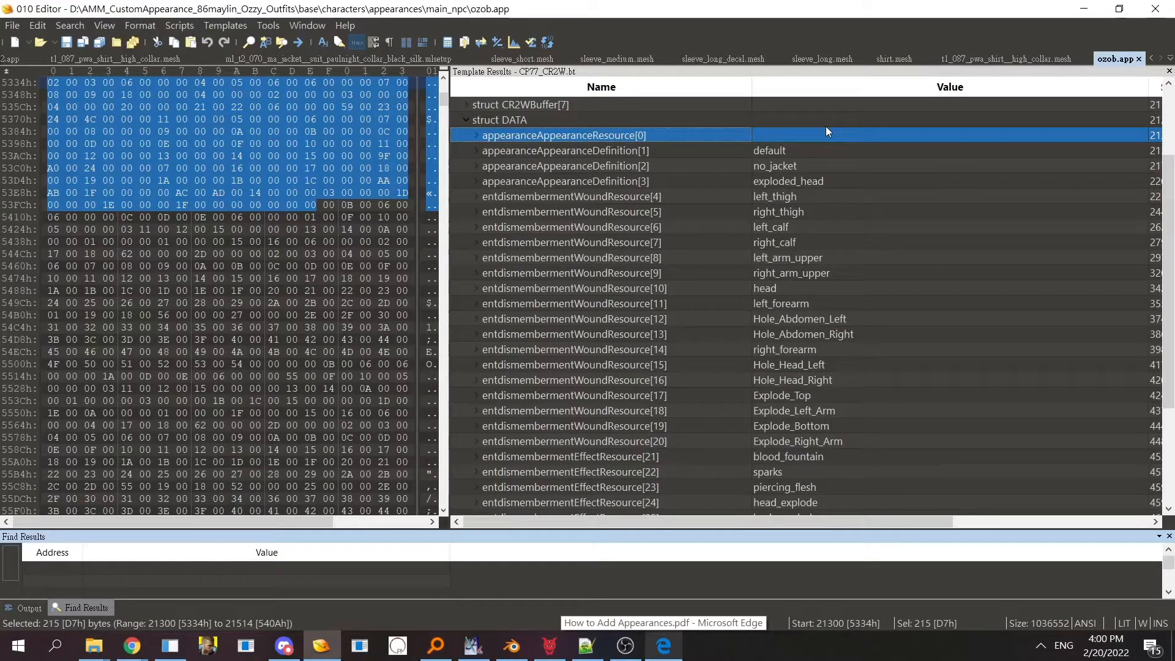
- Inspect the default appearanceAppearanceDefinition in ozob.app, view the "How to Add Appearances" PDF in Microsoft Edge, and return to 010 Editor
click(669, 152)
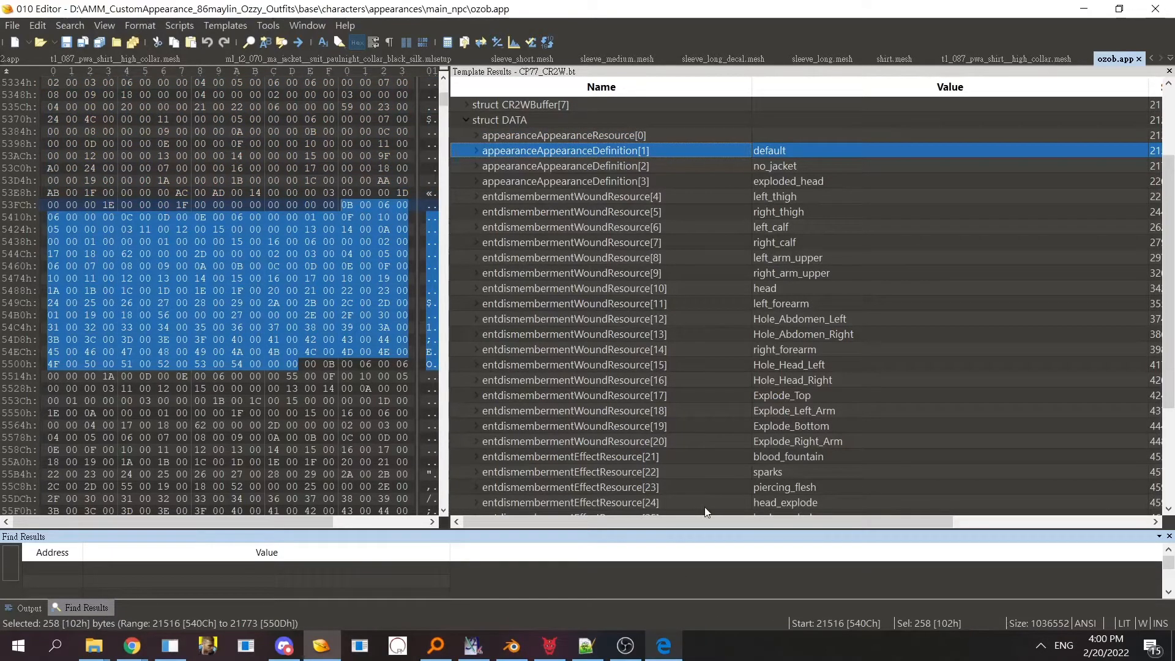
mouse_move(1172, 161)
mouse_down()
mouse_move(1173, 258)
mouse_move(1173, 126)
mouse_move(1173, 164)
mouse_up()
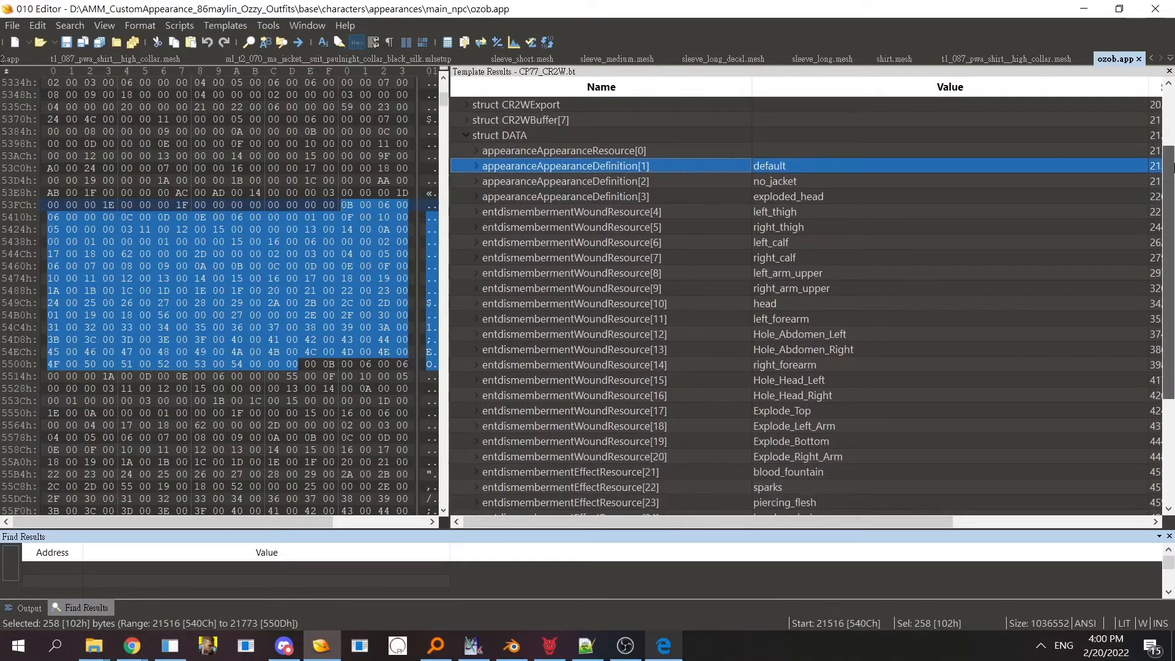
click(665, 645)
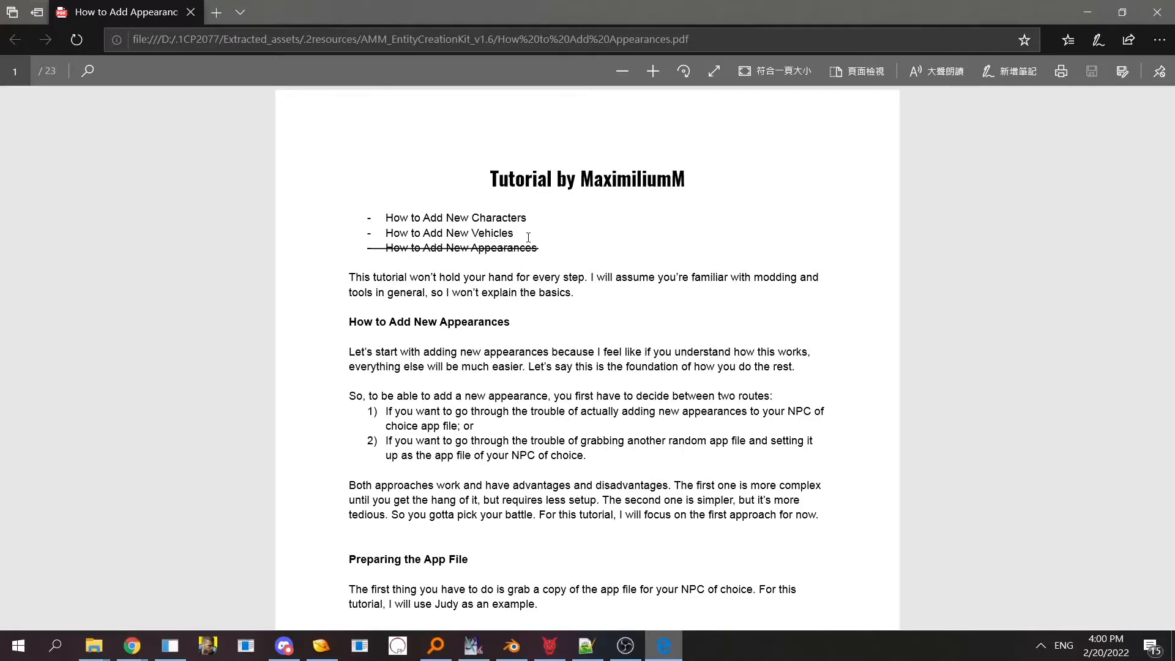
click(1087, 12)
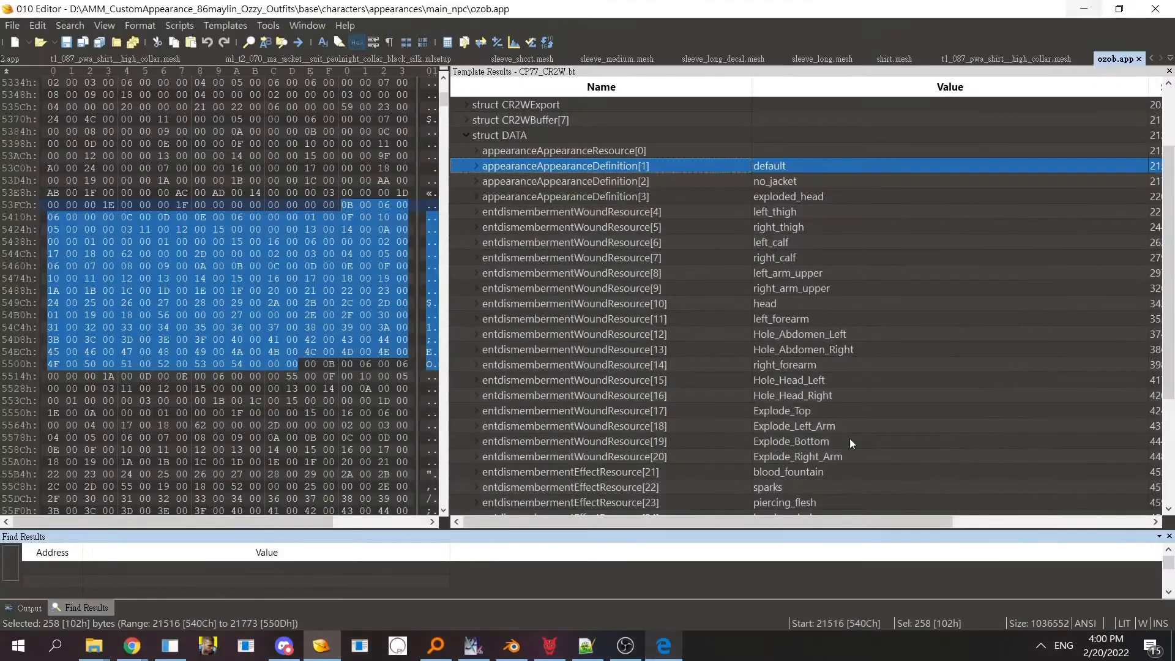
click(674, 646)
click(675, 646)
click(674, 643)
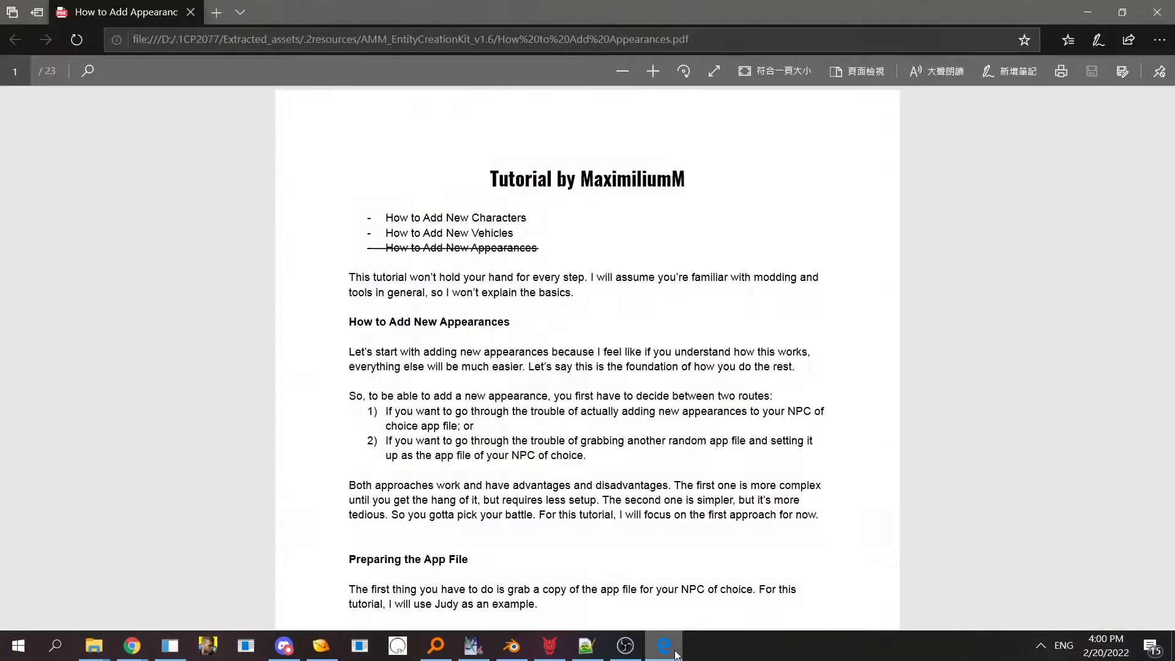
click(675, 643)
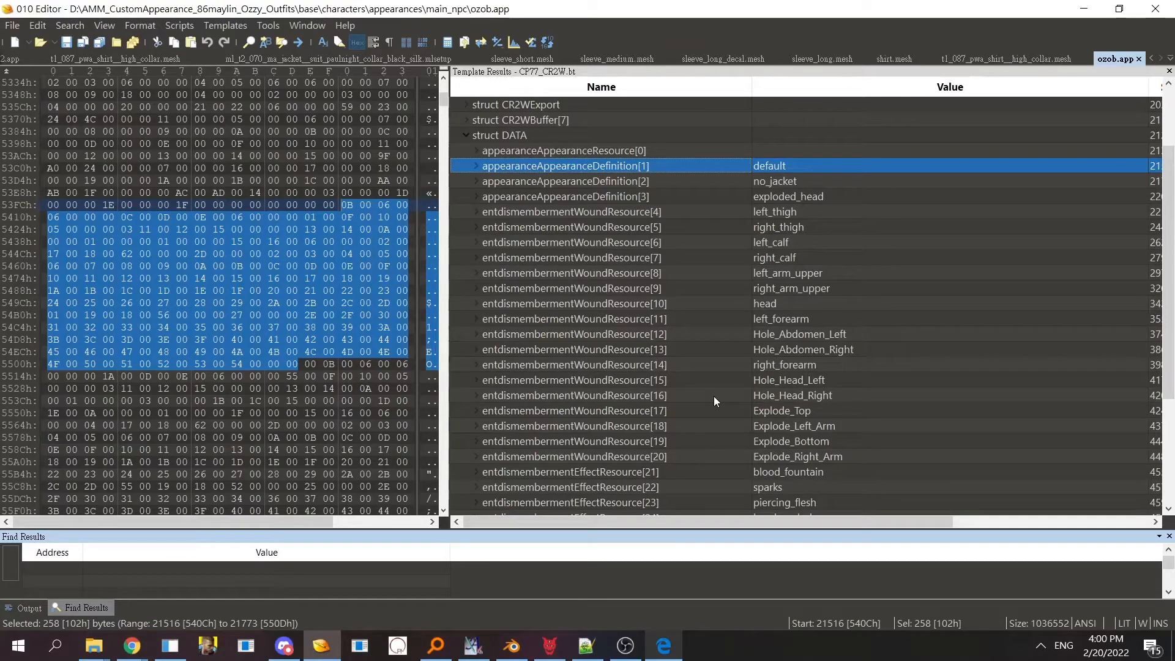
- Compare the byte ranges of the default and no_jacket appearance definitions in the DATA structure of ozob.app
click(670, 177)
click(666, 169)
click(651, 153)
click(656, 168)
click(674, 644)
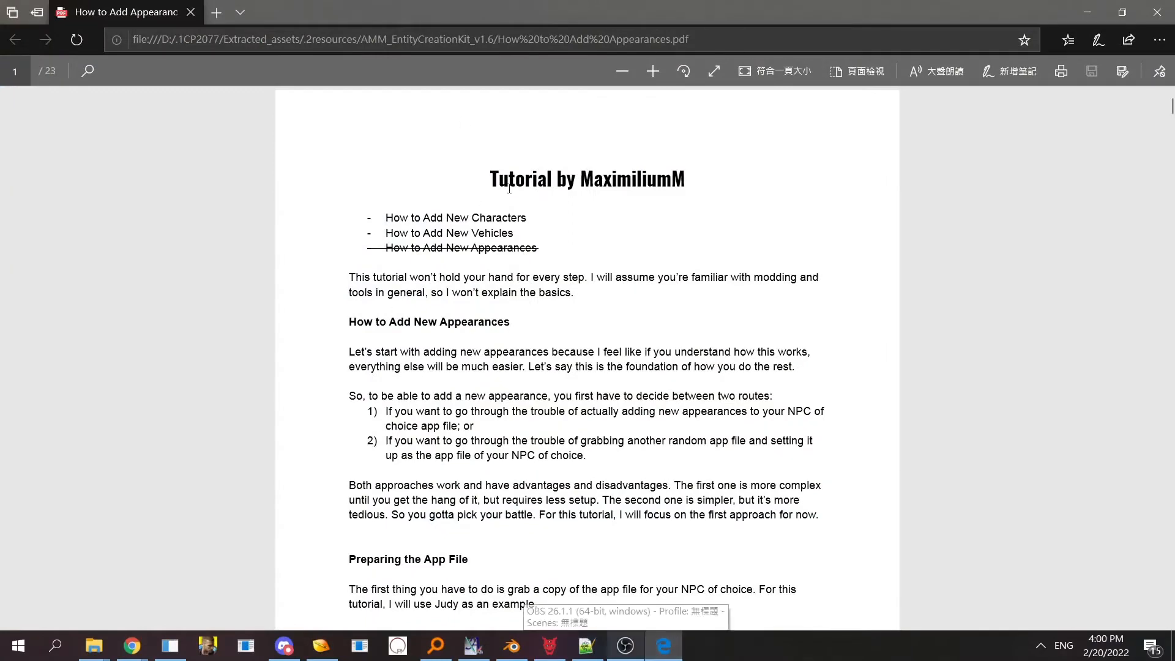
key(alt+Tab)
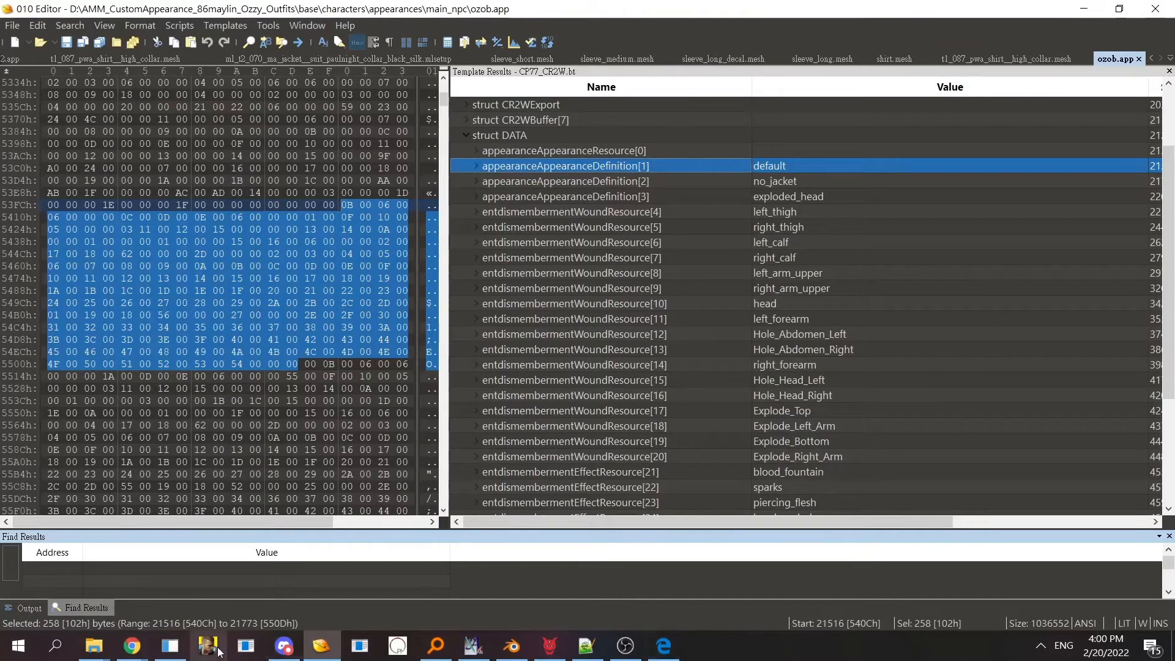
click(694, 180)
click(681, 165)
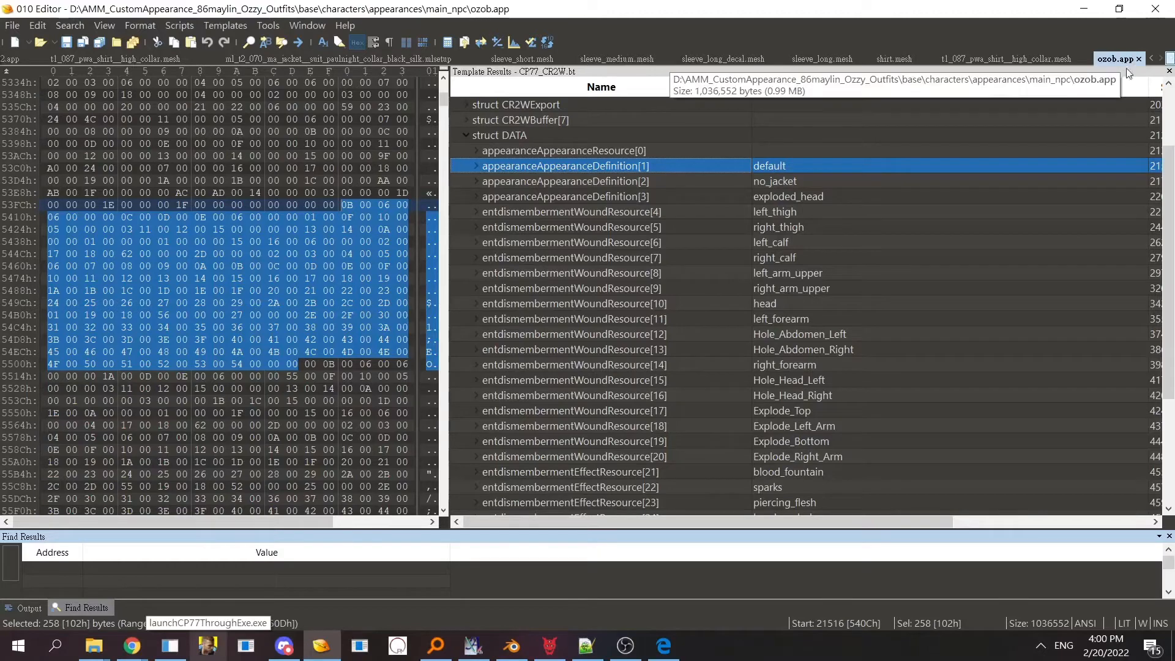
click(633, 182)
click(677, 166)
click(688, 180)
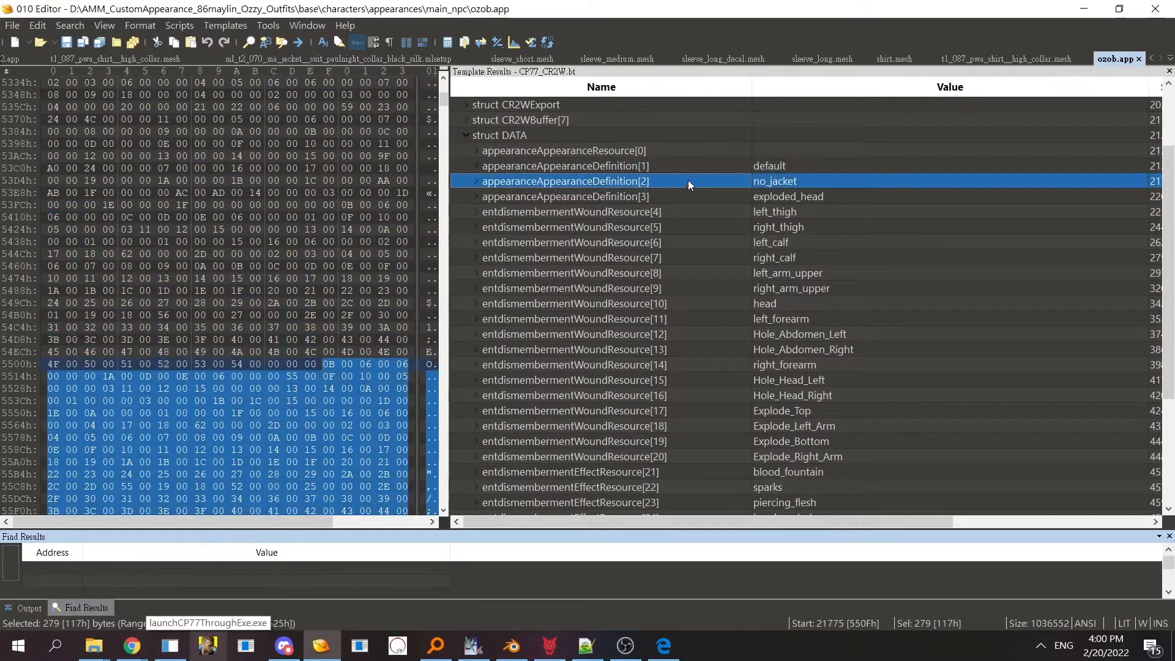
click(689, 170)
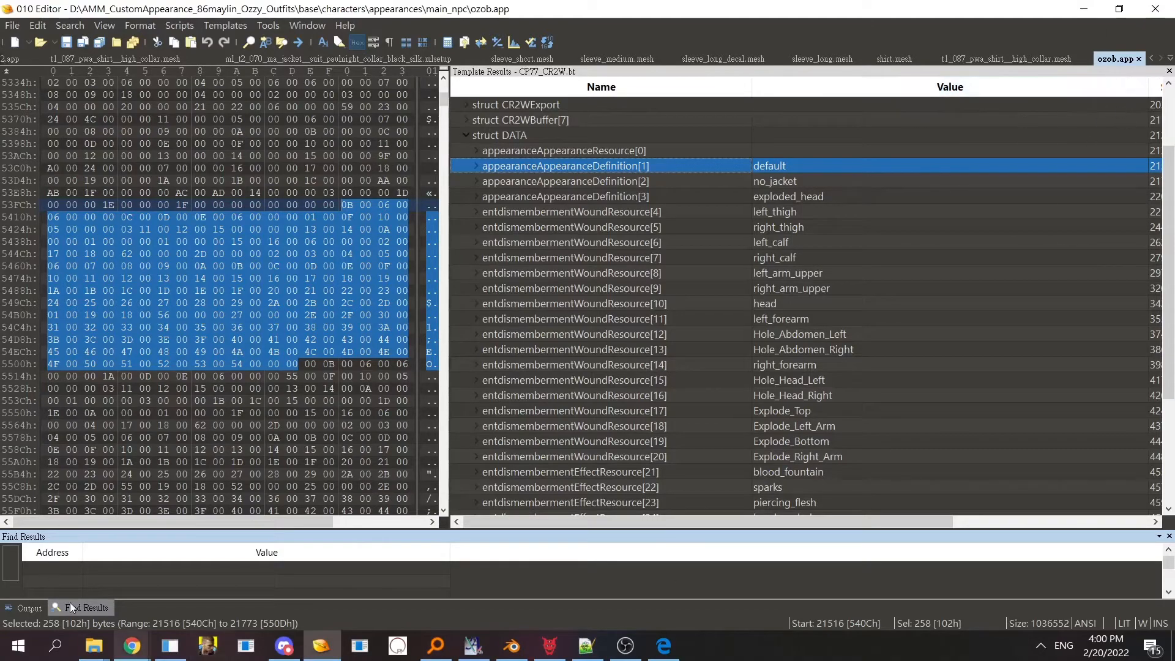
click(94, 646)
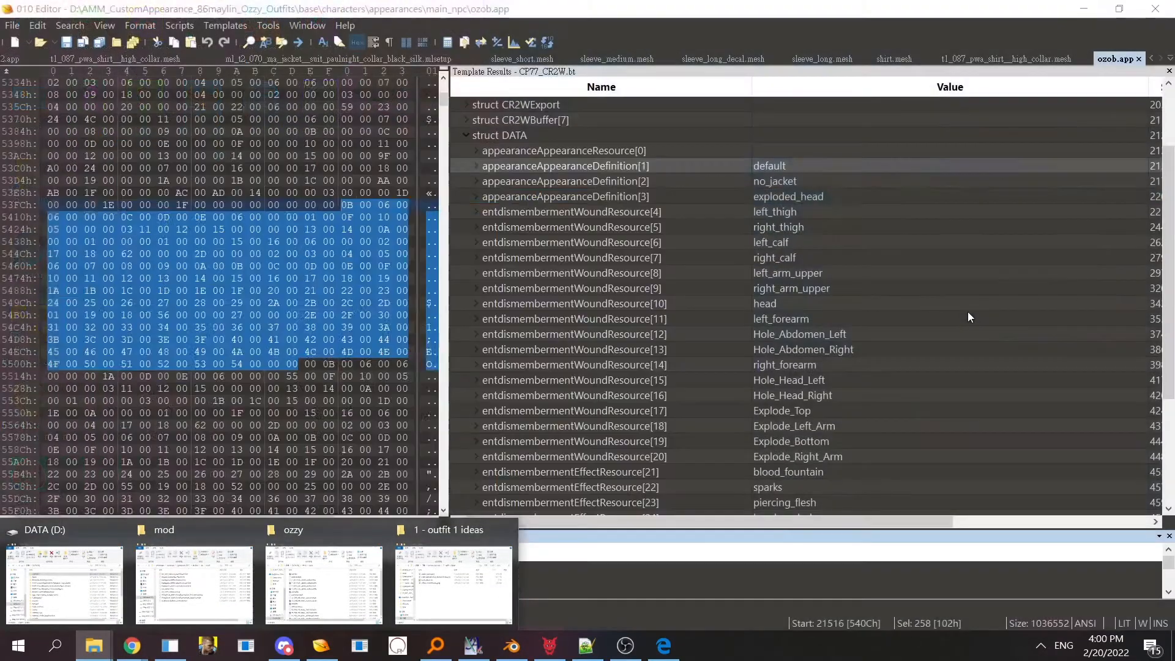
click(733, 193)
click(697, 167)
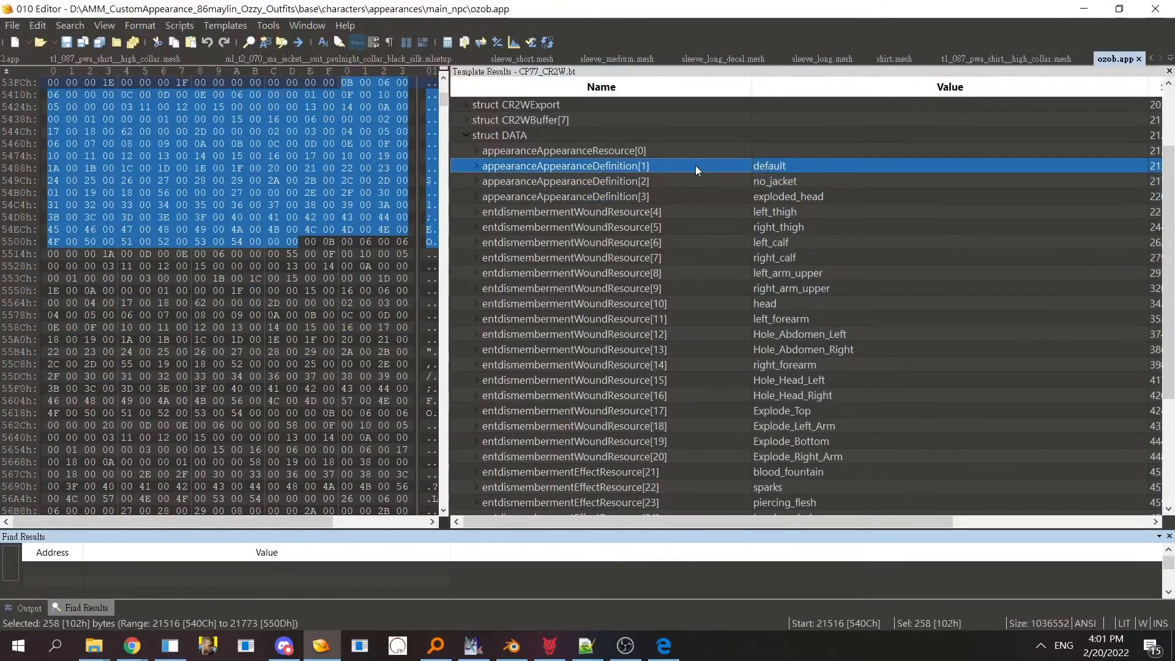
click(696, 182)
click(666, 165)
- Read "Preparing the App File" in the Edge PDF and check the INS mode indicator in 010 Editor
click(664, 645)
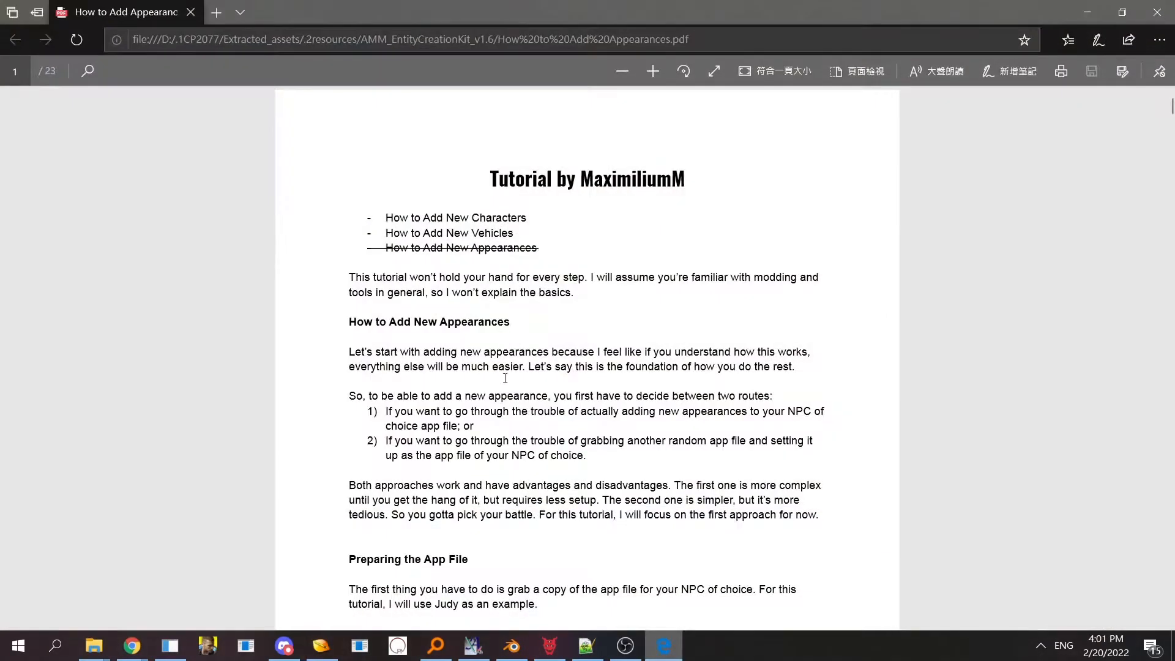
scroll(506, 389, down, 3)
scroll(506, 389, down, 2)
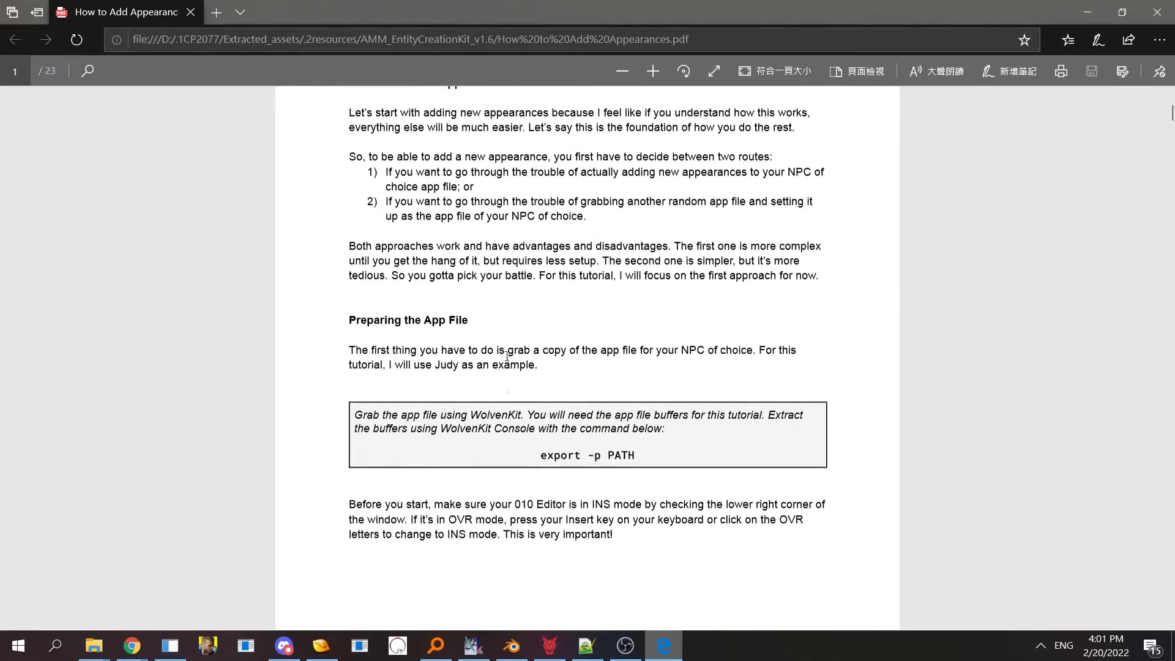
scroll(610, 244, down, 3)
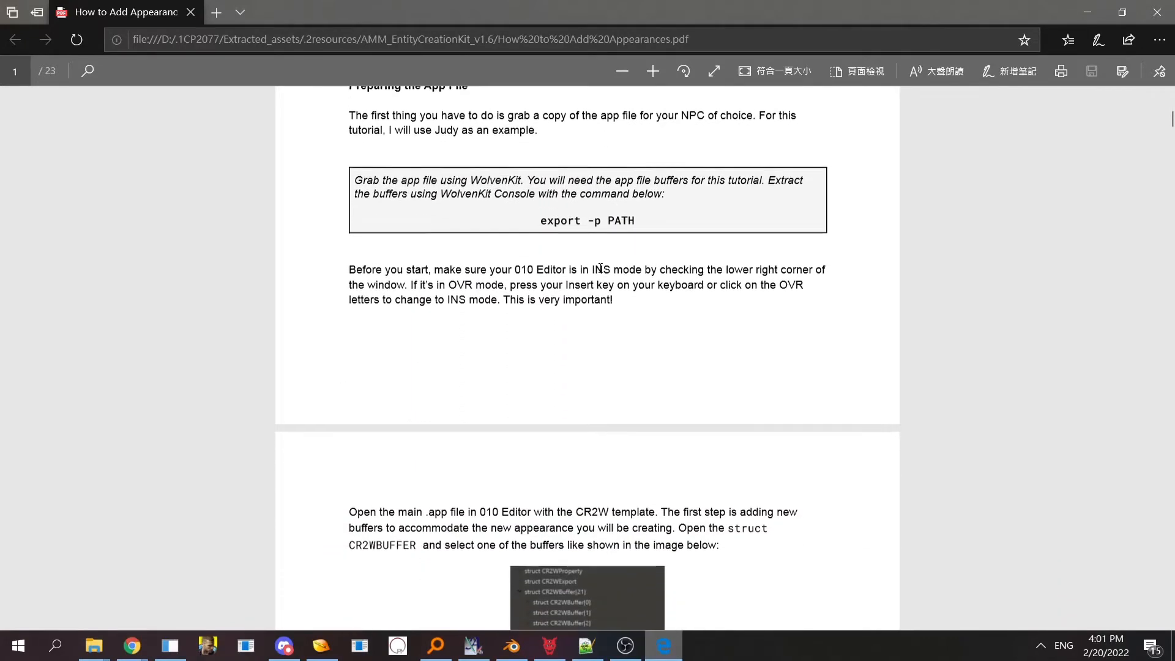
scroll(601, 267, up, 1)
scroll(576, 288, down, 3)
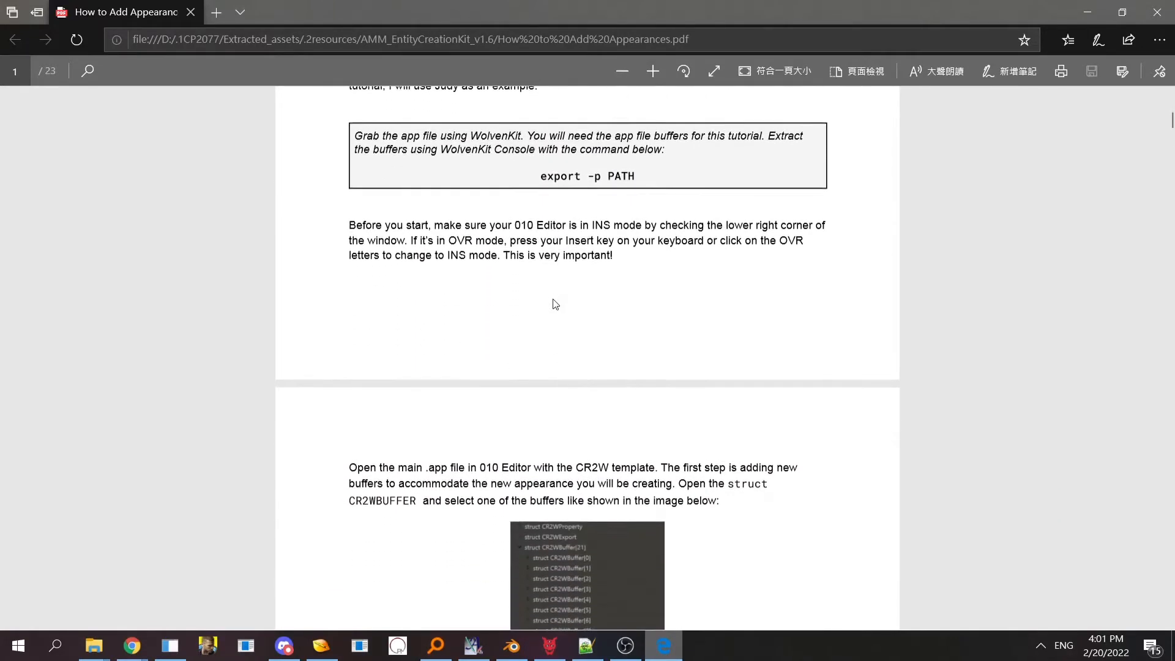
scroll(554, 304, up, 3)
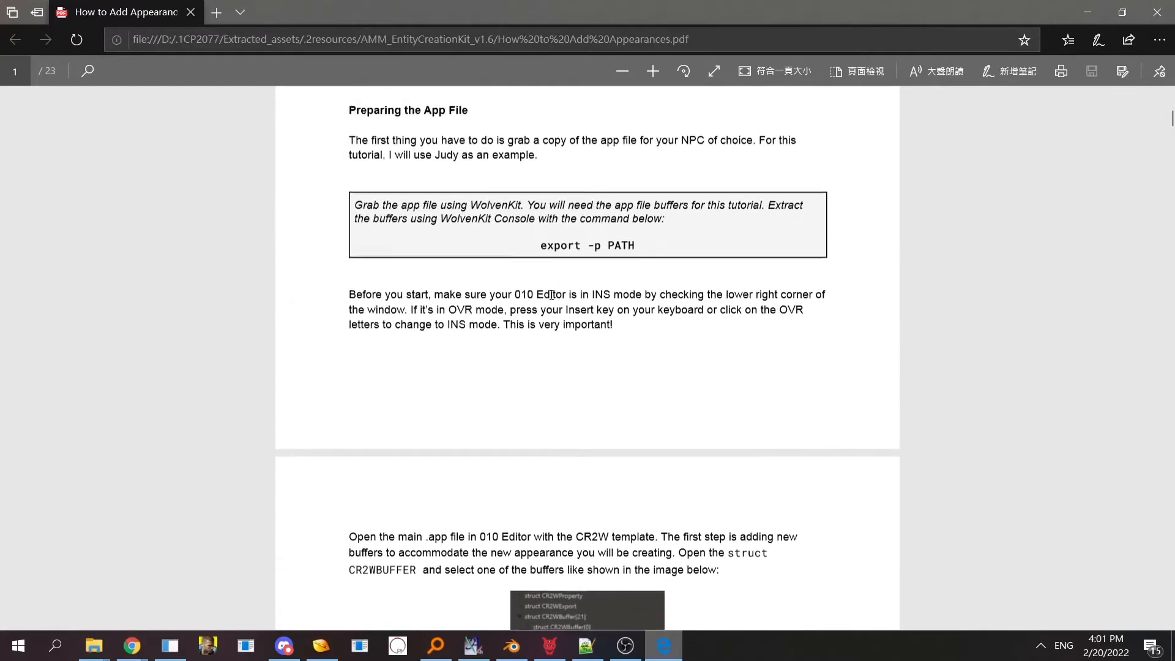
click(1088, 12)
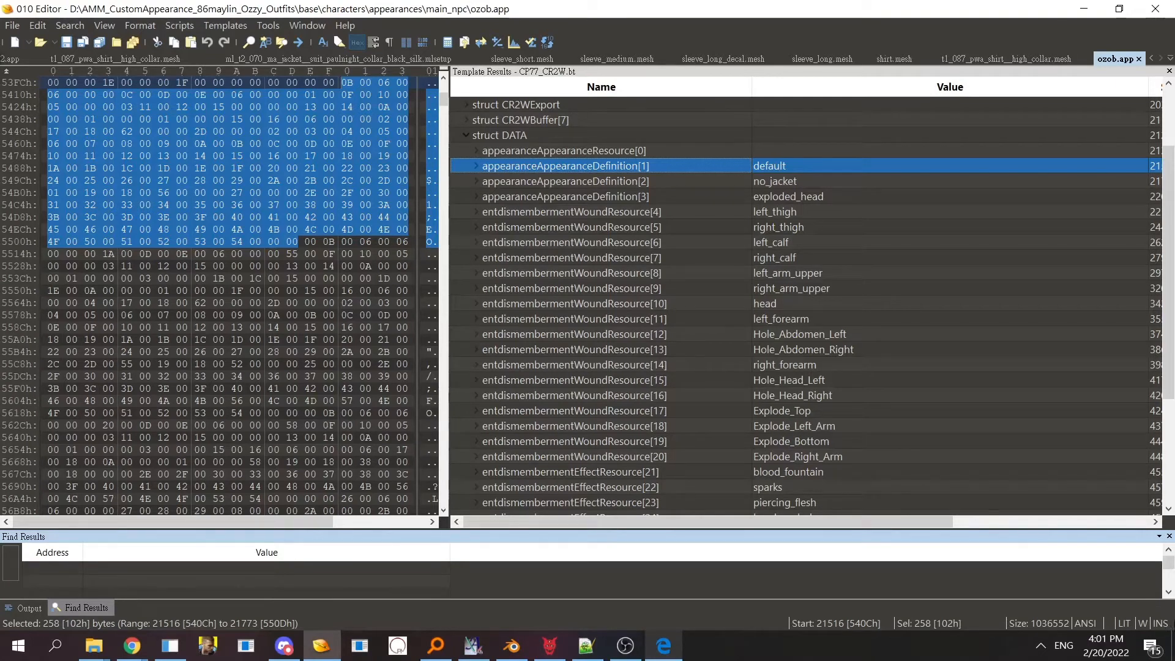
click(1161, 625)
- Read the PDF's page 2 instructions on adding CR2WBuffer slots with the Paste script, and return to 010 Editor
click(674, 643)
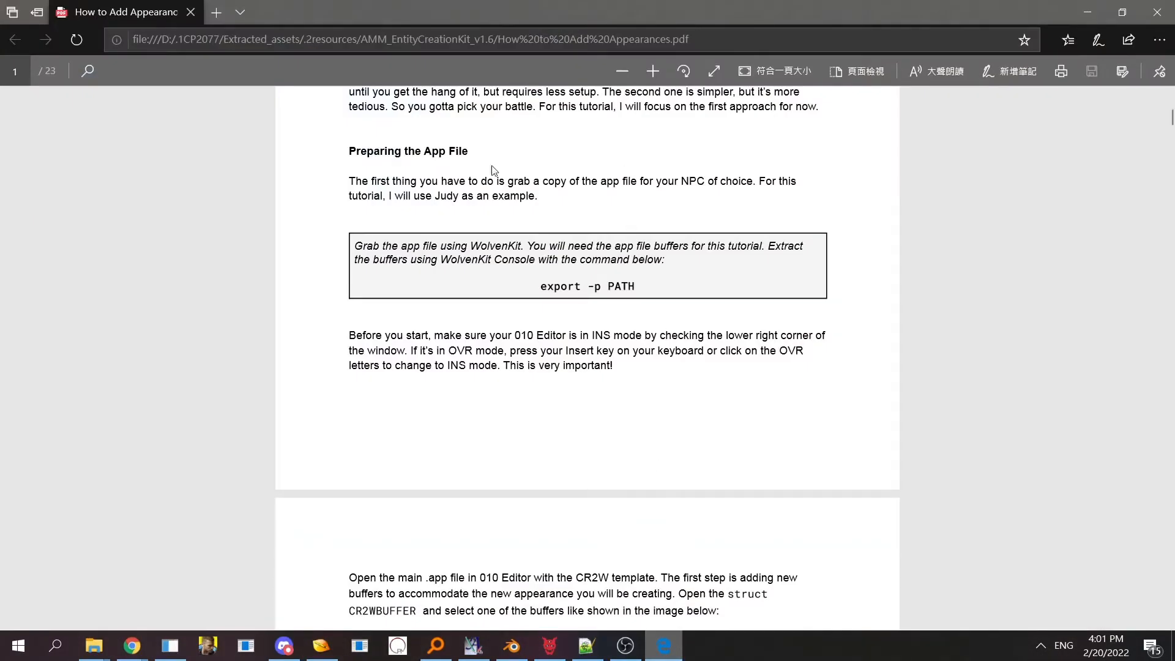
scroll(493, 171, down, 5)
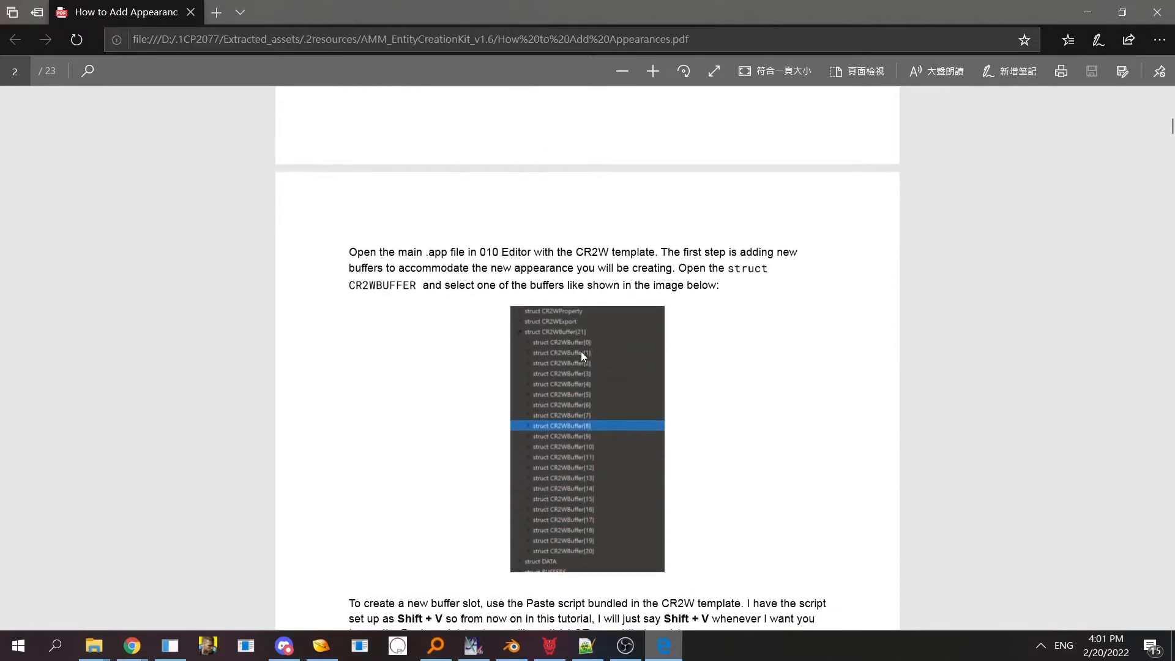
scroll(531, 344, down, 2)
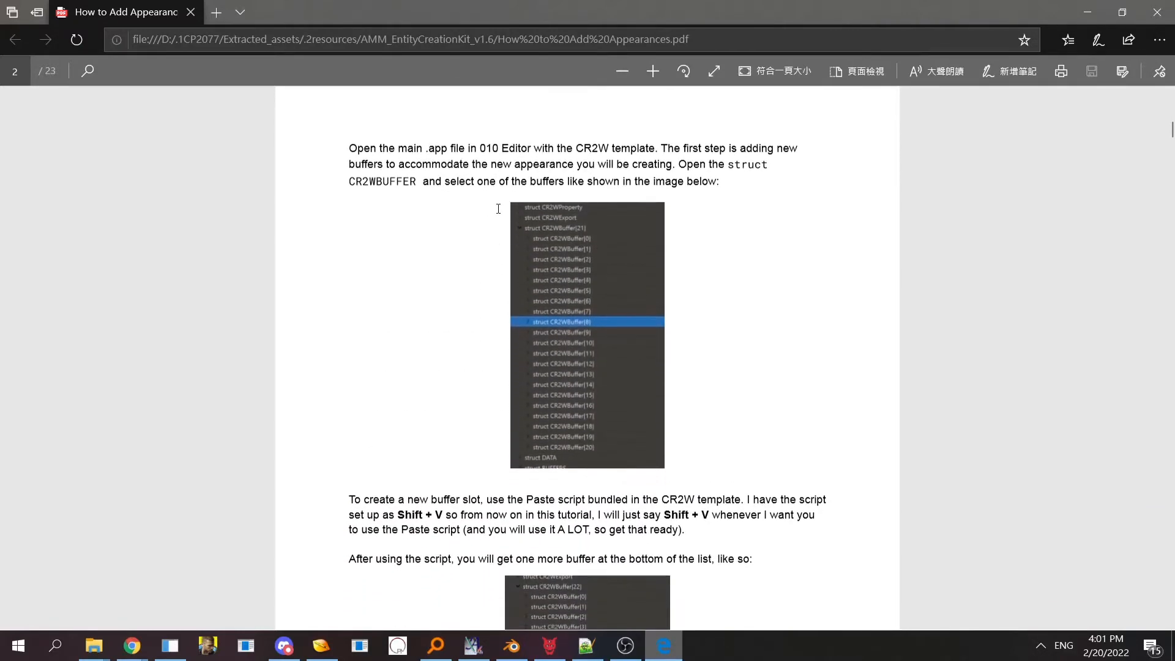
scroll(498, 209, up, 1)
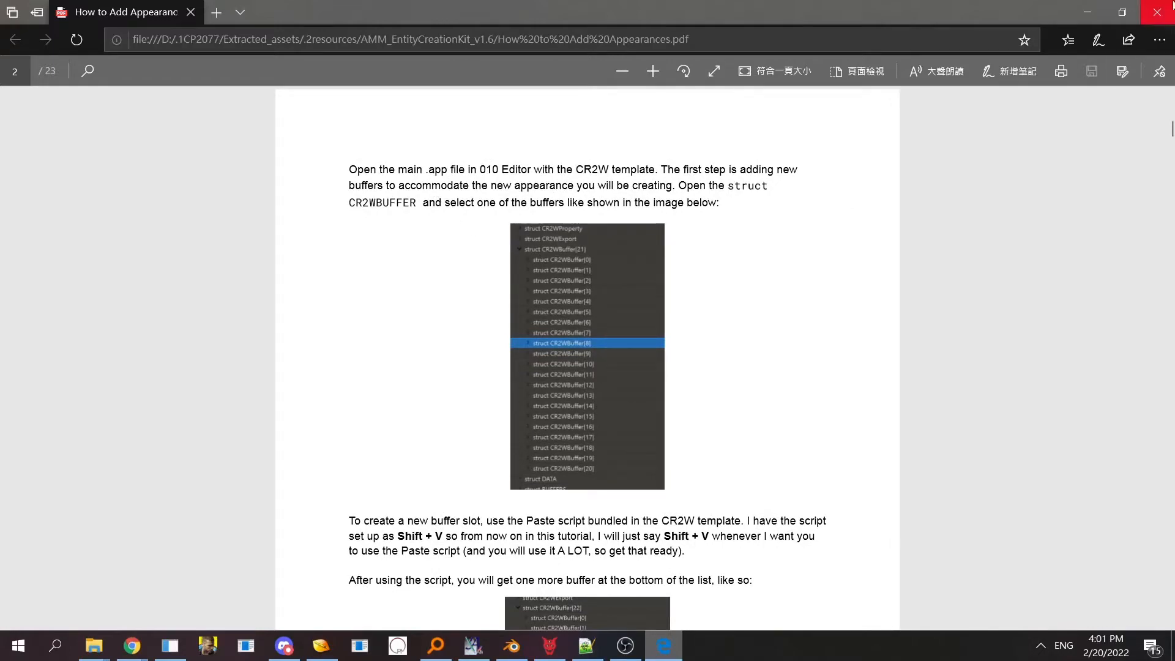
click(1087, 13)
click(658, 650)
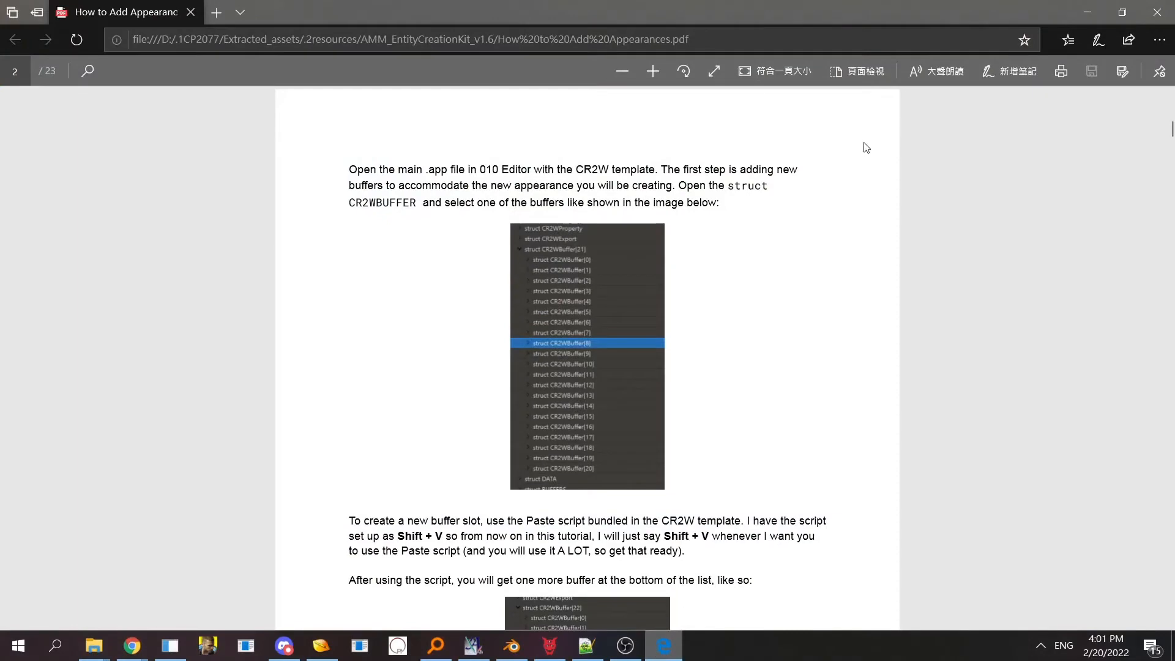
scroll(870, 162, down, 3)
click(1087, 12)
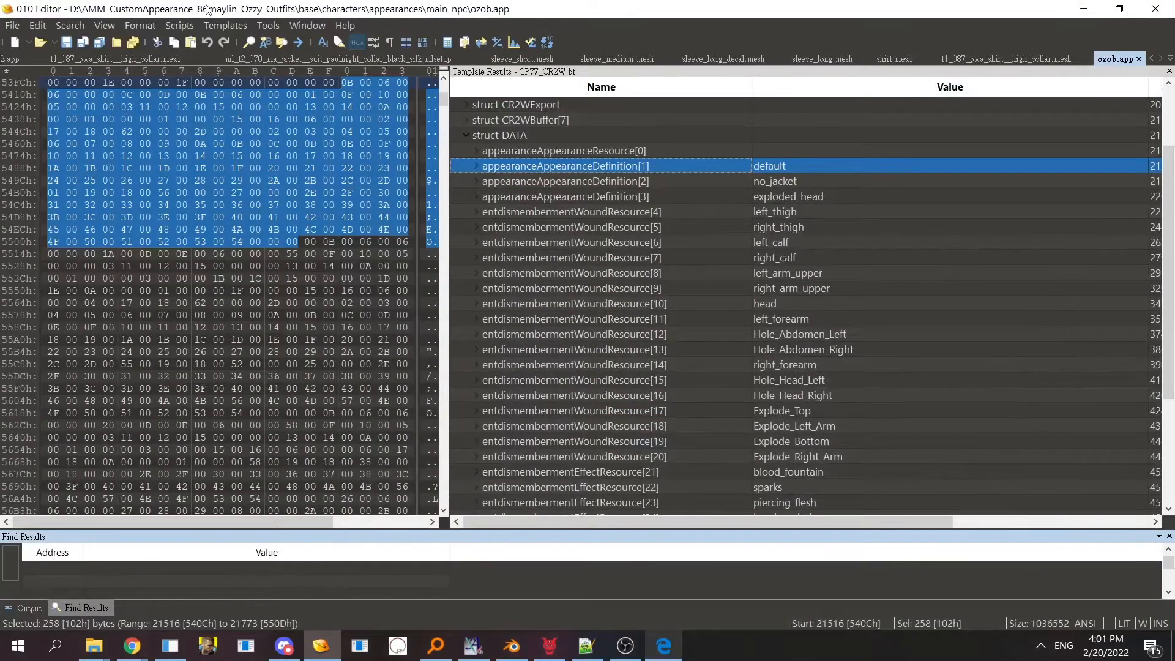
- Look through the available script and template commands and open the settings for installed scripts
click(183, 25)
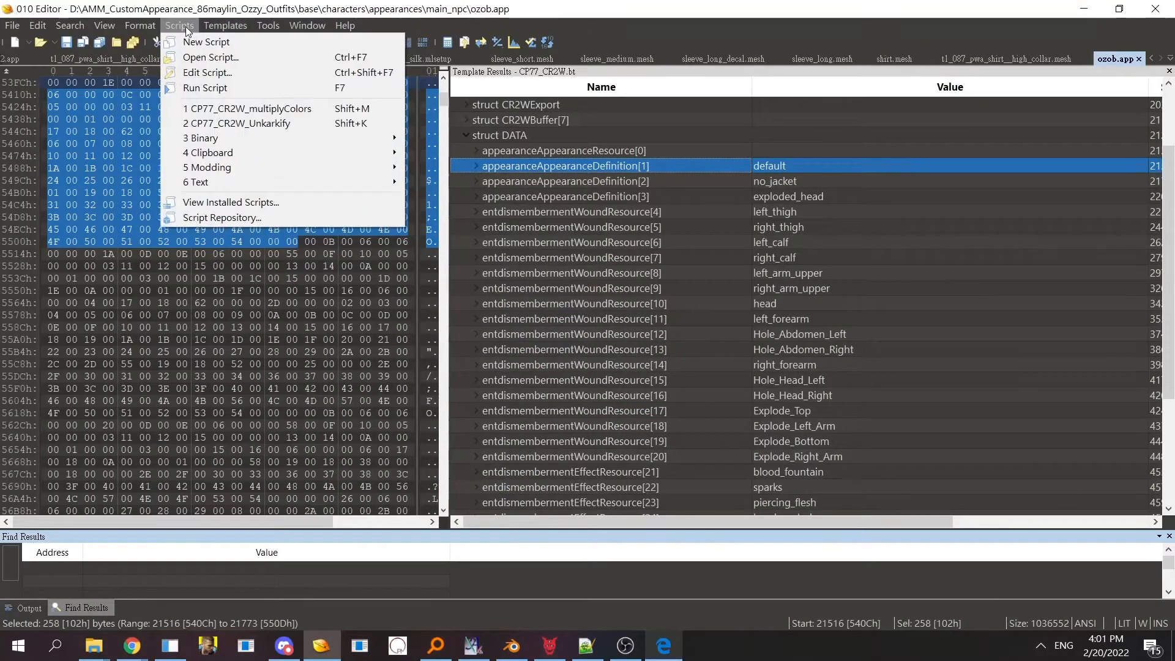
click(233, 25)
click(239, 24)
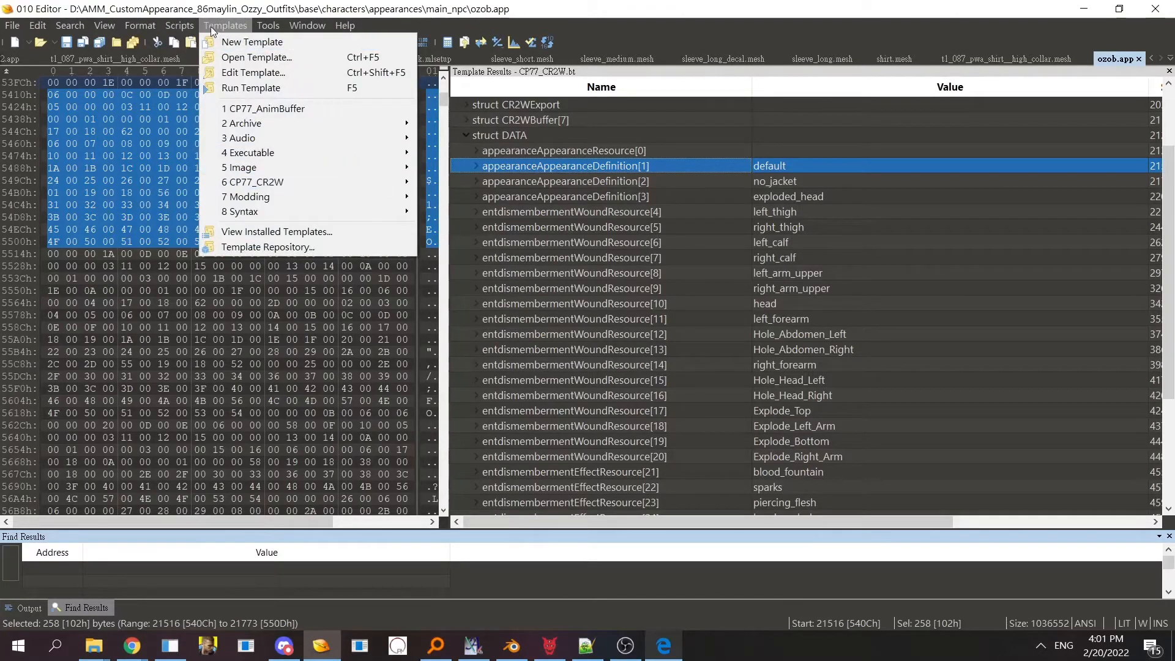
mouse_move(188, 32)
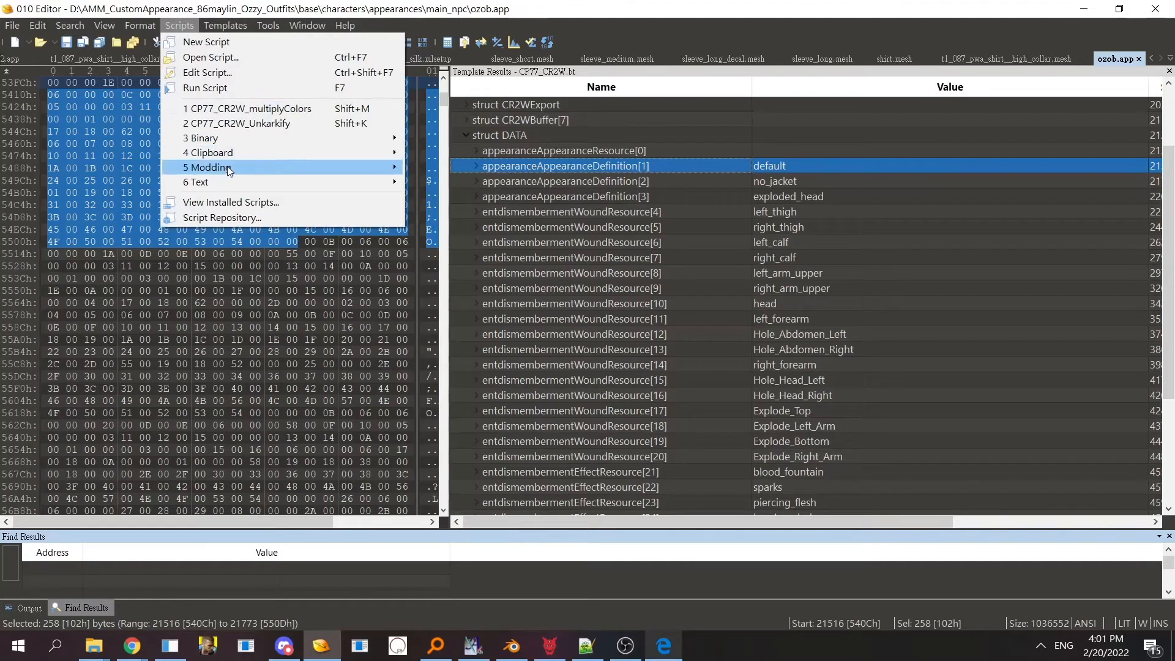
mouse_move(226, 166)
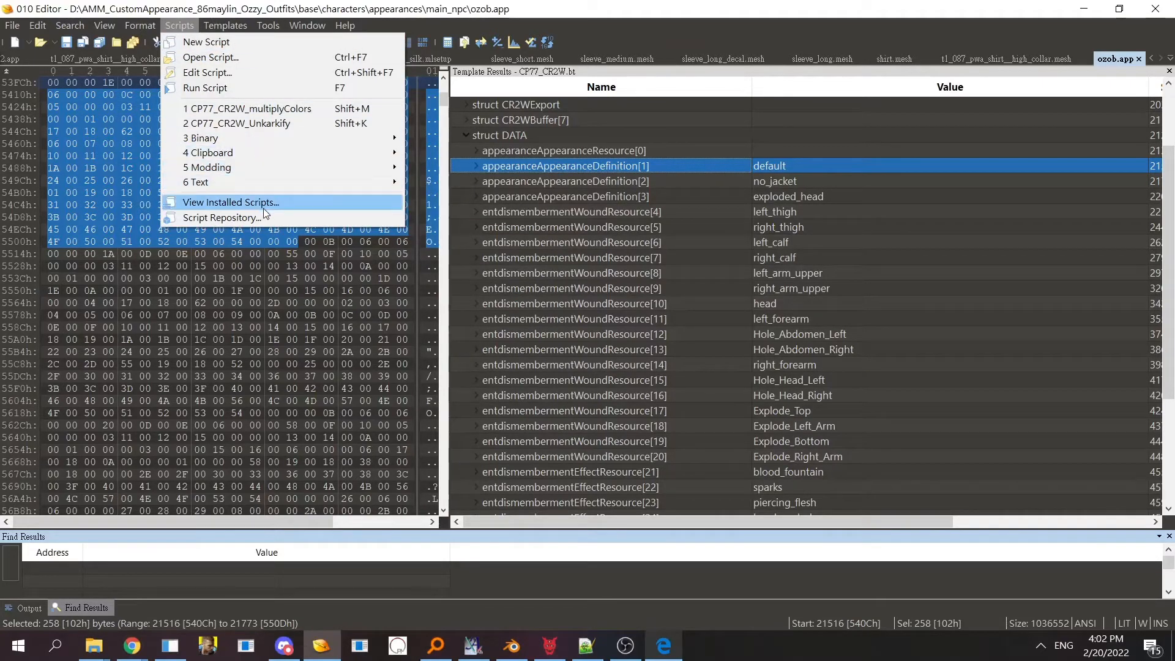
click(248, 204)
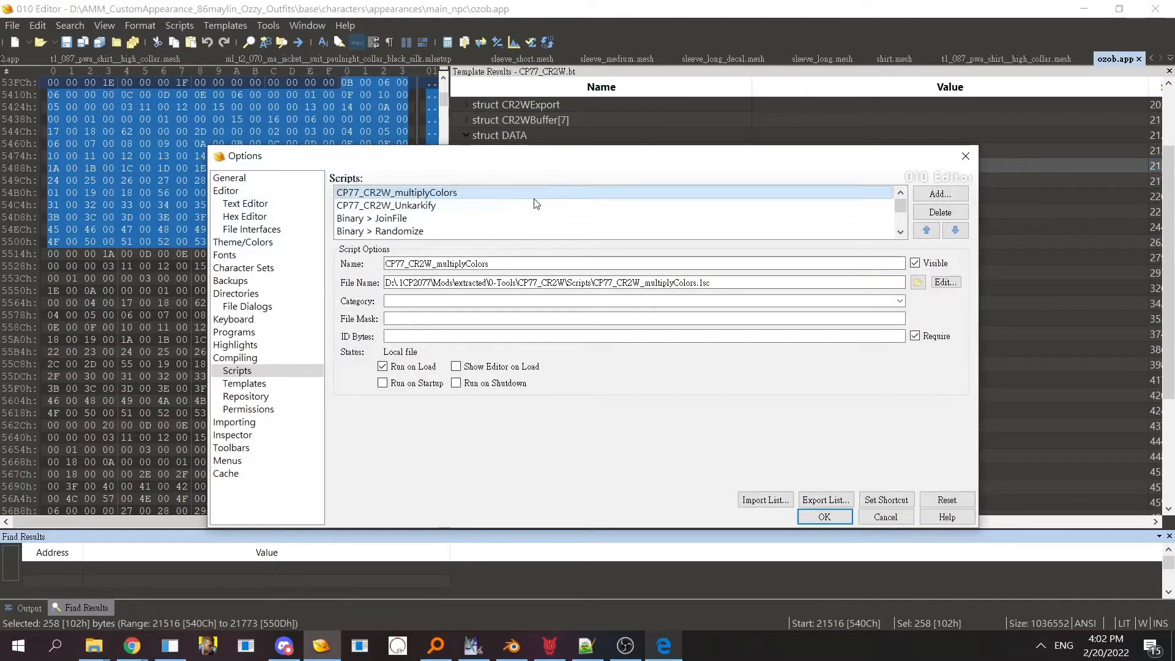
- Browse the CP77_CR2W\Scripts folder for script files to add, and cancel the file selection
click(965, 194)
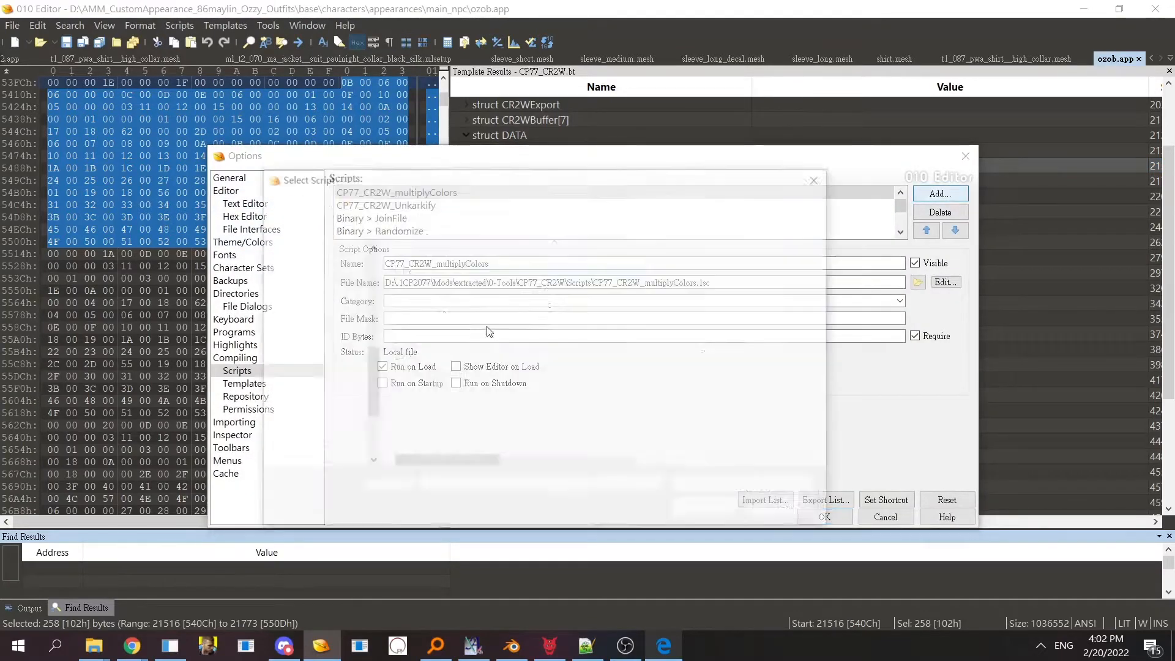
click(585, 202)
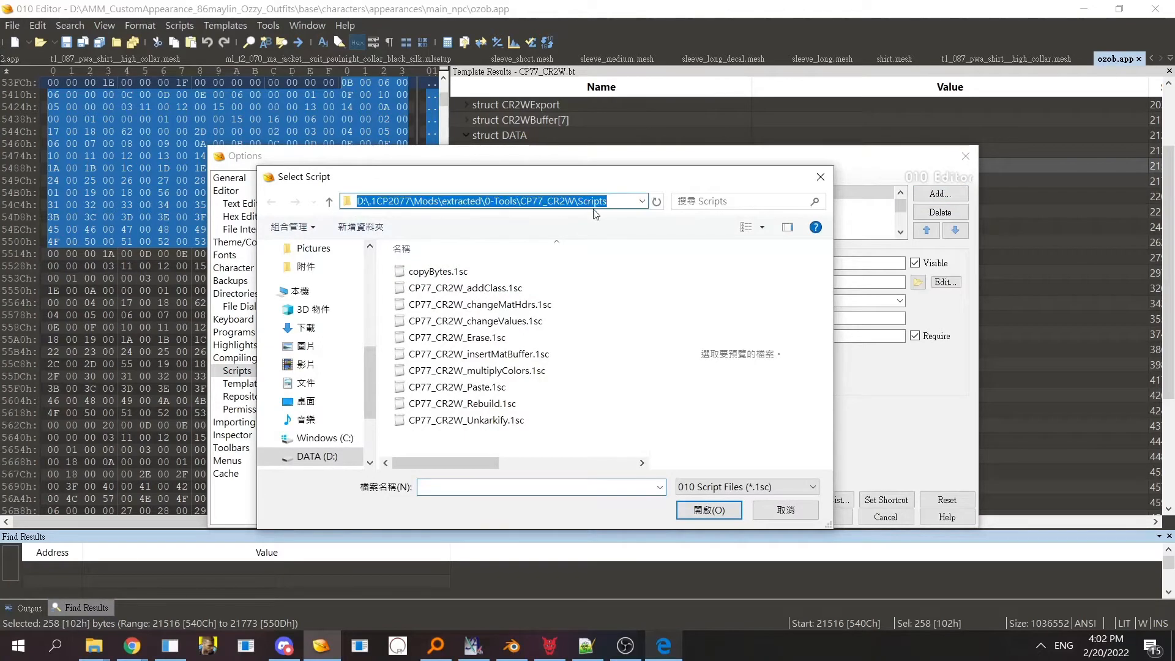
drag(596, 201, 551, 232)
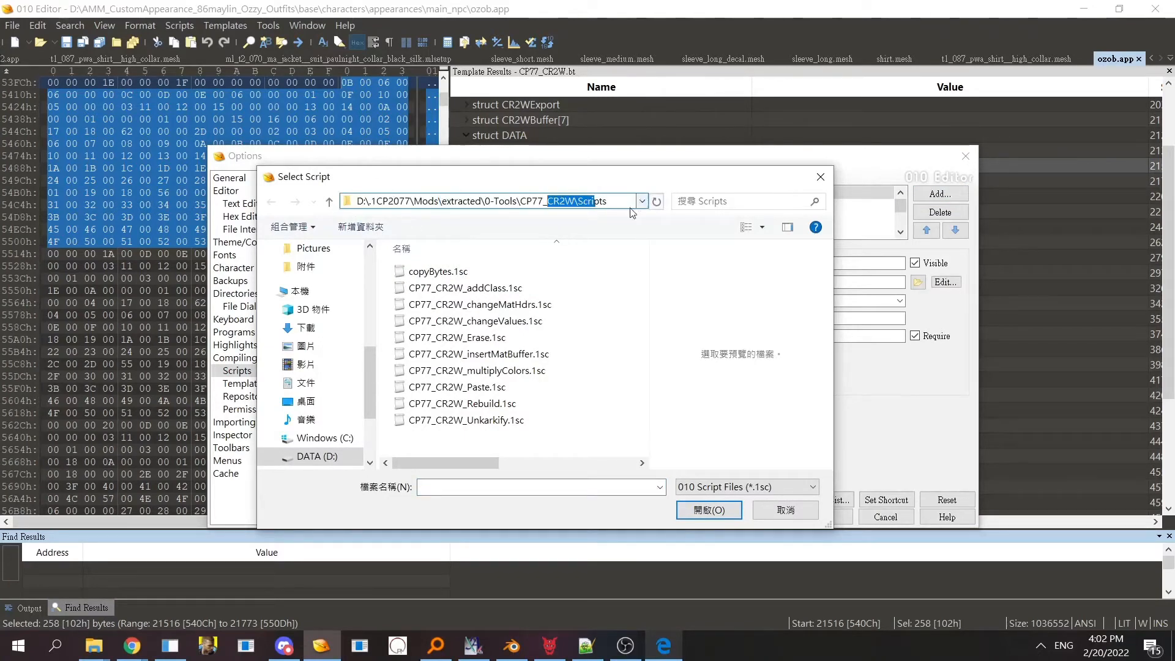
click(580, 445)
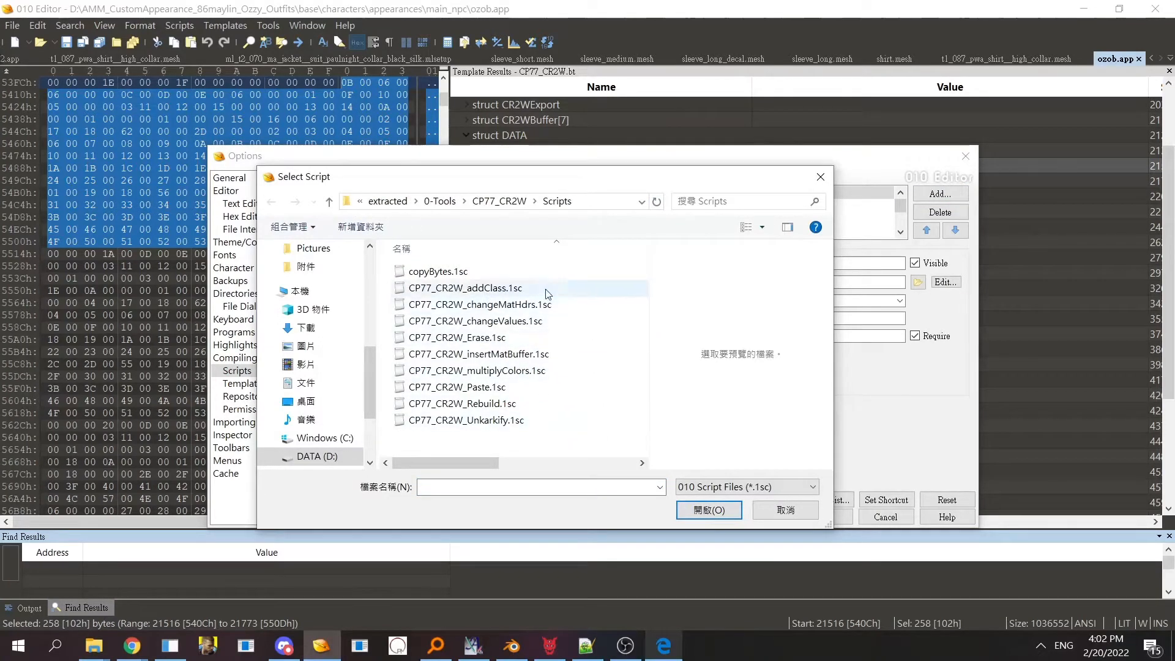
click(762, 507)
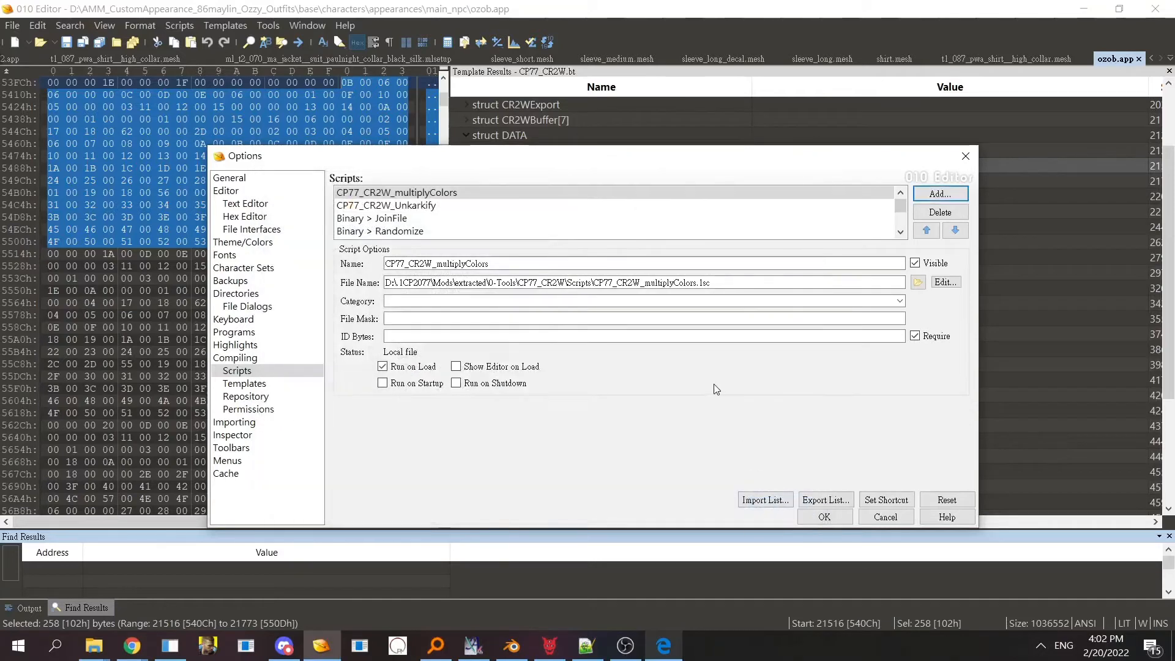
- Review the shortcuts assigned to the CR2W scripts in the keyboard settings, including multiplyColors, Erase and Paste, widening the action names column
click(887, 499)
scroll(747, 371, down, 1)
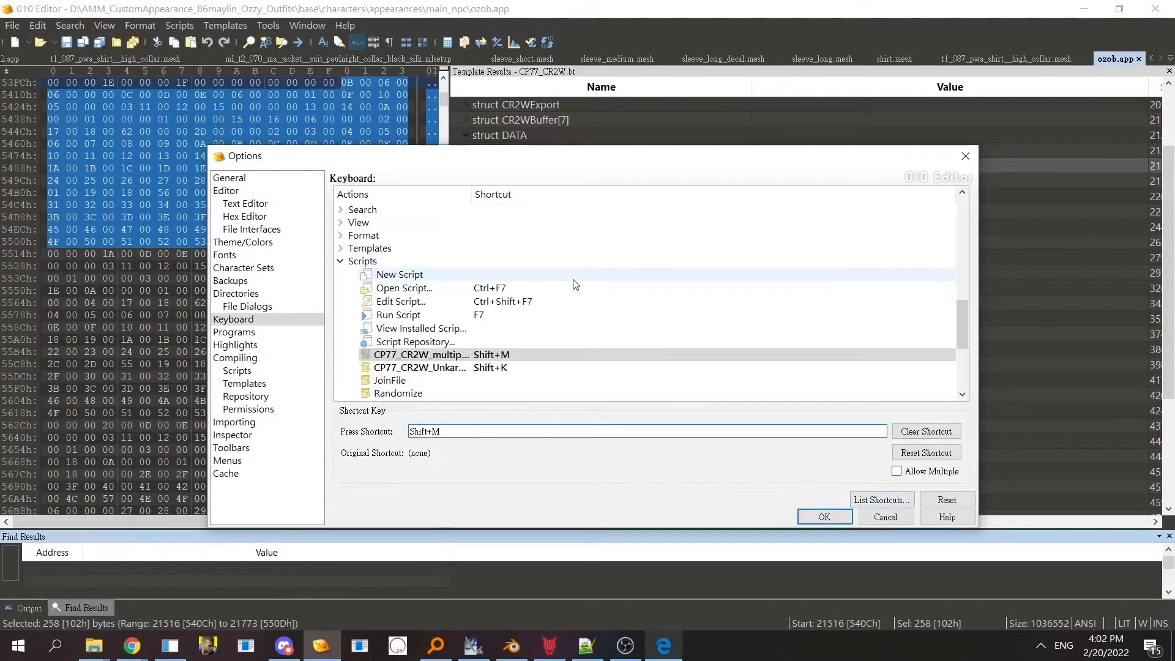
scroll(573, 288, down, 3)
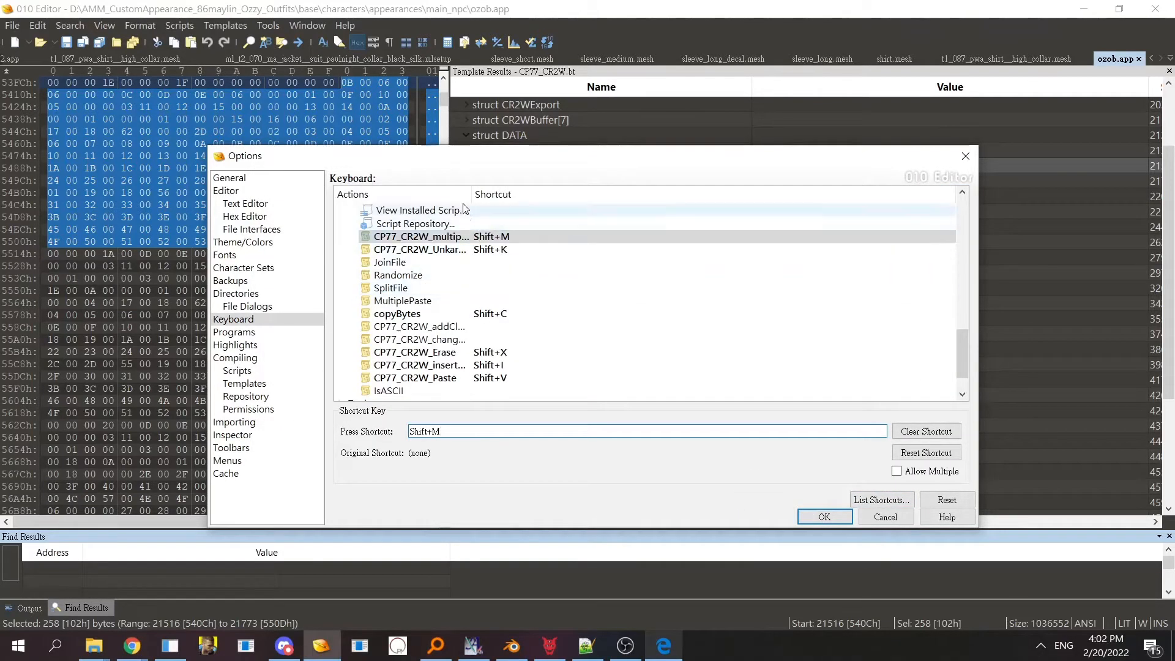
drag(470, 193, 584, 230)
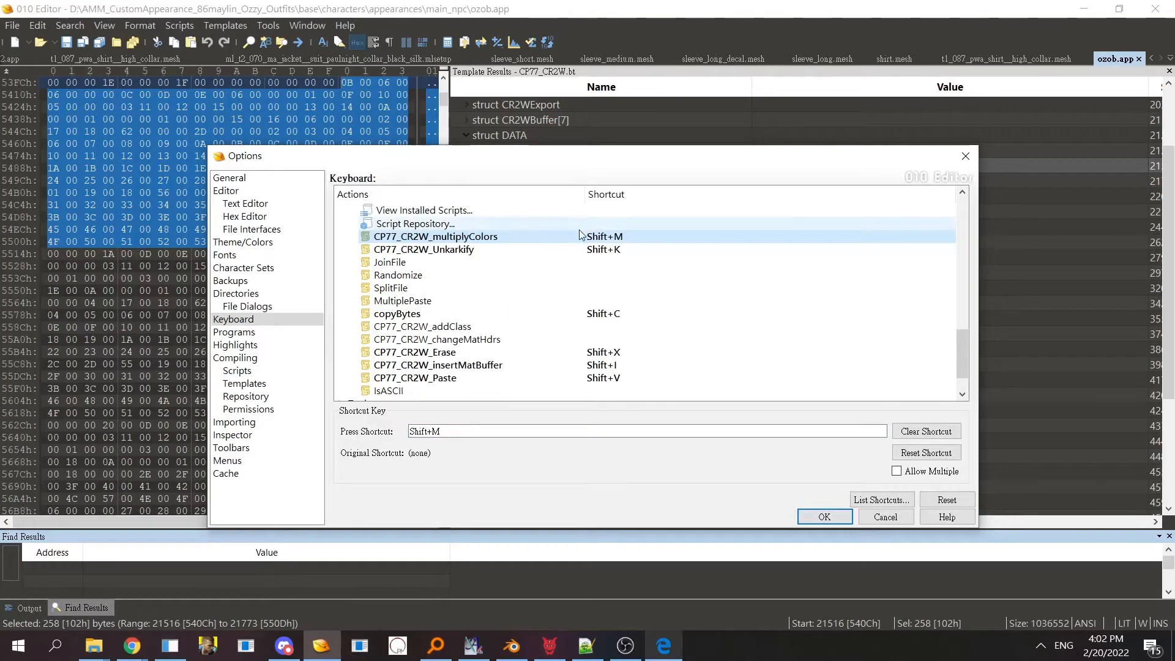
click(463, 353)
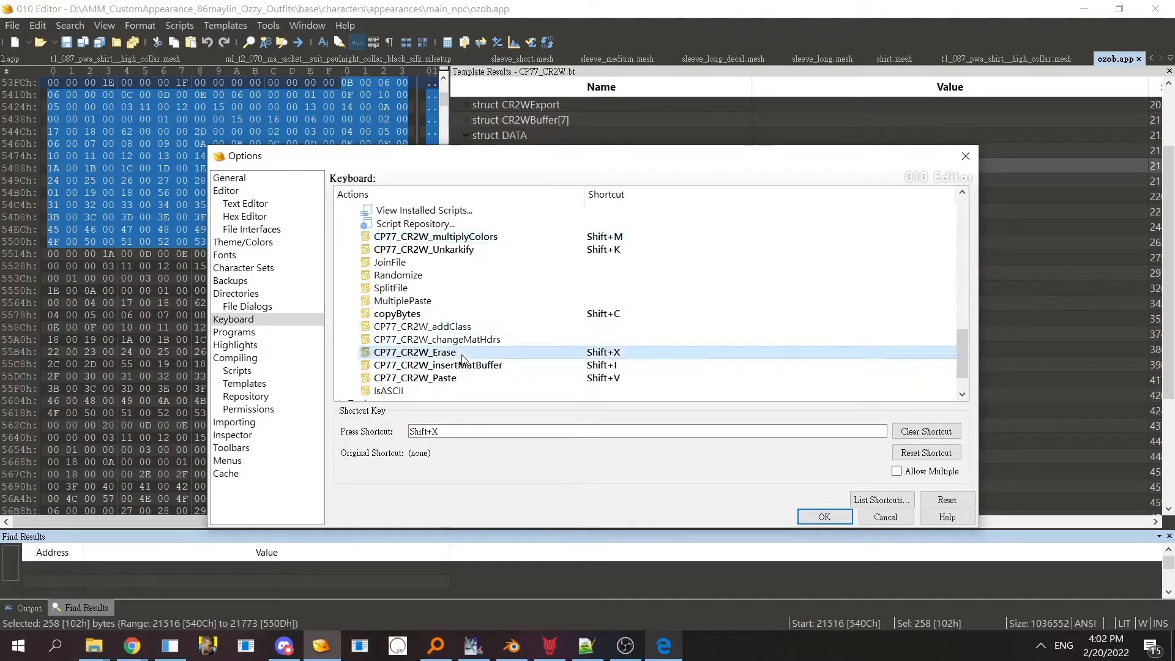
click(416, 378)
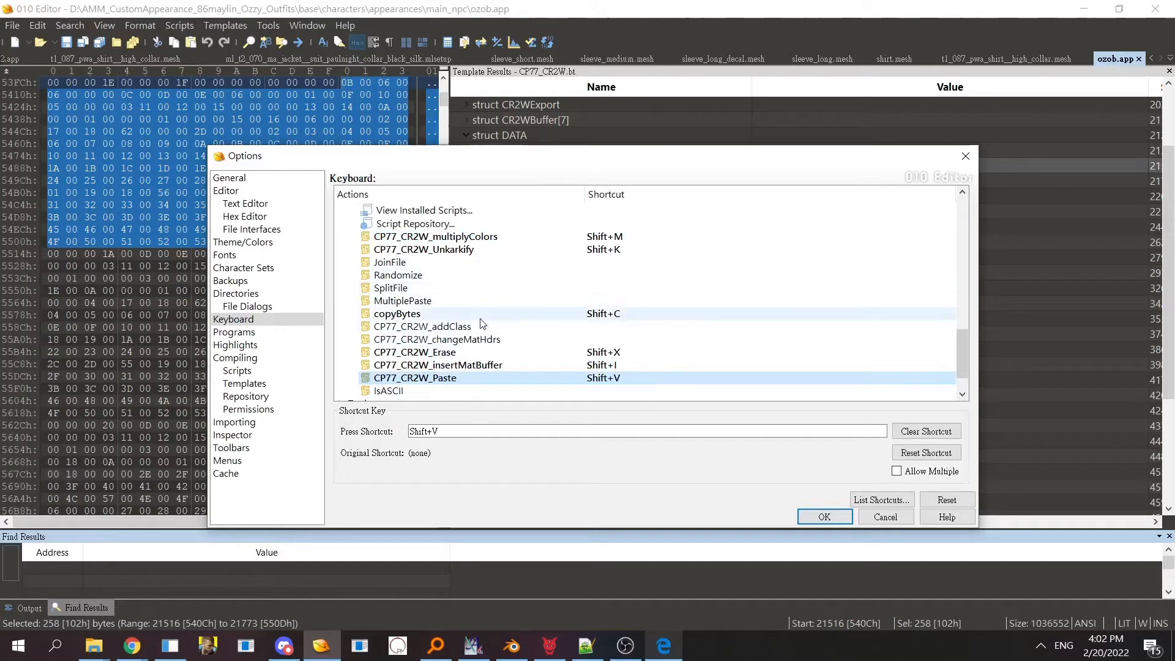
scroll(472, 344, down, 1)
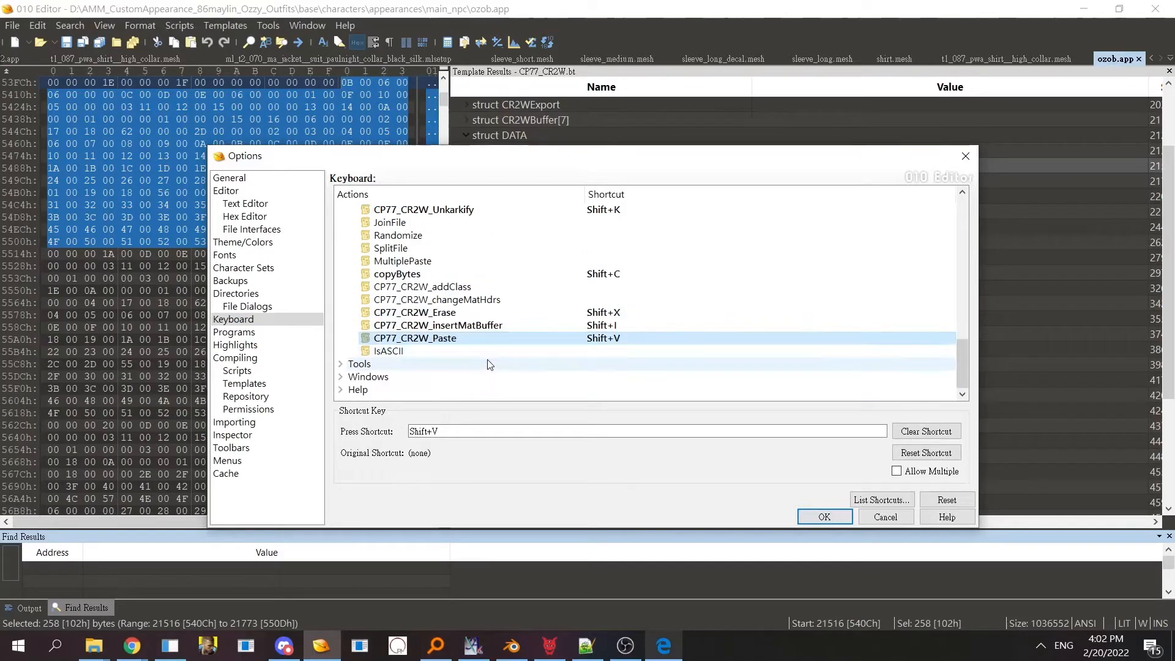
scroll(475, 361, up, 2)
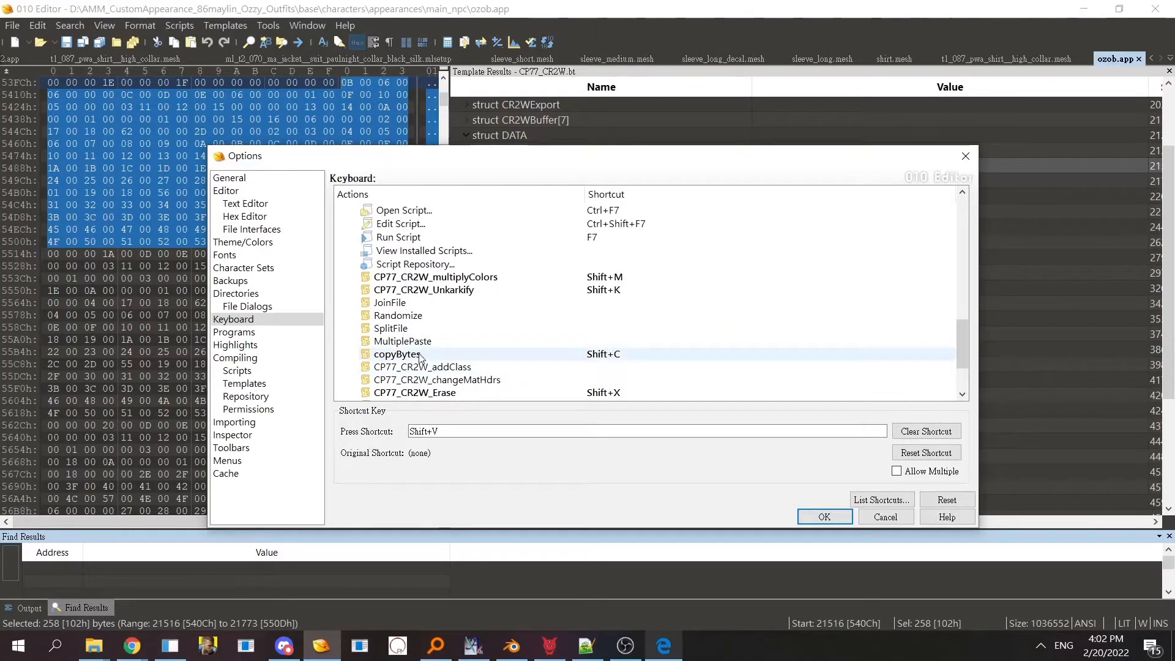
- Check the shortcuts of the copyBytes and CP77_CR2W_Paste scripts, and close the options without changing them
click(609, 353)
scroll(610, 354, down, 2)
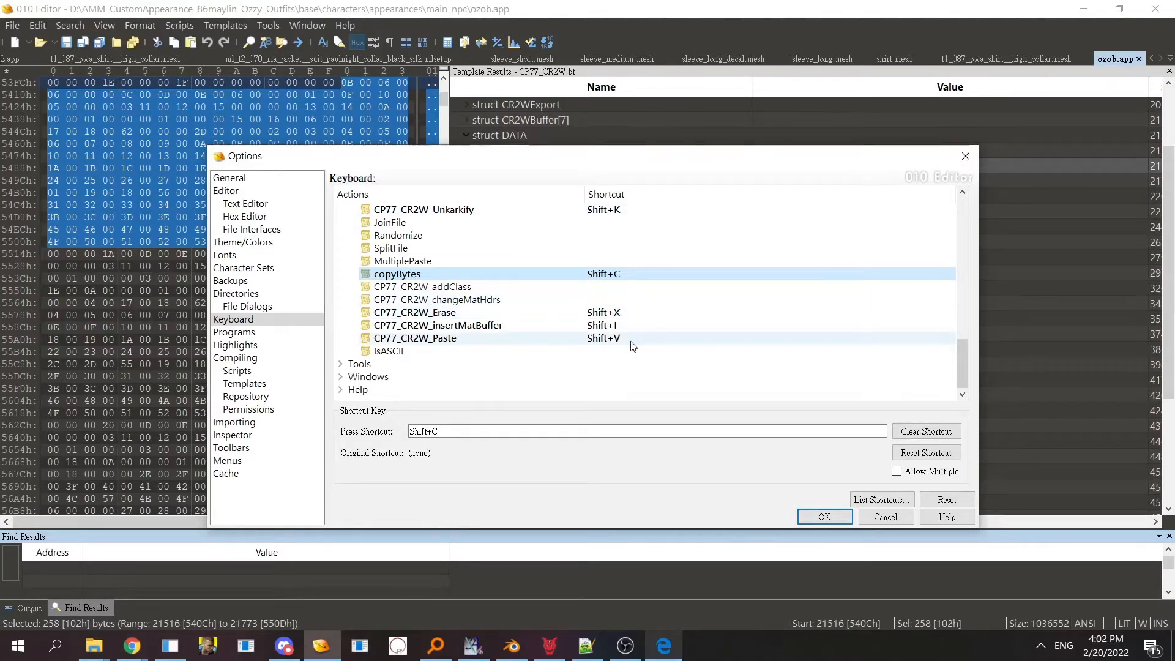
click(461, 346)
key(Up)
key(Up)
key(Up)
key(Up)
key(Up)
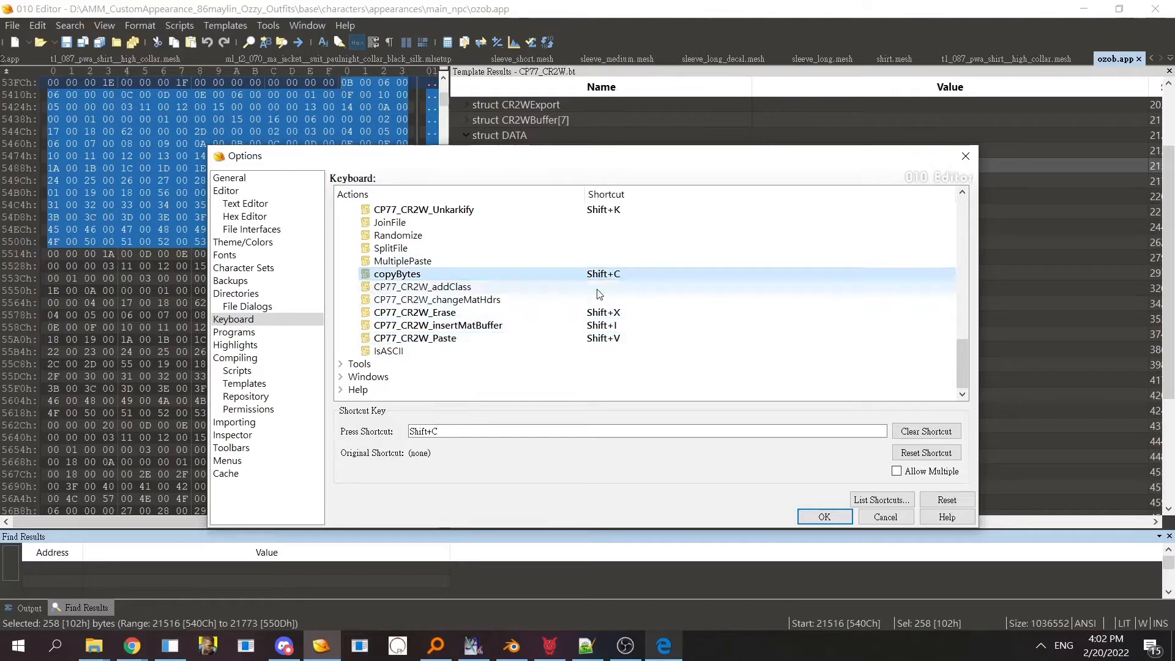
click(966, 155)
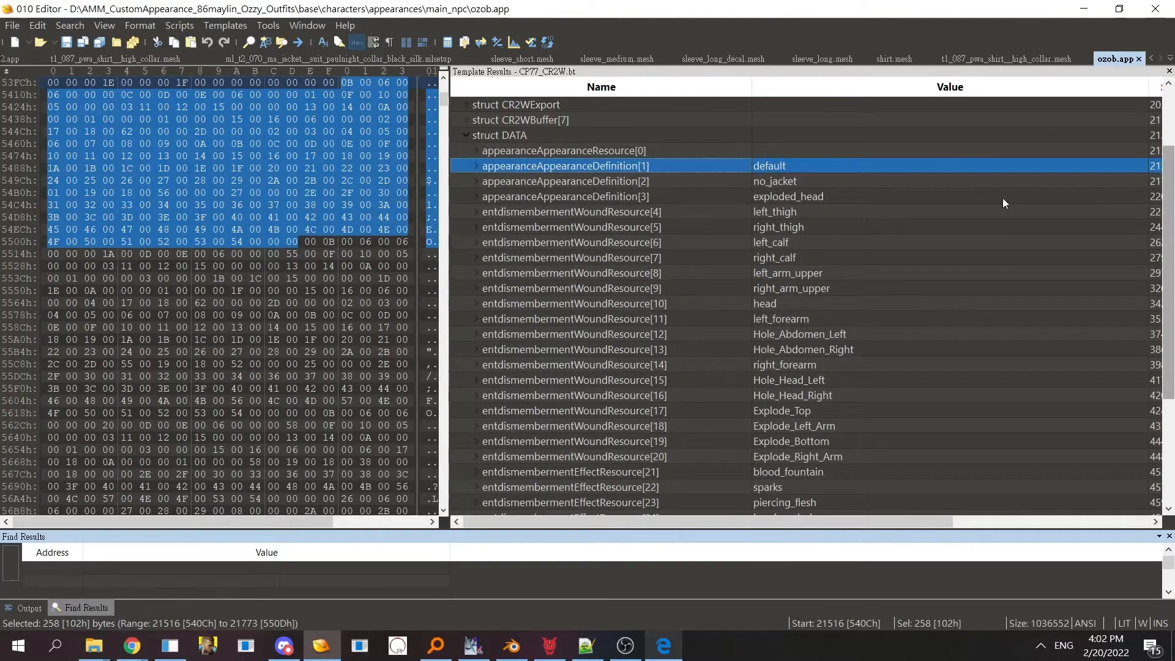
- Look over the appearance definitions under struct DATA in ozob.app, and expand struct CR2WBuffer to examine its buffer entries
click(659, 153)
click(710, 182)
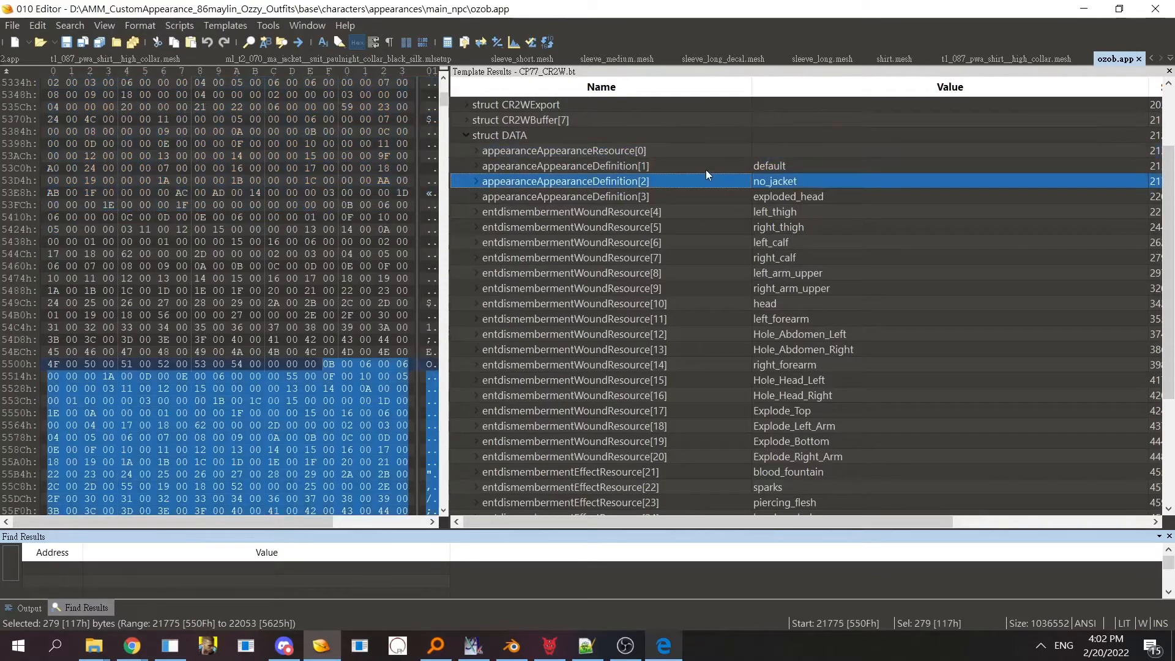
click(708, 165)
scroll(1173, 227, up, 2)
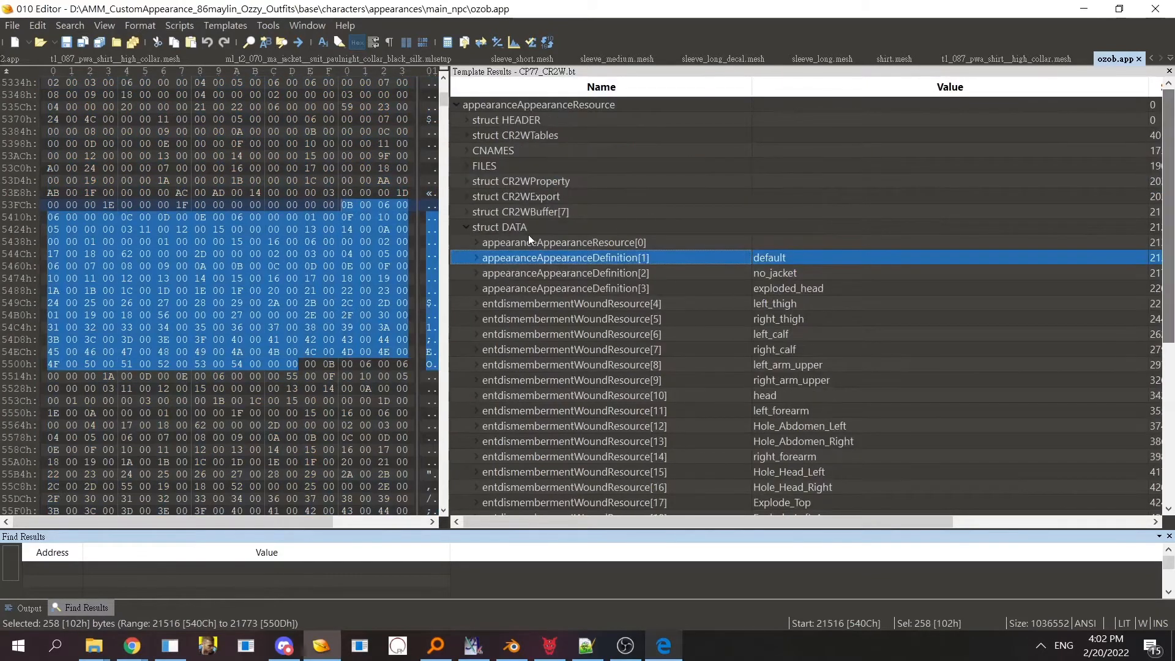
double_click(557, 210)
click(573, 228)
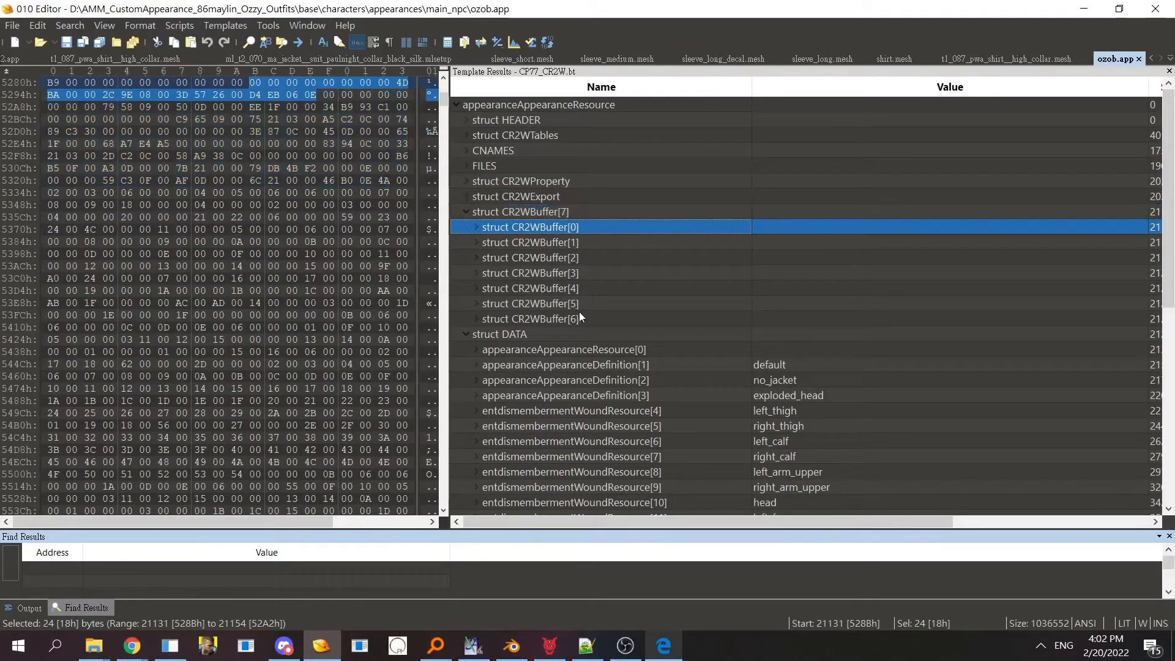
click(579, 318)
- Consult the guide's buffer slot example, and add one buffer slot to struct CR2WBuffer by running the Paste script on CR2WBuffer[4]
click(664, 648)
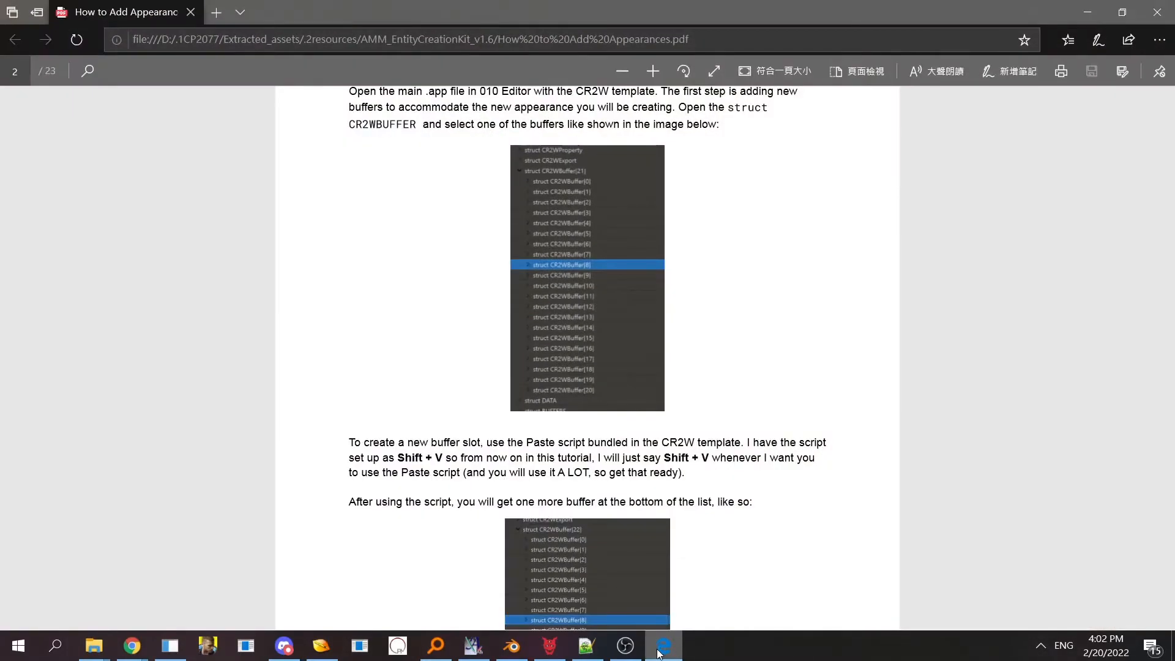
scroll(698, 524, down, 3)
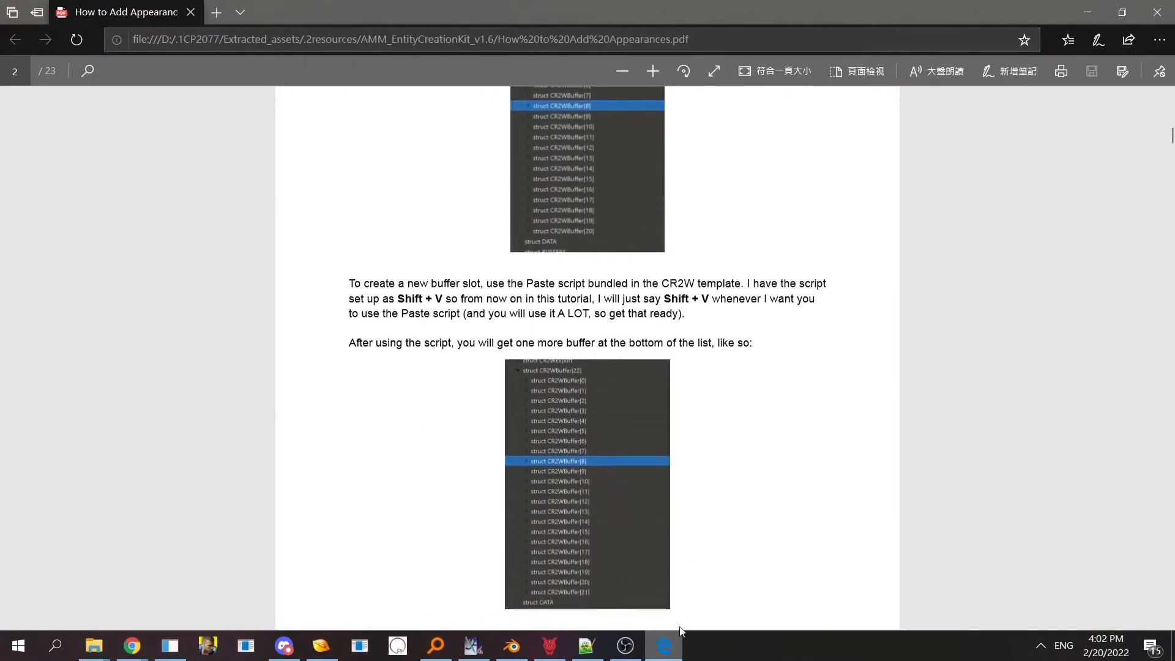
click(672, 648)
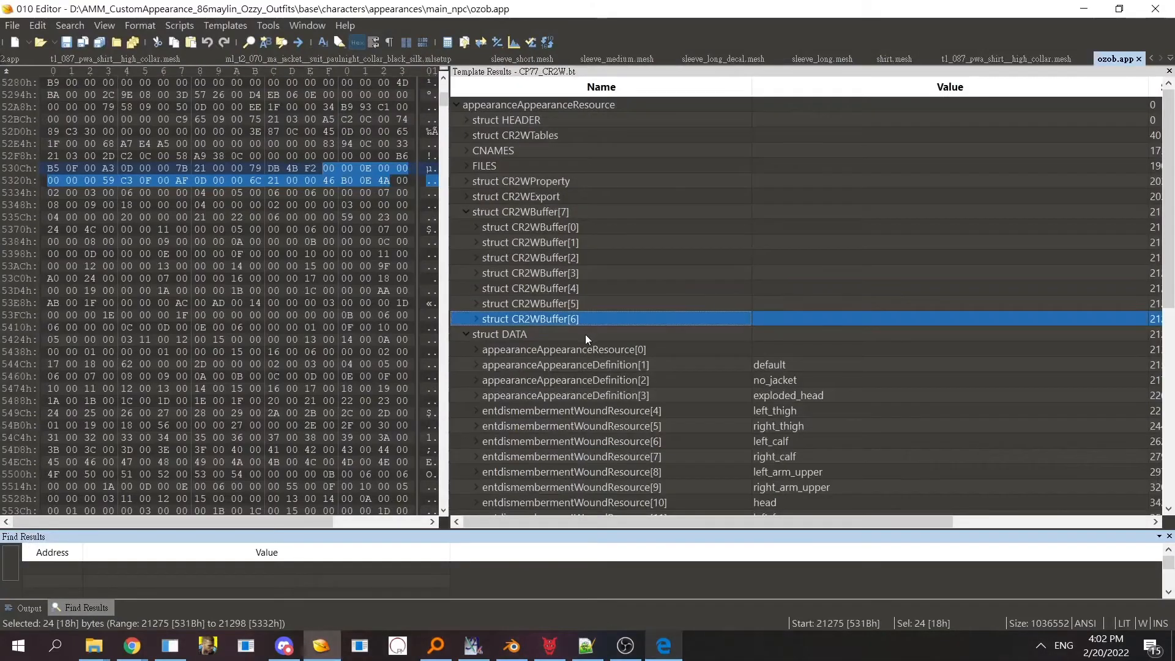
click(583, 305)
click(574, 290)
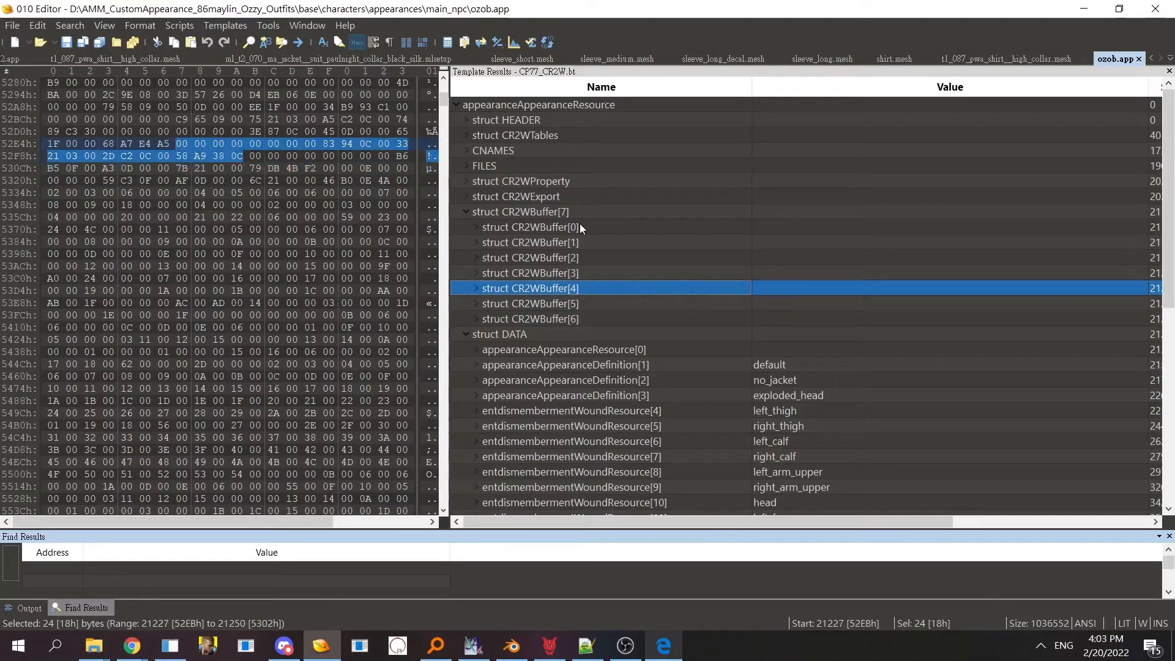
click(579, 225)
click(590, 285)
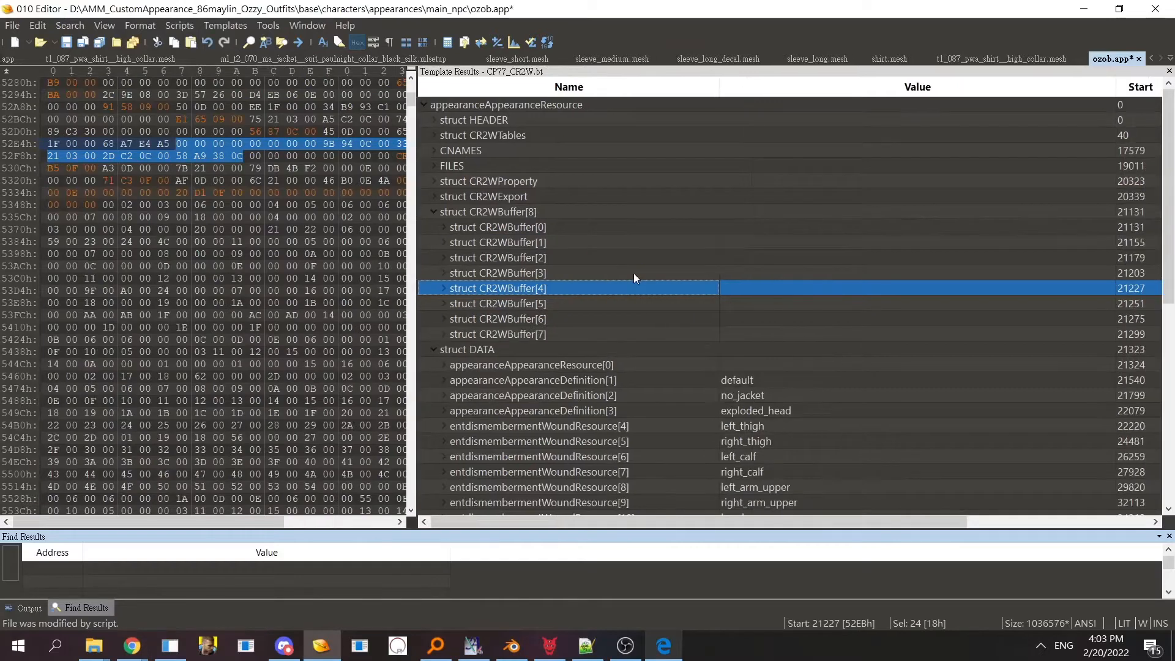
click(578, 333)
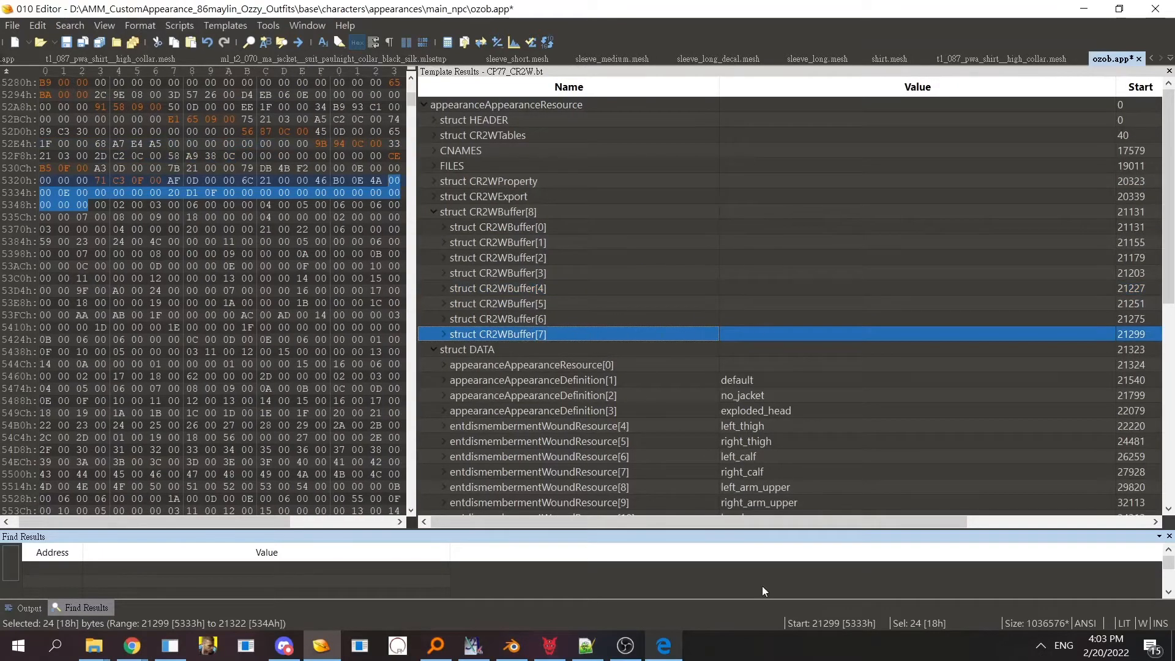
- Read the PDF's page 3 instructions on creating a new appearanceAppearanceDefinition slot in struct CR2WExport, and return to 010 Editor
click(661, 651)
scroll(657, 453, down, 3)
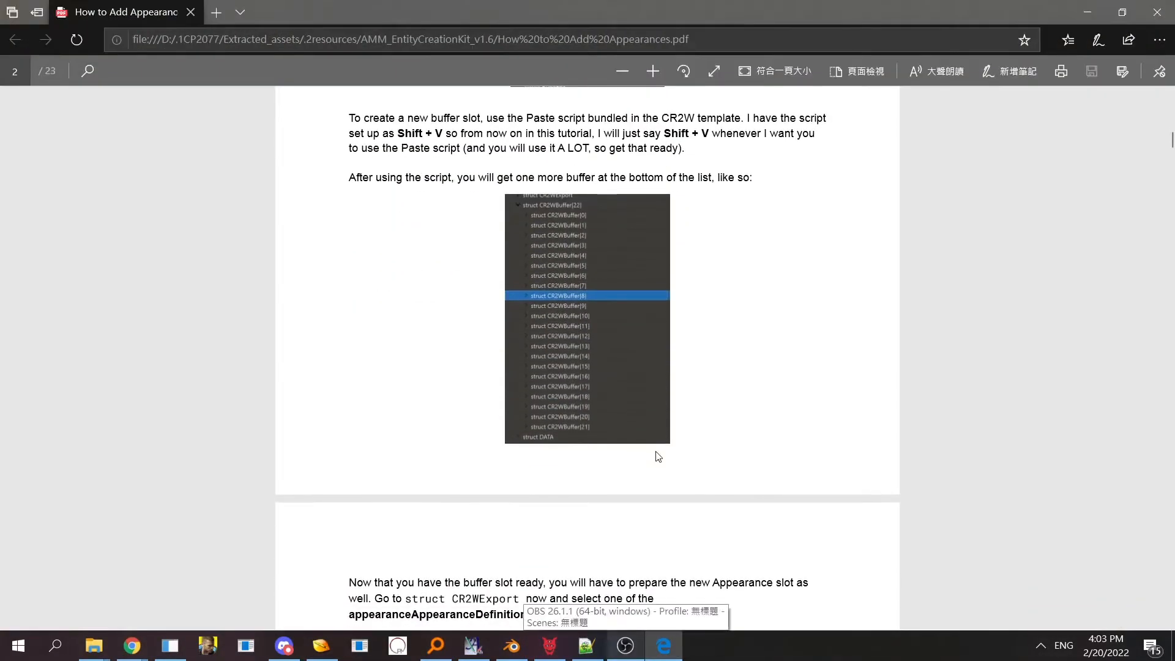
scroll(658, 456, down, 1)
scroll(658, 457, down, 4)
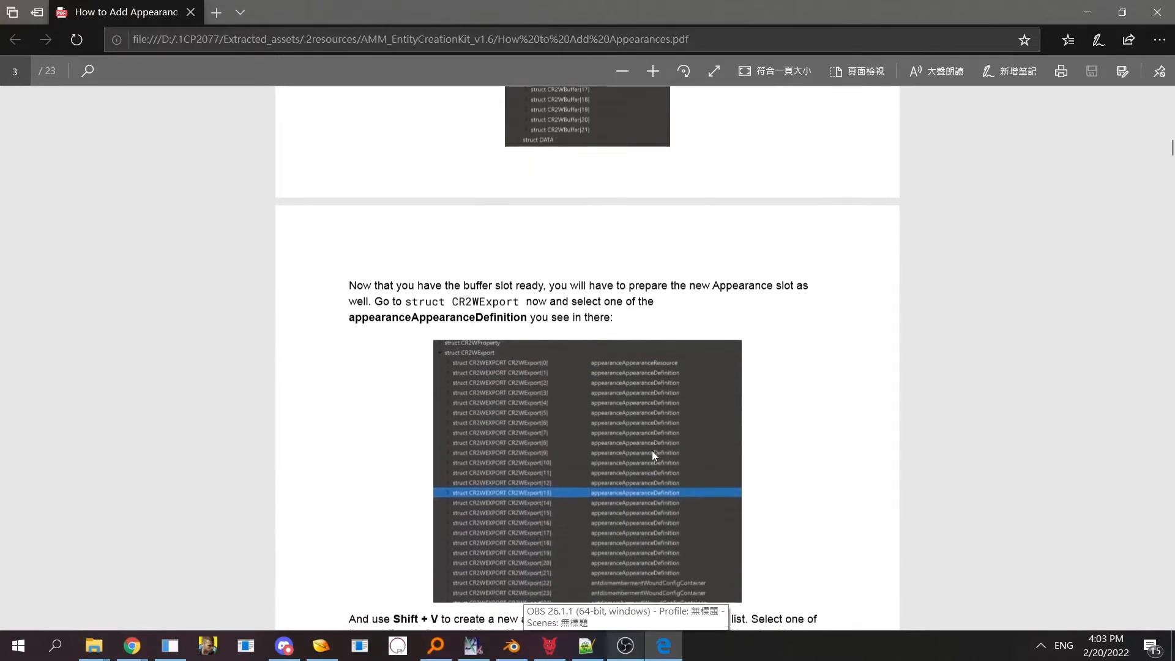
scroll(649, 450, down, 1)
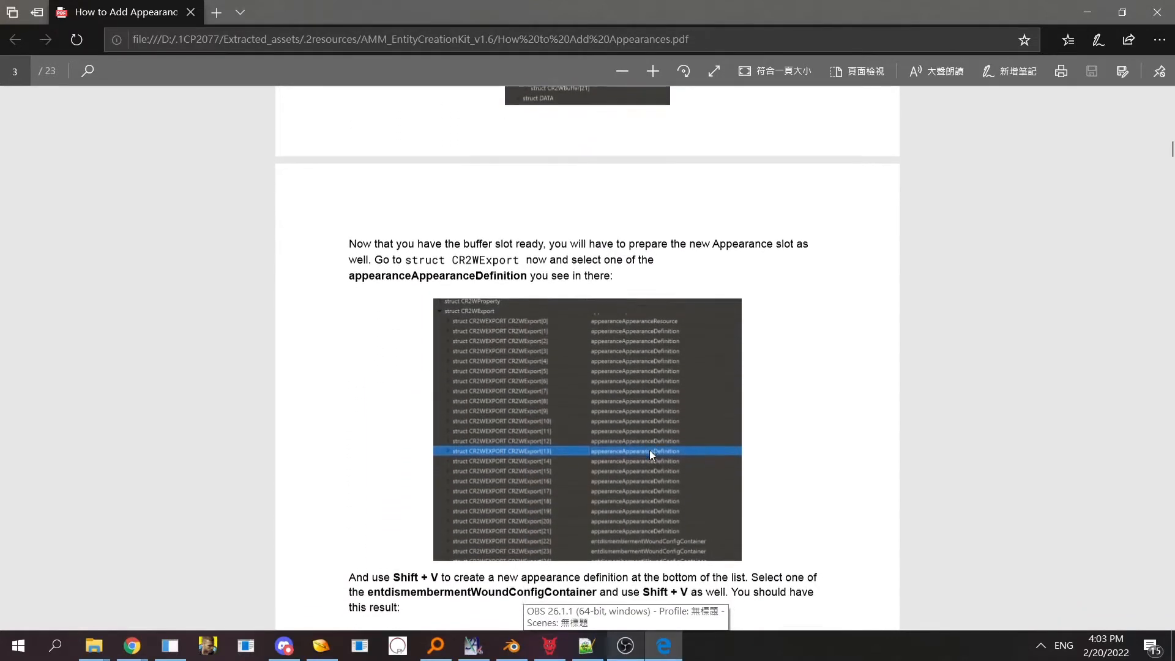
scroll(649, 449, down, 1)
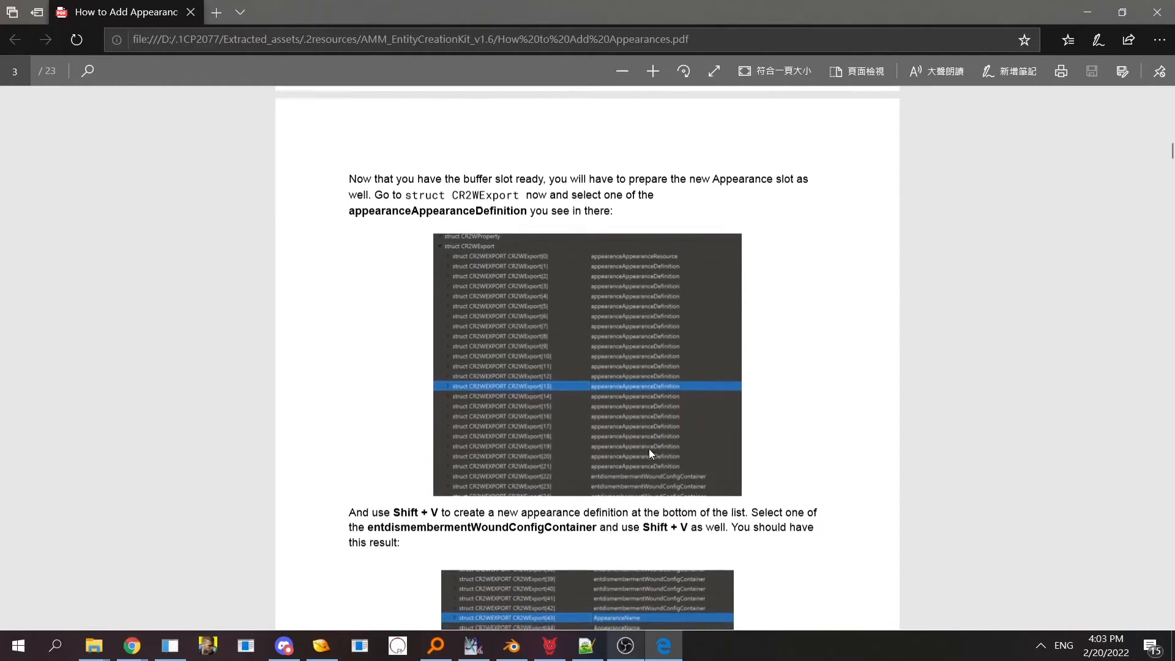
scroll(661, 278, down, 1)
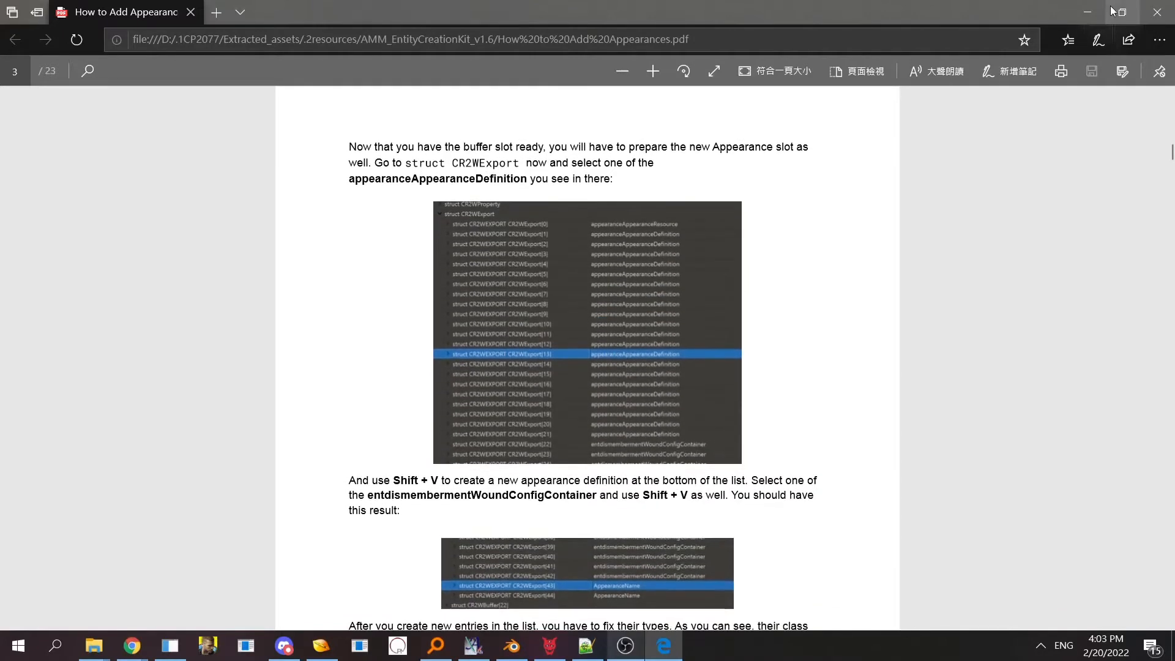
drag(350, 168, 532, 174)
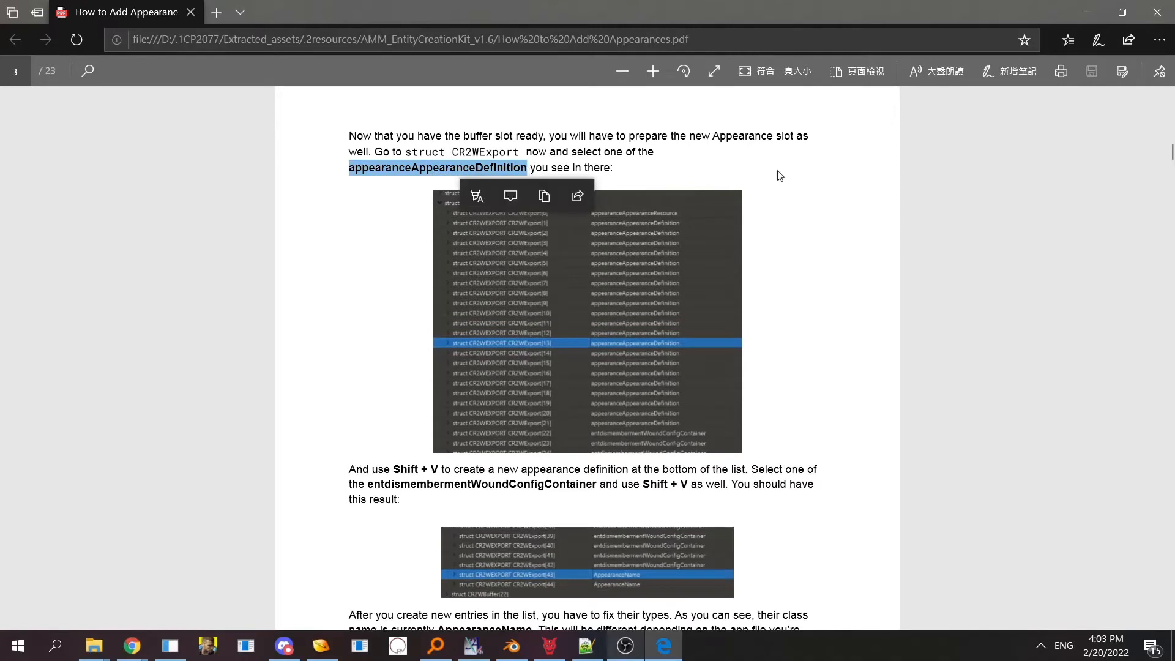
click(709, 169)
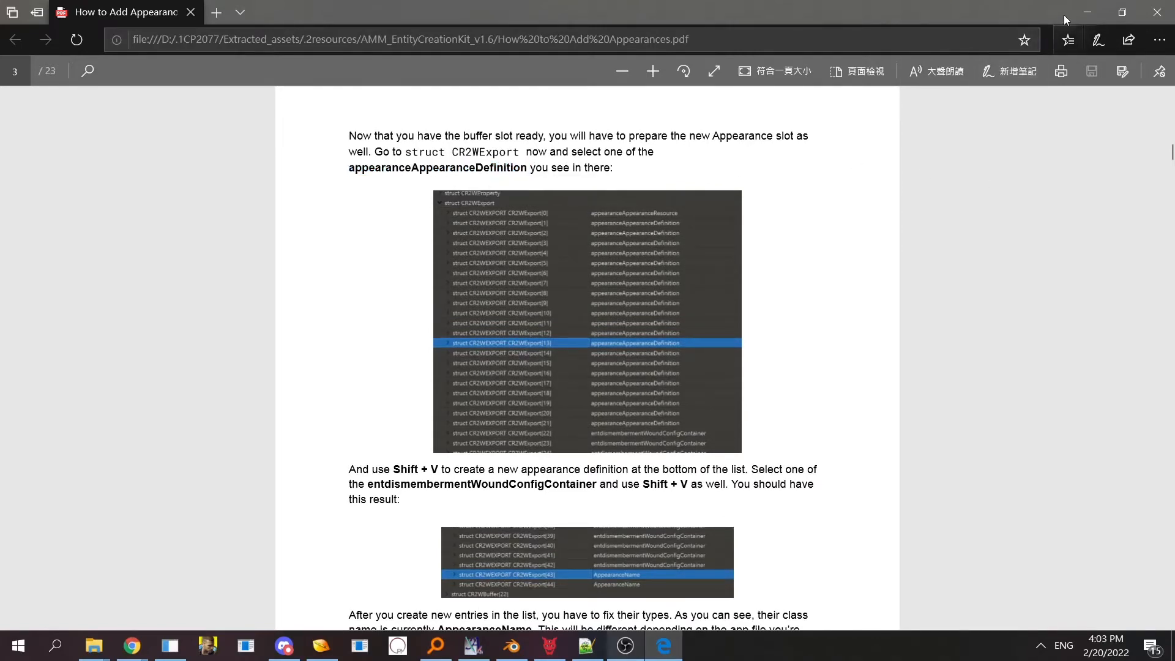
click(1087, 13)
- Expand struct CR2WExport and select the appearanceAppearanceDefinition entry CR2WExport[2]
click(509, 197)
double_click(510, 197)
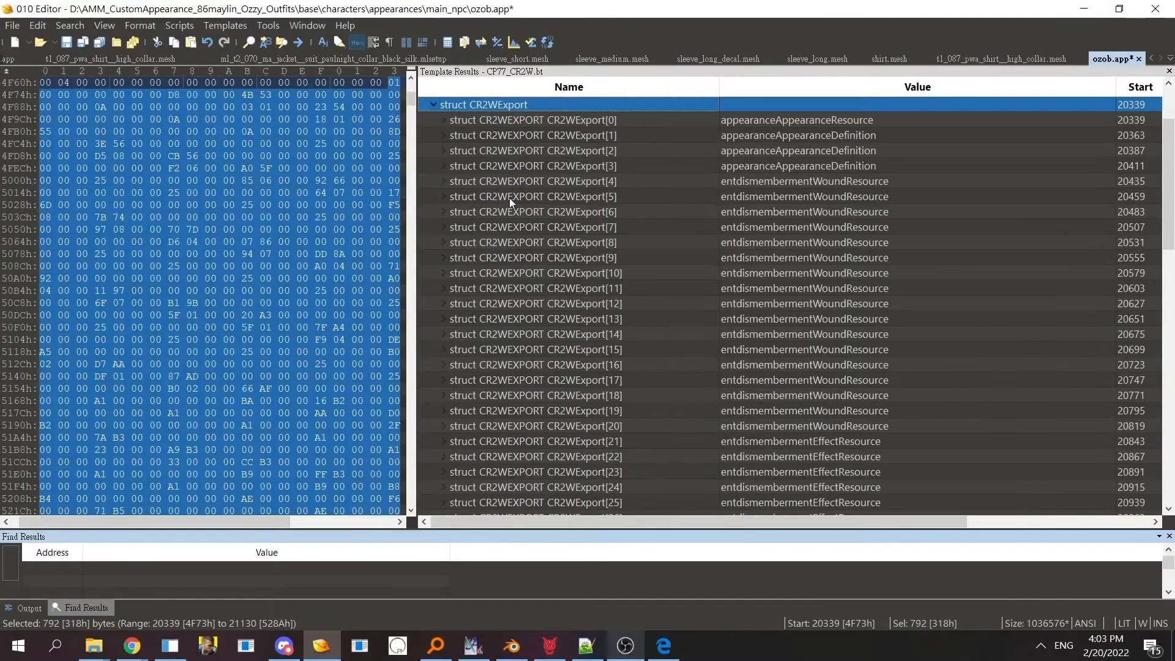
mouse_move(1174, 235)
mouse_down()
mouse_move(1174, 280)
mouse_move(1173, 236)
mouse_up()
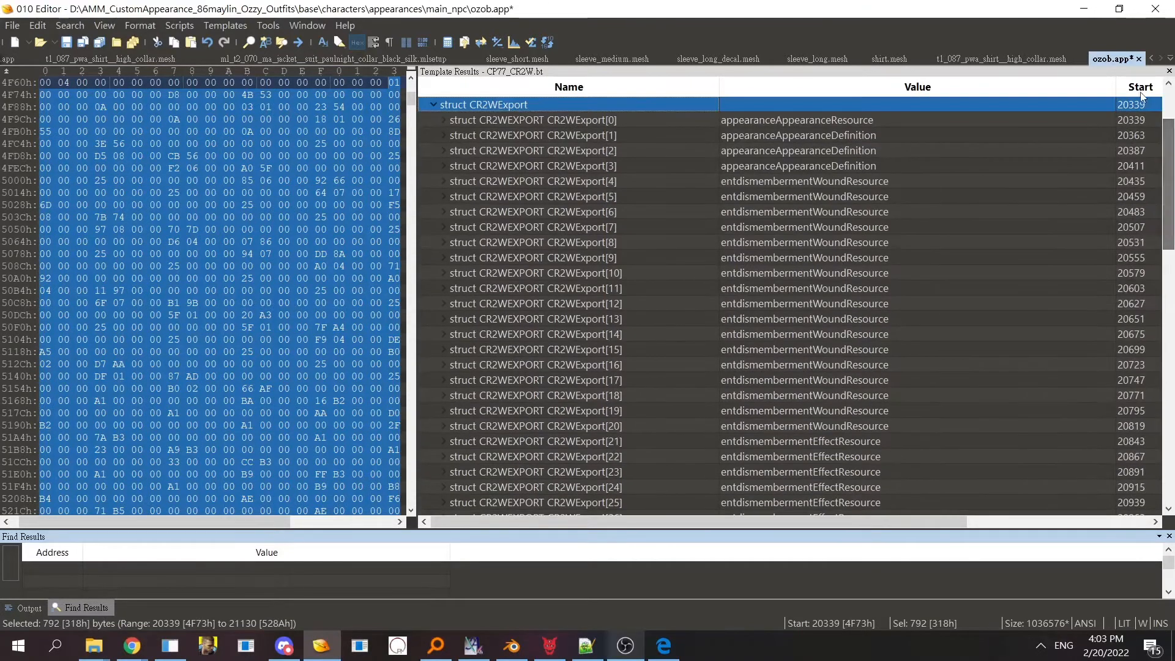
click(848, 181)
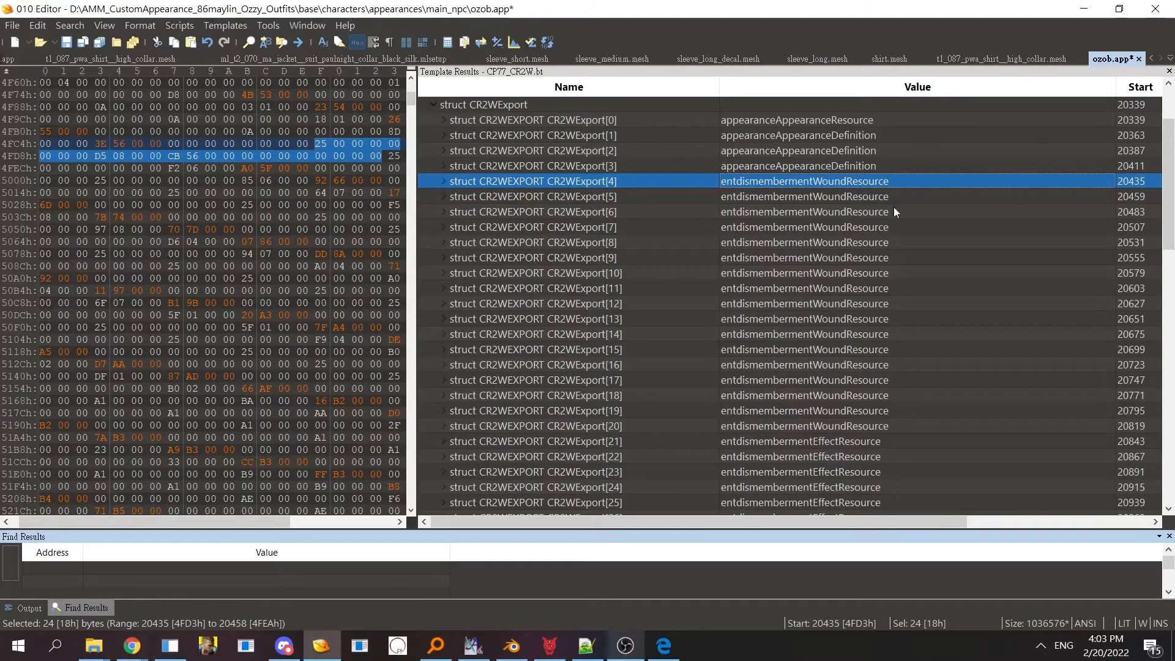
drag(1169, 163, 1174, 213)
scroll(1172, 233, down, 1)
scroll(918, 371, up, 7)
drag(1173, 104, 1174, 114)
click(672, 216)
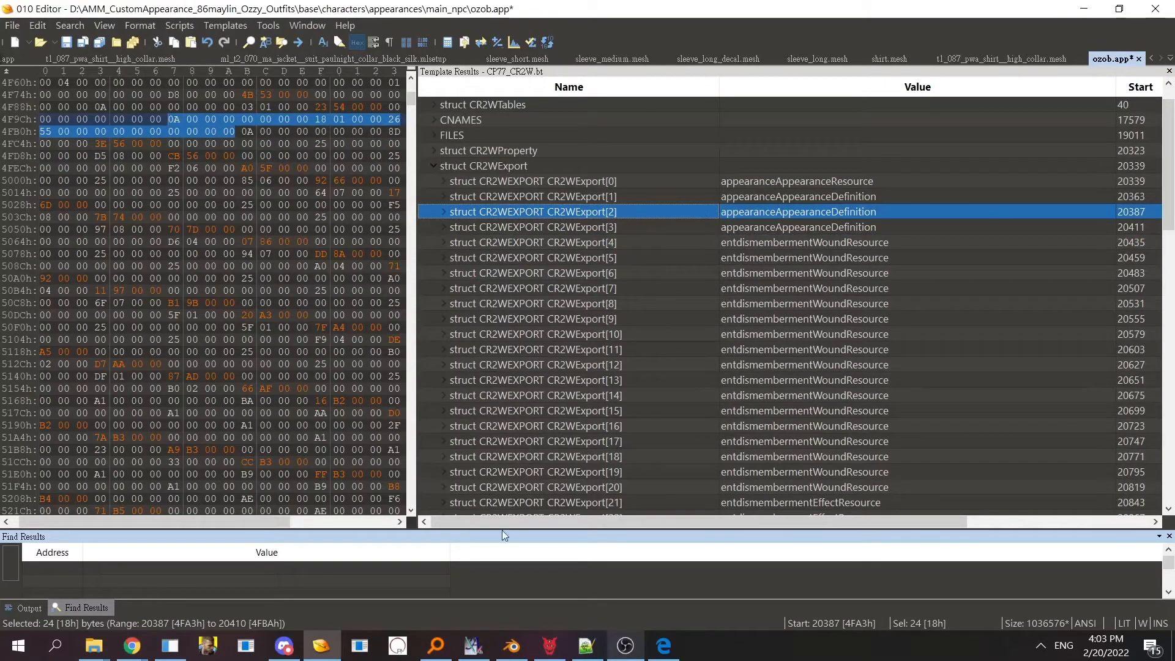
- Recheck the guide's page 3, and add a new export entry by running the Paste script on CR2WExport[2]
click(661, 647)
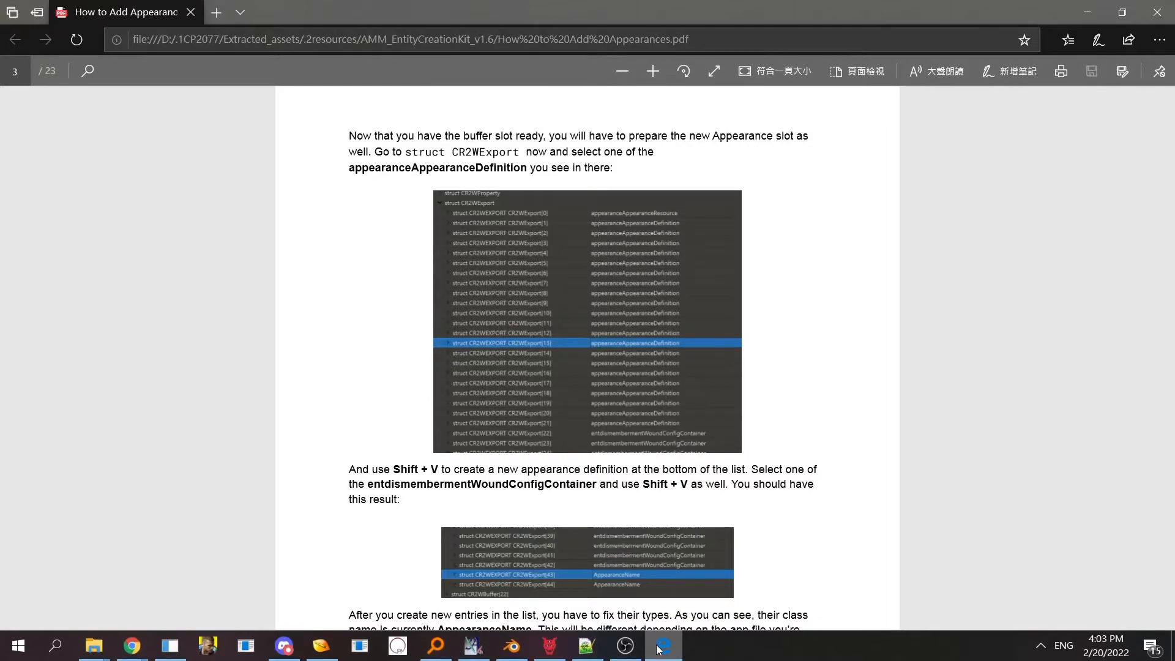
click(660, 648)
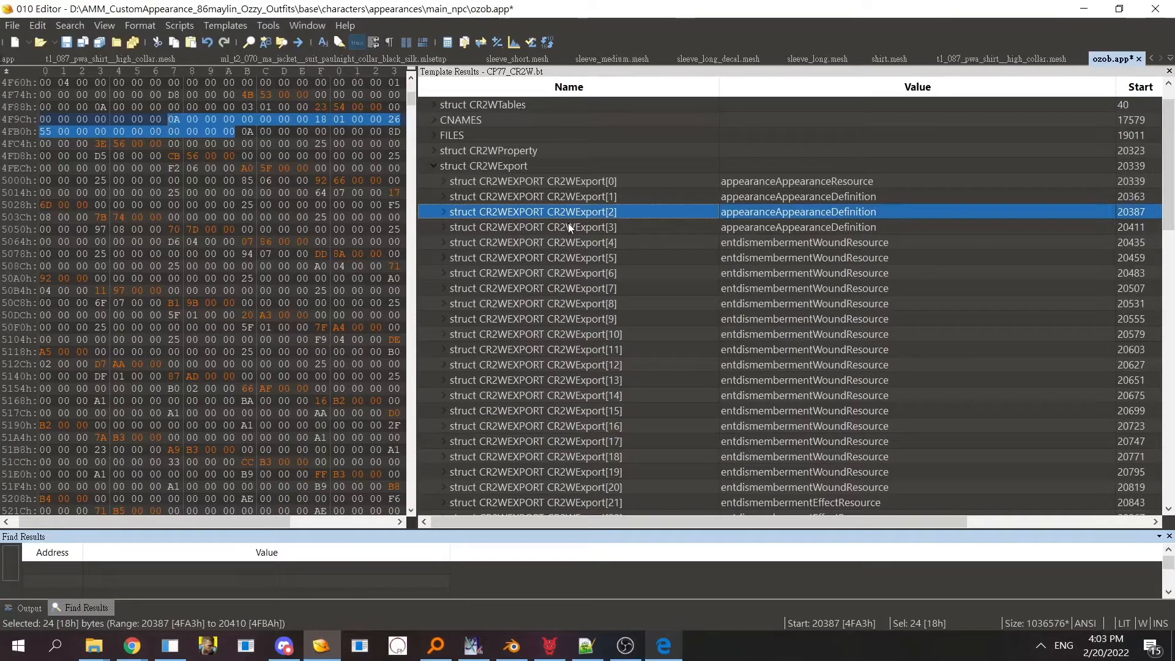
key(F7)
drag(1170, 179, 1170, 283)
- Check the new entry at the end of struct CR2WExport against the guide's page 3 instructions on entdismembermentWoundConfigContainer
click(772, 351)
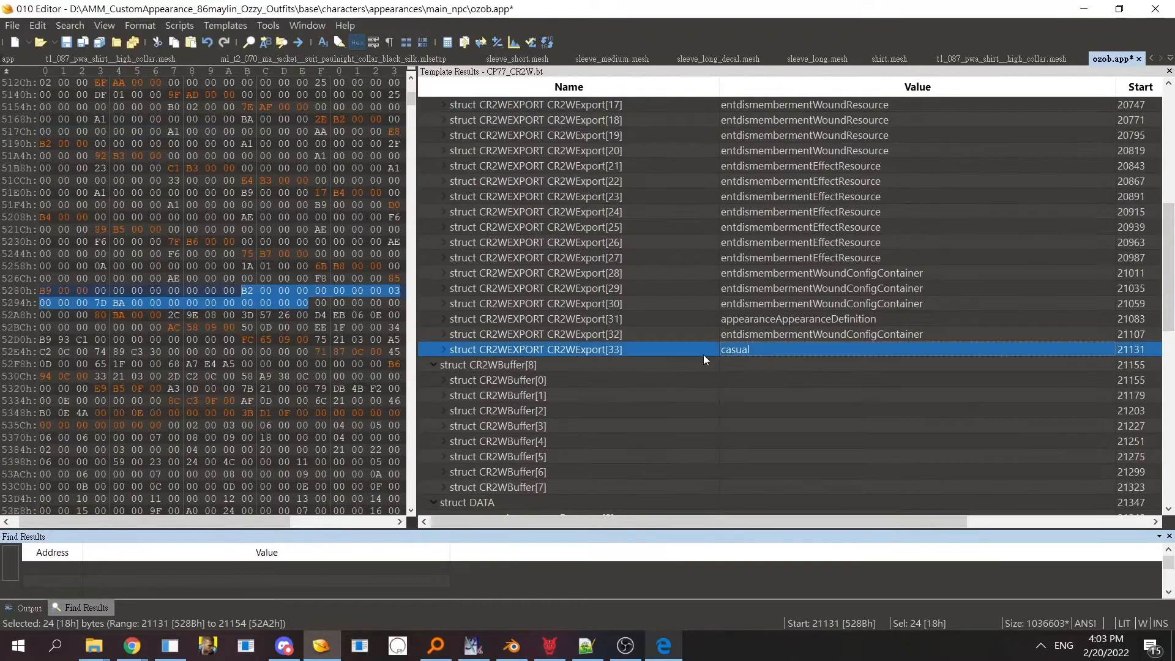
click(659, 339)
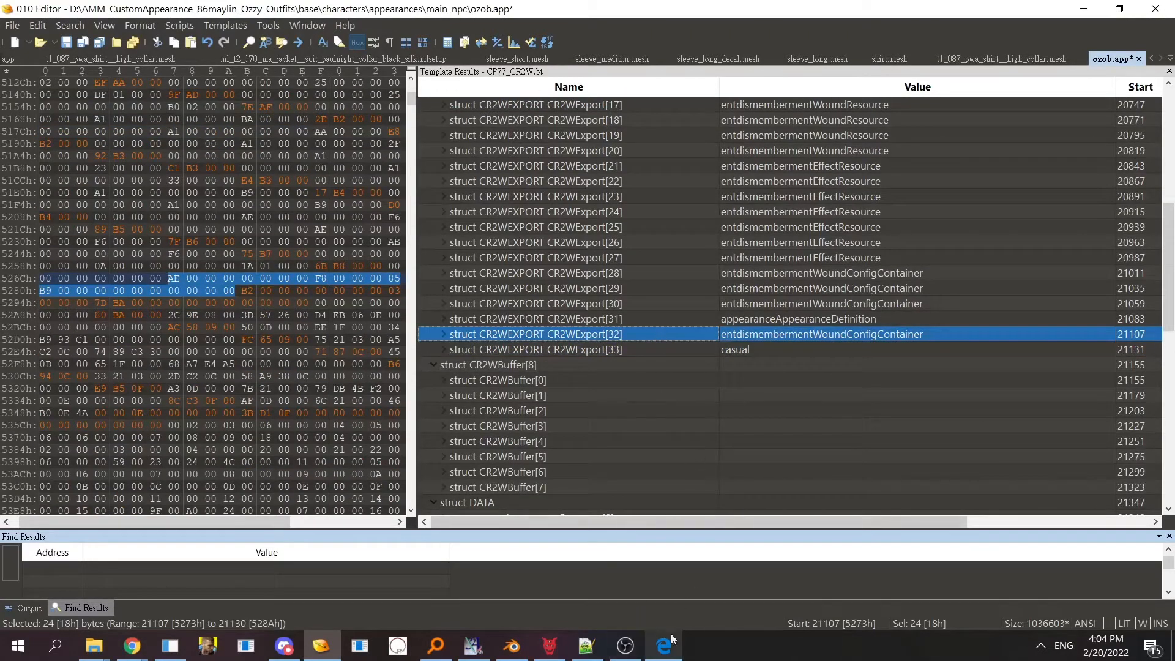
click(655, 650)
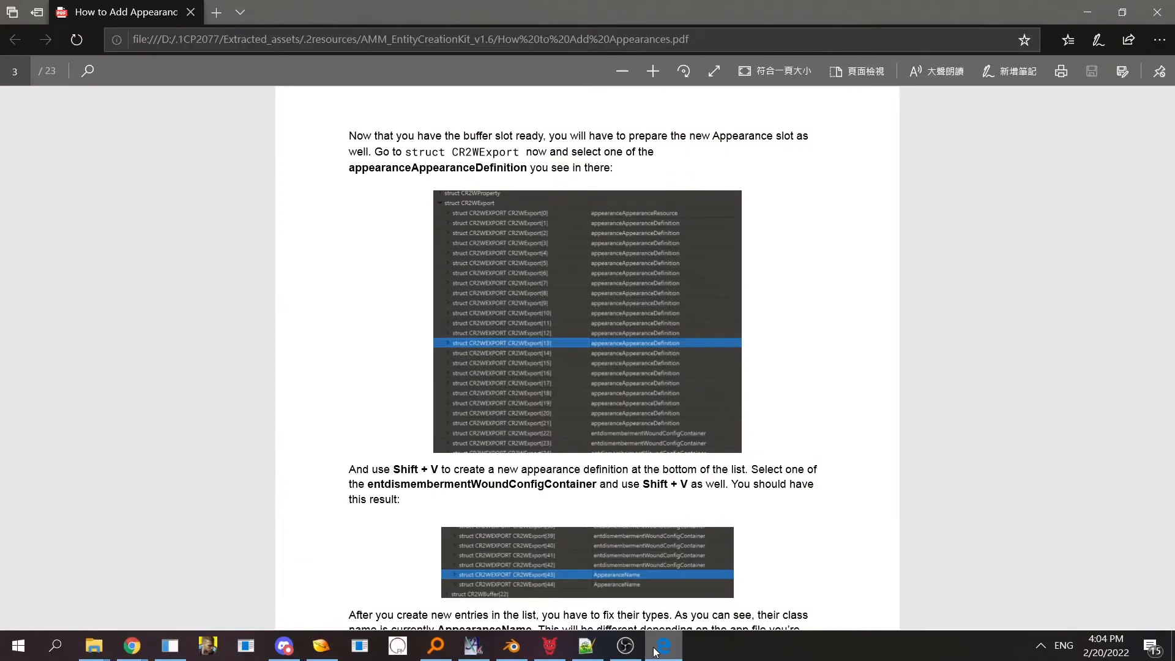
click(654, 648)
drag(1171, 302, 1174, 208)
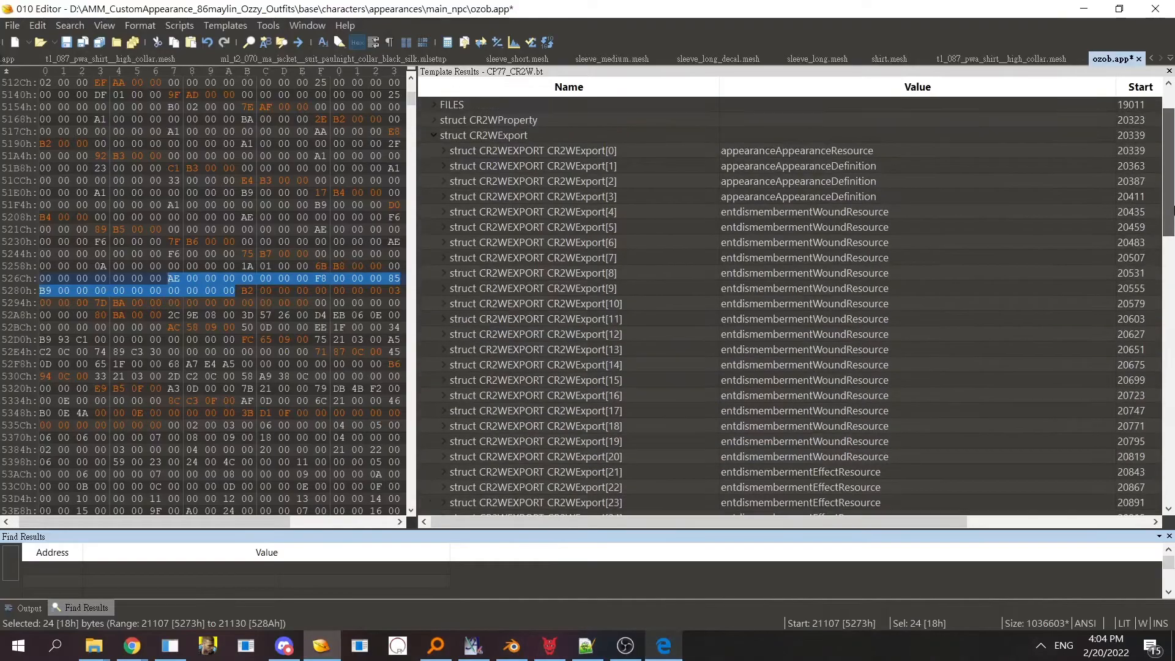
- Add another export entry by running the Paste script on the entdismembermentWoundConfigContainer entry CR2WExport[29], checking the guide's page 3
scroll(1173, 210, down, 3)
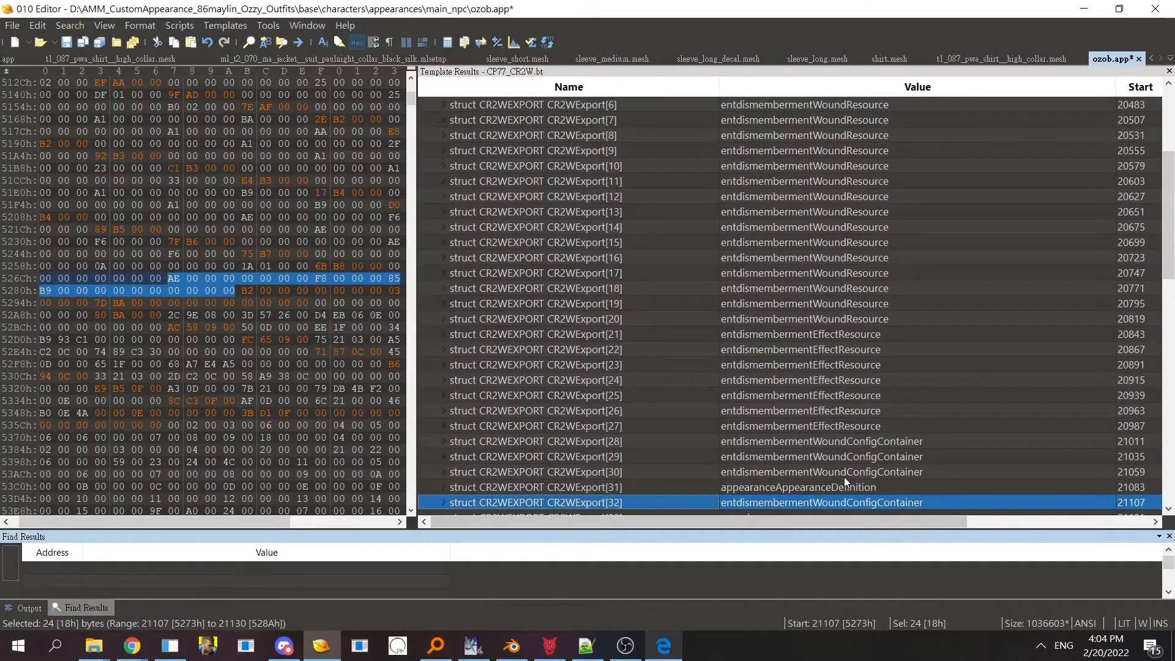
click(792, 472)
click(760, 458)
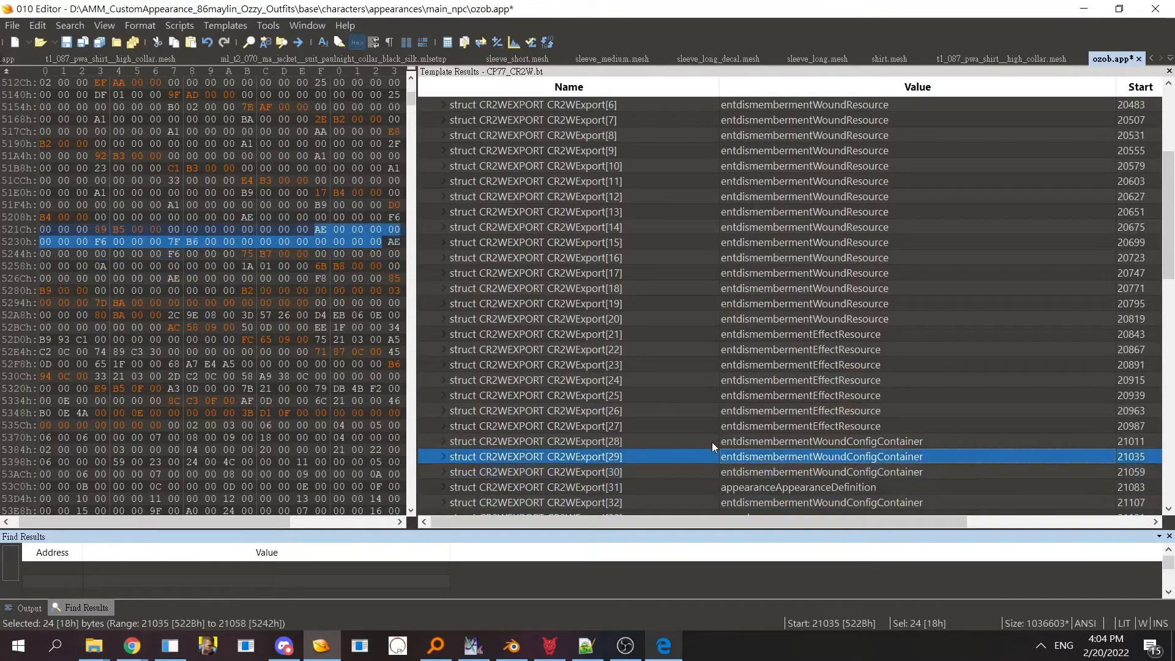
click(667, 654)
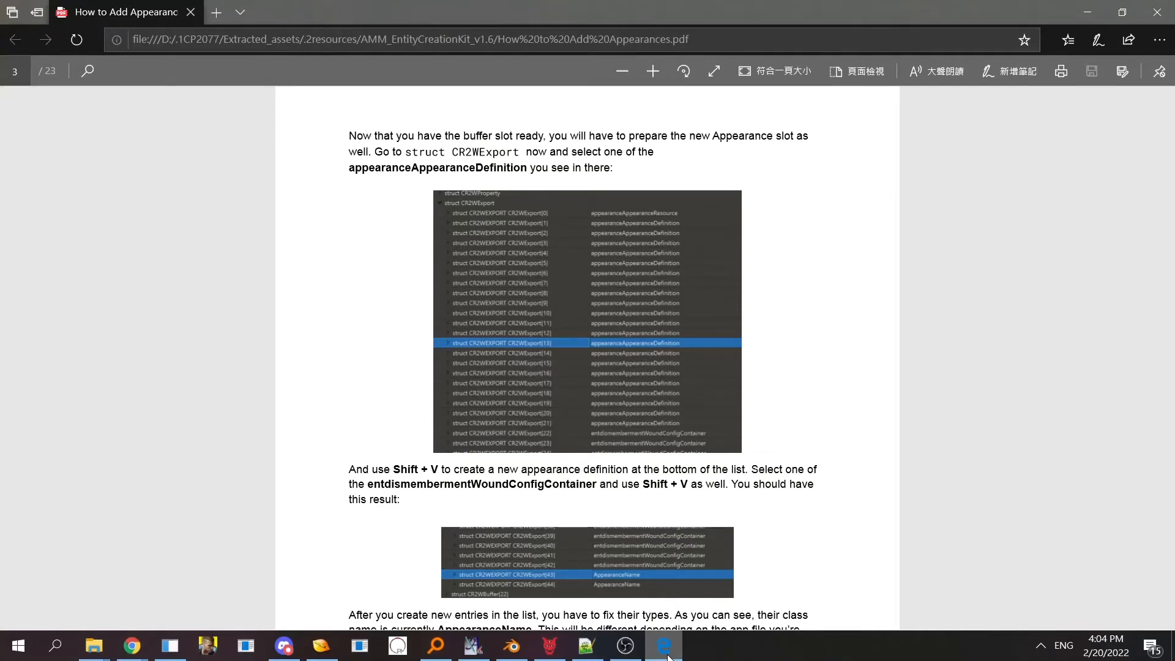
key(alt+Tab)
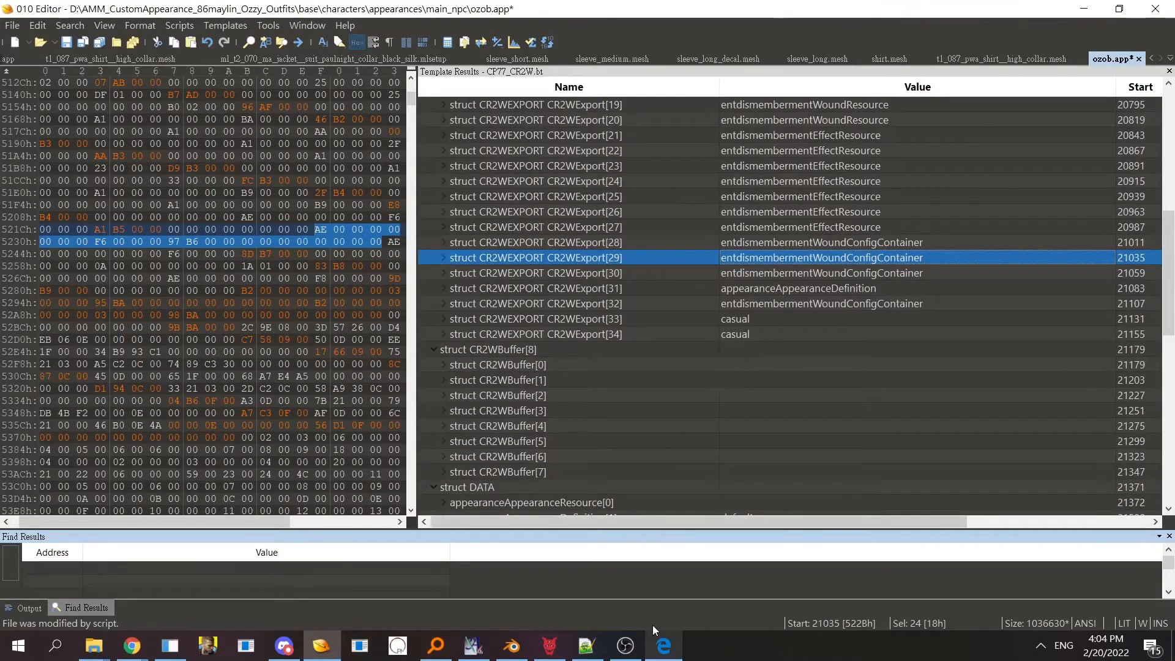
- Read the guide's page 3 instructions on fixing the class types of the new entries, and return to 010 Editor
click(664, 646)
scroll(617, 479, down, 1)
scroll(617, 479, down, 2)
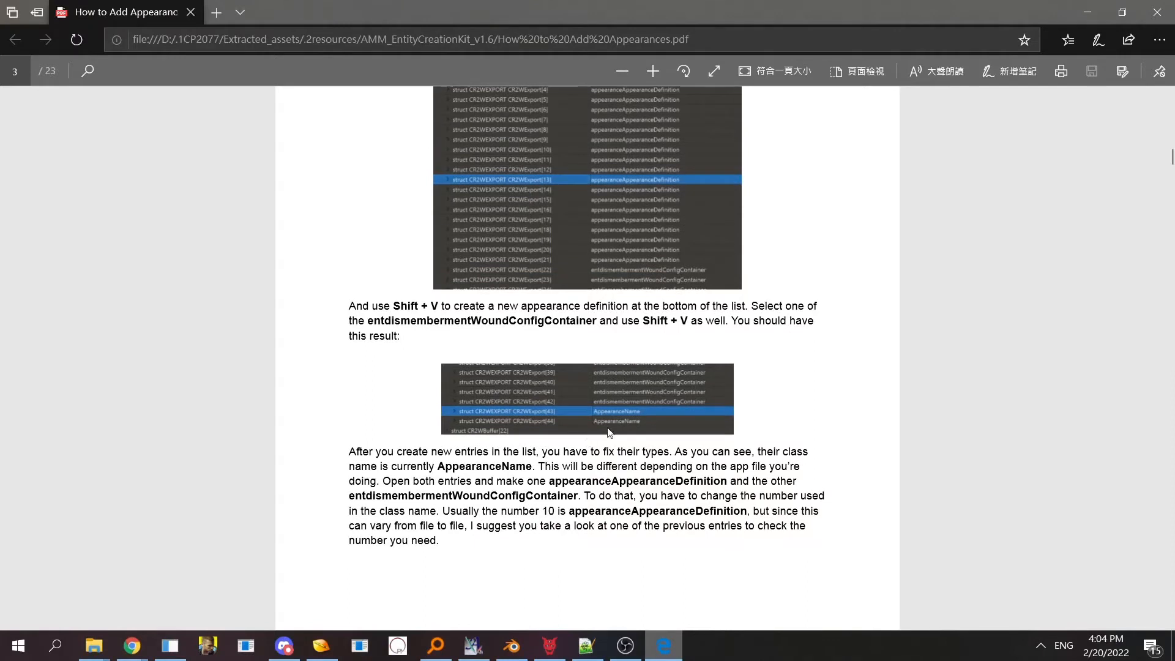
scroll(535, 385, down, 2)
scroll(530, 401, down, 1)
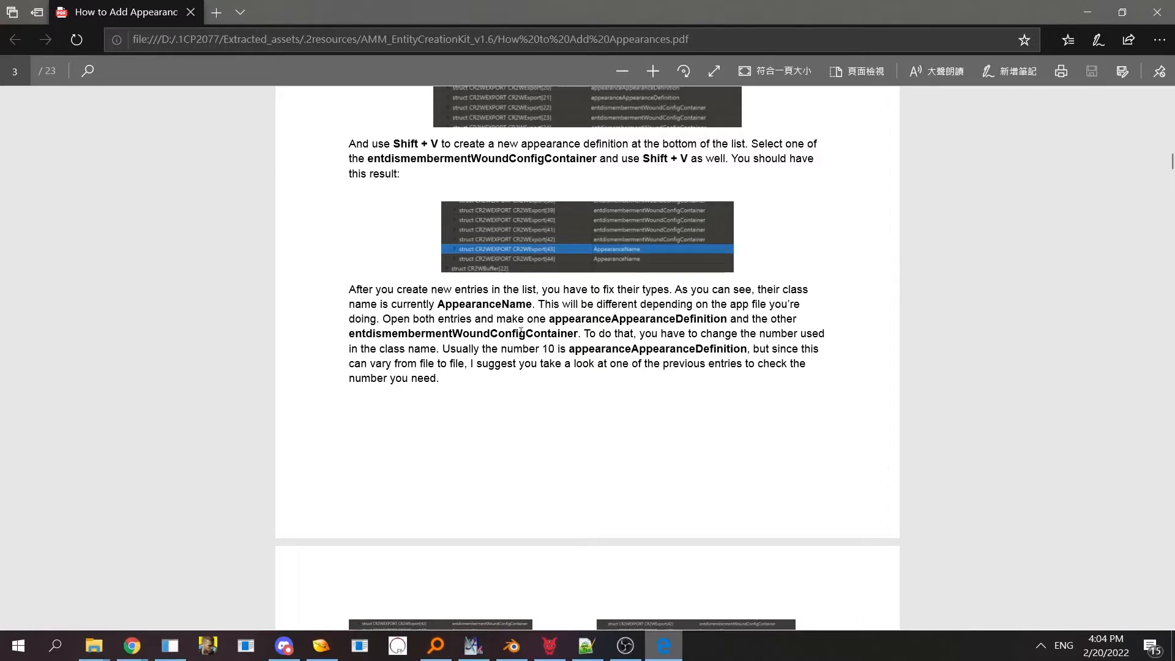
click(679, 652)
- Expand the new export entry CR2WExport[33] and select its className
click(1174, 385)
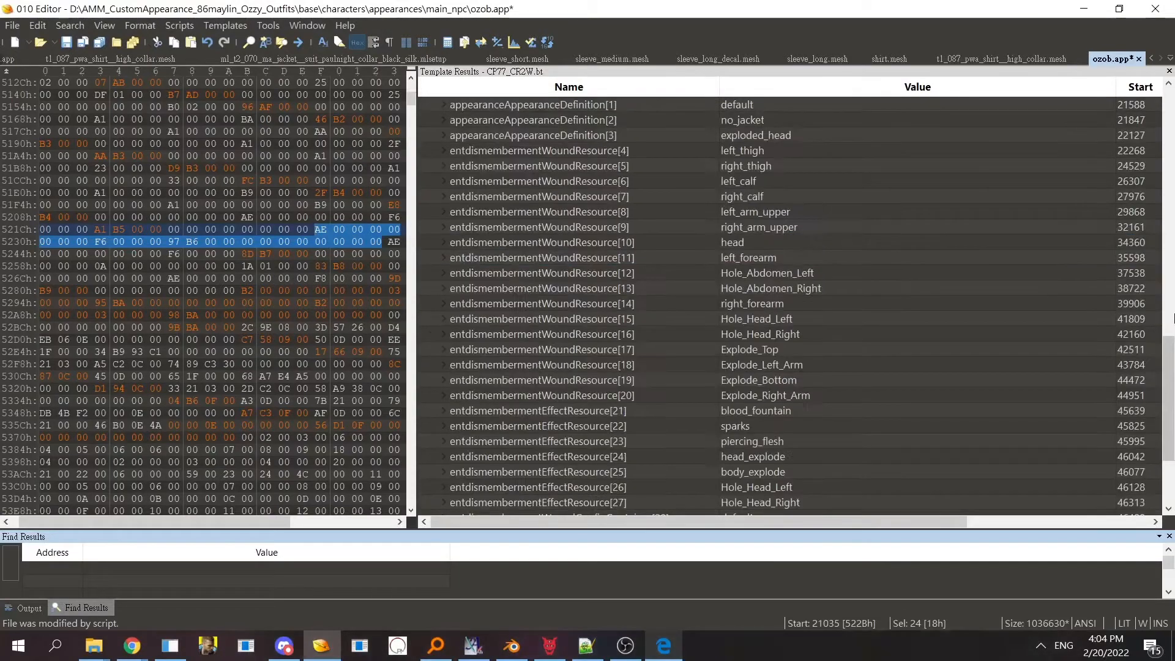
drag(1174, 400, 1174, 190)
scroll(660, 435, down, 3)
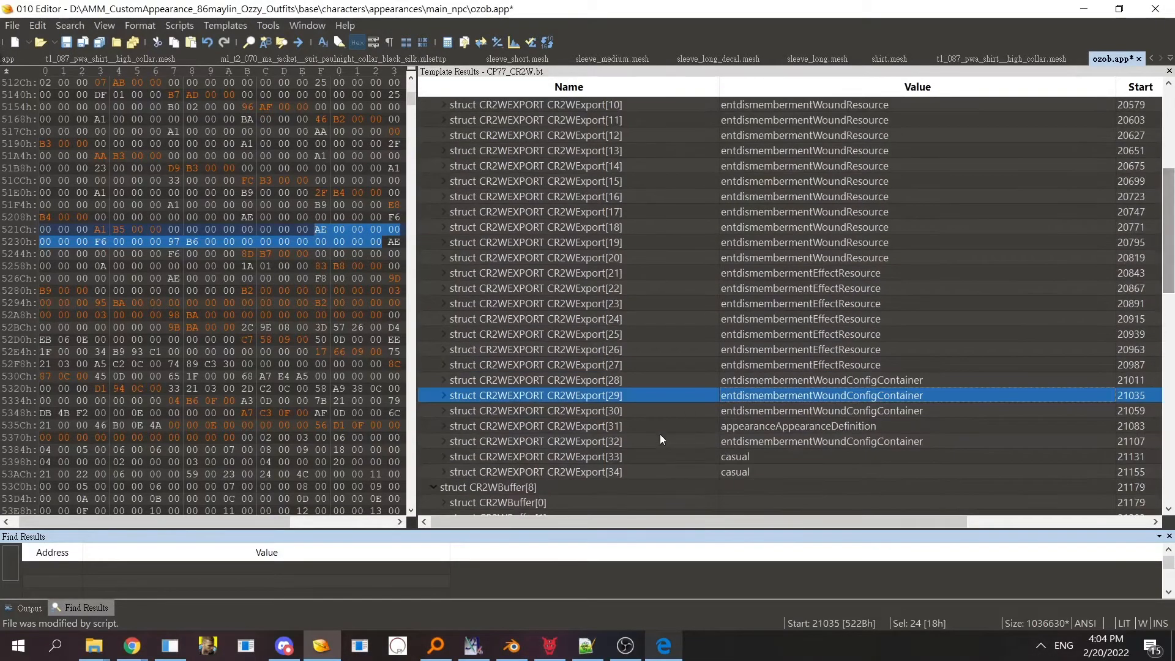
double_click(651, 453)
click(673, 403)
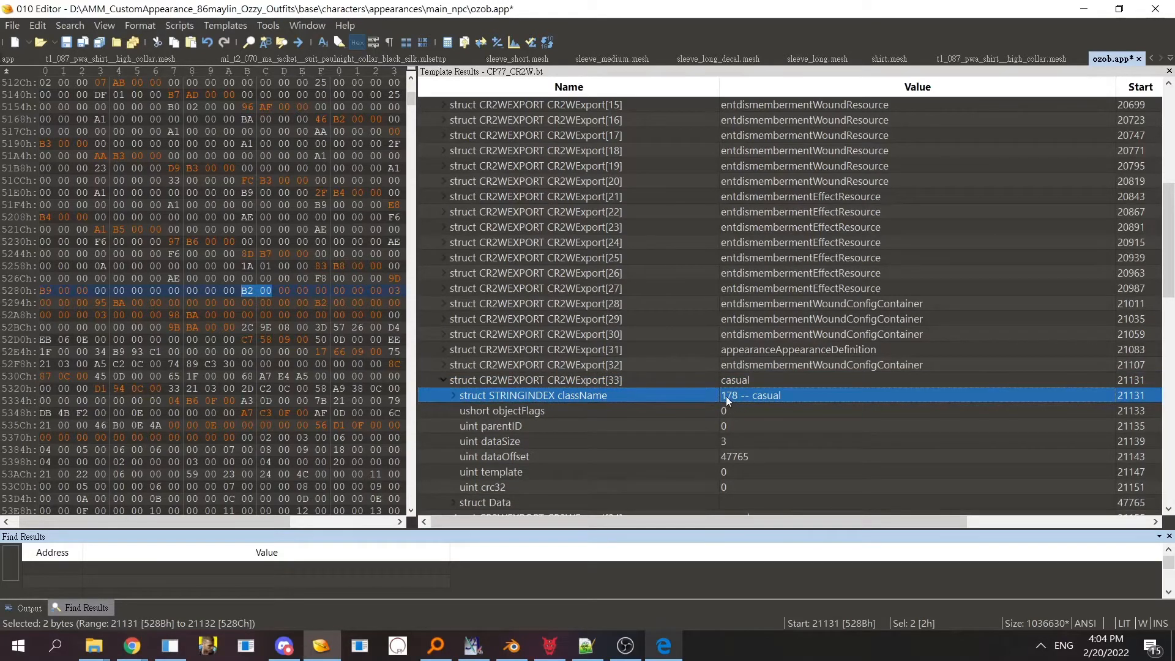
- Check the className index of CR2WExport[32], and expand the new entry CR2WExport[34] to compare its className with CR2WExport[33]
double_click(694, 365)
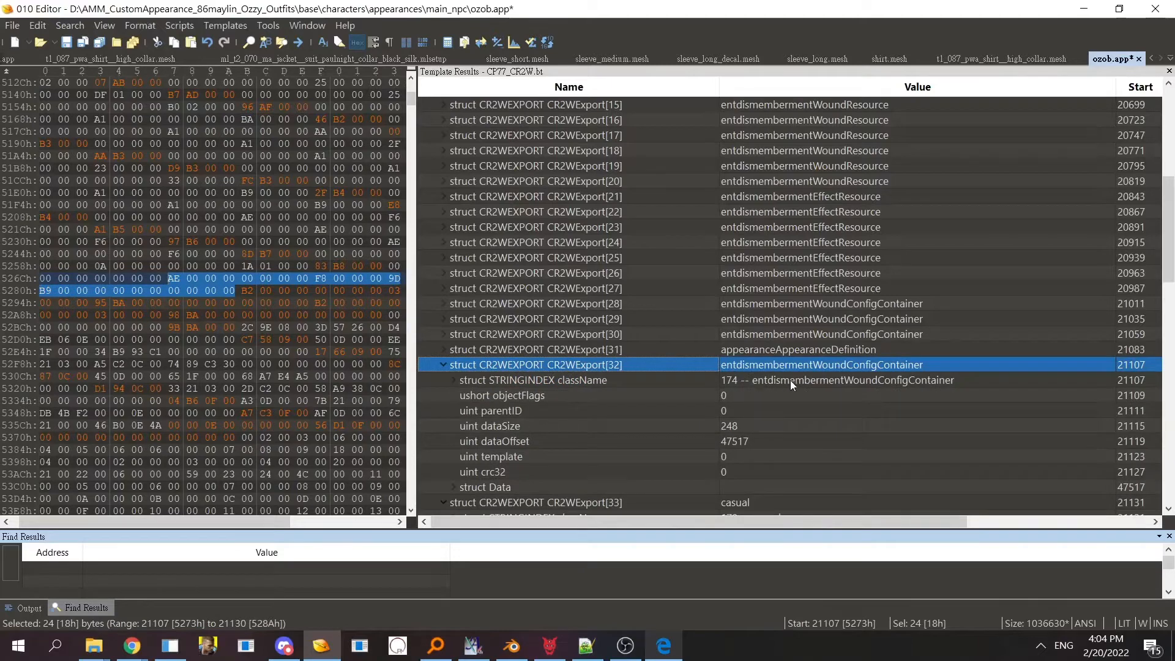
double_click(699, 365)
scroll(711, 355, down, 4)
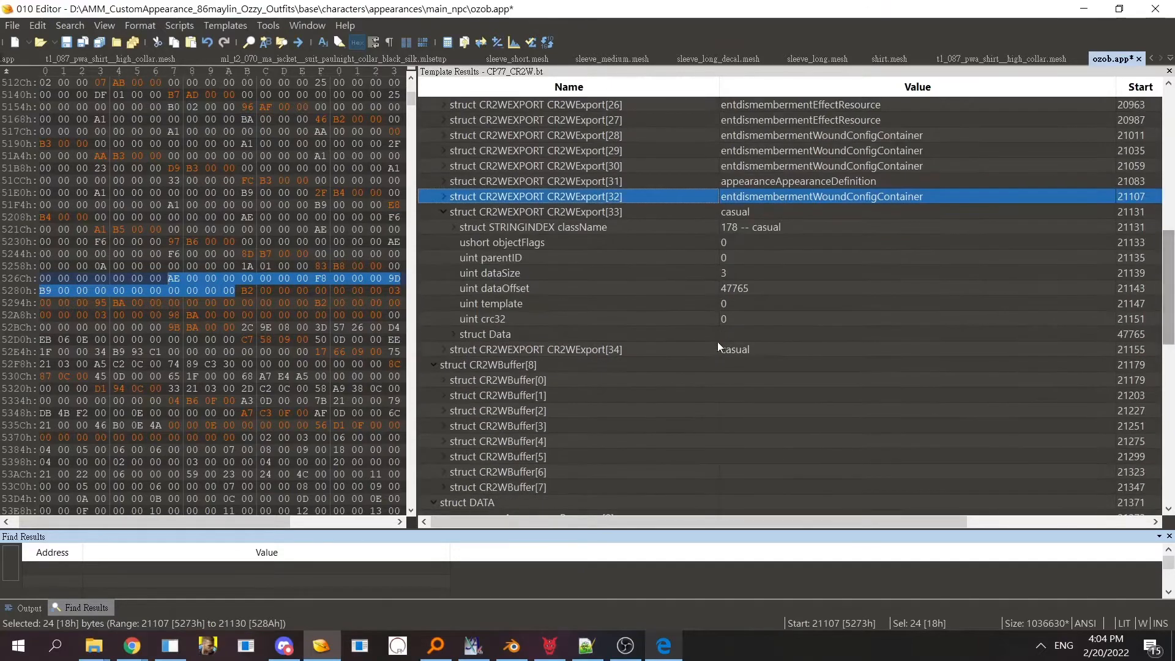
double_click(703, 347)
click(759, 366)
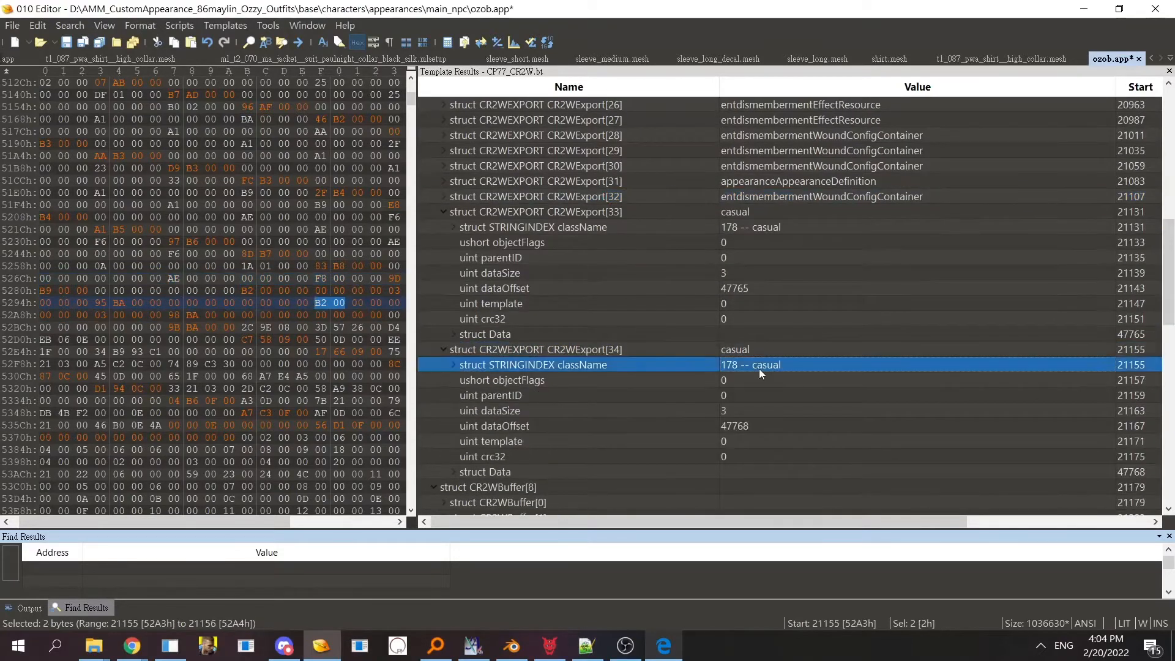
click(747, 227)
- Expand the FILES list near the start of the template results
scroll(567, 157, up, 11)
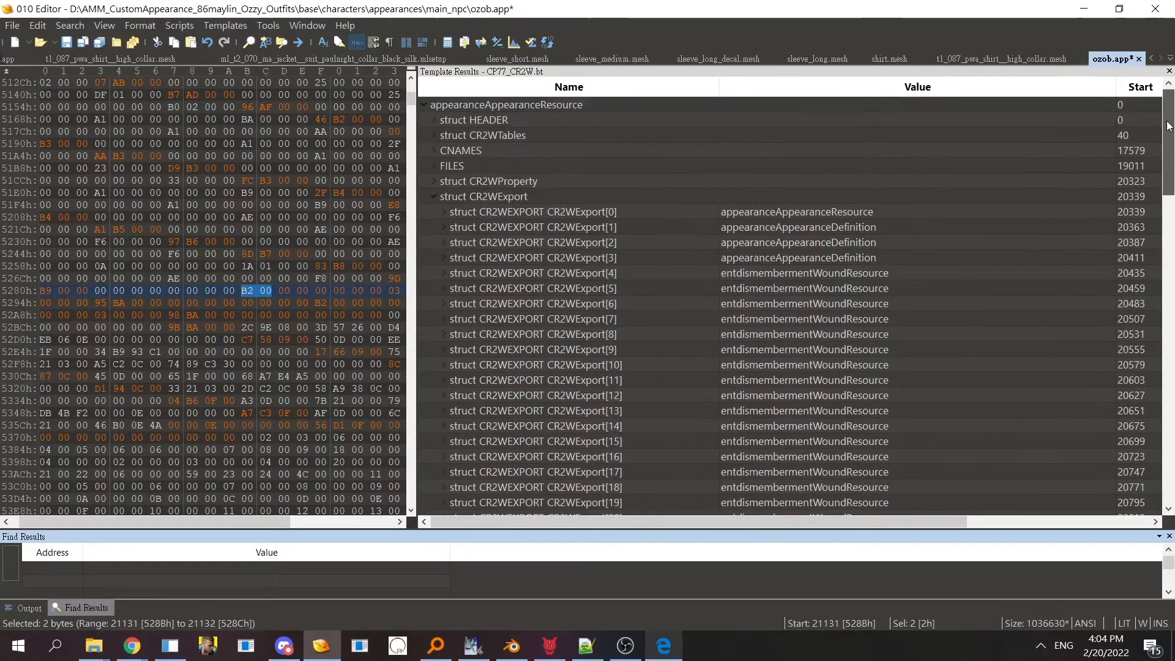
click(499, 149)
click(501, 166)
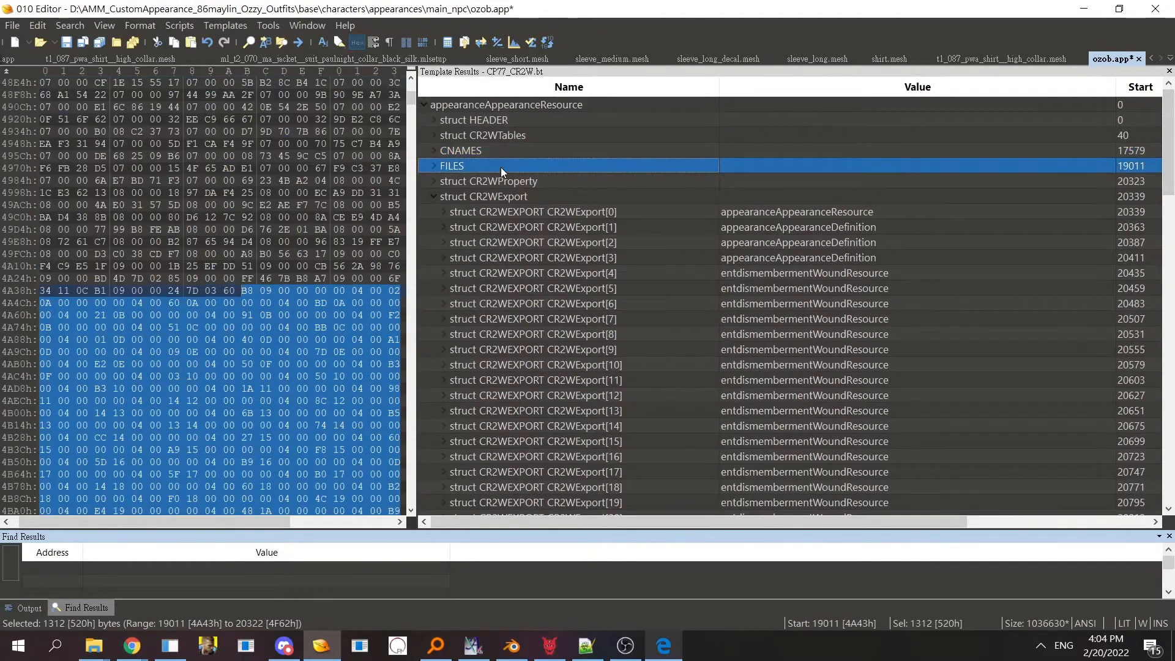
click(496, 150)
click(491, 162)
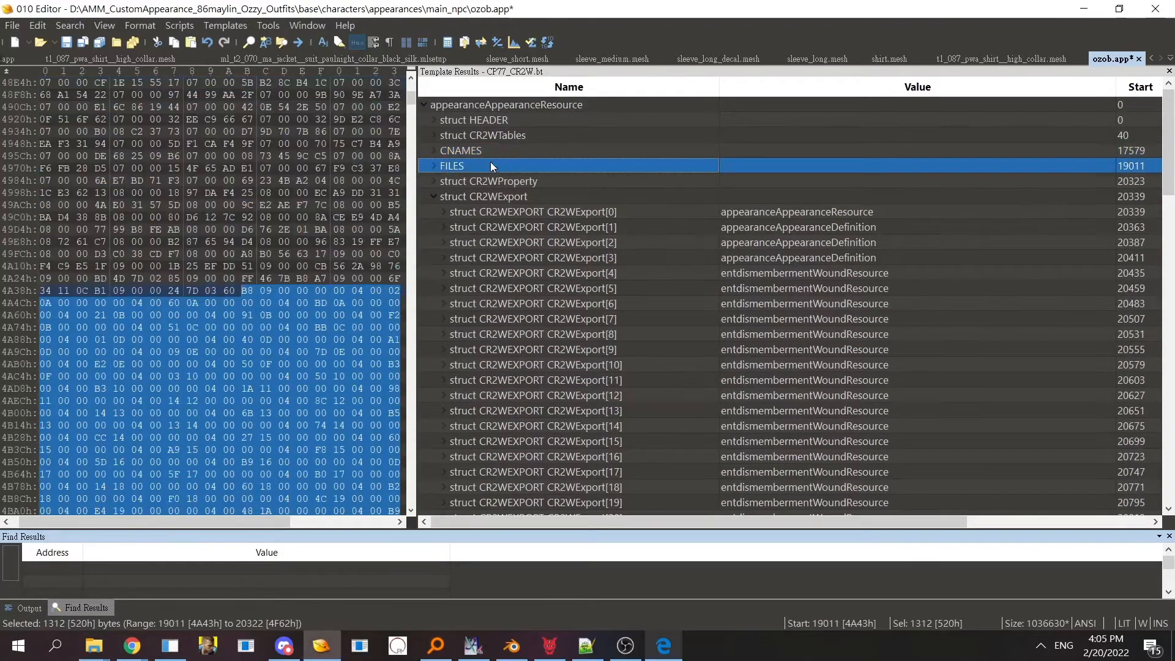
key(Up)
click(484, 164)
double_click(484, 163)
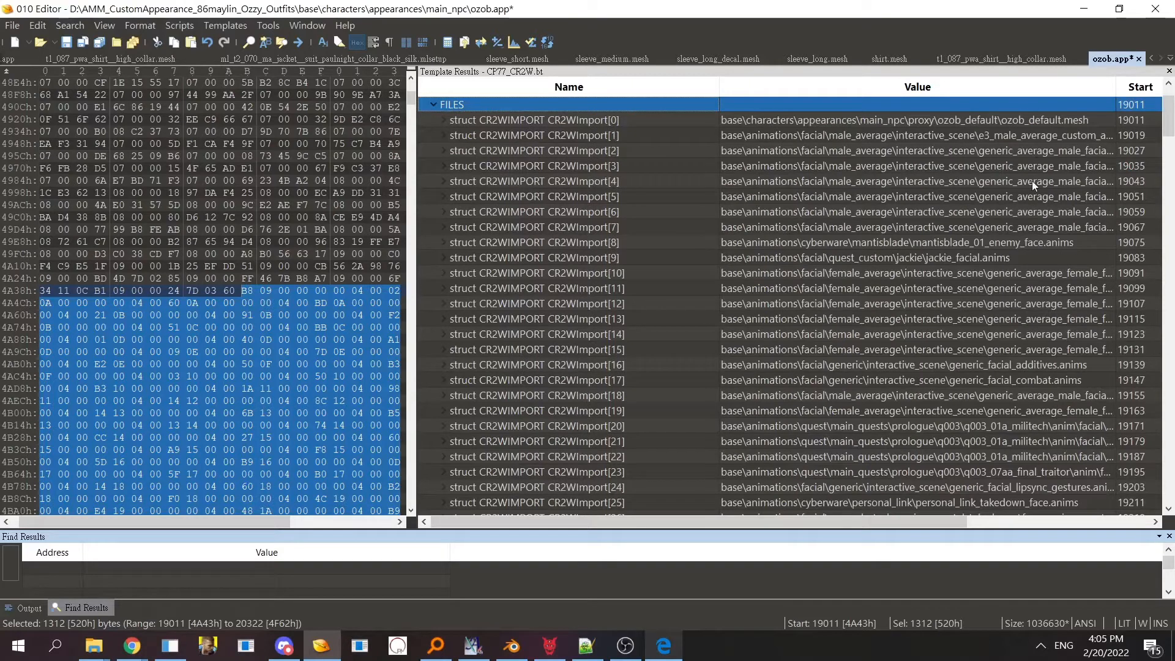
- Examine the file paths of CR2WImport[0] and CR2WImport[1], and collapse the FILES list
click(649, 120)
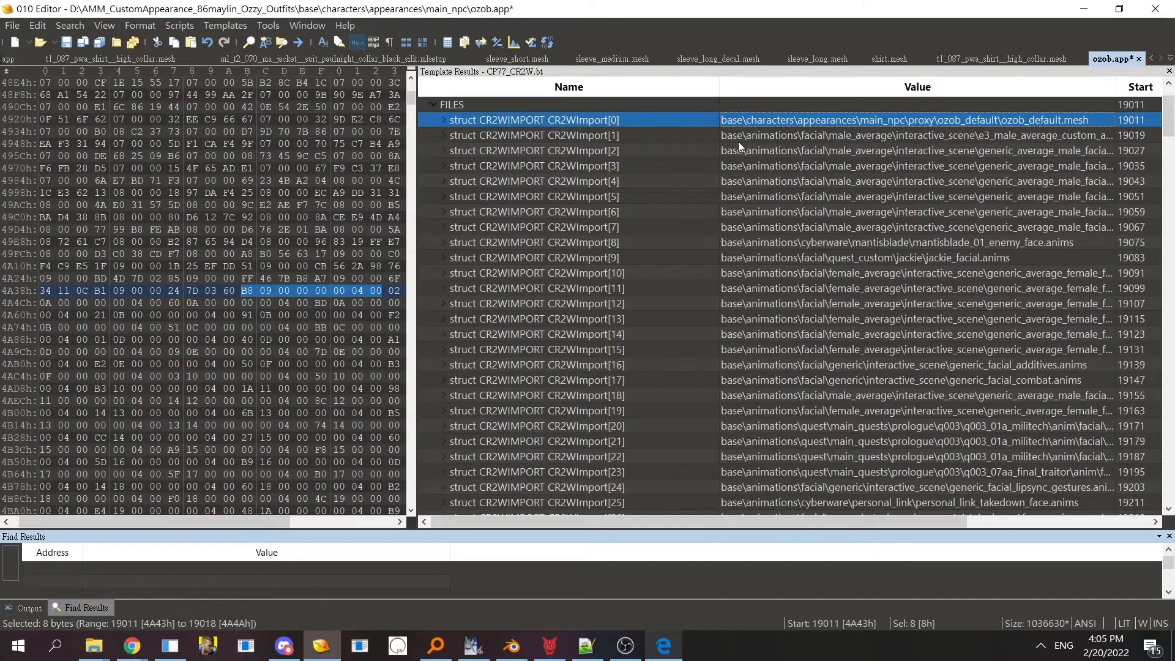
click(701, 140)
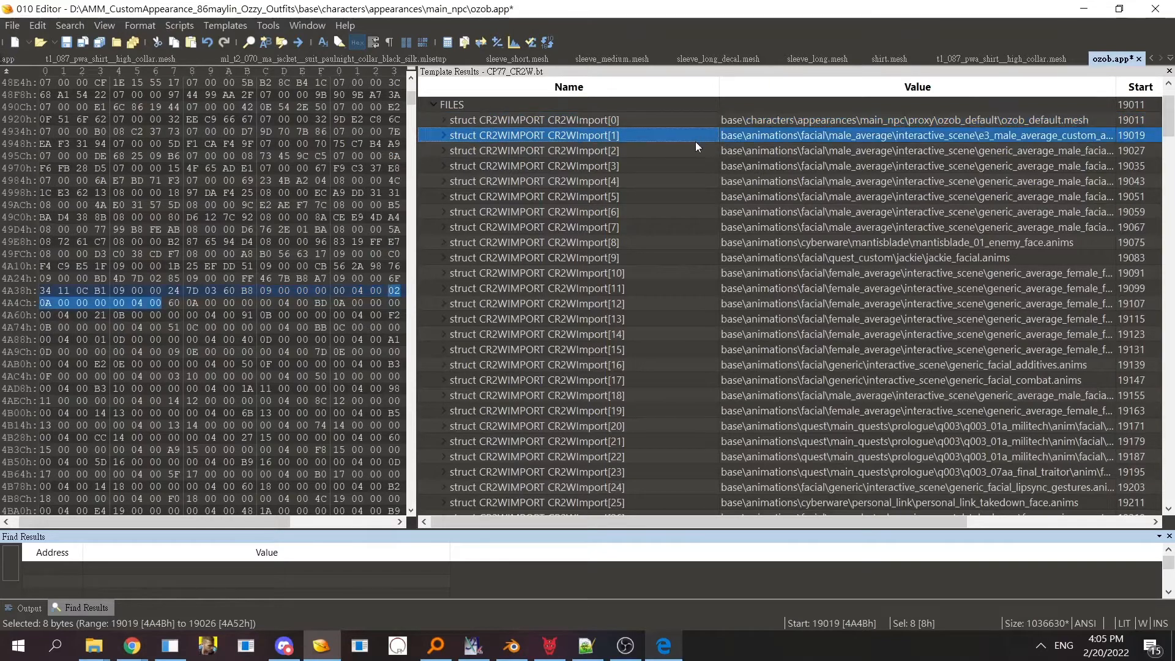
click(1028, 120)
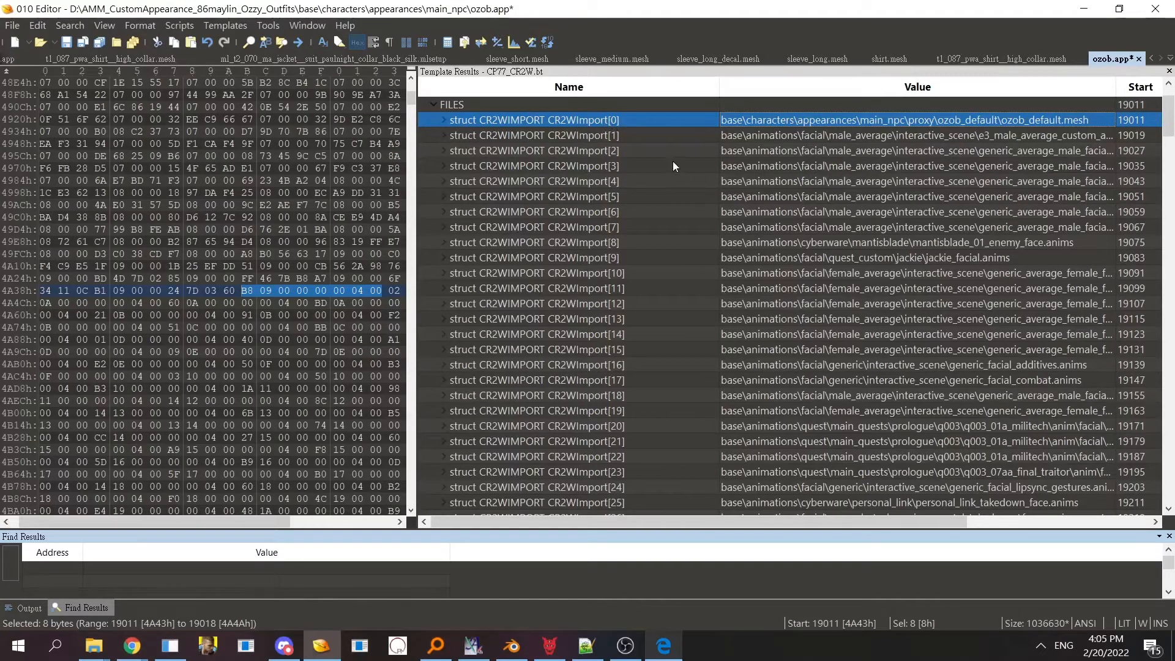
double_click(592, 106)
scroll(679, 174, up, 2)
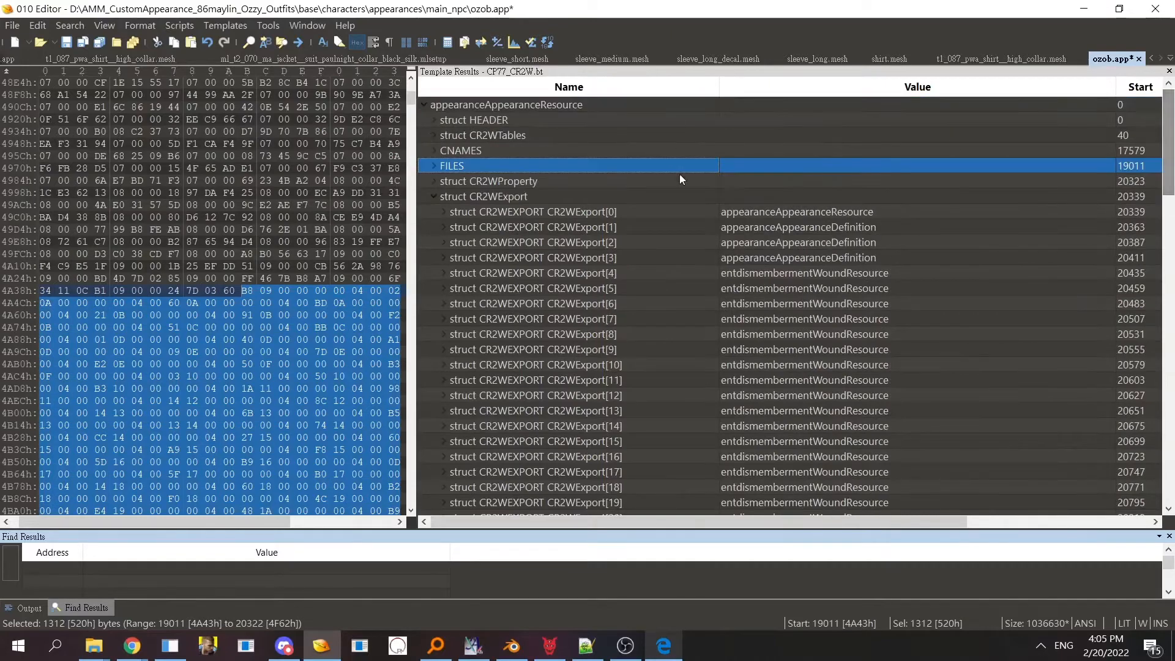
- Inspect the className index of the entdismembermentWoundResource entry CR2WExport[4], and collapse the entry again
click(836, 273)
double_click(707, 273)
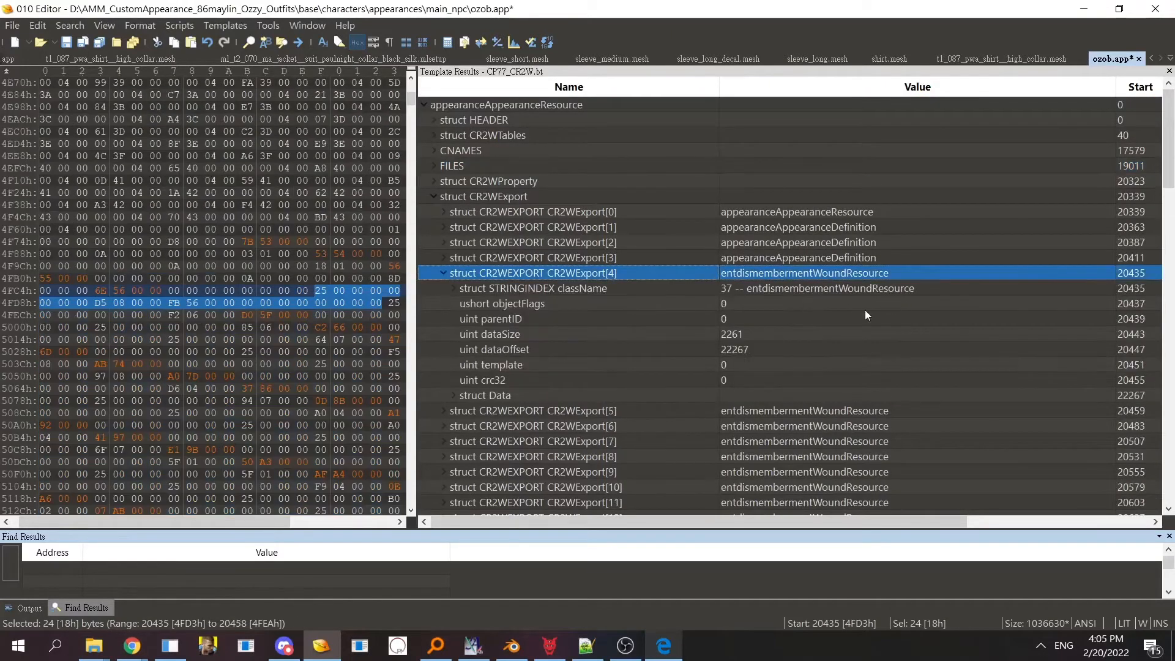
double_click(696, 271)
- Expand CNAMES and look up the Enum index of entdismembermentWoundConfigContainer near the end of the list
double_click(531, 152)
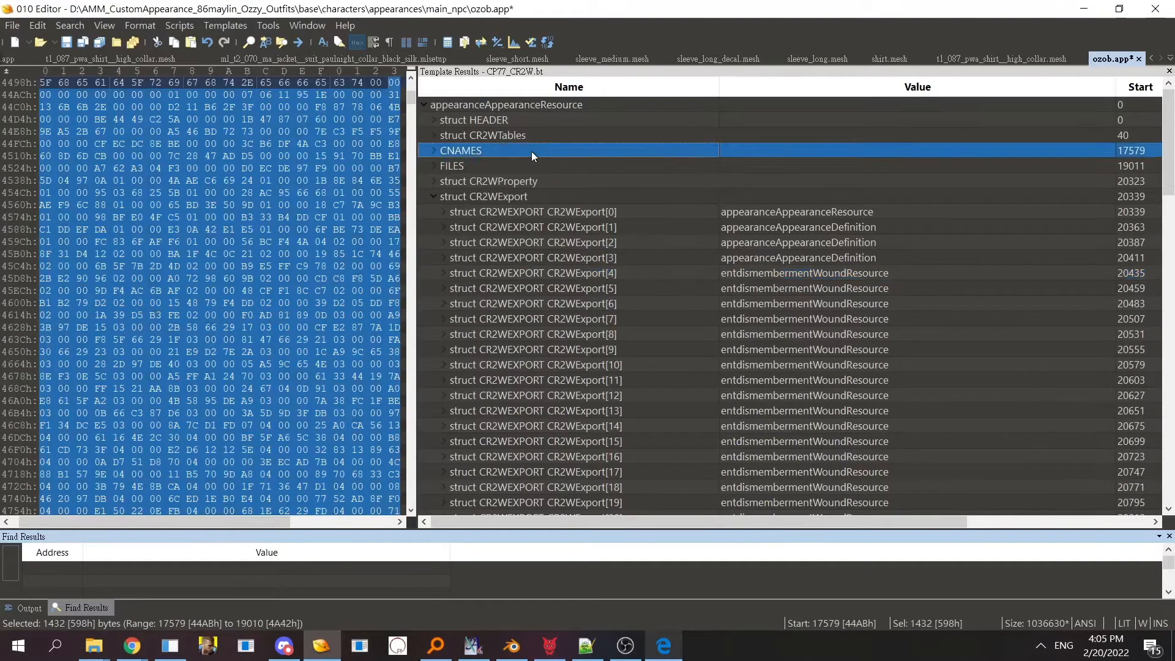
drag(1169, 117, 1173, 356)
click(733, 353)
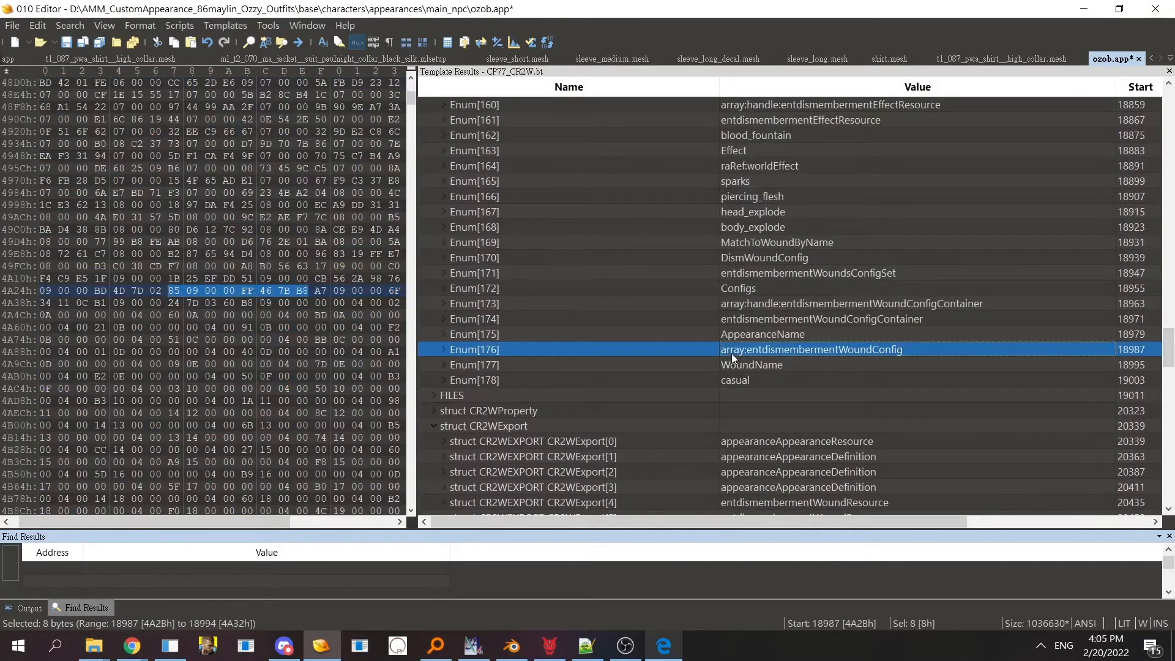
click(756, 335)
click(759, 349)
click(763, 362)
click(762, 335)
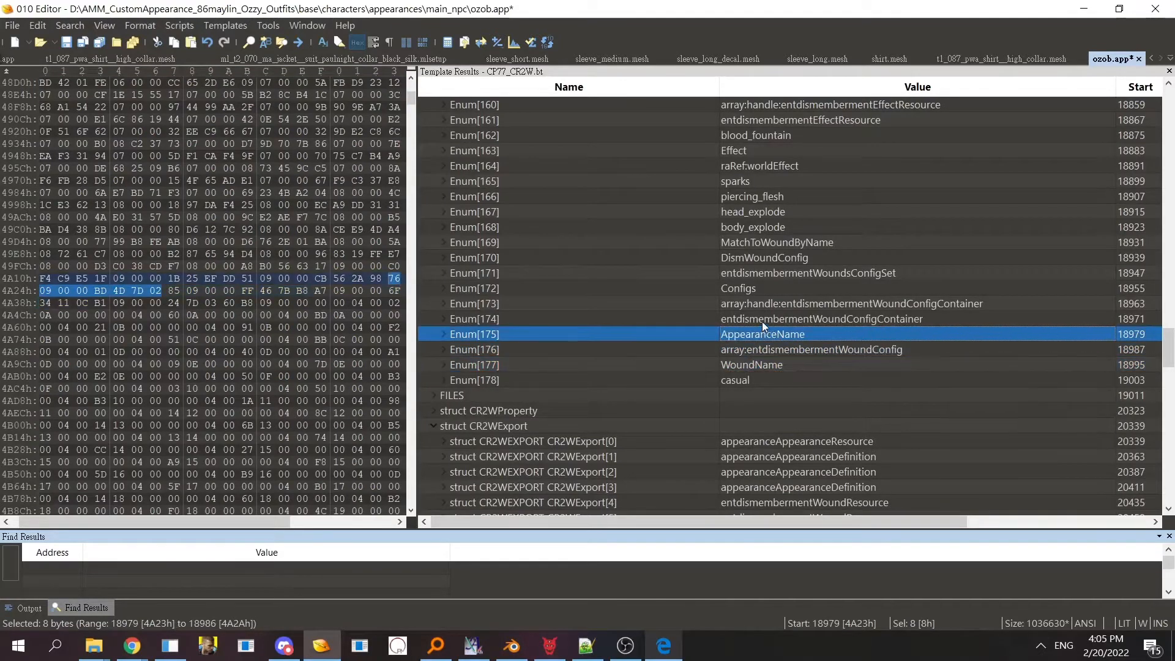
click(762, 319)
click(763, 309)
click(761, 315)
click(759, 301)
click(764, 273)
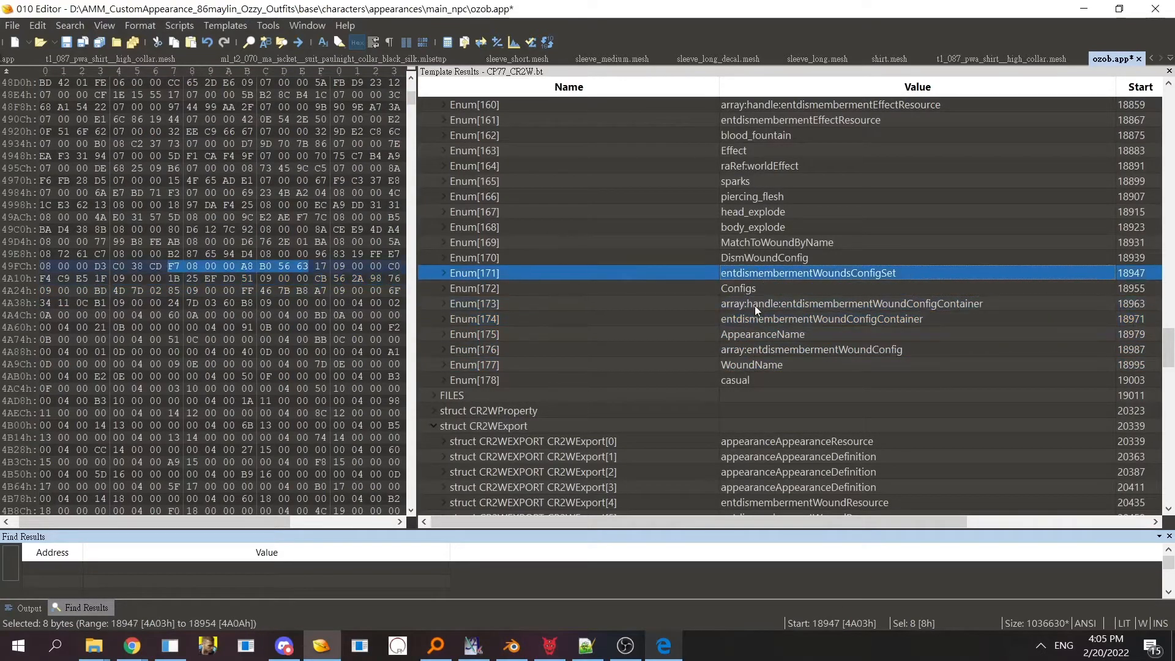
click(757, 319)
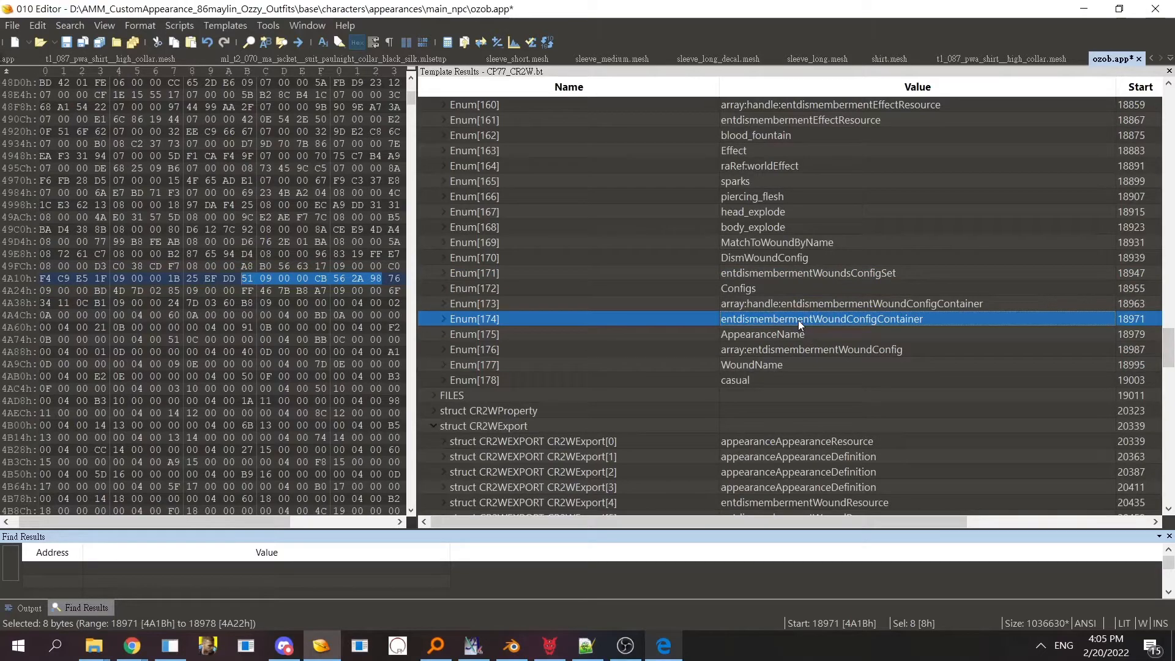
- Set the className of CR2WExport[34] to 174, entdismembermentWoundConfigContainer
drag(1173, 356, 1174, 414)
click(688, 227)
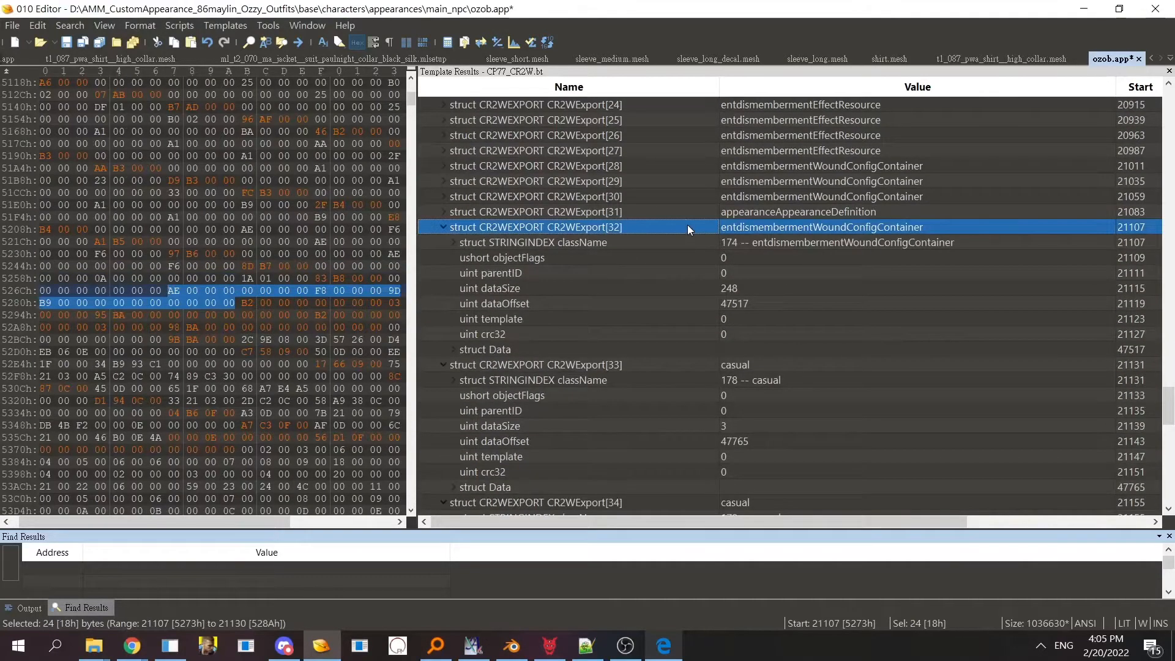
double_click(688, 226)
click(759, 398)
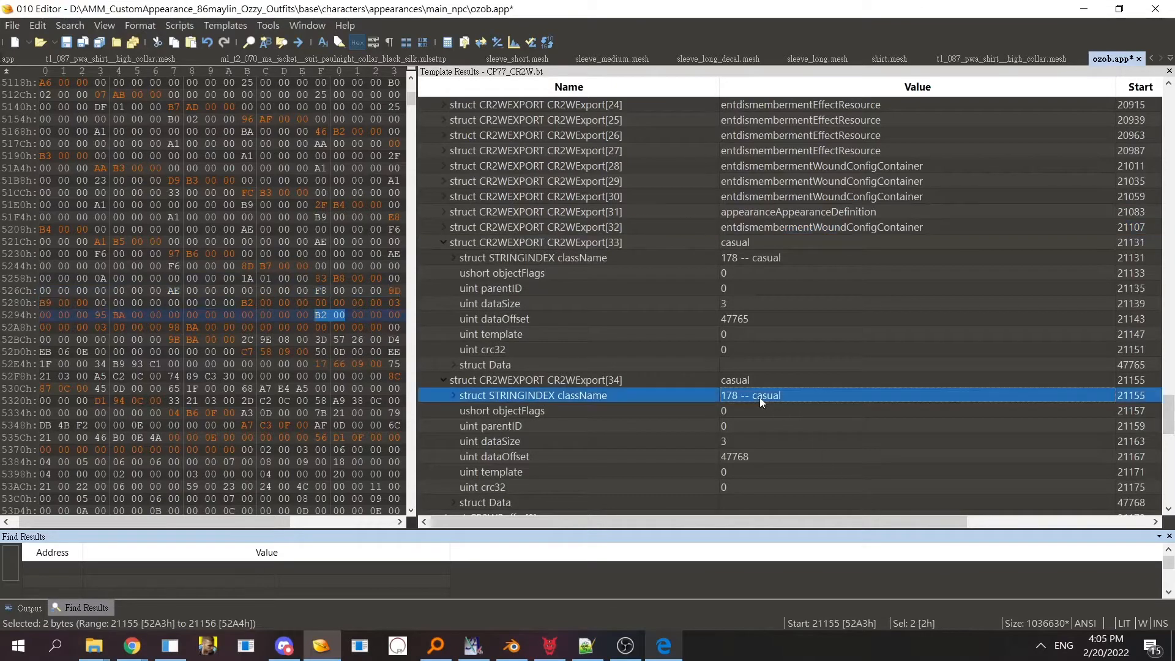
click(759, 397)
text(174)
key(Return)
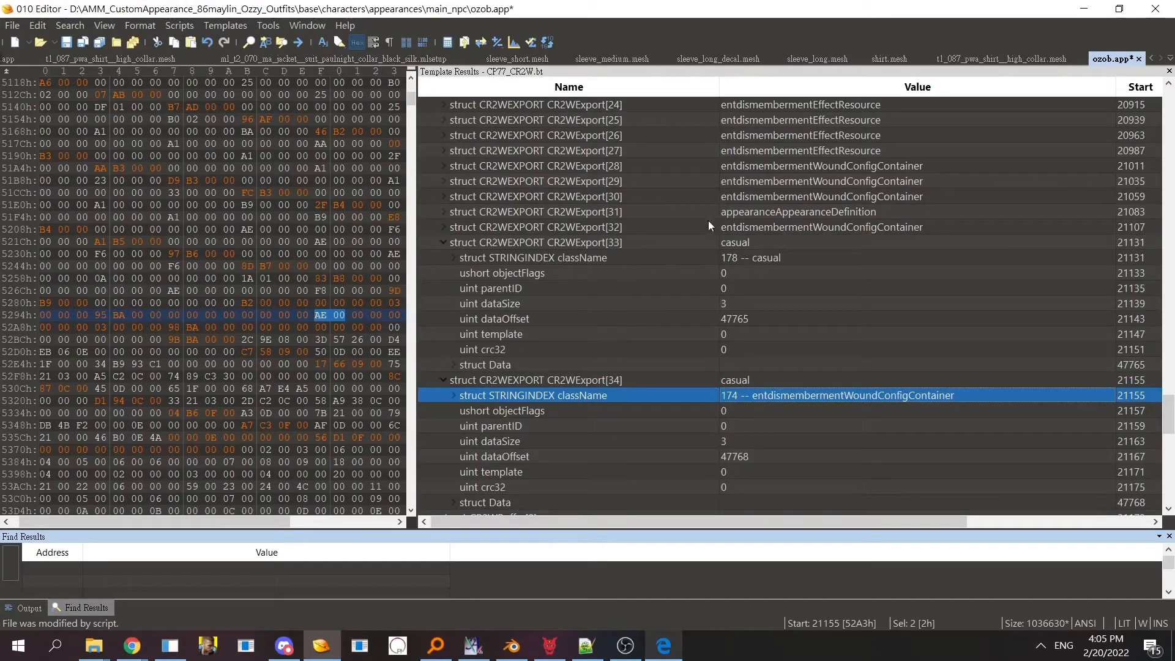
- Check the className index of CR2WExport[31], and set the className of CR2WExport[33] to 10, appearanceAppearanceDefinition
double_click(691, 213)
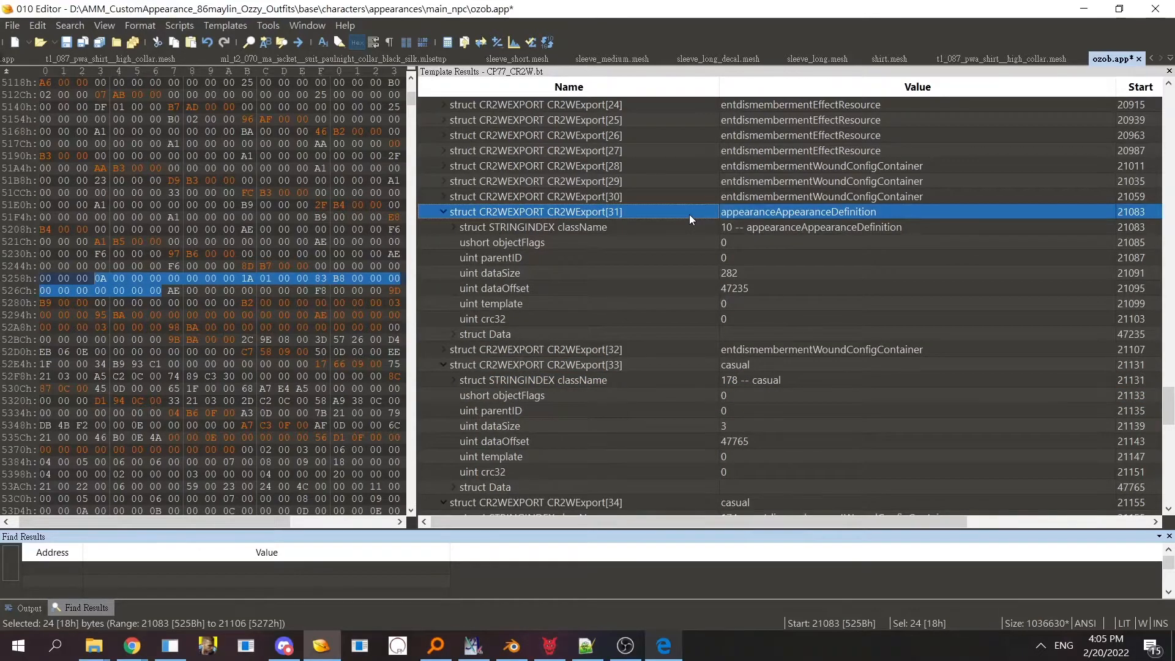
double_click(689, 214)
click(742, 257)
text(10)
key(Return)
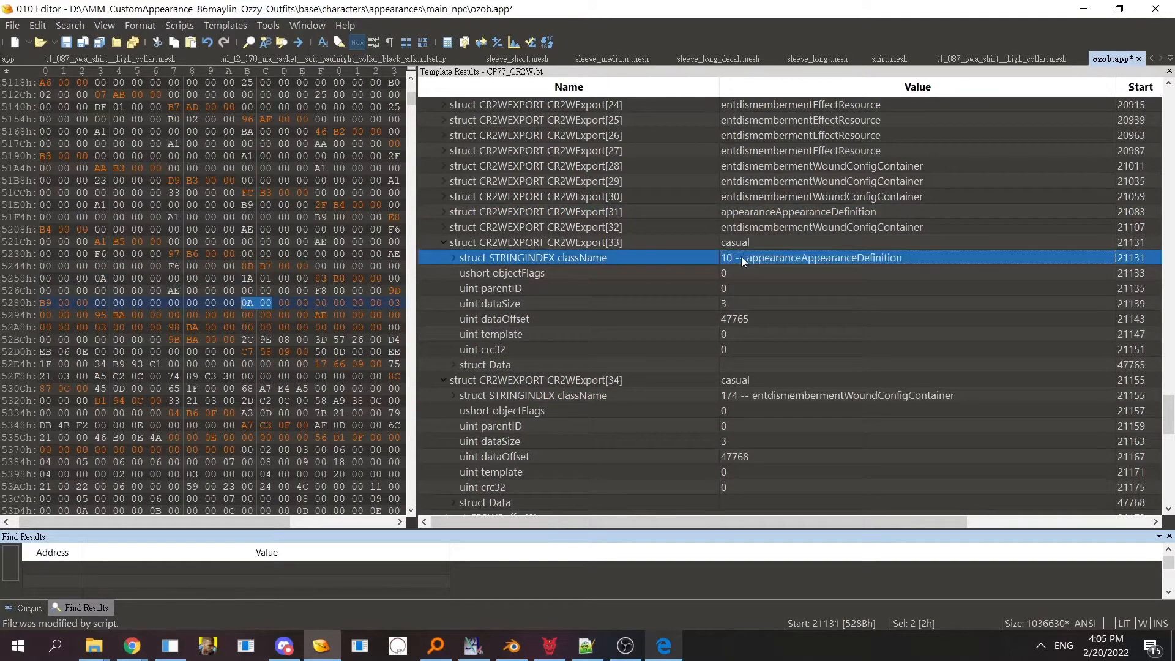
- Save ozob.app and look up the Enum index of appearanceAppearanceDefinition in the CNAMES list
key(ctrl+s)
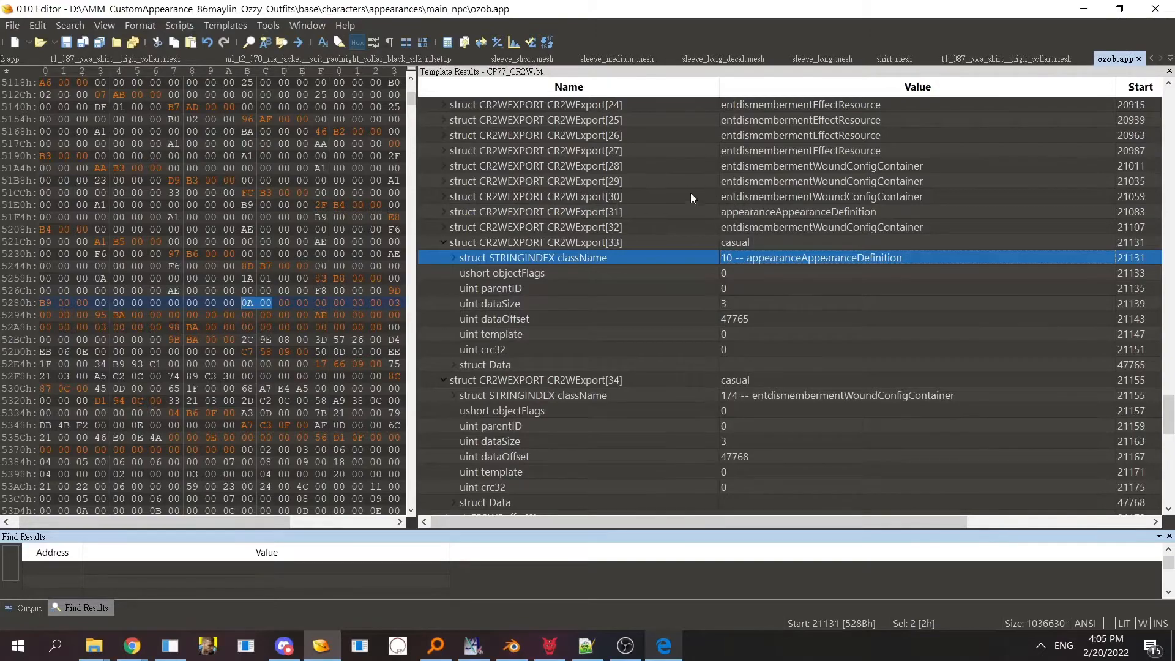
double_click(691, 194)
double_click(692, 194)
drag(1170, 417, 1174, 177)
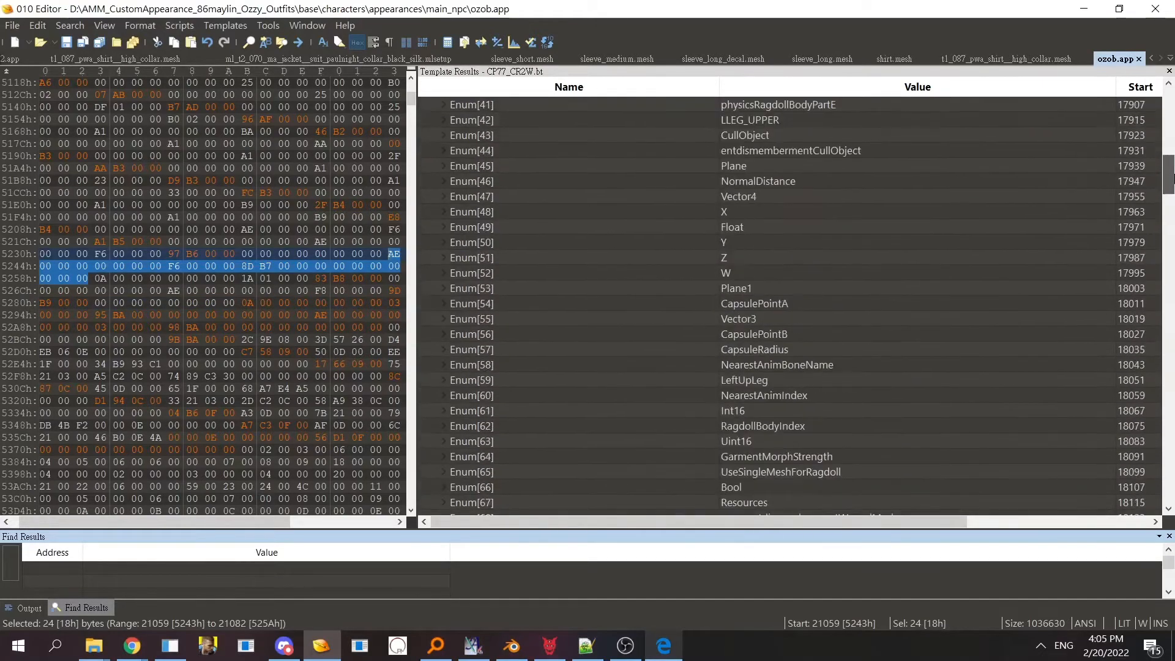
scroll(783, 192, up, 12)
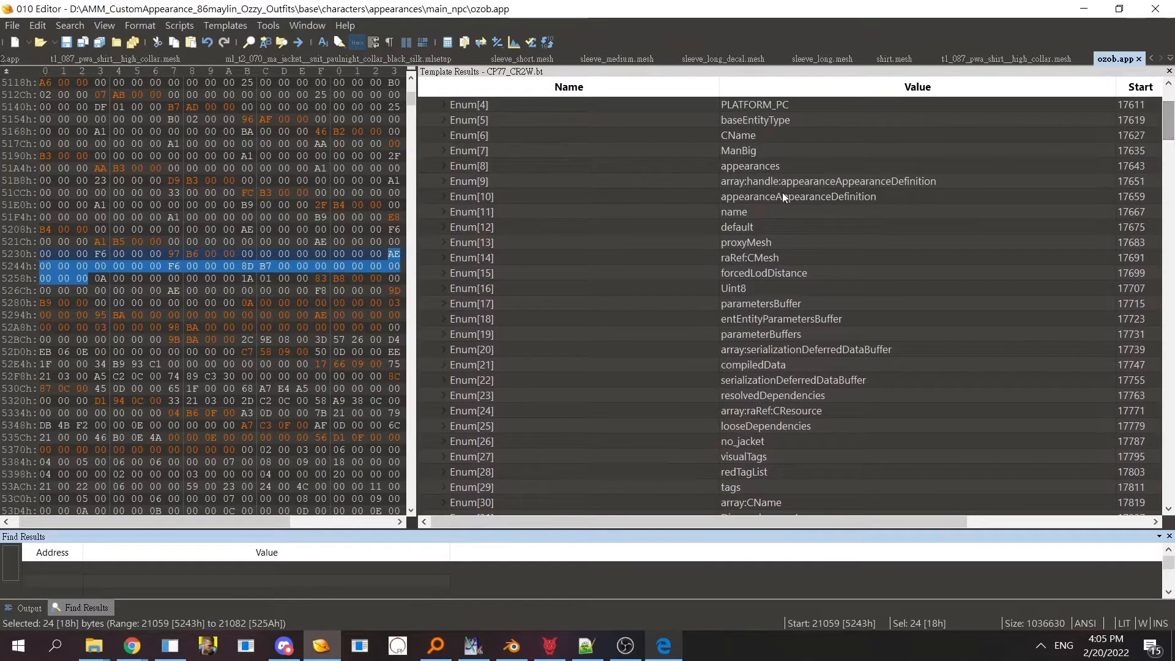
click(684, 196)
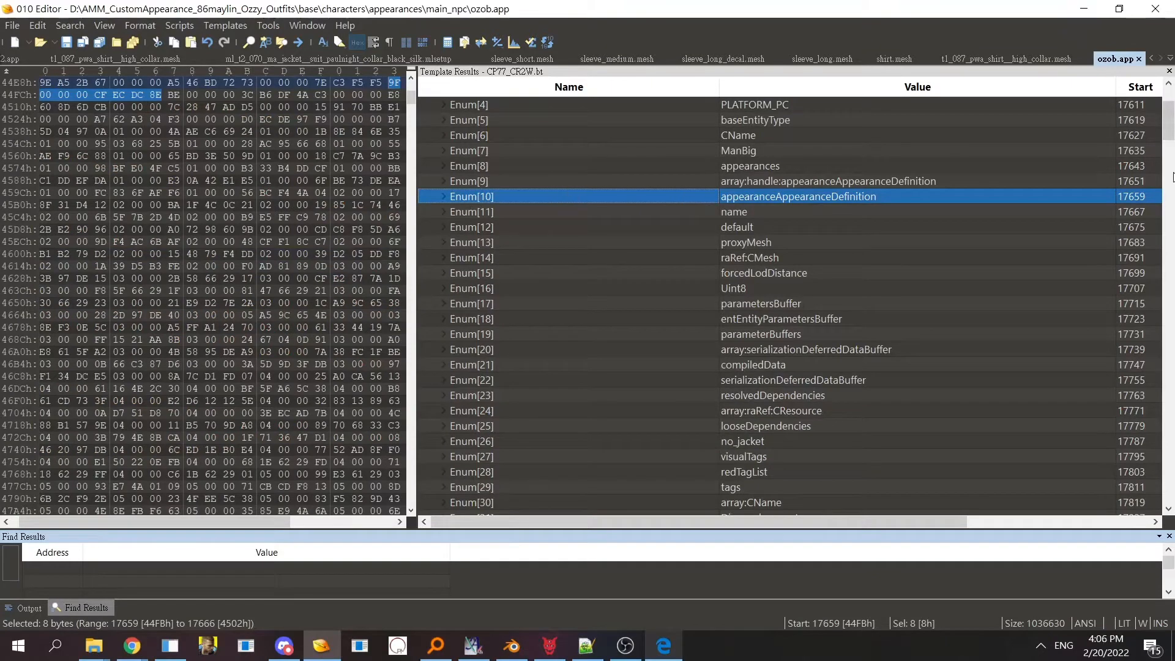
scroll(1174, 177, up, 3)
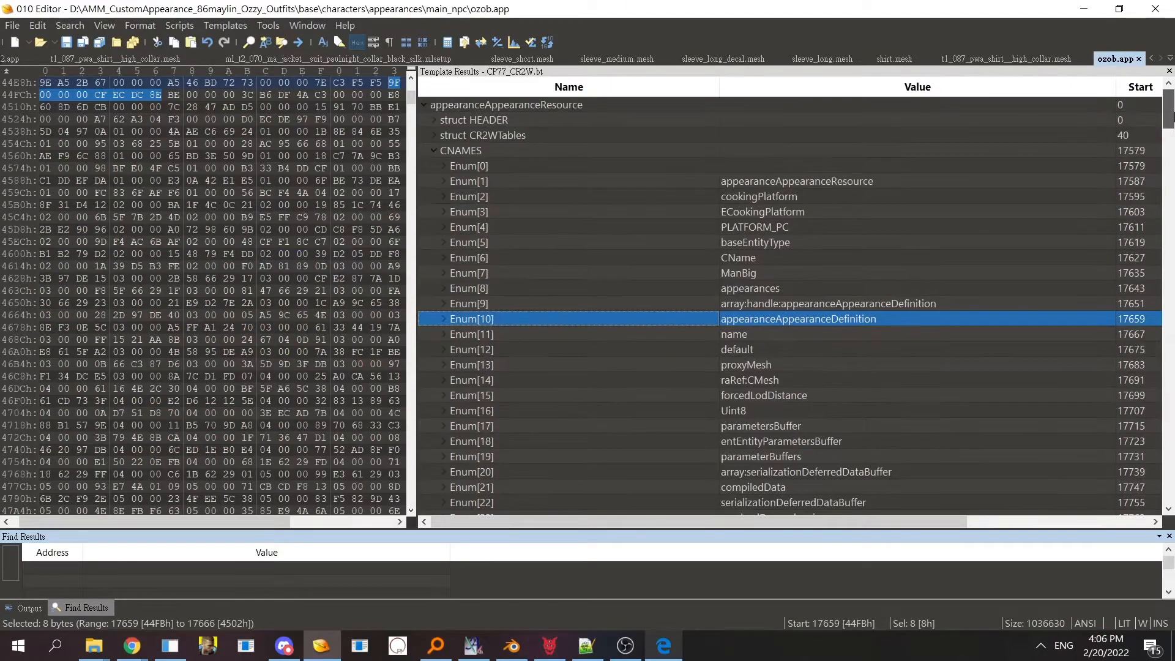
- Collapse the CNAMES list and the CR2WExport[33] and CR2WExport[34] entries
click(535, 180)
double_click(484, 150)
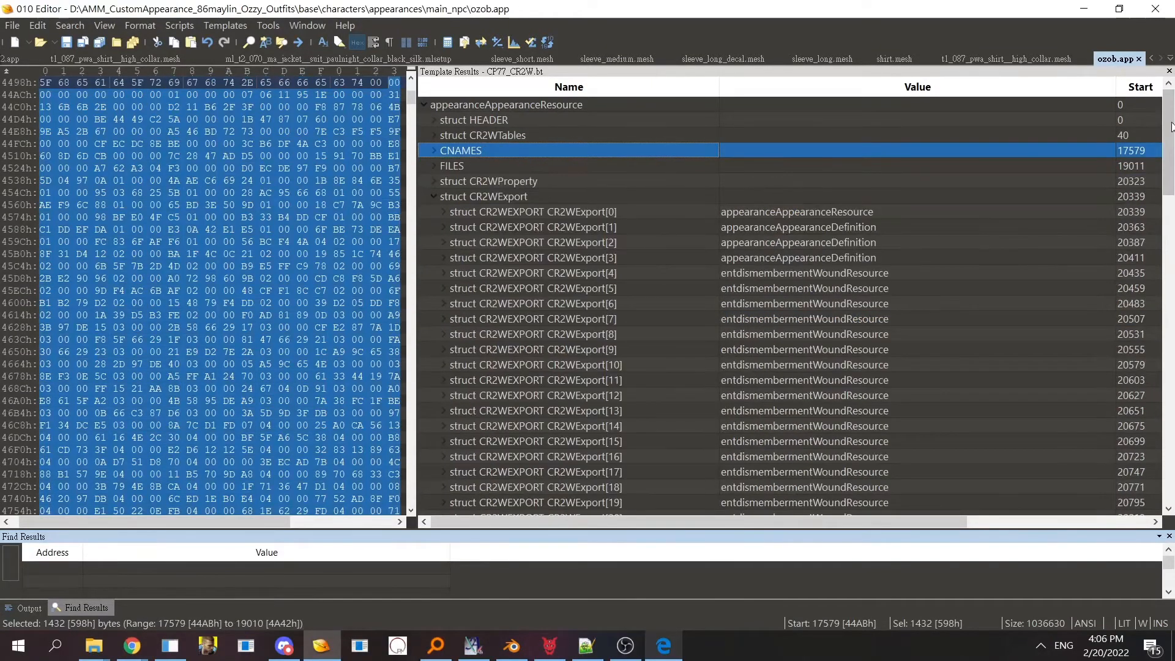
drag(1171, 127, 1171, 254)
click(584, 231)
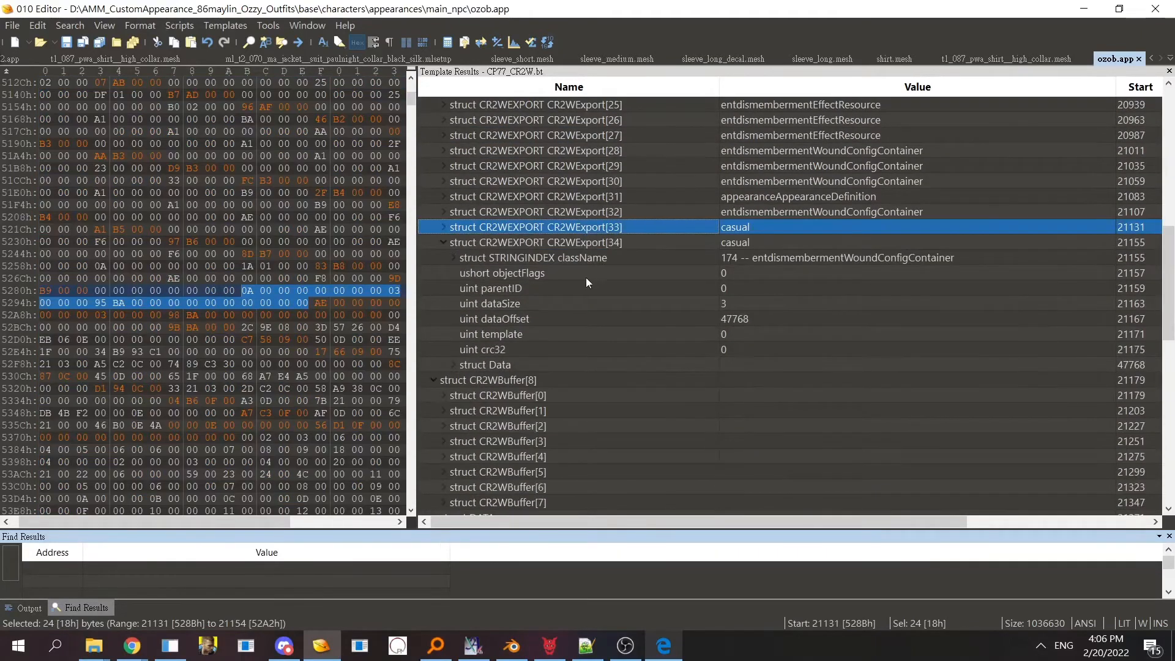
click(596, 242)
- Switch to the PDF guide and read how to fill the new buffer with initial data
click(664, 646)
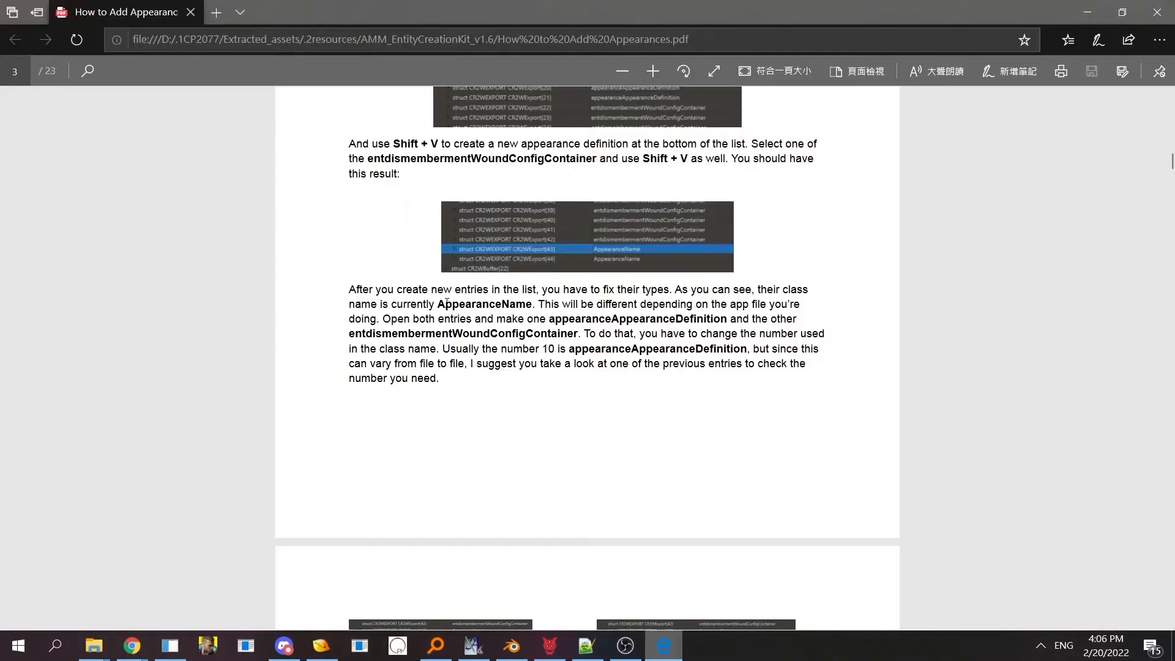
scroll(450, 308, down, 8)
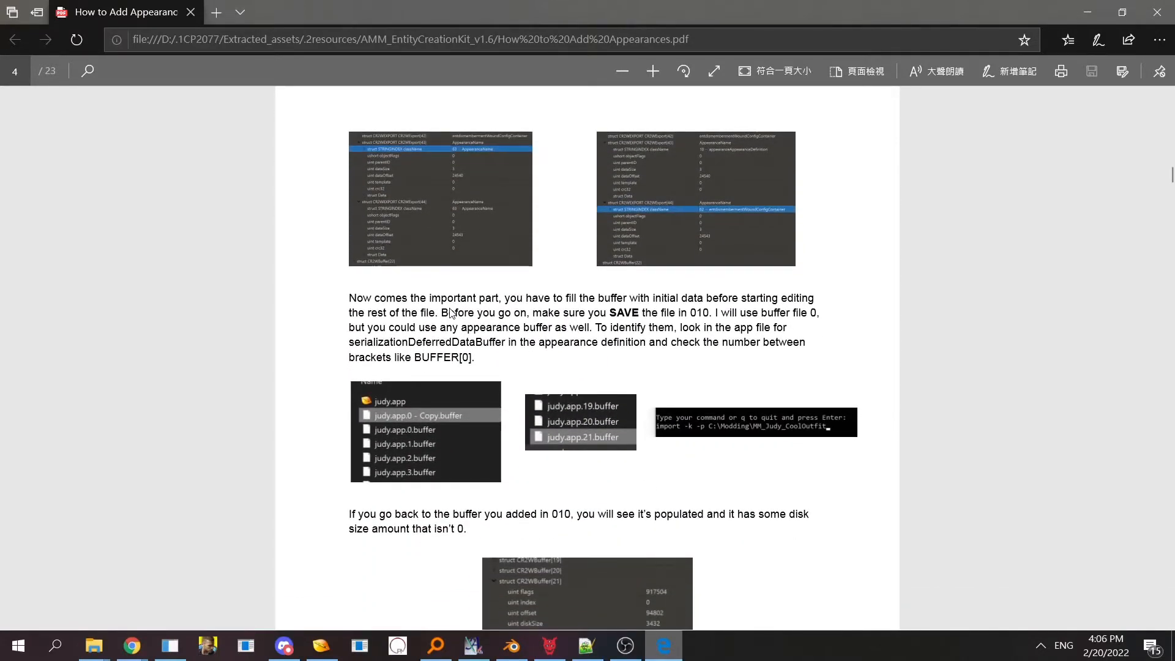
click(1087, 12)
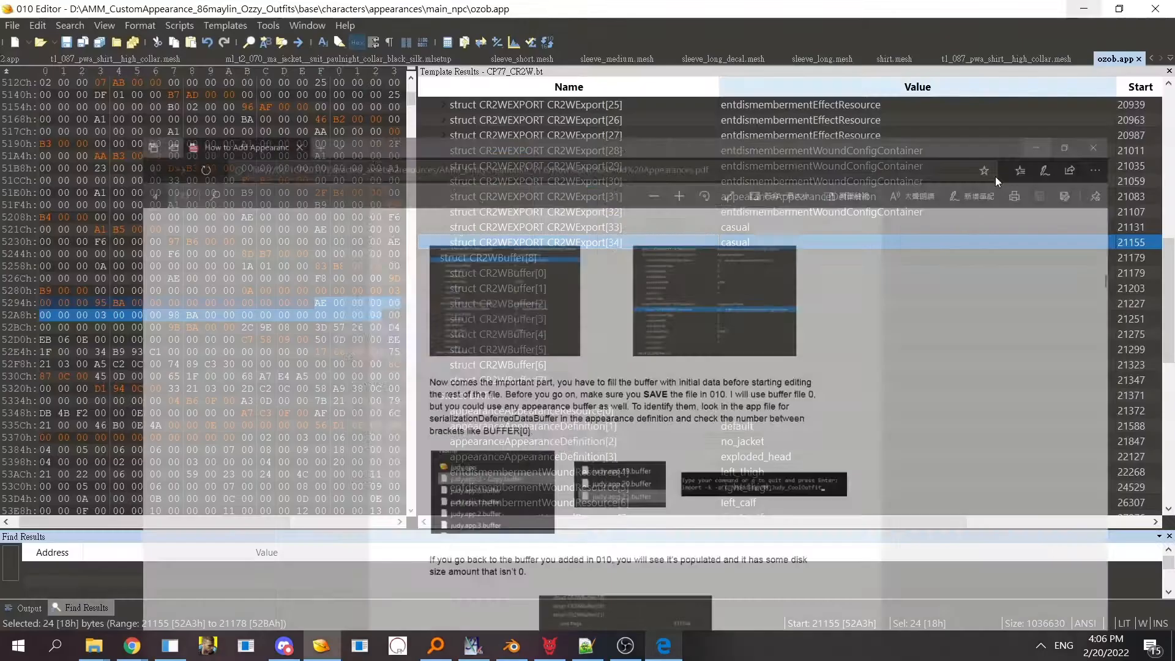
- Rerun the CP77_CR2W template on ozob.app in 010 Editor and check the class types of CR2WExport[33] and CR2WExport[34]
click(628, 256)
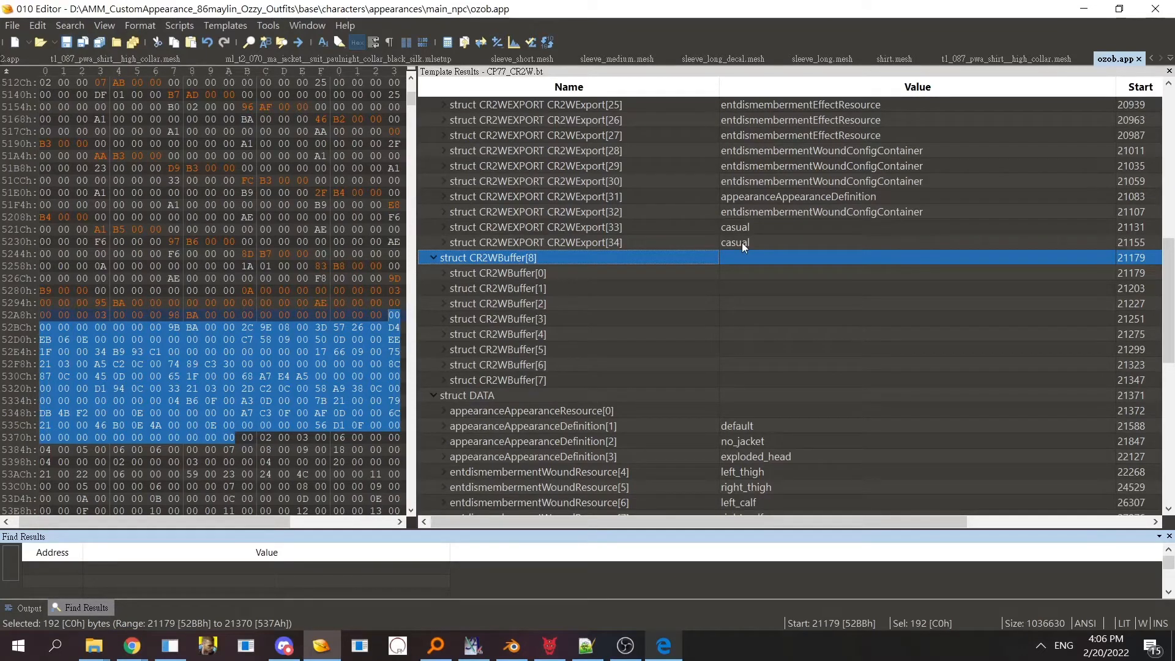
scroll(674, 288, up, 5)
scroll(642, 318, down, 3)
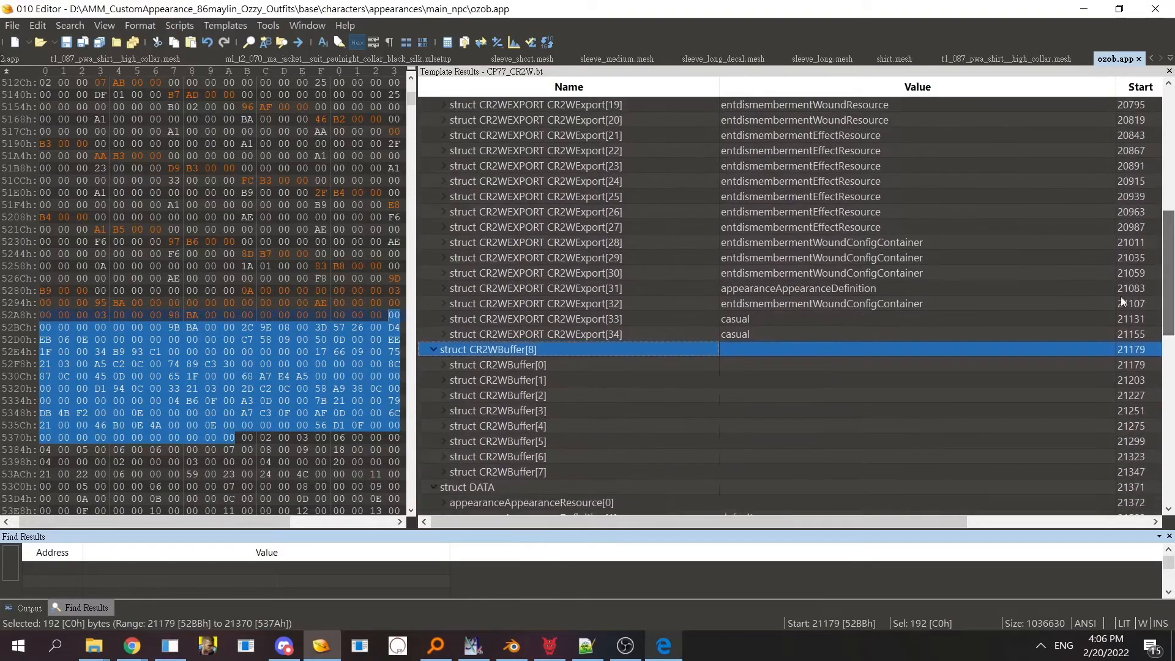
click(627, 334)
click(634, 319)
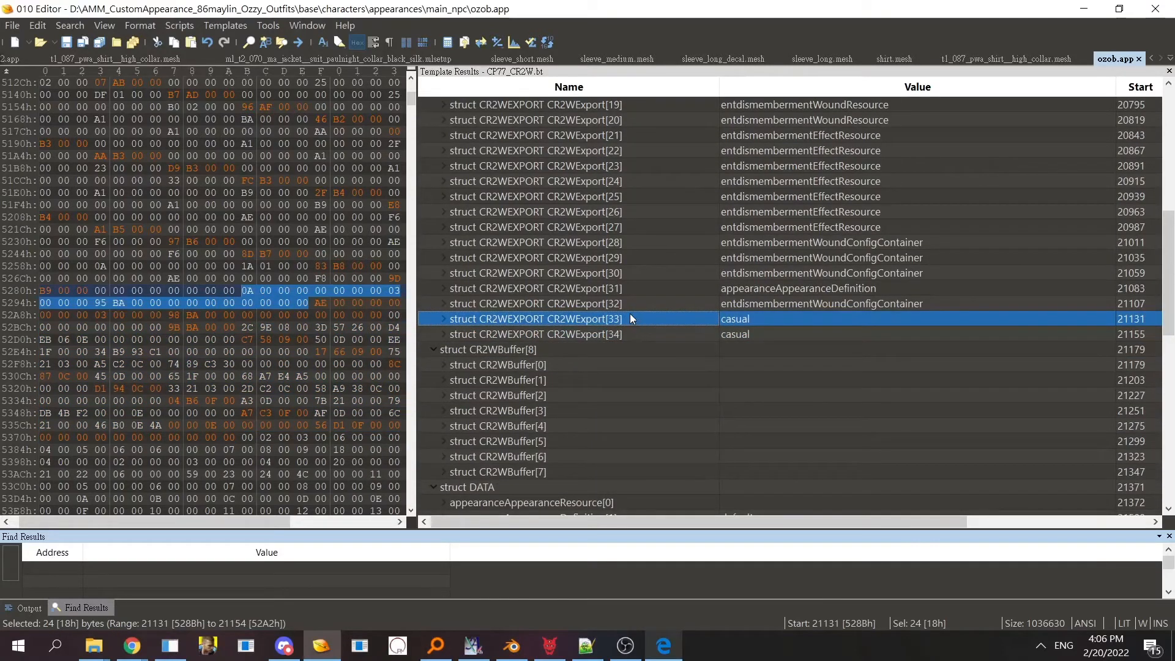
key(F5)
click(809, 336)
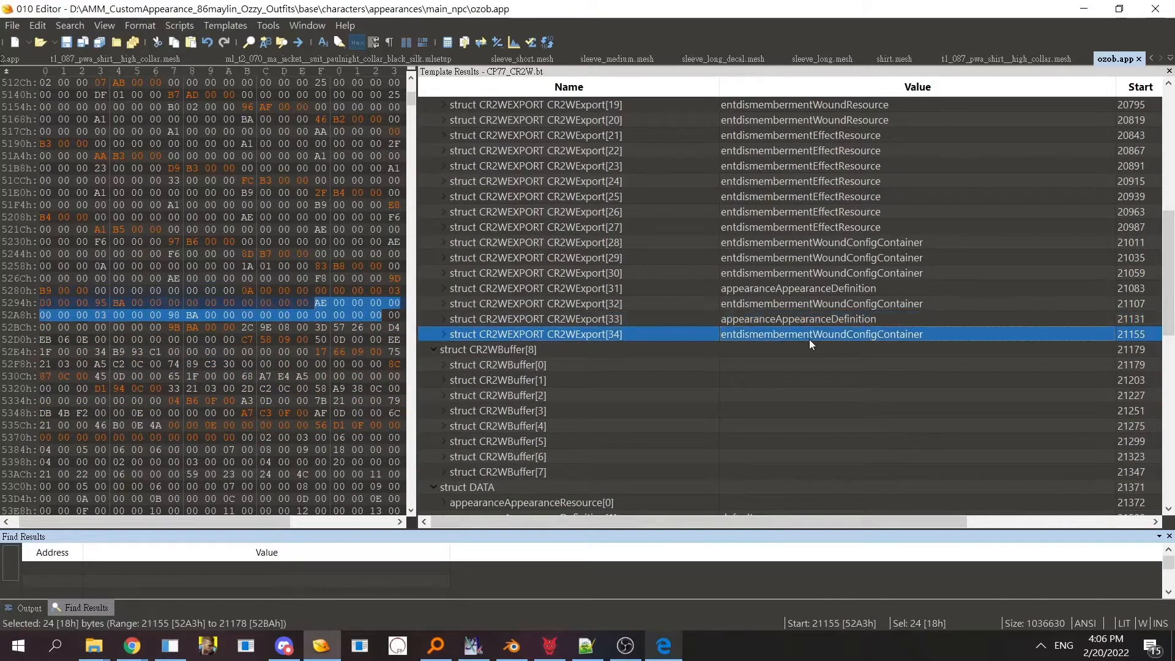
click(824, 322)
click(827, 331)
click(823, 319)
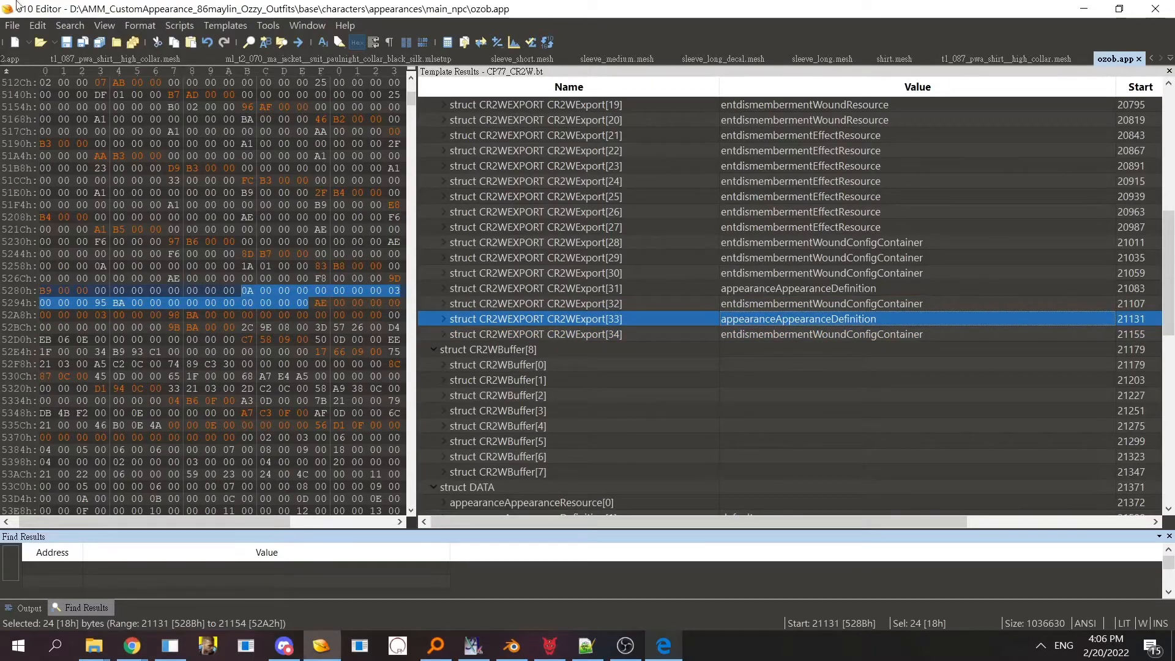
- Switch to File Explorer and open base\characters\appearances\main_npc inside the AMM_CustomAppearance_86maylin_Ozzy_Outfits folder on drive D
click(93, 646)
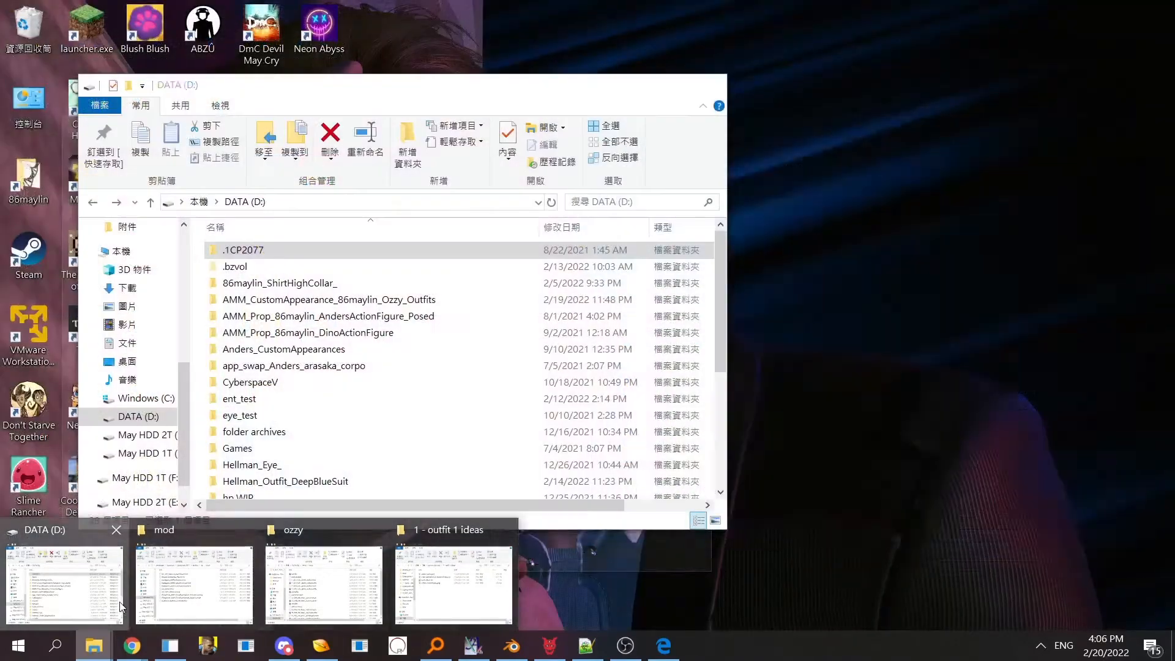
click(64, 584)
scroll(279, 453, down, 4)
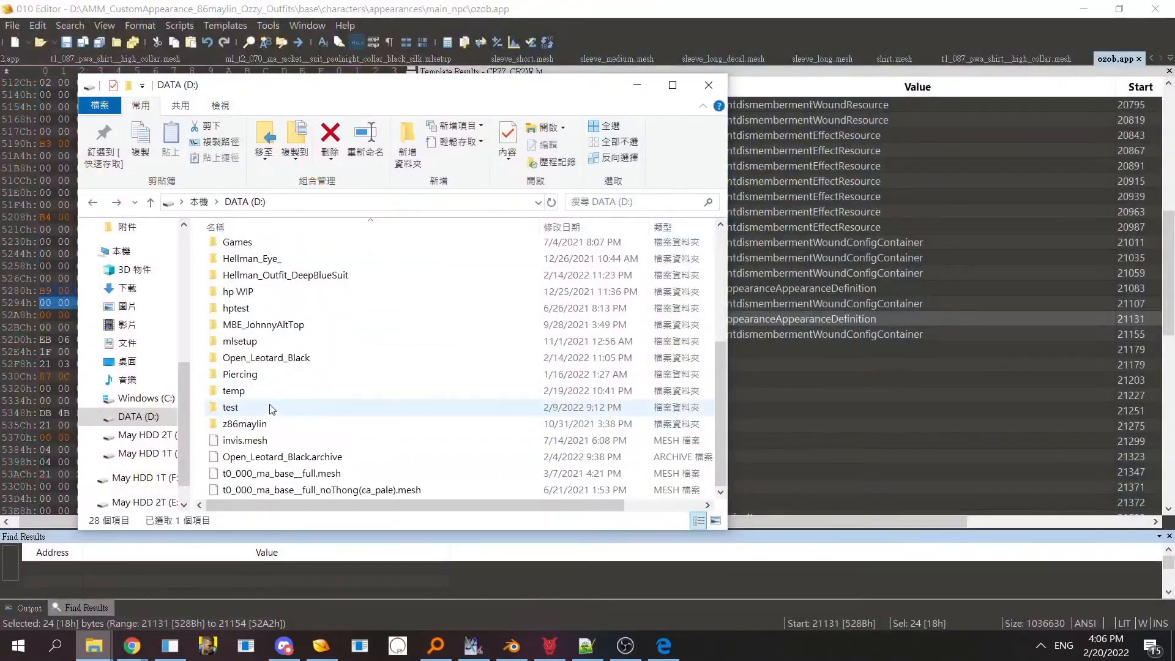
scroll(270, 410, up, 4)
double_click(326, 306)
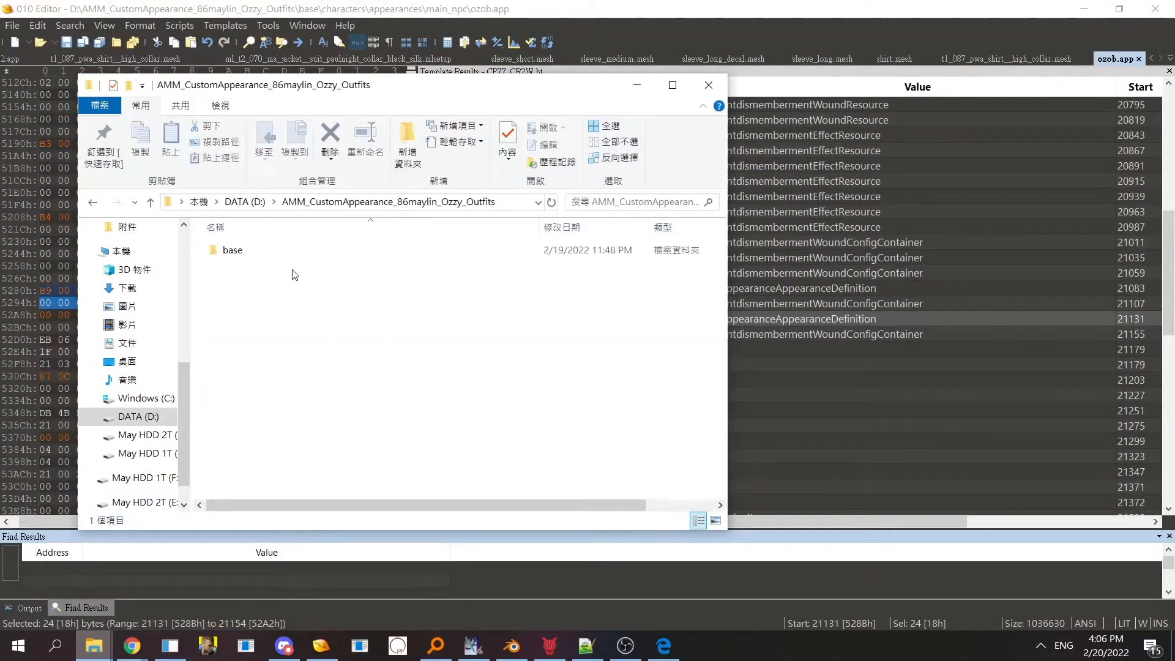
double_click(274, 249)
double_click(276, 250)
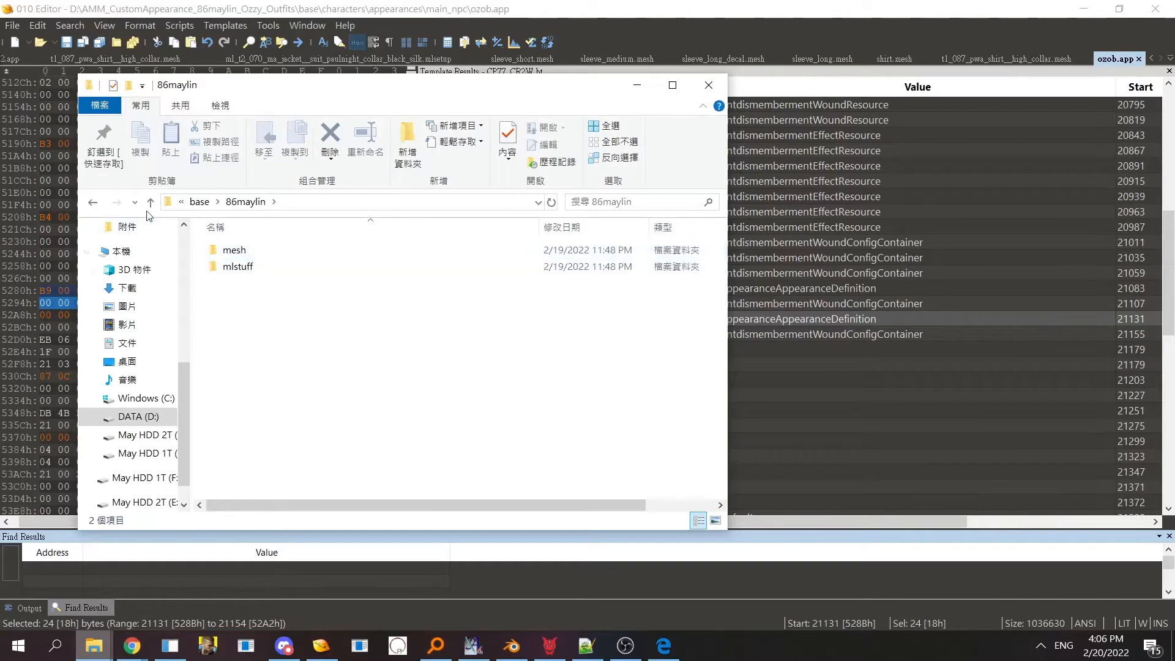
click(95, 204)
double_click(255, 266)
double_click(254, 252)
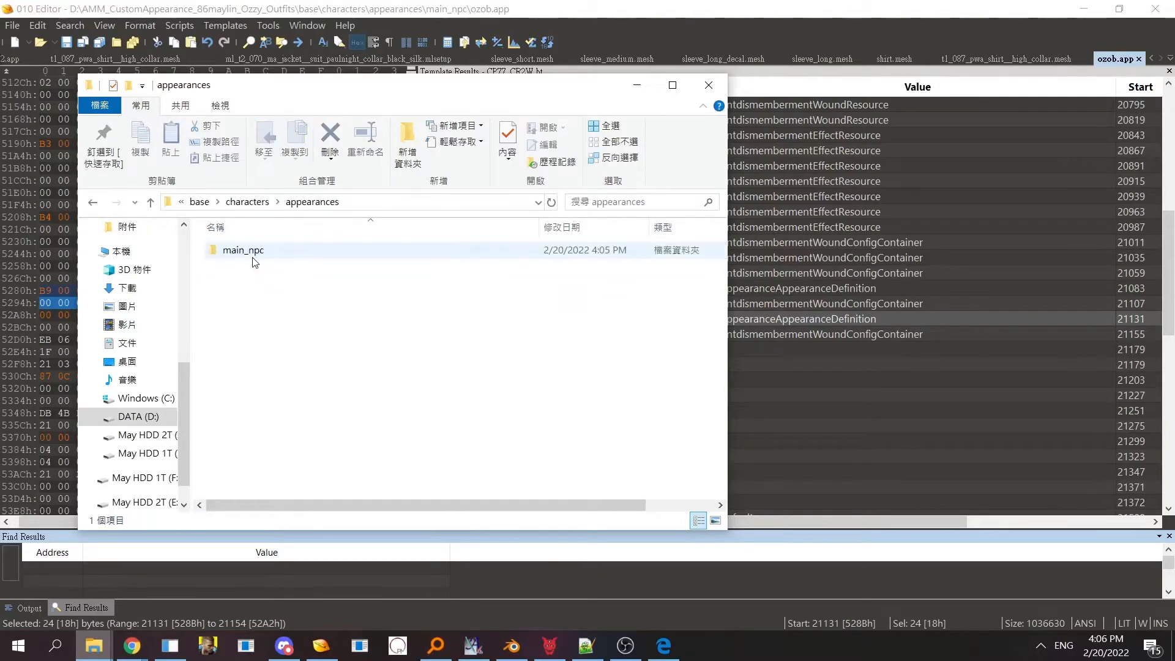
double_click(254, 252)
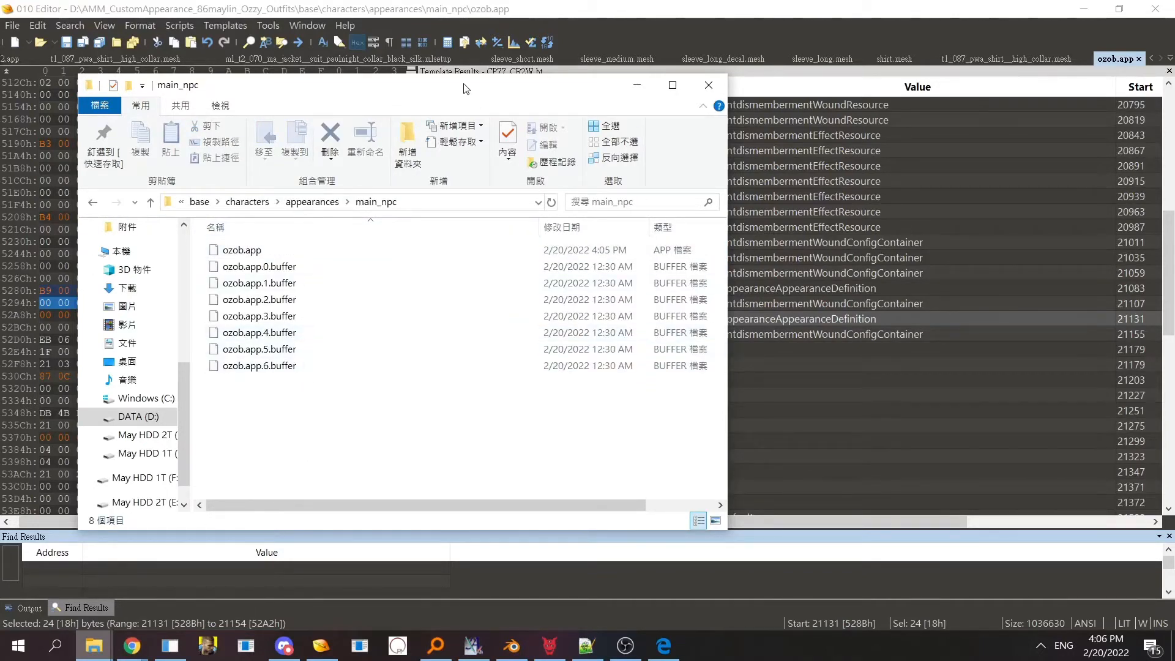
drag(466, 85, 395, 85)
- In 010 Editor, check the compiledData buffer numbers of the default and no_jacket appearance definitions
click(831, 377)
drag(1167, 283, 1165, 386)
click(654, 228)
double_click(641, 200)
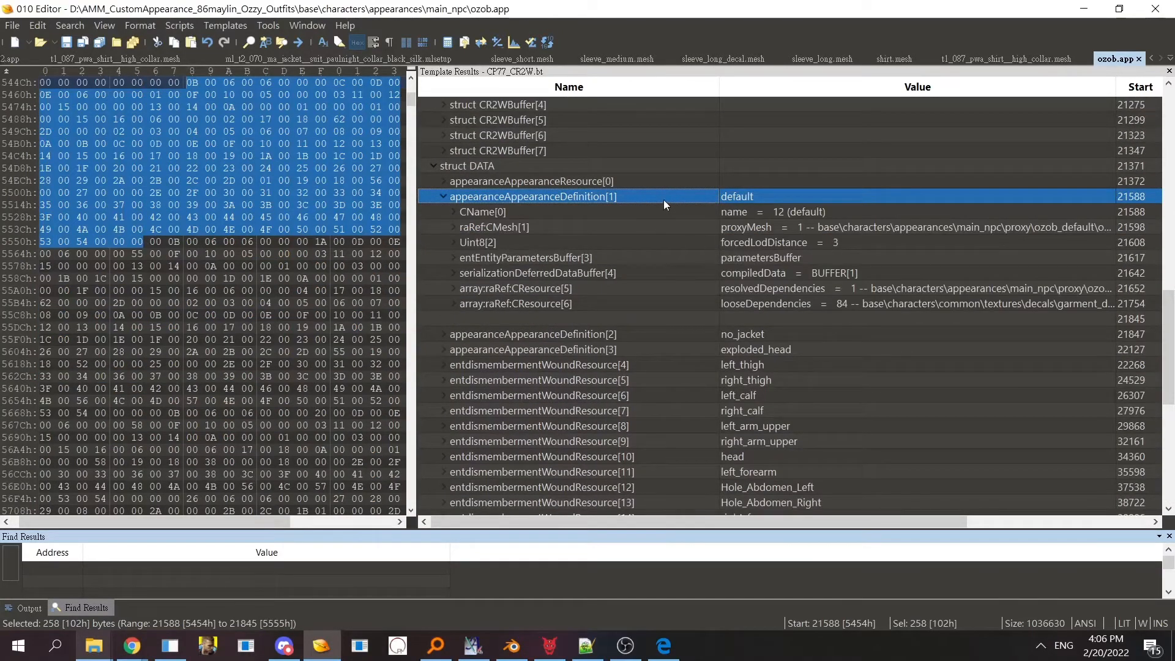
double_click(664, 199)
click(713, 220)
double_click(704, 213)
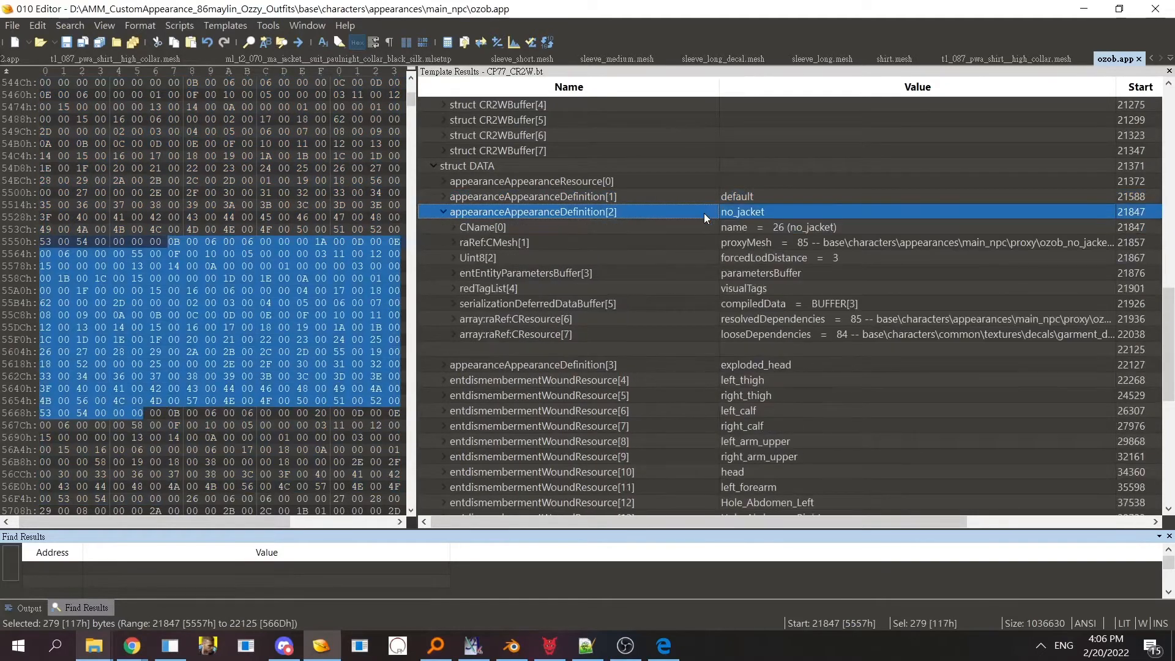
double_click(704, 213)
- Duplicate ozob.app.3.buffer in the main_npc folder and rename the copy ozob.app.7.buffer
click(93, 646)
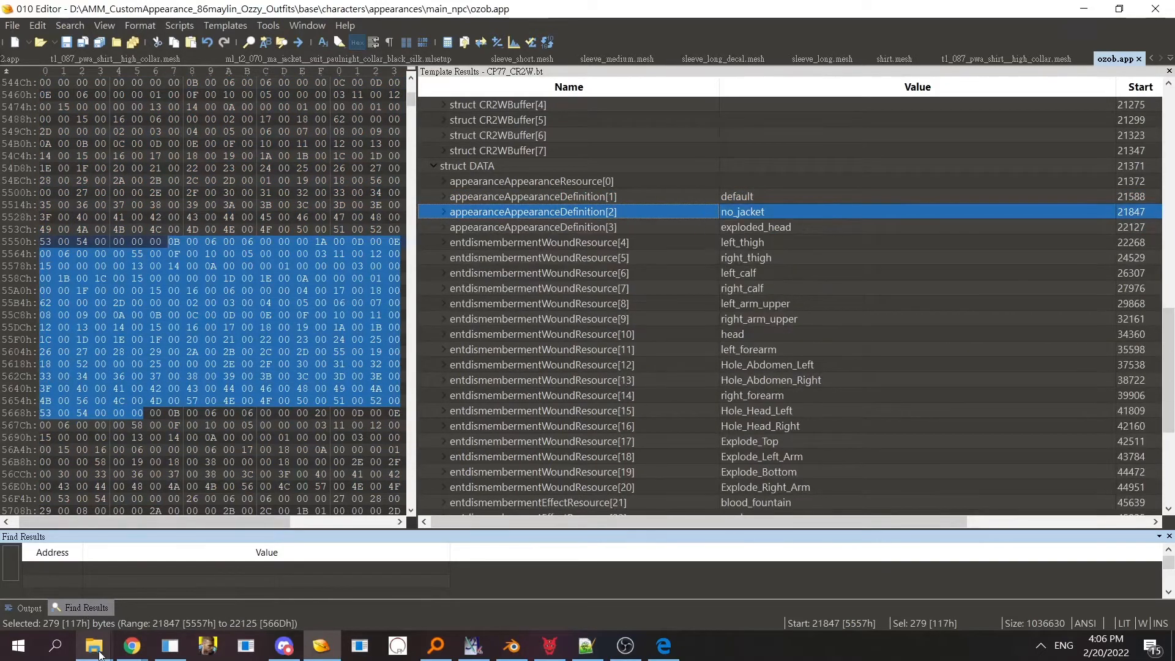
click(72, 600)
click(248, 310)
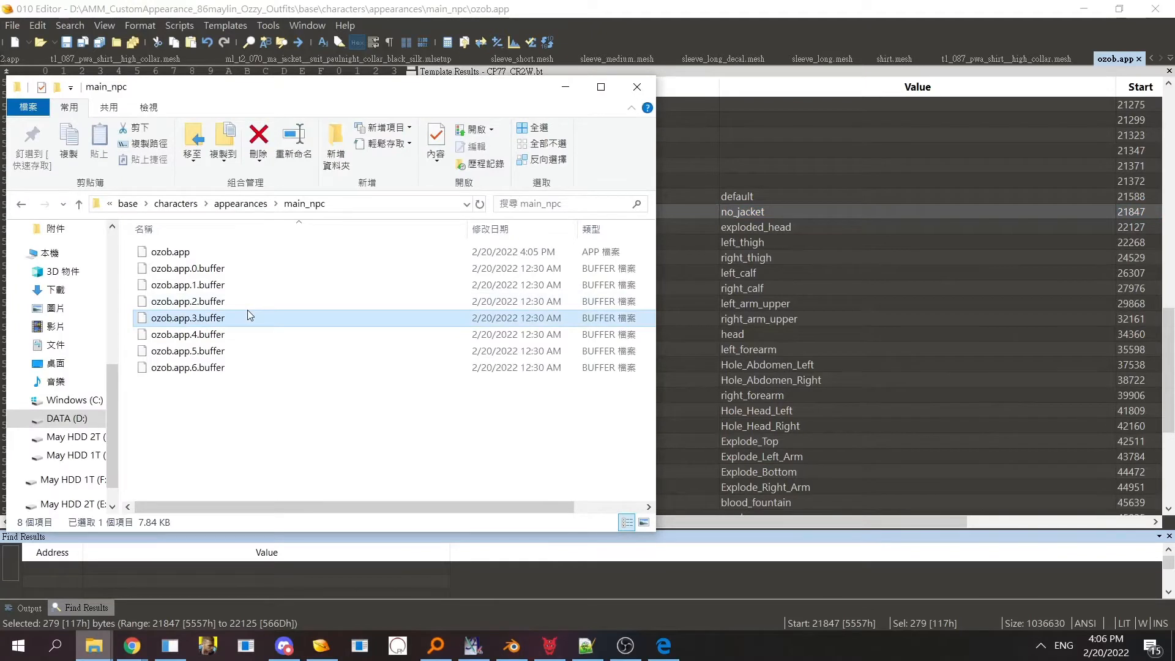
key(ctrl+c)
key(ctrl+v)
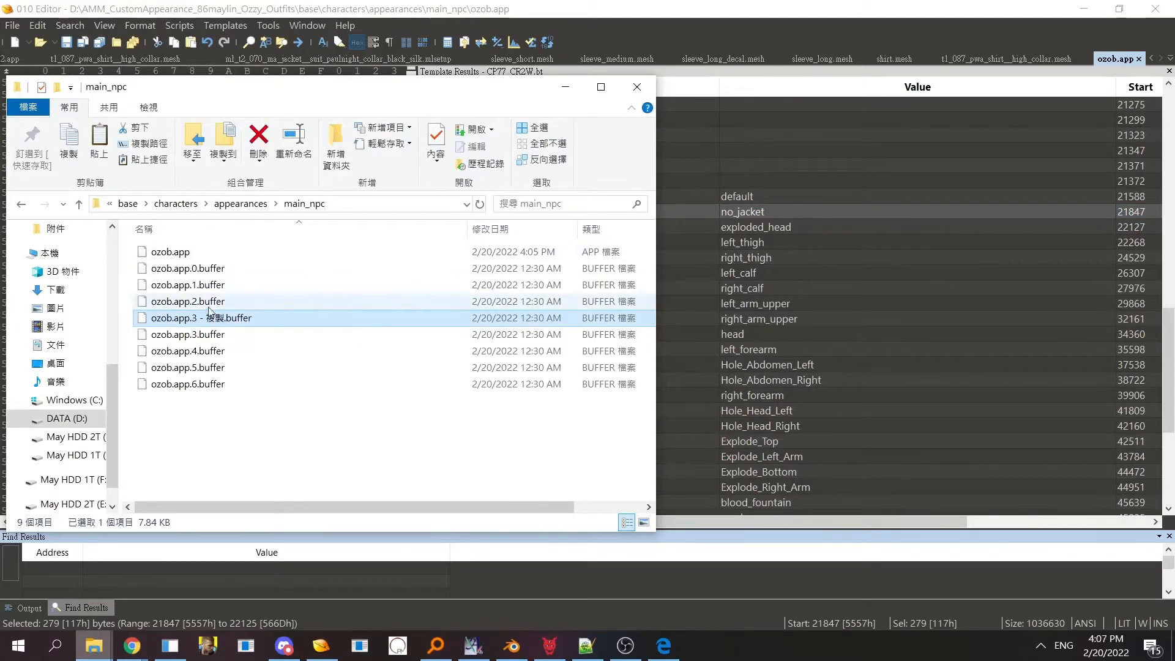
key(F2)
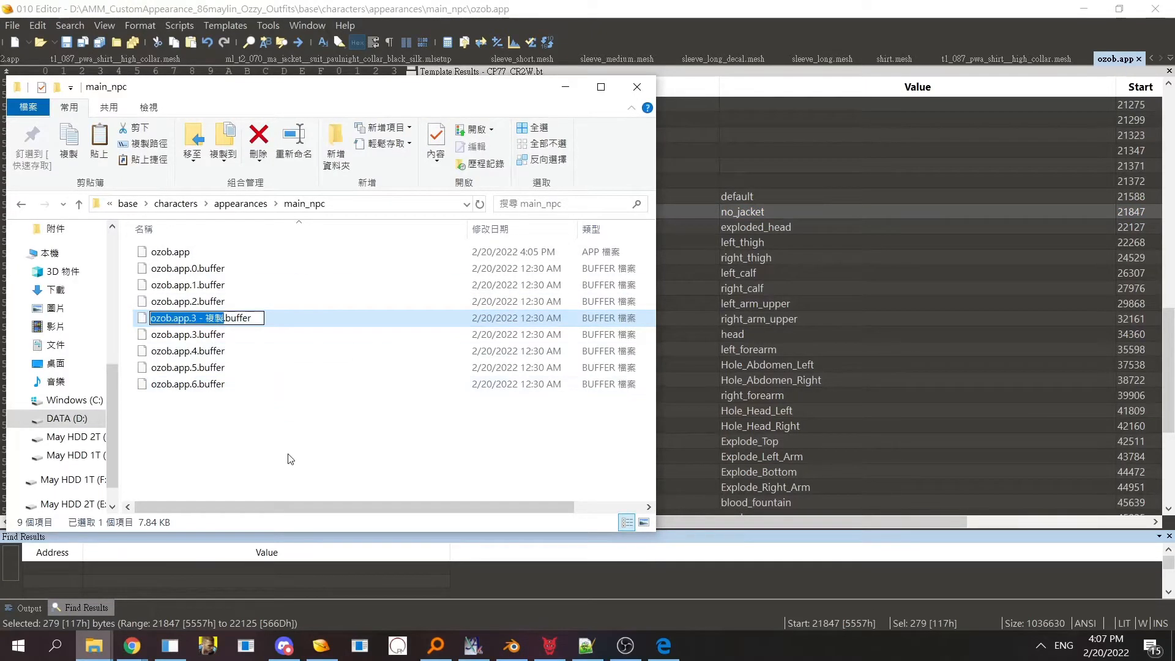
click(226, 318)
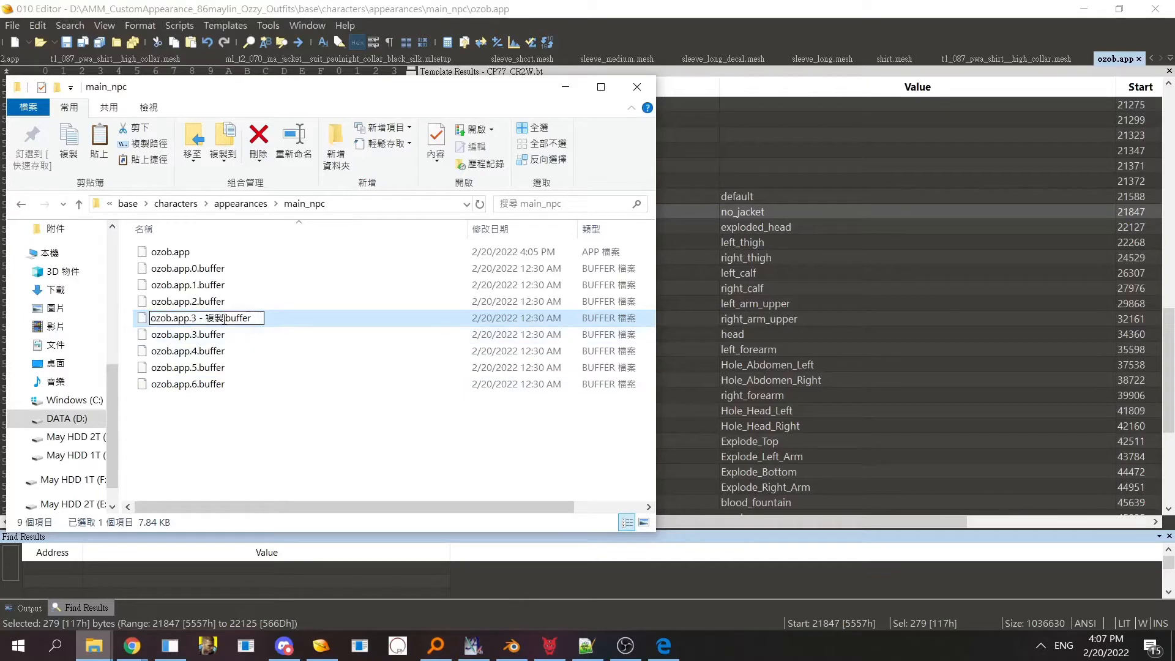
drag(226, 317, 191, 318)
text(7)
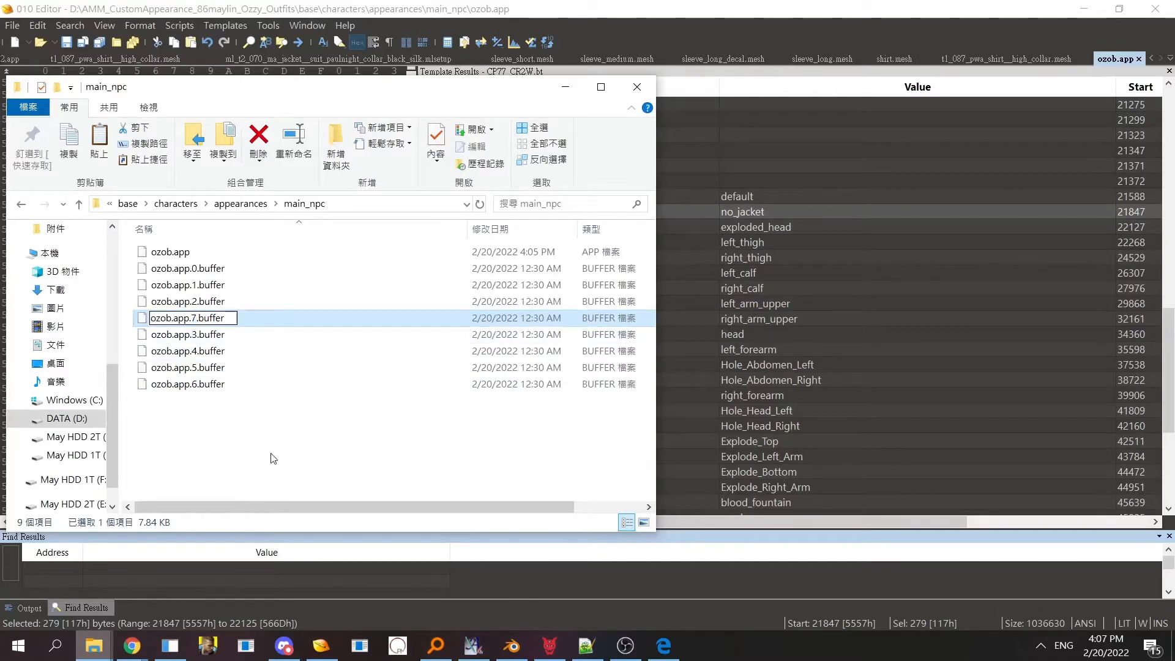
key(Return)
- Switch to the PDF guide and look up the import command for the buffer files
mouse_move(589, 654)
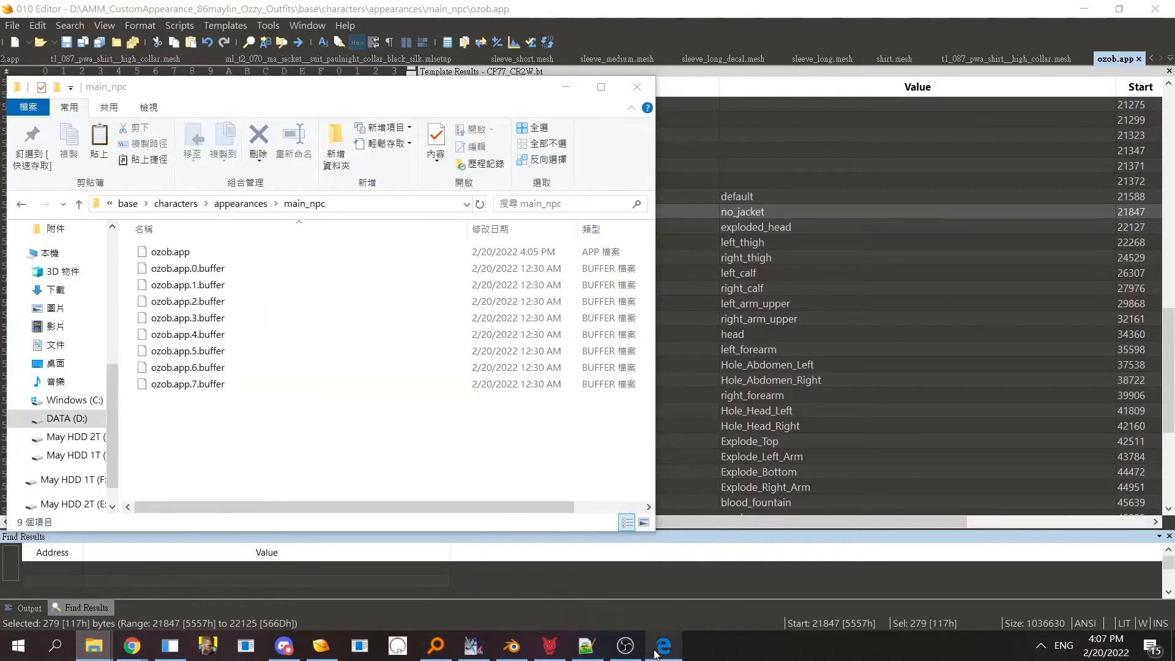
click(663, 646)
scroll(637, 408, down, 1)
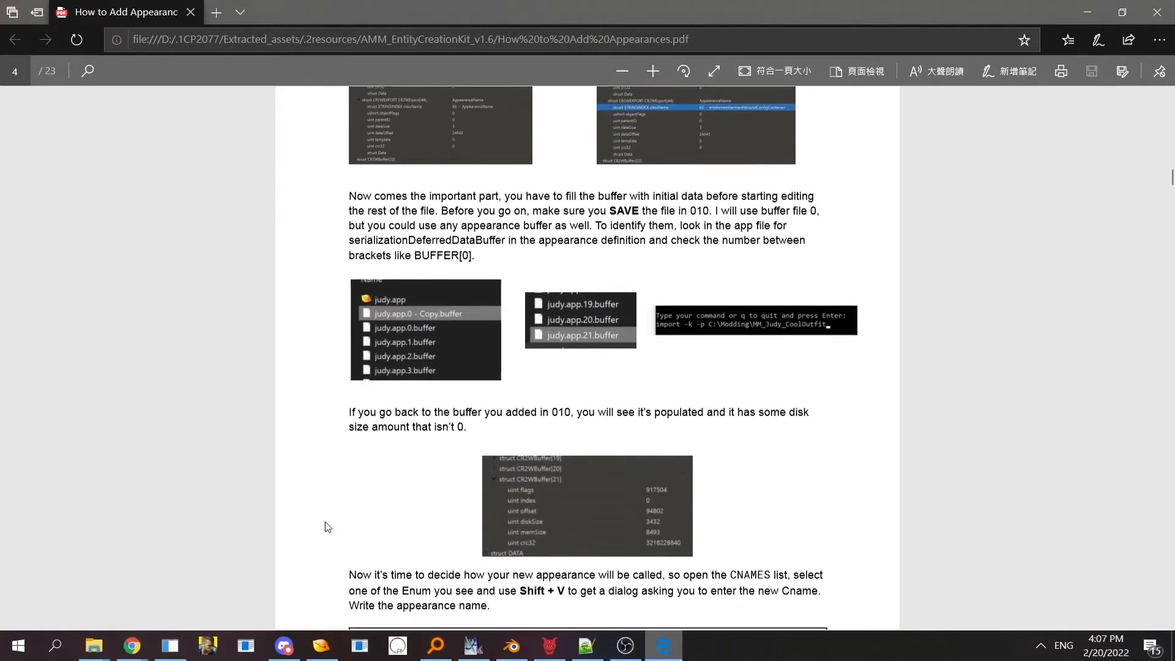
- Switch to File Explorer and copy the full path of the main_npc folder
mouse_move(93, 646)
click(68, 582)
click(372, 209)
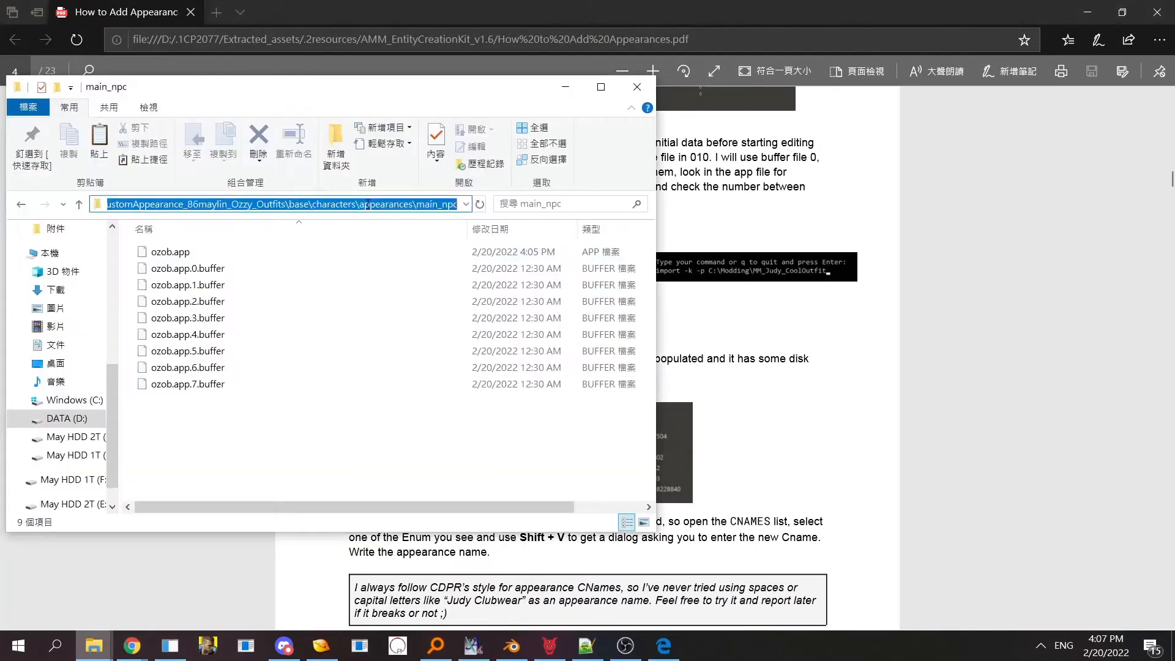
key(ctrl+c)
- In the CP77Tools console, run import -k -p on "D:\AMM_CustomAppearance_86maylin_Ozzy_Outfits\base\characters\appearances\main_npc"
click(175, 644)
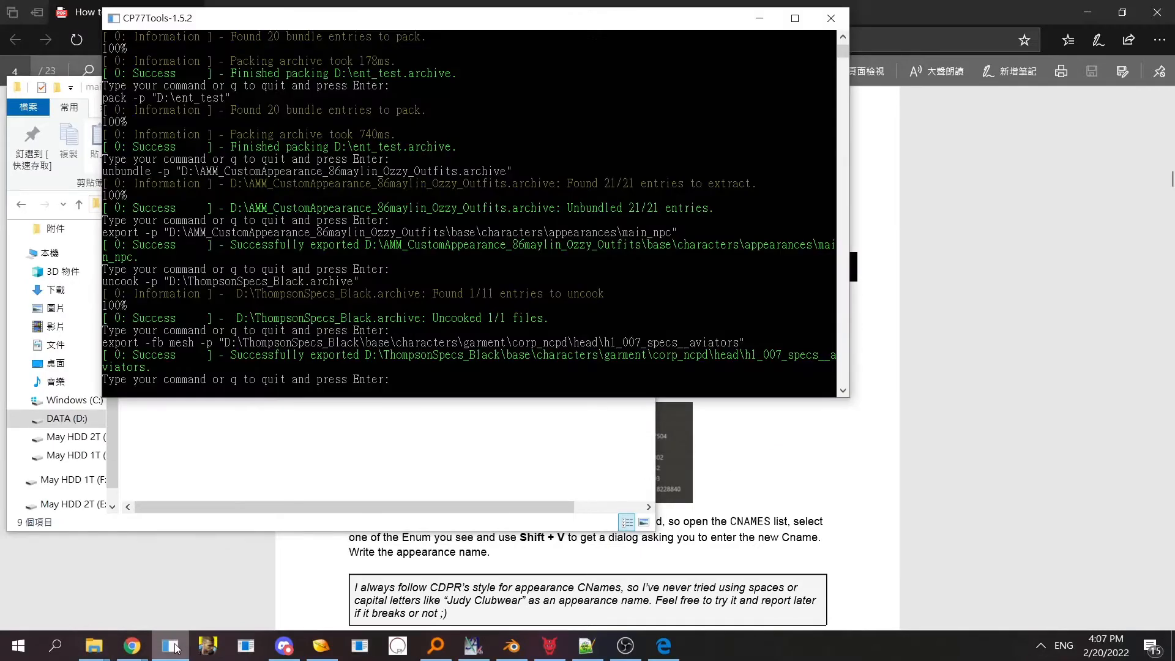
drag(304, 23, 353, 71)
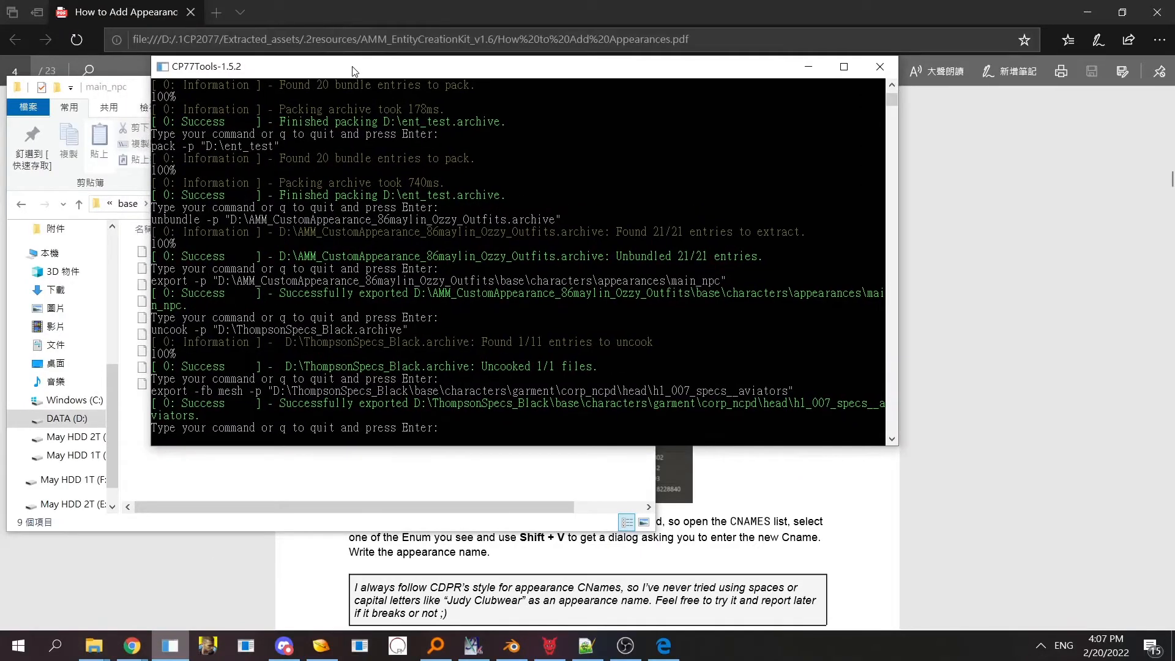
text(import -k -p ")
key(ctrl+v)
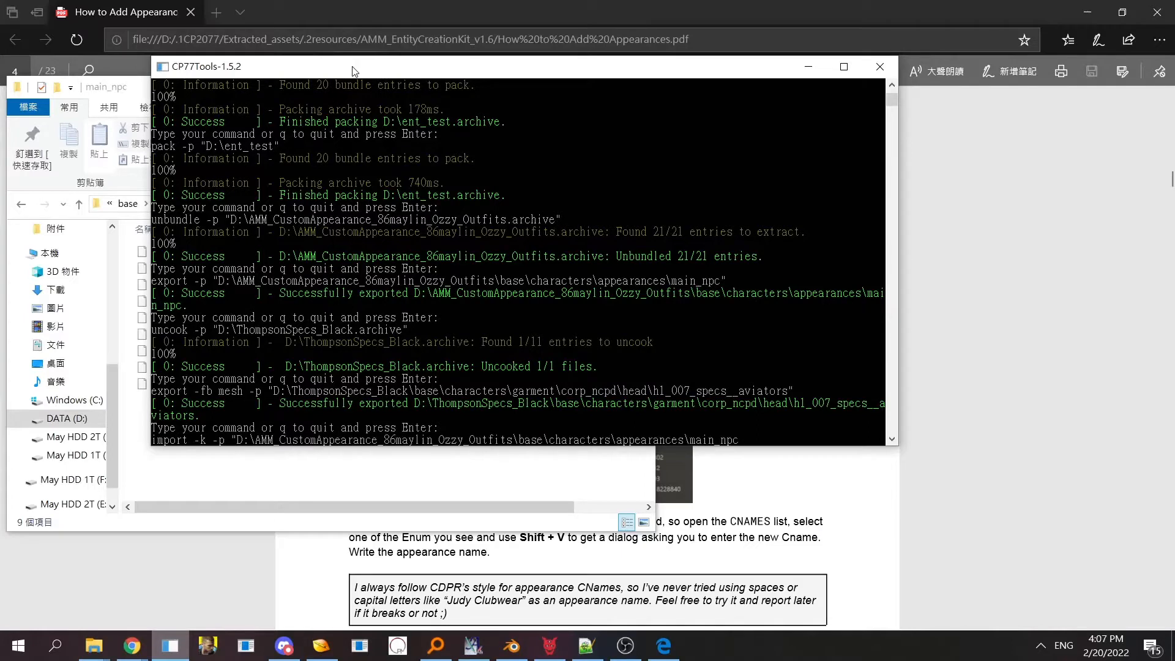
key(Return)
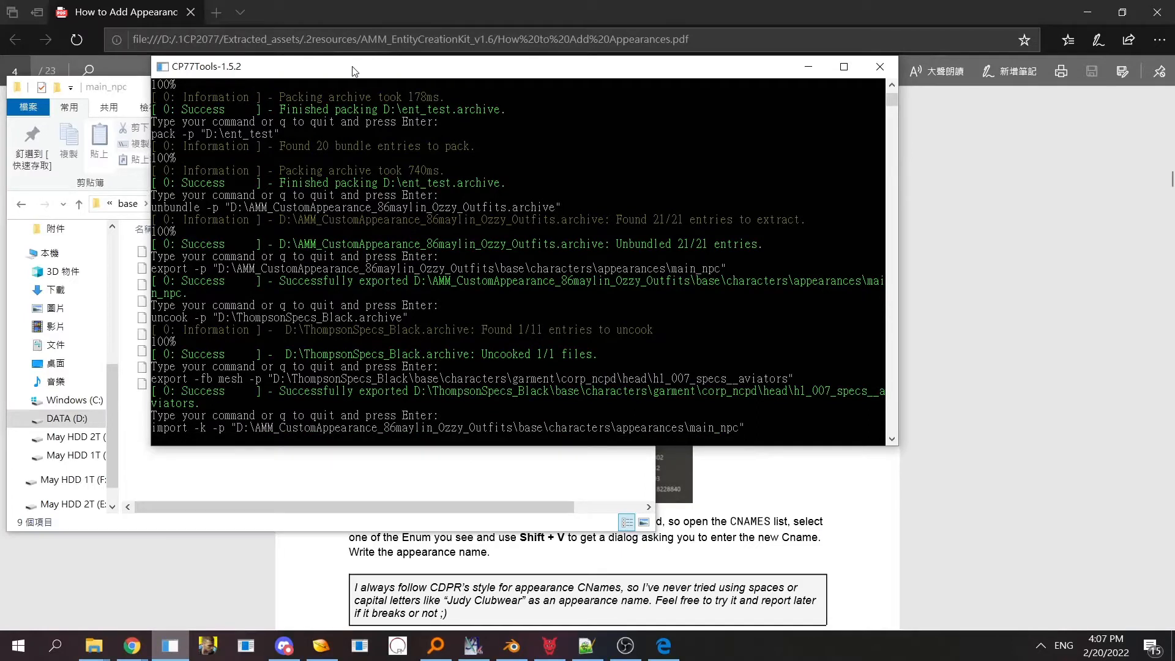
click(439, 521)
- Return to 010 Editor, reload the modified ozob.app from disk and check that CR2WBuffer[7] is populated
click(321, 646)
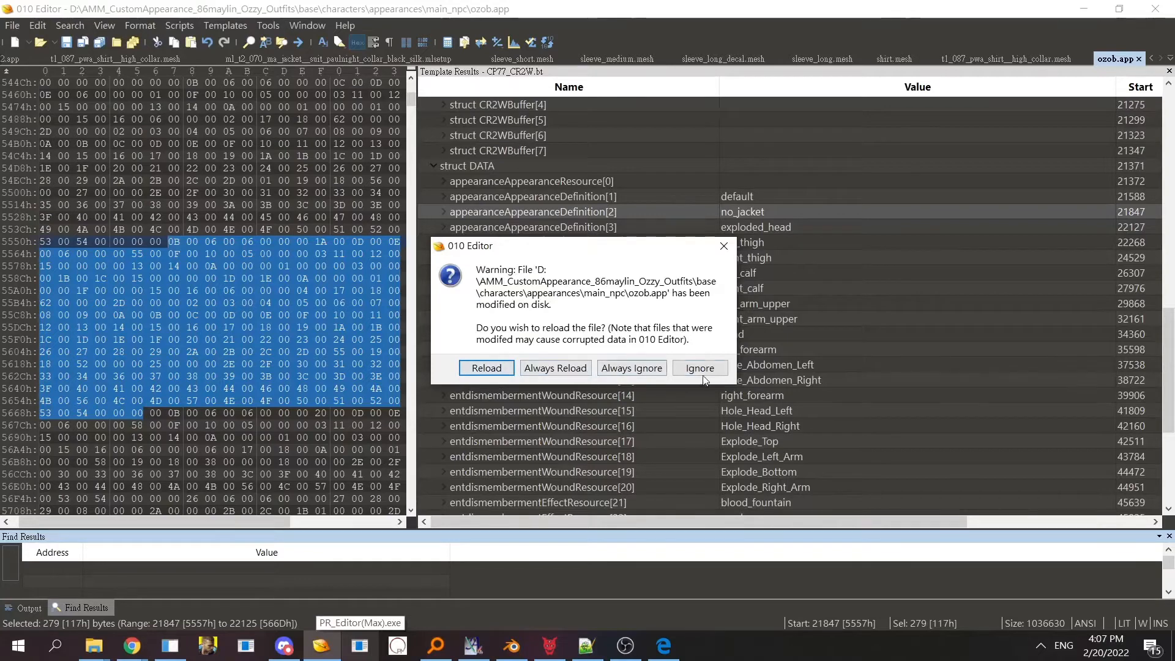
click(486, 368)
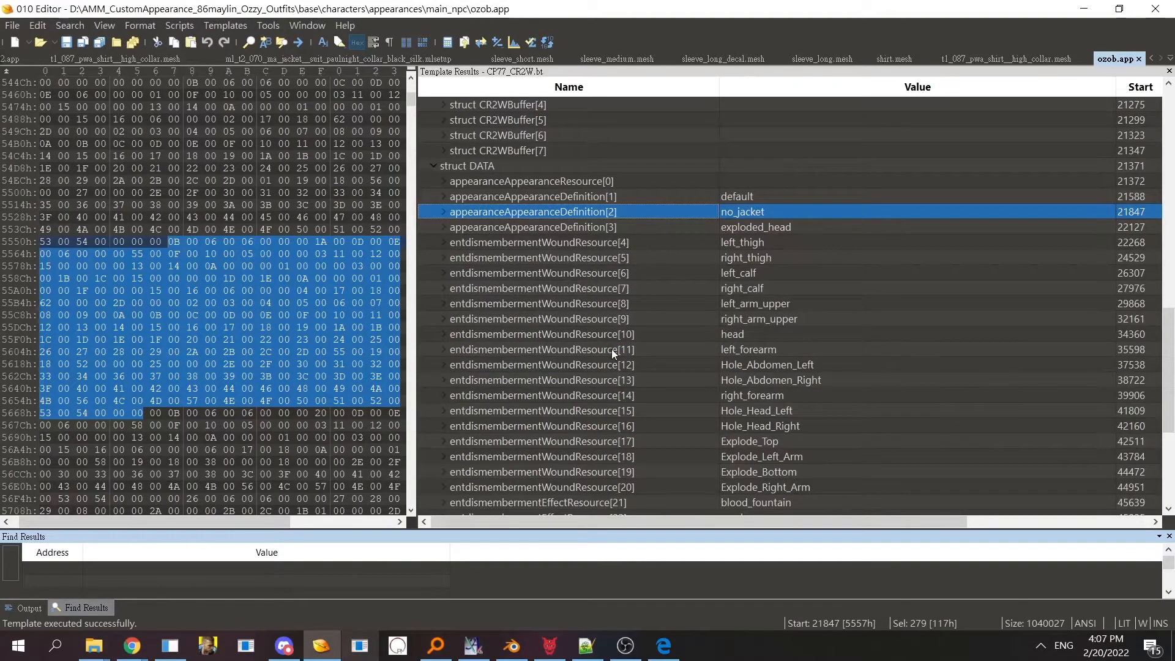
drag(1171, 366, 1173, 285)
click(599, 427)
double_click(600, 425)
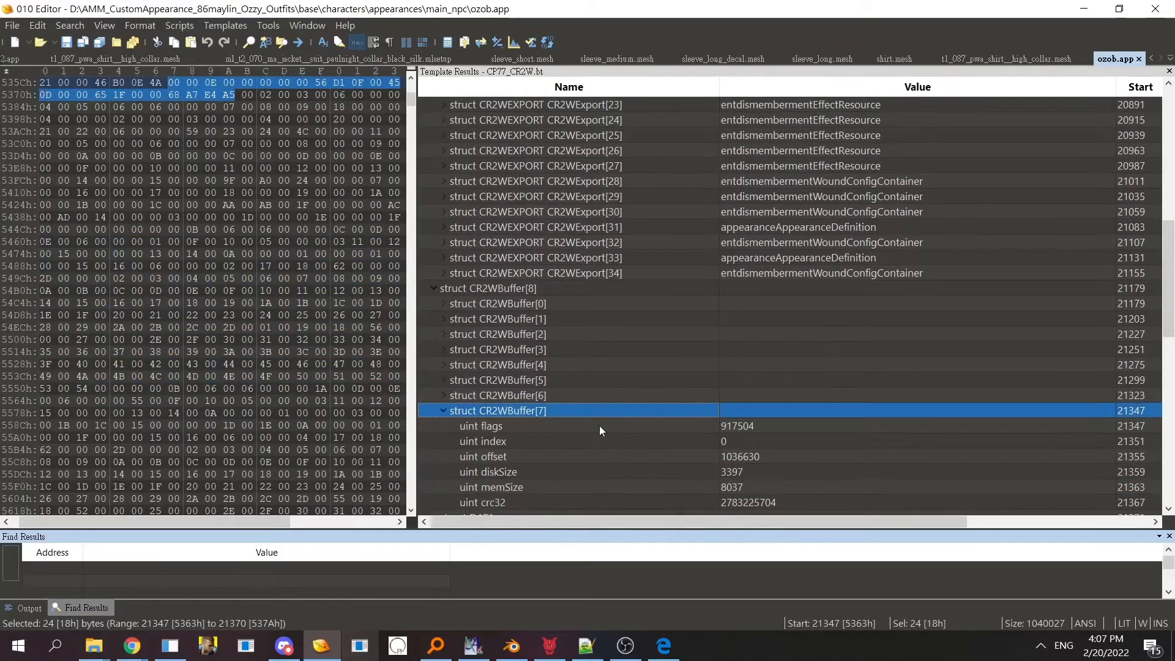
double_click(643, 412)
- Check the casual entries and the empty appearance definition and wound config container at the end of struct DATA
drag(1171, 288, 1173, 458)
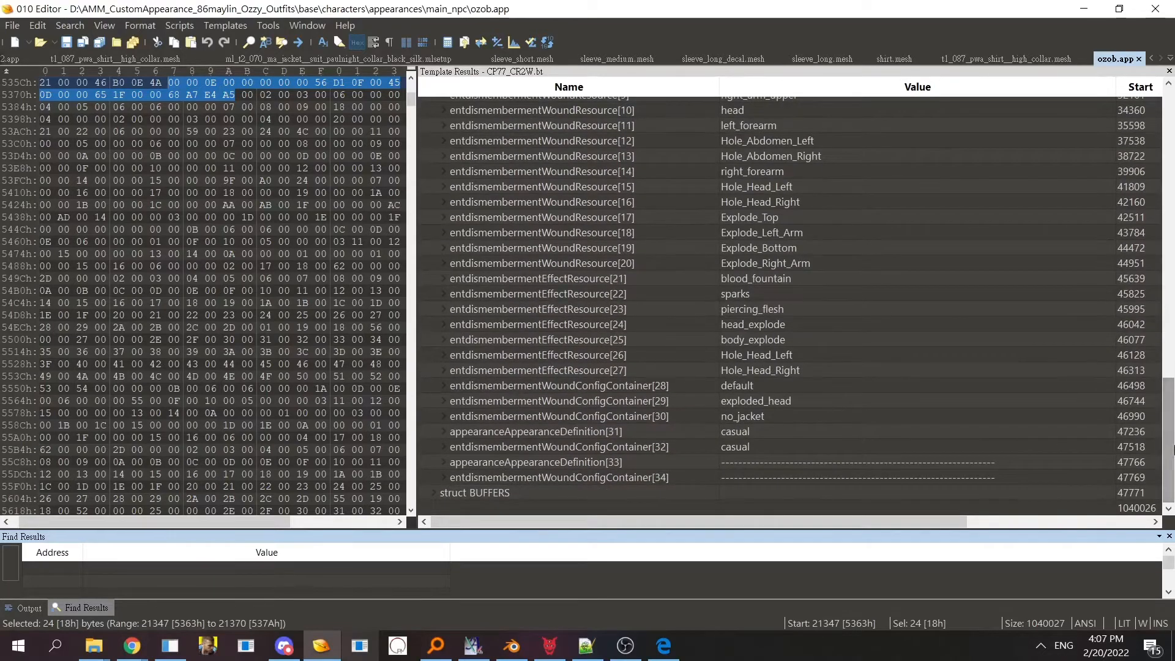
click(733, 479)
click(744, 466)
click(744, 450)
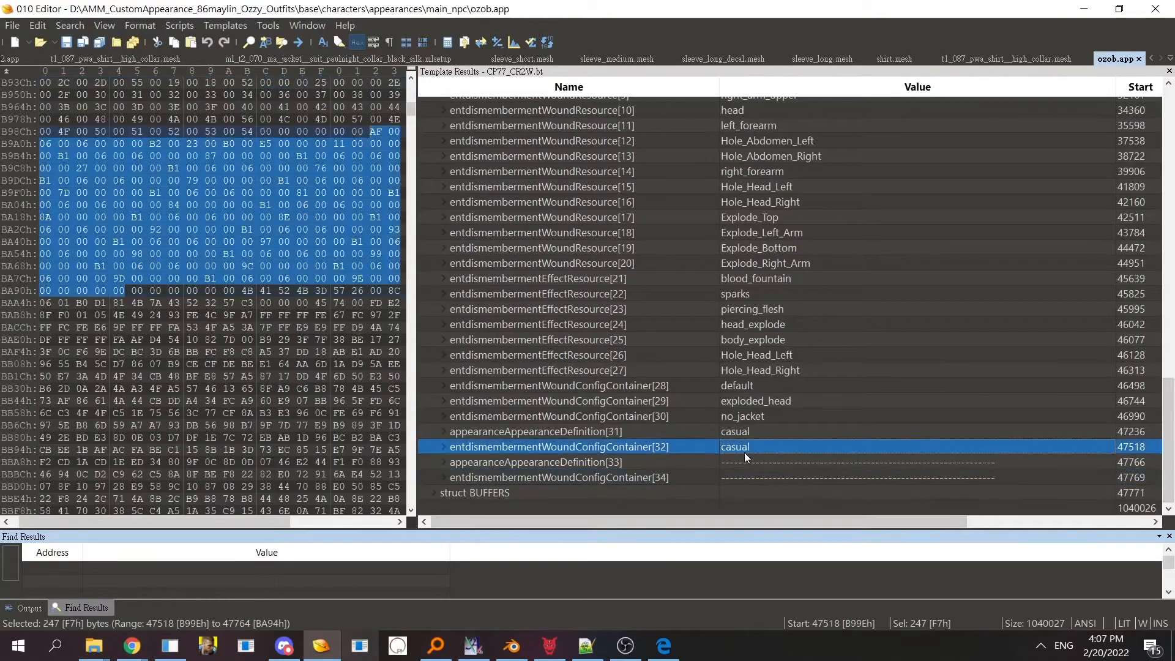
click(747, 464)
- Switch to the PDF guide and read how to name the new appearance in the CNAMES list
click(664, 646)
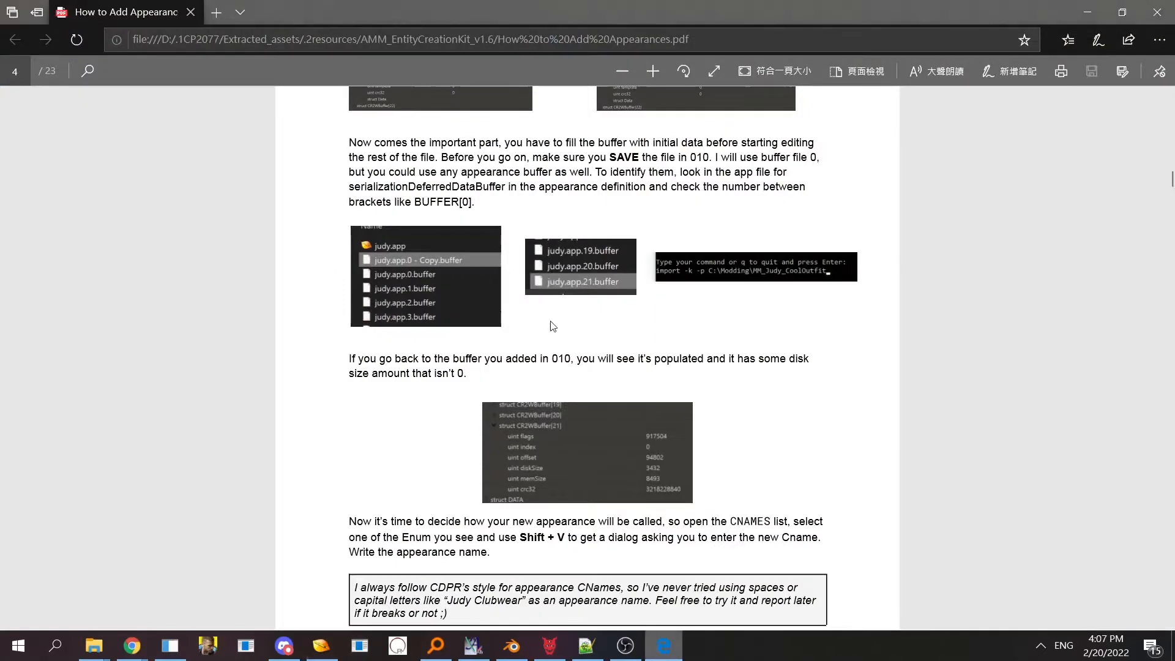
scroll(549, 320, down, 4)
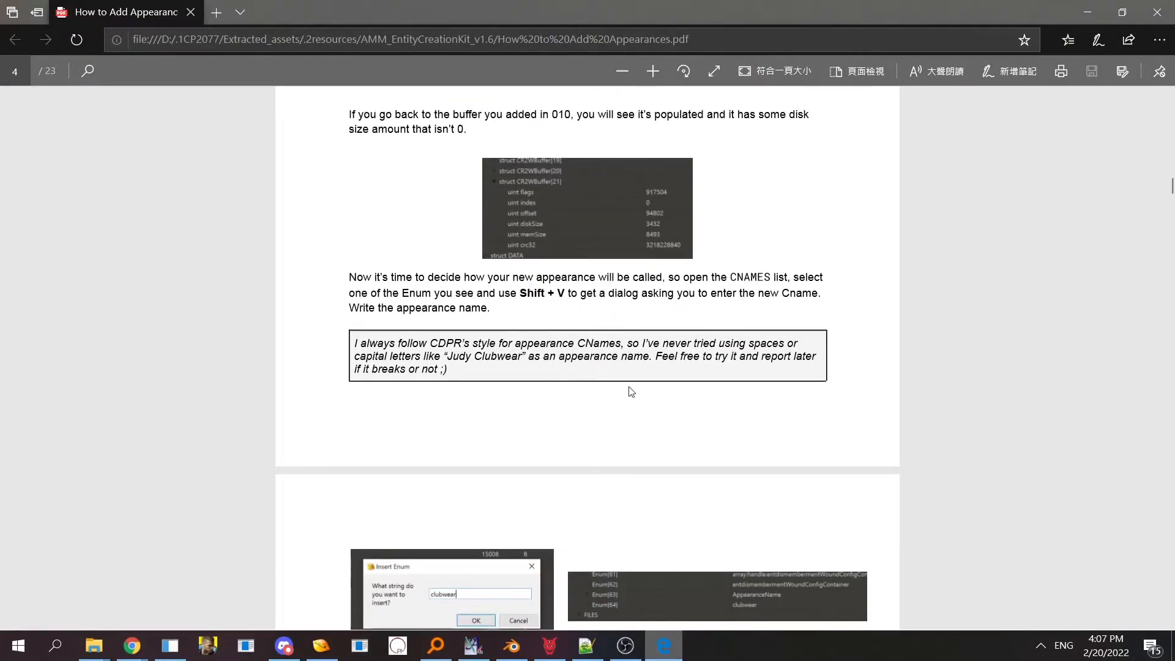
scroll(631, 392, up, 1)
scroll(631, 391, down, 1)
- In 010 Editor, review the names of the default, no_jacket and exploded_head appearance definitions in struct DATA
click(320, 646)
drag(1166, 489, 1164, 355)
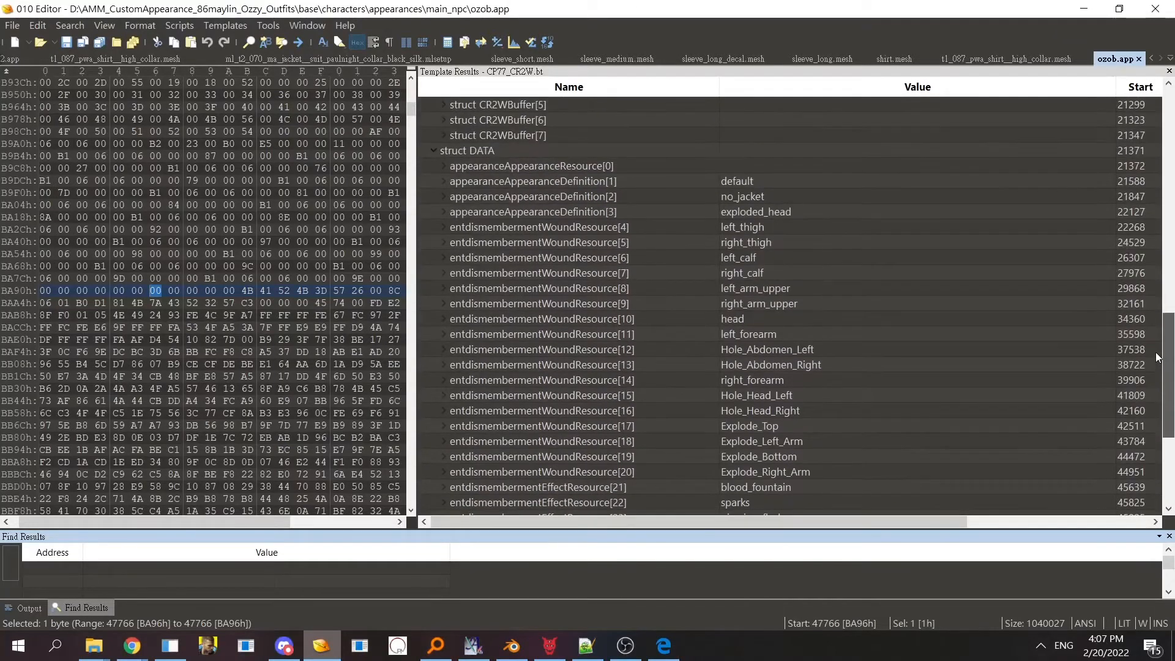
click(758, 195)
click(760, 211)
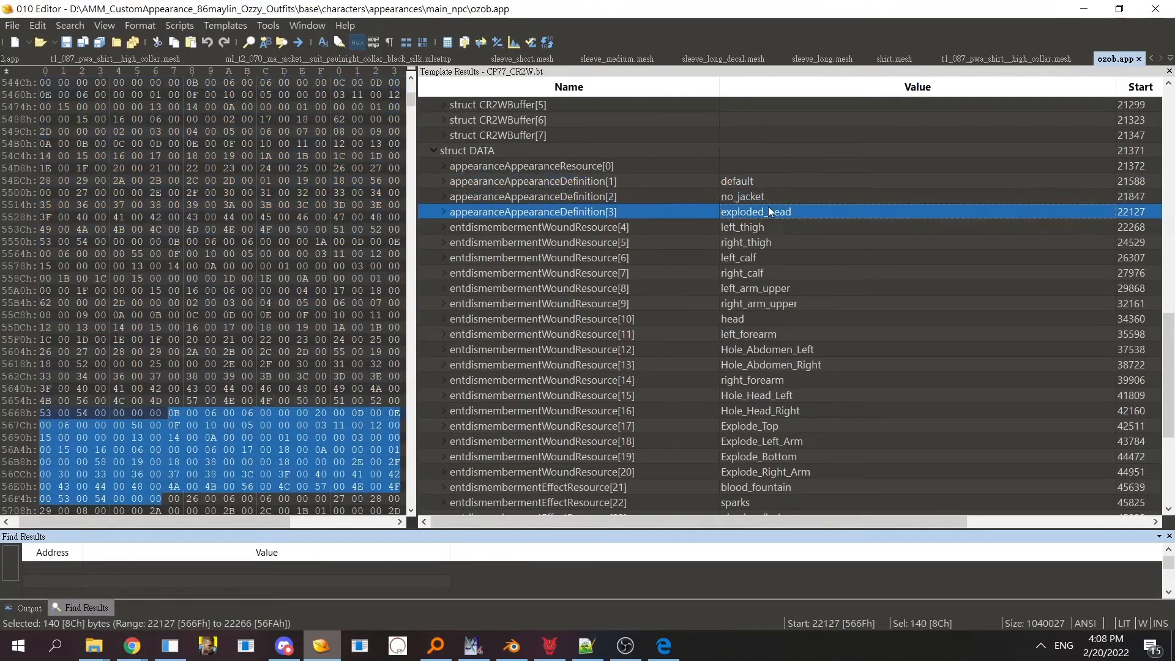
click(763, 182)
click(759, 196)
click(751, 183)
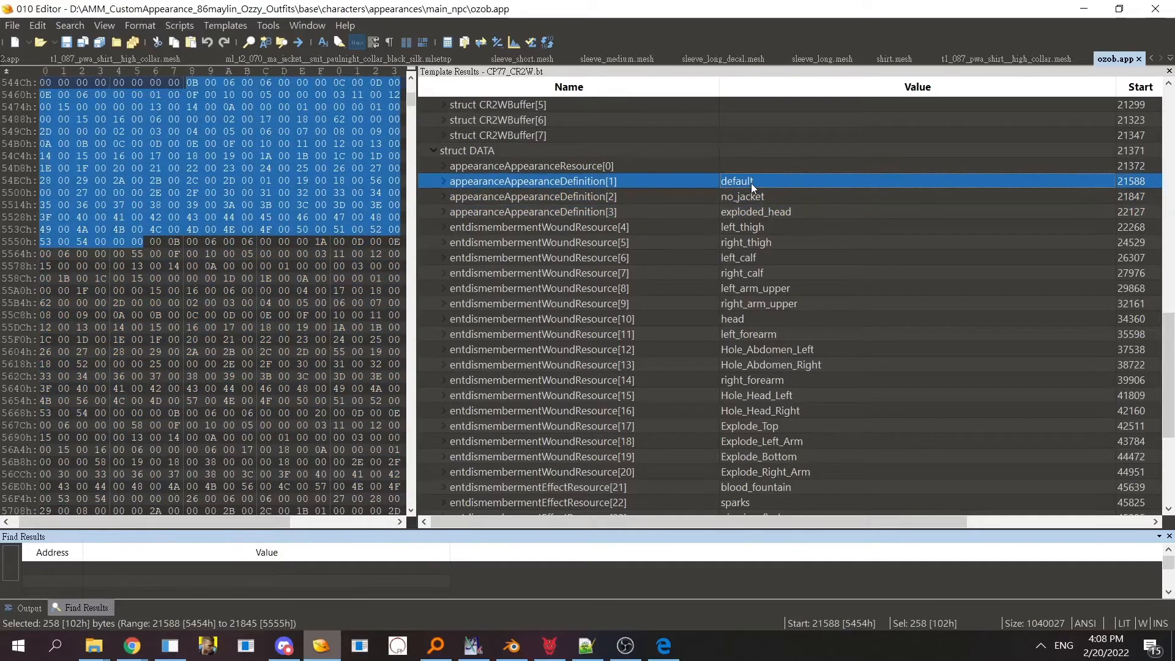
click(760, 211)
click(756, 183)
click(751, 181)
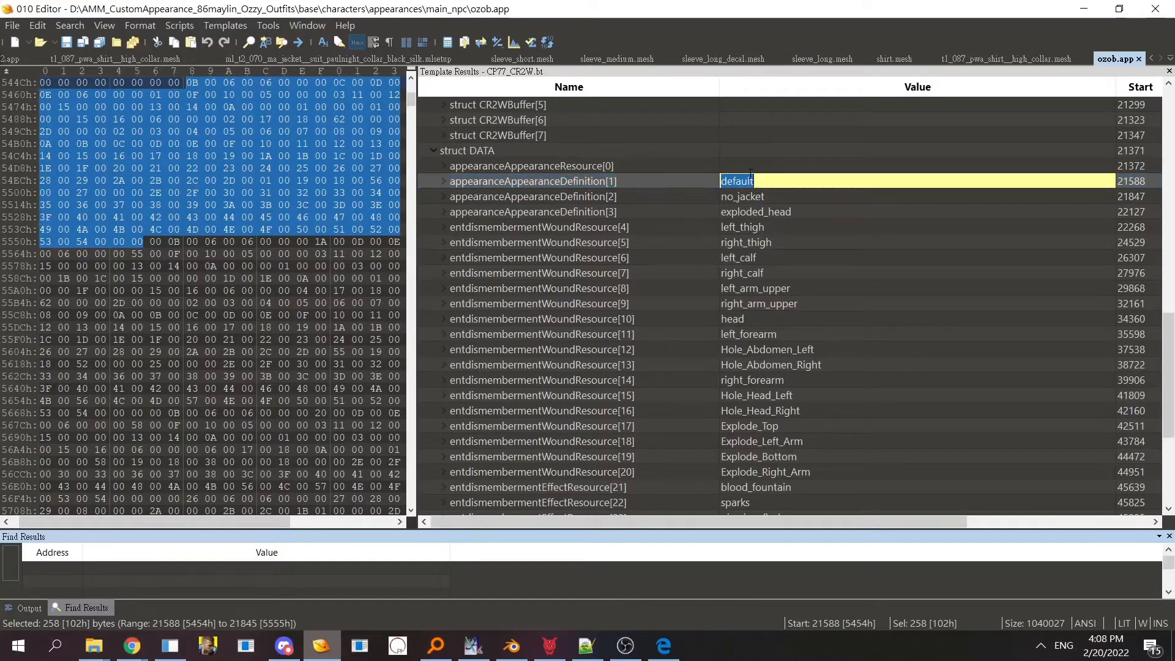
click(754, 196)
click(760, 211)
click(766, 179)
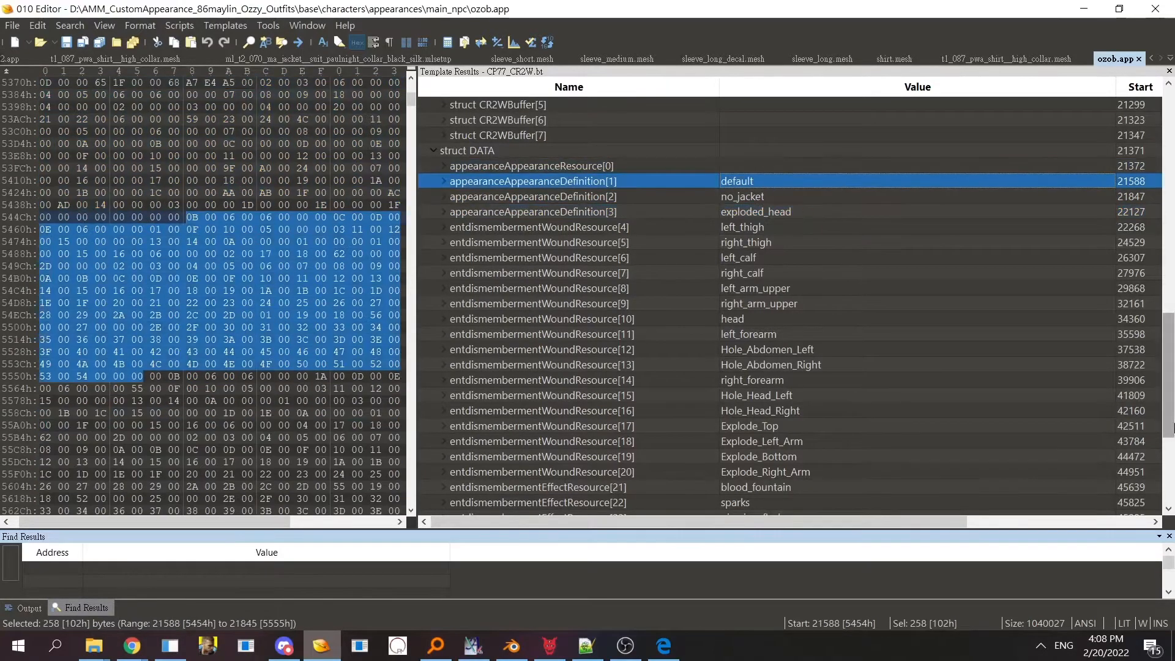
- Collapse the struct CR2WExport and struct CR2WBuffer lists in the template results
drag(1173, 419, 1173, 98)
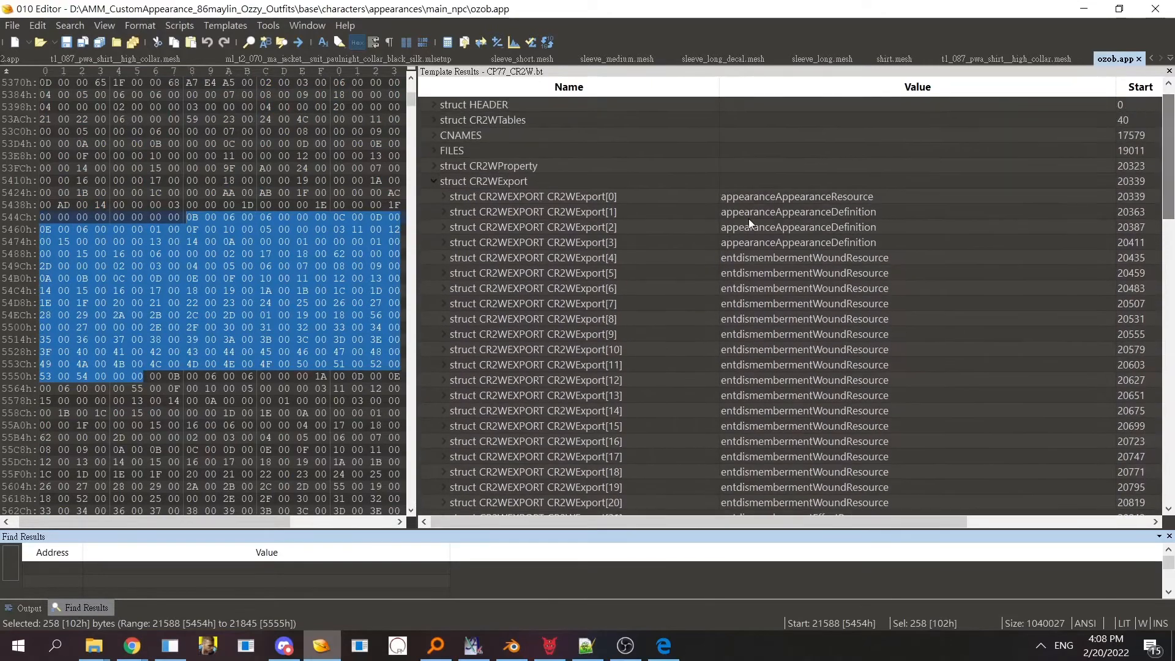
double_click(575, 183)
double_click(510, 196)
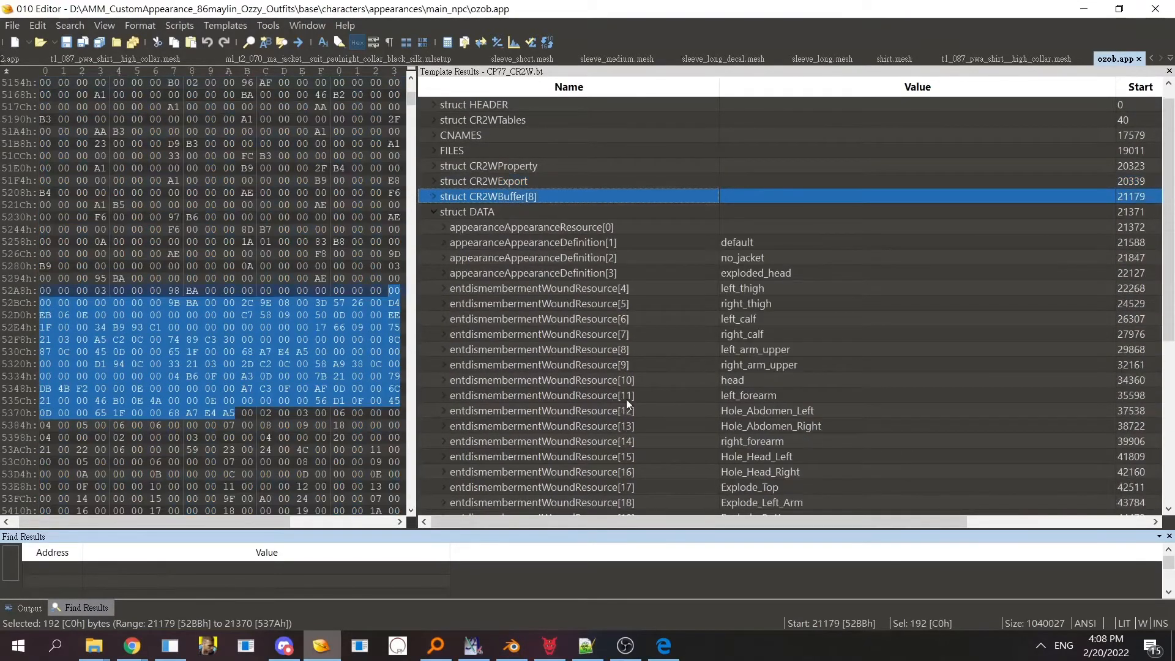
- Recheck the guide's instructions for inserting a new CName, then minimize the guide to return to 010 Editor
click(665, 646)
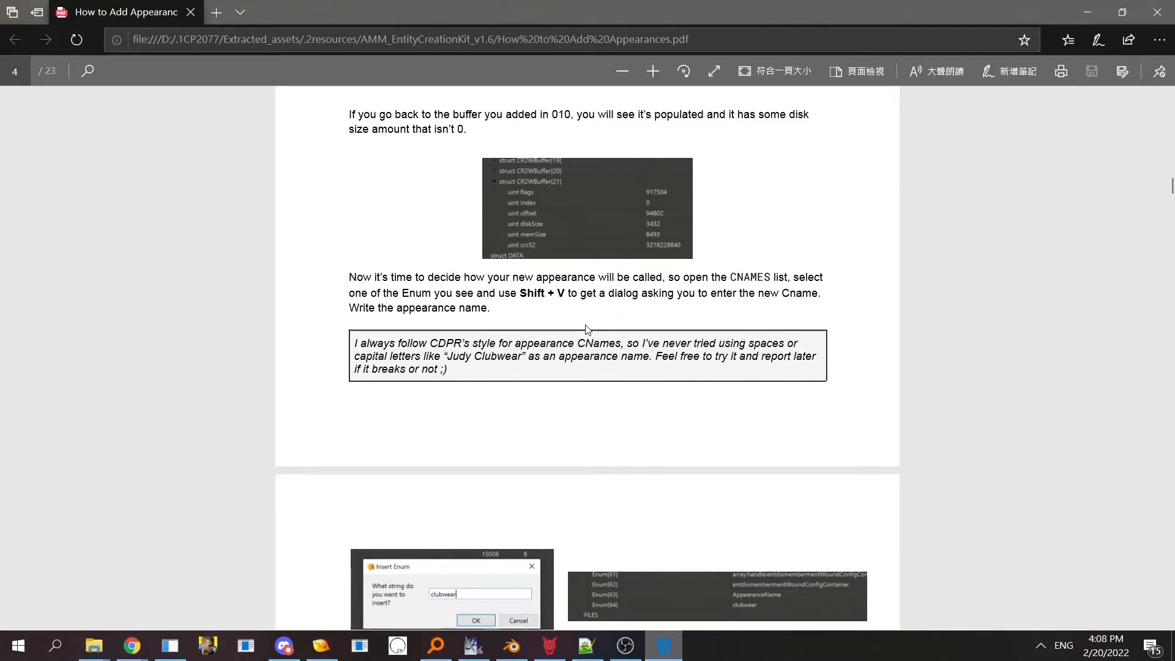
scroll(588, 329, down, 2)
click(1088, 12)
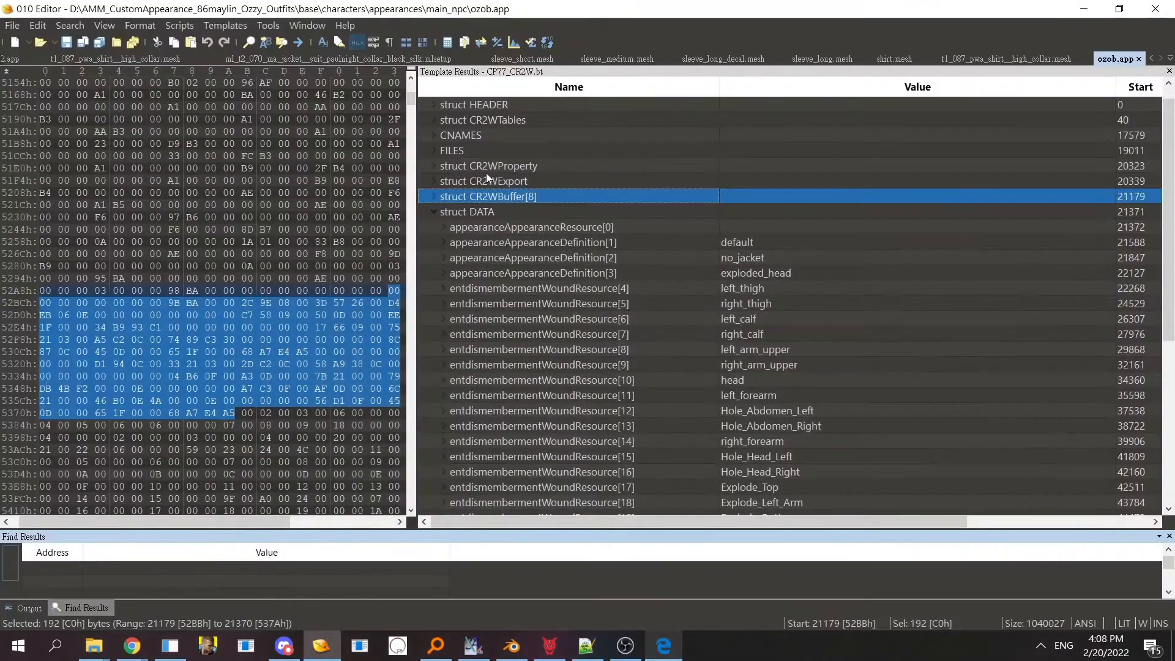
- Insert a new enum string named casual_shirt into the CNAMES list
click(475, 150)
click(469, 134)
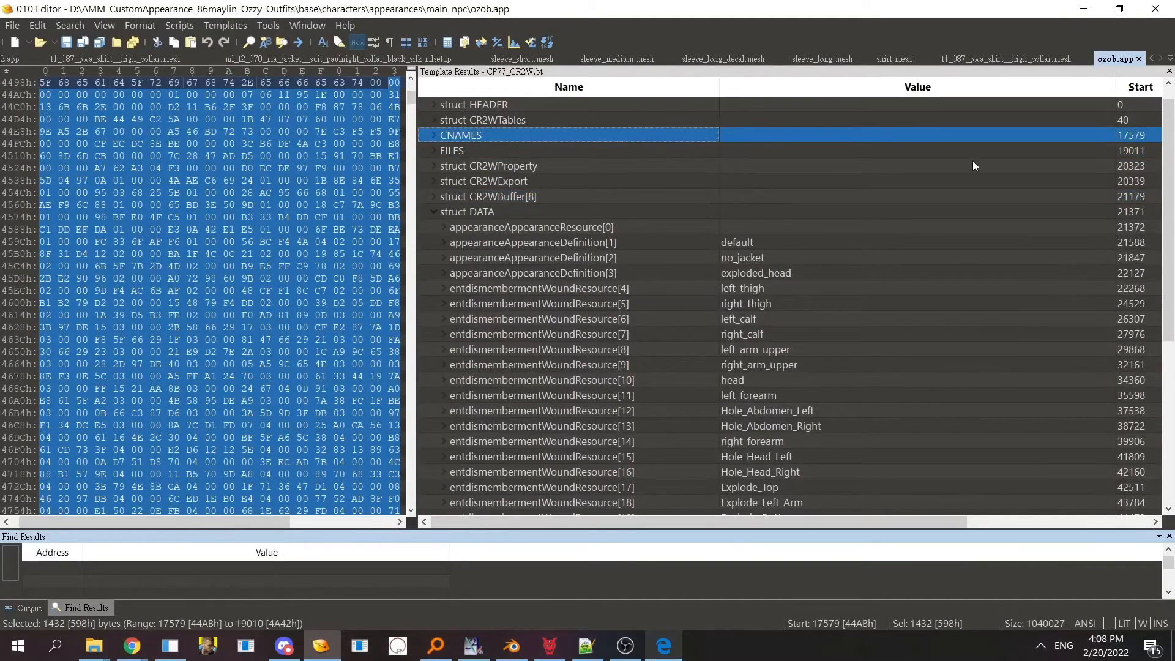
click(475, 150)
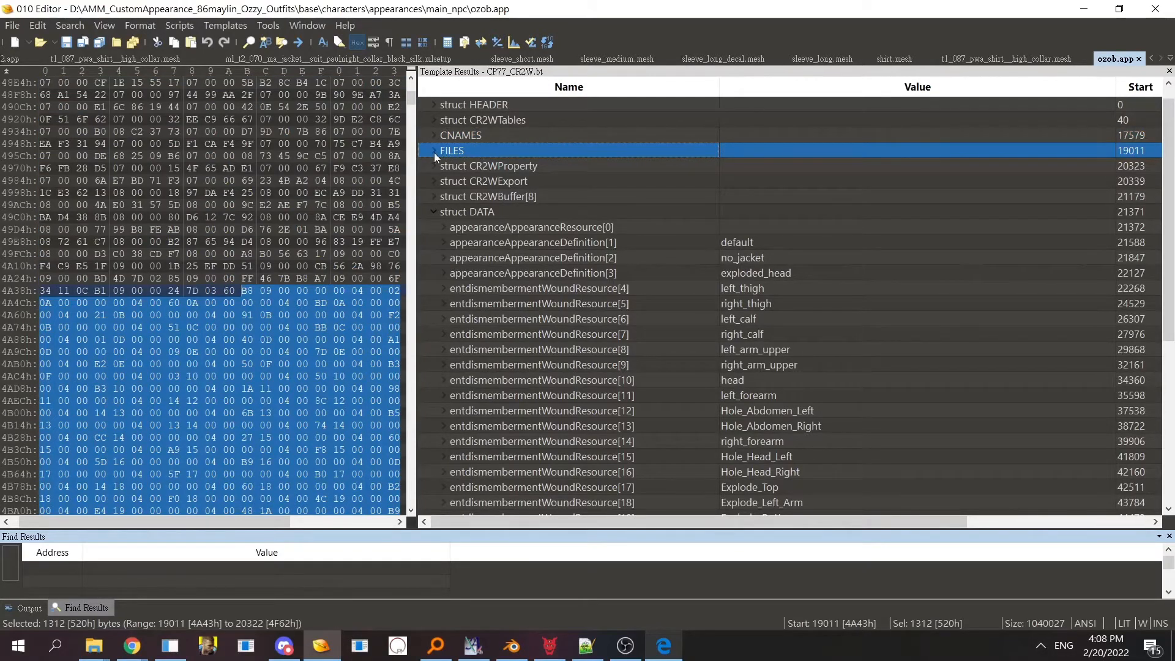
click(469, 137)
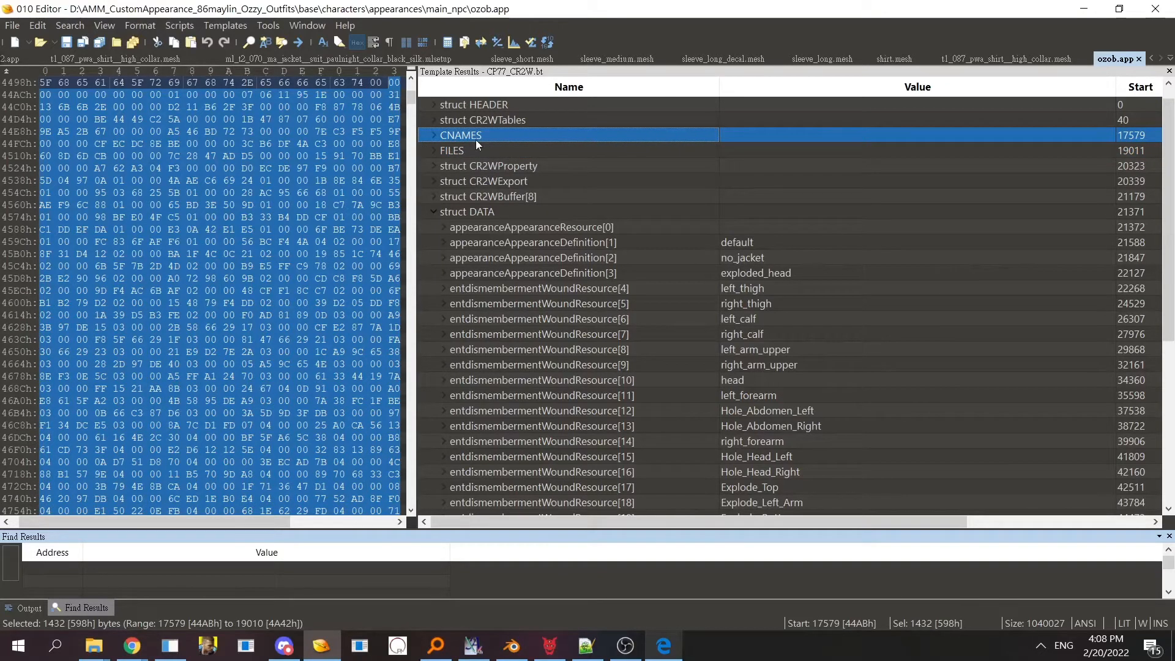
key(F7)
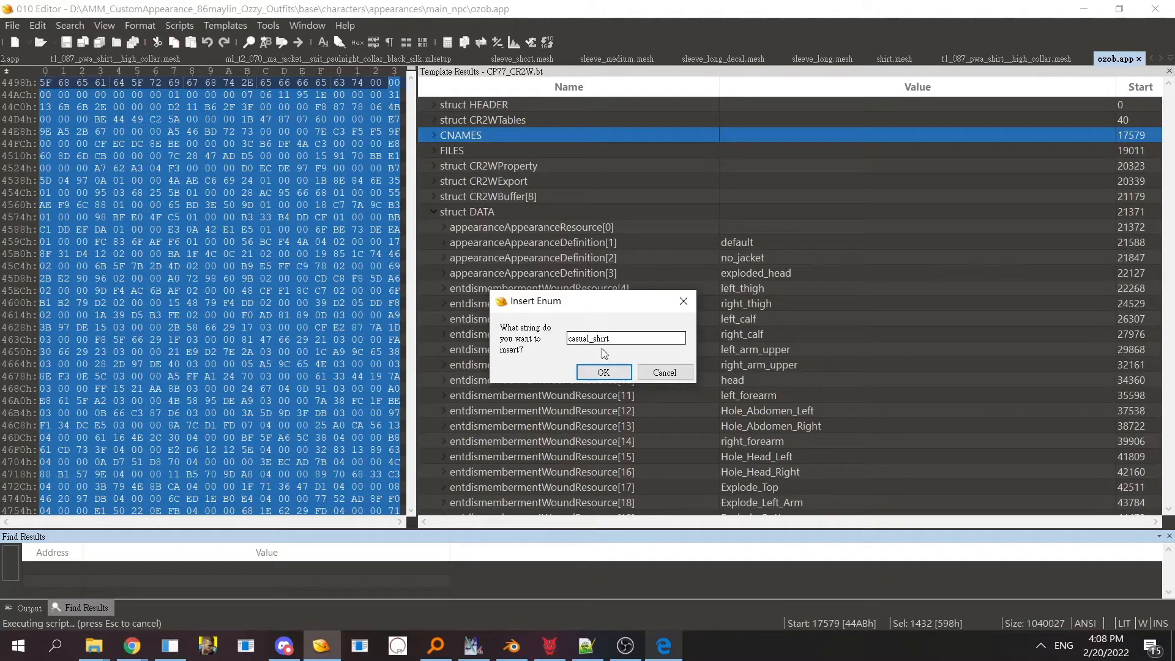
click(611, 371)
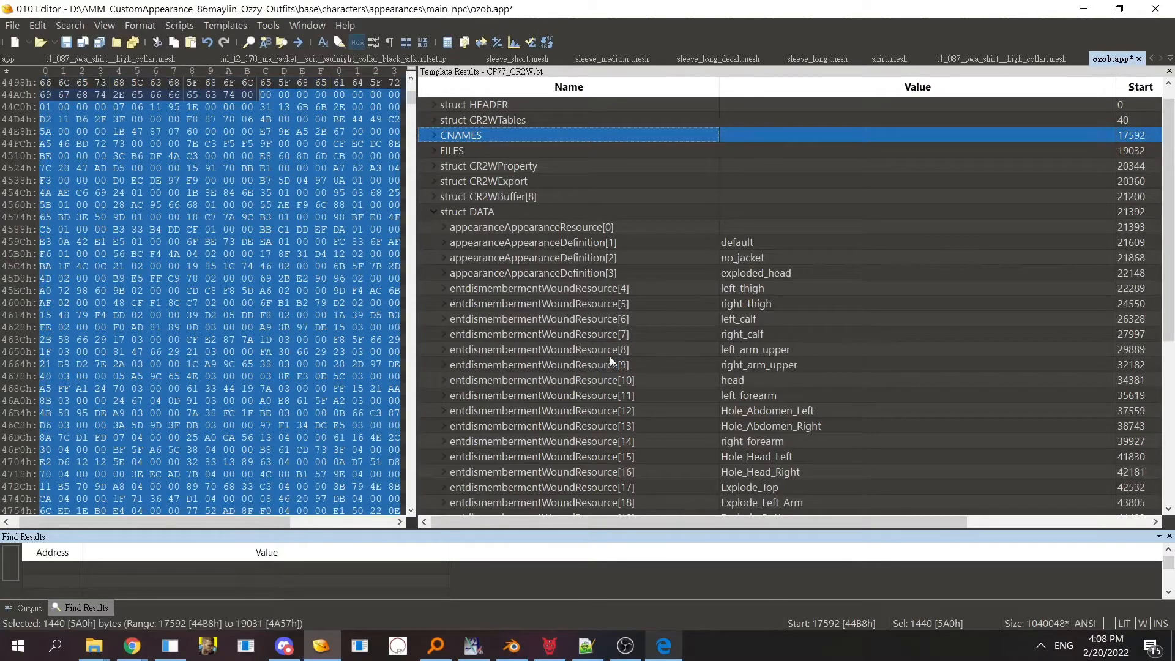
- Expand the CNAMES list and check the casual_shirt enum at its end
double_click(562, 139)
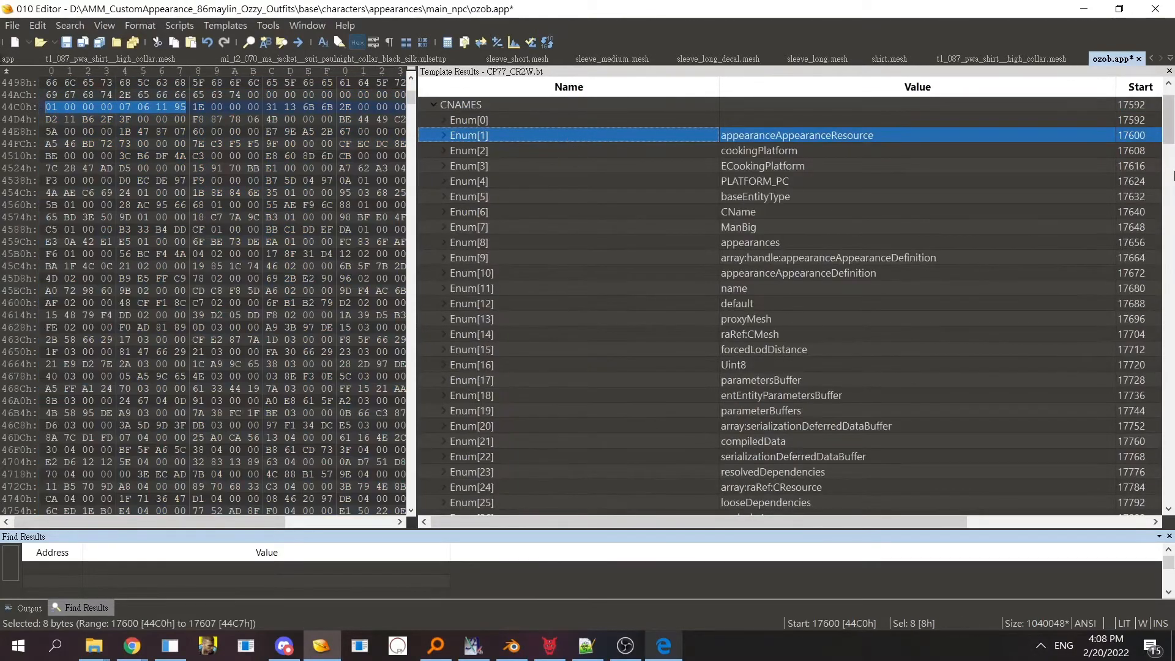
drag(1170, 126, 1173, 436)
click(782, 258)
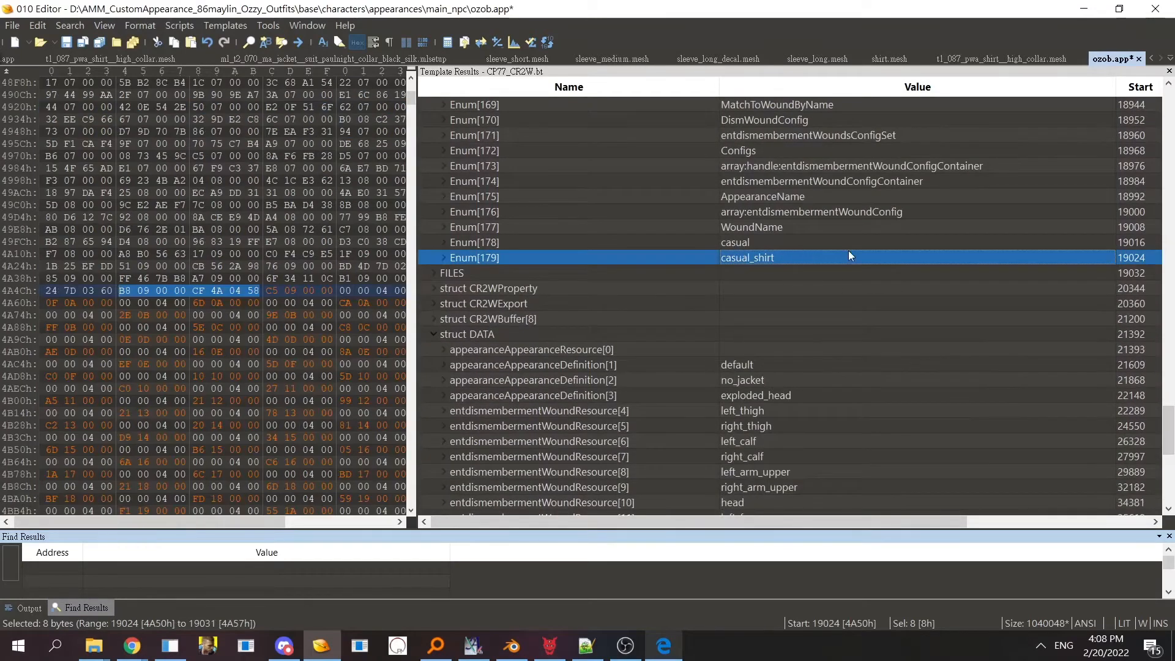
drag(1169, 429, 1169, 439)
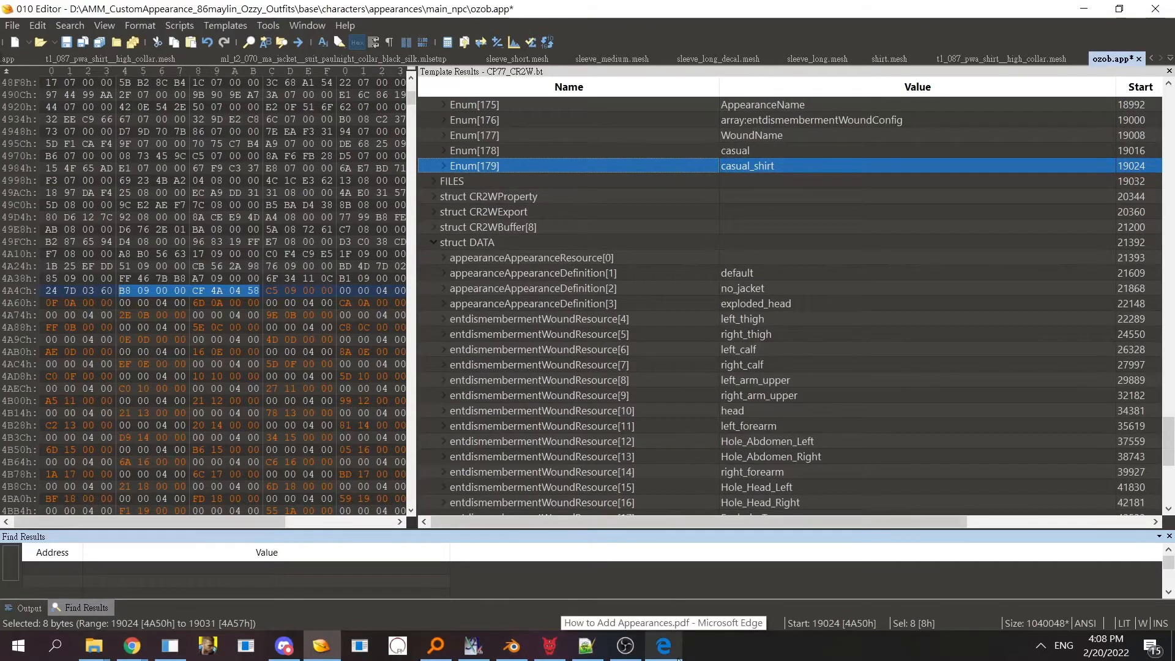
- Switch to the PDF guide and read how to copy an existing appearance definition into the empty entries
click(666, 654)
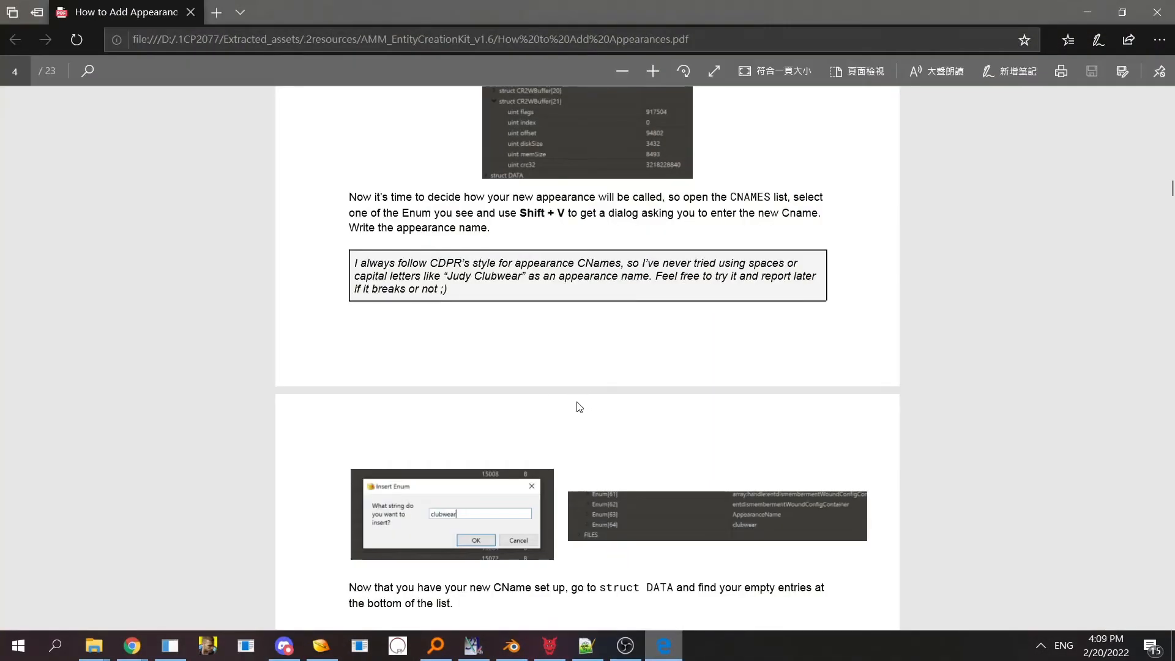
scroll(697, 292, down, 2)
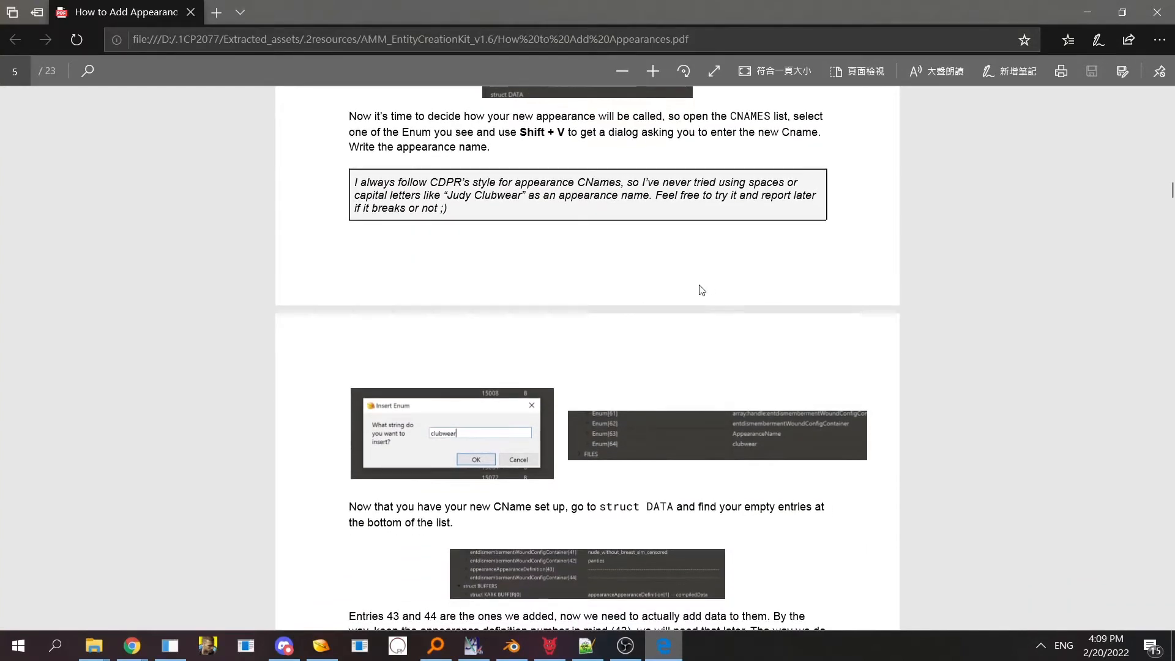
scroll(697, 293, down, 3)
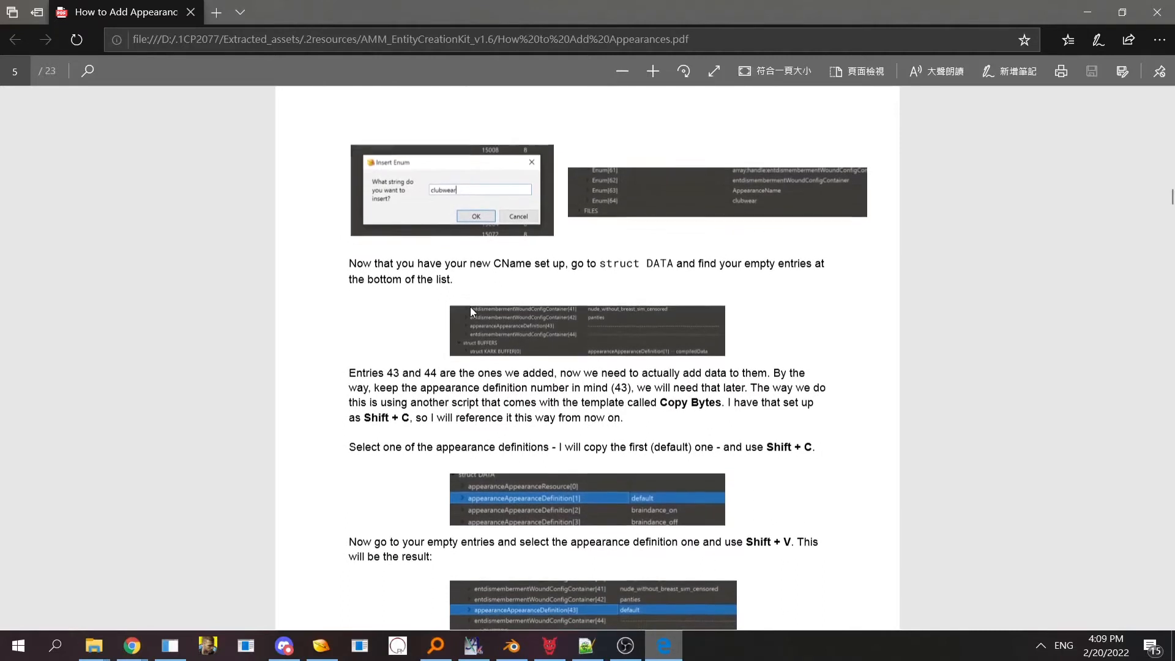
scroll(468, 305, down, 1)
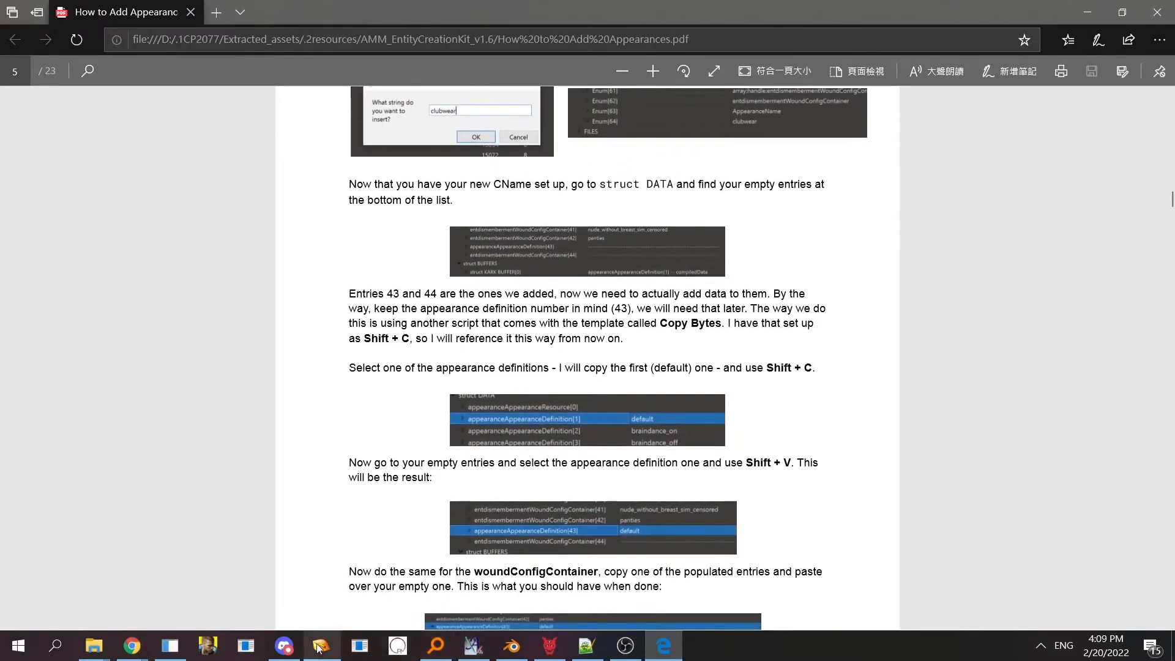
- Locate the empty entries 33 and 34 at the end of struct DATA in 010 Editor, then return to the guide
click(321, 646)
scroll(1174, 381, down, 7)
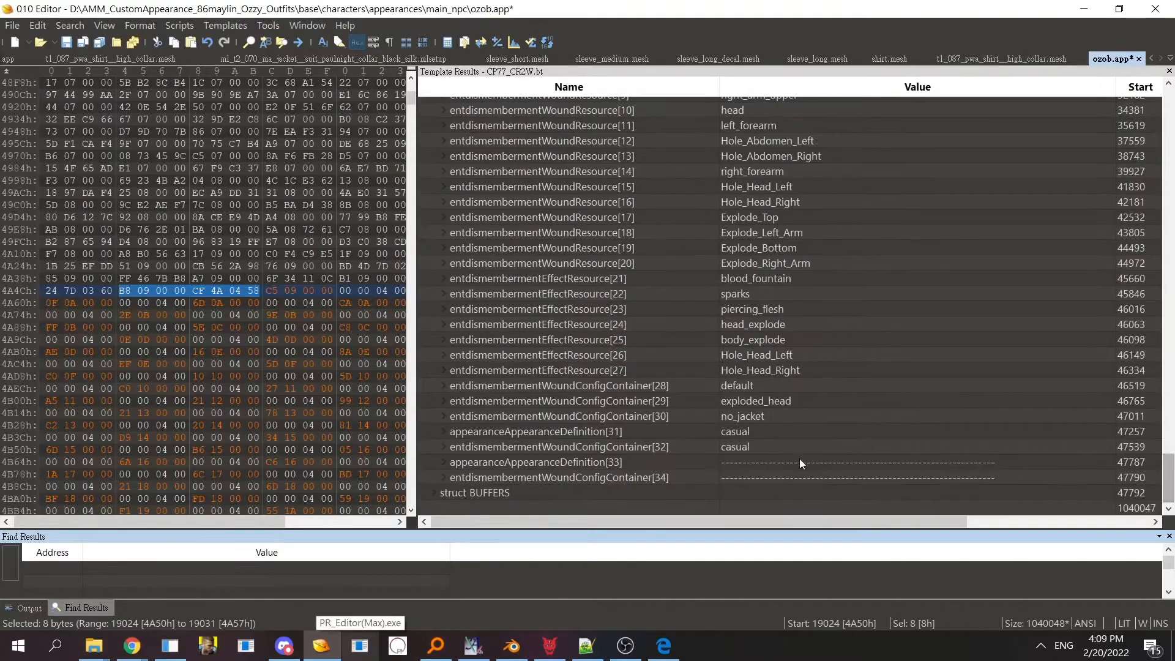
click(664, 646)
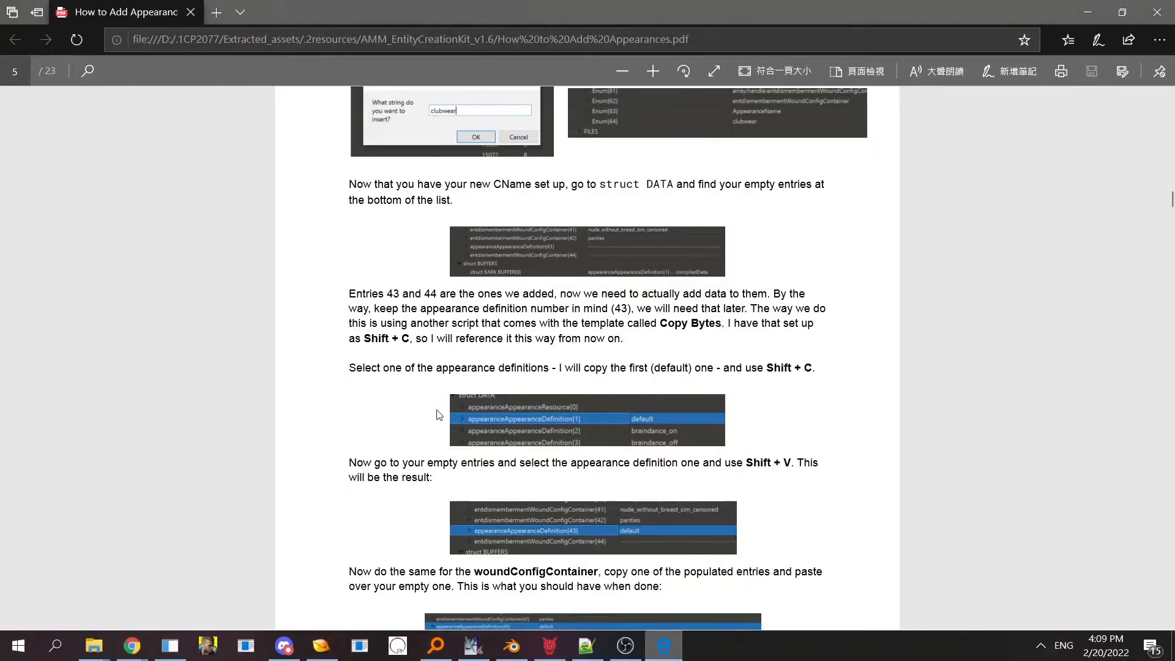
- Switch from the guide to 010 Editor and copy the bytes of appearanceAppearanceDefinition[1] (default) into the empty appearanceAppearanceDefinition[33]
scroll(427, 398, down, 1)
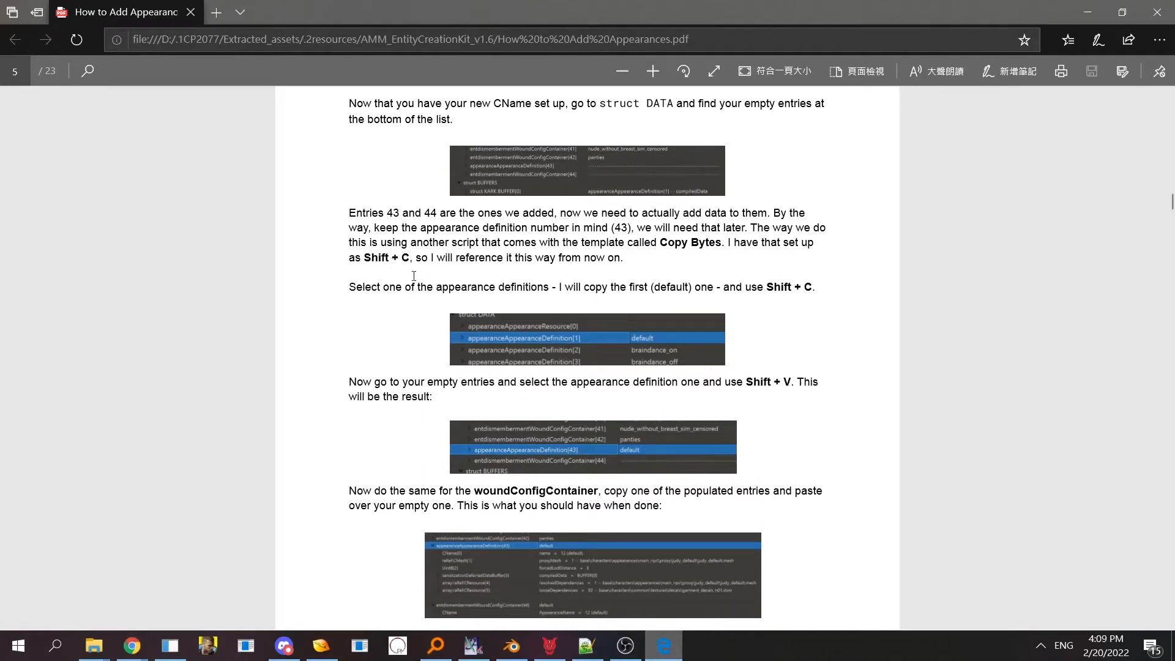
click(322, 646)
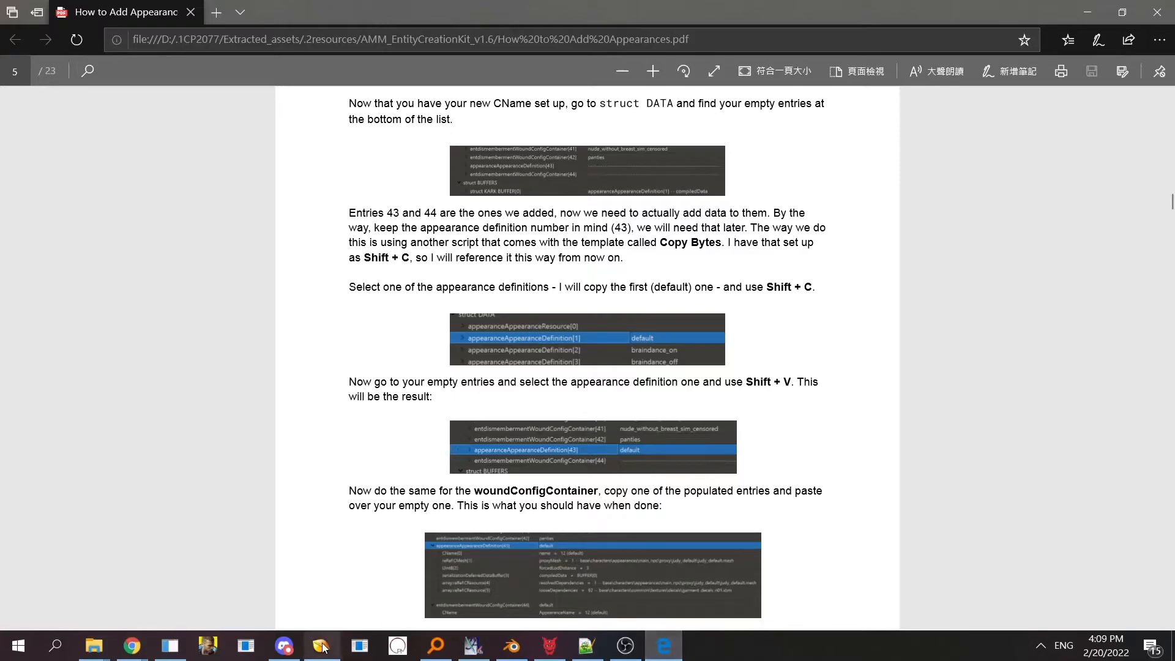
drag(1170, 478, 1170, 444)
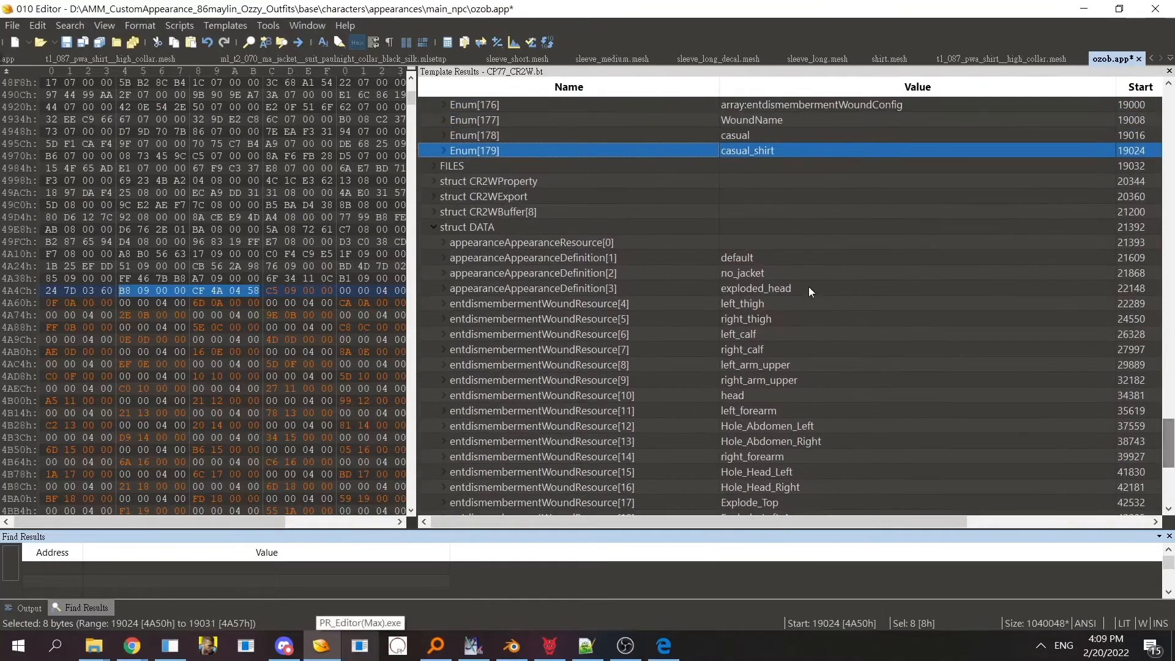
click(665, 262)
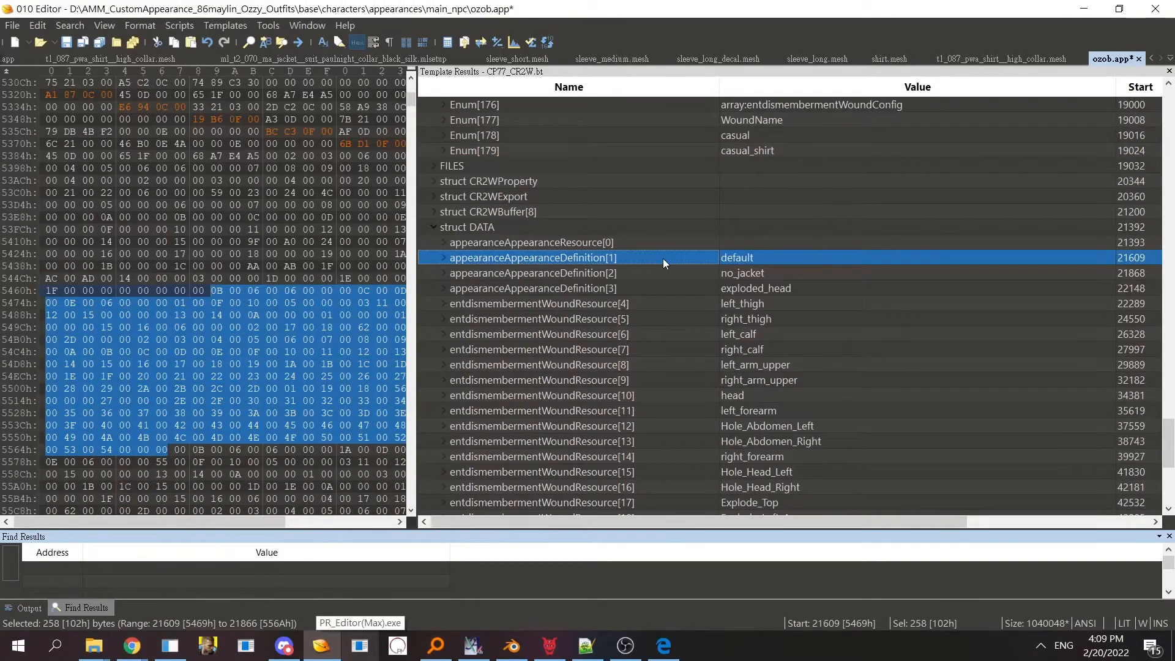
key(ctrl+shift+c)
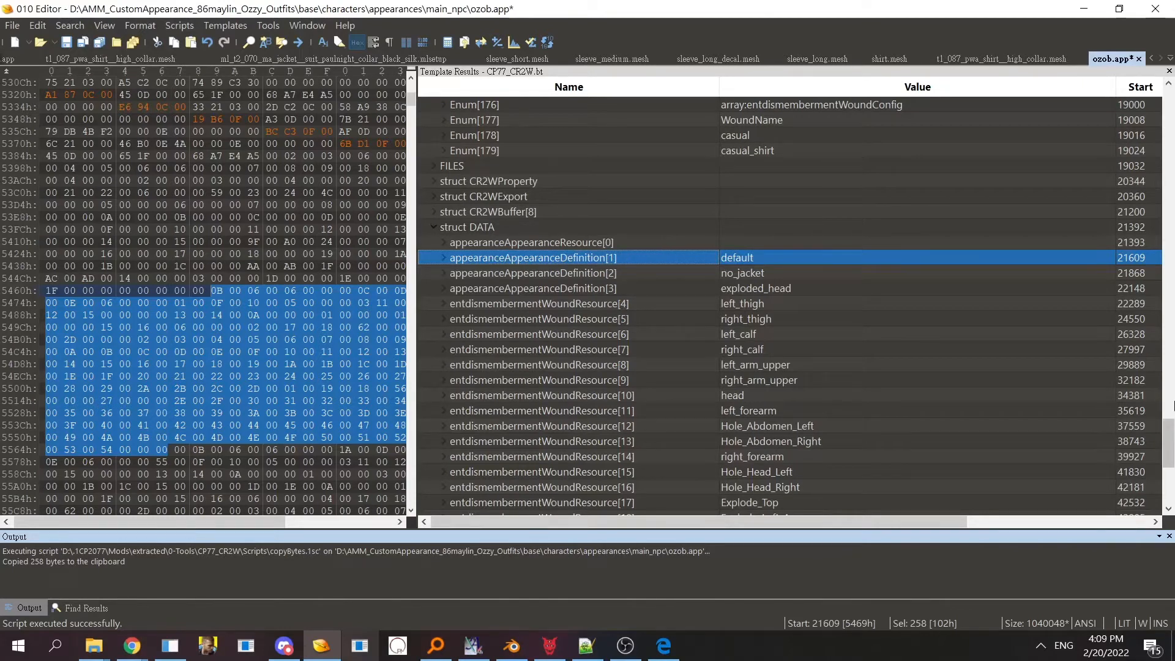
scroll(1169, 427, down, 6)
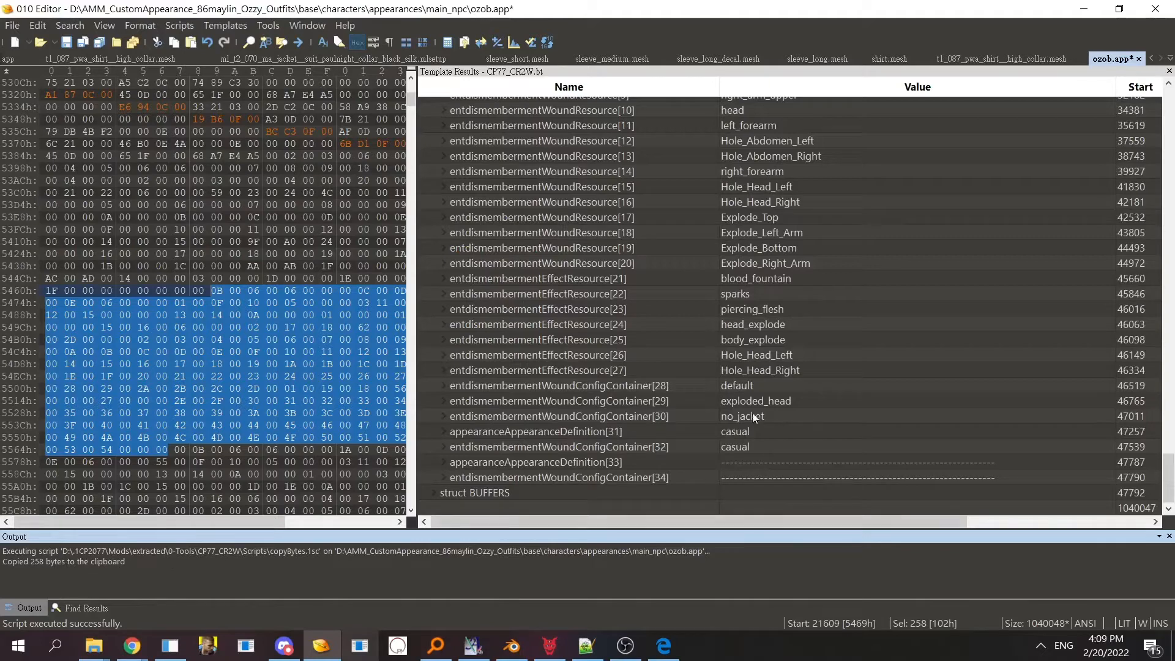
click(646, 464)
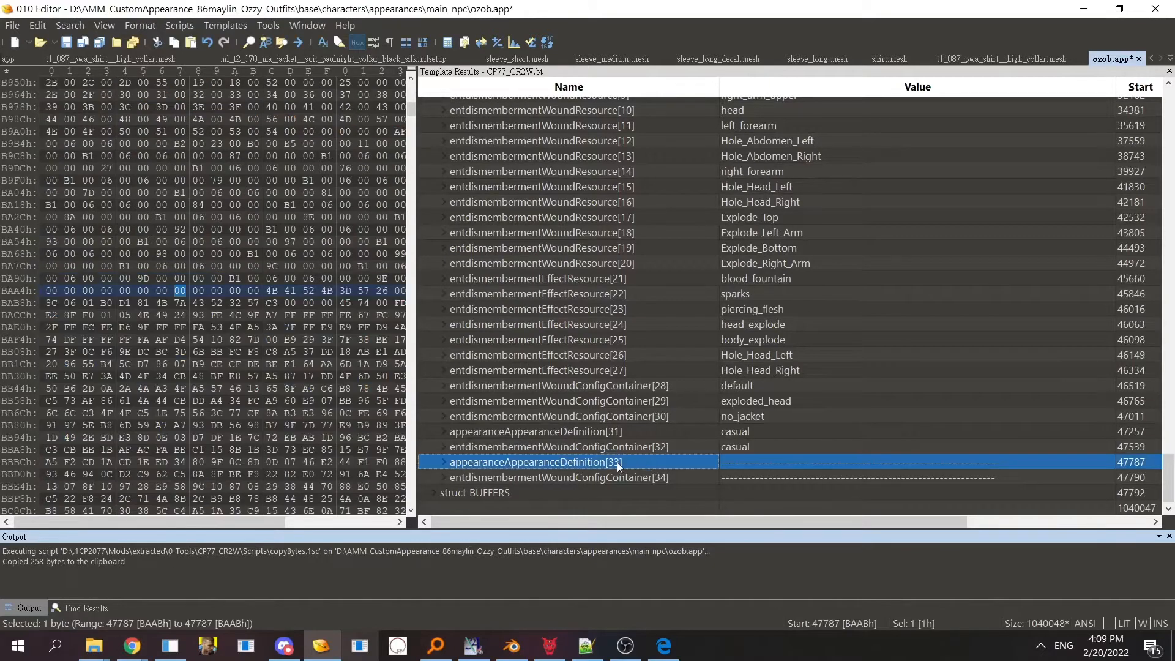
key(ctrl+shift+v)
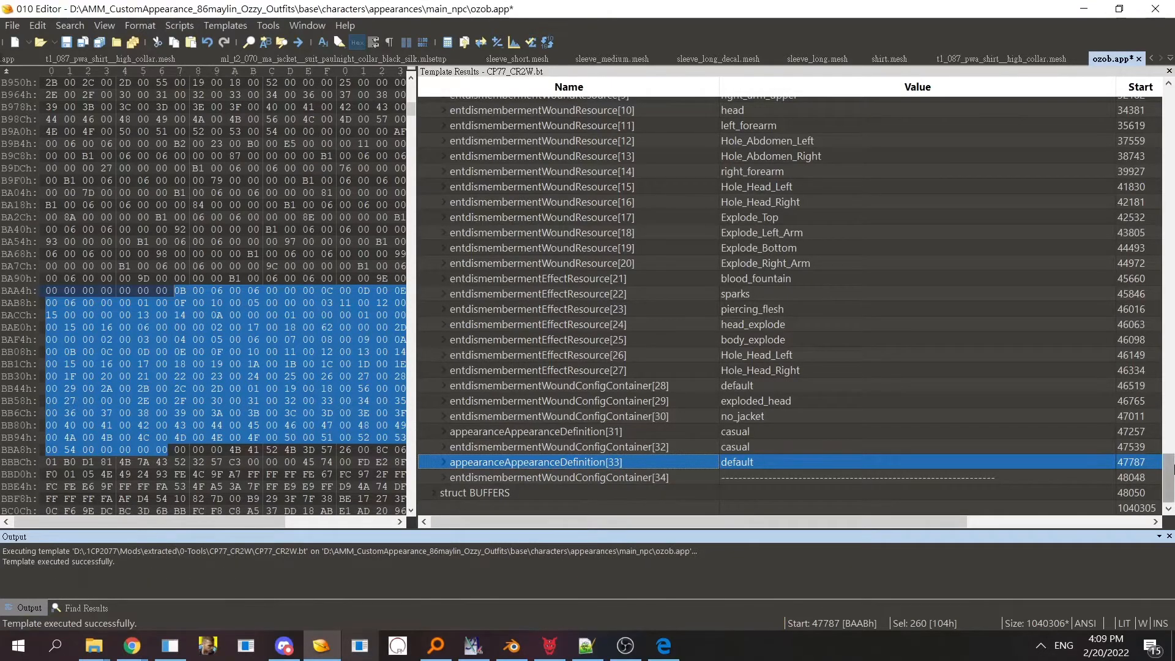
- Copy the bytes of entdismembermentWoundConfigContainer[28] (default) into the empty entdismembermentWoundConfigContainer[34]
mouse_move(1170, 469)
mouse_down()
mouse_move(1170, 419)
mouse_move(1170, 475)
mouse_up()
click(587, 387)
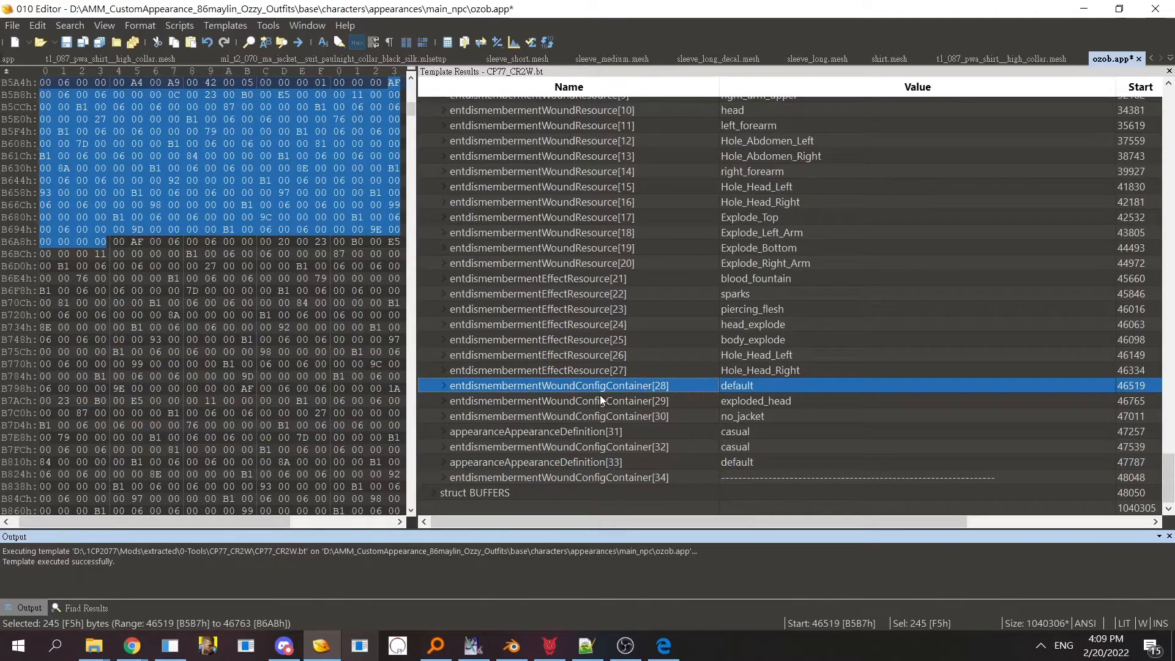
key(ctrl+shift+c)
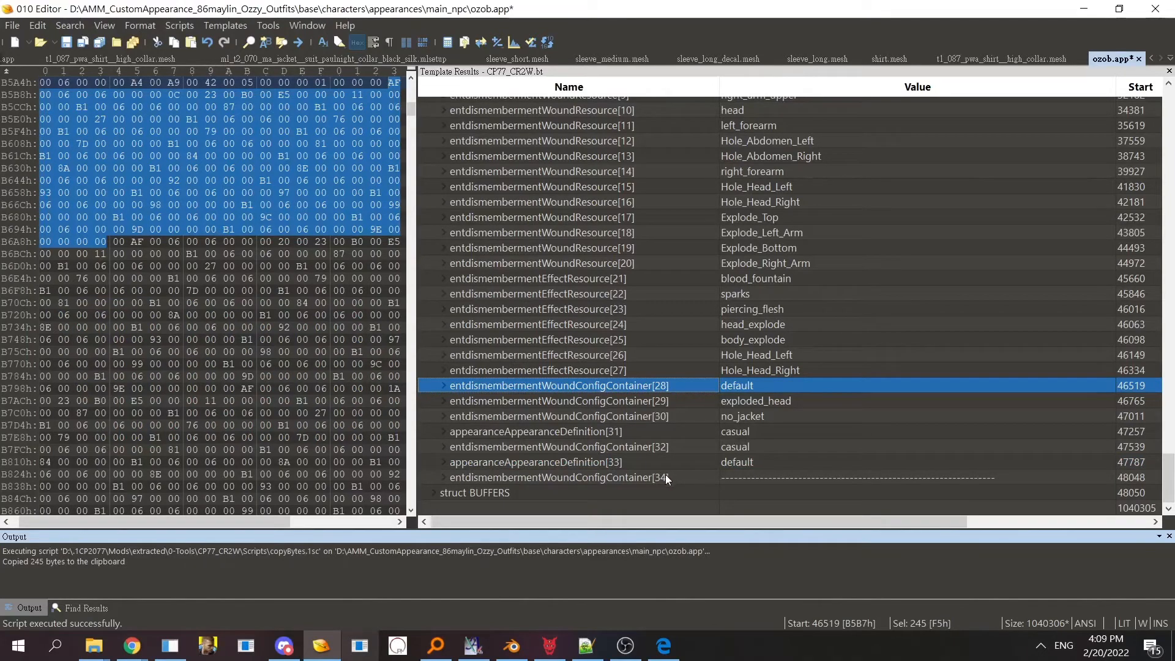
click(666, 476)
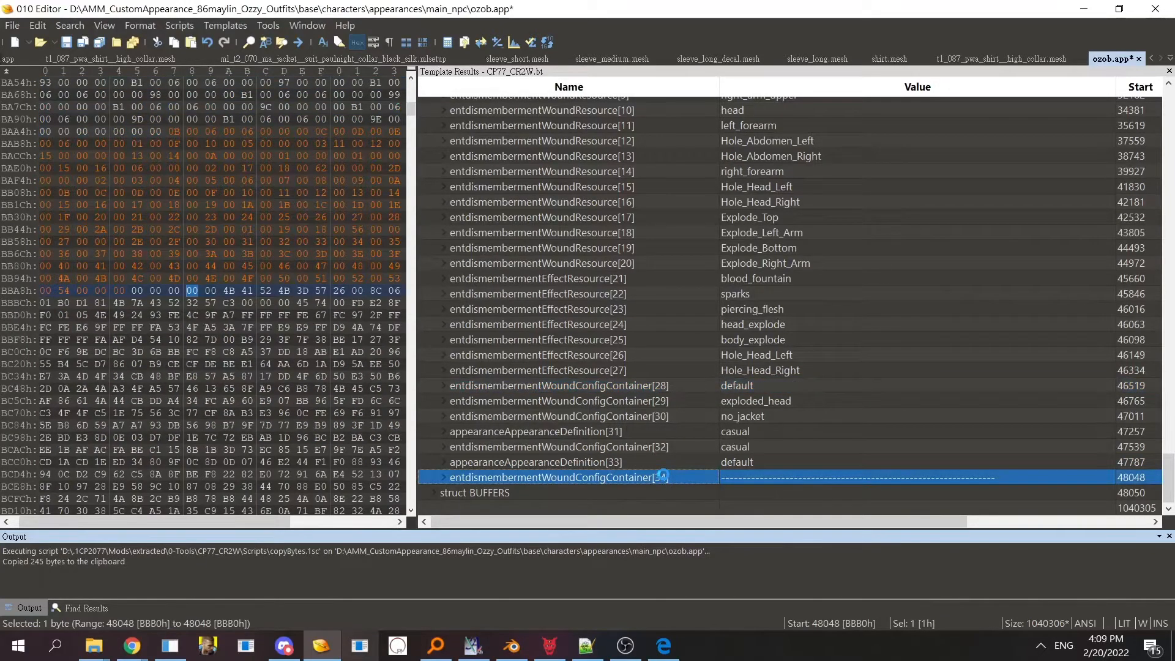
key(ctrl+shift+v)
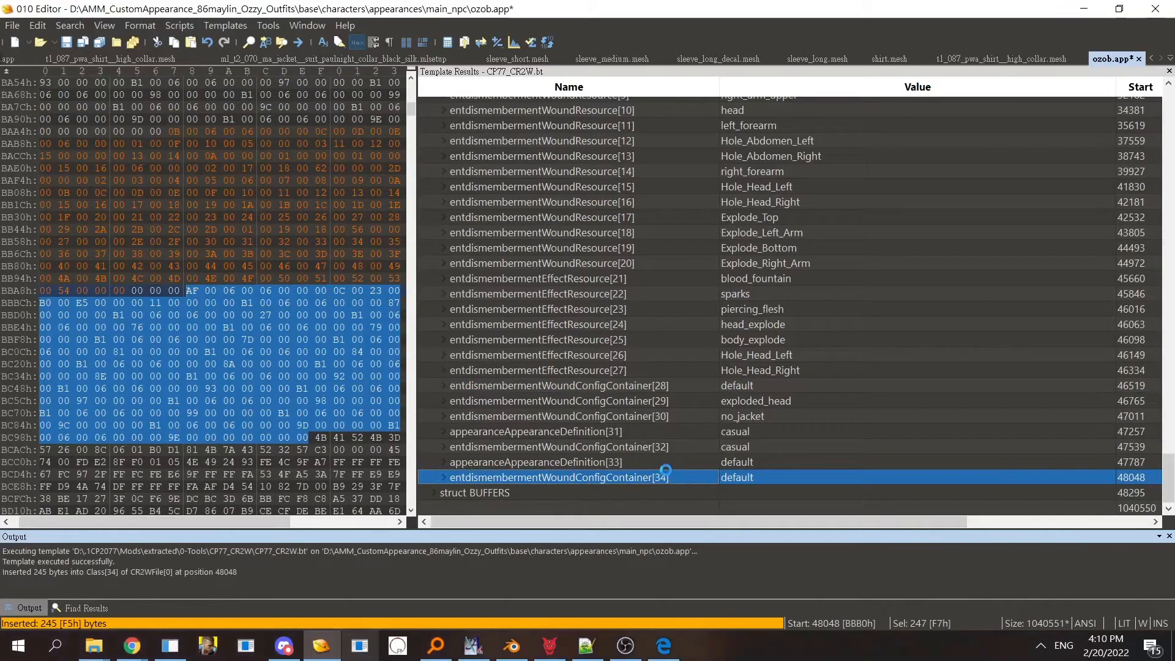
- Set the CName string index of appearanceAppearanceDefinition[33] to 179 (casual_shirt)
double_click(667, 461)
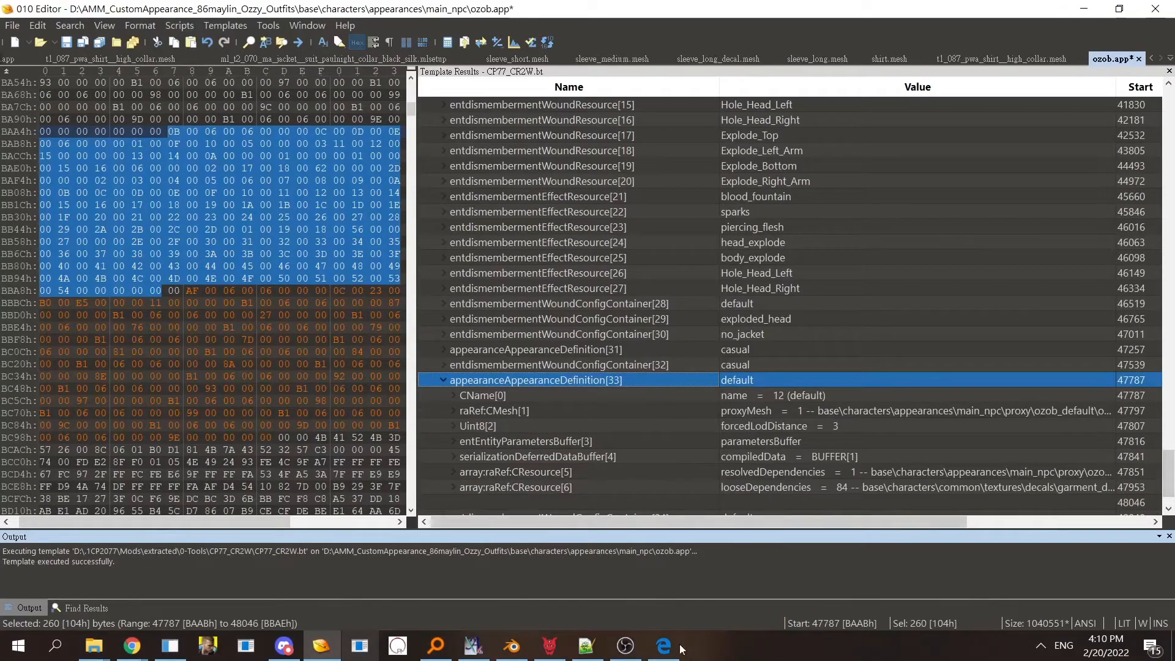
drag(1170, 456, 1170, 483)
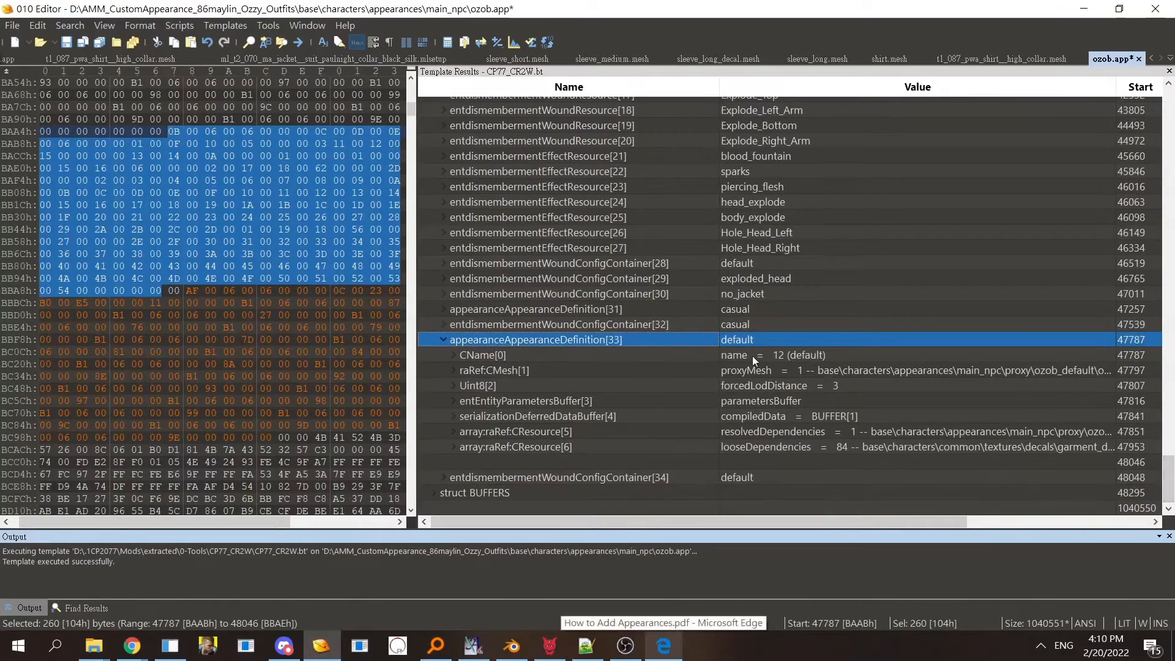
double_click(711, 356)
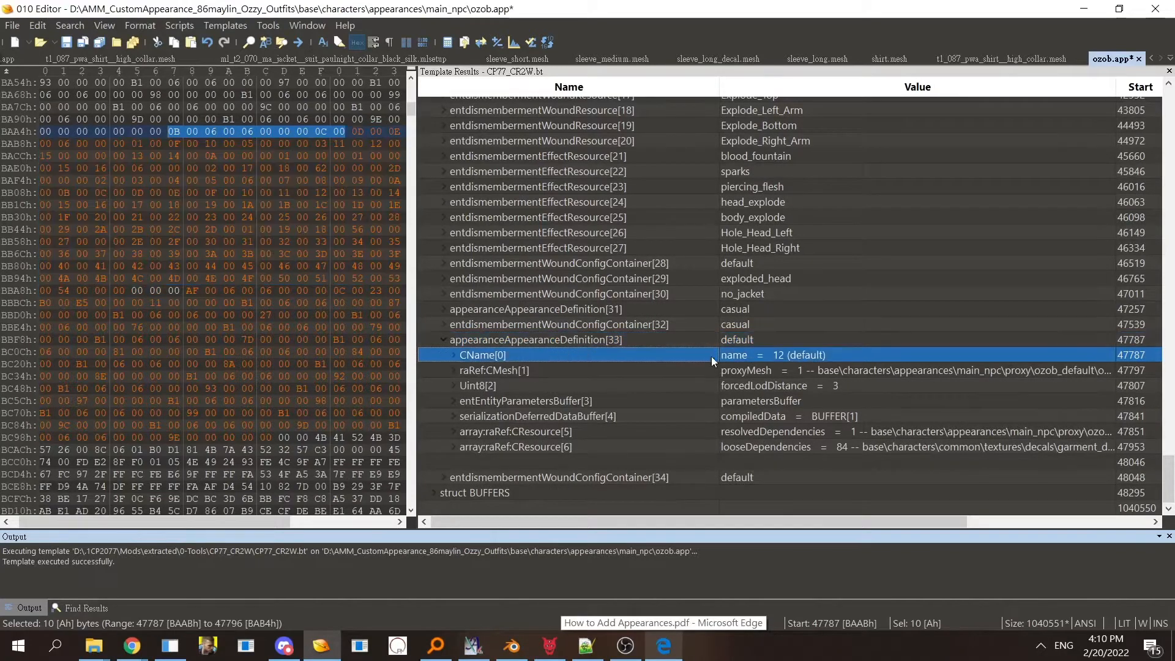
click(753, 376)
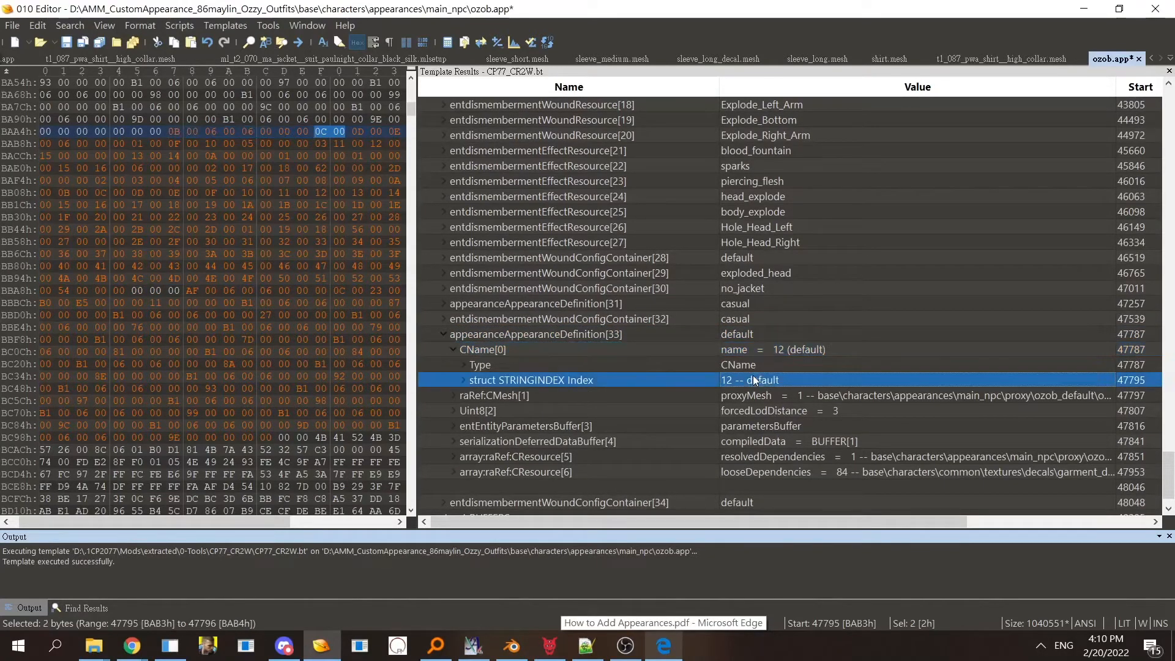
click(753, 375)
text(179)
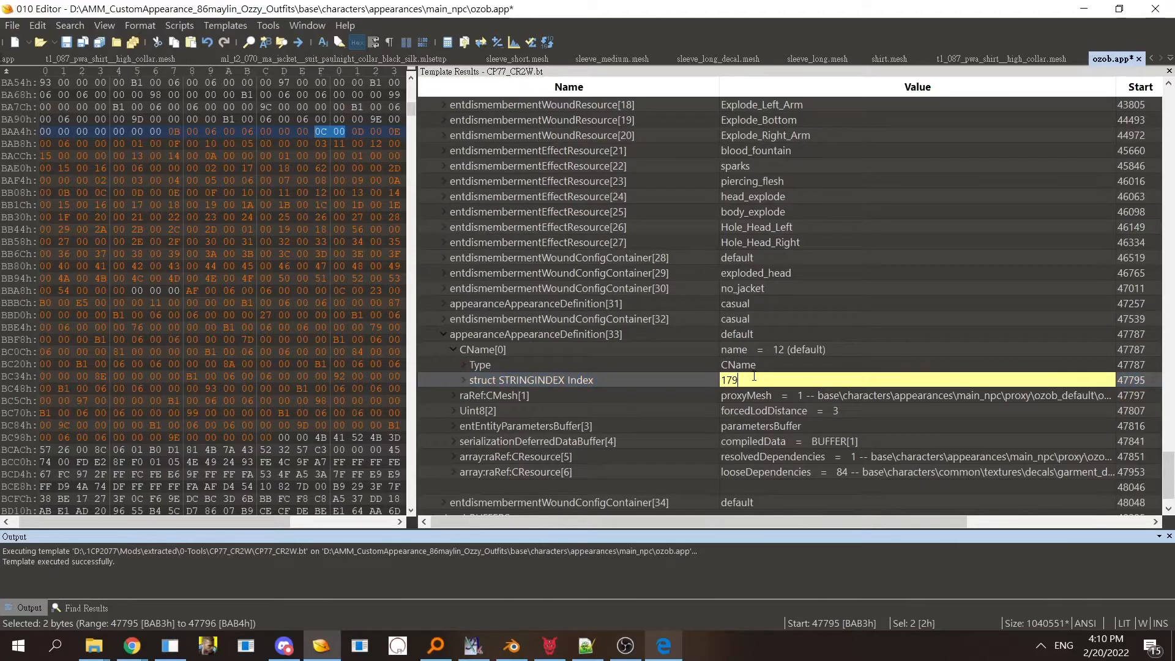
key(Return)
scroll(759, 434, down, 1)
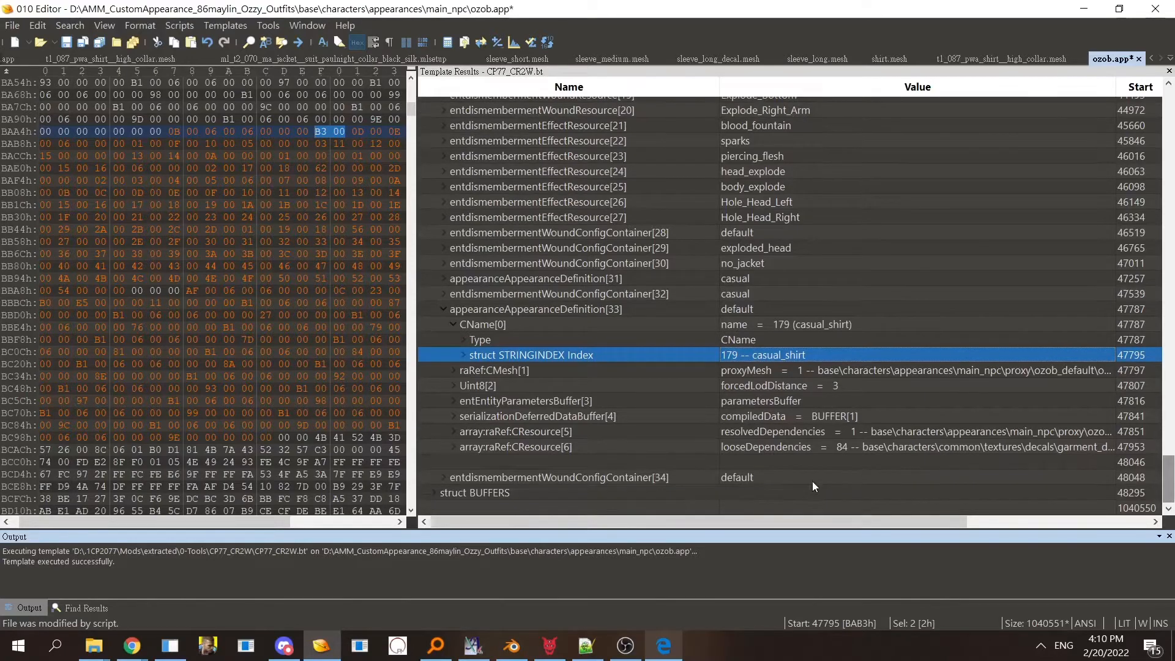
- Set the AppearanceName CName of entdismembermentWoundConfigContainer[34] to 179 (casual_shirt)
double_click(659, 476)
click(750, 473)
click(755, 475)
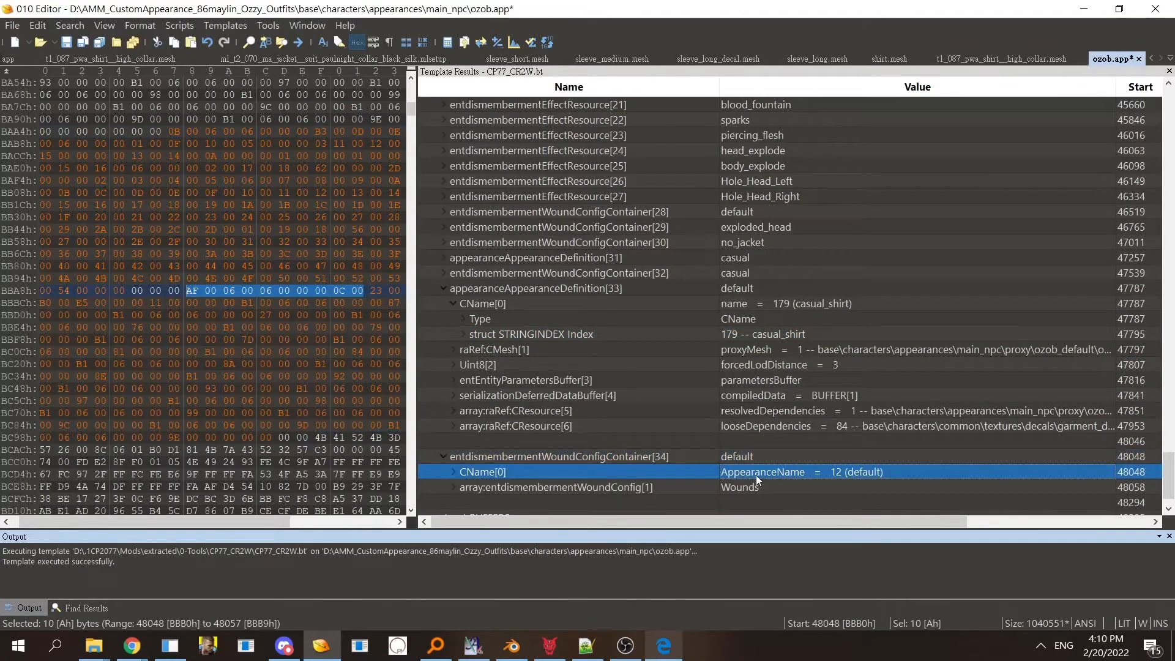
text(179)
key(Return)
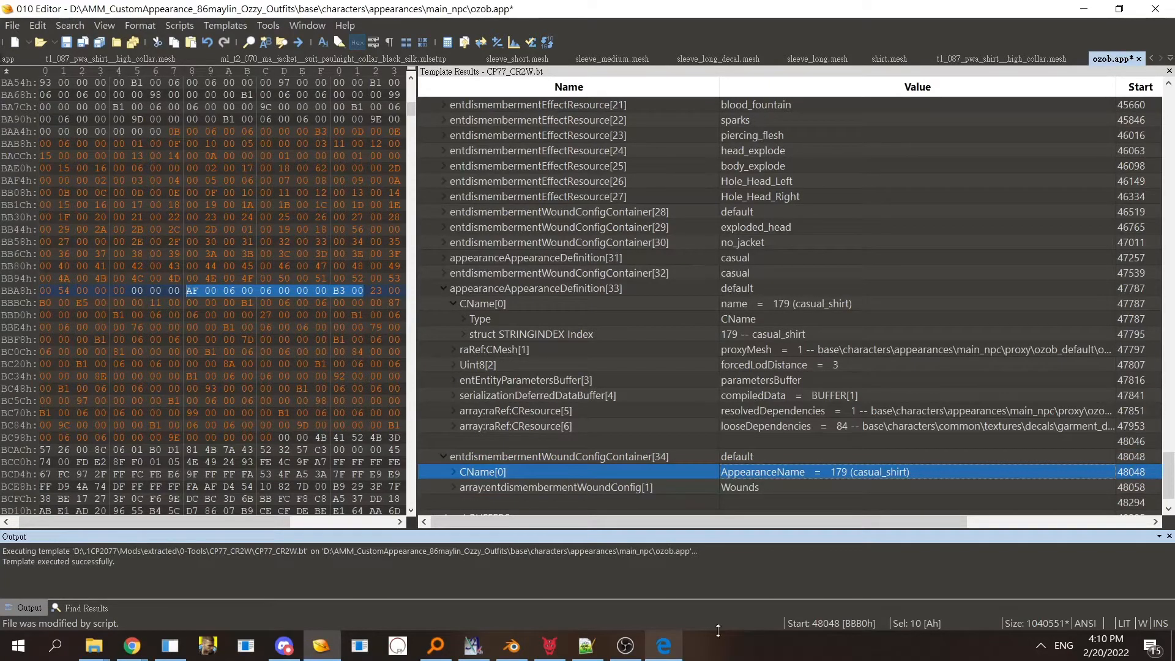
- Read in the PDF guide how to change the CName and buffer number of the copied entries, and return to 010 Editor
key(alt+Tab)
scroll(662, 435, down, 3)
scroll(662, 435, down, 5)
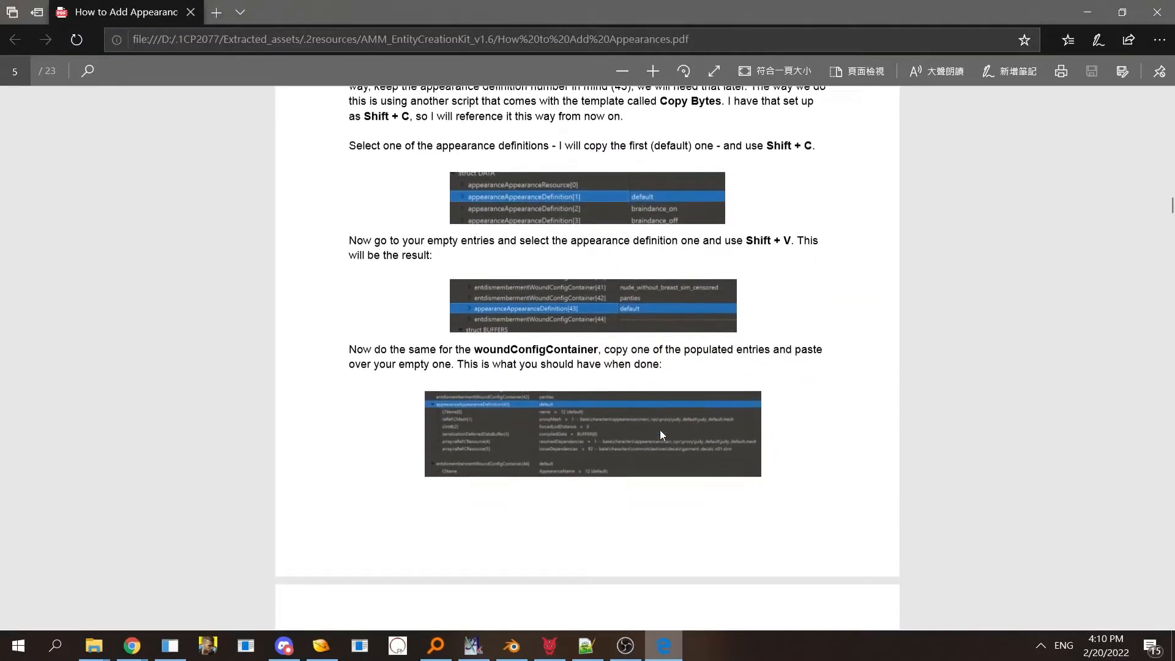
scroll(662, 435, down, 6)
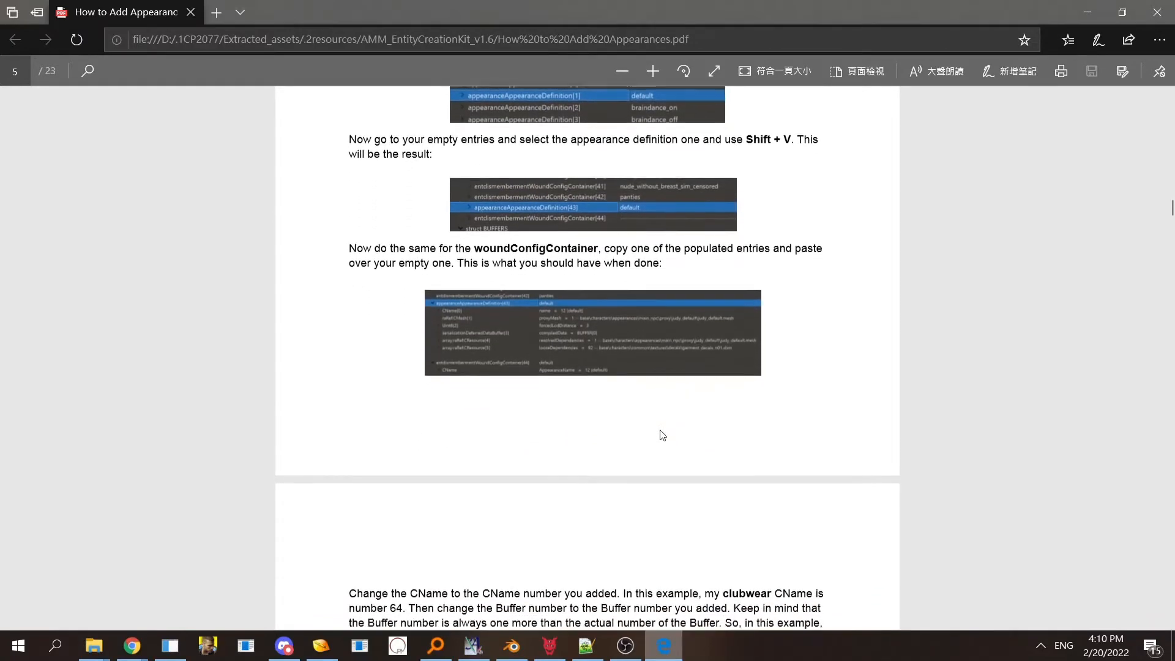
scroll(661, 435, down, 7)
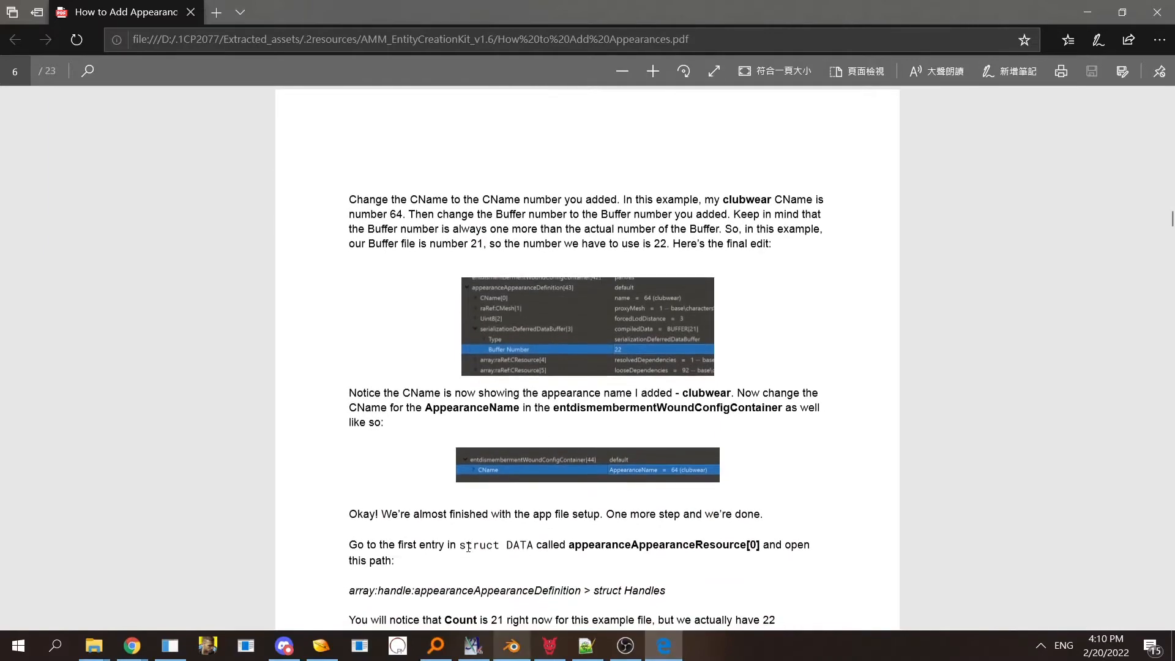
click(289, 646)
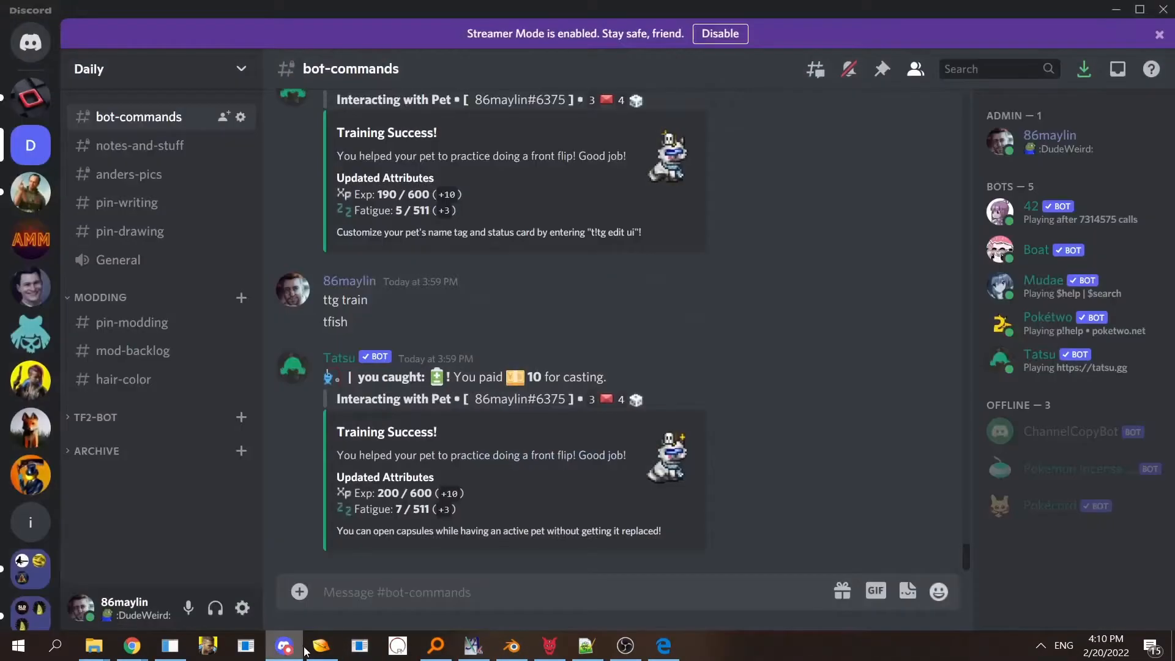
click(295, 648)
click(319, 647)
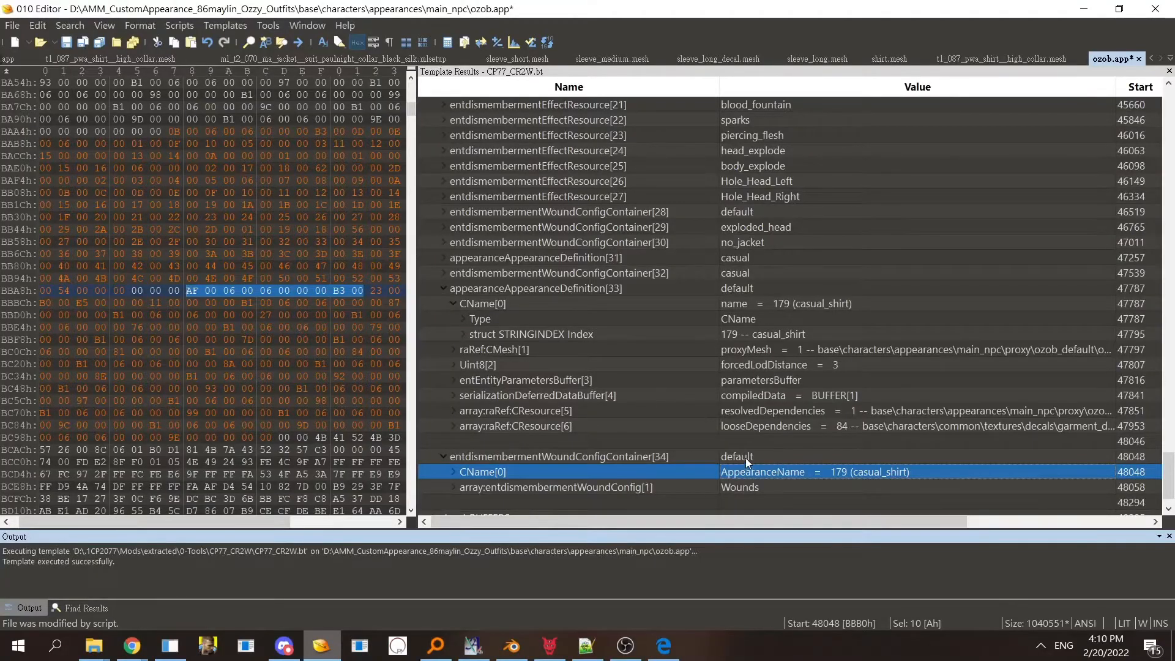
- Expand serializationDeferredDataBuffer[4] in appearanceAppearanceDefinition[33] and check the number of the last ozob.app buffer file in the main_npc folder
click(658, 457)
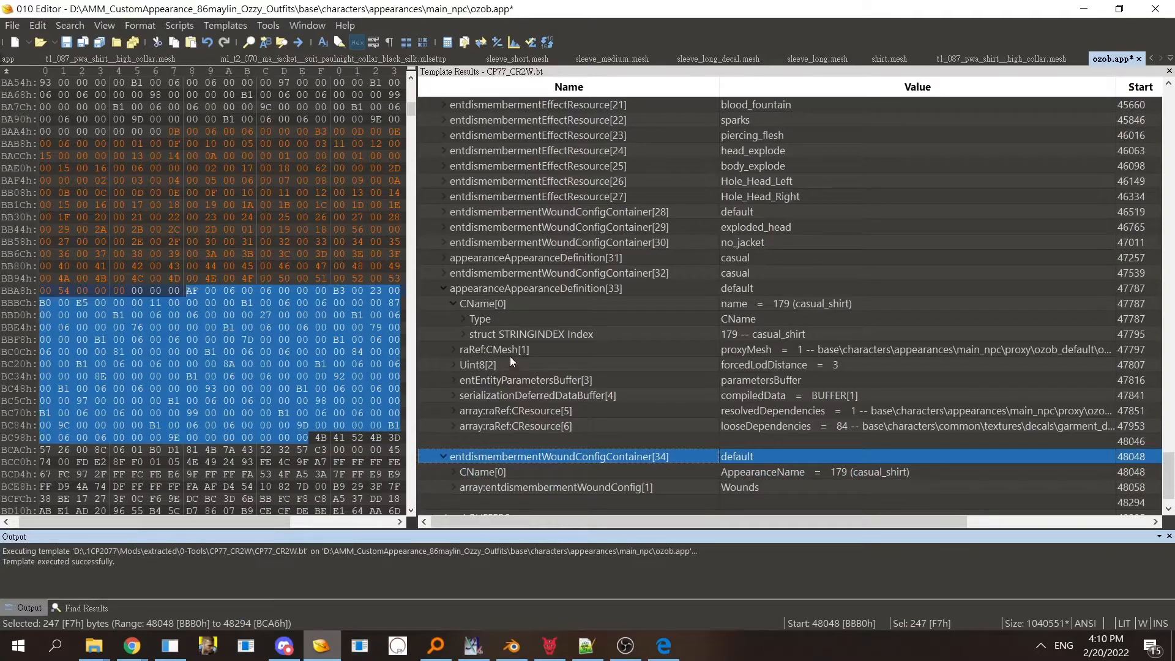
click(631, 392)
double_click(641, 393)
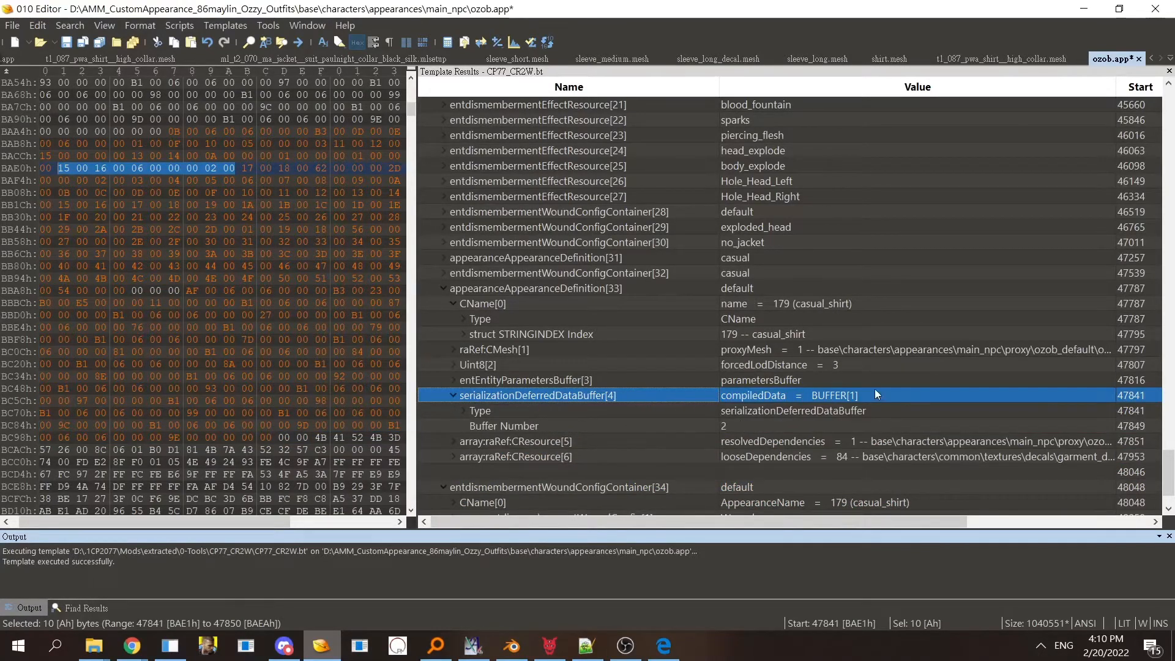
click(569, 426)
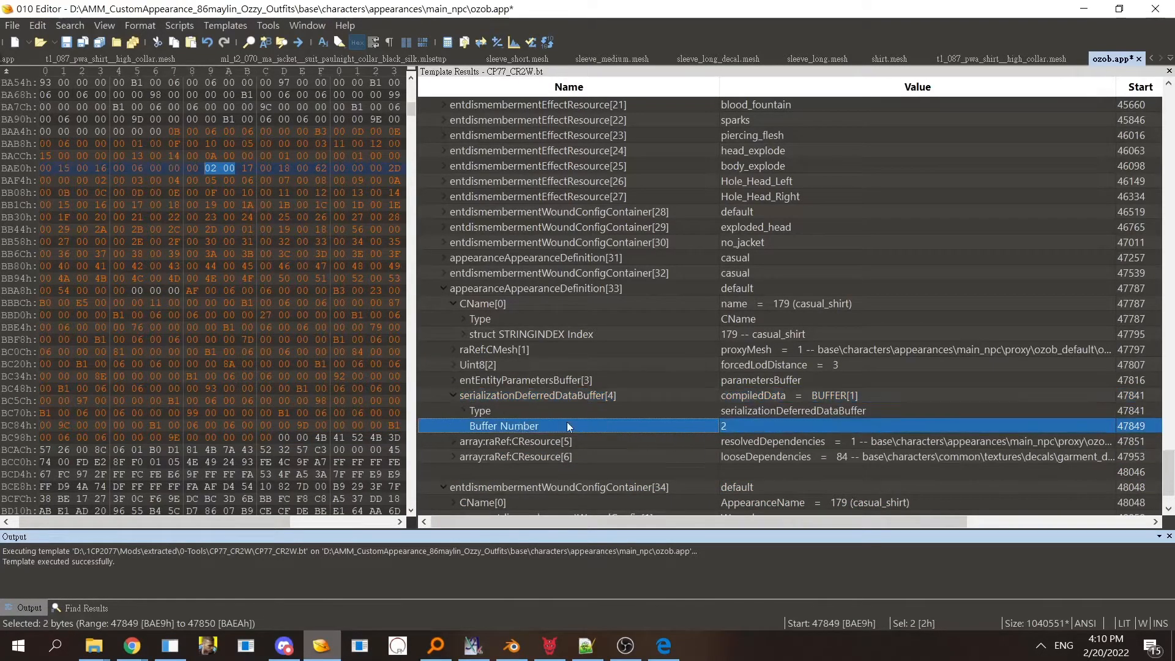
click(855, 397)
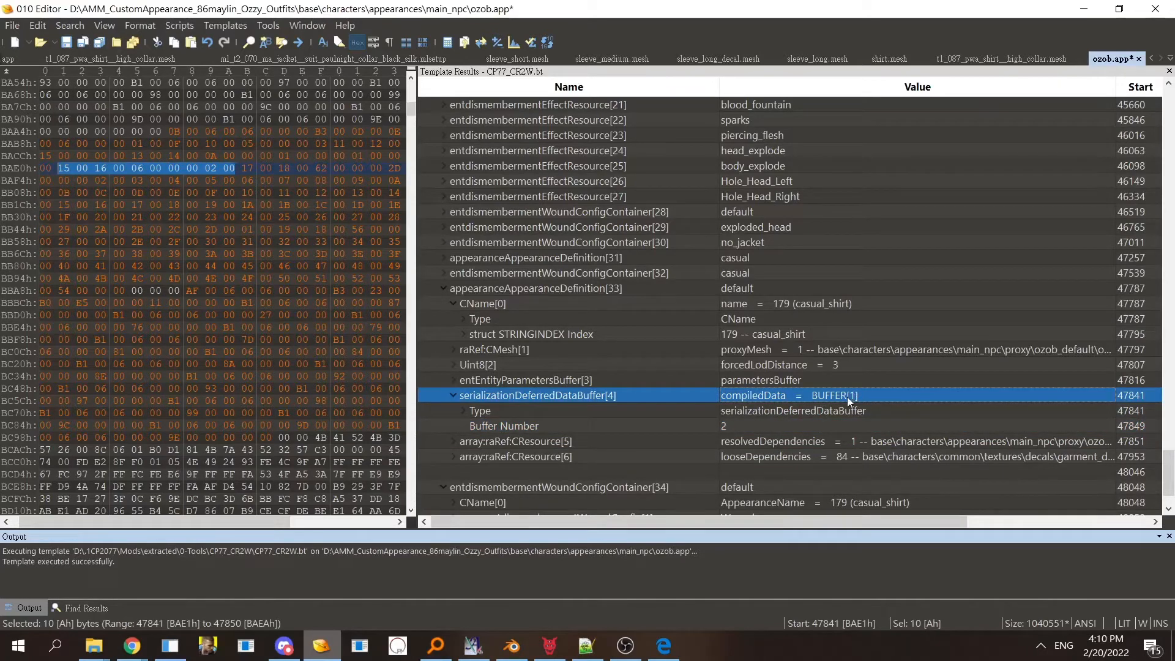
click(802, 426)
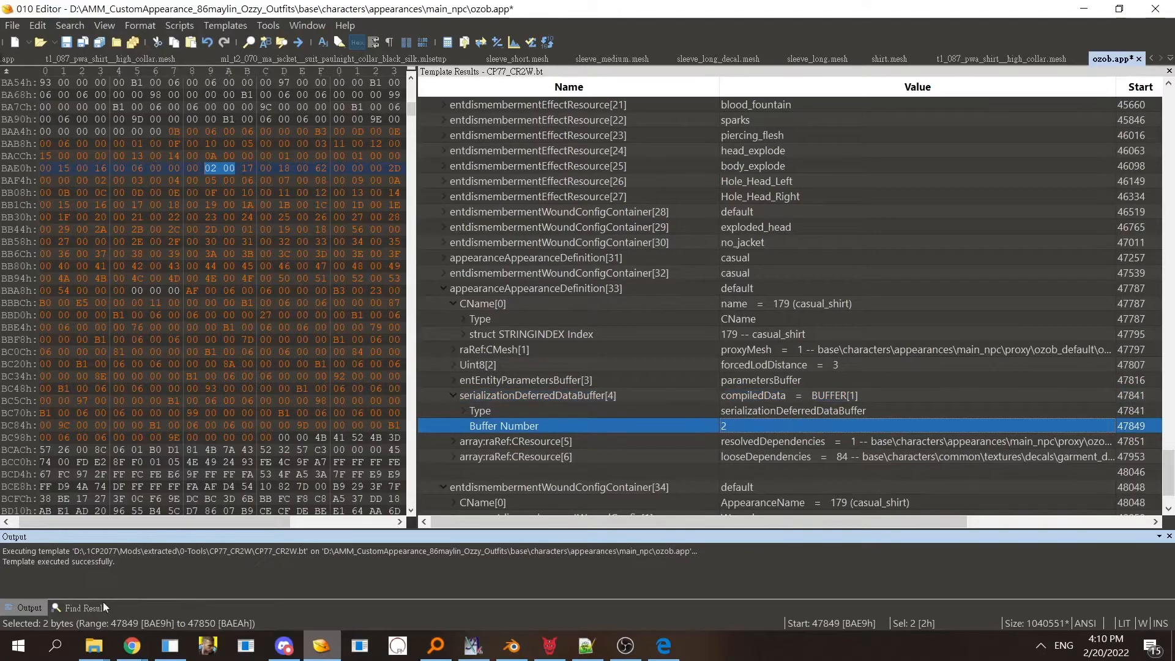
mouse_move(94, 646)
click(73, 582)
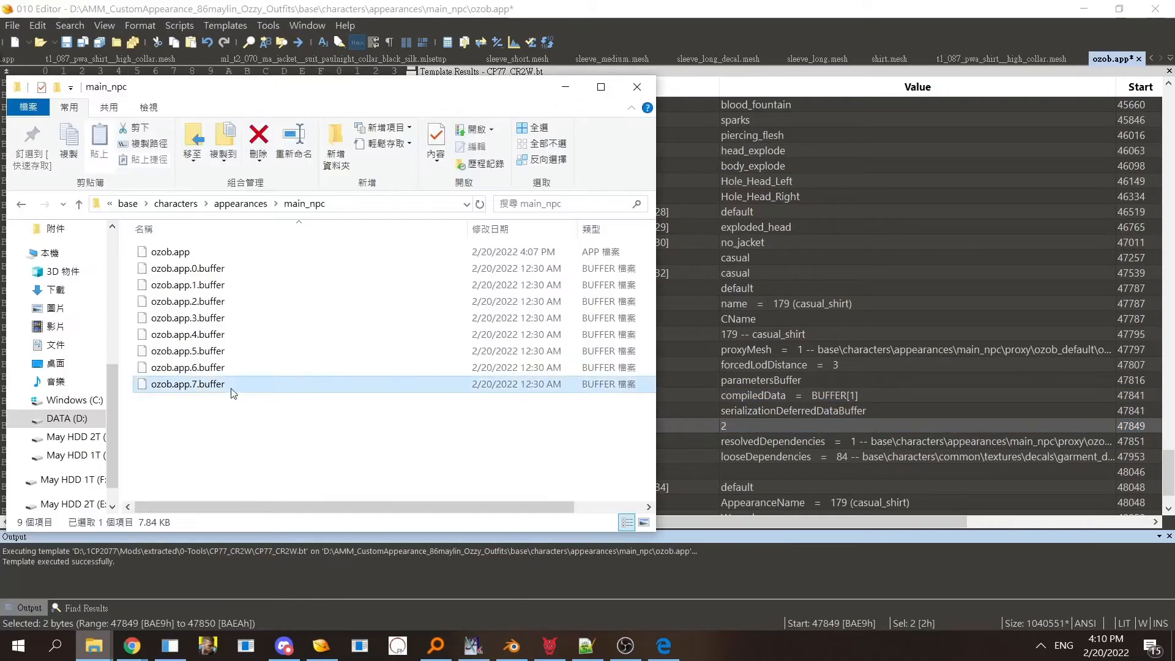
- Back in 010 Editor, set the Buffer Number of definition 33's serializationDeferredDataBuffer[4] to 8 and save ozob.app
click(806, 412)
click(751, 425)
click(751, 425)
text(8)
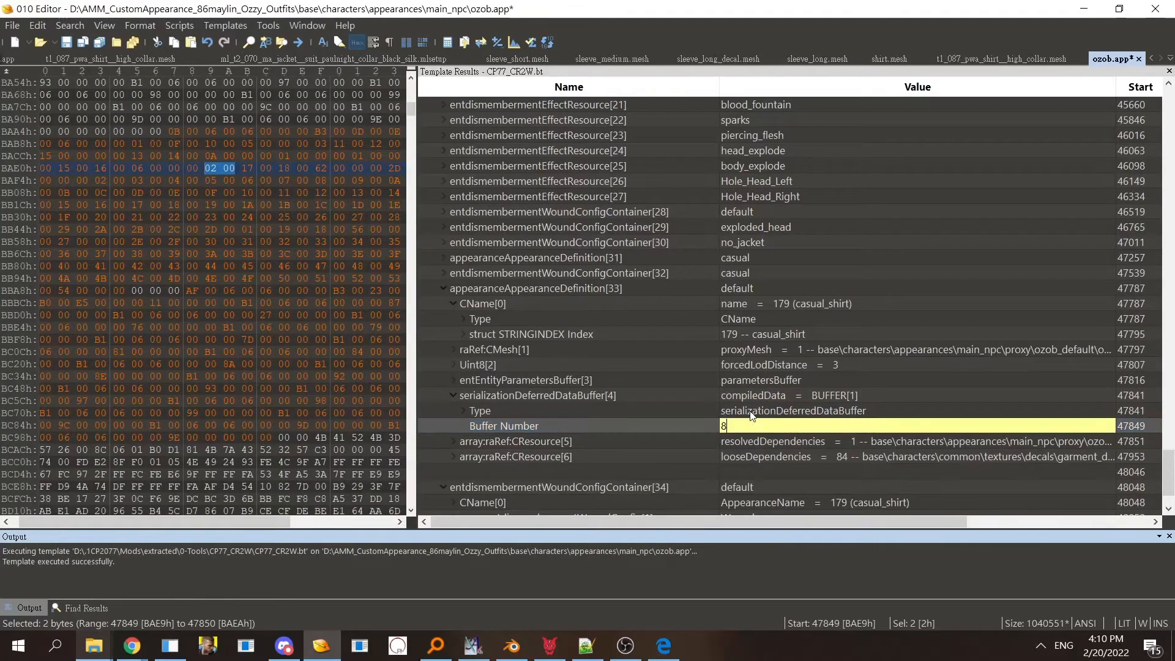
click(752, 413)
click(882, 397)
click(786, 414)
click(774, 422)
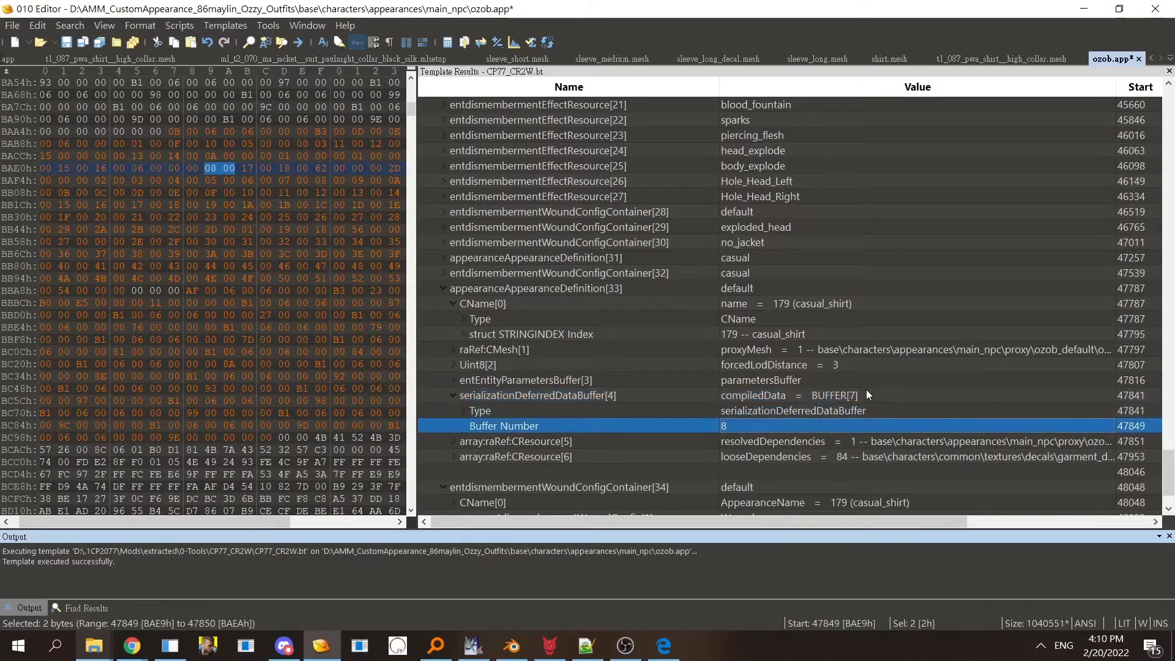
click(866, 393)
- Switch to the PDF guide and read how to update the Handles count in appearanceAppearanceResource[0]
mouse_move(664, 645)
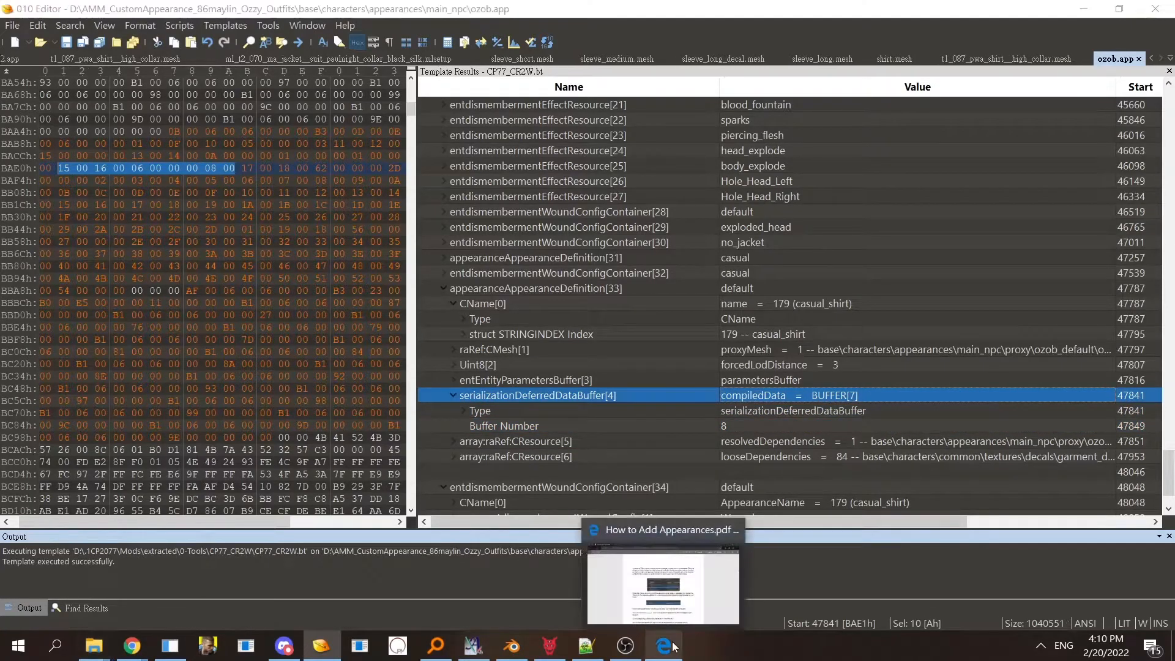
click(674, 581)
scroll(701, 416, down, 4)
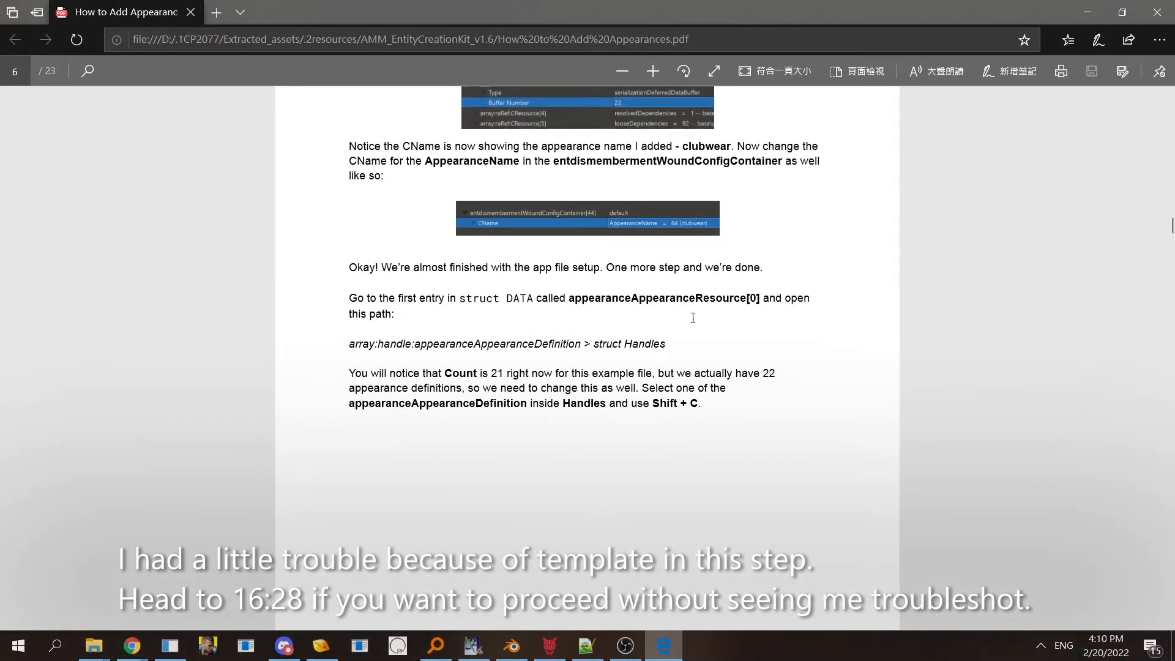
- Return to 010 Editor and expand array:handle:appearanceAppearanceDefinition[2] inside appearanceAppearanceResource[0] in ozob.app's struct DATA
drag(682, 323, 536, 309)
click(583, 306)
click(319, 647)
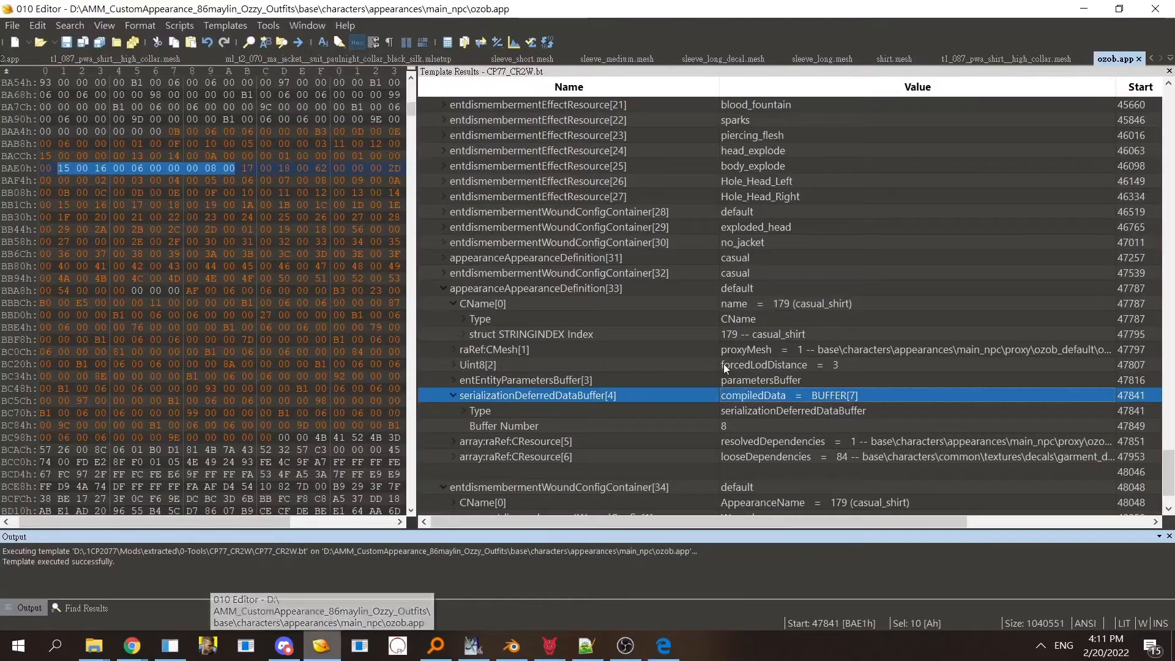
click(443, 290)
scroll(685, 393, up, 8)
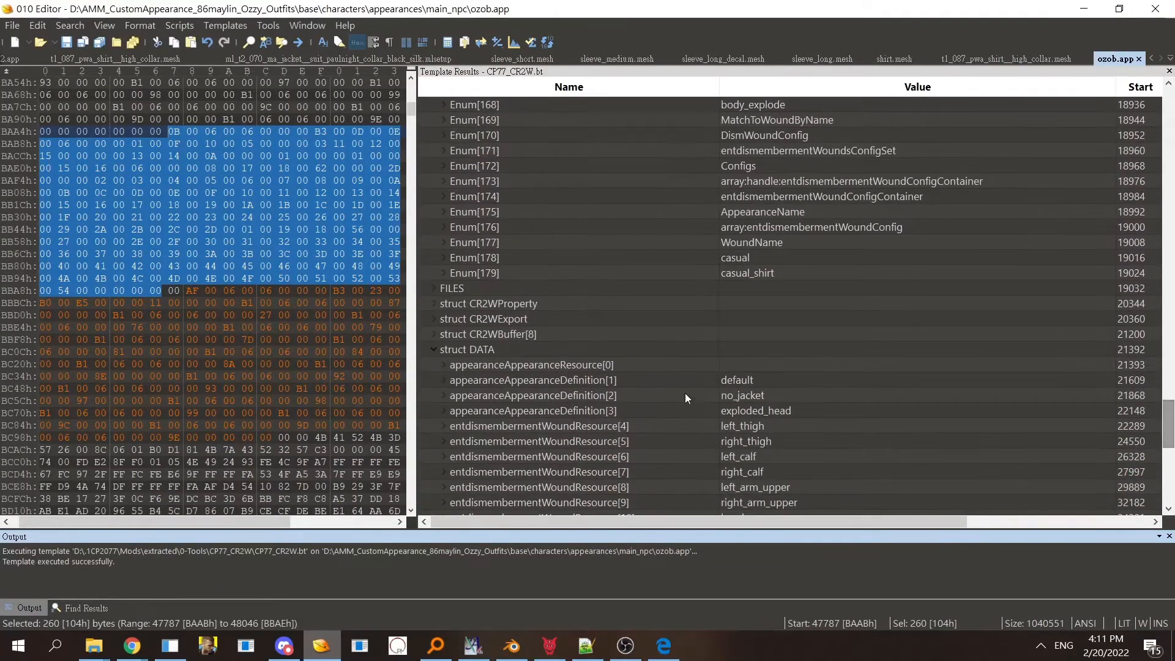
click(632, 366)
double_click(571, 370)
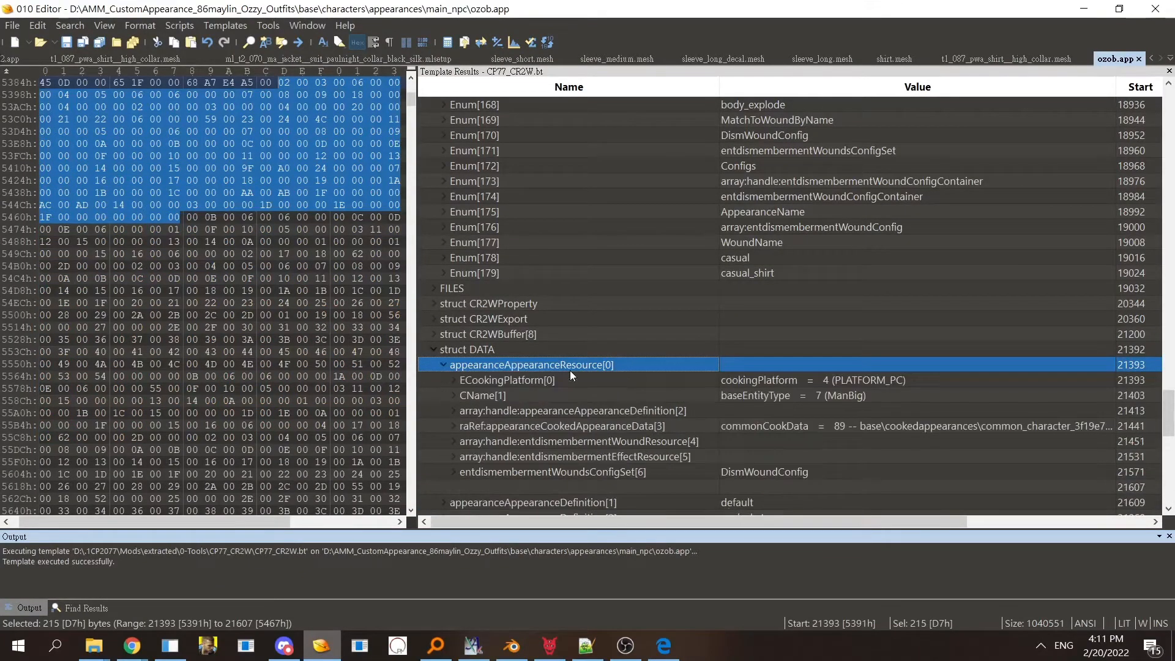
double_click(609, 411)
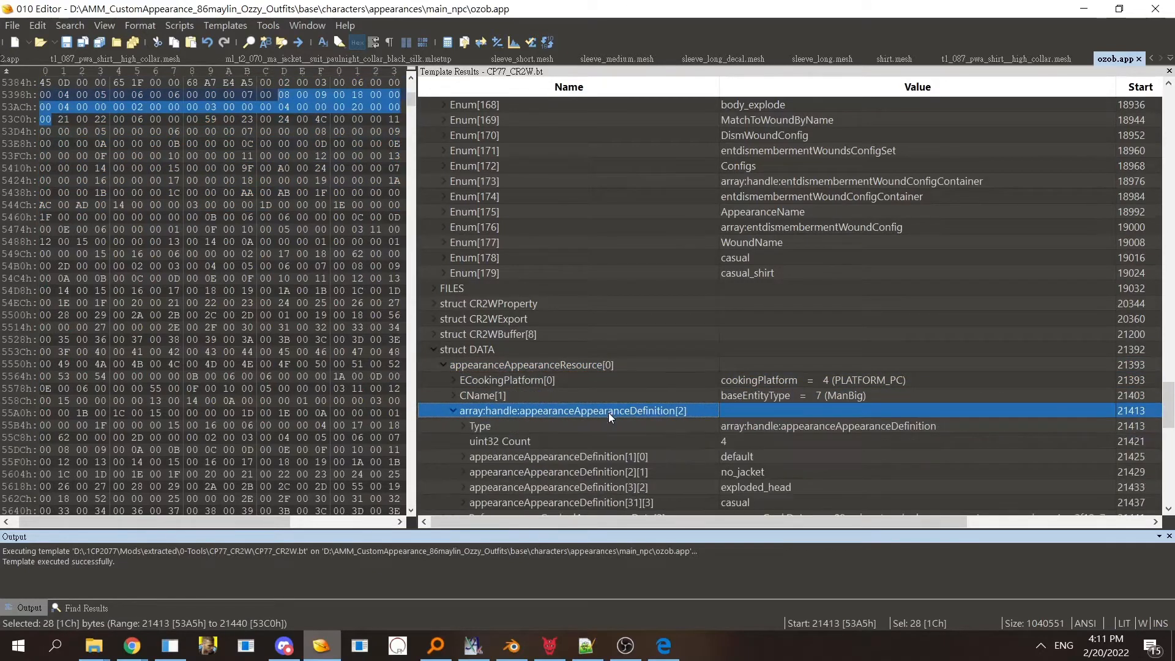
drag(1169, 409, 1168, 431)
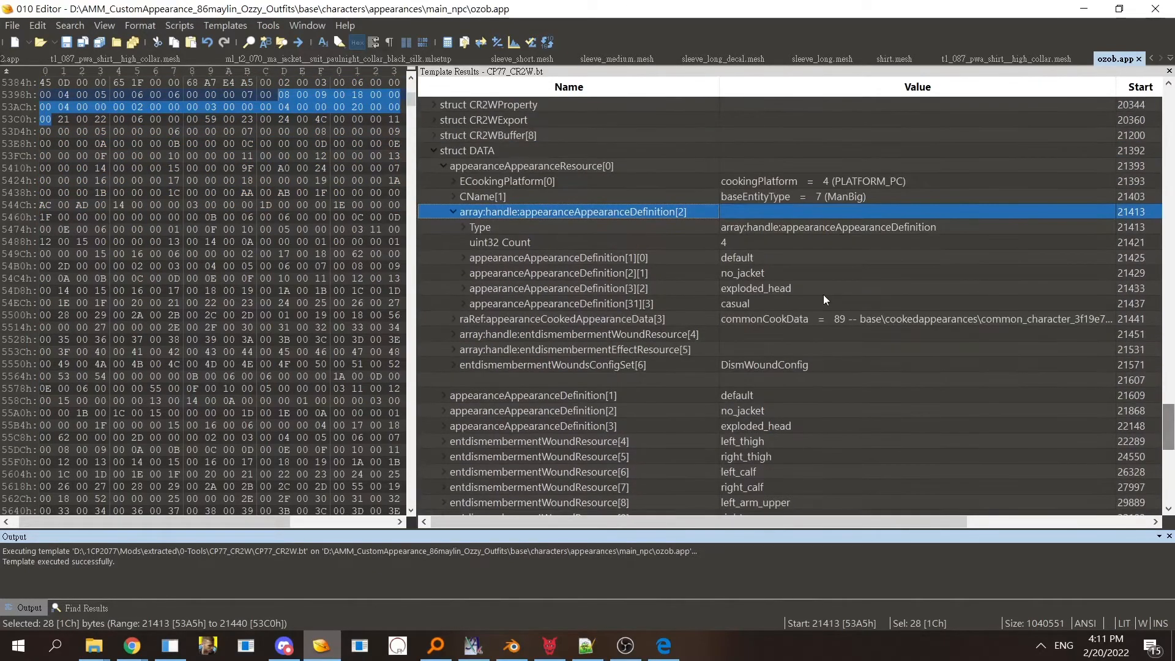
click(765, 294)
click(682, 300)
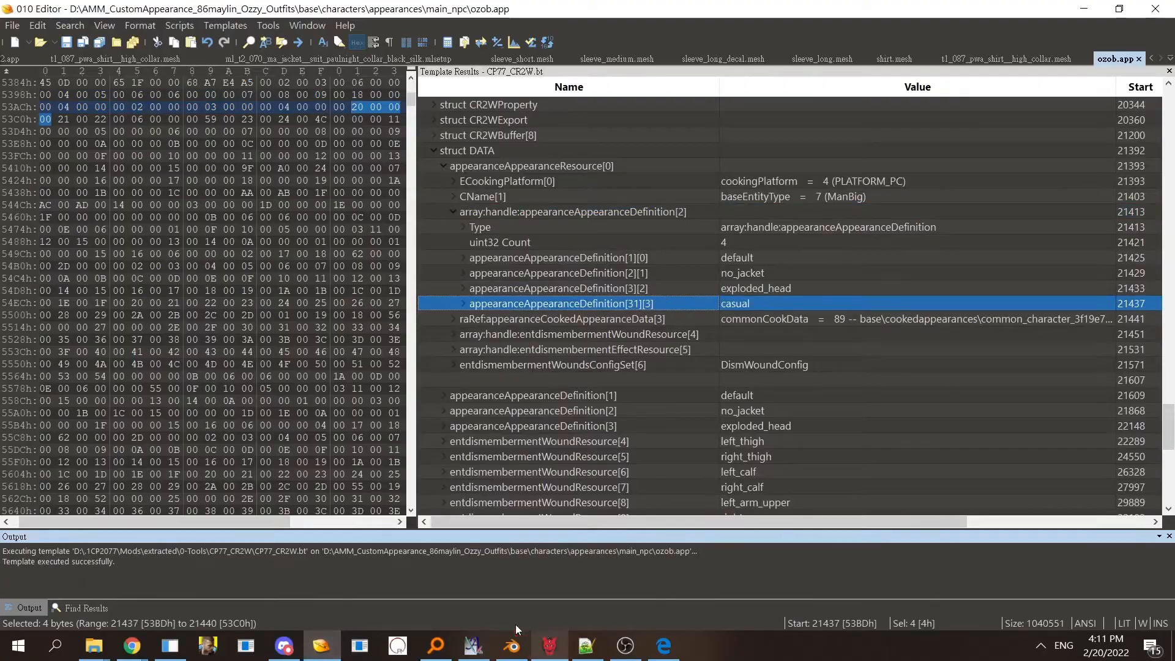
- Read in the PDF guide how to copy a handle entry and insert it at the last entry of Handles
click(664, 646)
scroll(623, 449, down, 2)
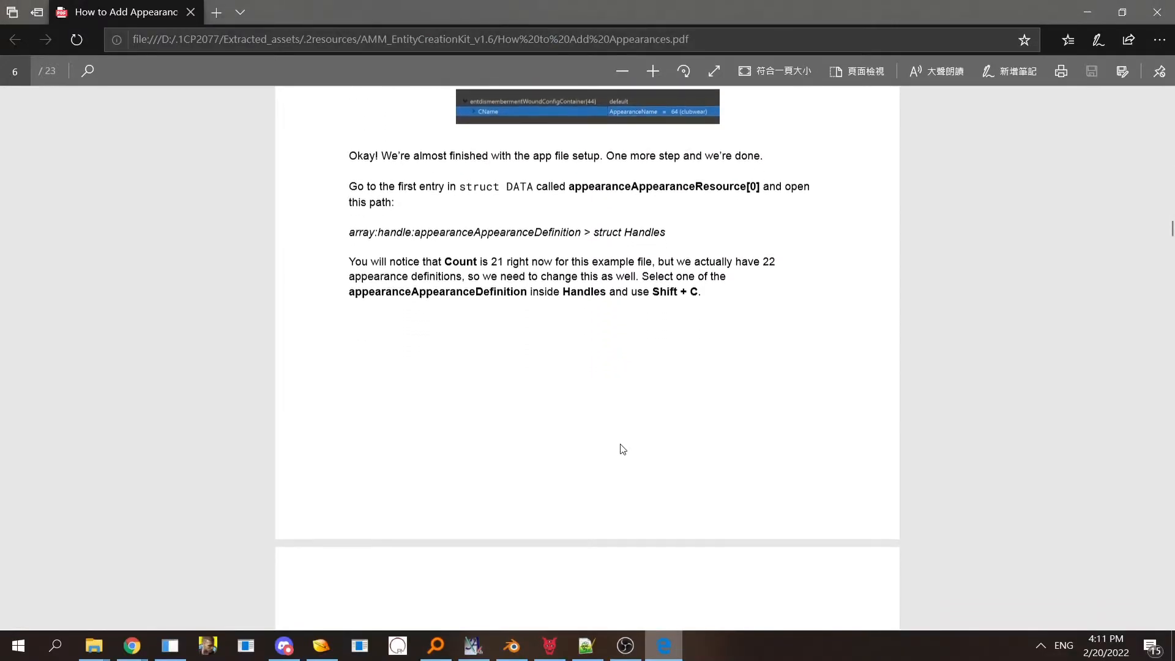
scroll(623, 449, down, 1)
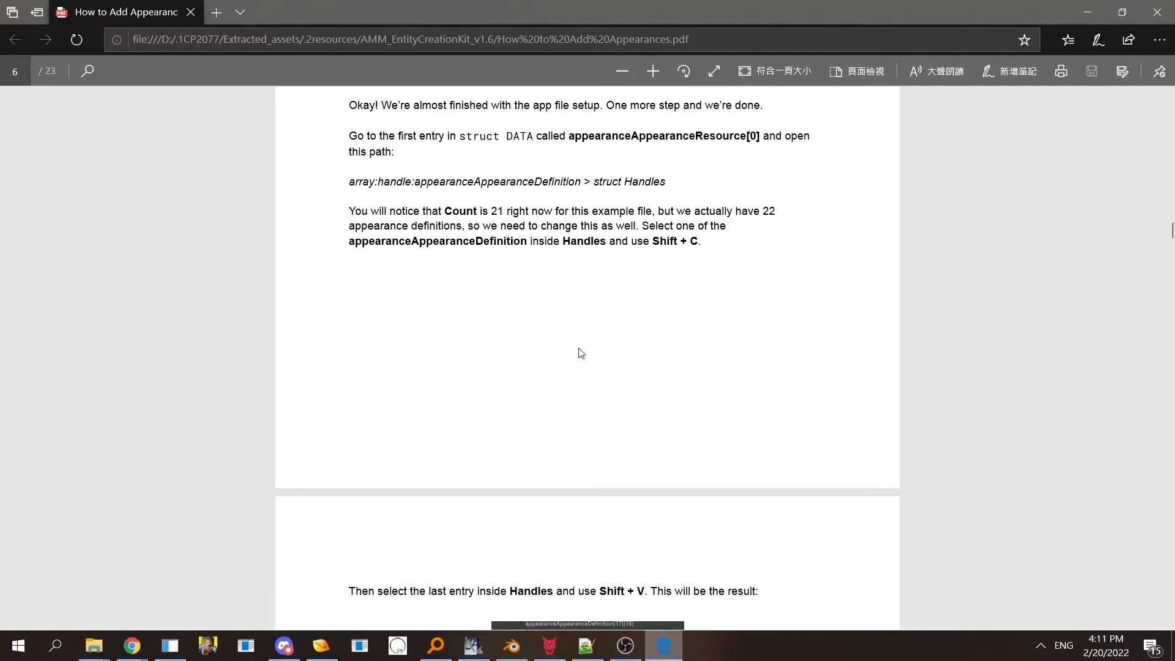
scroll(581, 353, down, 3)
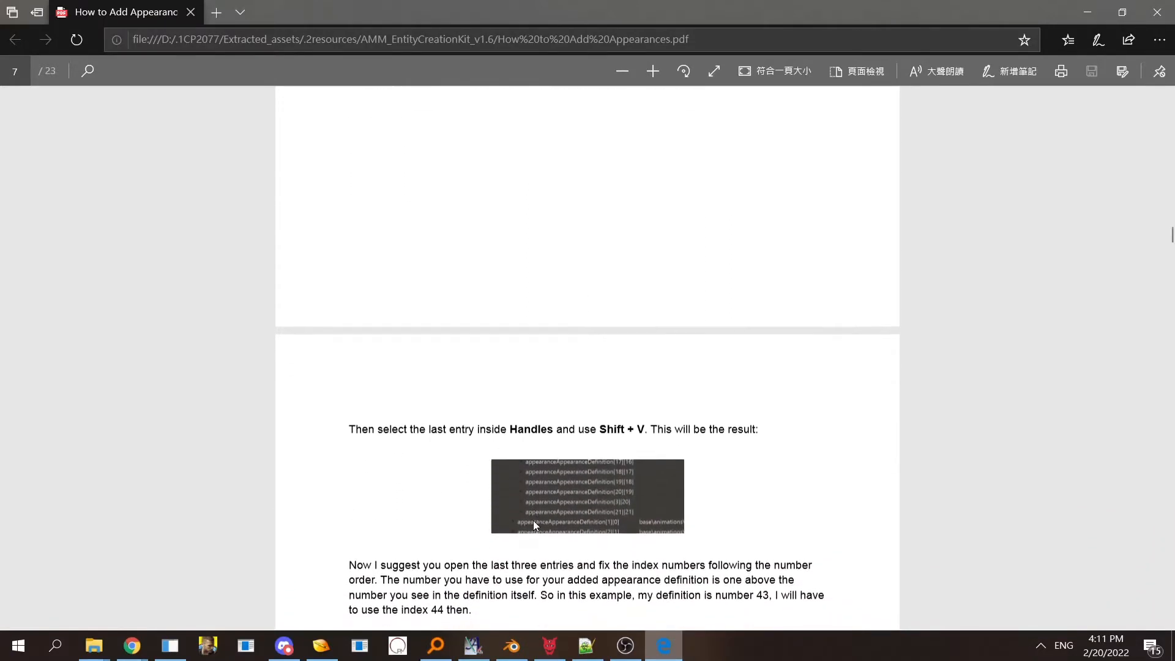
scroll(435, 649, up, 2)
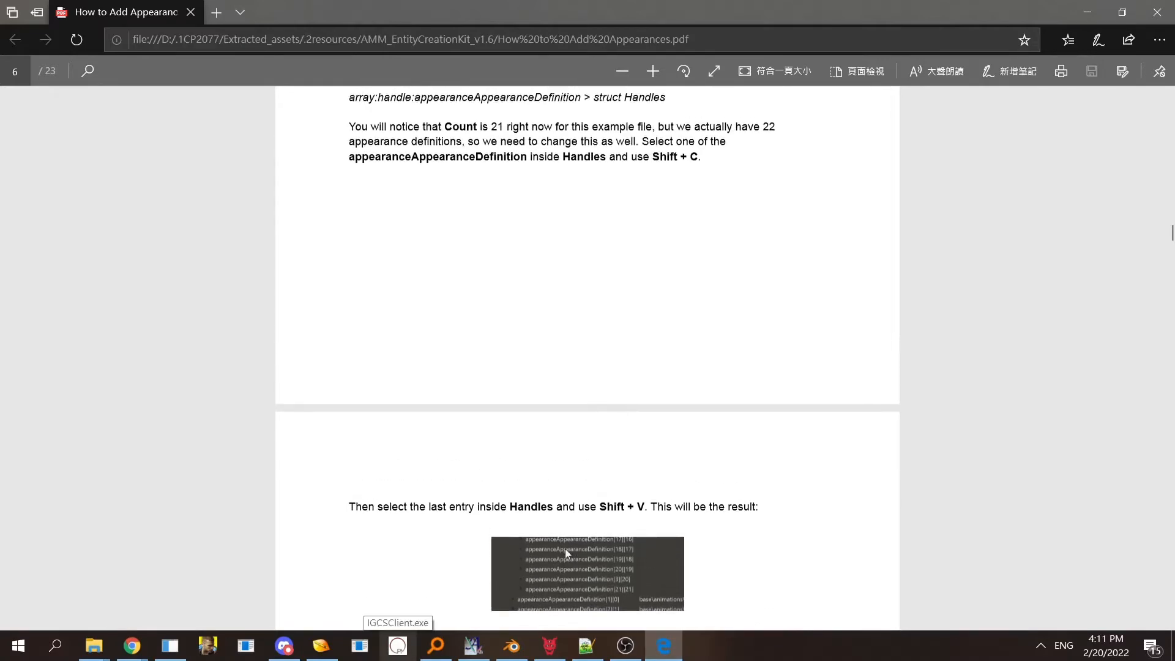
- Back in 010 Editor, copy the bytes of handle appearanceAppearanceDefinition[3][2] and insert them at the last handle, appearanceAppearanceDefinition[31][3]
click(321, 646)
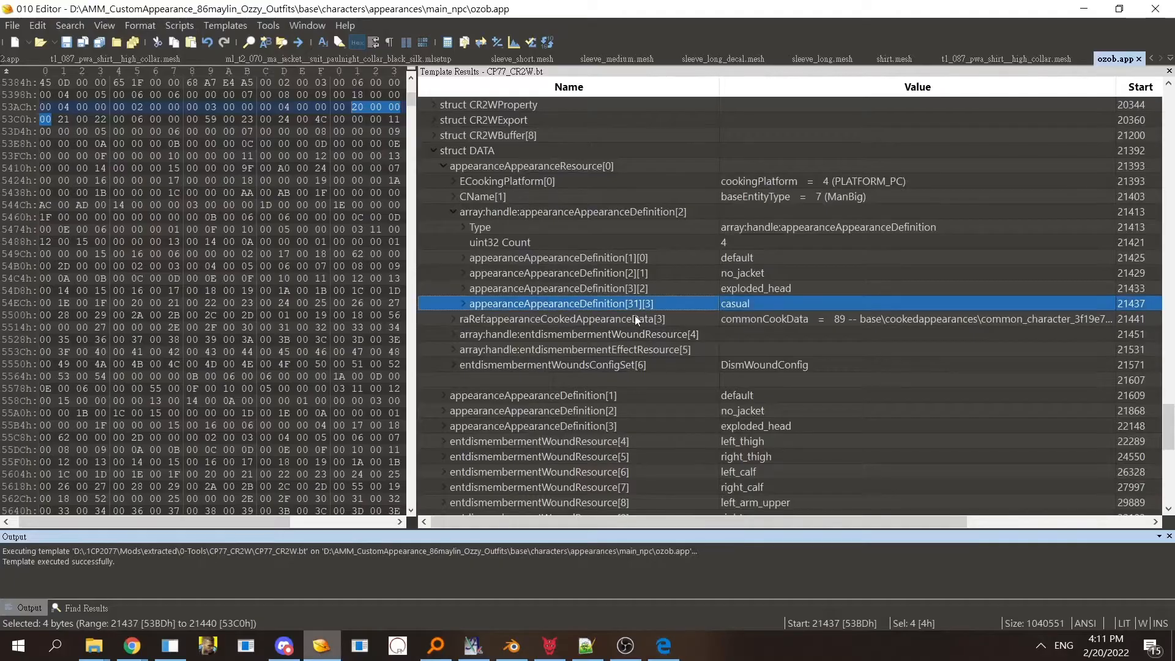
click(639, 287)
click(640, 275)
click(641, 290)
click(642, 276)
click(645, 286)
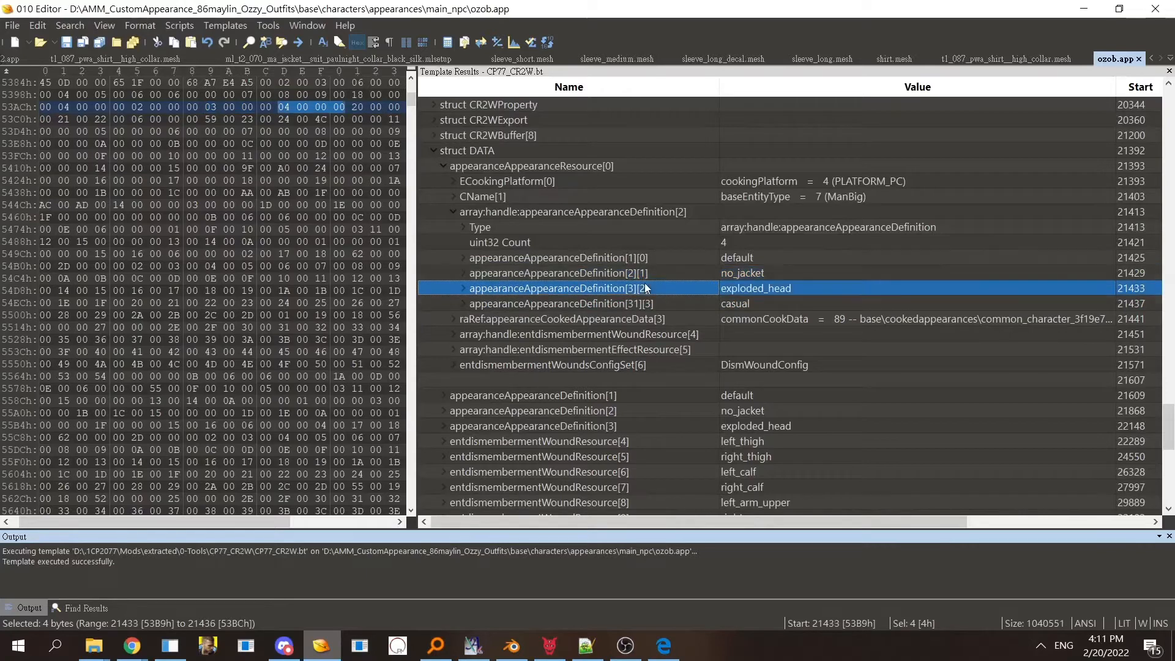
click(643, 273)
click(645, 288)
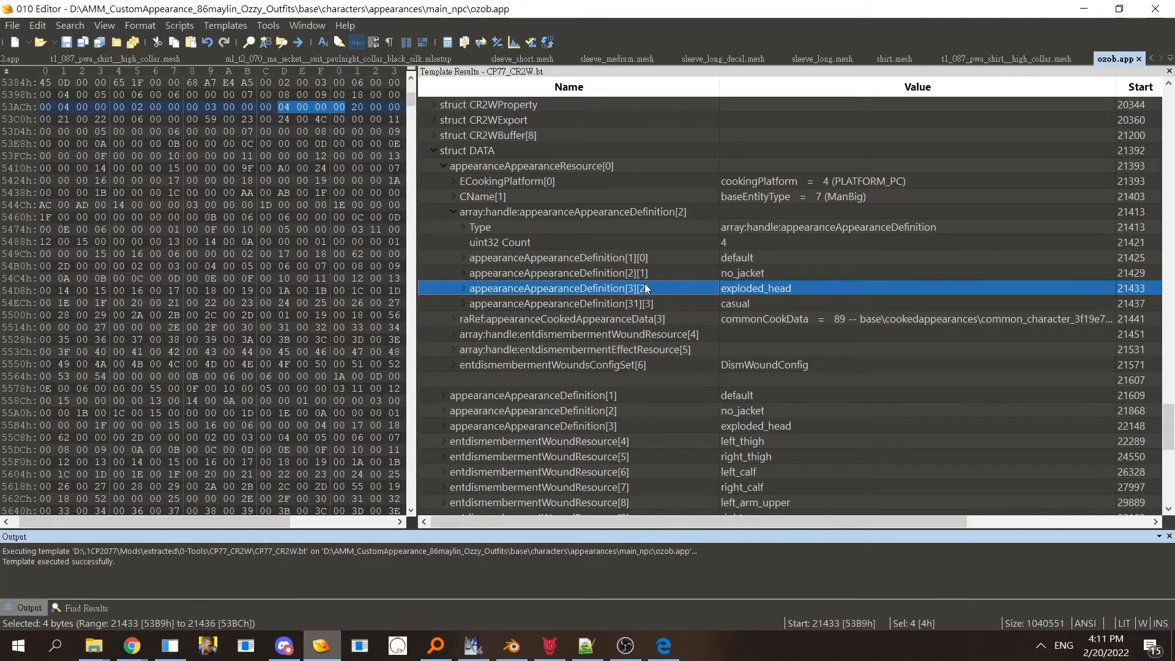
key(ctrl+shift+c)
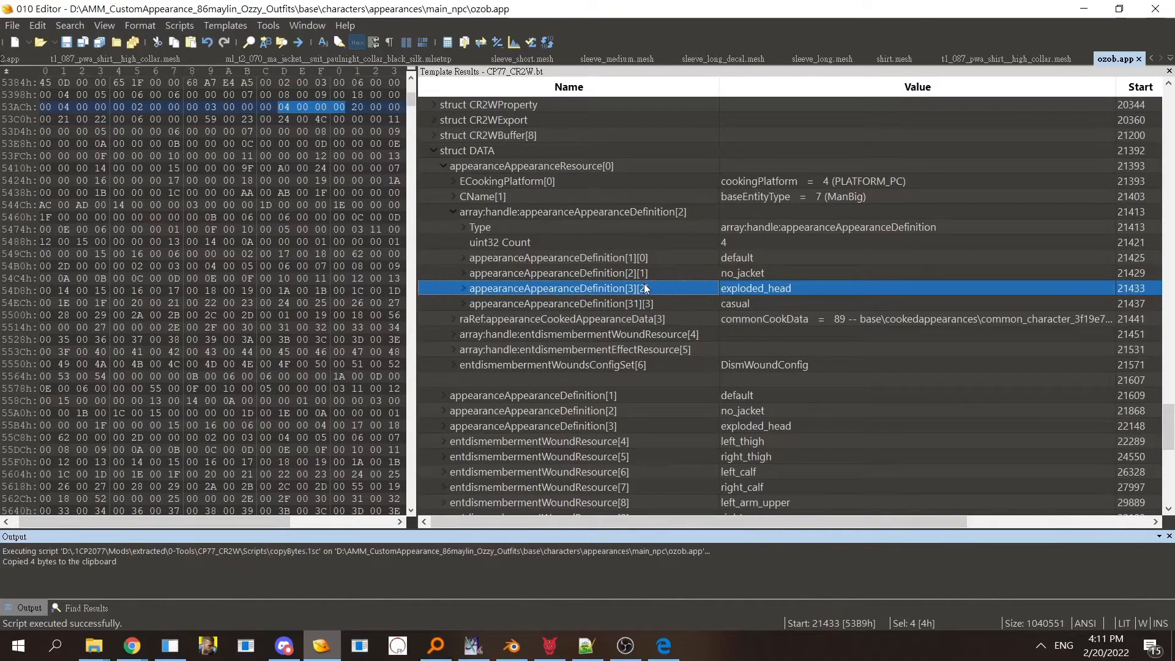
click(652, 305)
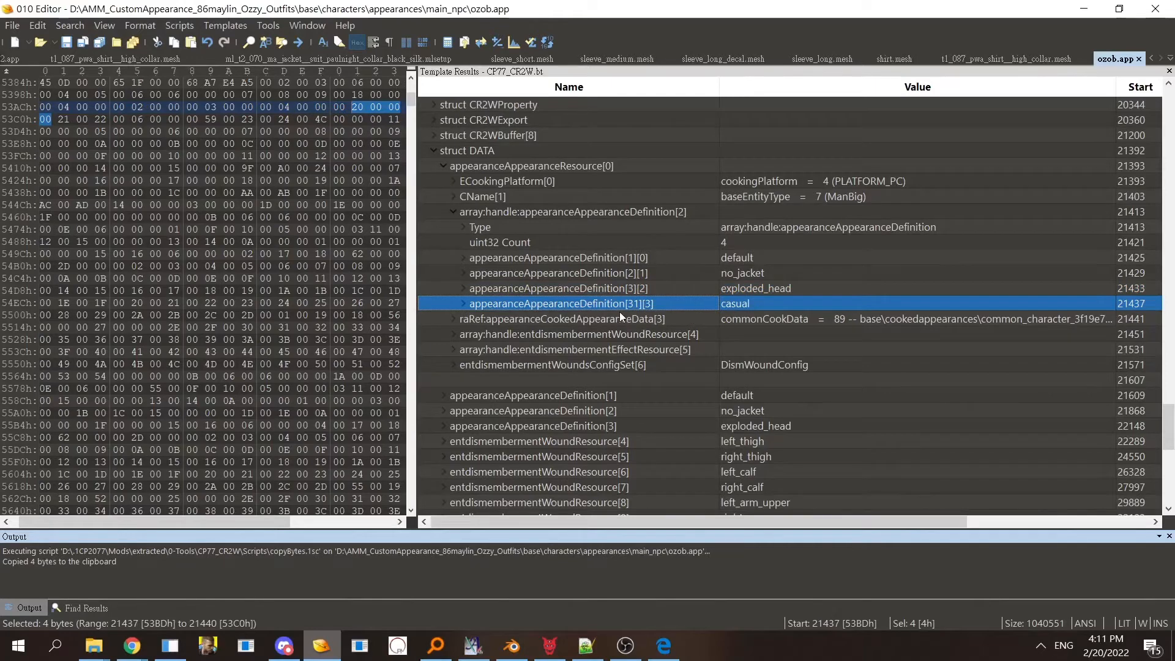
key(ctrl+shift+v)
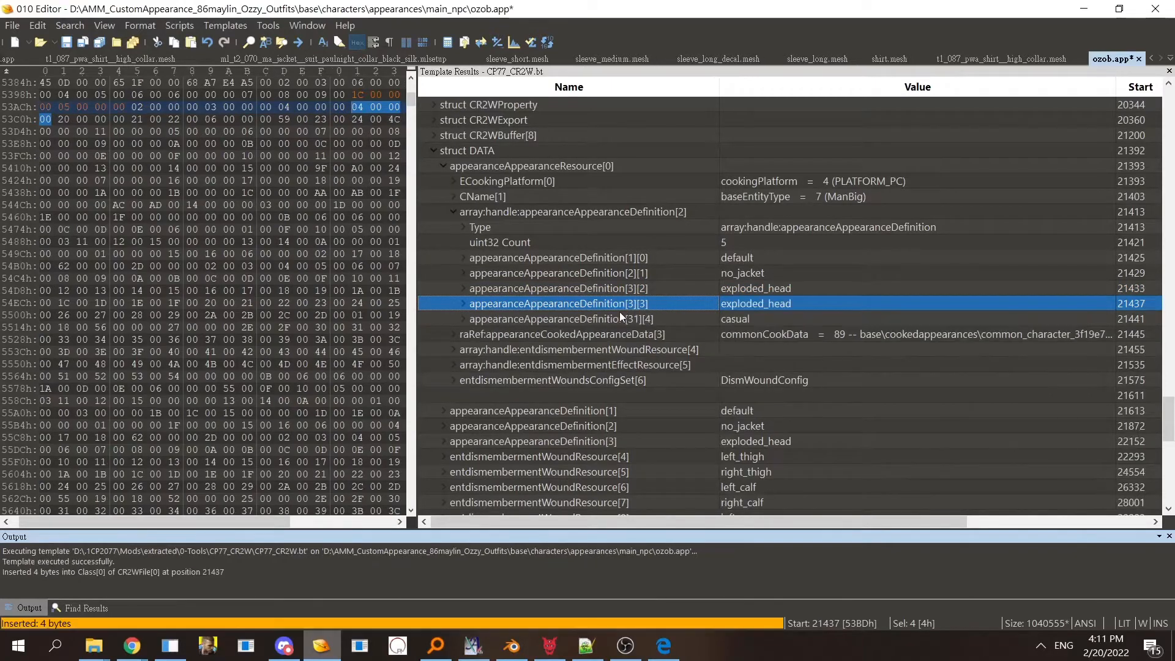
- Switch to the PDF guide and read how to fix the index numbers of the last three handle entries
click(665, 646)
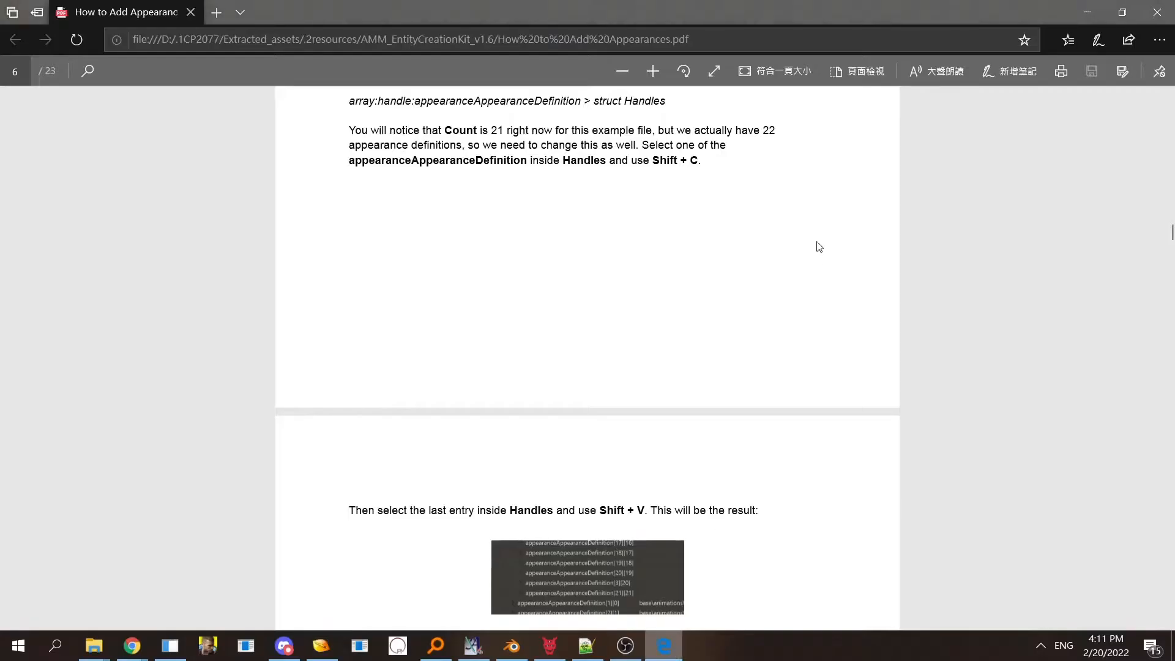
scroll(725, 390, down, 5)
scroll(723, 385, down, 3)
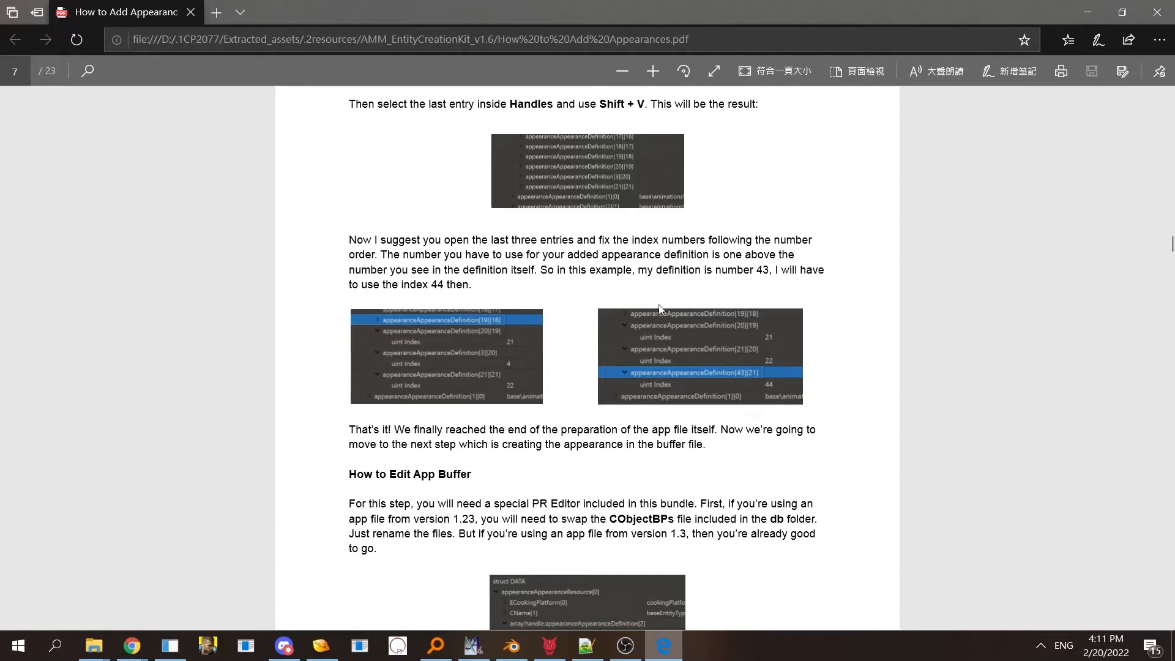
drag(690, 270, 779, 284)
click(766, 271)
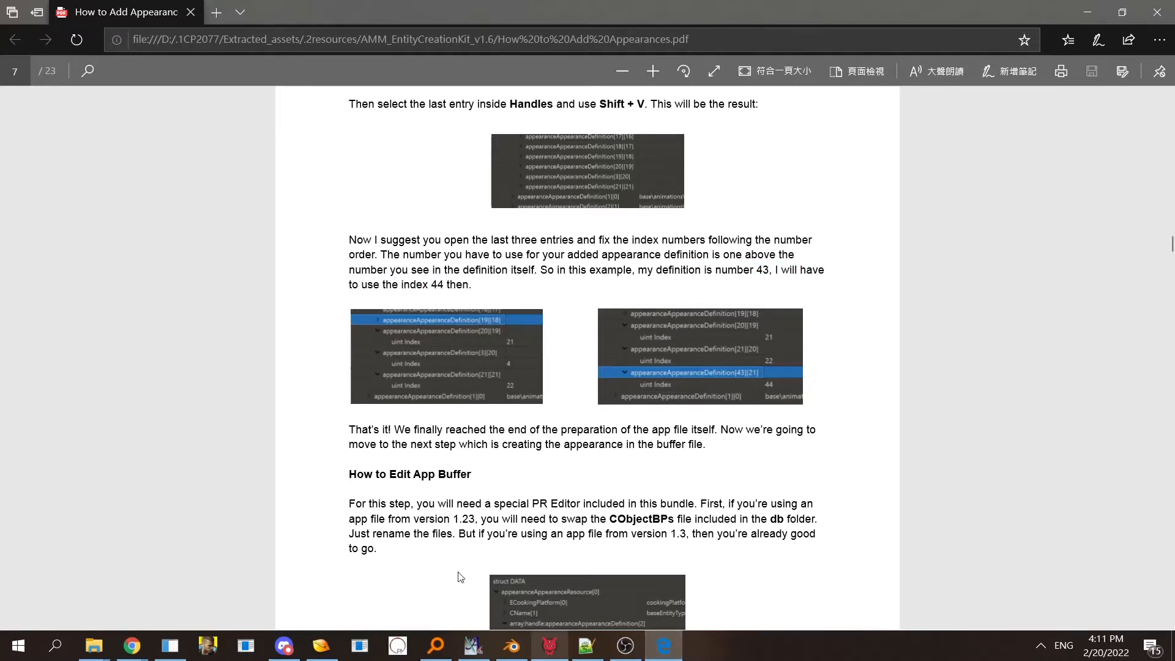
- Return to 010 Editor and expand the last two handles, appearanceAppearanceDefinition[31][4] and appearanceAppearanceDefinition[3][3]
click(321, 646)
click(669, 315)
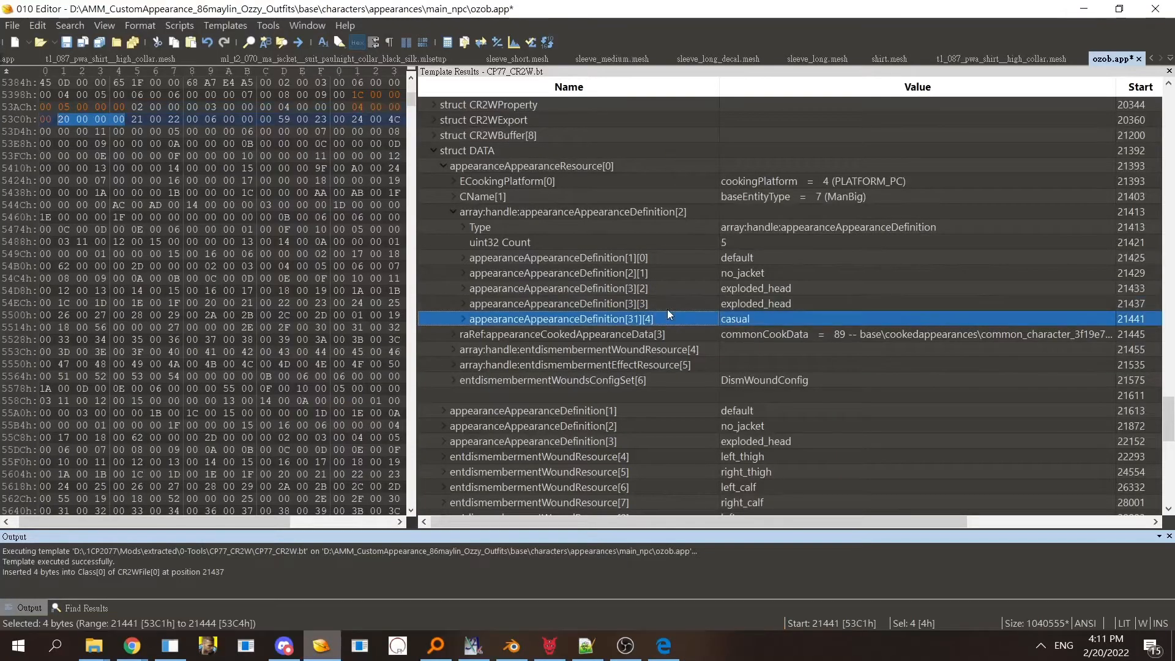
click(667, 310)
click(666, 319)
drag(1172, 411, 1174, 419)
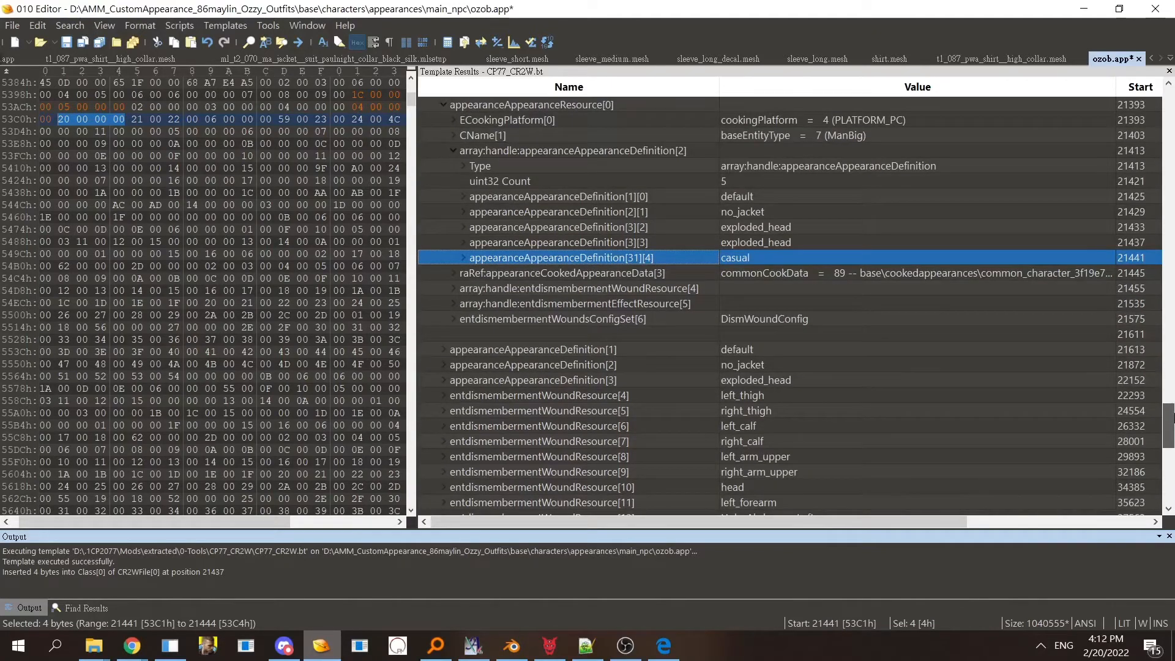
double_click(633, 259)
double_click(638, 244)
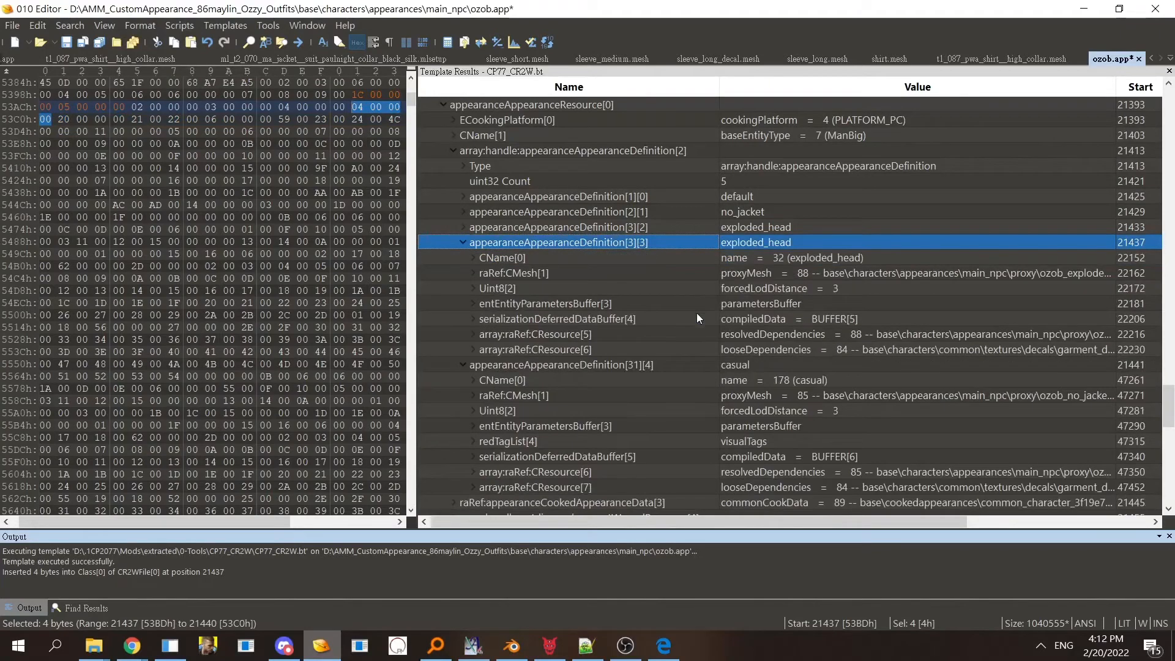
- Check the definition number of the casual_shirt entry at the end of struct DATA and collapse that entry
scroll(697, 314, down, 15)
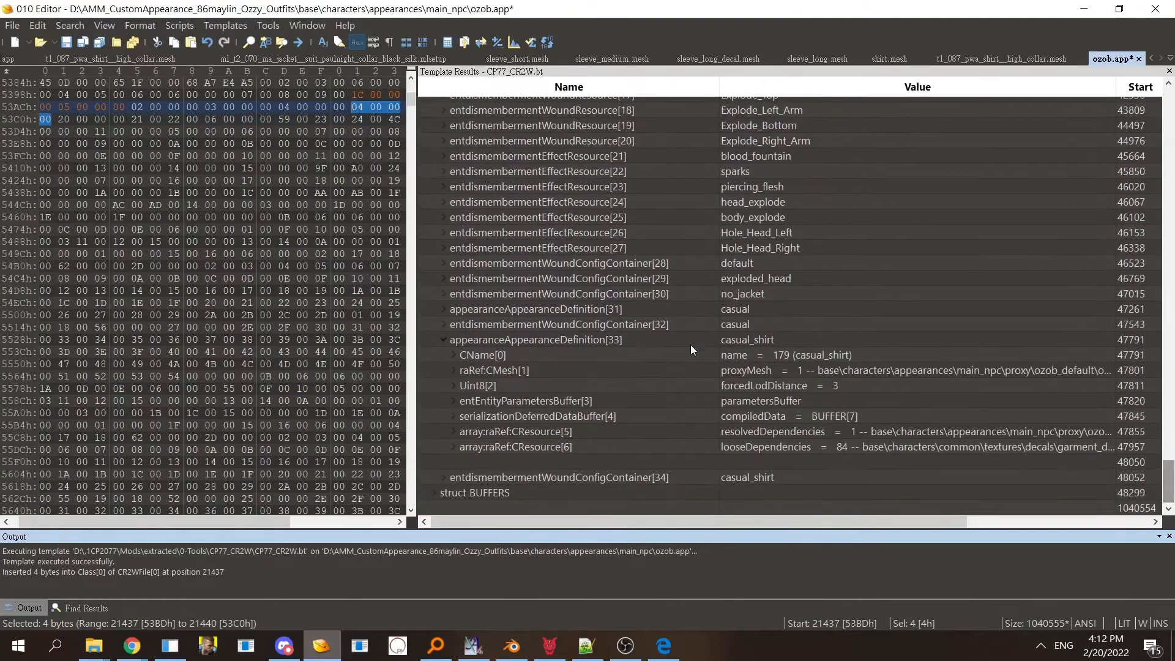
double_click(667, 341)
click(633, 432)
click(626, 460)
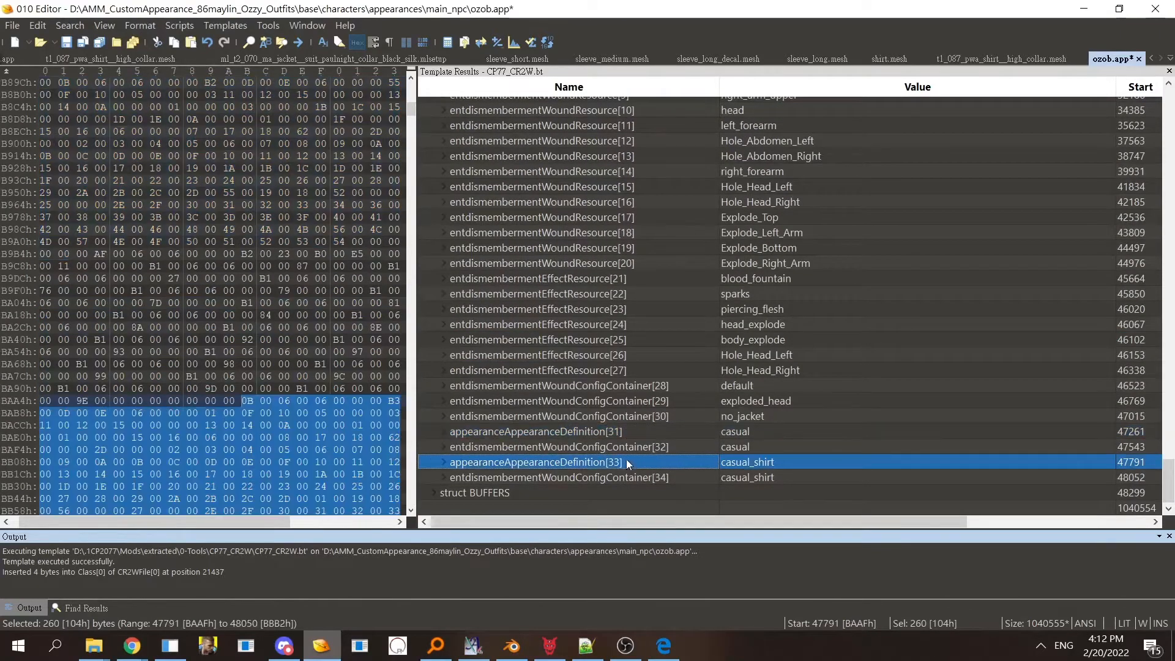
drag(1169, 481, 1171, 395)
- Examine the contents of the exploded_head and casual handles in array:handle:appearanceAppearanceDefinition[2] for an index field
double_click(688, 381)
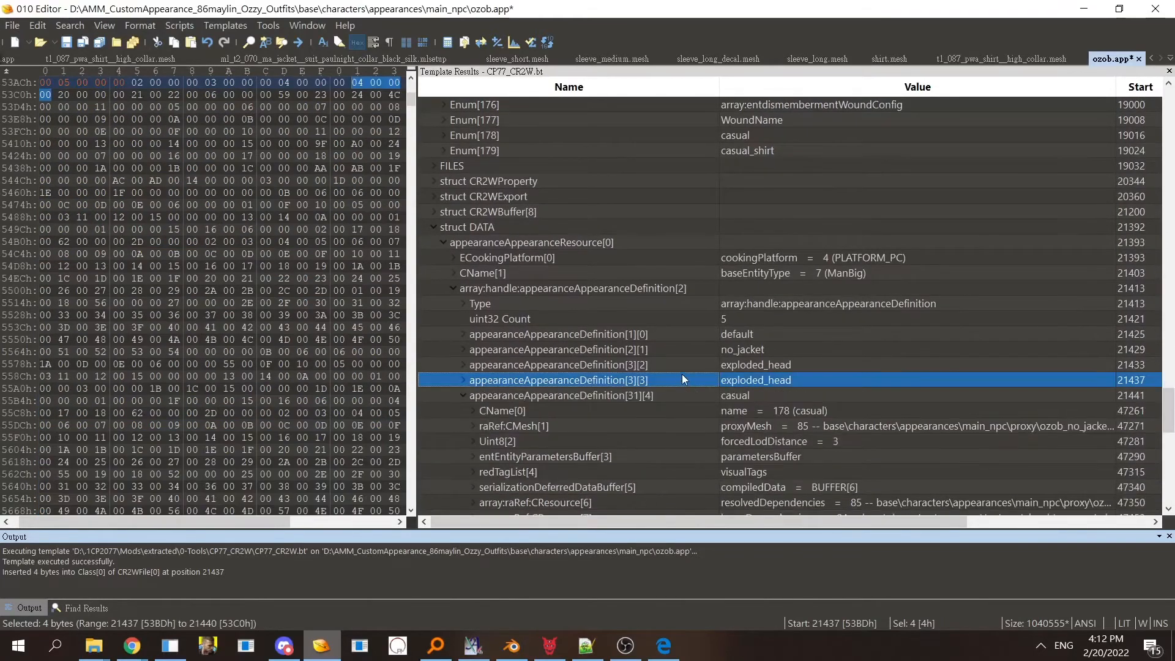
double_click(679, 369)
double_click(678, 368)
click(674, 380)
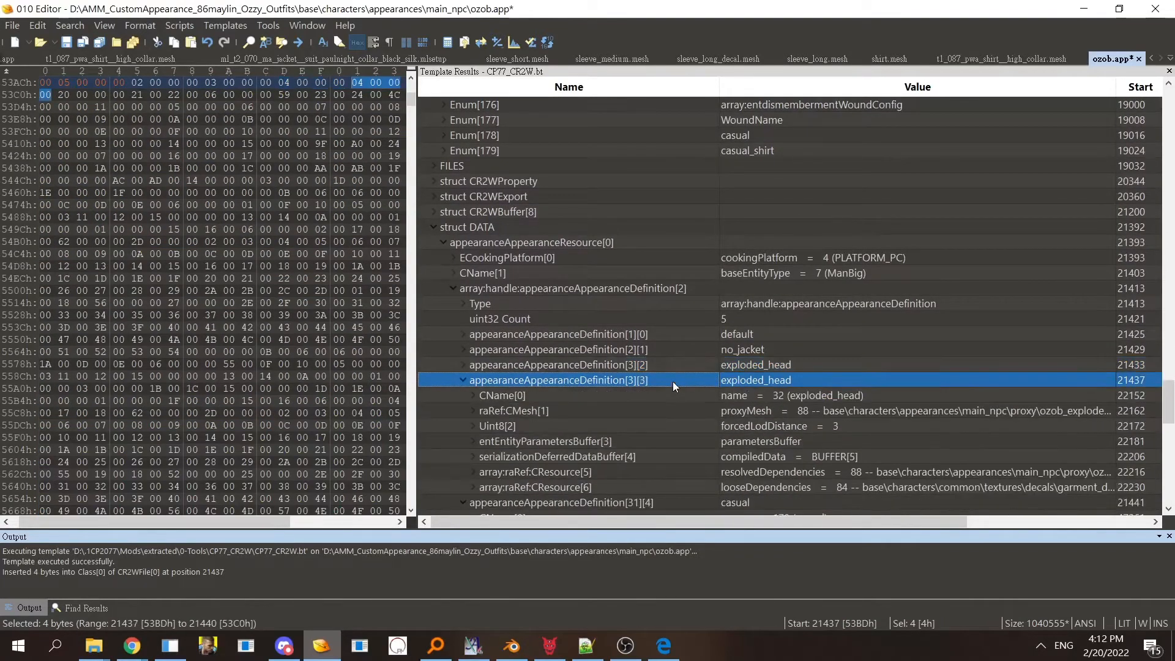
key(Down)
key(Down)
key(Down)
key(Down)
key(Down)
key(Down)
key(Down)
key(Down)
key(Down)
key(Down)
key(Down)
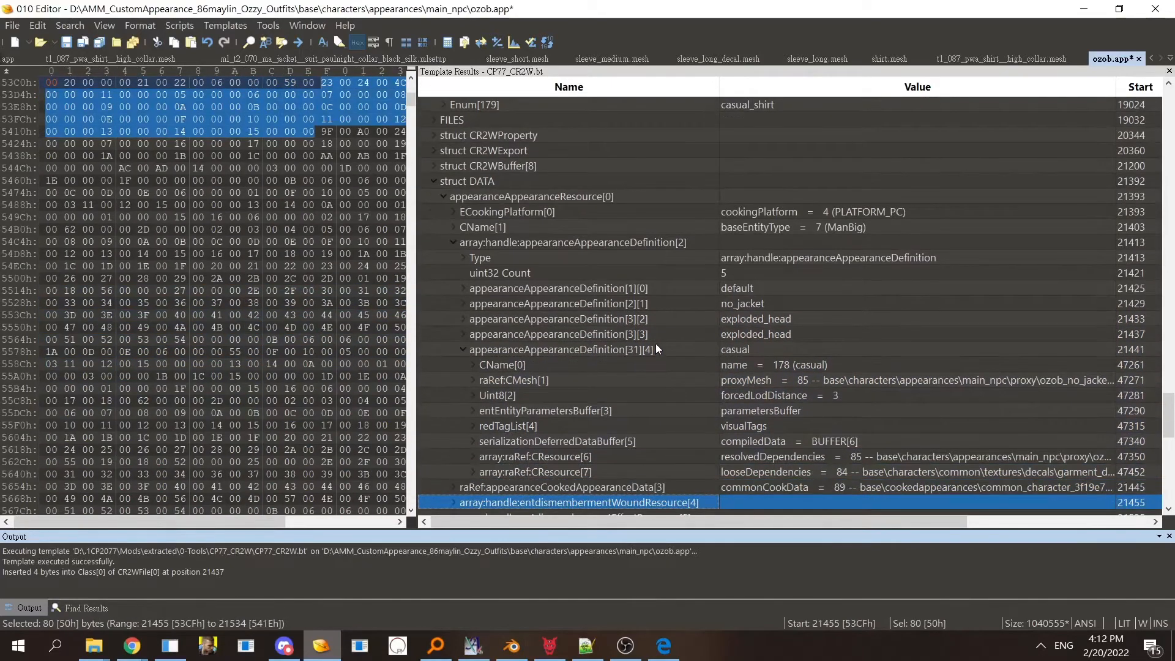
double_click(657, 338)
key(Down)
key(Down)
key(Down)
key(Down)
key(Down)
key(Down)
key(Down)
key(Down)
key(Down)
key(Down)
key(Down)
key(Down)
key(Down)
key(Down)
key(Down)
key(Down)
key(Down)
key(Down)
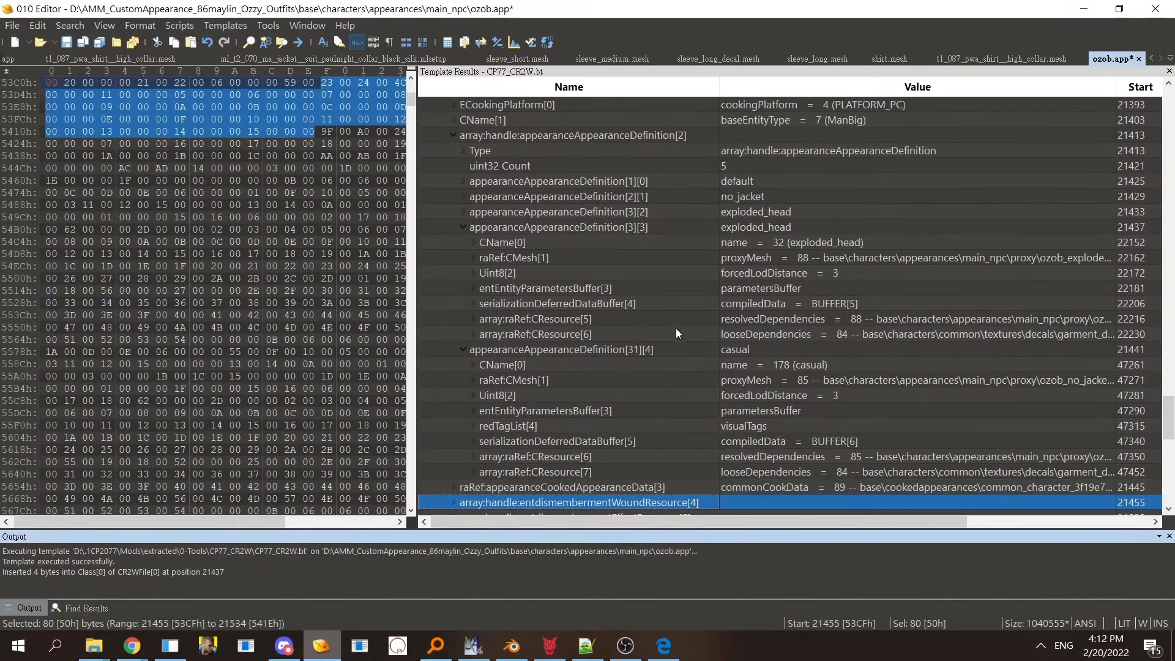
- Try setting the Buffer Number of handle [3][3]'s serializationDeferredDataBuffer[4] to 8 and undo the change
double_click(674, 300)
click(727, 337)
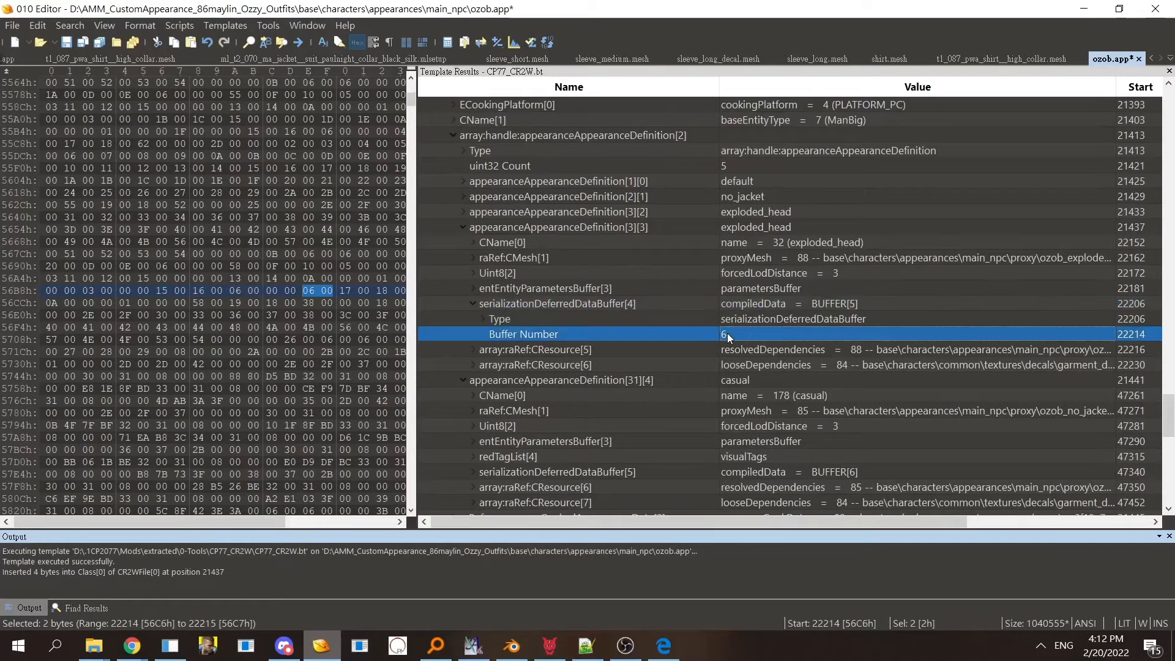
text(8)
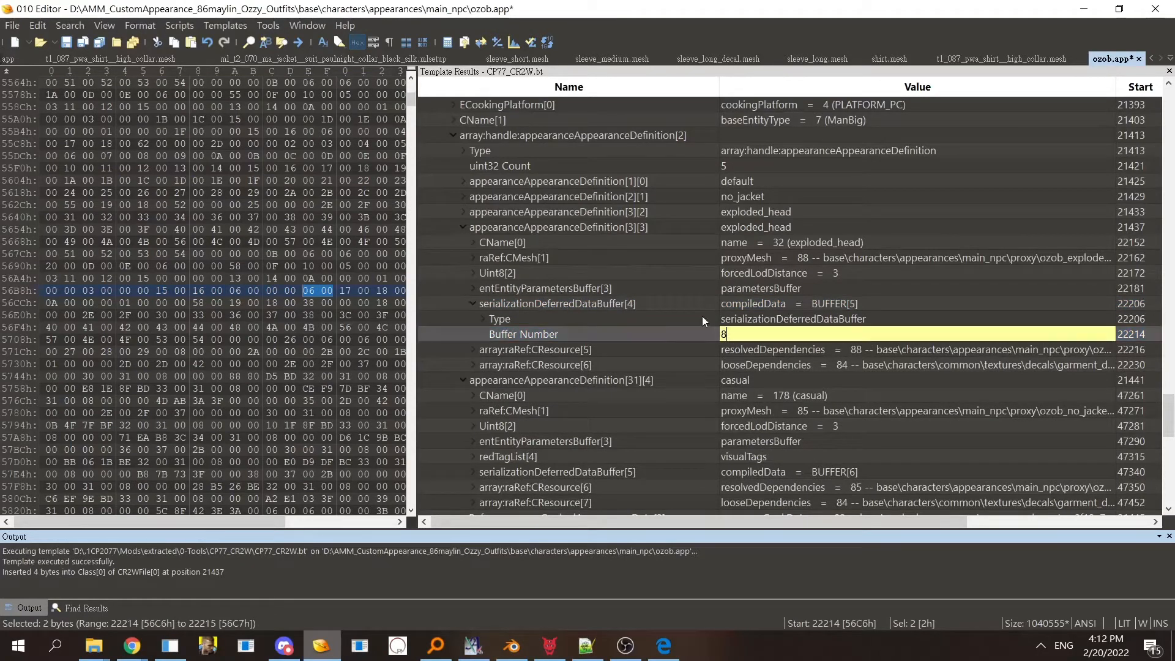
click(702, 316)
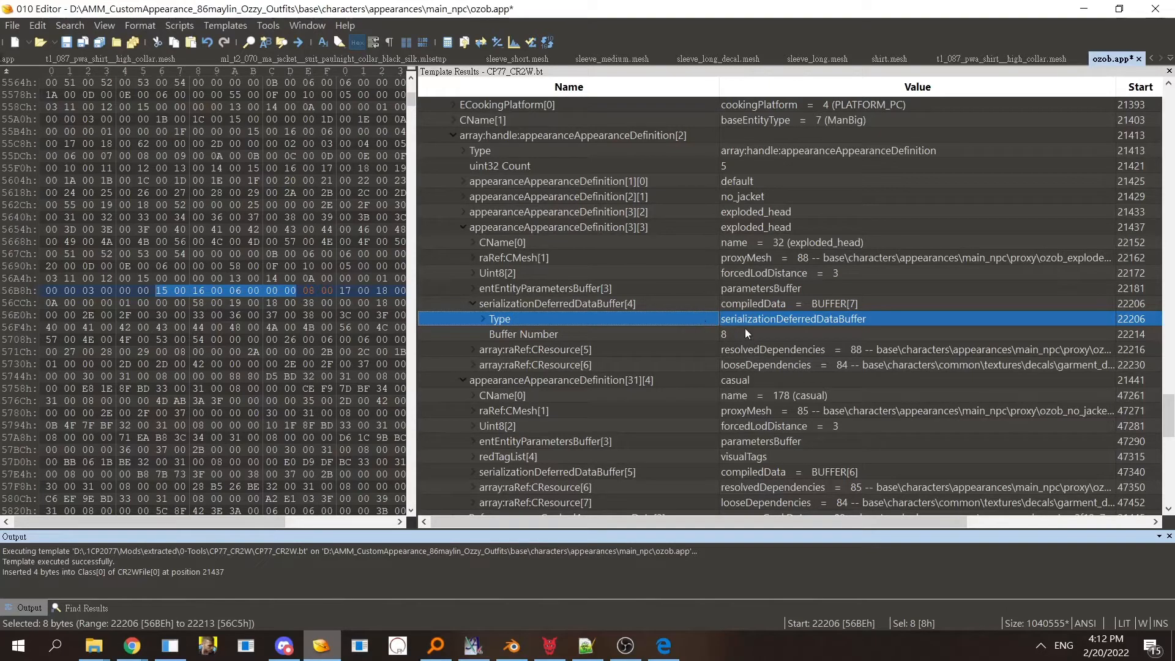
key(ctrl+z)
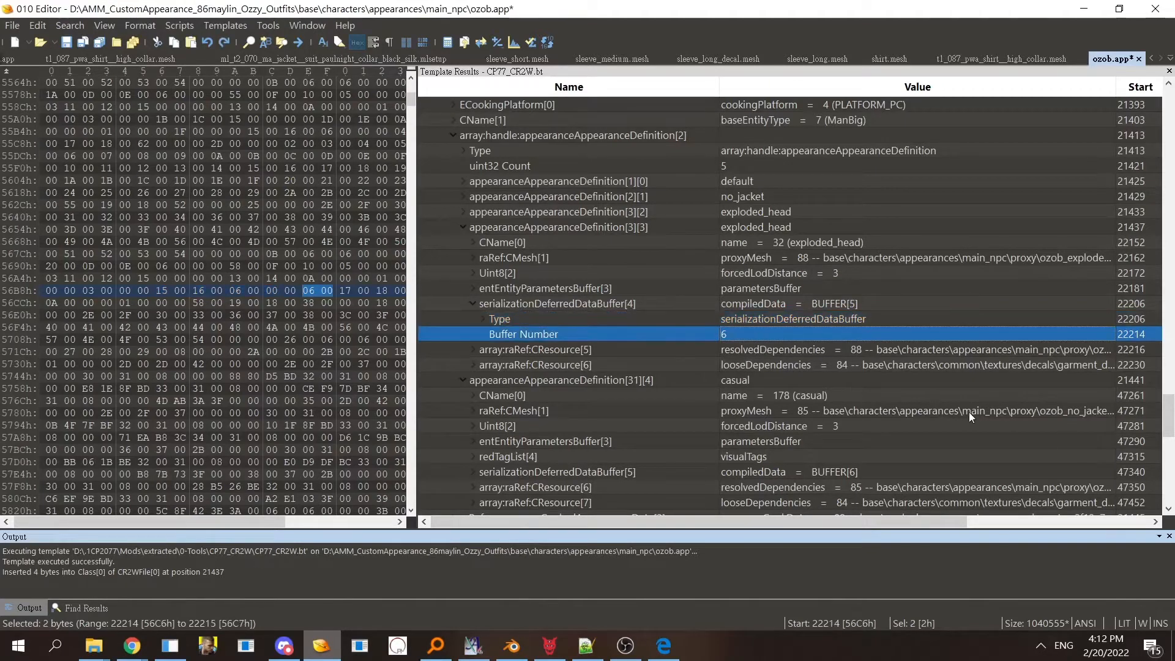
- Try setting the CName[0] name of handle appearanceAppearanceDefinition[3][3] to 178 (casual)
scroll(750, 361, down, 1)
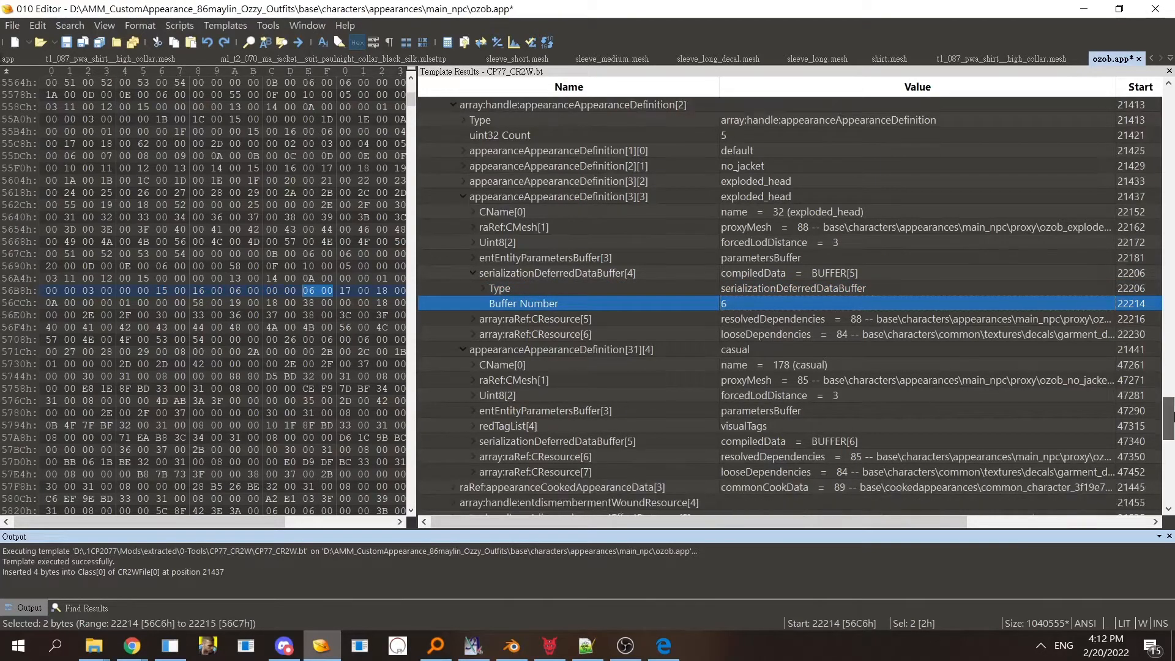
click(767, 199)
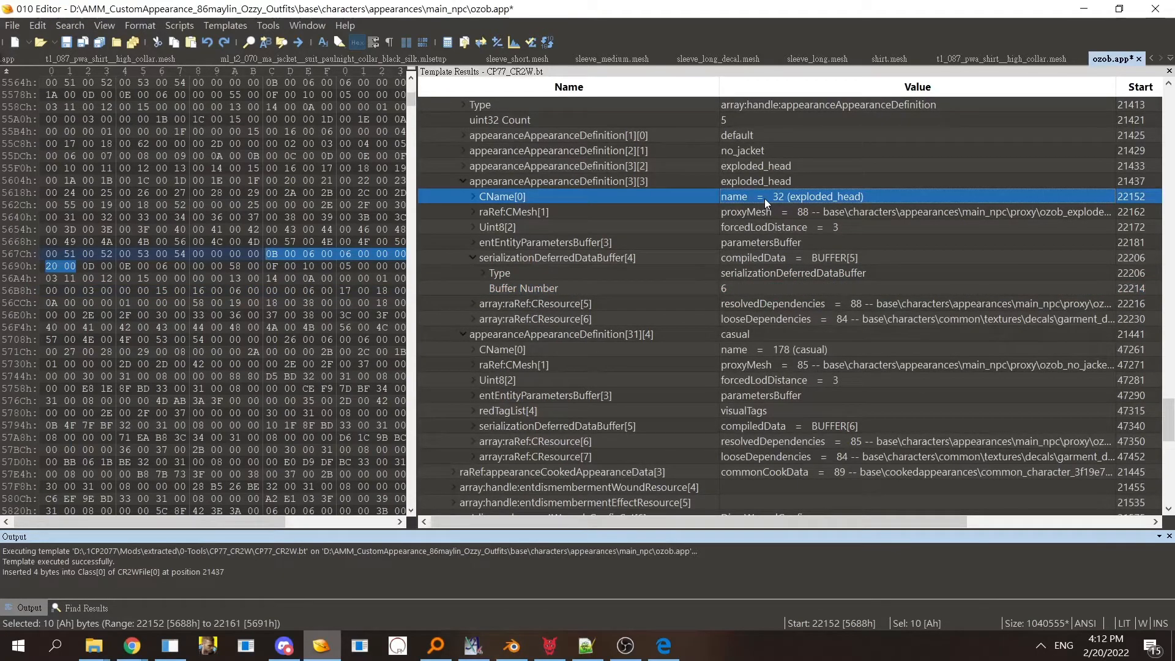
double_click(766, 198)
text(178)
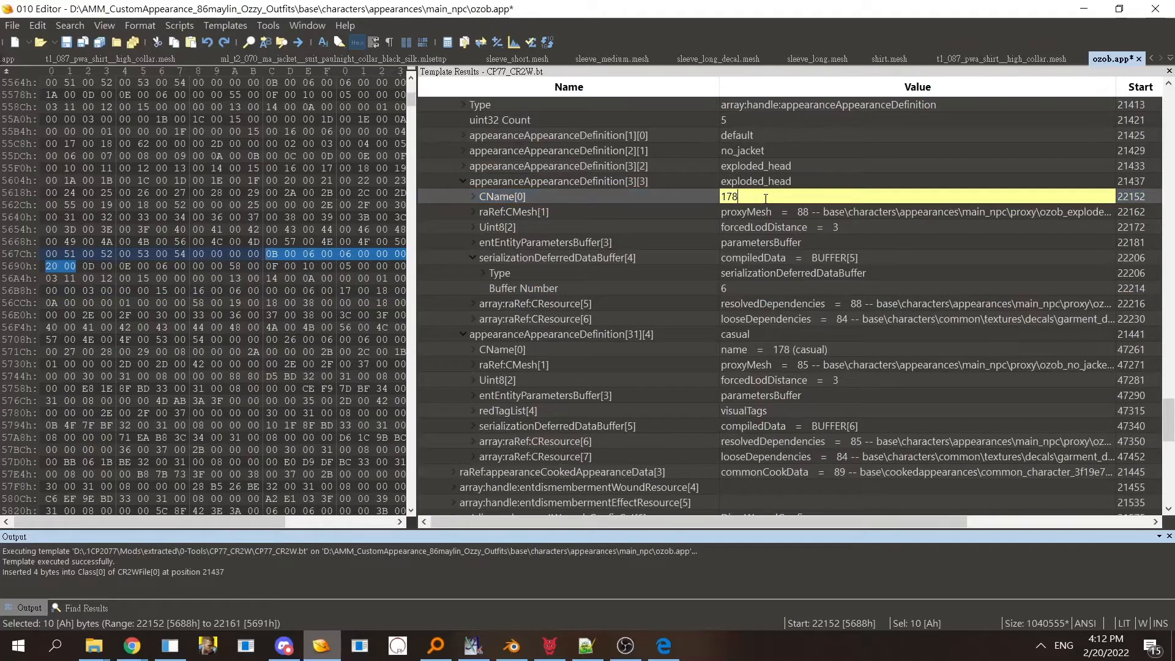
key(Return)
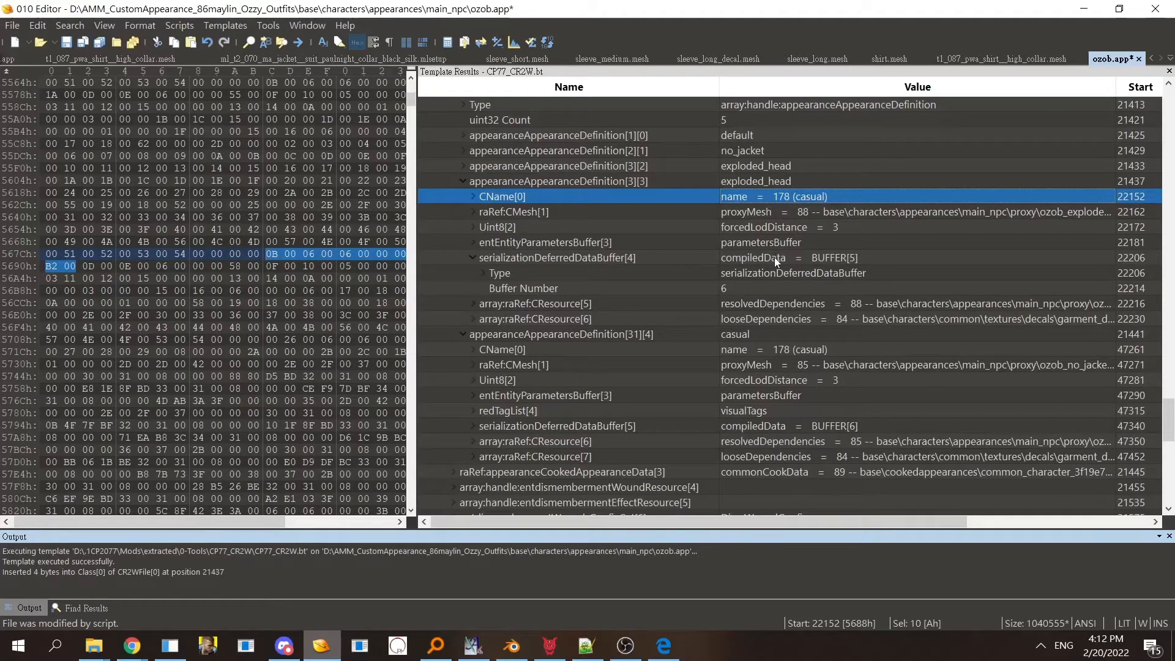
- Try setting the Buffer Number to 7 in handle [3][3] and to 8 in handle [31][4], and undo both changes
click(695, 257)
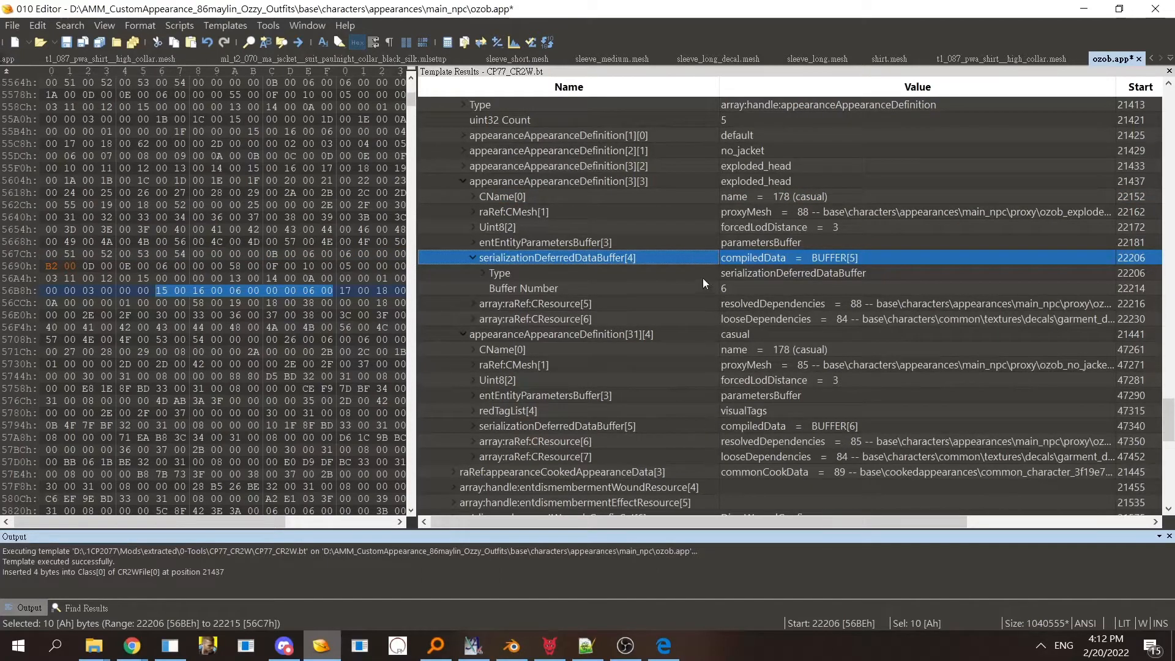
double_click(739, 292)
text(7)
click(681, 273)
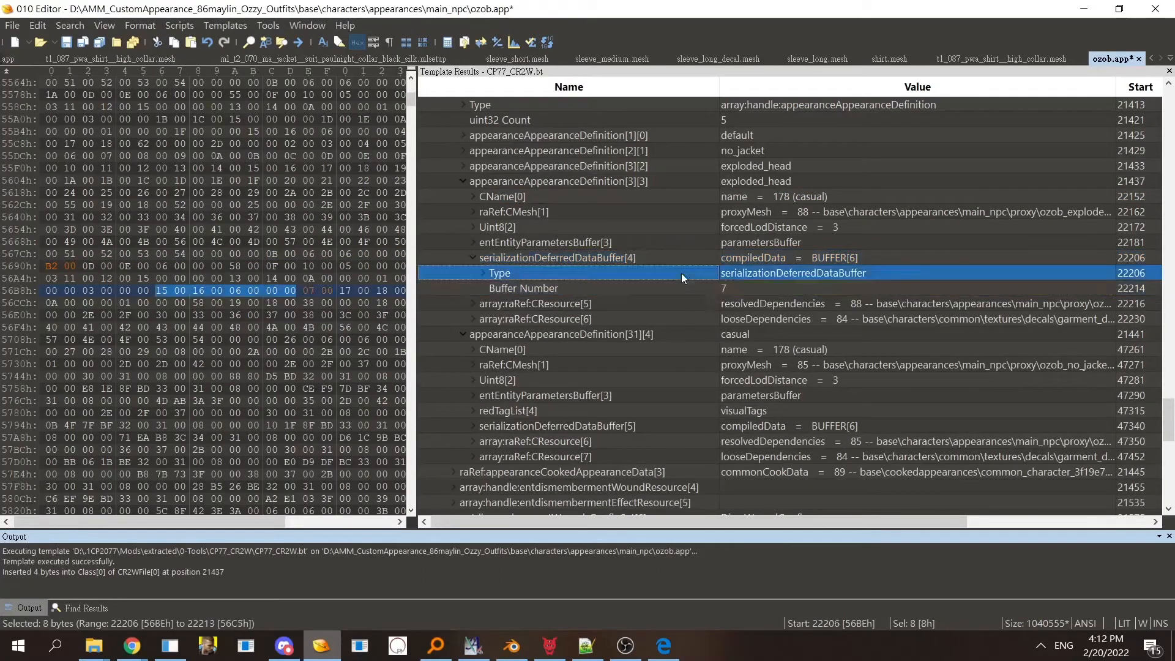
click(693, 412)
click(693, 423)
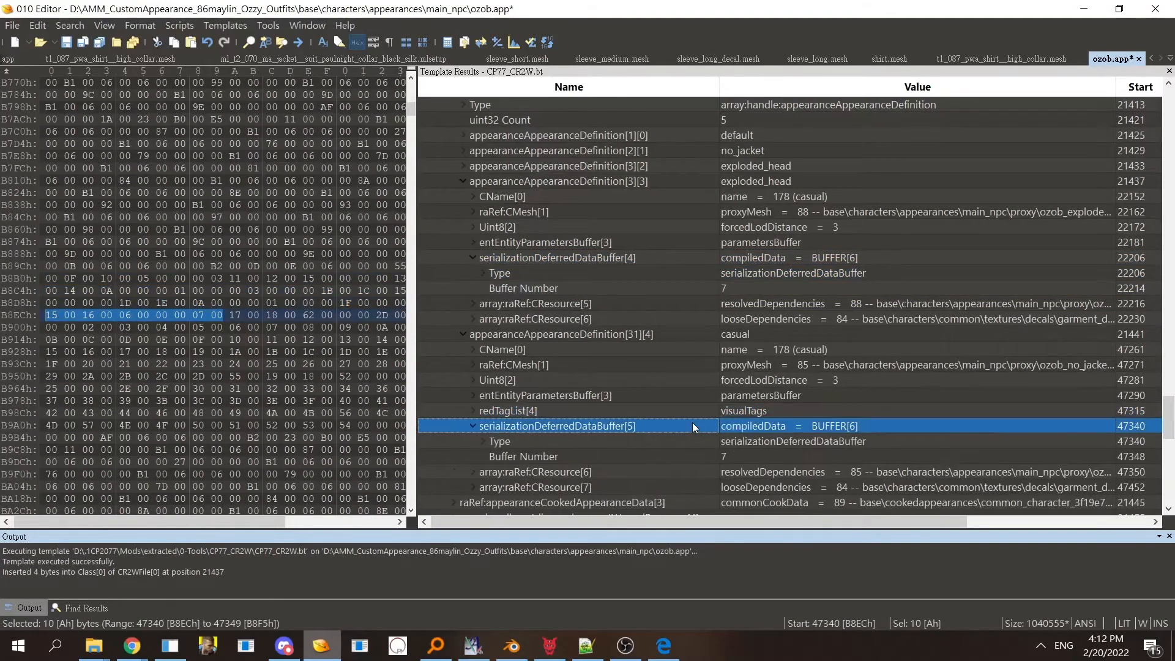
double_click(739, 455)
text(8)
click(720, 440)
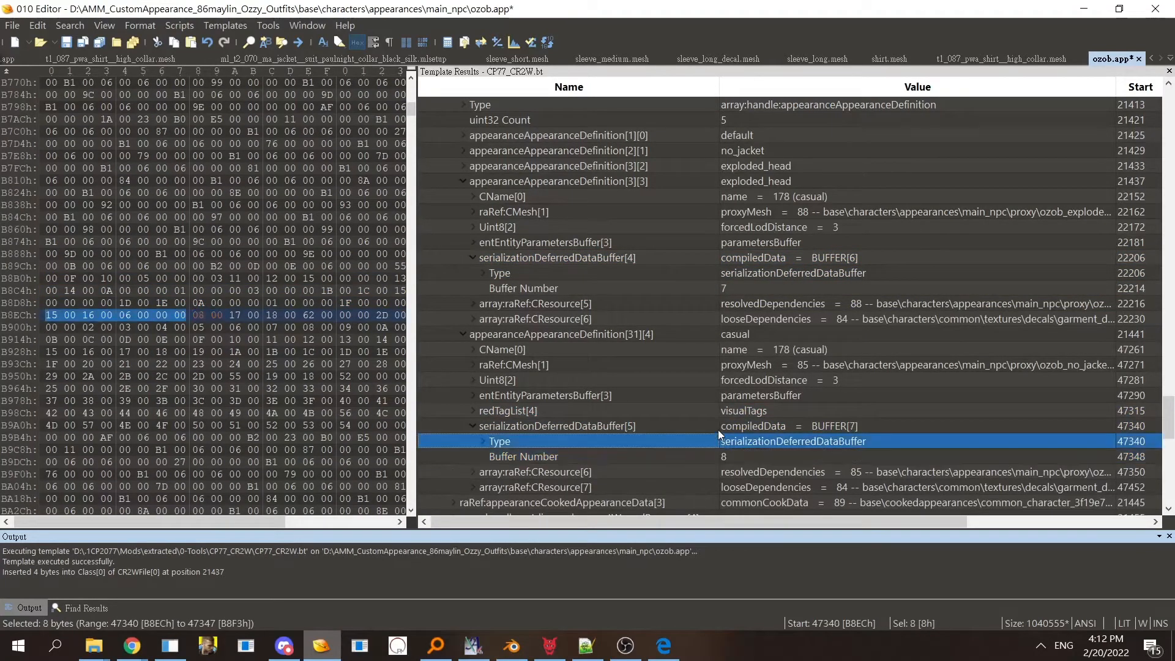
key(ctrl+z)
key(ctrl+z)
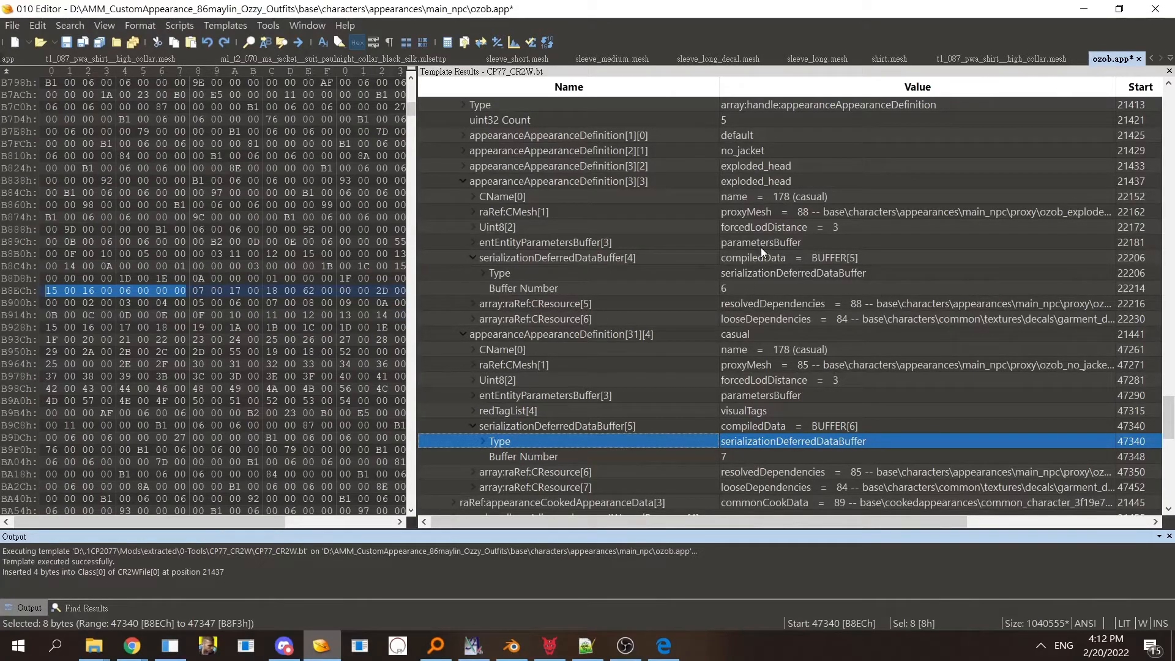
- Collapse the handles appearanceAppearanceDefinition[3][3] and appearanceAppearanceDefinition[31][4]
click(772, 196)
double_click(652, 184)
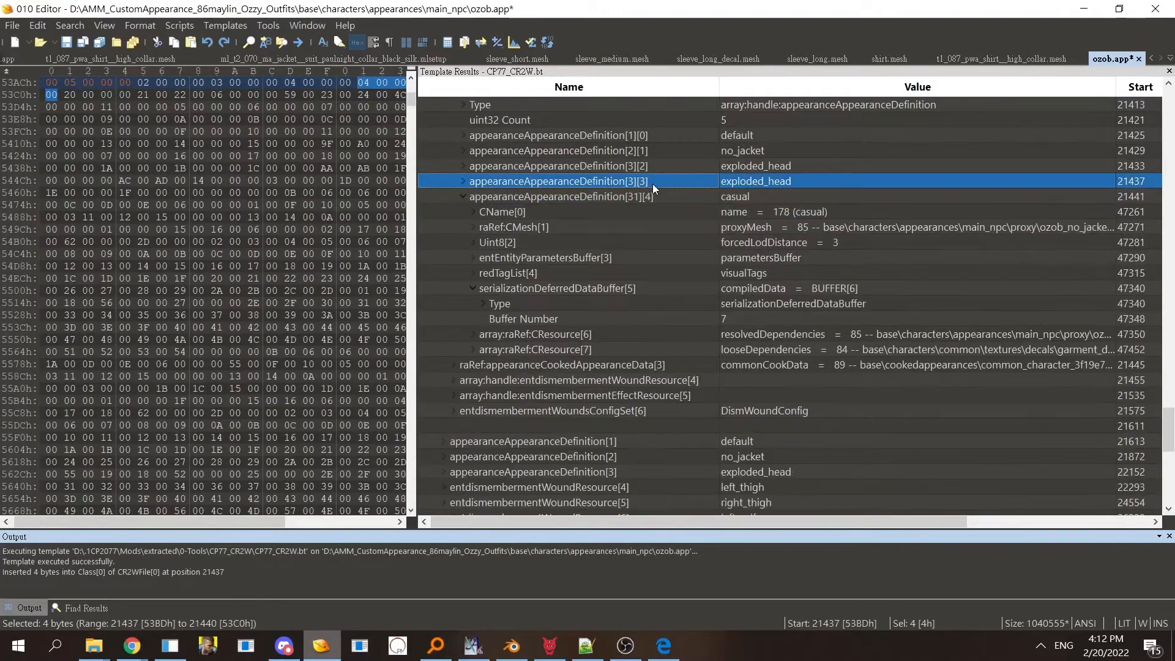
double_click(639, 197)
click(613, 185)
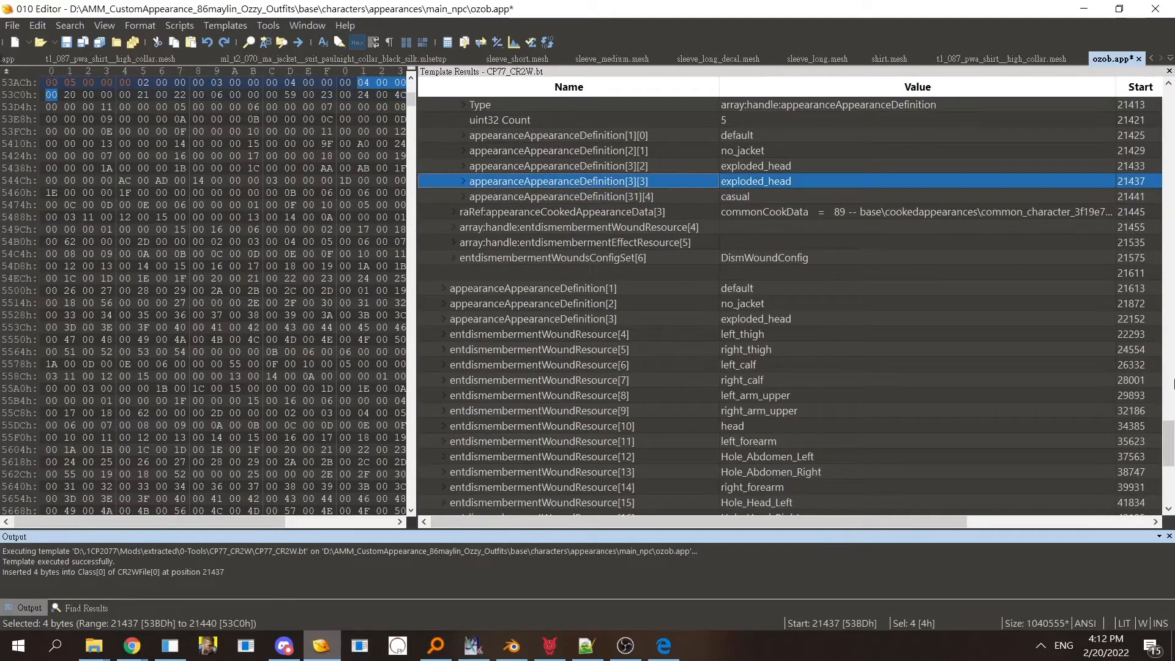
- Examine the Type row and the contents of the default handle in array:handle:appearanceAppearanceDefinition[2], and collapse that handle
scroll(613, 187, up, 5)
click(564, 321)
click(556, 332)
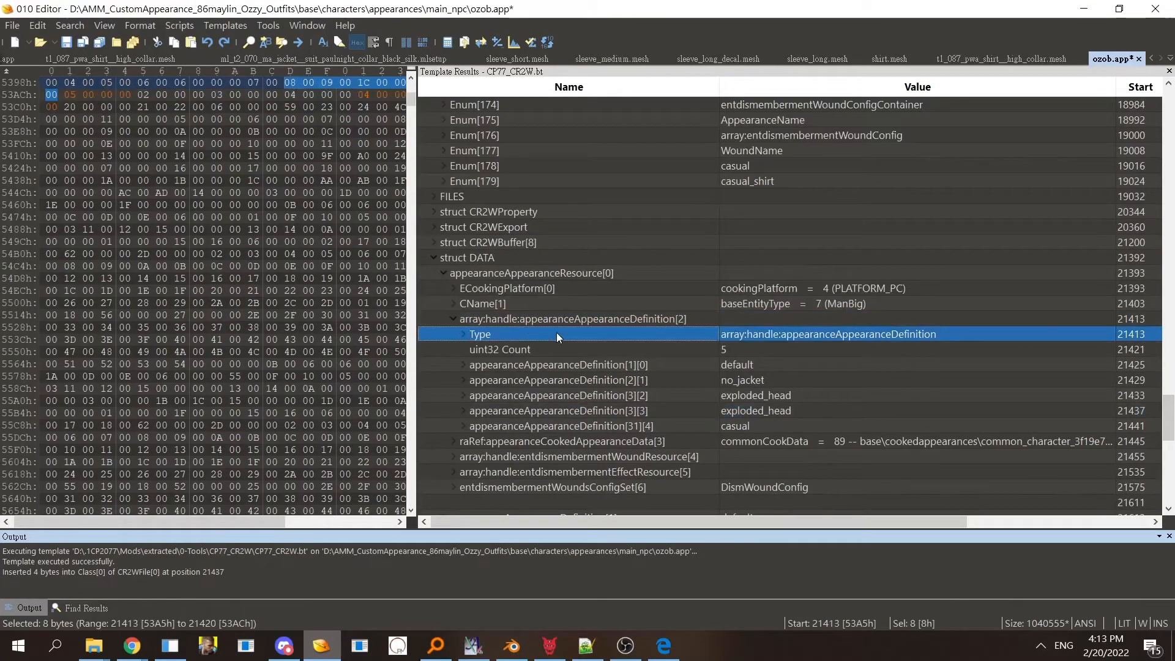
click(600, 375)
click(609, 365)
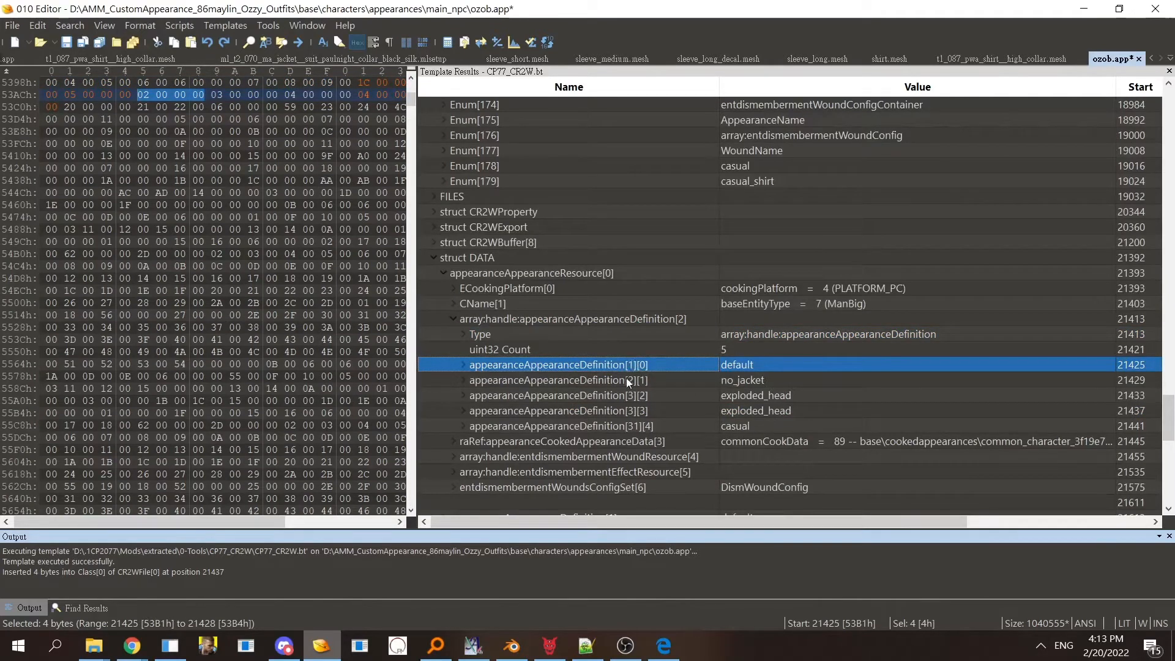
click(630, 411)
double_click(640, 366)
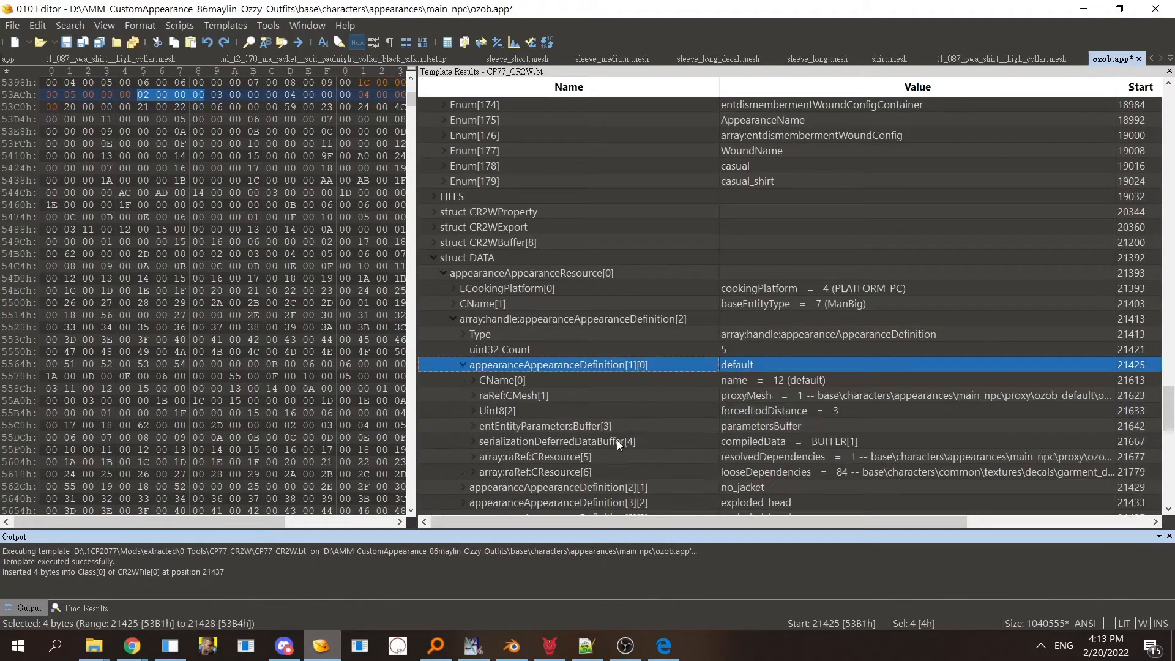
mouse_move(1172, 407)
mouse_down()
mouse_move(1172, 487)
mouse_move(1172, 421)
mouse_up()
double_click(590, 245)
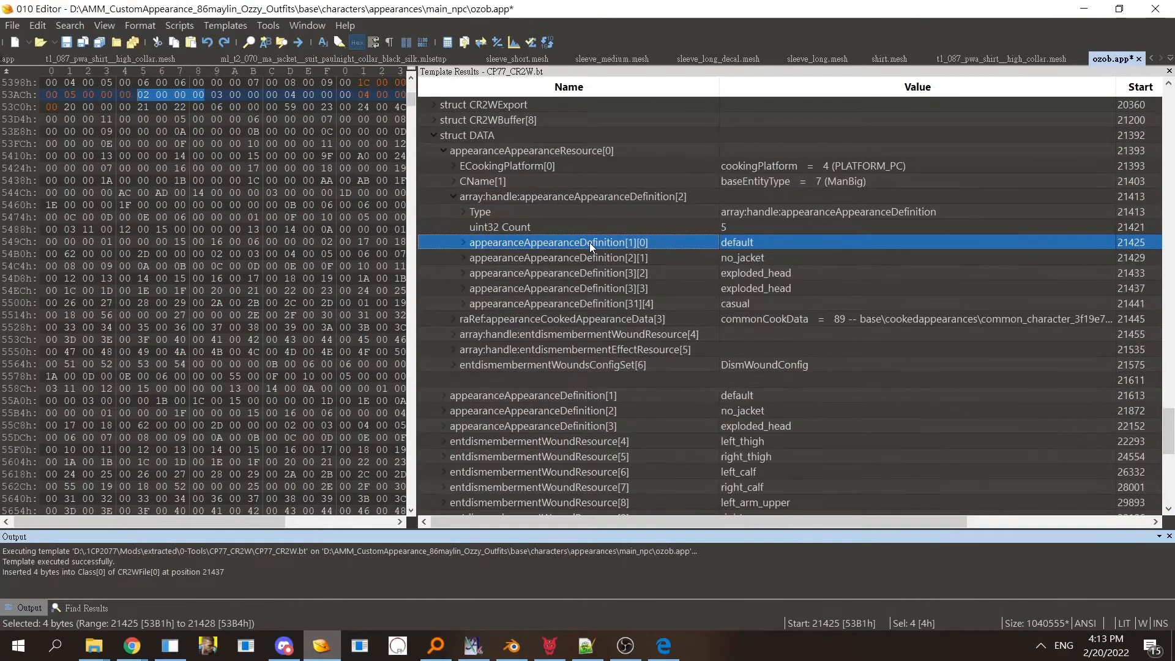
- Compare the contents of the two exploded_head handles and the casual handle, leaving [3][3] and [31][4] expanded
click(615, 260)
click(623, 289)
double_click(626, 273)
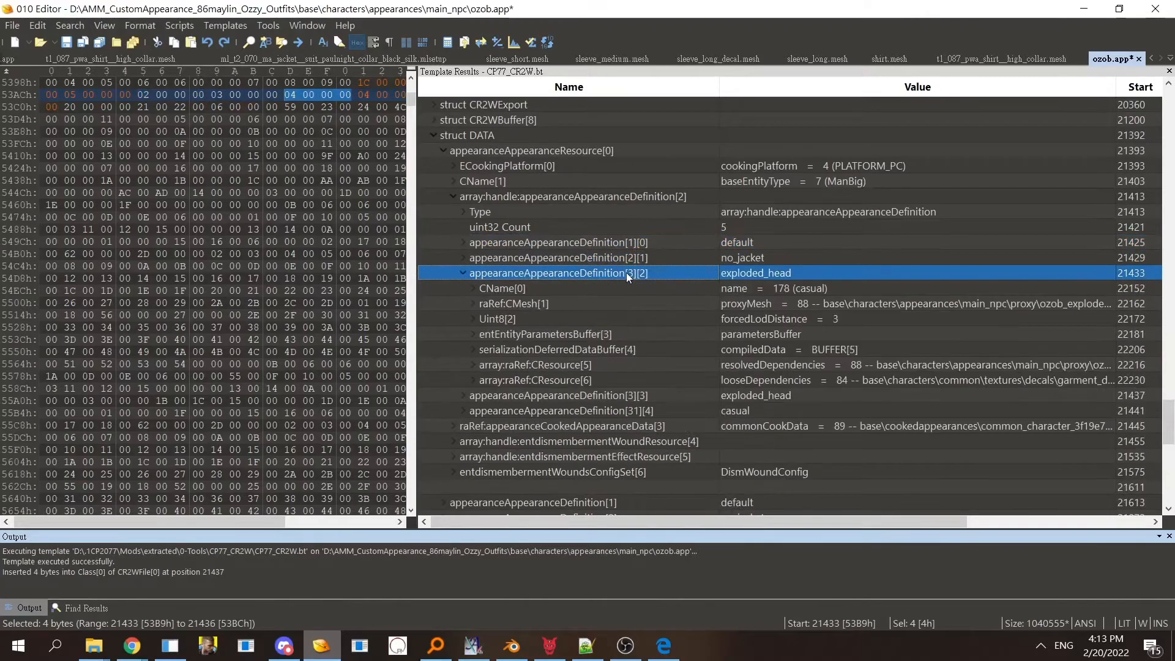
double_click(647, 275)
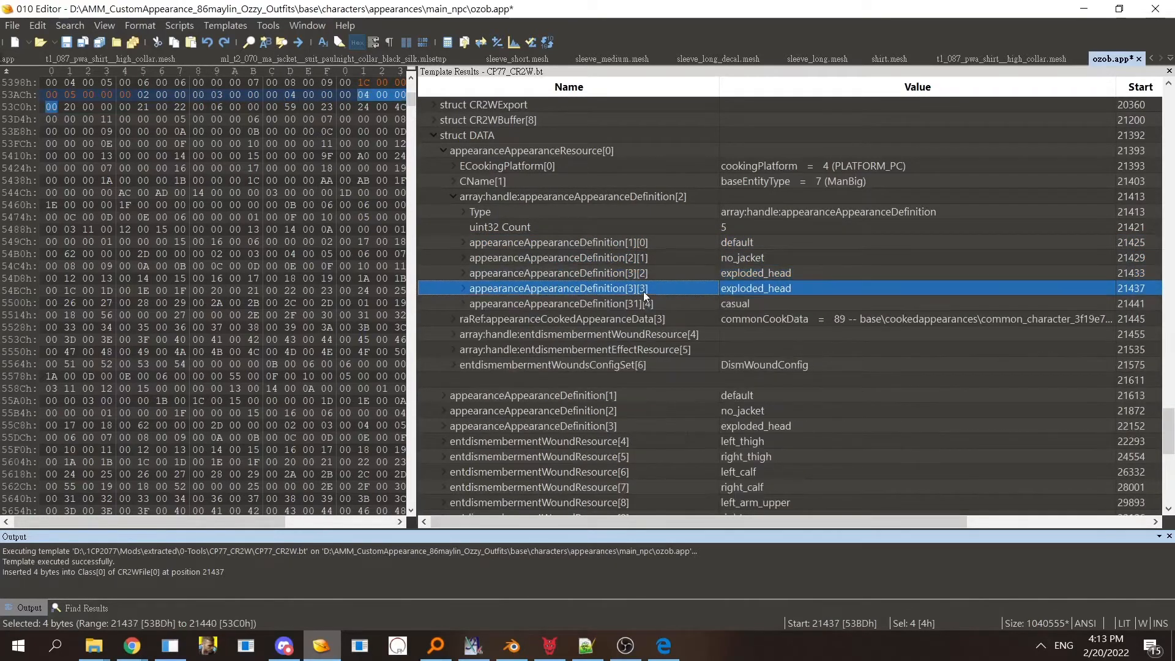
double_click(644, 290)
double_click(649, 425)
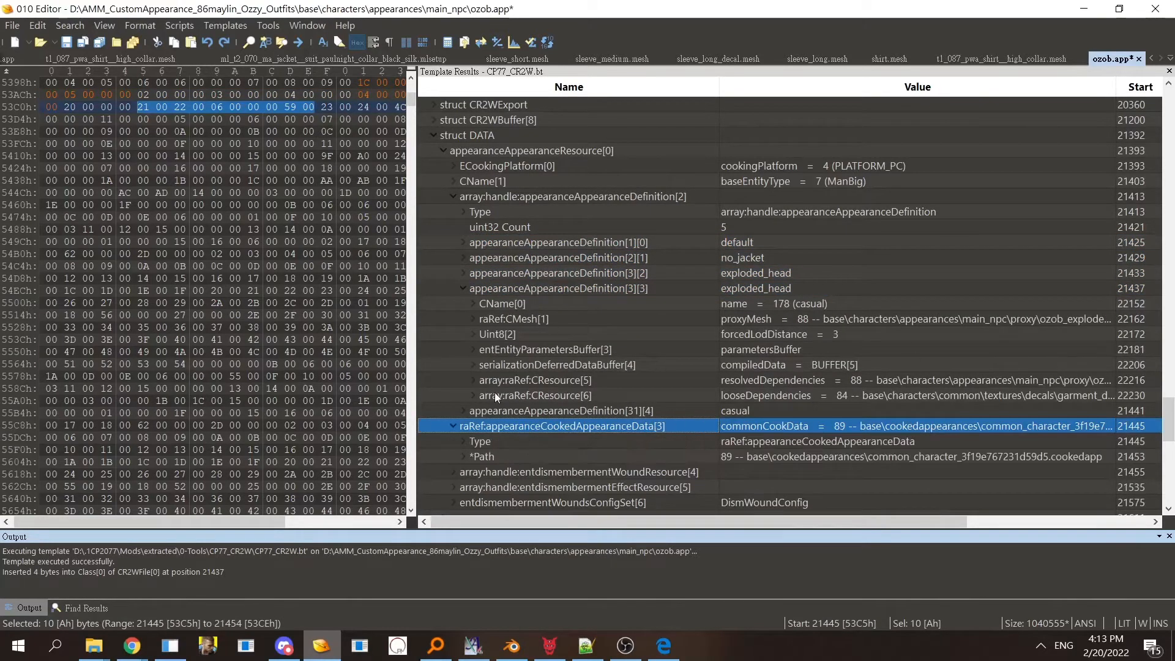
double_click(618, 428)
double_click(616, 411)
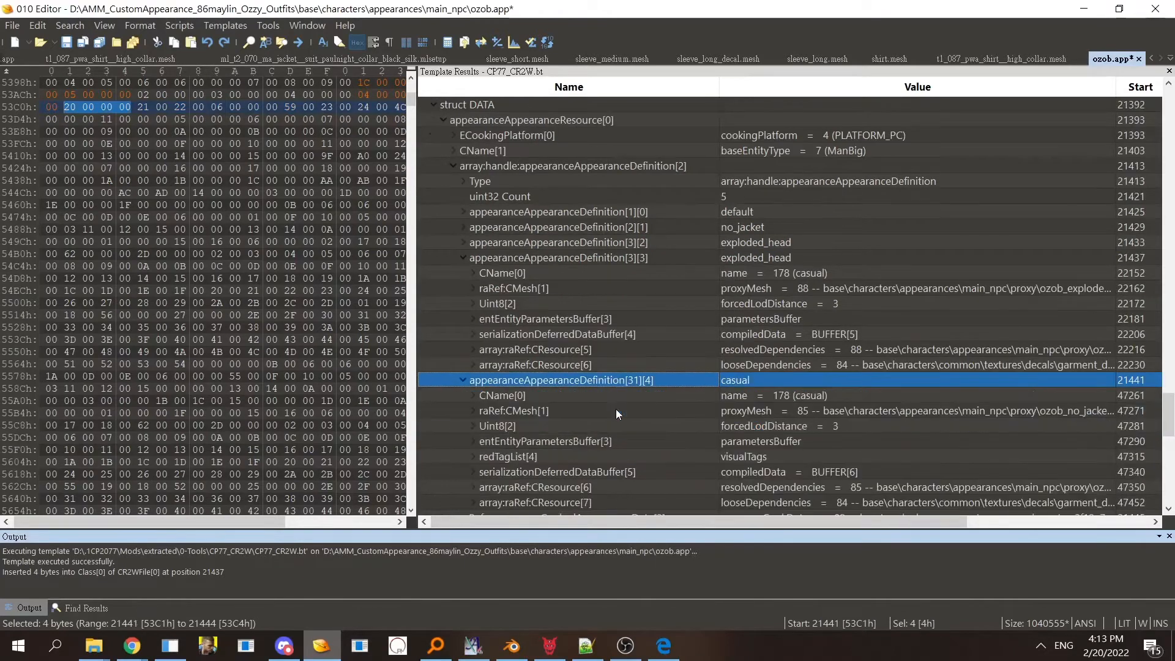
- Try setting handle [31][4]'s CName[0] to 179 (casual_shirt), and undo it together with the name change on handle [3][3]
click(765, 274)
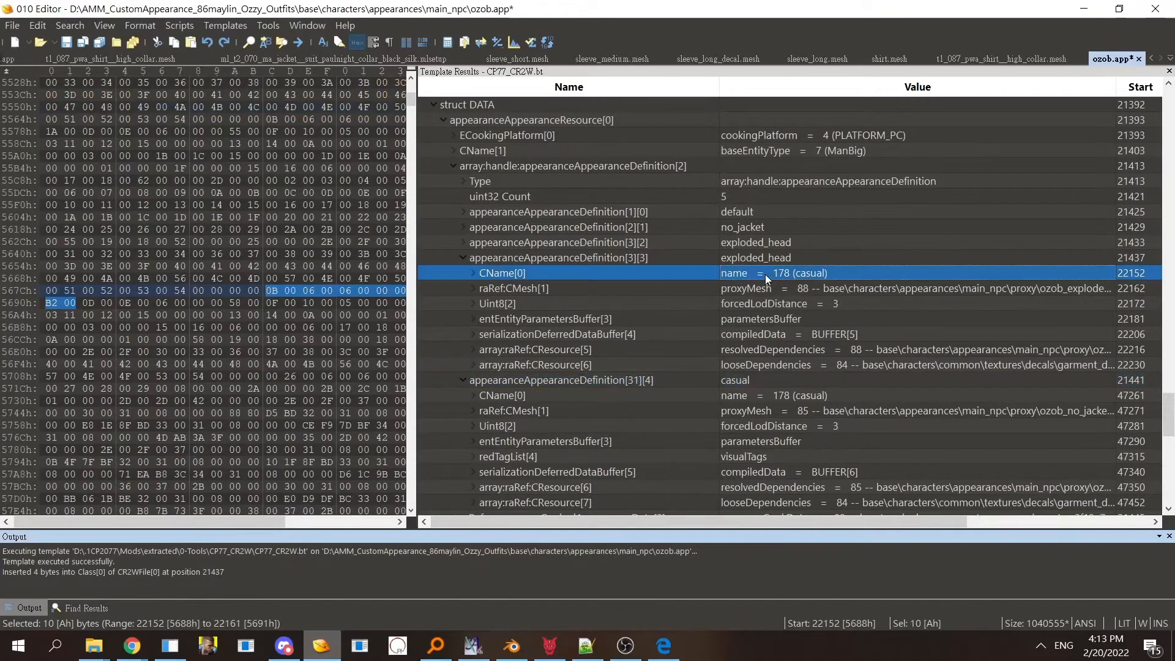
key(ctrl+z)
key(ctrl+v)
click(739, 380)
click(754, 398)
text(179)
key(Return)
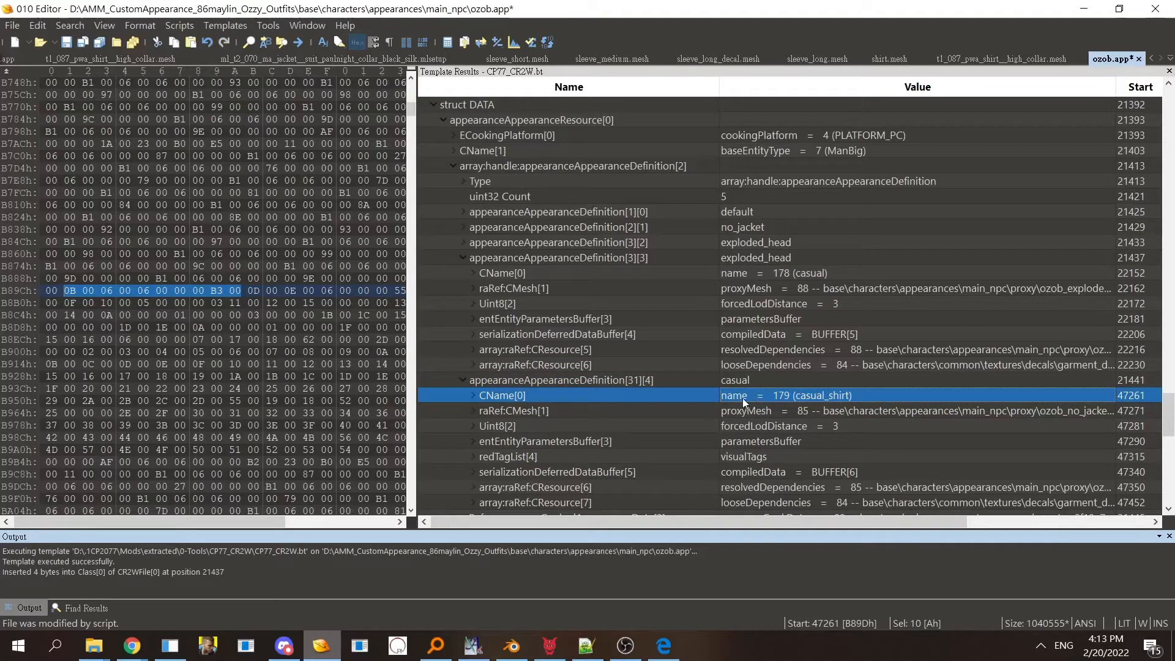
key(ctrl+z)
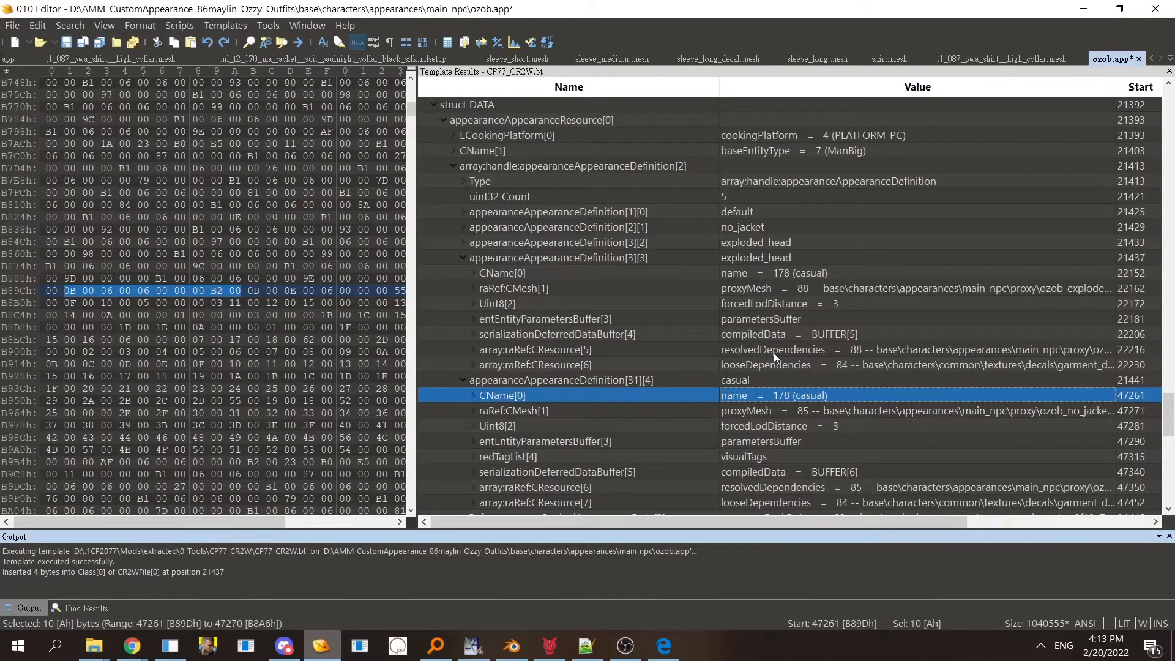
key(ctrl+z)
click(819, 270)
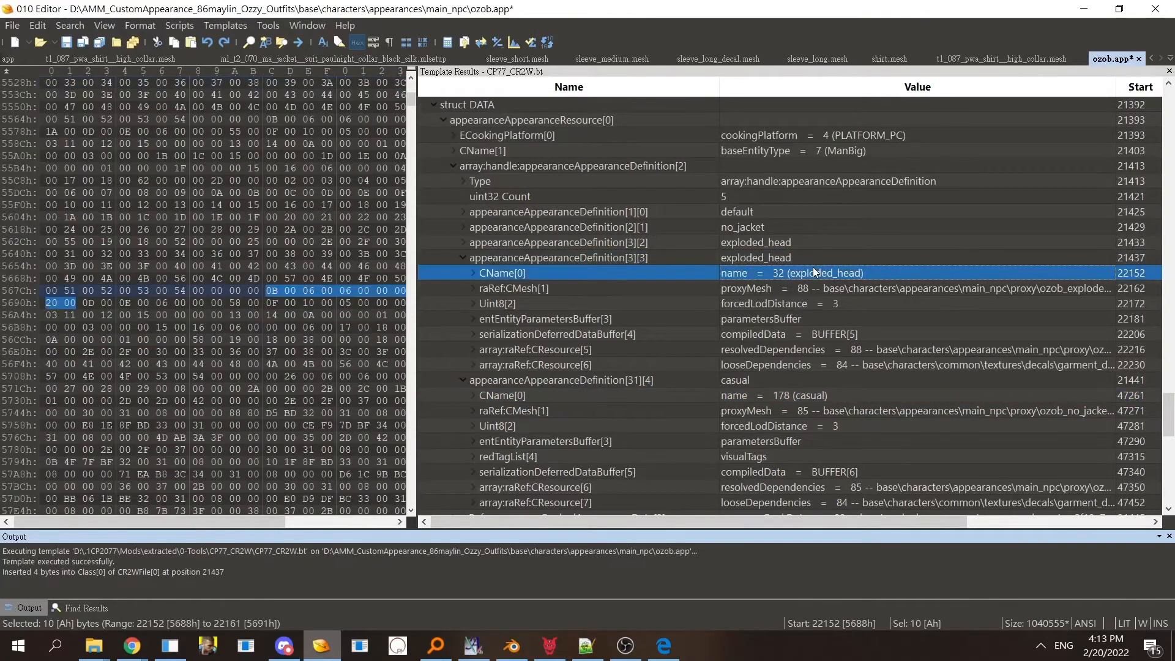
- Switch to the How to Add Appearances PDF and reread the instructions on fixing the index numbers of the last three entries
click(664, 646)
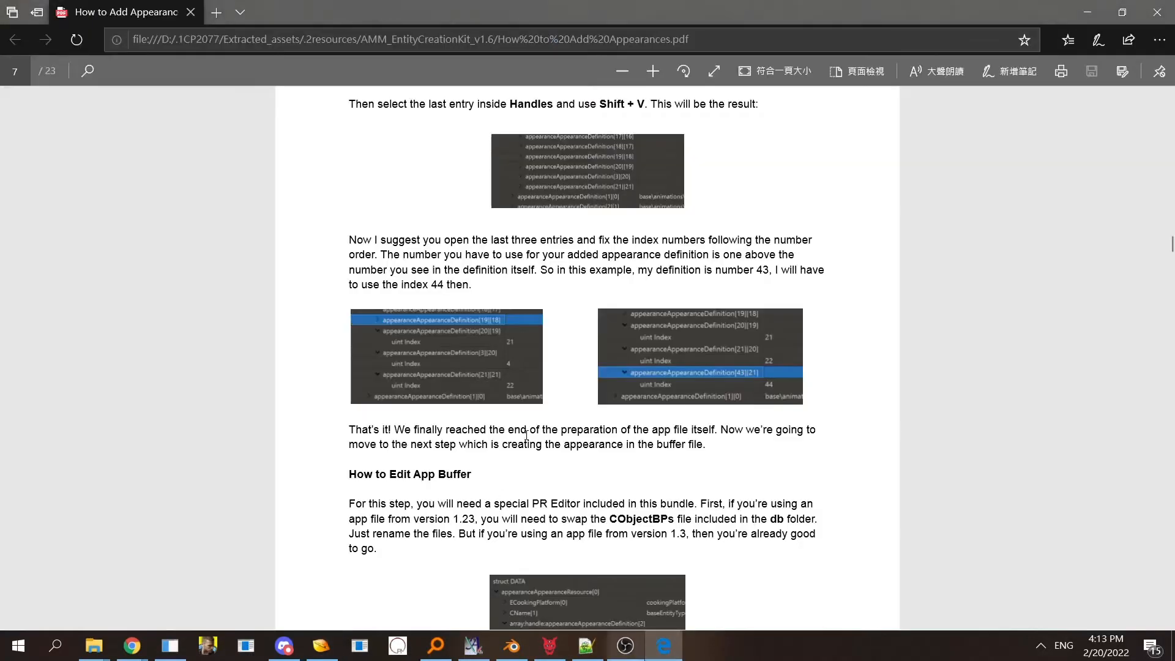
scroll(517, 289, down, 2)
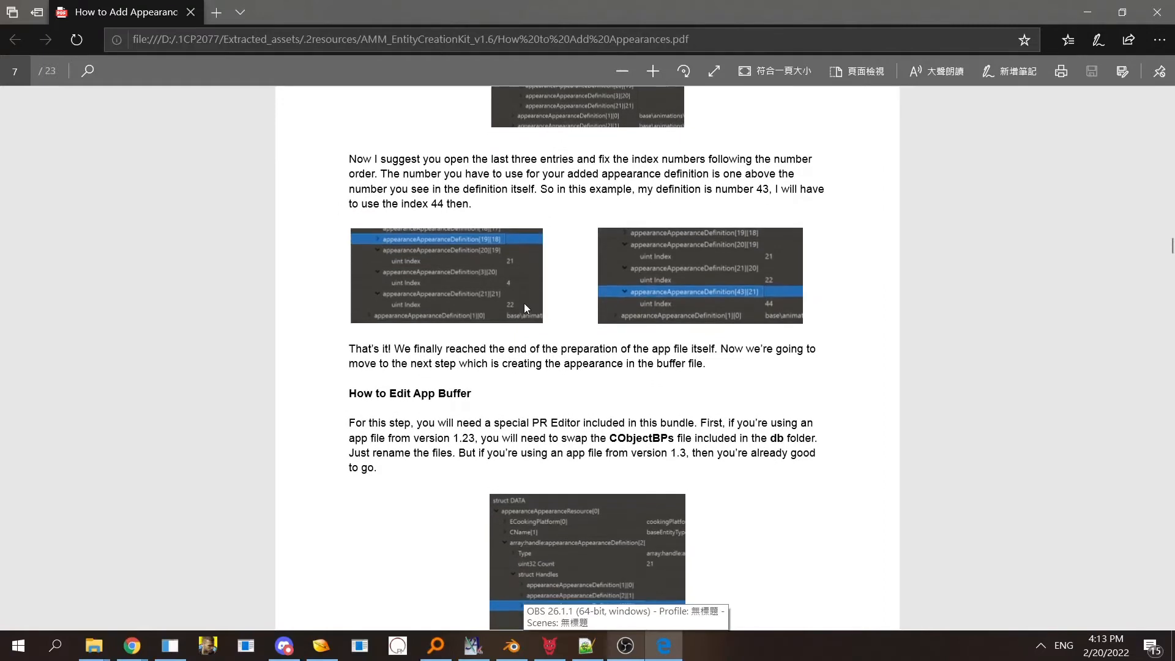
scroll(494, 289, up, 2)
scroll(638, 339, down, 2)
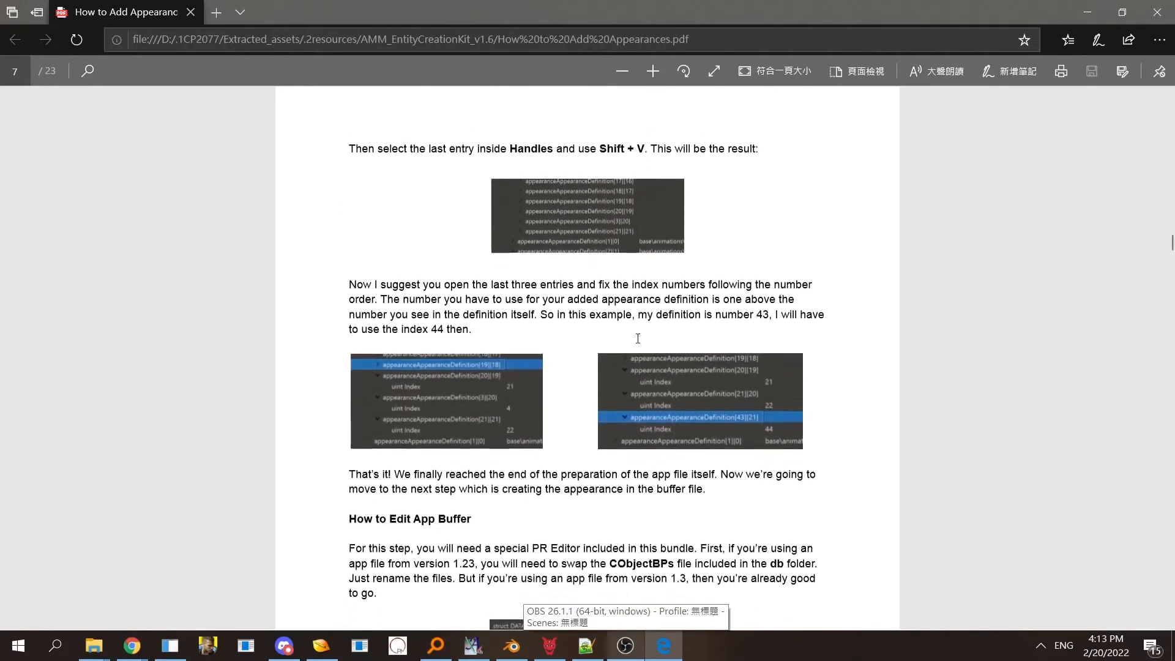
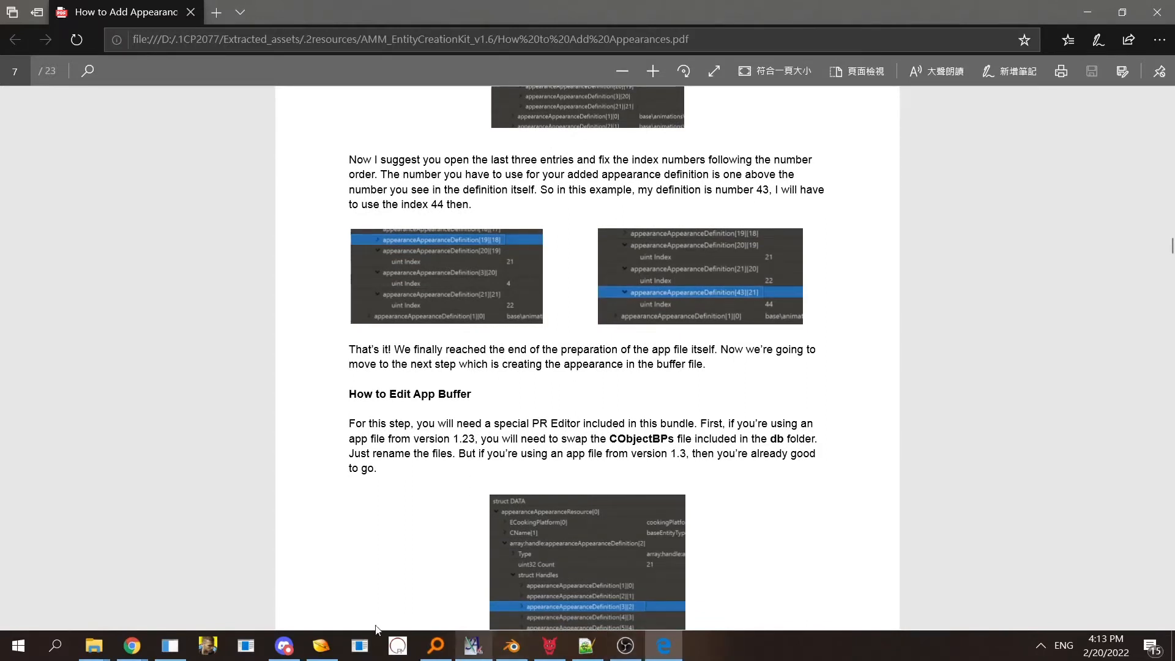
- Return to 010 Editor, reopen array:handle:appearanceAppearanceDefinition[2] and inspect the fields under its Type row
click(321, 646)
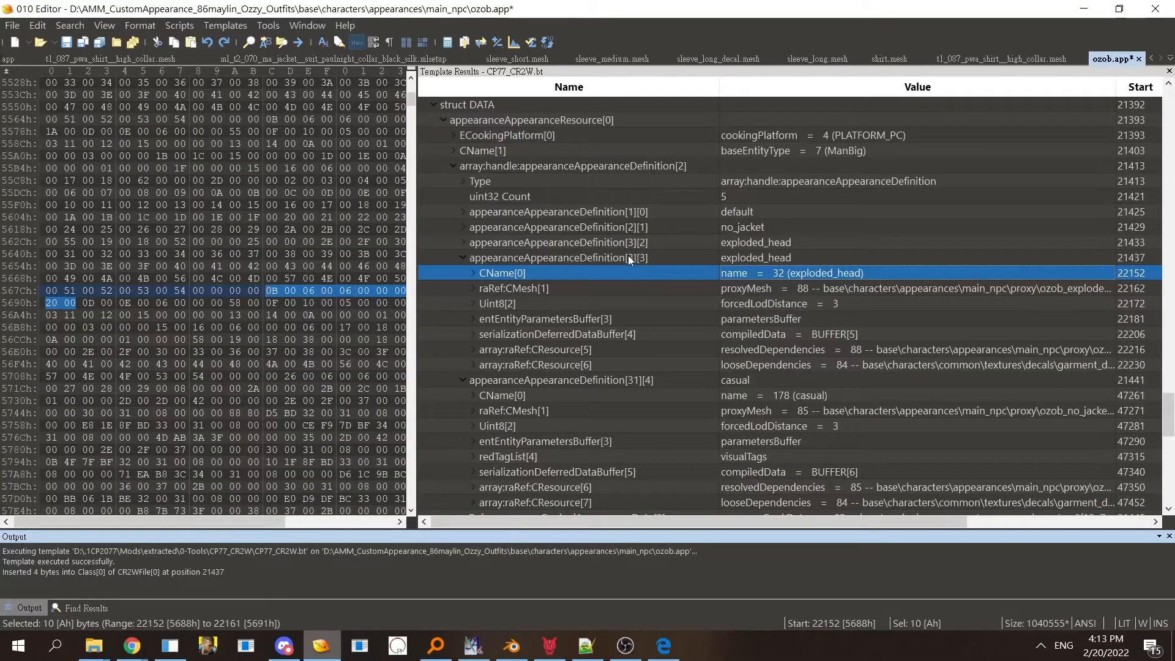
double_click(620, 170)
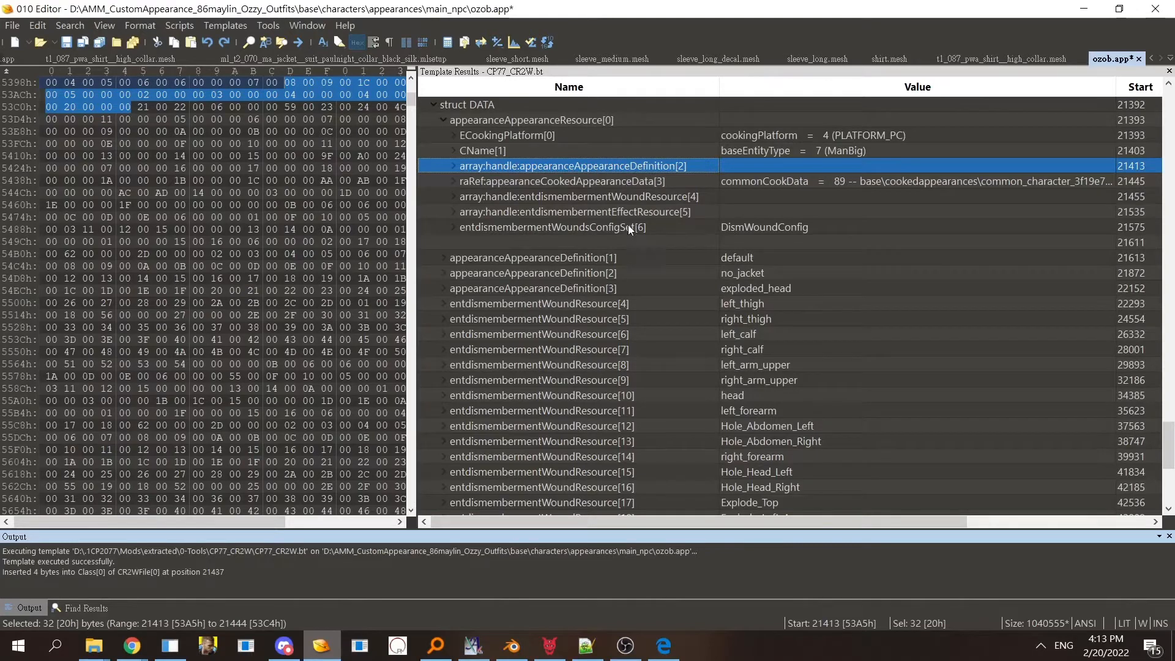
double_click(618, 164)
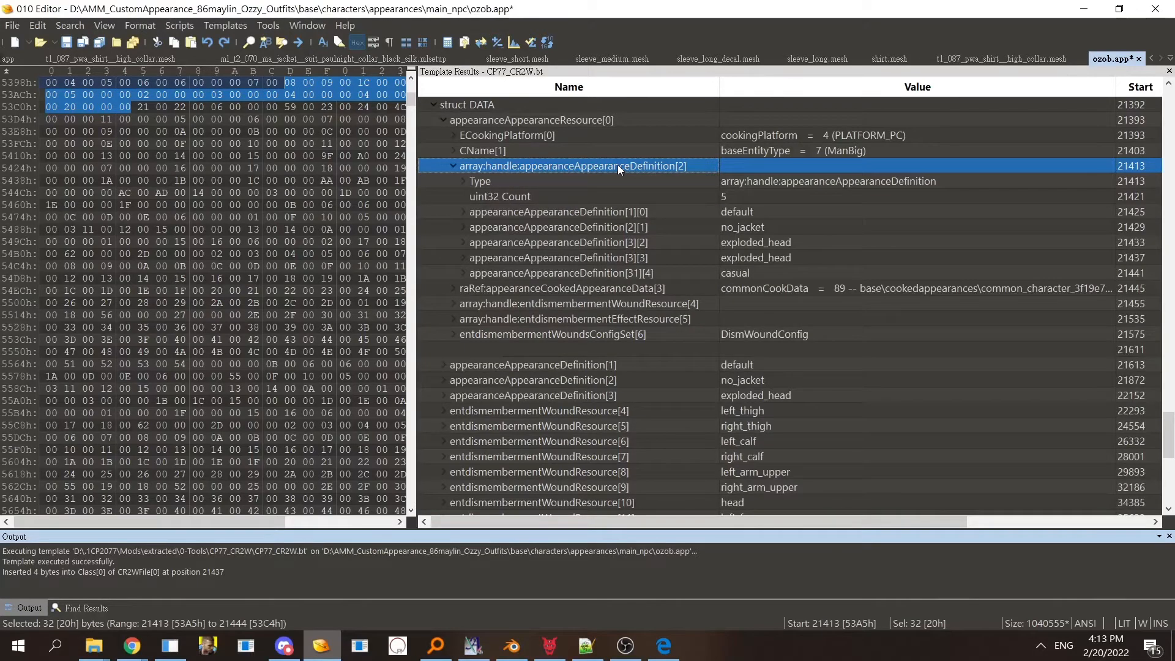
click(620, 178)
double_click(619, 182)
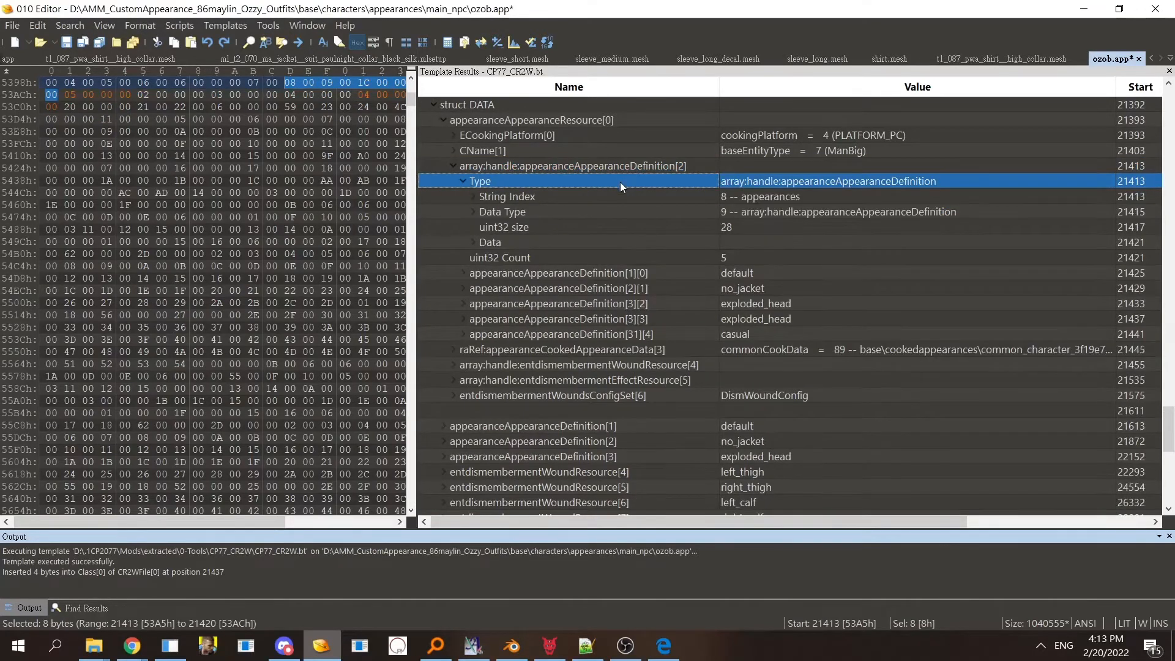
double_click(619, 182)
- Check the handles appearanceAppearanceDefinition[1][0] through [31][4] again for an editable index number
click(611, 212)
click(615, 244)
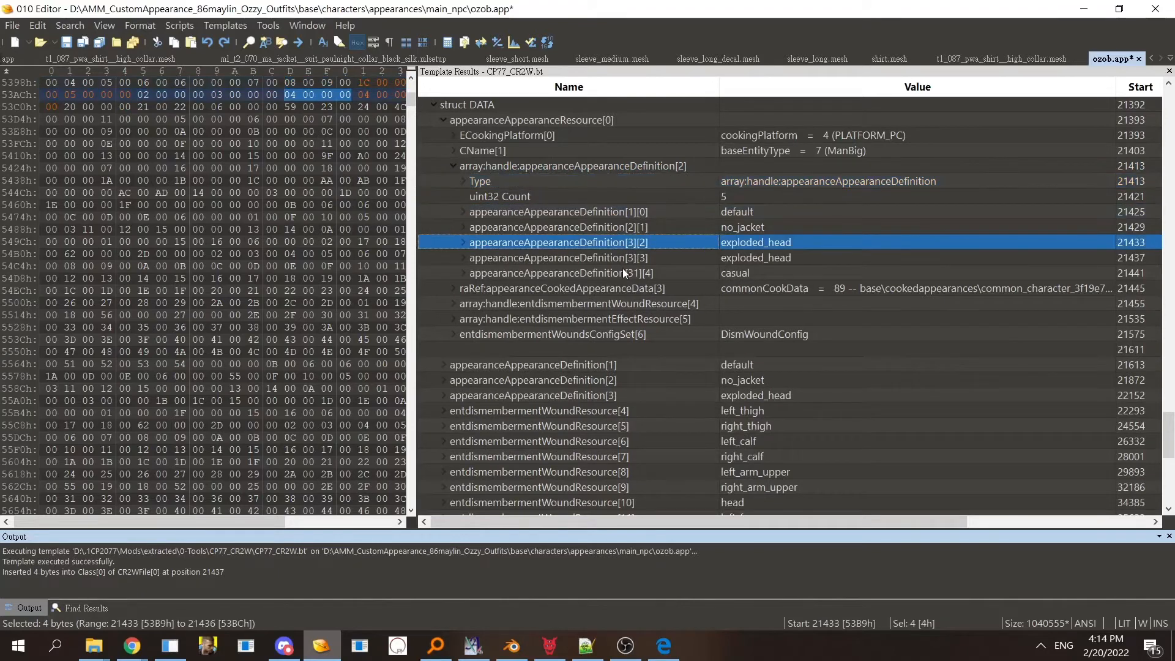
double_click(623, 270)
double_click(623, 270)
click(625, 281)
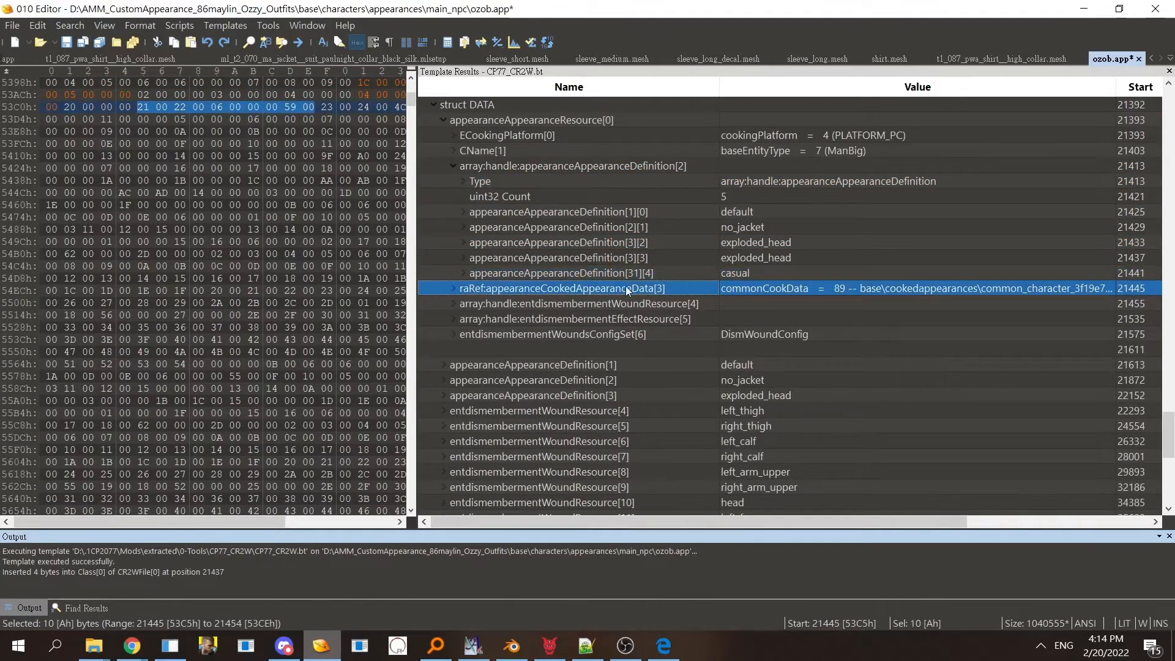
click(621, 260)
click(618, 275)
- Switch to the How to Add Appearances PDF and reread the instructions for the struct Handles path and copying a handle
click(663, 646)
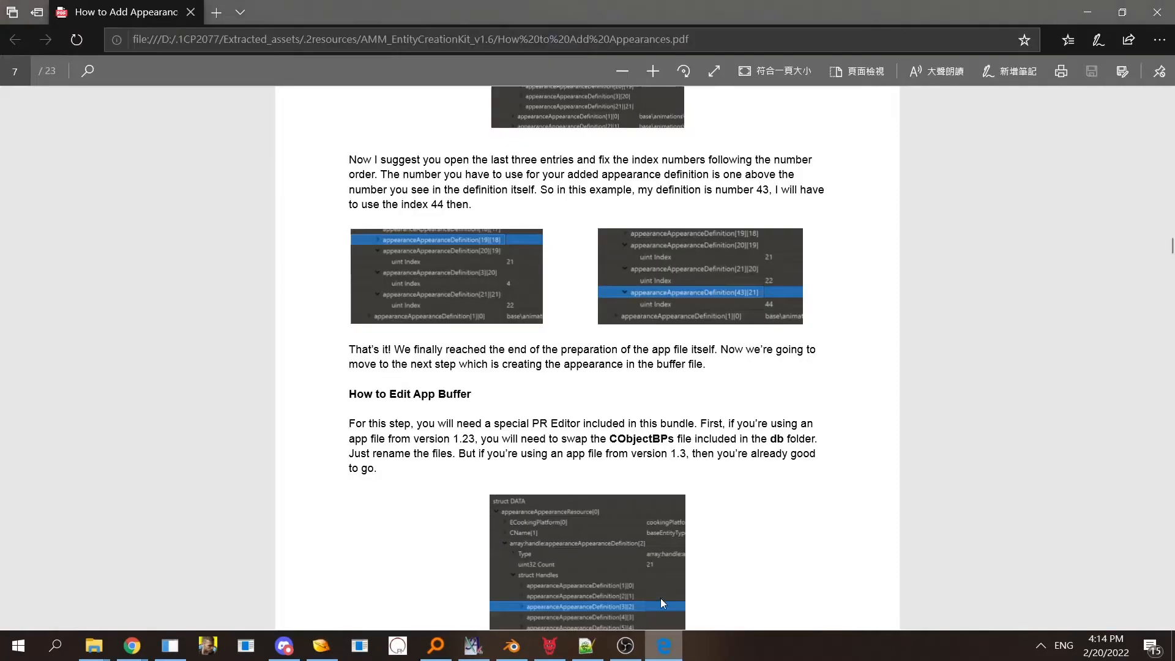
scroll(645, 506, up, 8)
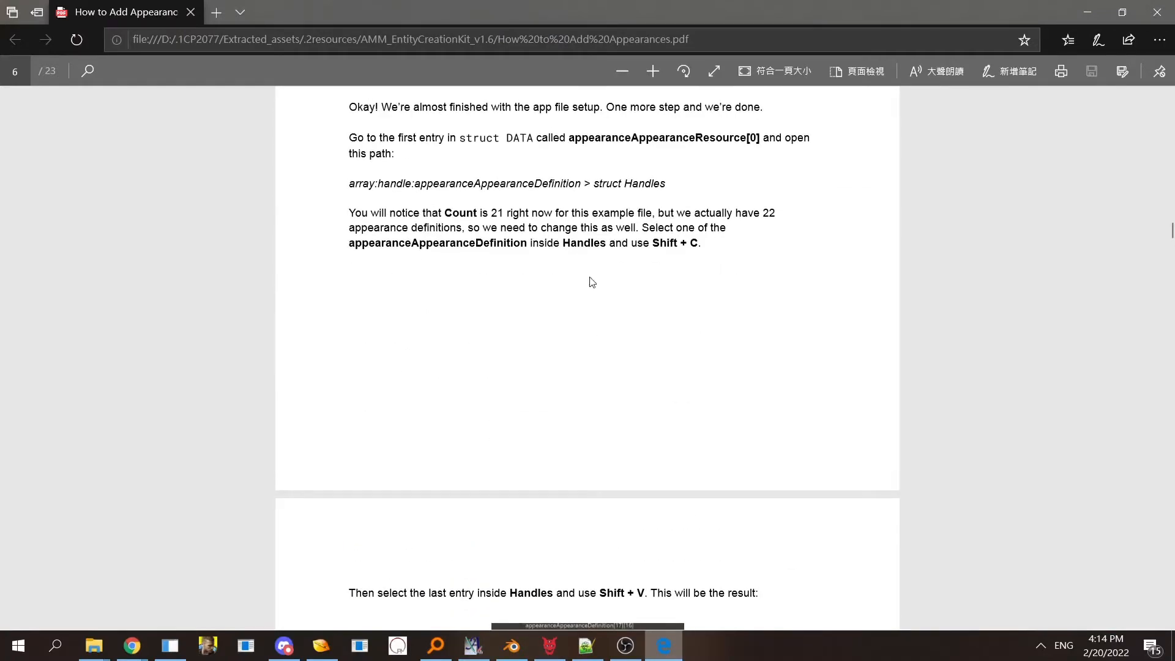
scroll(591, 281, up, 2)
scroll(591, 281, up, 1)
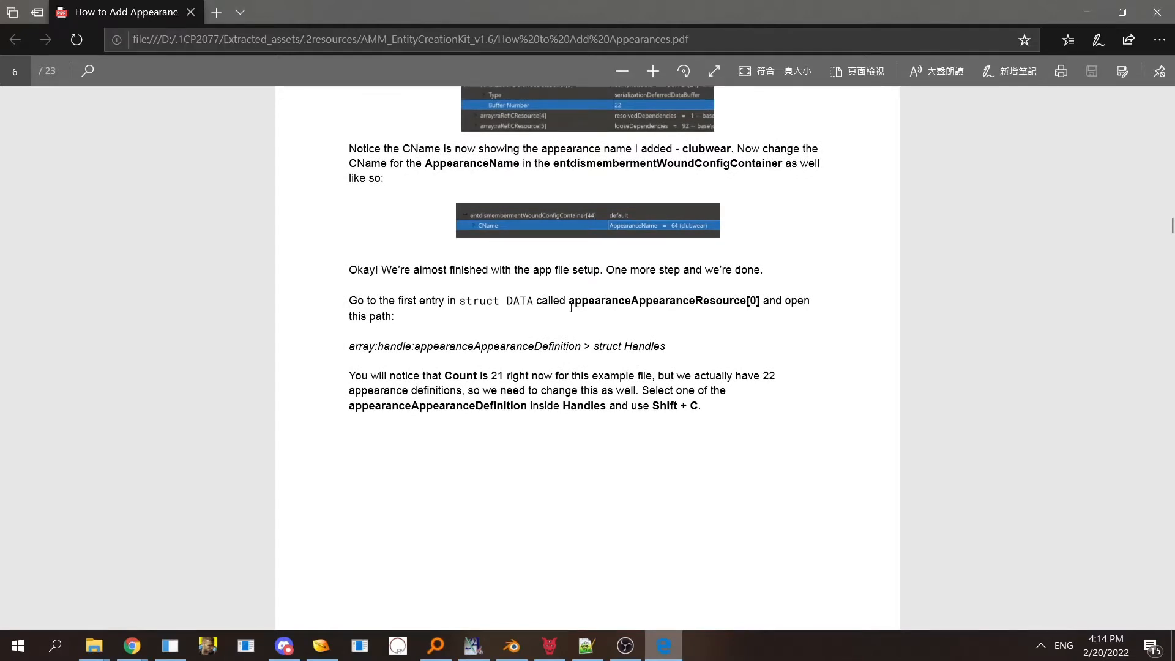
scroll(676, 343, down, 3)
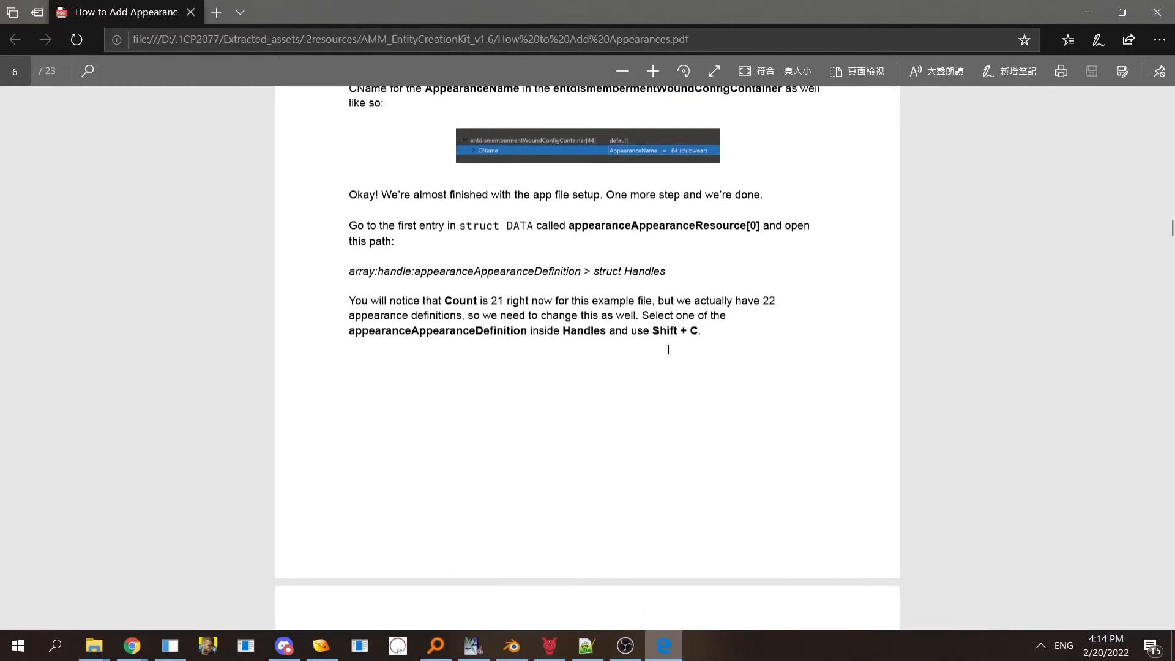
- Return to 010 Editor, collapse and reopen array:handle:appearanceAppearanceDefinition[2], and check its handle [1][0]
click(321, 646)
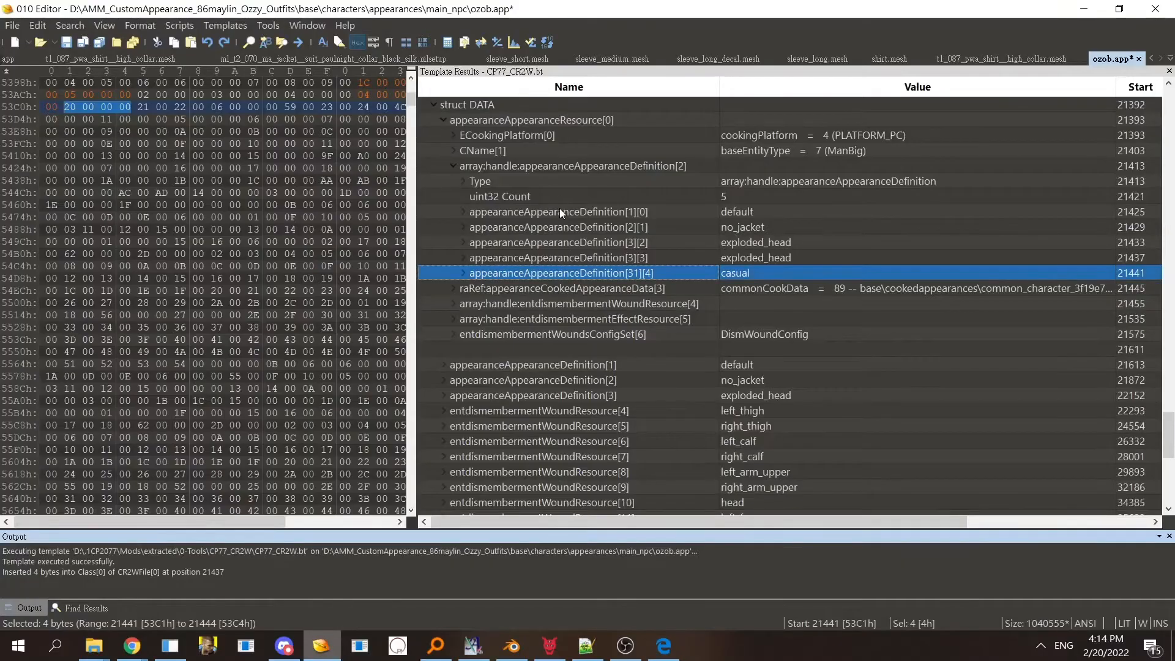
click(555, 166)
double_click(554, 165)
click(574, 135)
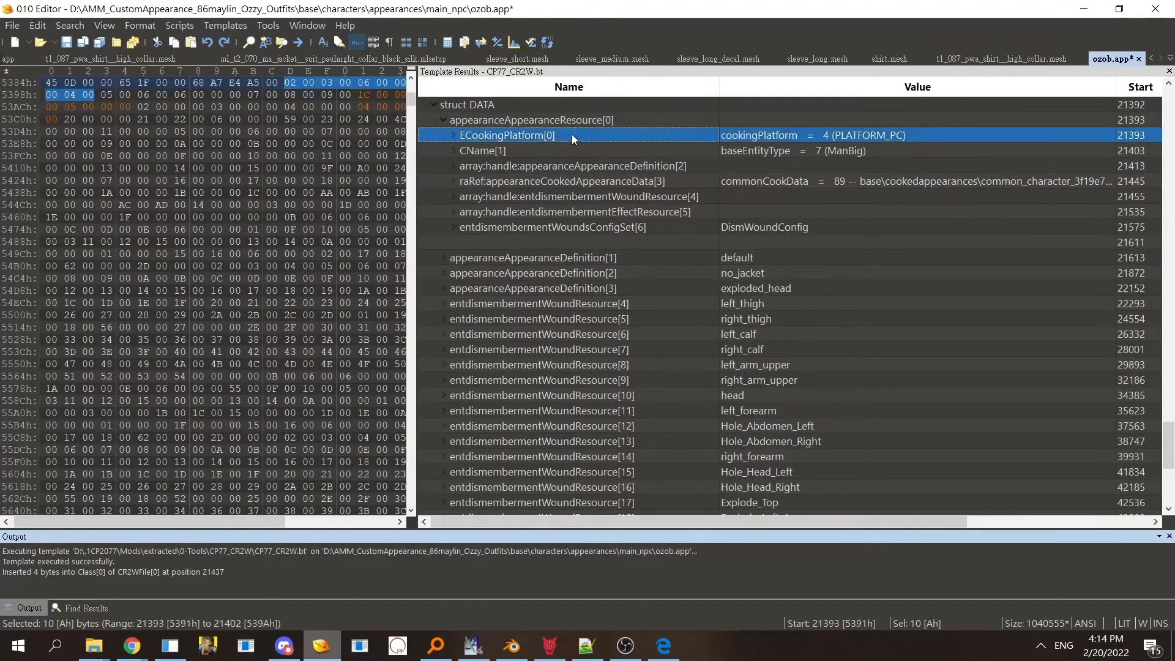
click(547, 168)
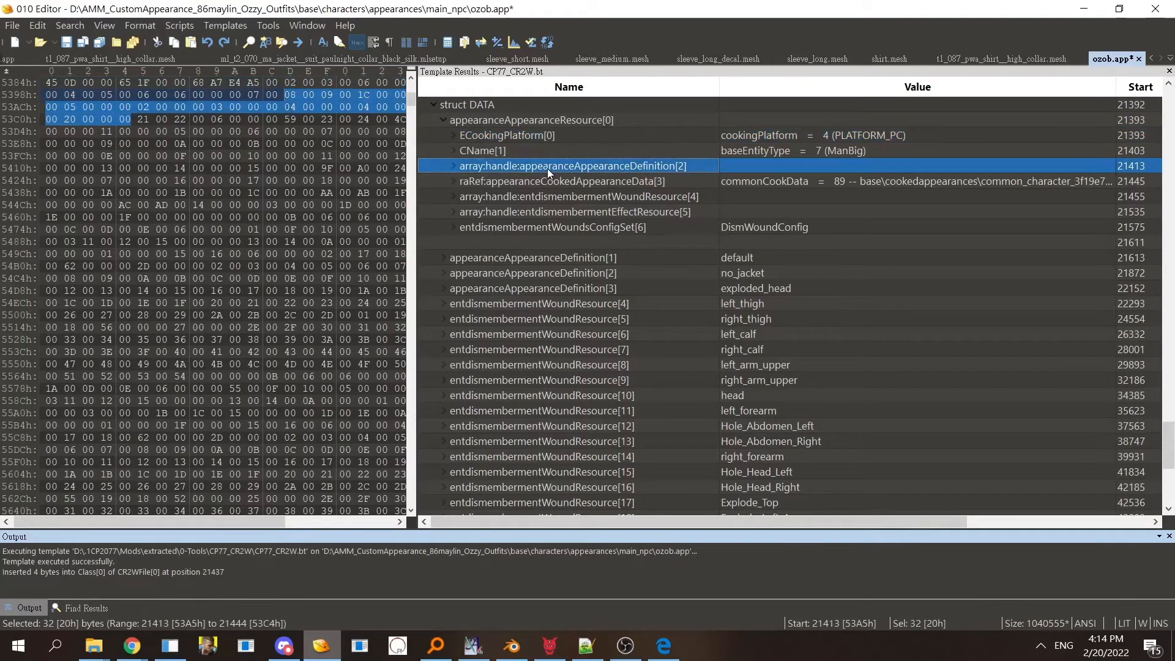
double_click(579, 167)
click(598, 211)
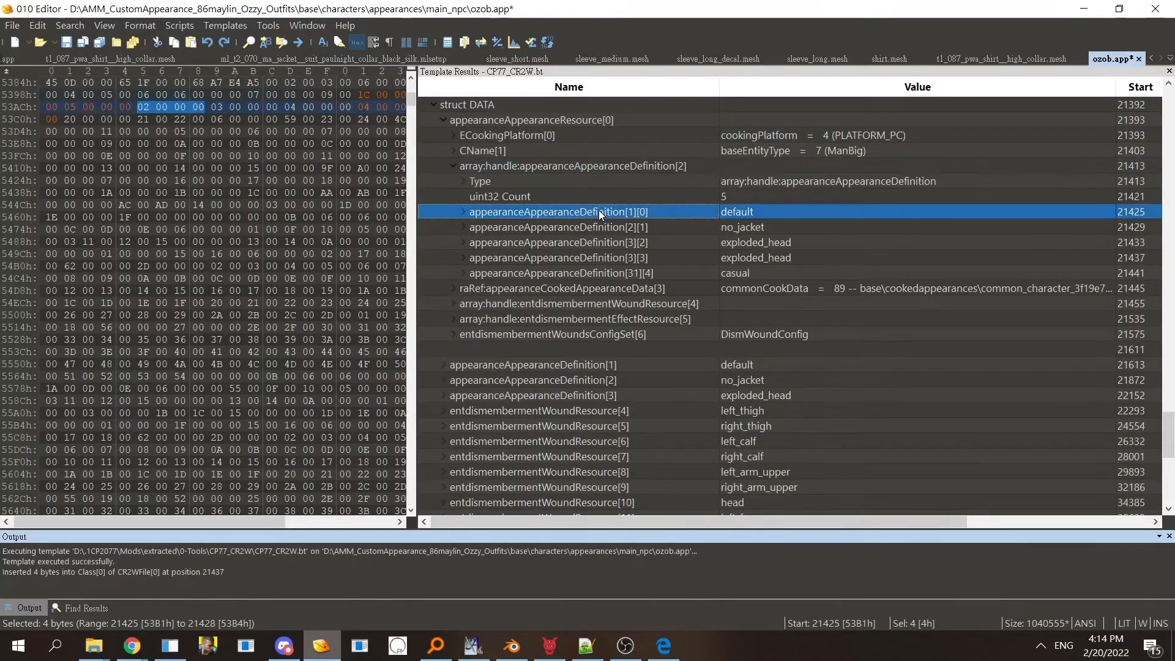
double_click(599, 211)
double_click(599, 211)
- Look for struct Handles in the remaining appearanceAppearanceResource[0] entries, from appearanceCookedAppearanceData[3] to entdismembermentWoundsConfigSet[6]
double_click(609, 290)
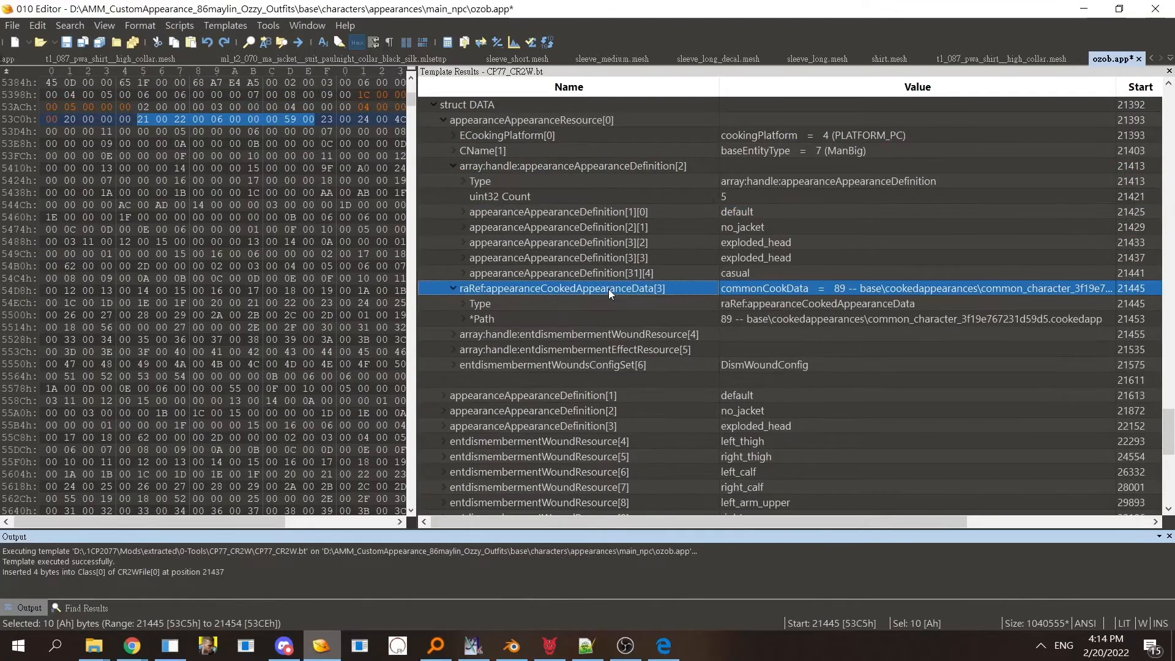
double_click(608, 290)
click(609, 321)
double_click(611, 308)
click(611, 301)
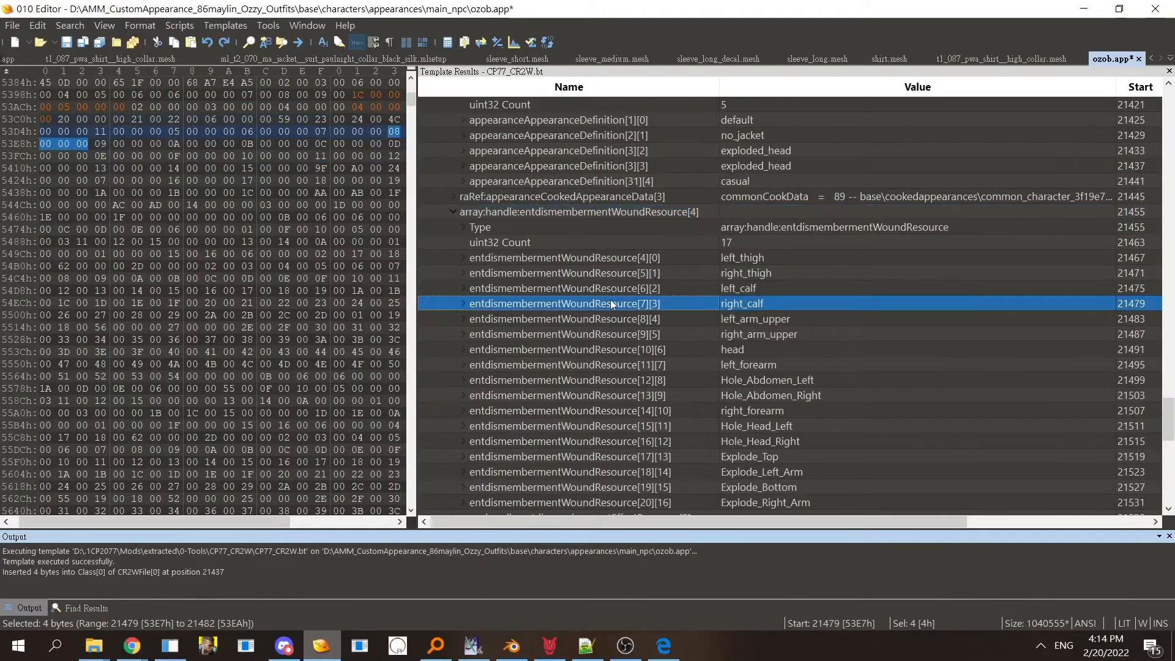
double_click(611, 213)
double_click(614, 227)
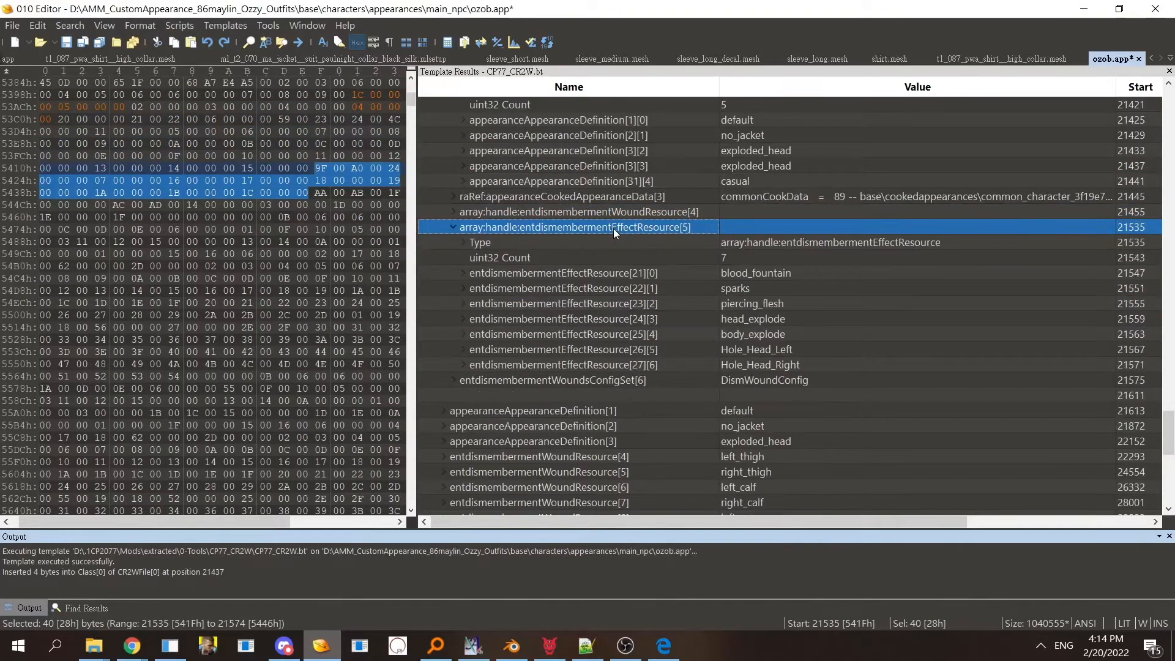
double_click(614, 267)
double_click(614, 267)
double_click(617, 228)
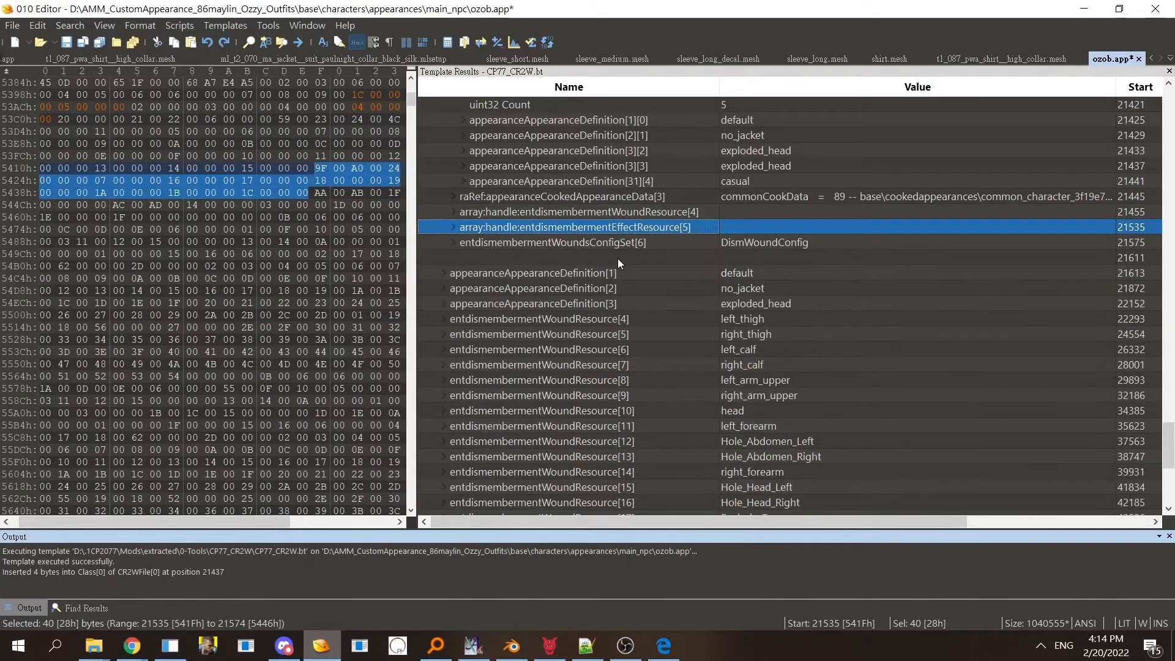
double_click(618, 245)
double_click(618, 245)
click(606, 198)
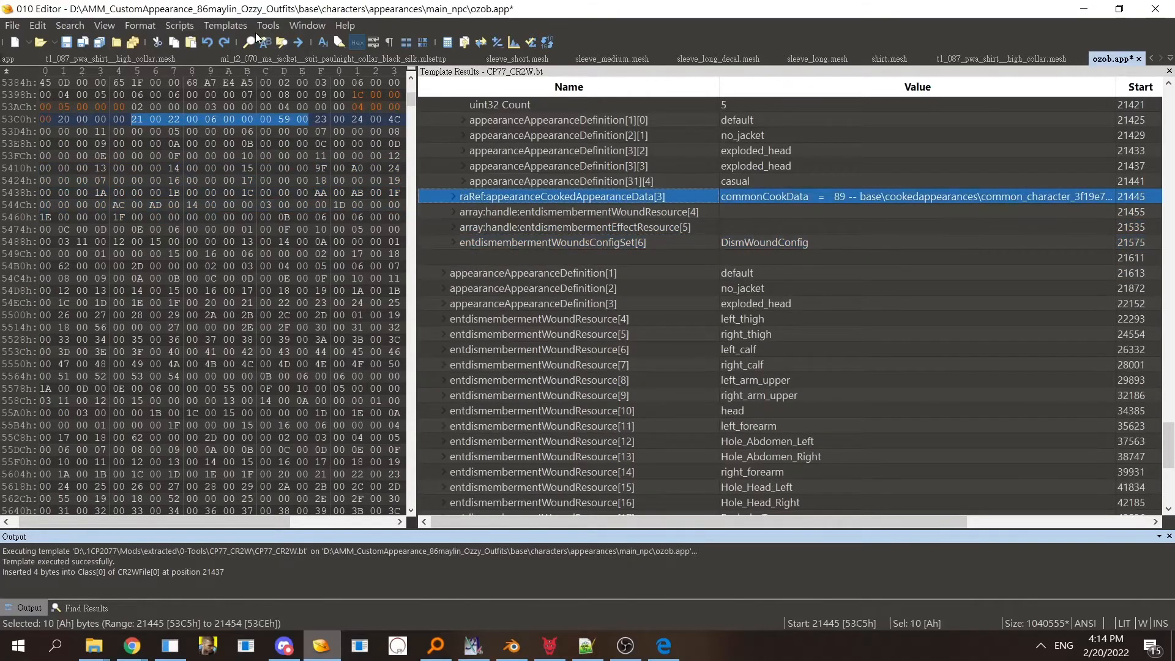
- Run the CP77_CR2W_v048 template on ozob.app
click(225, 25)
mouse_move(291, 184)
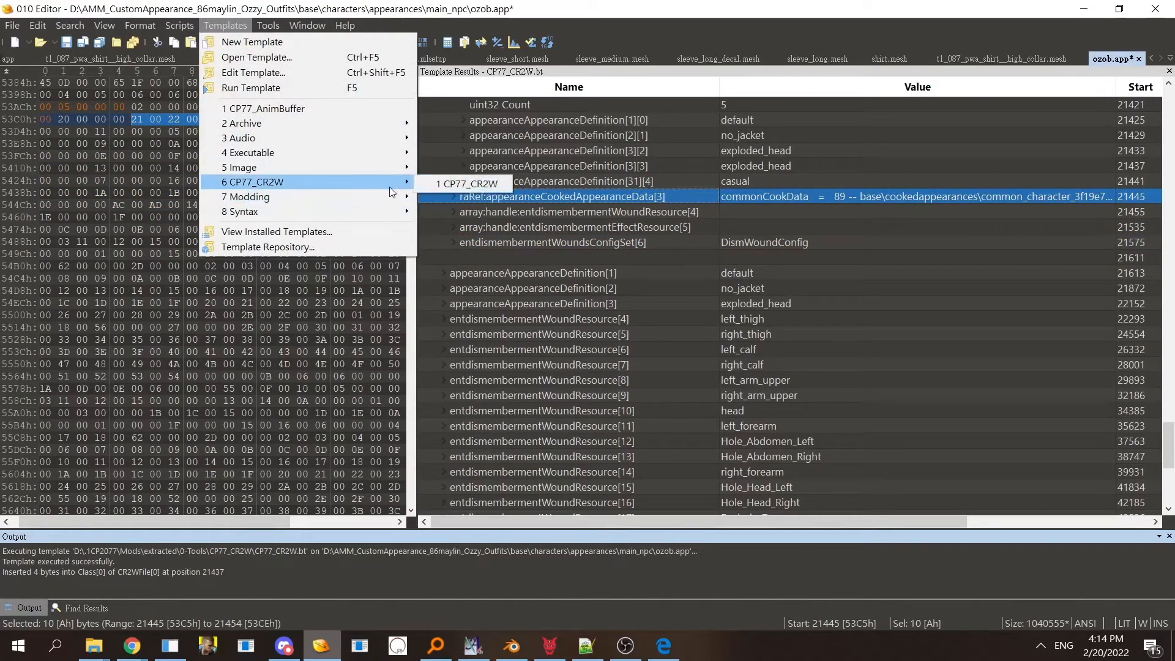
mouse_move(395, 196)
click(465, 212)
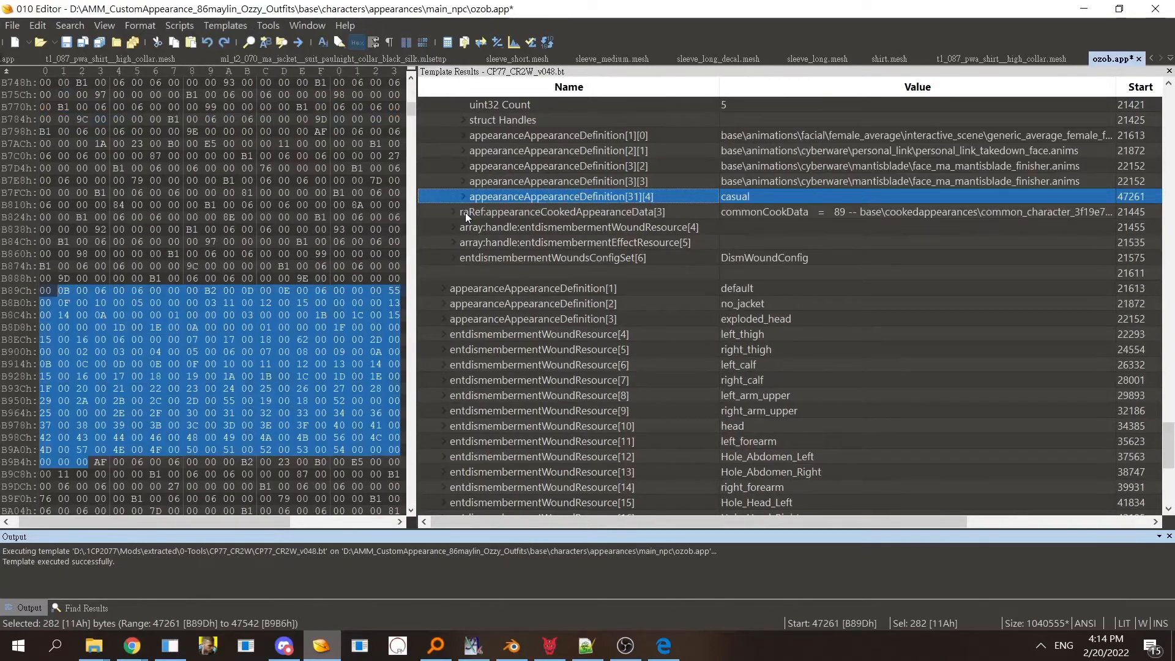
- Expand struct Handles under array:handle:appearanceAppearanceDefinition[2] and compare its entries with definitions [1][0] through [31][4]
double_click(633, 138)
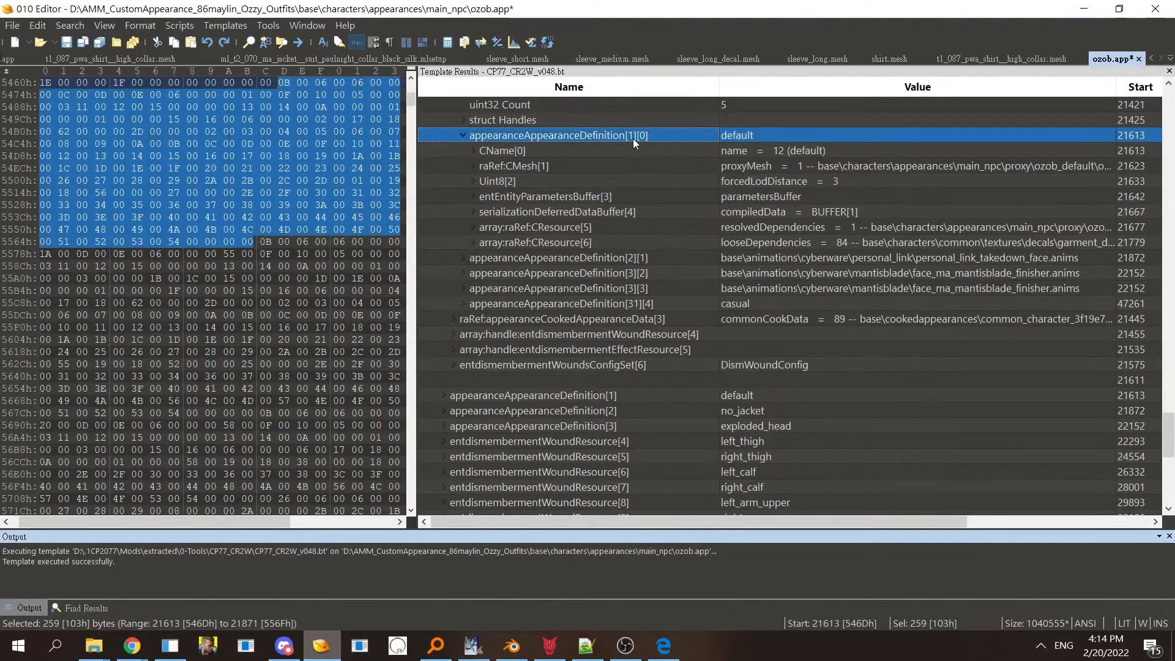
key(Up)
key(Up)
key(Up)
key(Up)
key(Up)
double_click(594, 178)
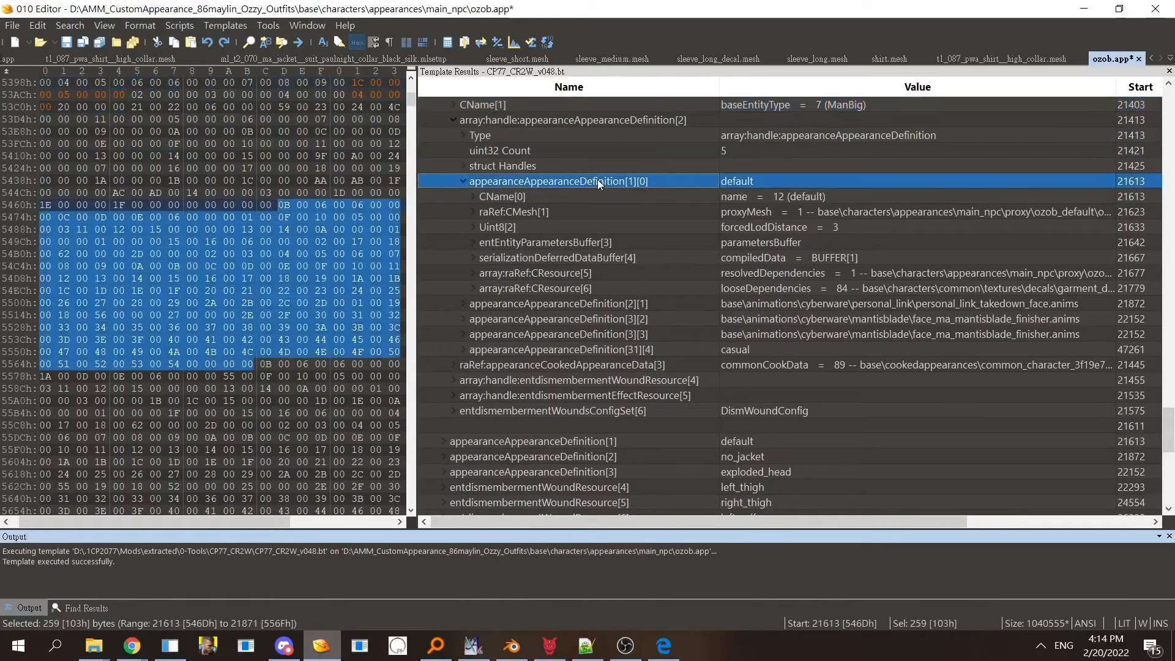
double_click(589, 171)
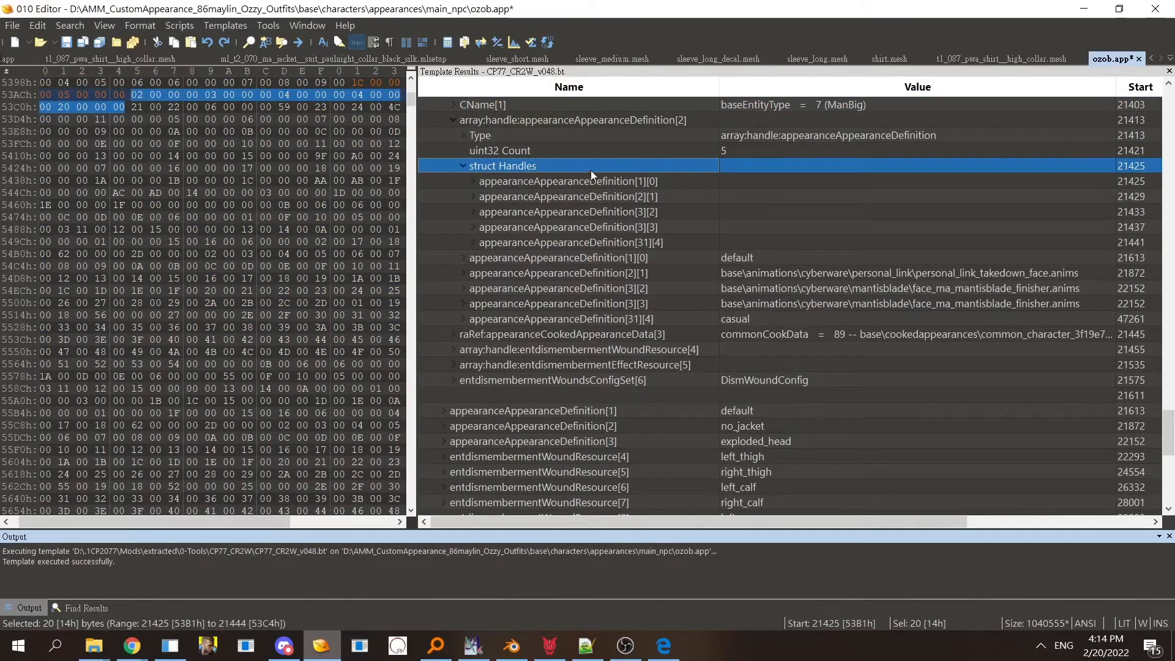
click(643, 333)
click(641, 304)
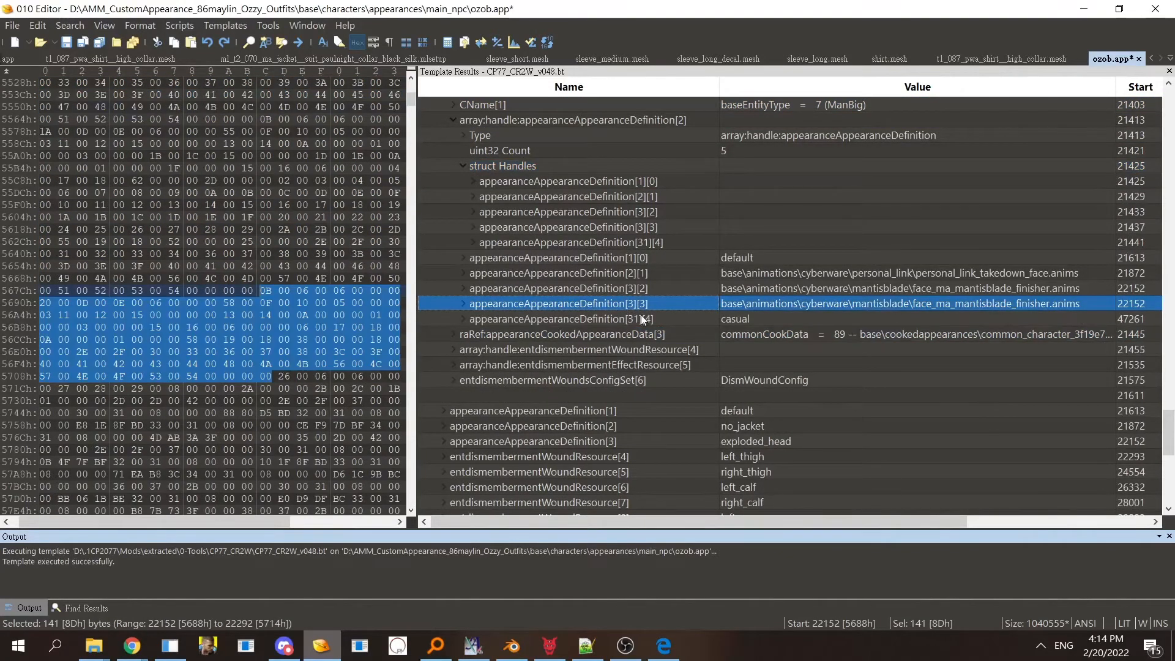
click(641, 317)
click(246, 26)
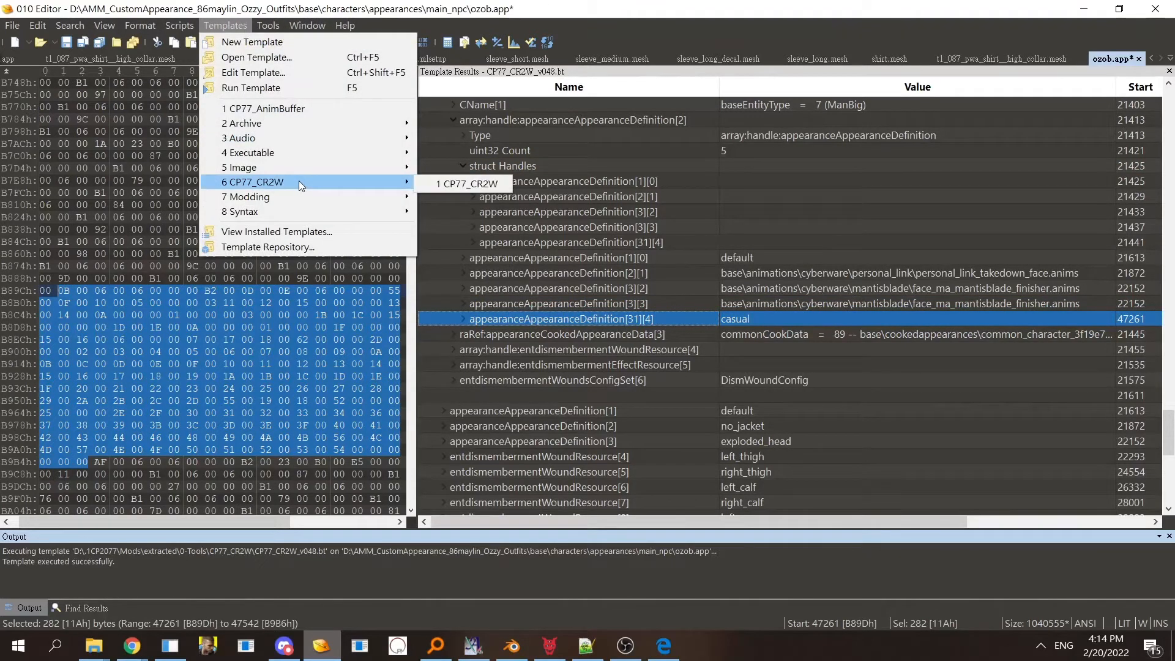
mouse_move(306, 194)
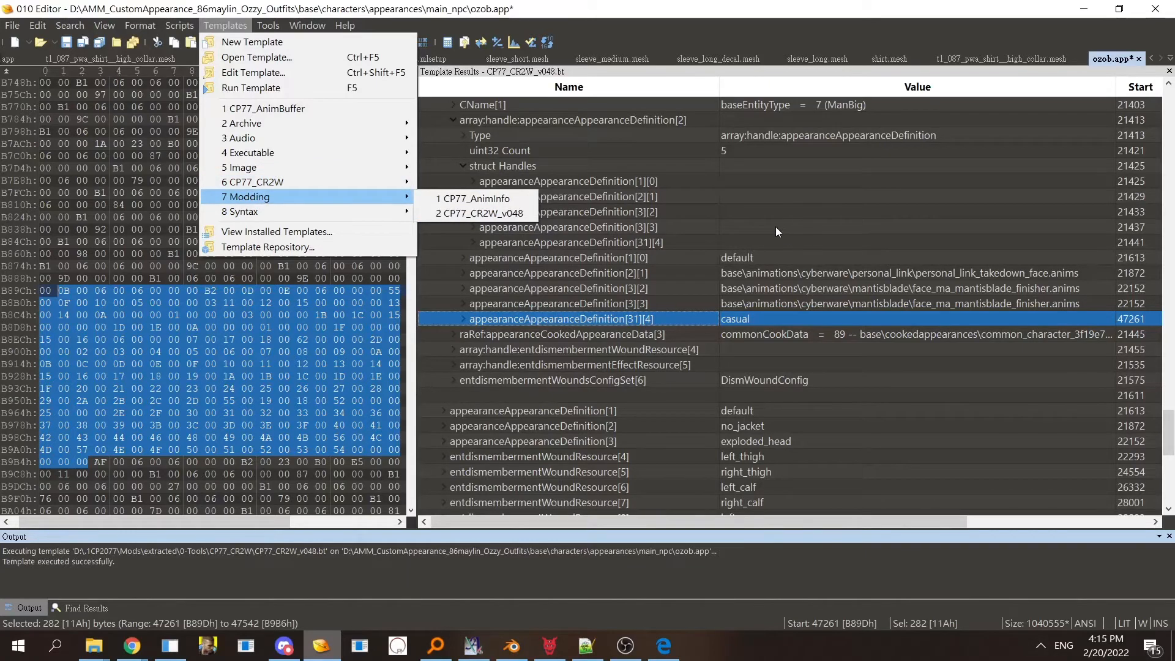
click(736, 331)
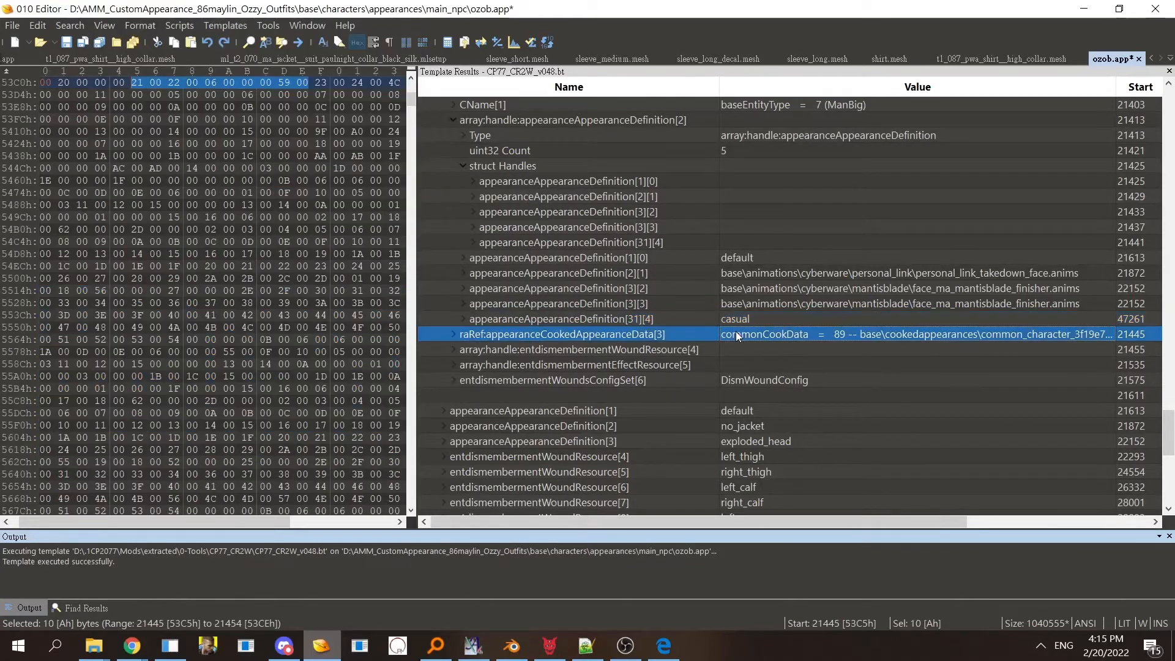
- Undo the recent edits to ozob.app, including the inserted handle and the uint32 Count change in appearanceAppearanceDefinition[2]
click(640, 243)
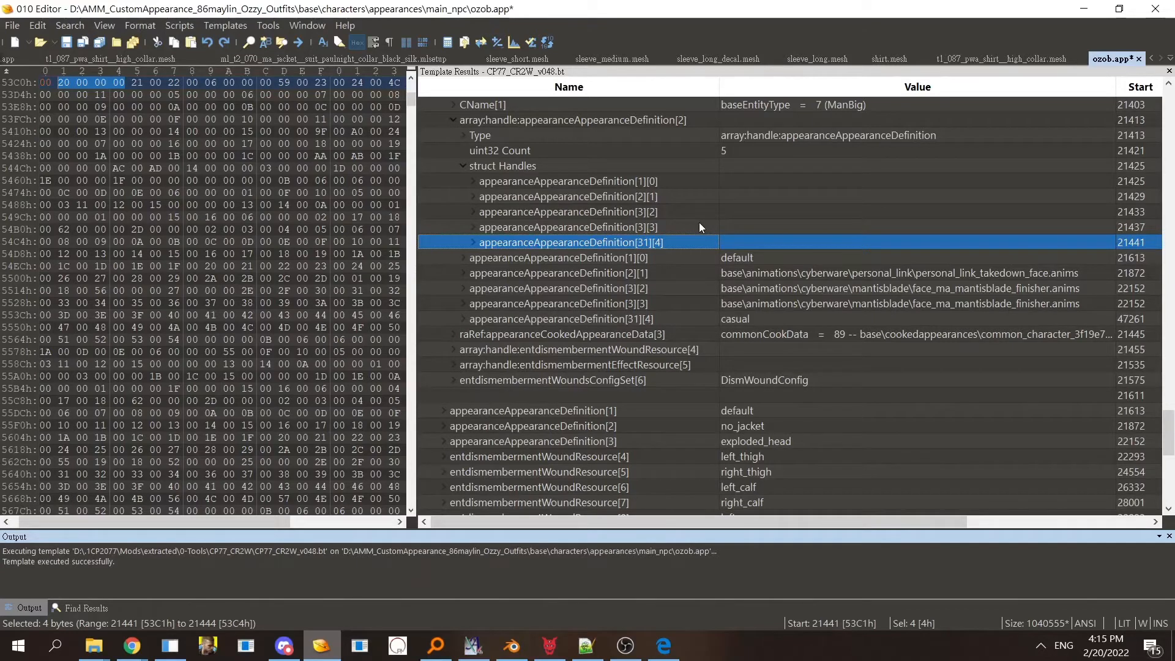
click(670, 290)
click(666, 300)
key(ctrl+z)
key(ctrl+z)
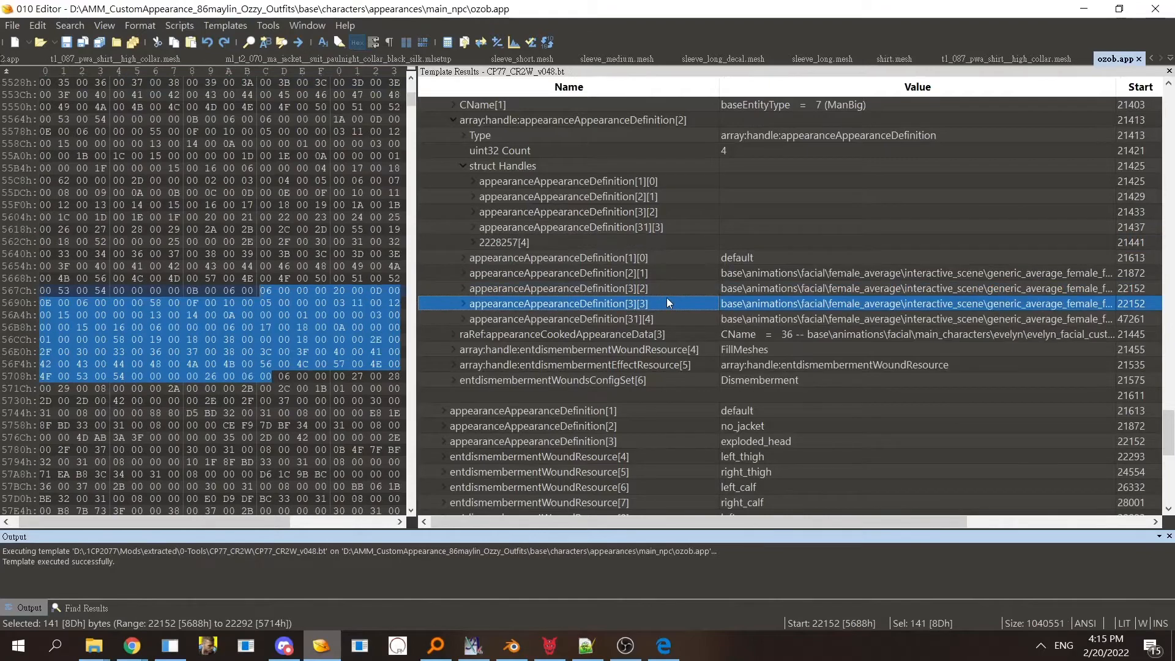
key(ctrl+z)
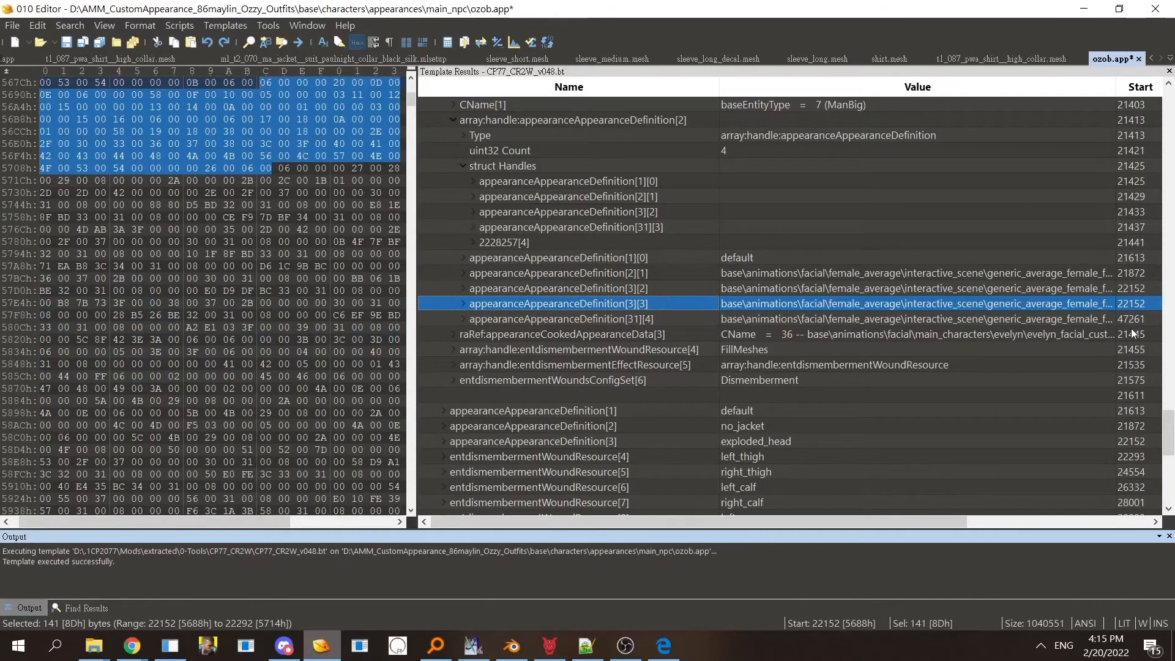
drag(1170, 433, 1015, 421)
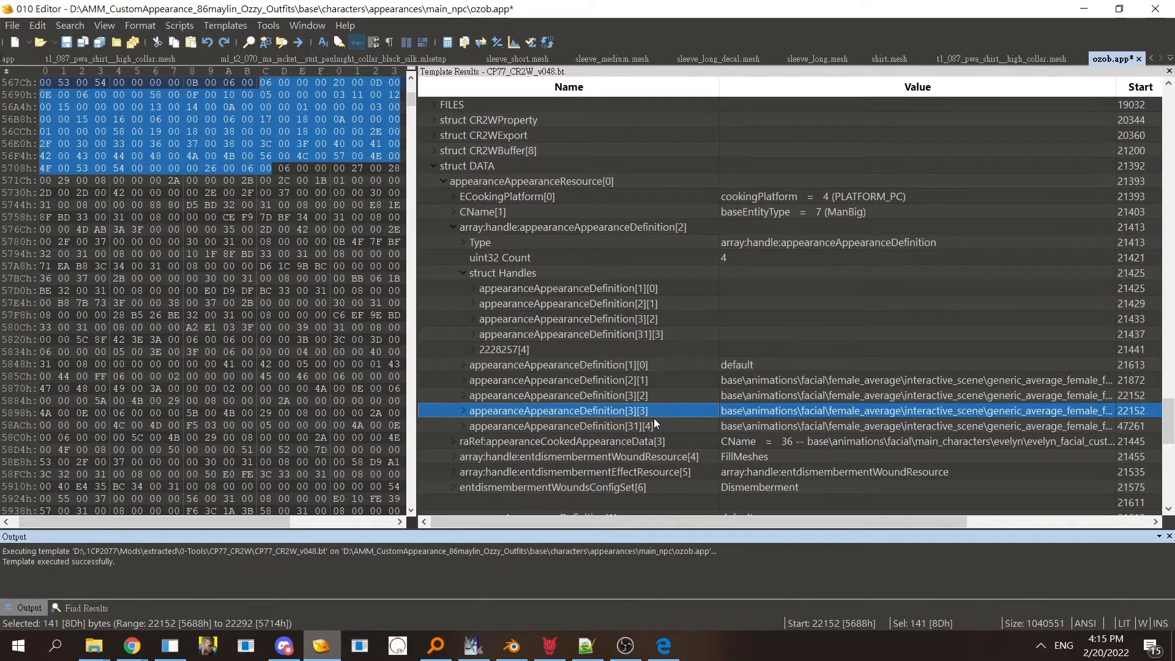
mouse_move(1171, 429)
mouse_down()
mouse_move(1174, 488)
mouse_move(1172, 444)
mouse_up()
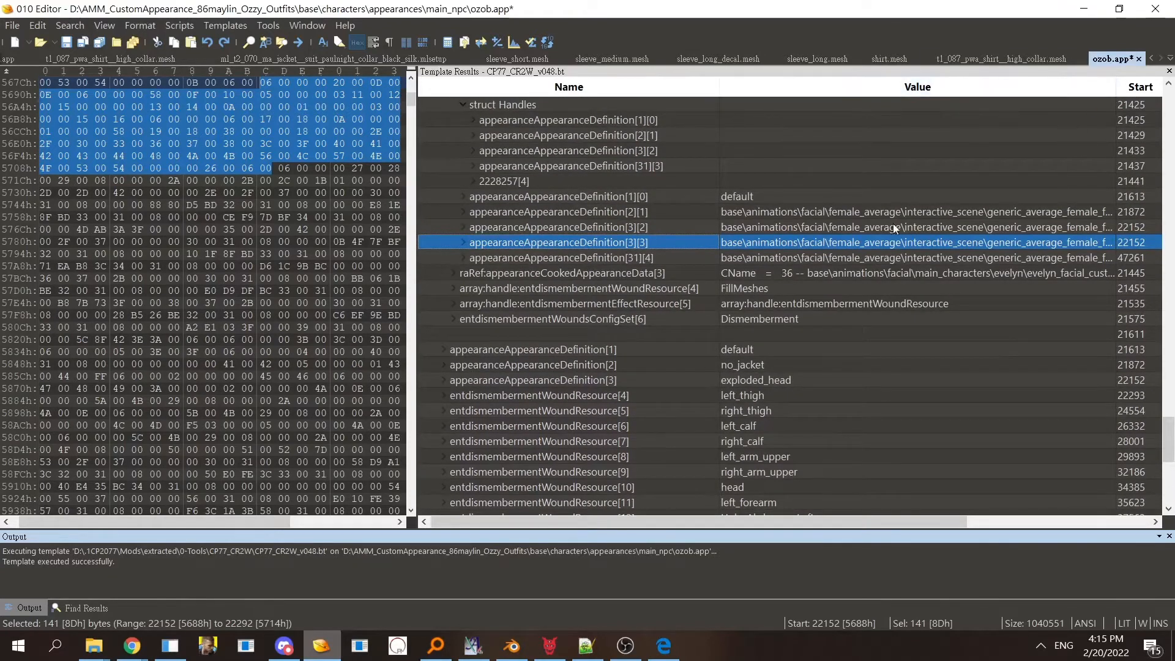
- Back out of closing ozob.app and rerun the template to refresh the last definitions in struct DATA
click(1140, 60)
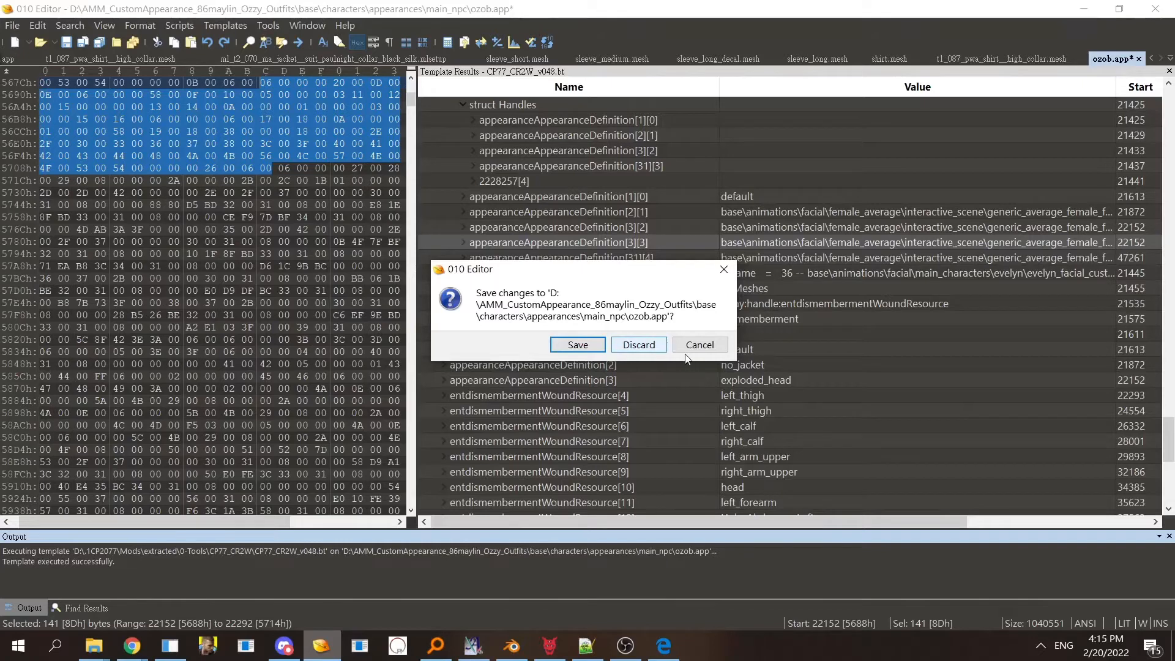
click(699, 344)
drag(1165, 440, 1134, 493)
scroll(724, 485, up, 5)
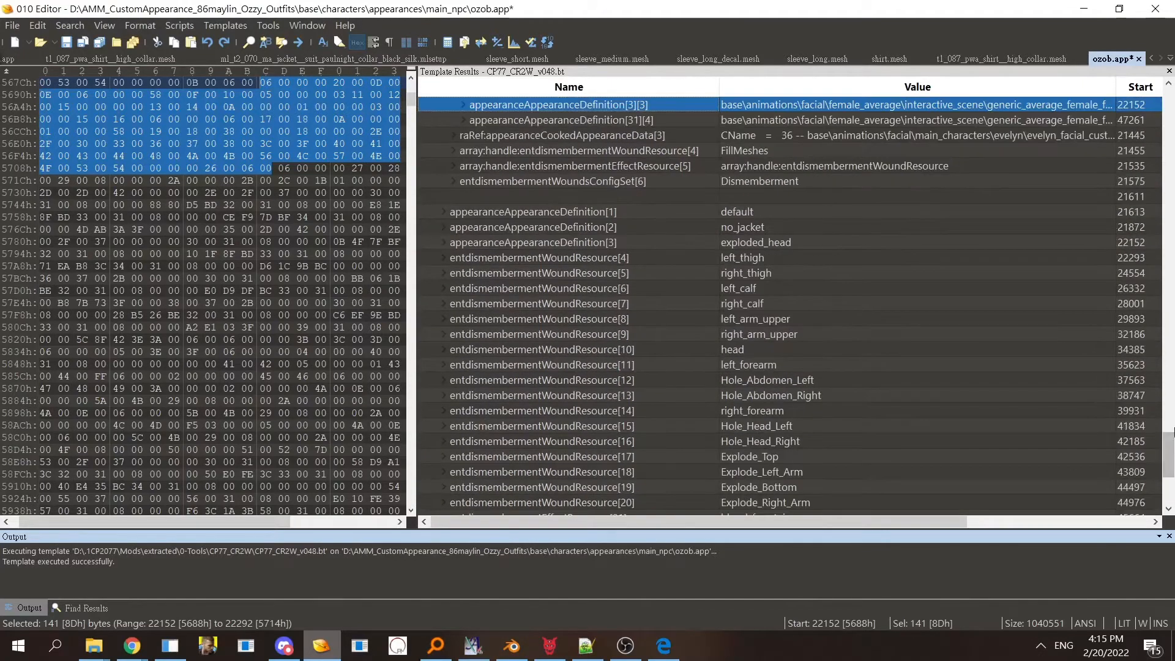
drag(1170, 445, 1169, 478)
click(699, 478)
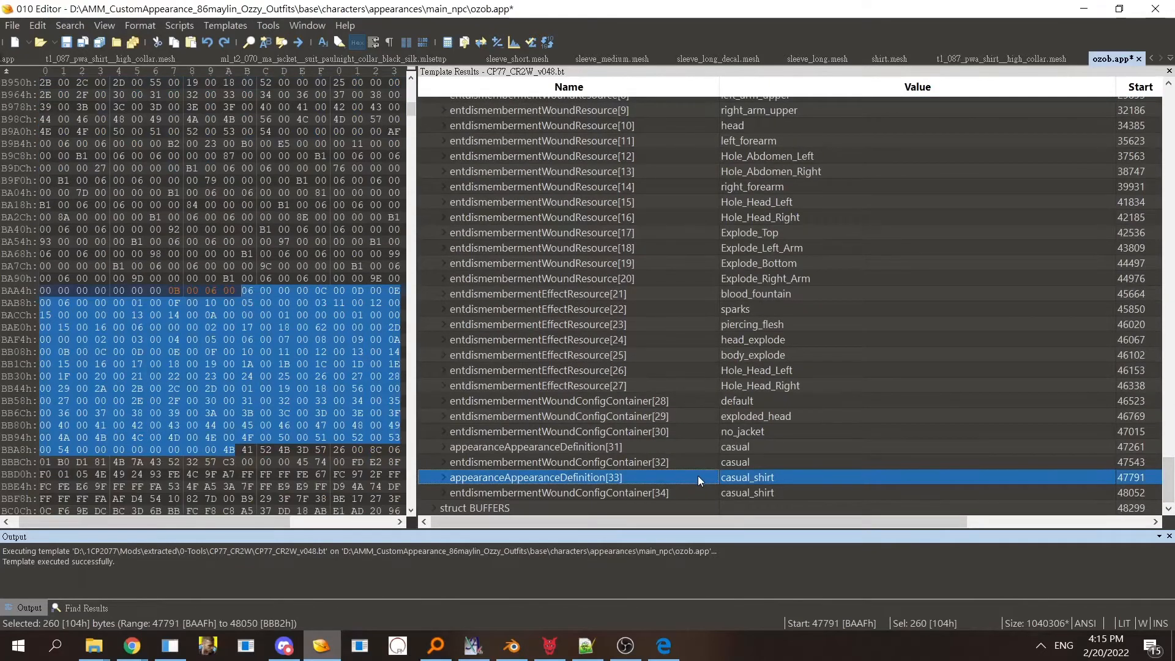
key(F5)
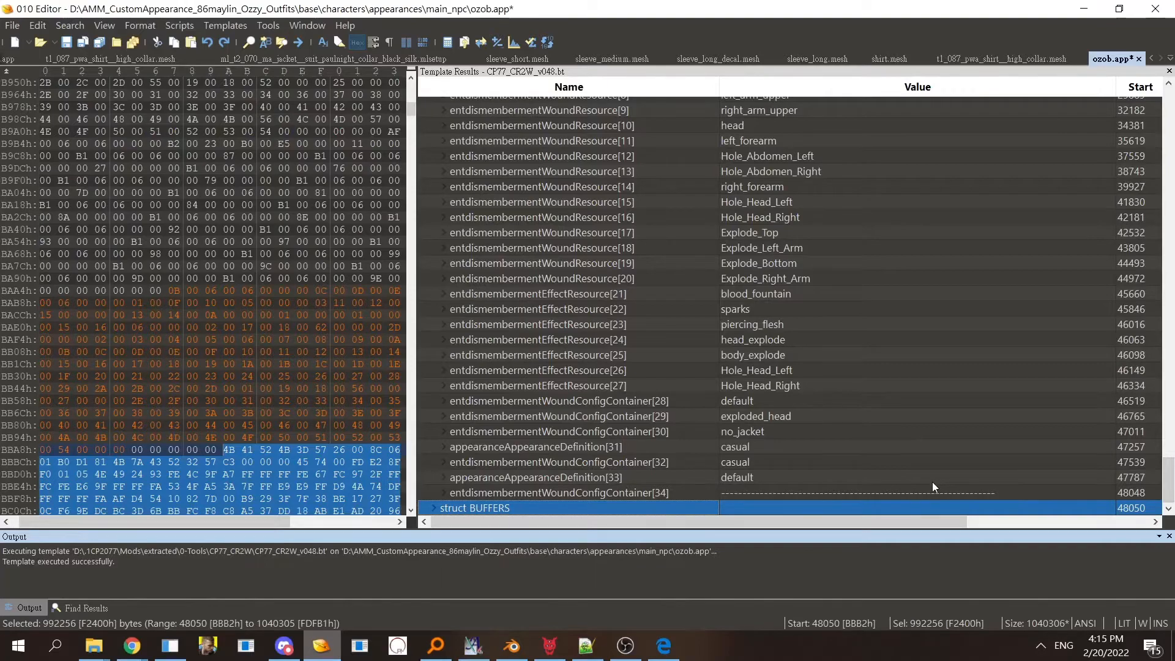
- Check appearanceAppearanceDefinition[33], the entdismembermentWoundConfigContainer entries and the struct Handles list for the effects of the undone edits
key(ctrl+y)
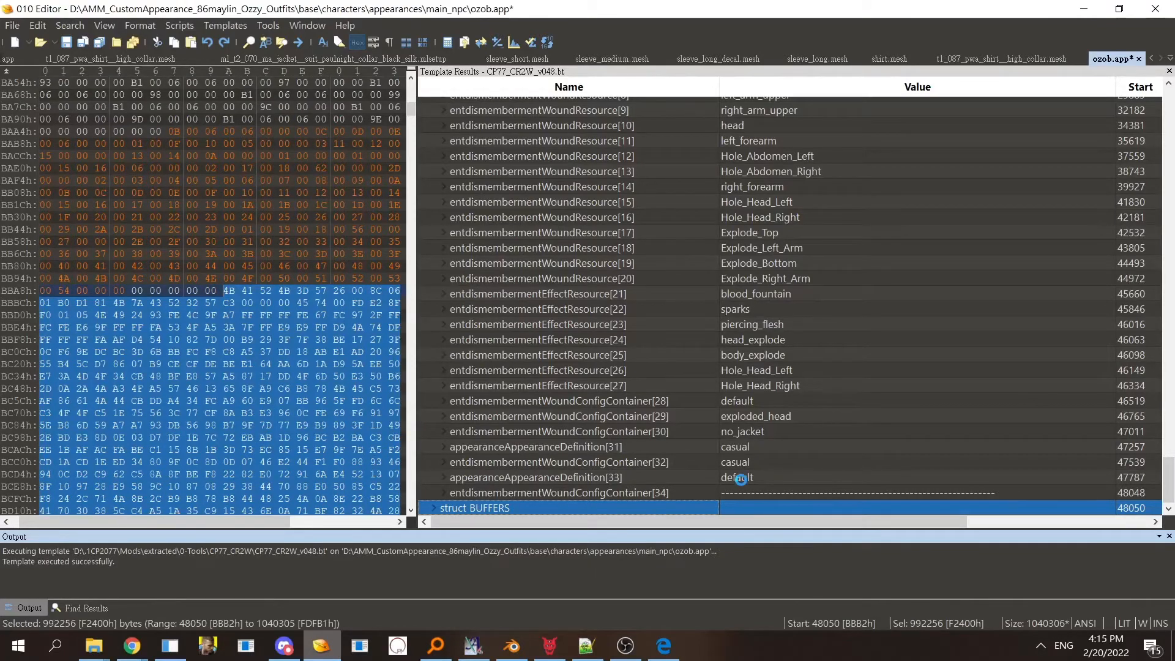
key(ctrl+z)
click(699, 479)
click(692, 492)
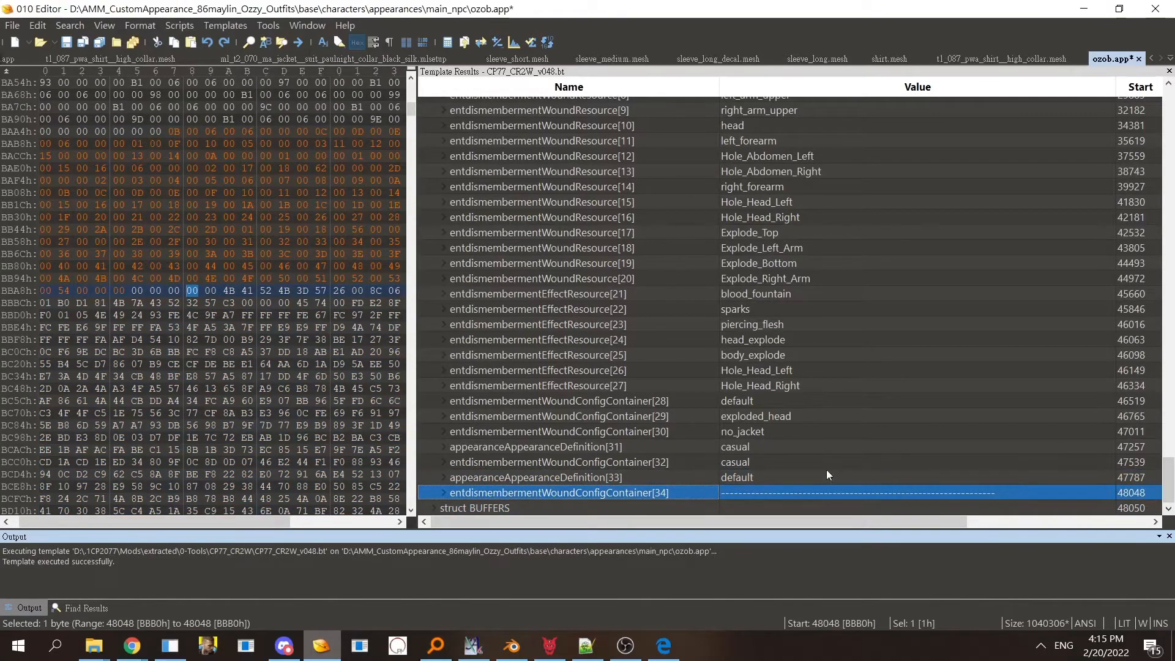
click(667, 462)
drag(1169, 480, 1170, 424)
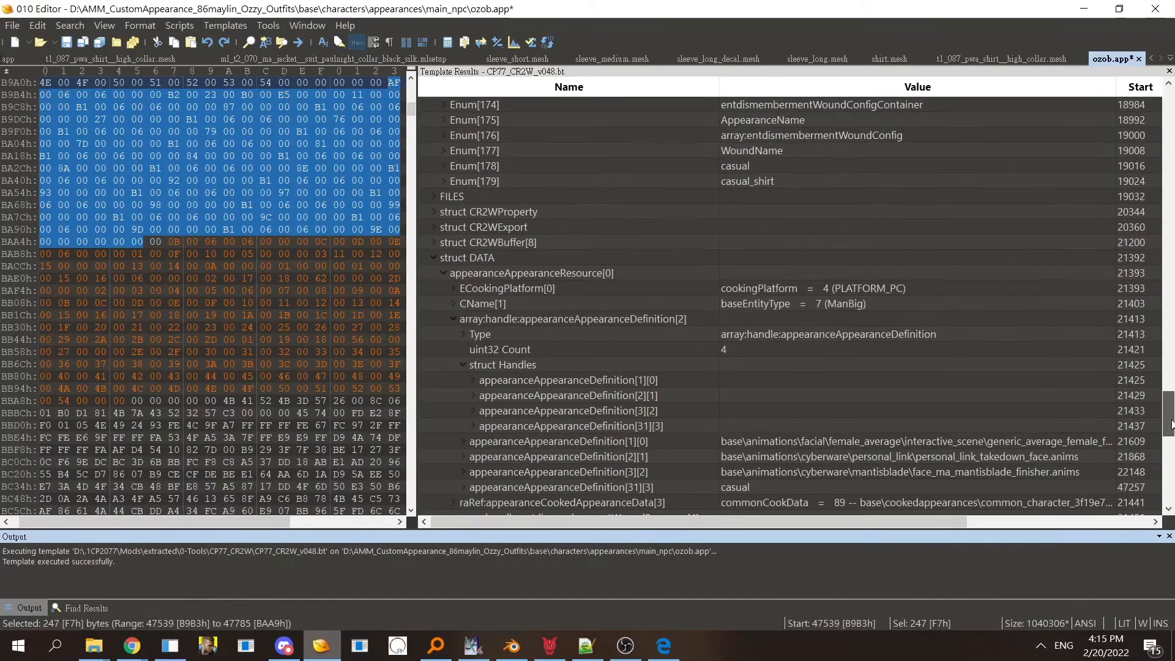
double_click(578, 272)
drag(1170, 440, 1170, 480)
click(725, 402)
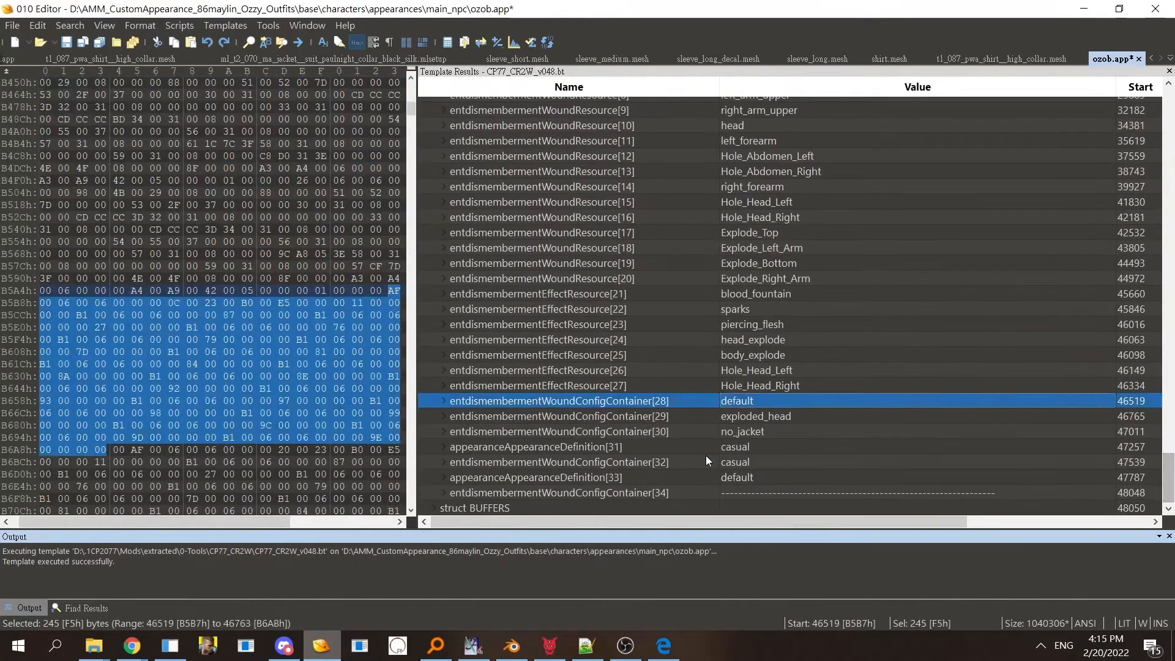
- Copy the bytes of entdismembermentWoundConfigContainer[28] and insert them into the empty entdismembermentWoundConfigContainer[34]
double_click(689, 481)
double_click(665, 385)
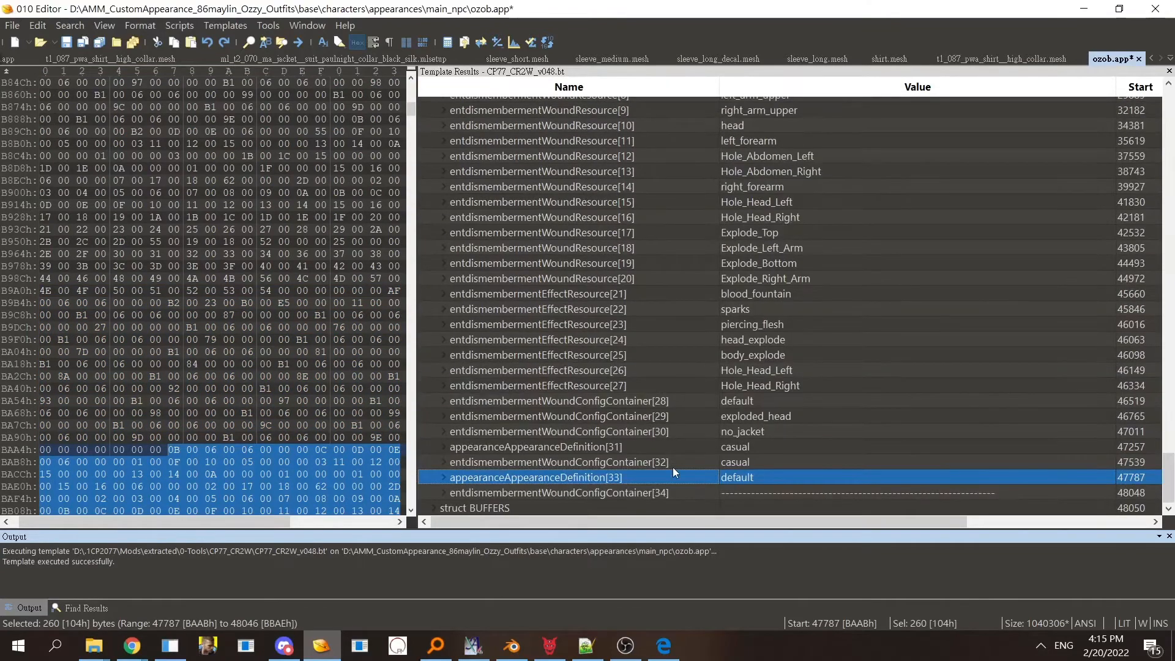
click(678, 494)
click(656, 469)
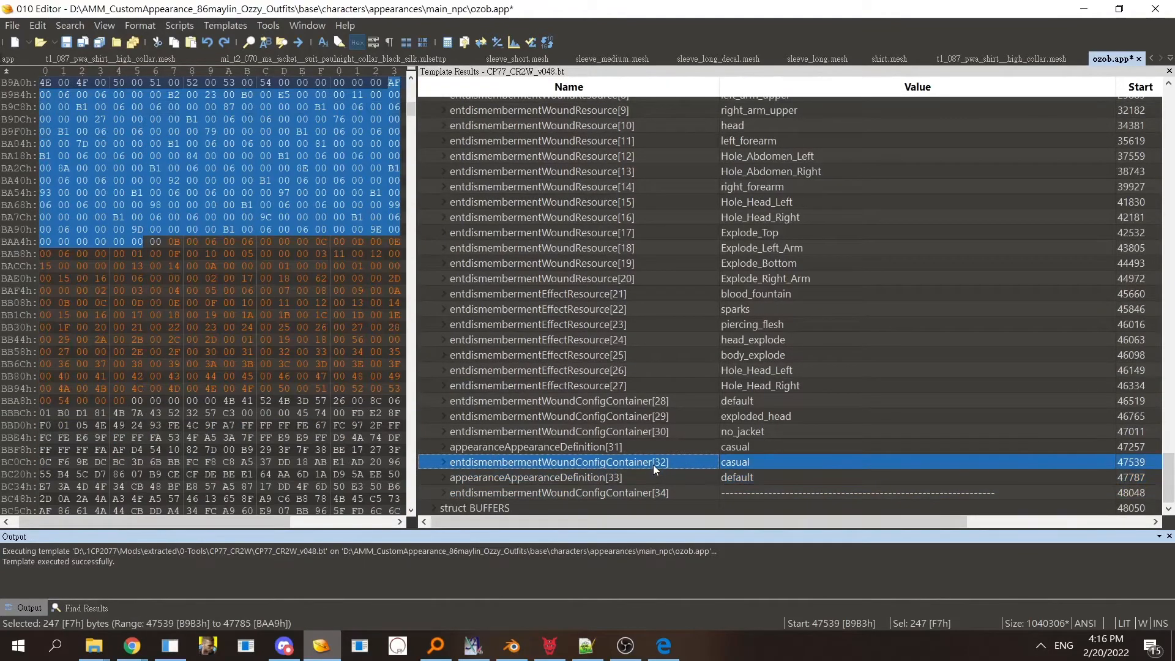
click(636, 447)
click(637, 495)
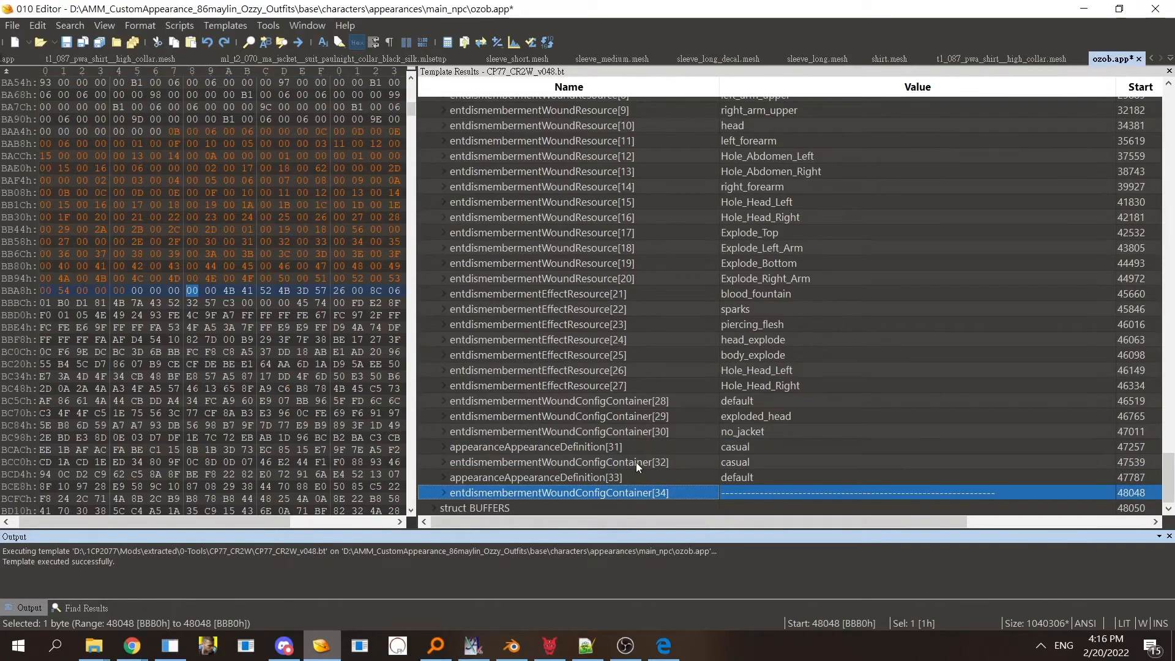
click(637, 462)
click(630, 402)
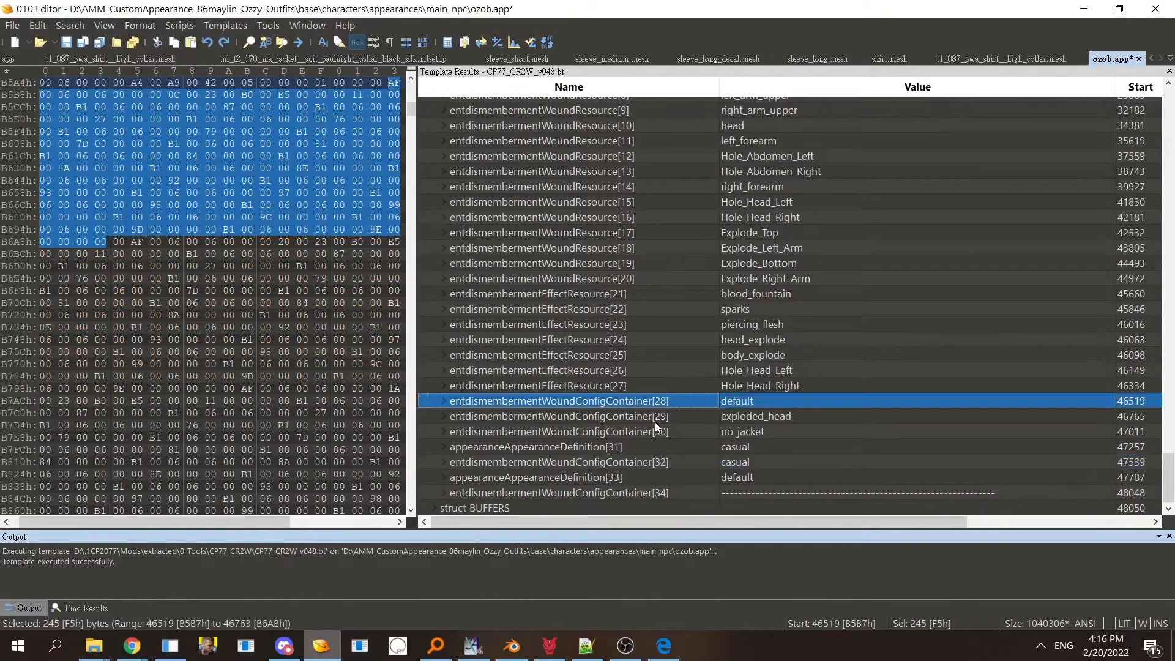
key(ctrl+shift+c)
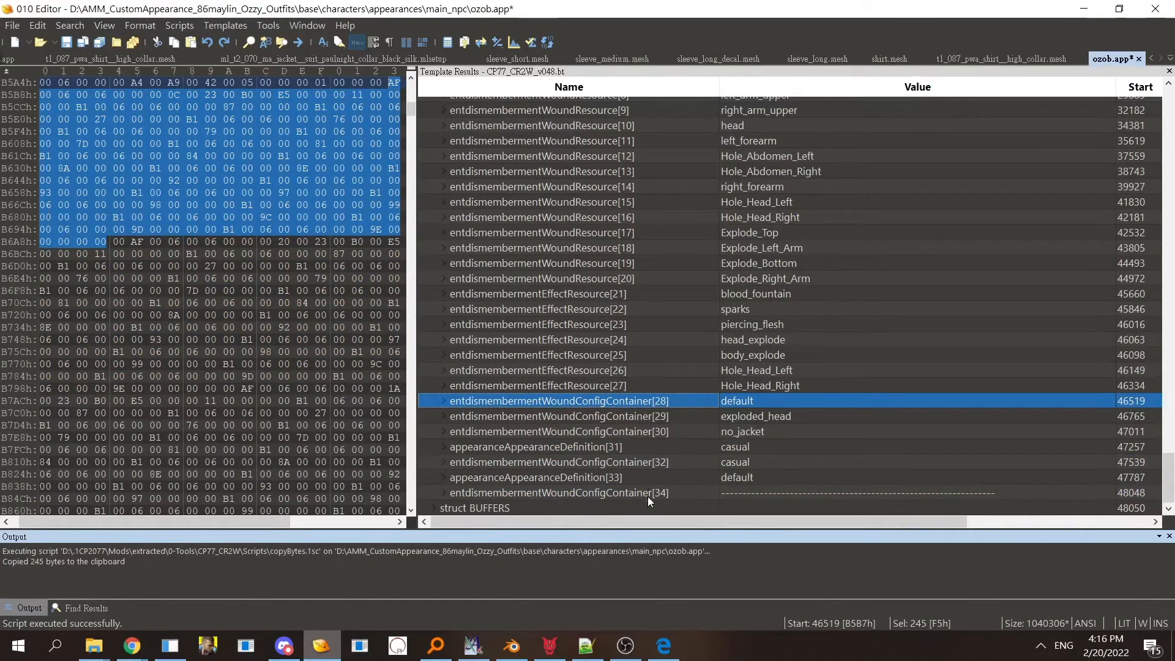
click(648, 495)
key(ctrl+shift+v)
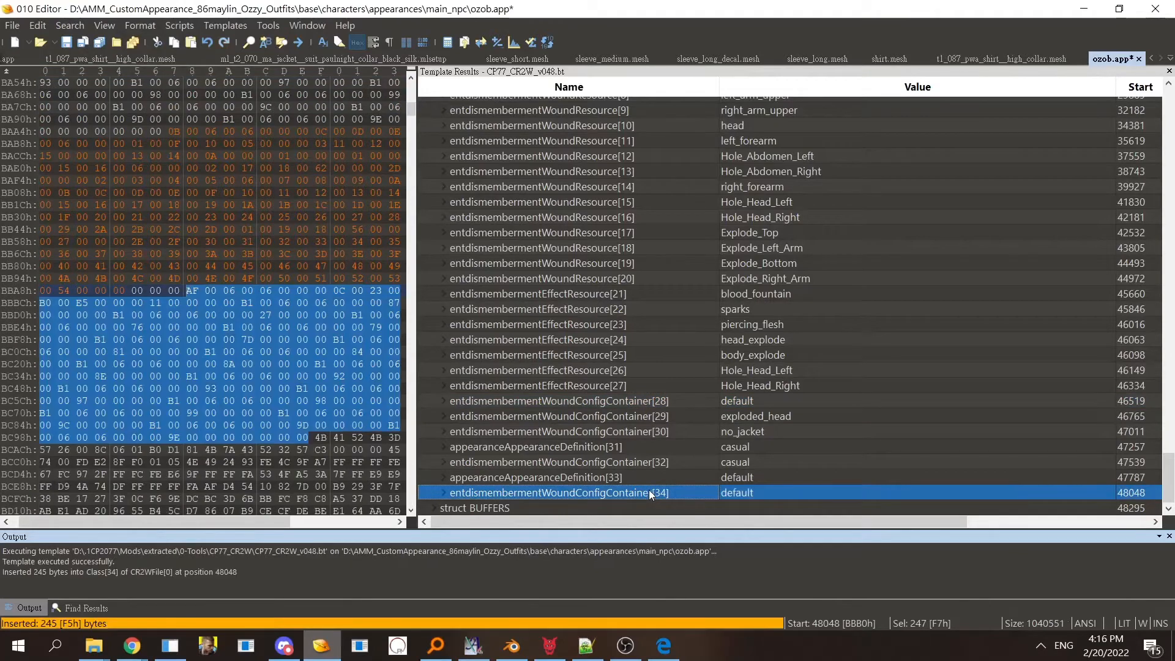
- Set the name in CName[0] of appearanceAppearanceDefinition[33] to index 179 (casual_shirt)
double_click(652, 478)
double_click(759, 396)
text(17)
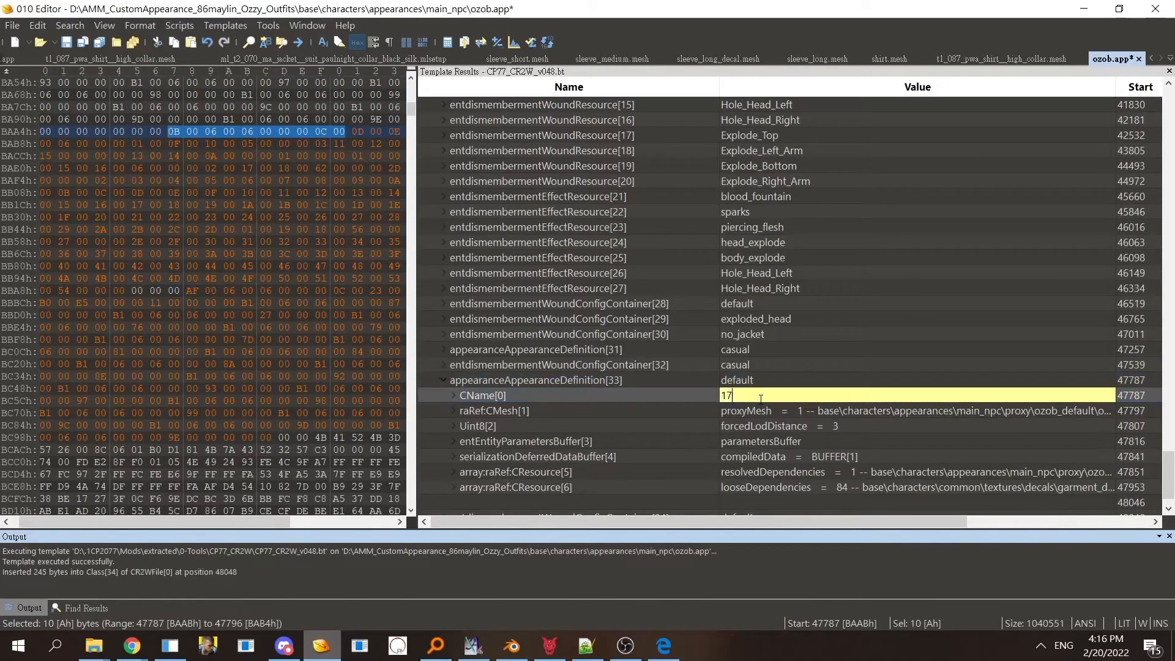
text(9)
key(Return)
- Set the Buffer Number in serializationDeferredDataBuffer[4] of appearanceAppearanceDefinition[33] to 8
double_click(664, 453)
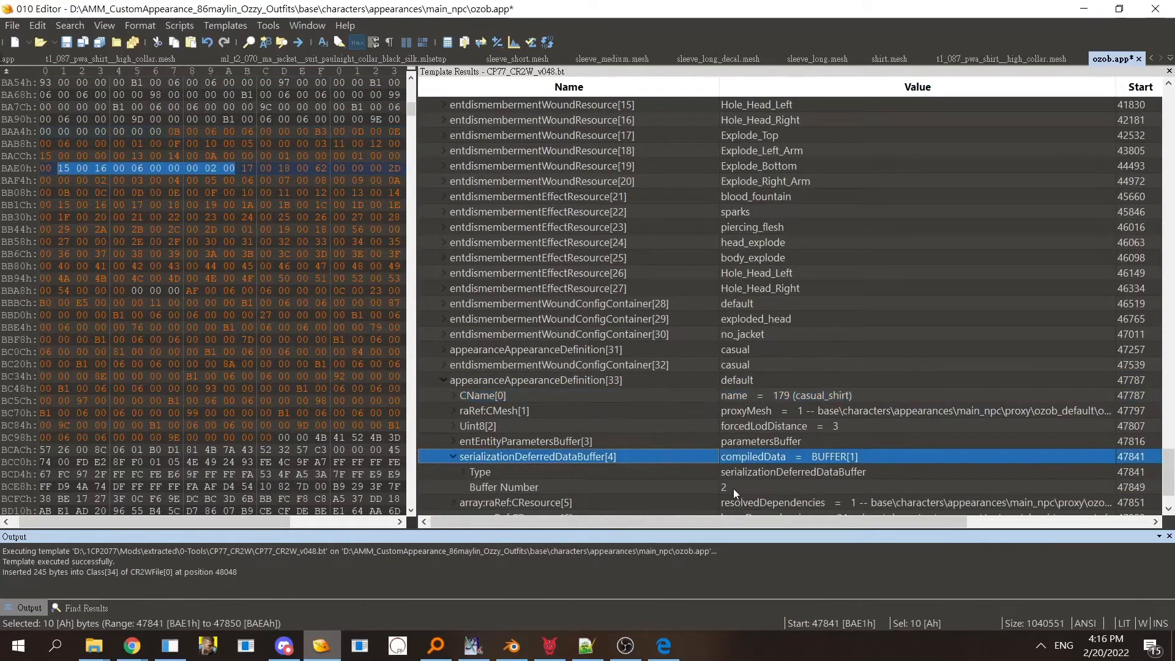
click(734, 488)
text(8)
click(737, 460)
- Set the AppearanceName of entdismembermentWoundConfigContainer[34] to index 179 (casual_shirt) and save ozob.app
key(End)
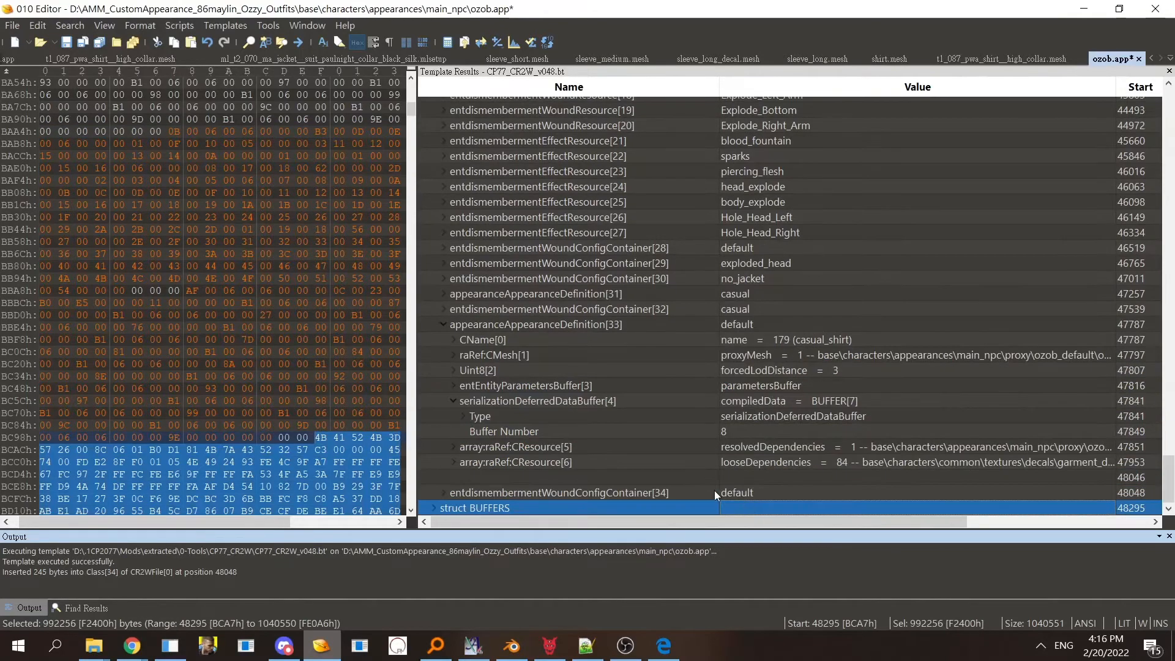
double_click(689, 494)
key(End)
click(737, 467)
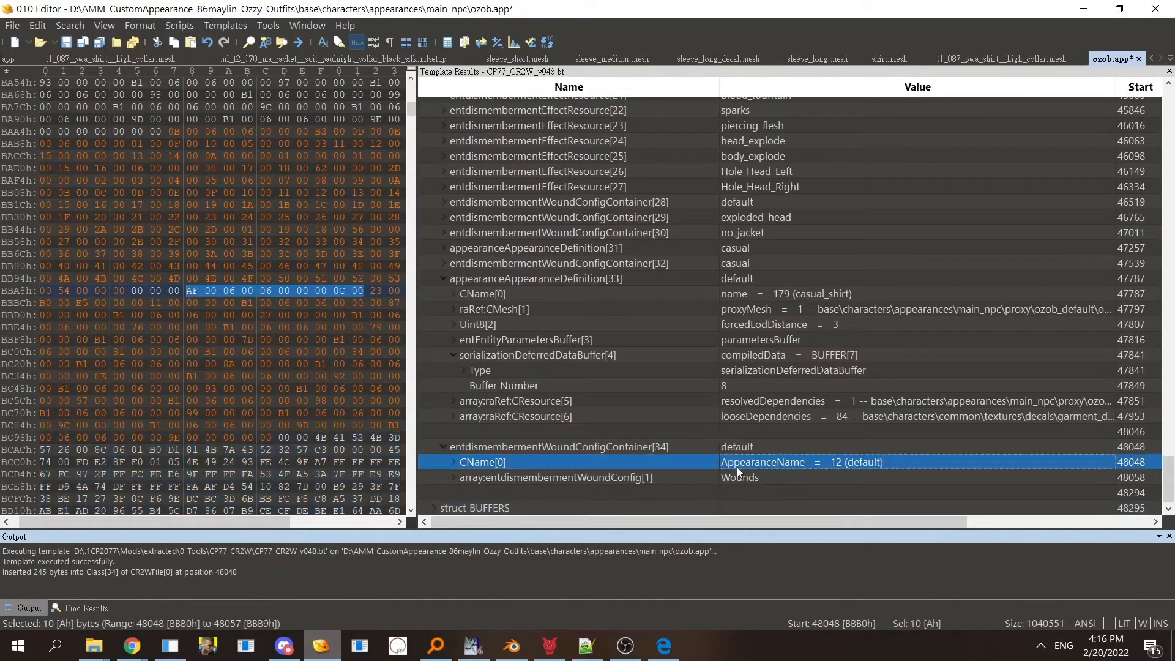
text(179)
key(Return)
key(ctrl+s)
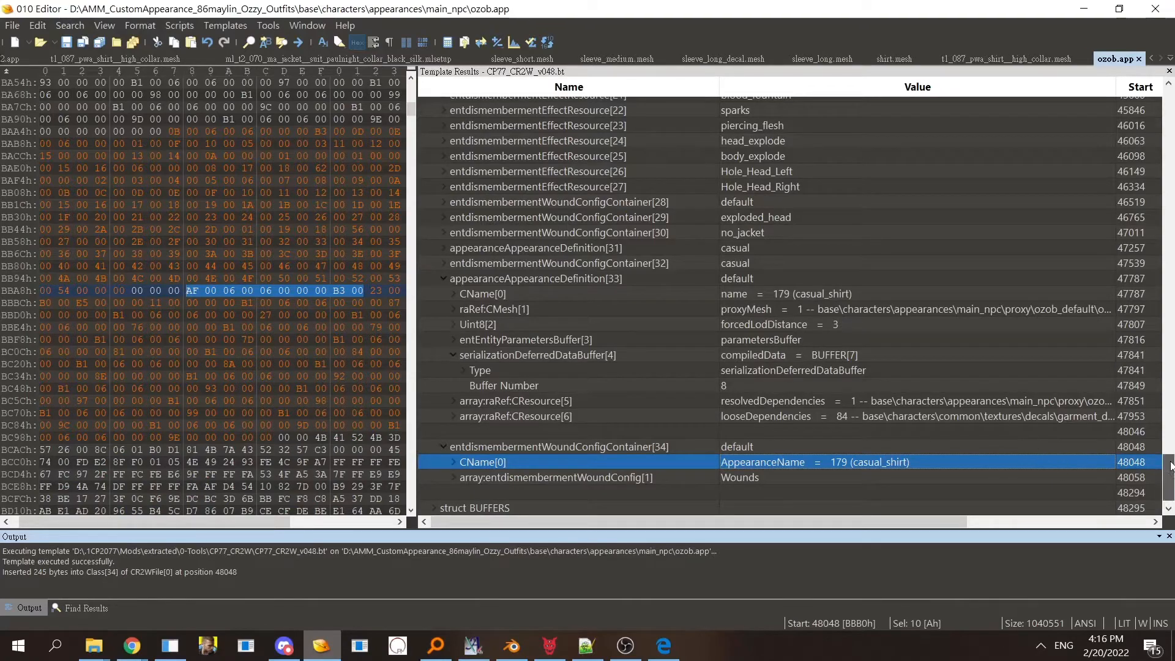
- Expand array:handle:appearanceAppearanceDefinition[2] in appearanceAppearanceResource[0] and examine the uint Index of the last entry in struct Handles
drag(1168, 474, 1136, 413)
double_click(564, 211)
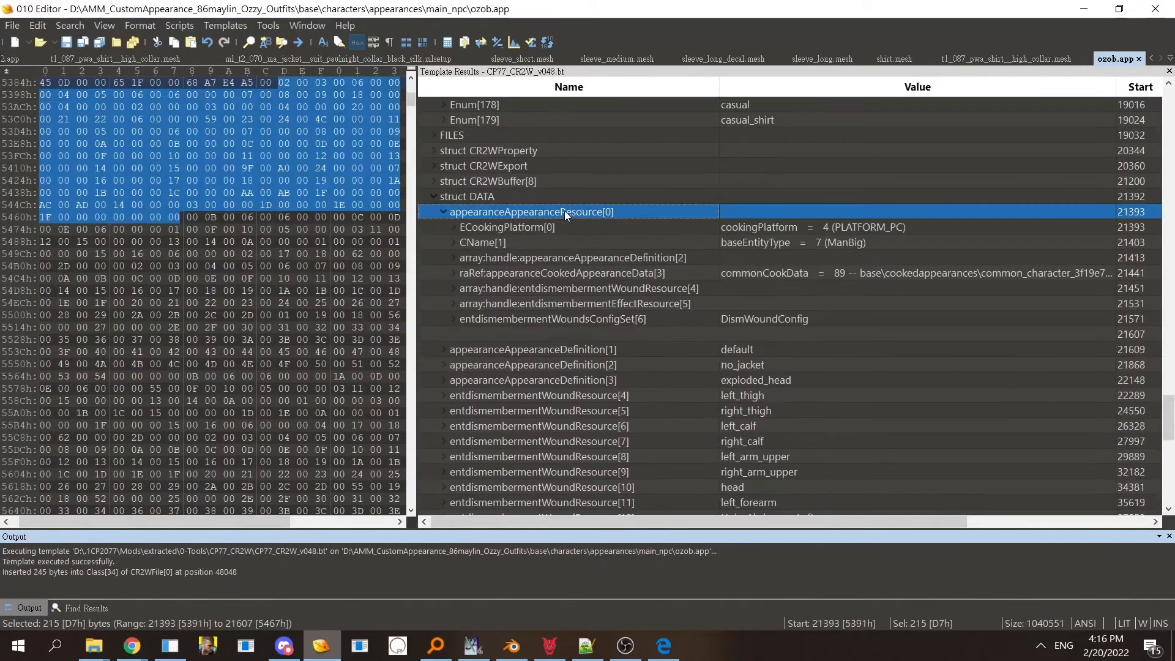
double_click(550, 257)
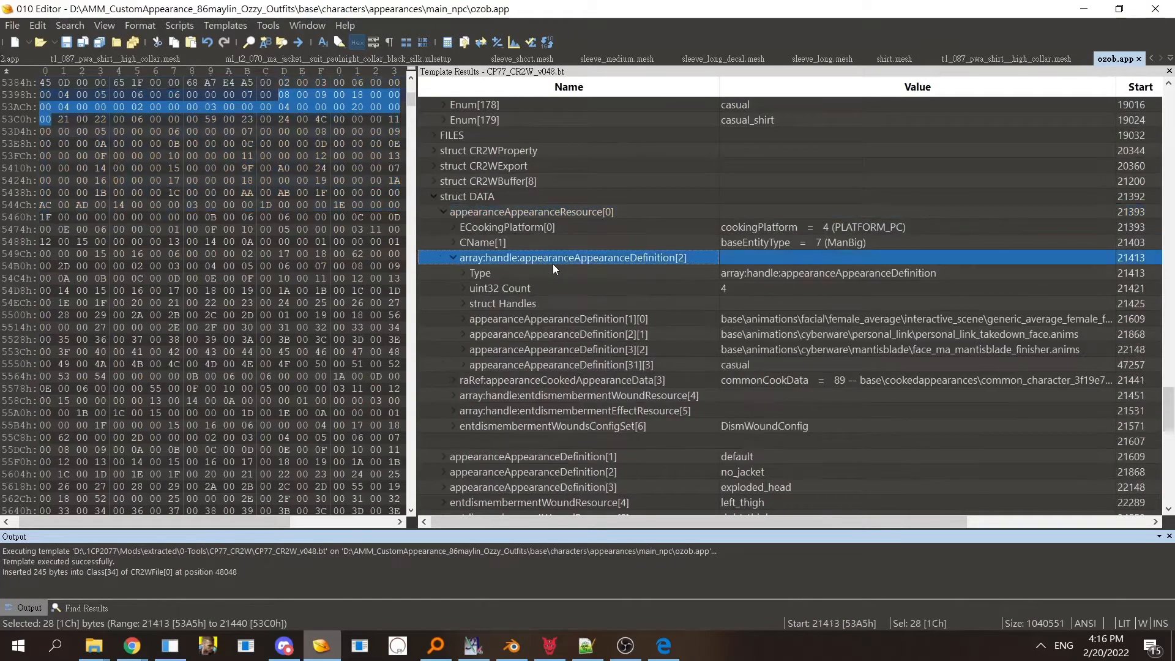
double_click(556, 302)
double_click(648, 384)
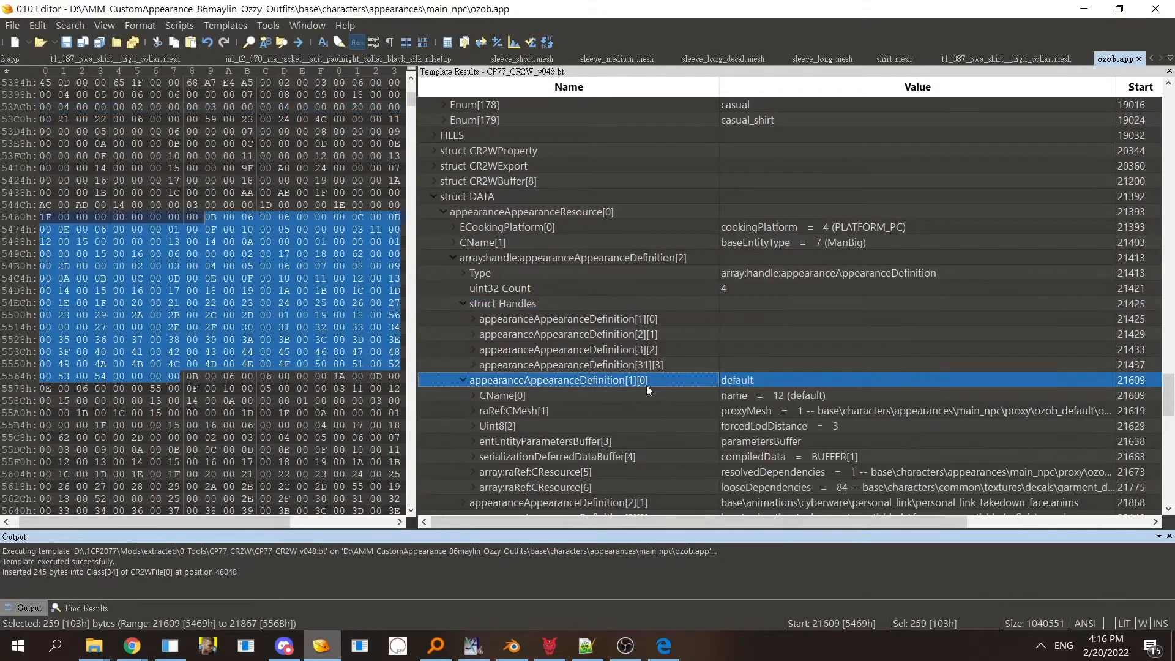
double_click(646, 384)
double_click(634, 365)
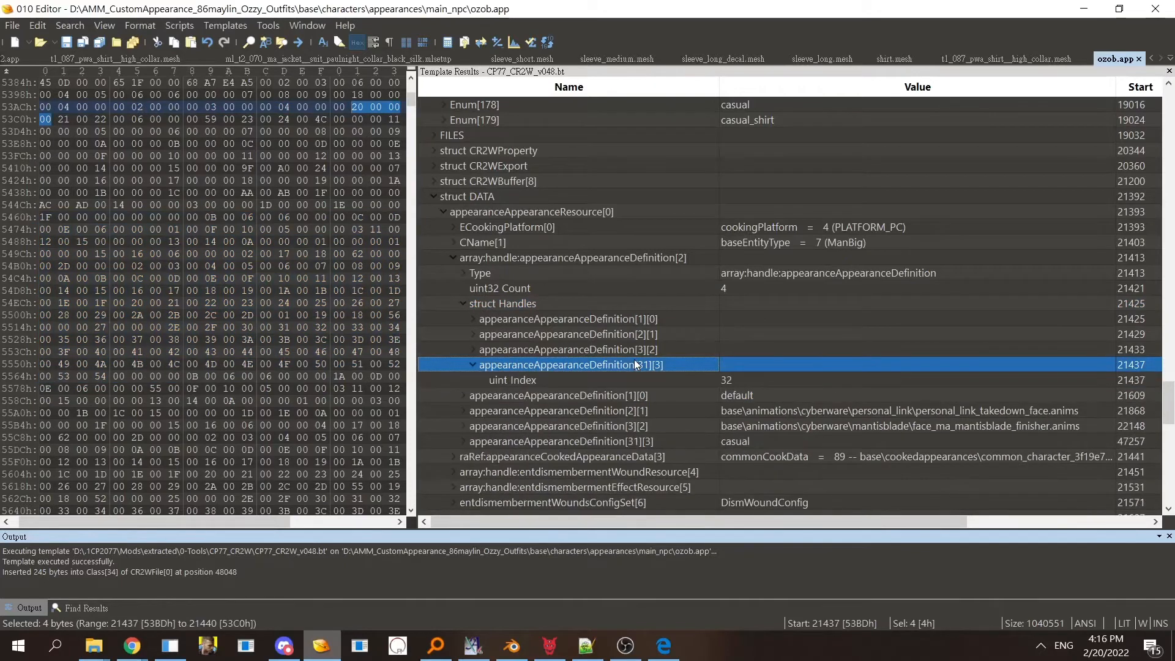
- Compare the casual entry appearanceAppearanceDefinition[31][3] with the index of its matching handle in struct Handles
double_click(694, 370)
click(697, 435)
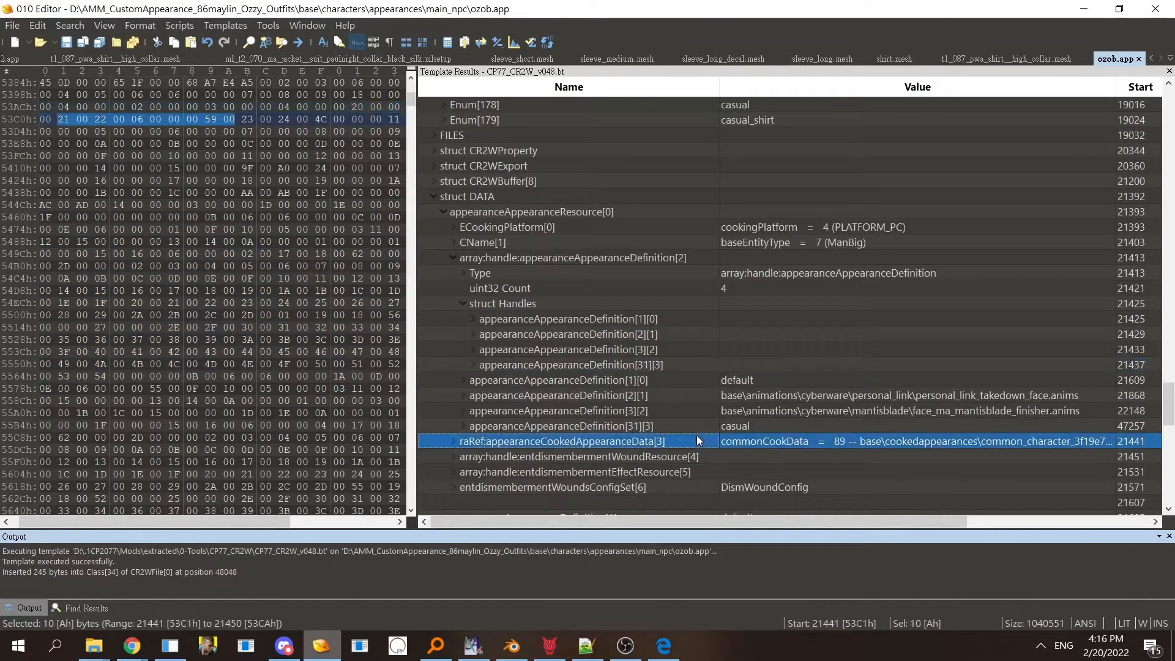
click(692, 422)
double_click(691, 422)
double_click(687, 375)
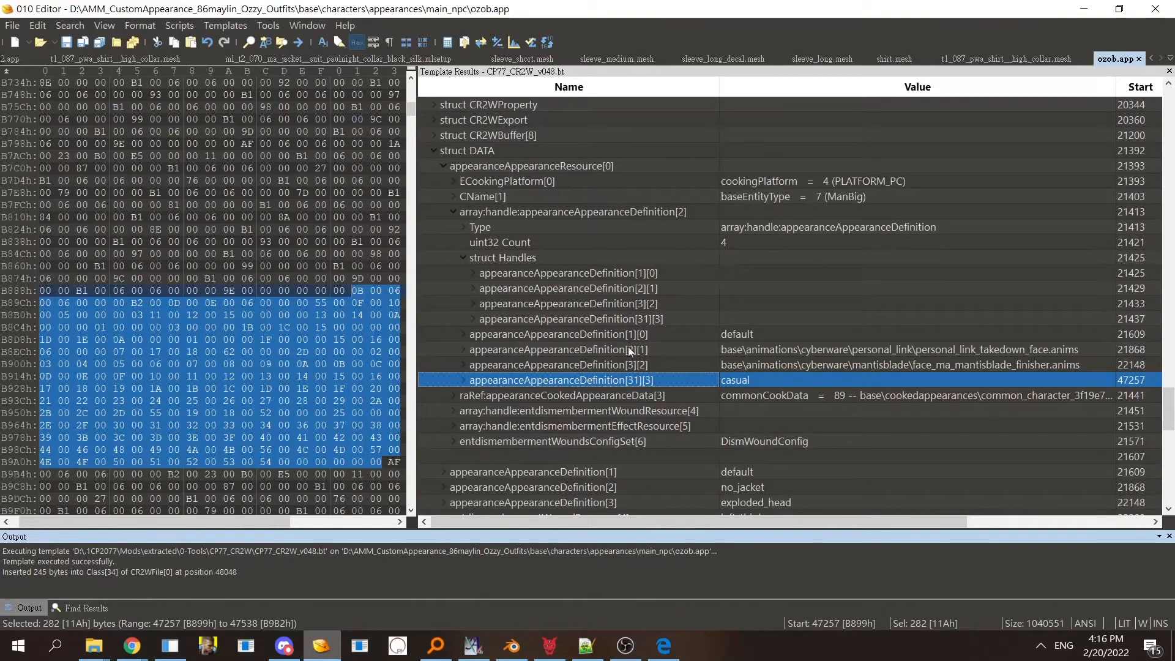
mouse_move(1171, 401)
mouse_down()
mouse_move(1171, 496)
mouse_move(1171, 423)
mouse_up()
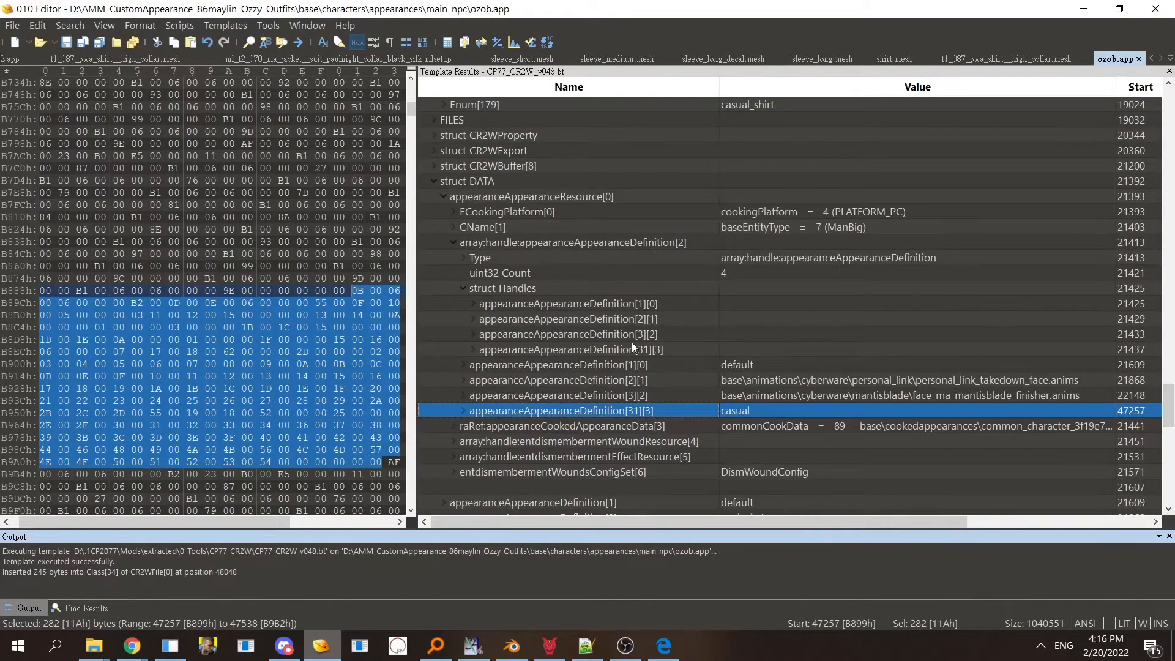
click(633, 347)
double_click(646, 349)
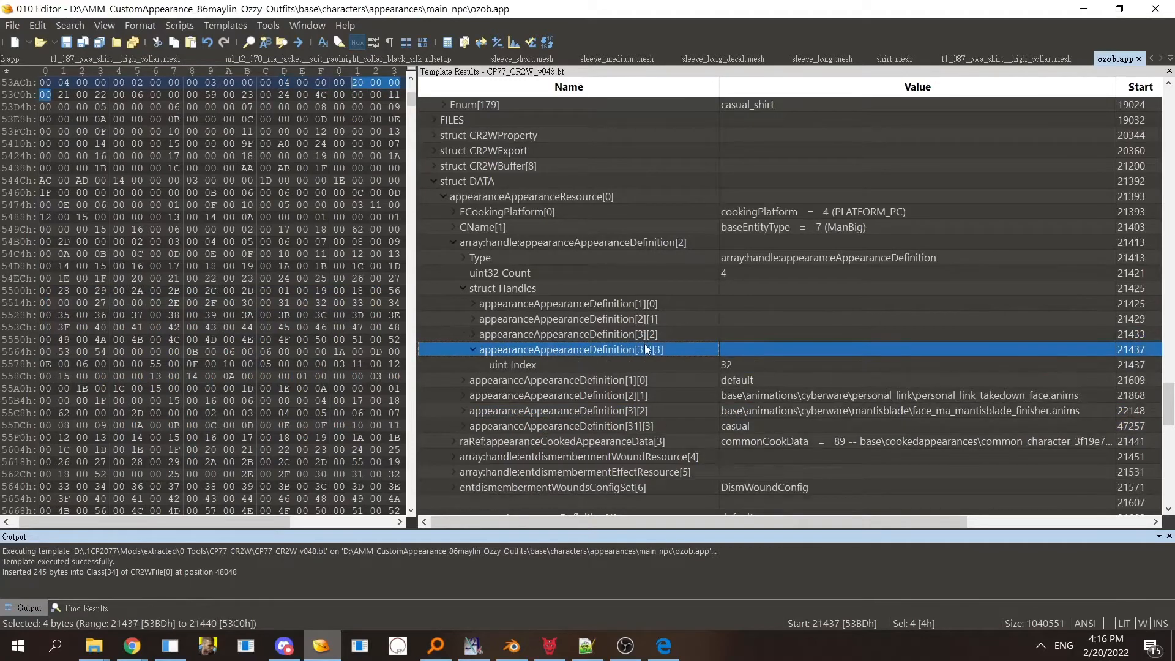
- Duplicate the third appearanceAppearanceDefinition entry inside struct Handles, directly below the original, and expand the last two handles
double_click(648, 347)
click(648, 336)
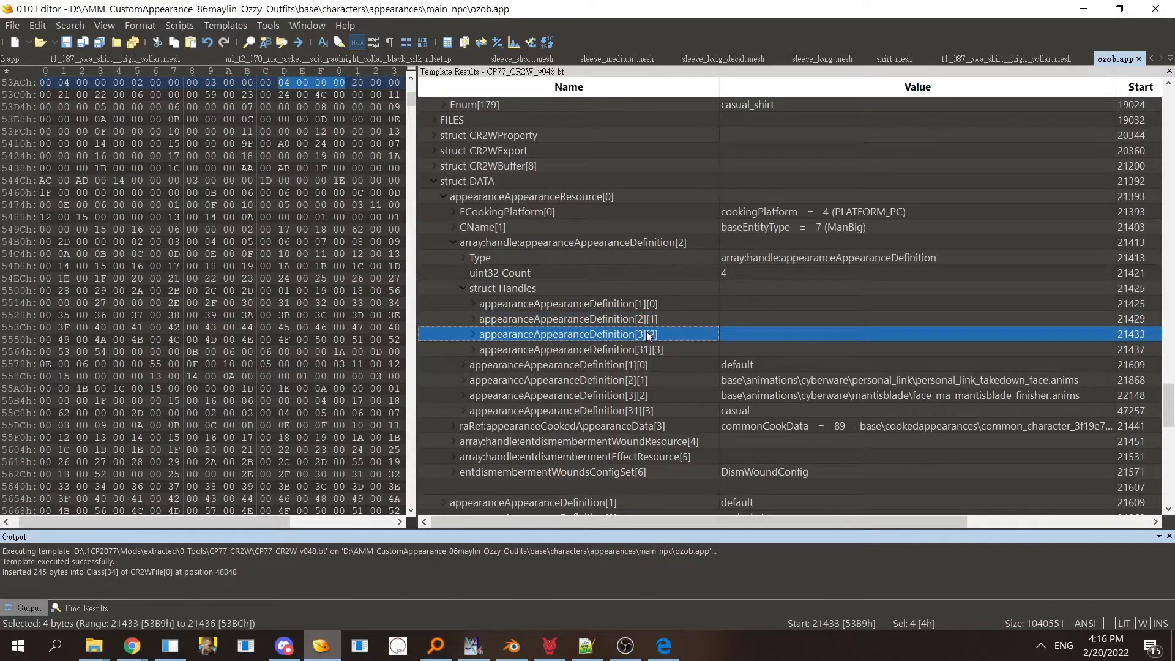
key(ctrl+shift+c)
click(655, 350)
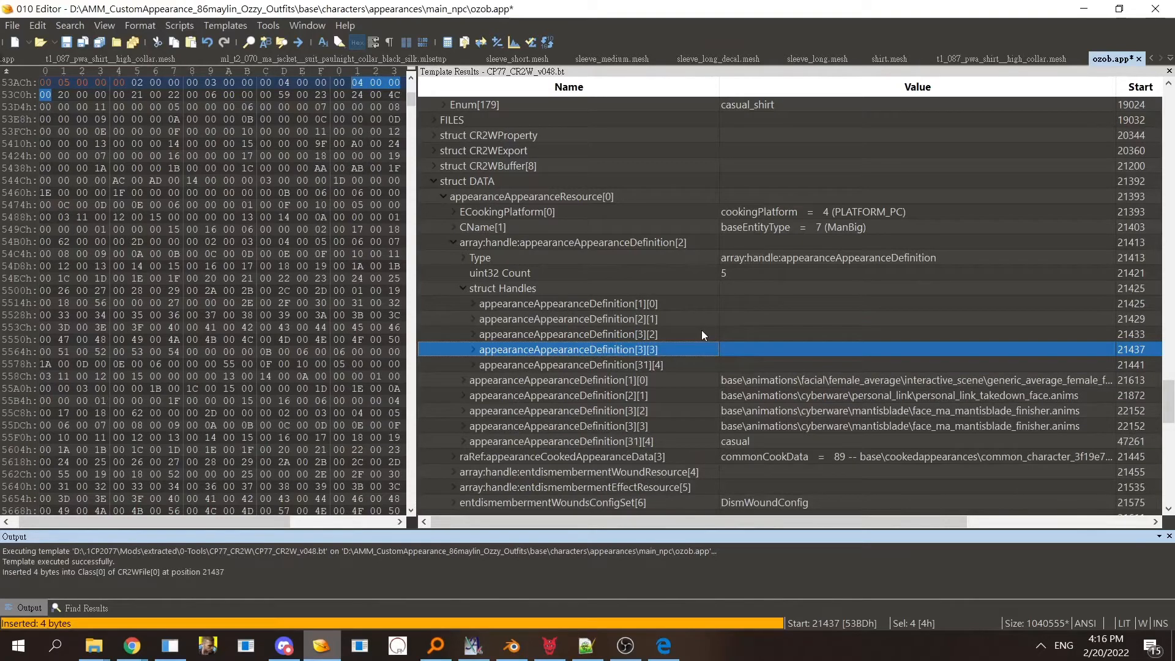
double_click(684, 352)
double_click(674, 379)
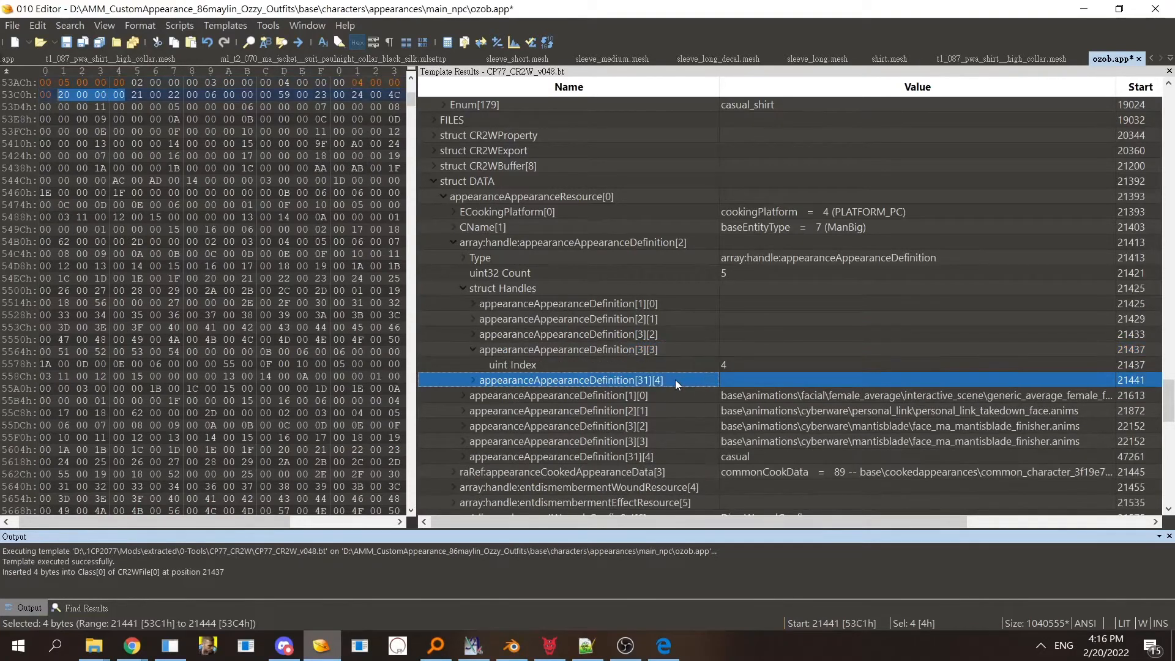
- Examine the appearance definitions and wound config containers in struct DATA to identify the definition numbers of casual and casual_shirt
drag(1168, 406, 1169, 414)
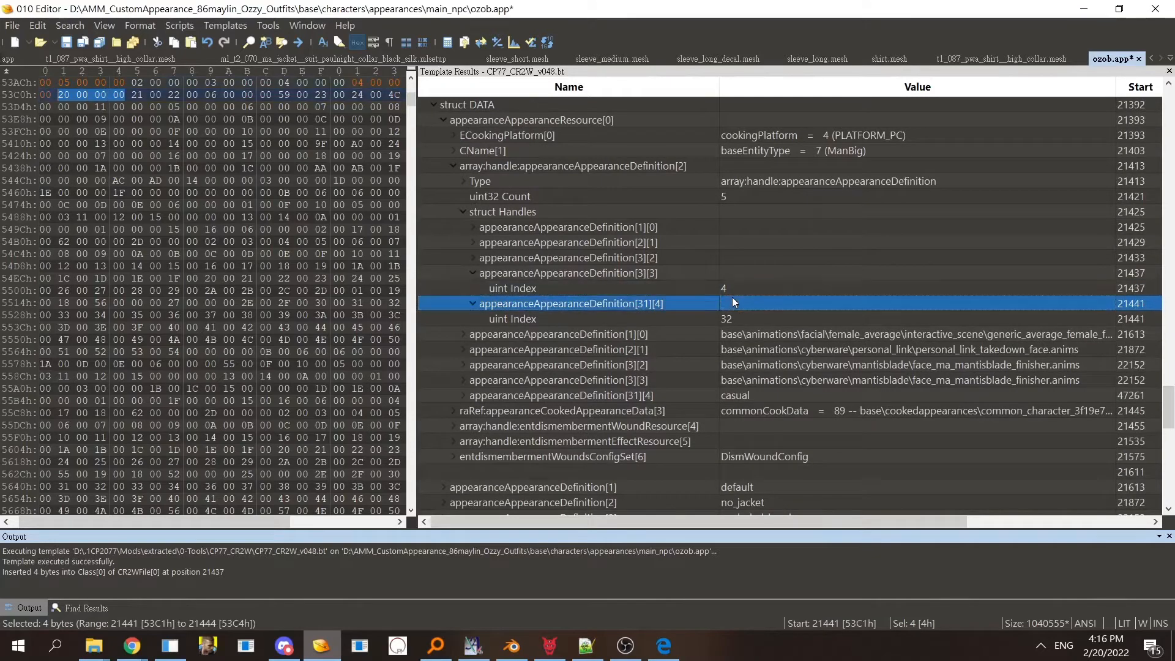
drag(1168, 407, 1169, 484)
double_click(597, 234)
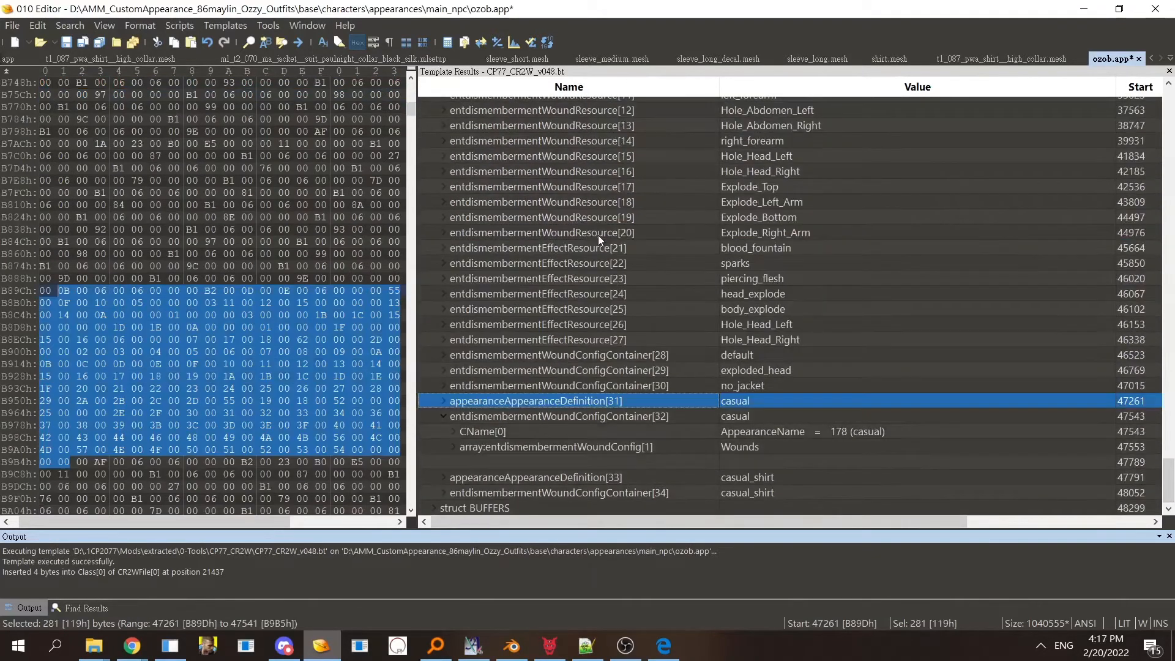
double_click(625, 417)
click(625, 417)
click(640, 443)
drag(1169, 481, 1168, 450)
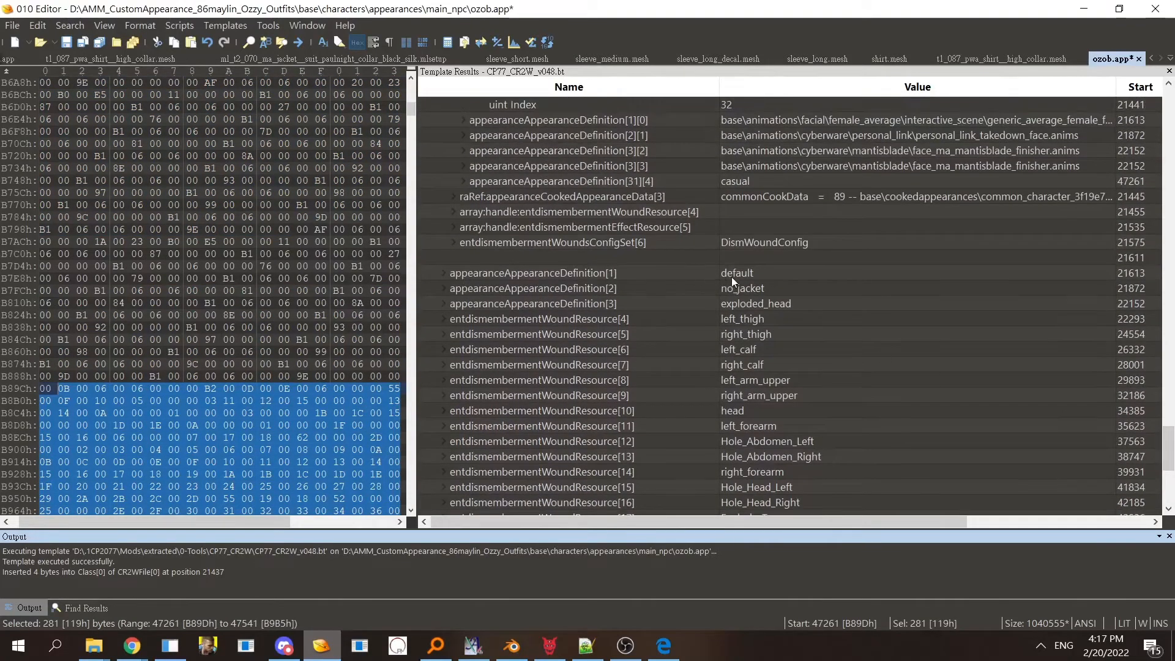
click(748, 277)
click(741, 291)
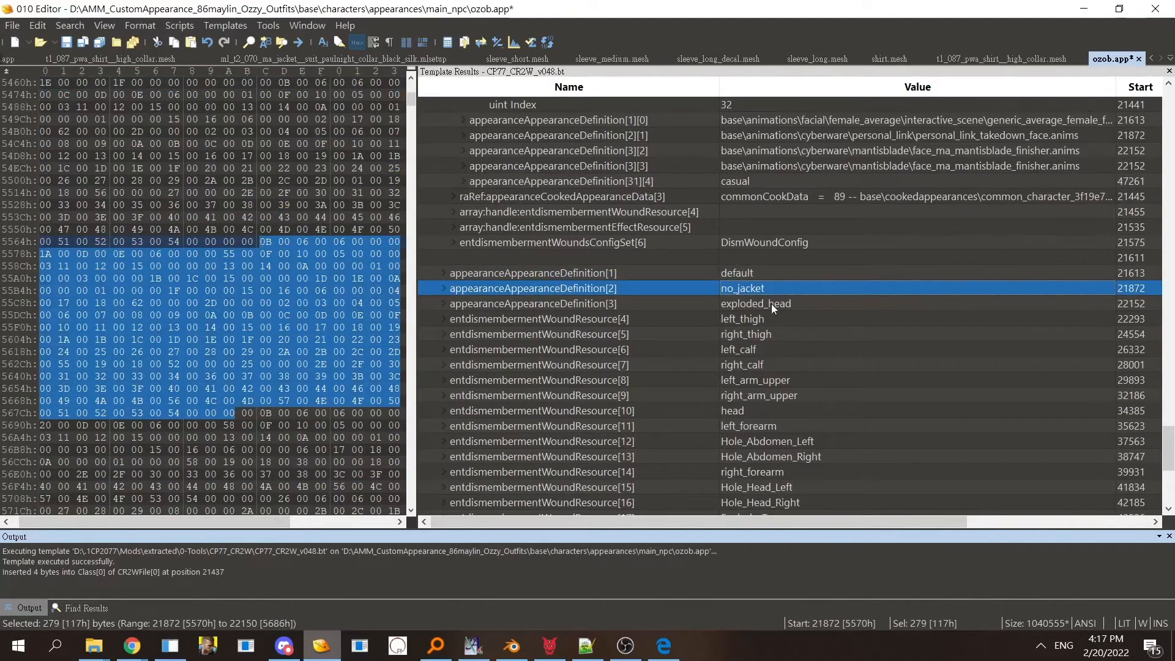
click(733, 303)
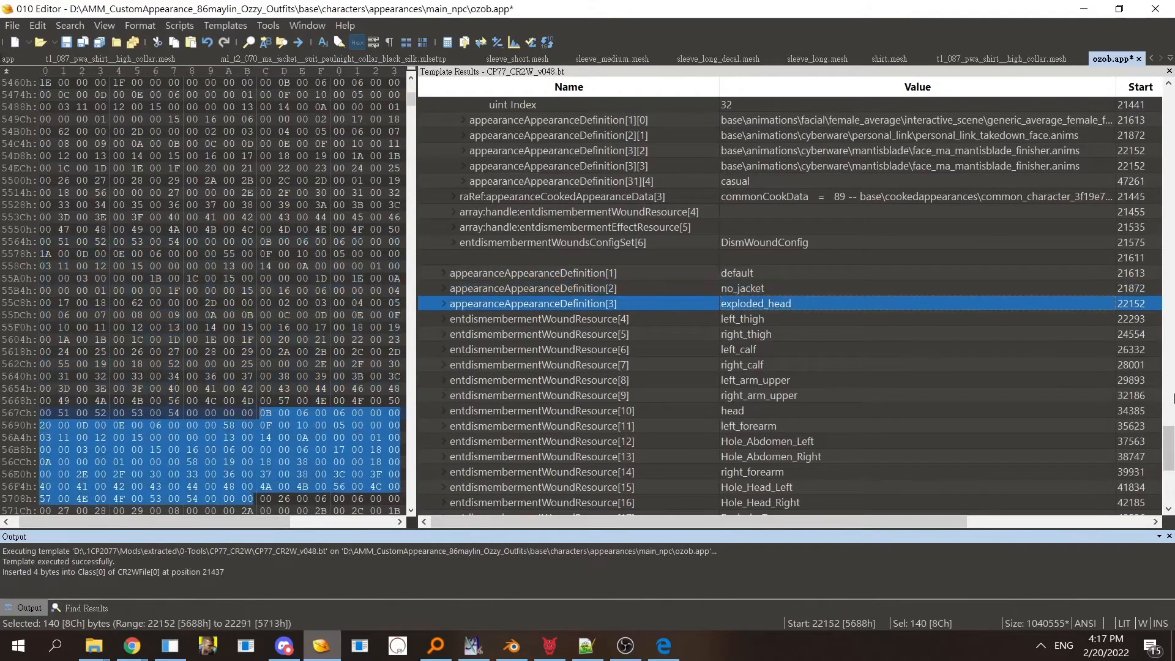
scroll(1170, 456, up, 9)
drag(1174, 423, 1174, 502)
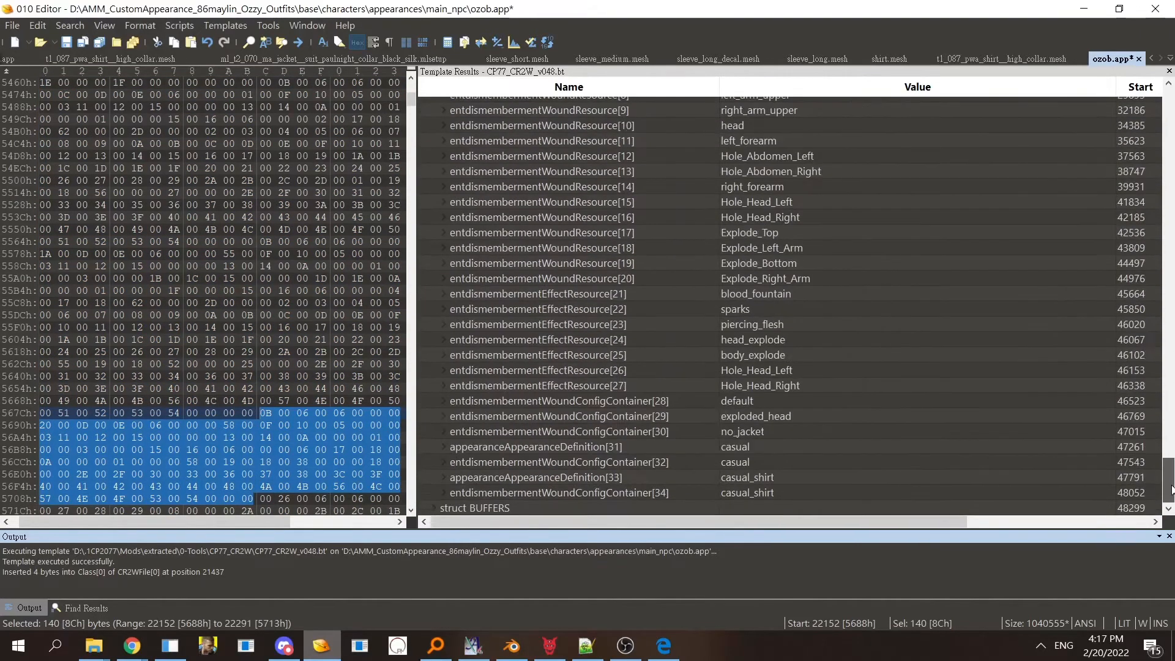
click(677, 431)
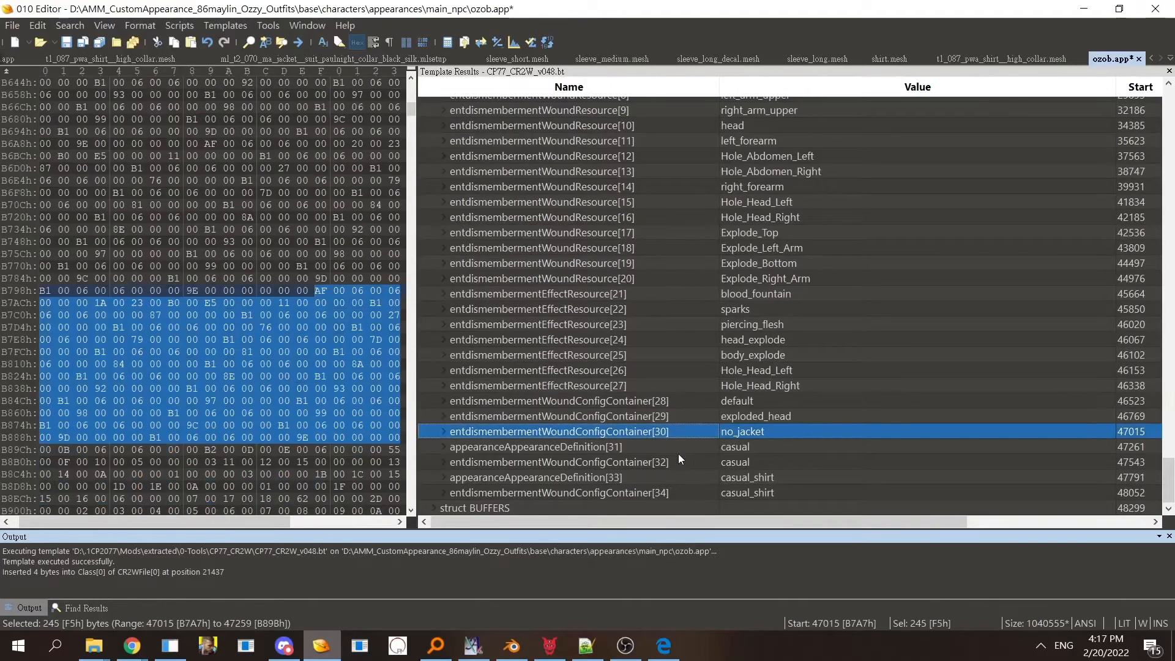
click(735, 450)
click(646, 480)
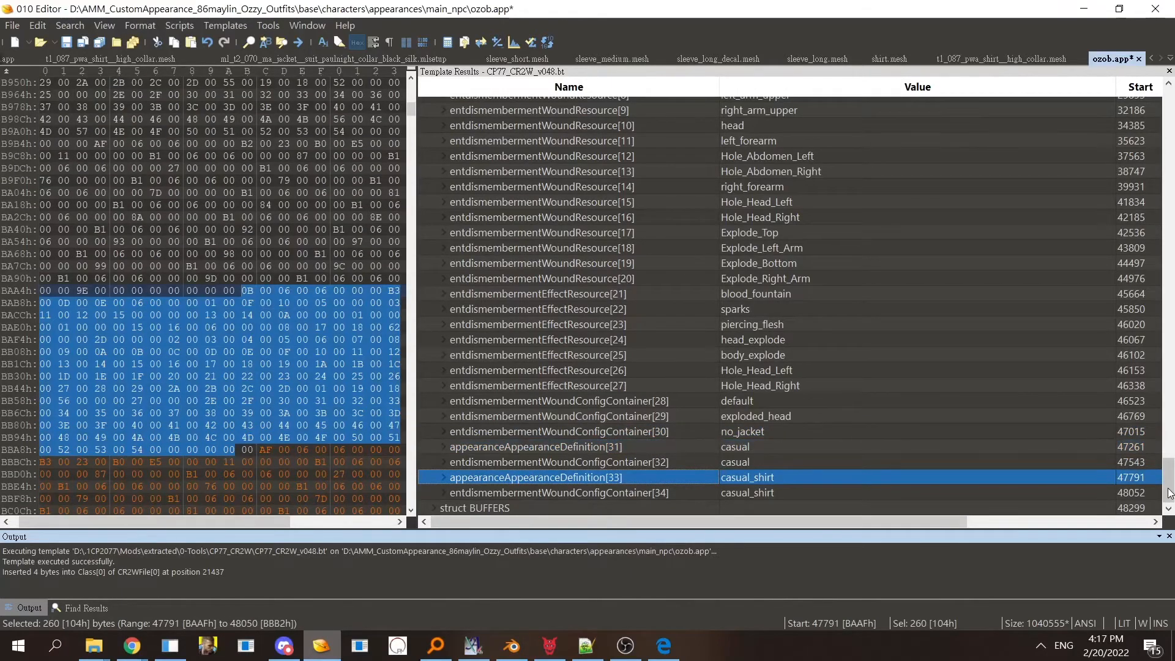
- Set the uint Index of the fourth entry in struct Handles to 32 and that of the fifth entry to 34
scroll(635, 373, up, 10)
click(639, 339)
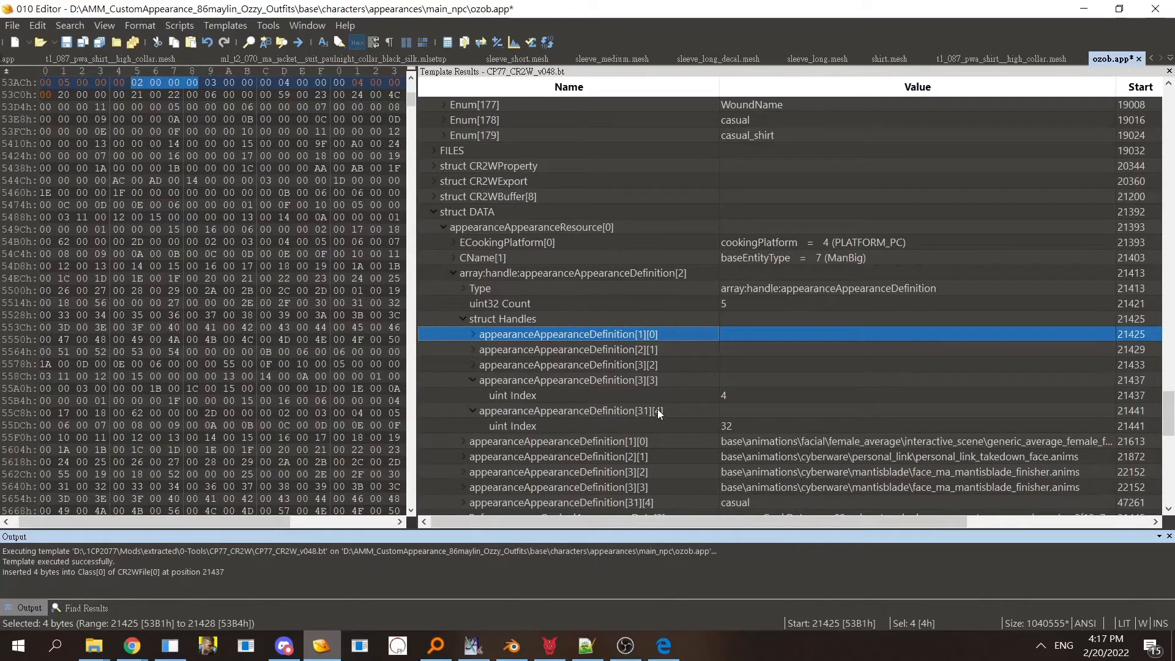
click(734, 396)
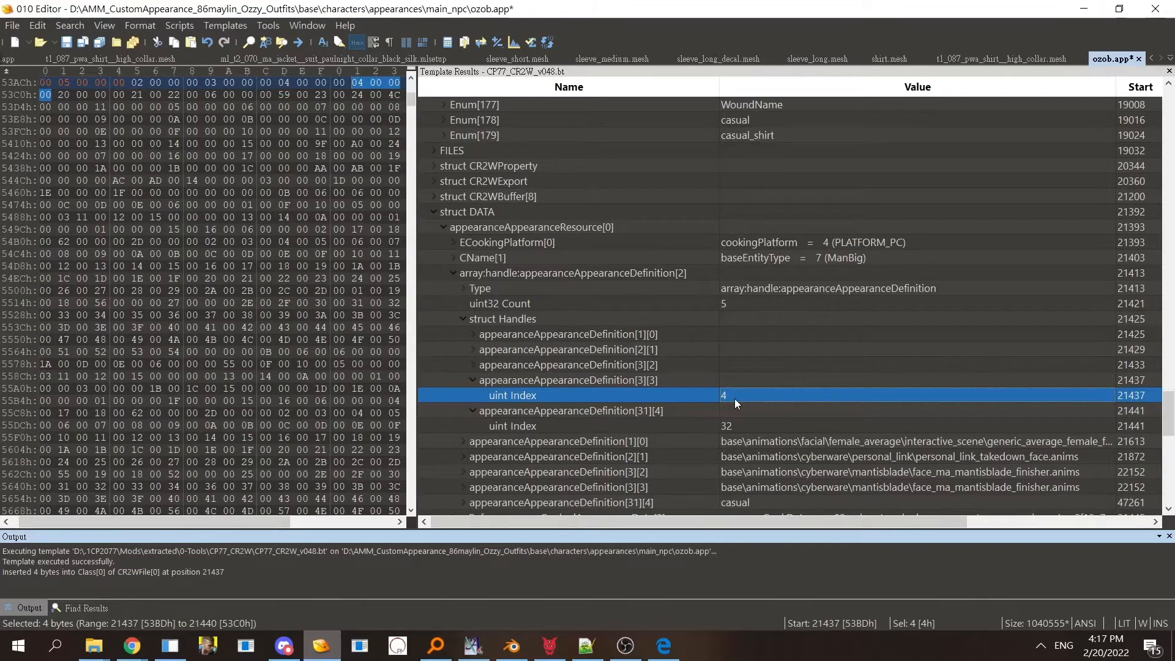
click(735, 397)
text(32)
key(Return)
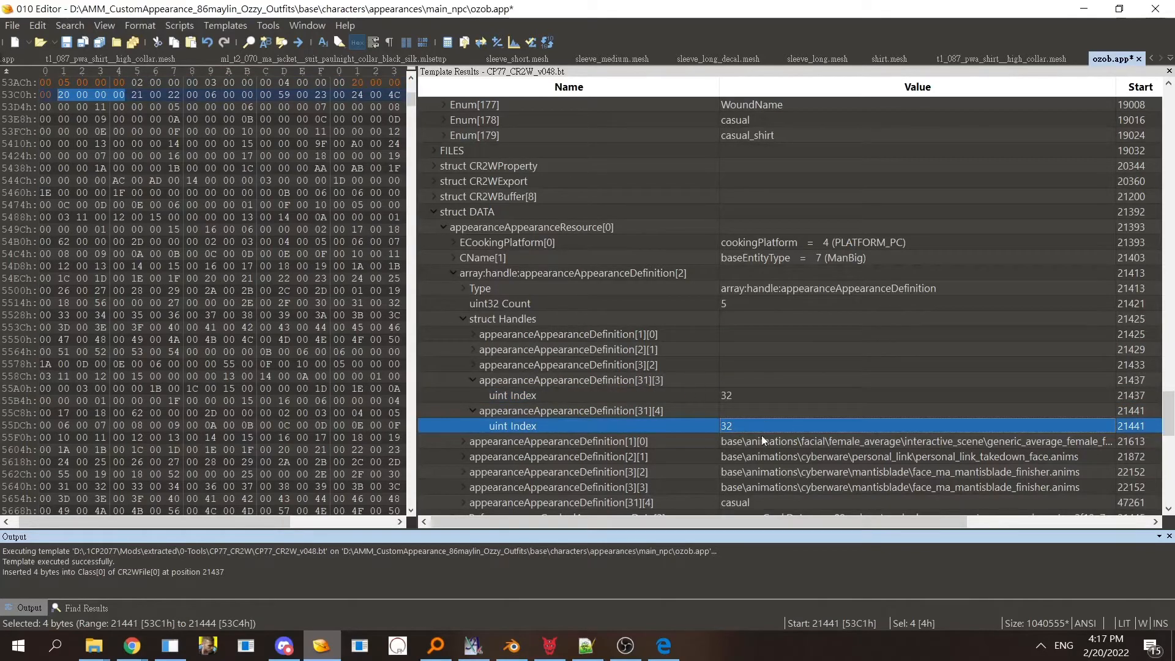
click(751, 423)
text(34)
key(Return)
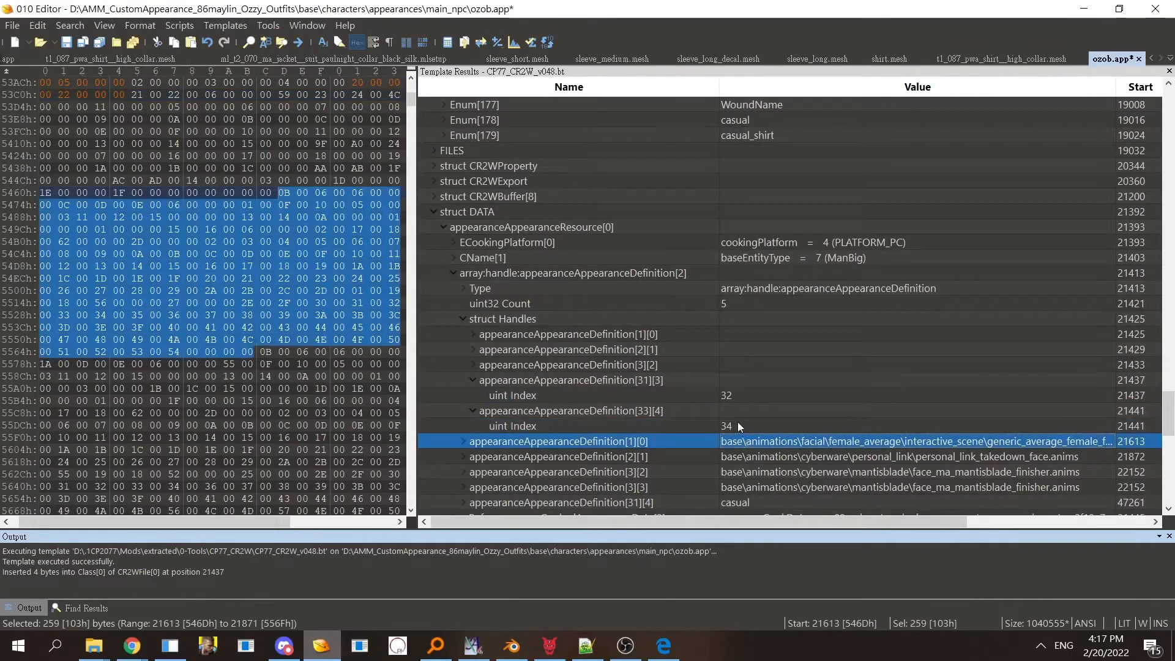
- Collapse the last two entries in struct Handles and save ozob.app
click(739, 427)
double_click(621, 404)
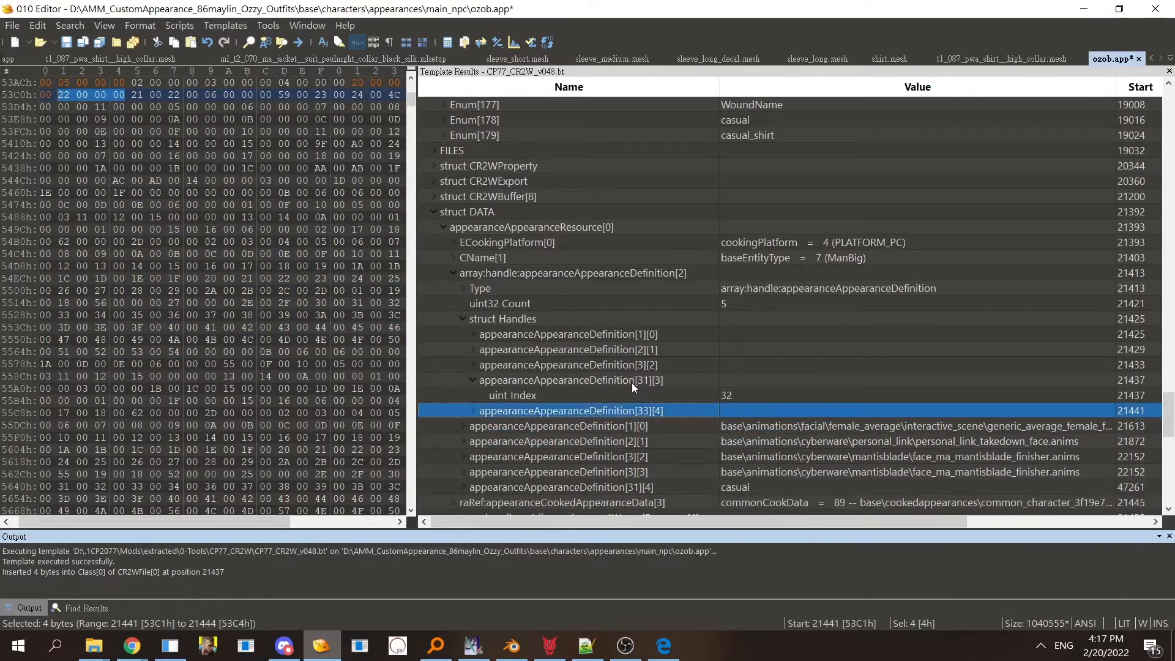
double_click(632, 382)
key(ctrl+s)
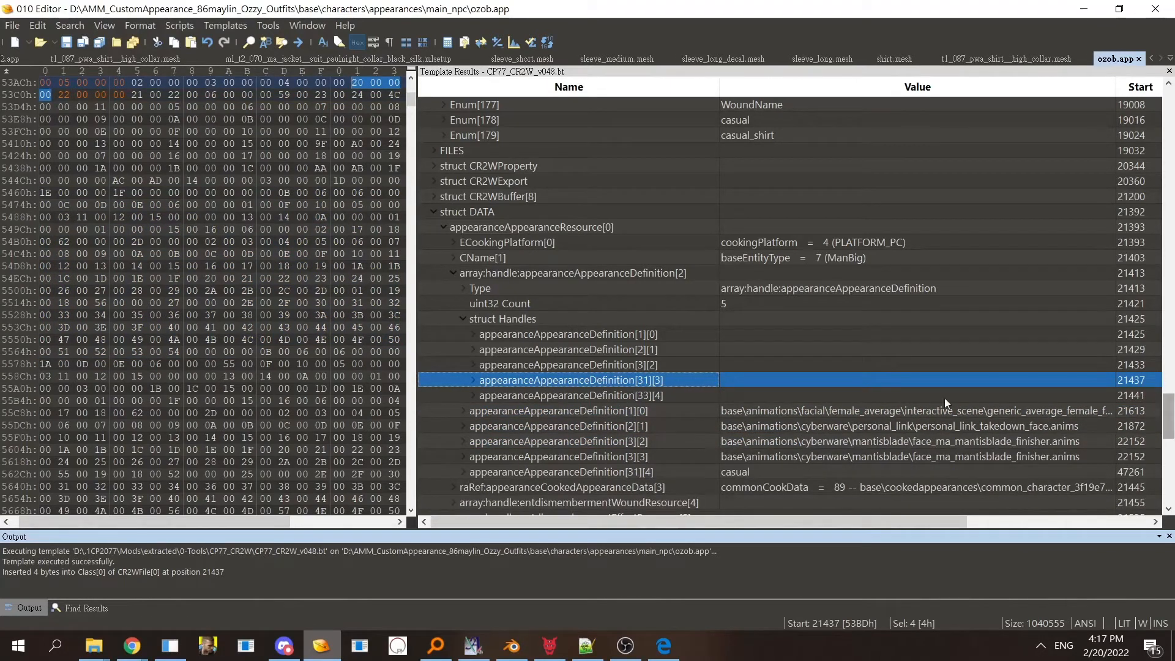
- Switch to the How to Add Appearances PDF and read the sections on fixing handle index numbers and editing the app buffer
key(alt+Tab)
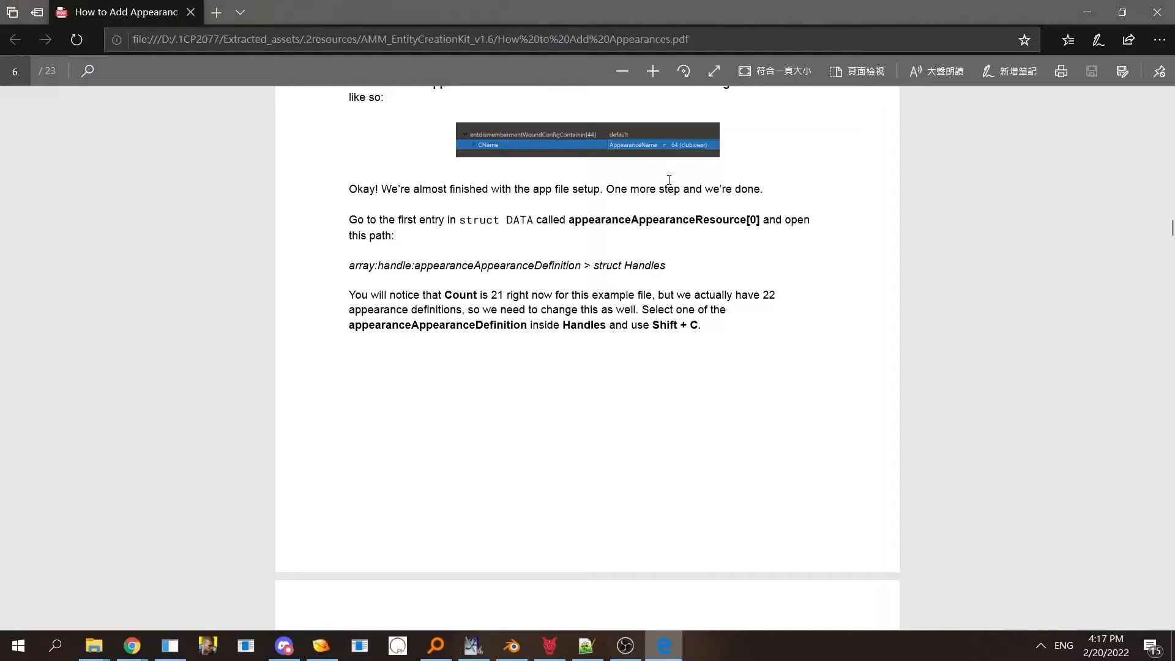
scroll(600, 306, down, 5)
scroll(600, 306, down, 3)
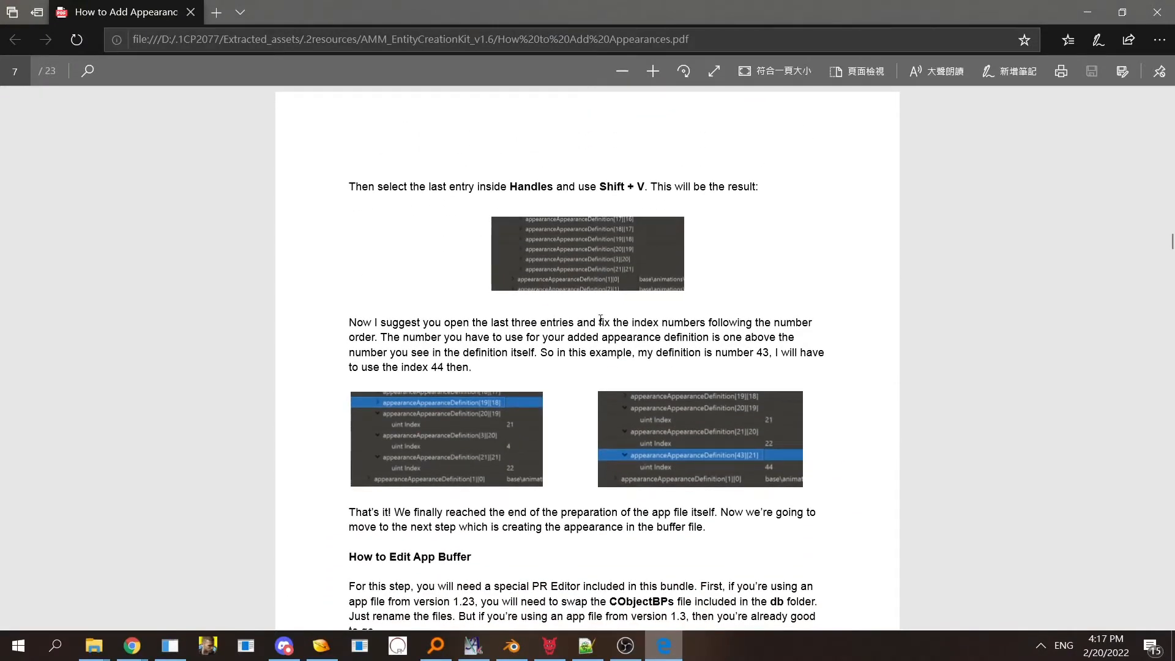
scroll(600, 320, down, 1)
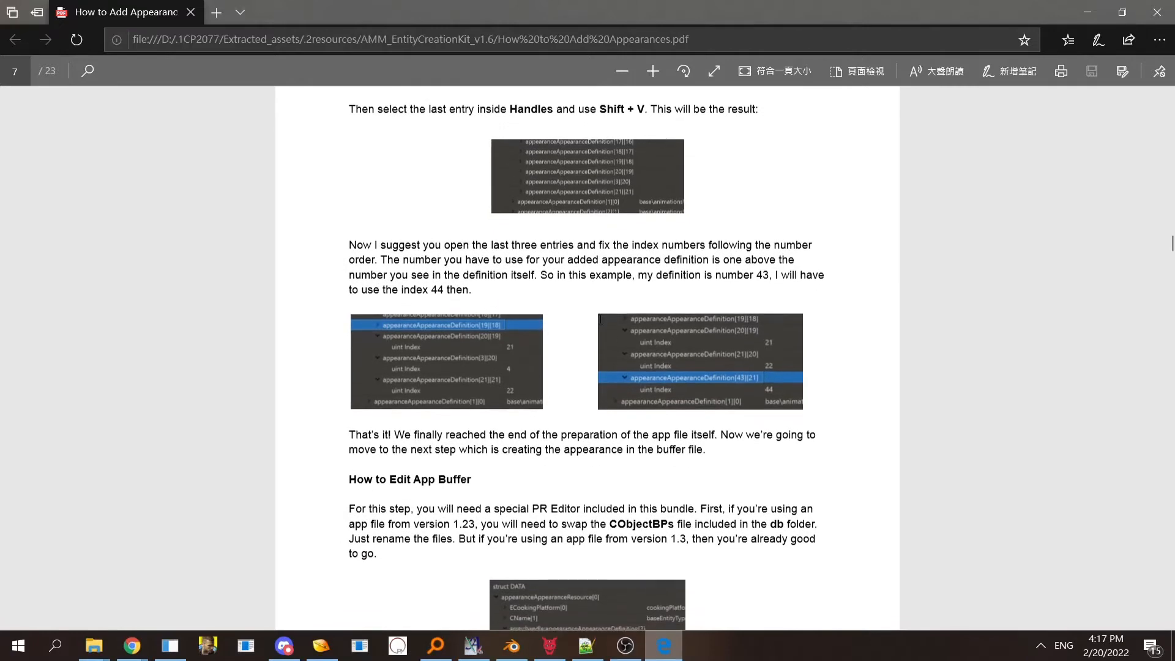
scroll(600, 320, down, 2)
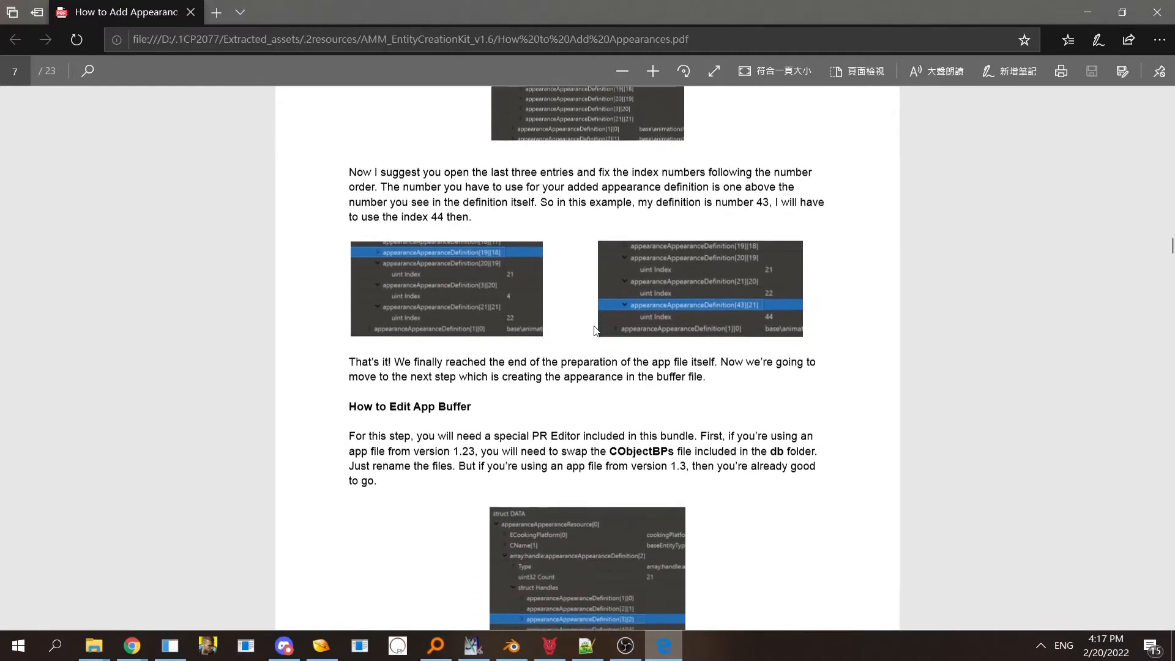
scroll(597, 331, down, 1)
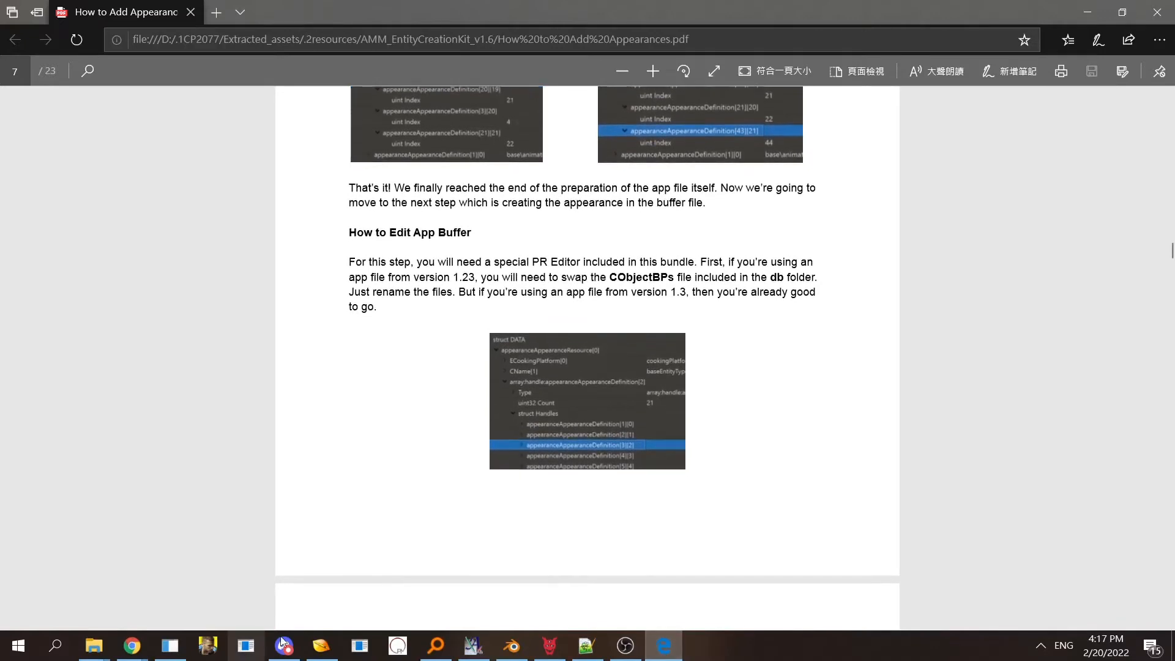
- Switch to the Cyberpunk 2077 Save Editor and bring up the main_npc folder containing the ozob.app buffer files over it
click(313, 652)
click(314, 651)
click(314, 651)
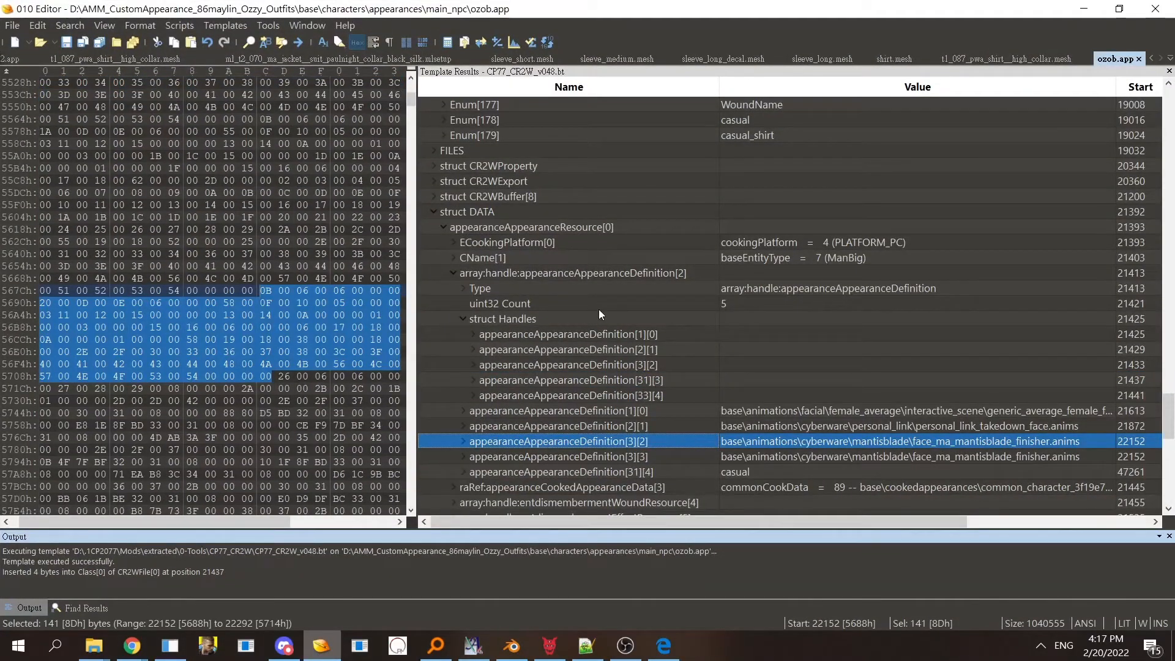
click(103, 640)
click(71, 589)
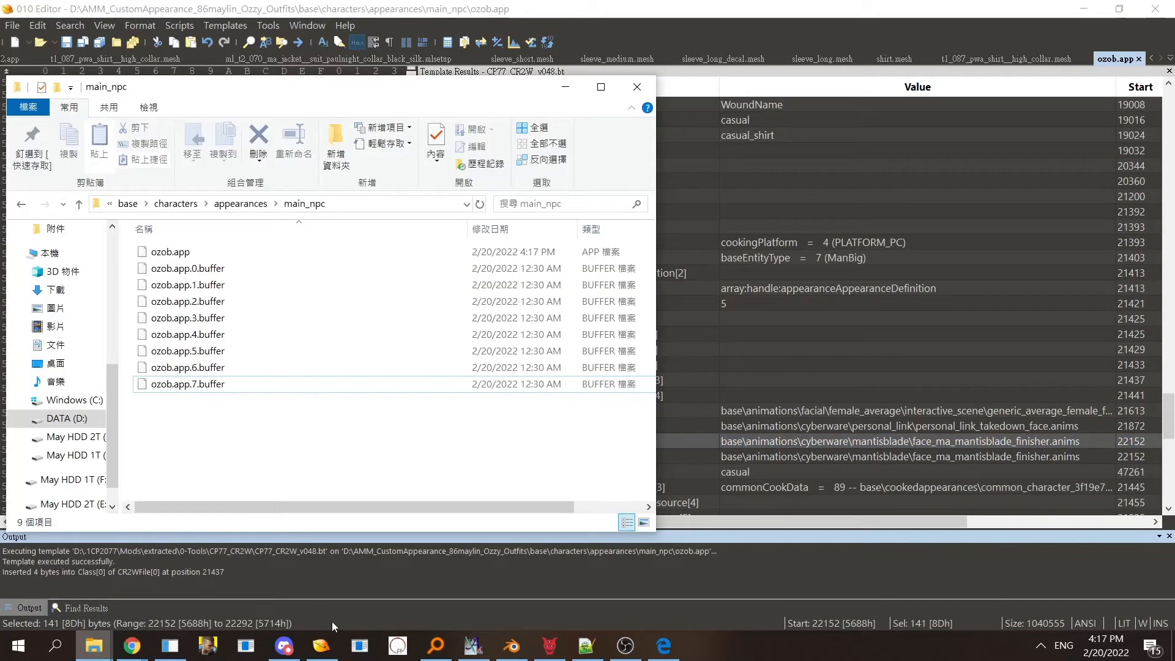
click(356, 659)
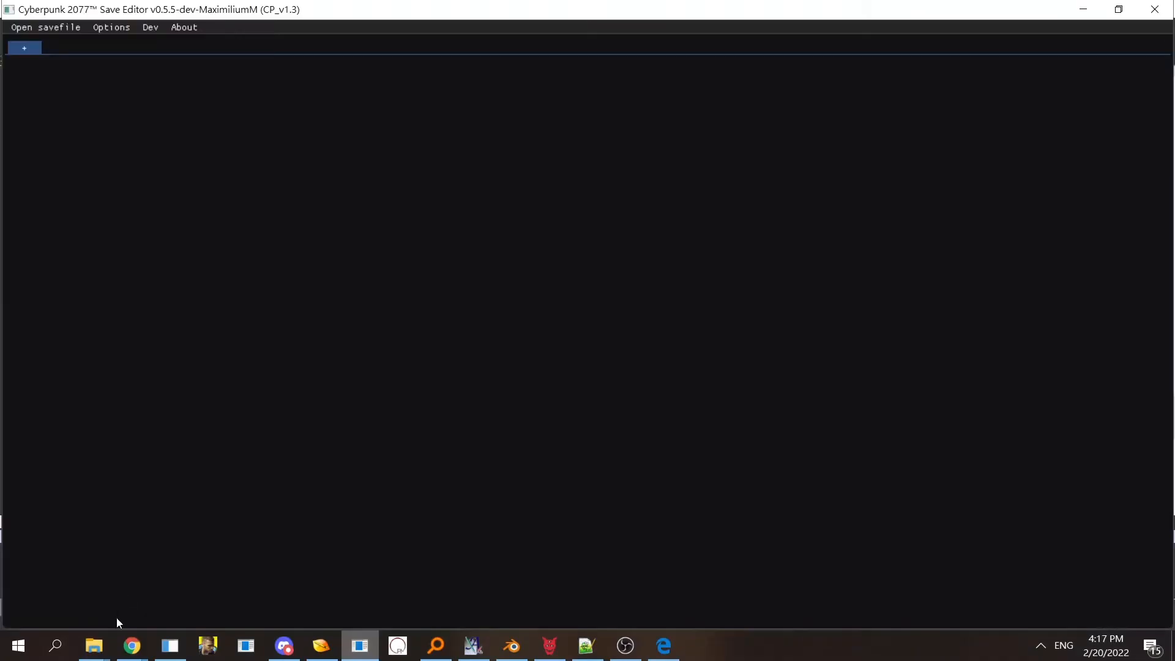
mouse_move(94, 646)
click(67, 597)
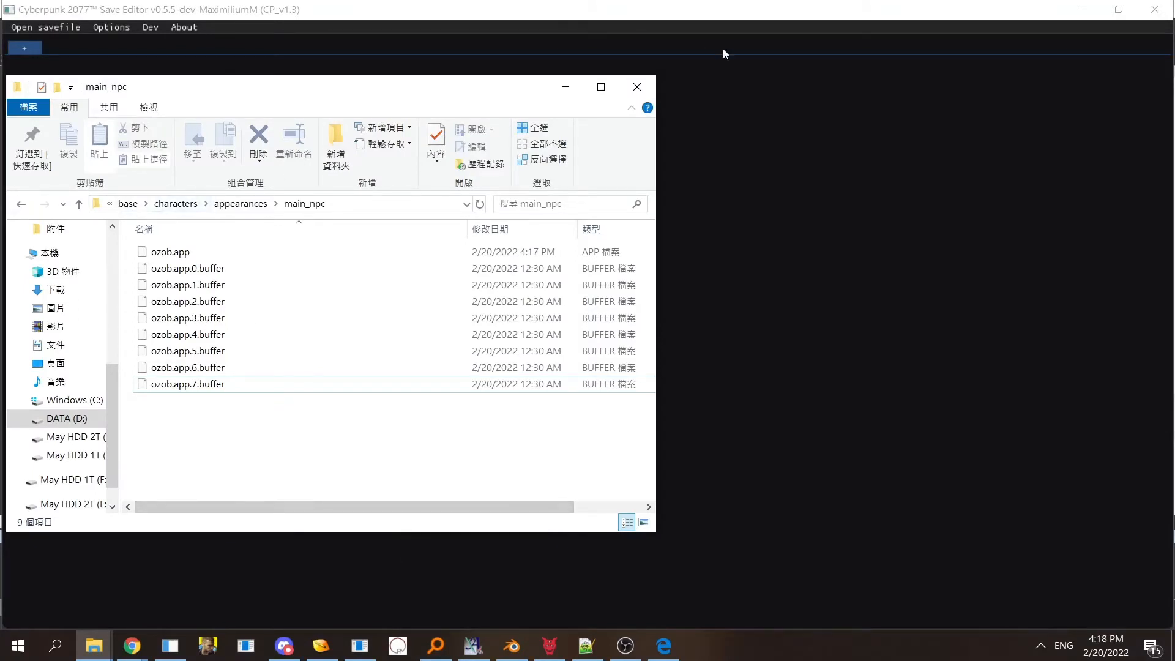
- Switch to Notepad++ and examine archive_names.txt and the custom mesh paths listed at the start of internal_names.txt
click(664, 646)
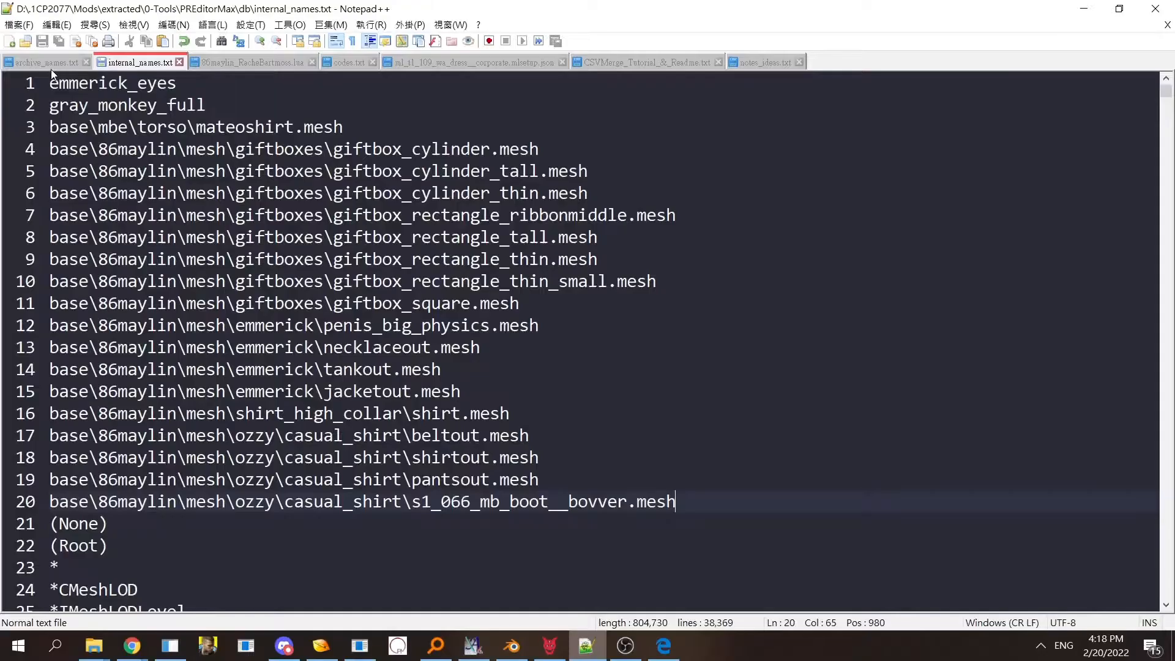
click(46, 62)
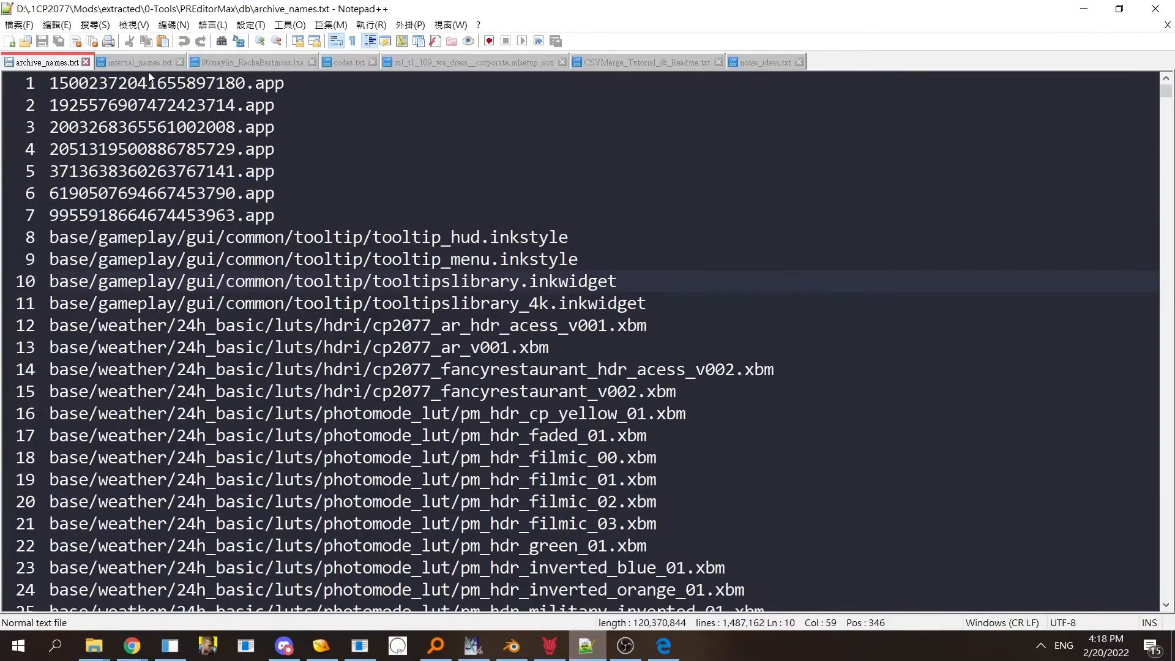
click(144, 62)
click(43, 64)
click(147, 62)
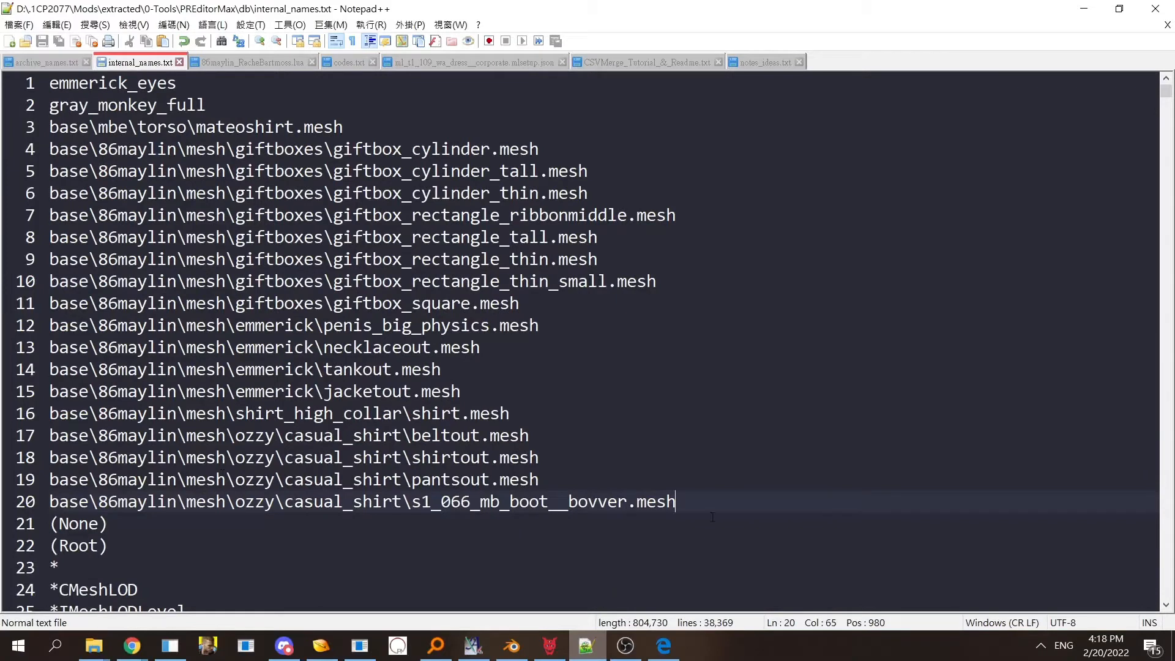
drag(704, 502, 2, 478)
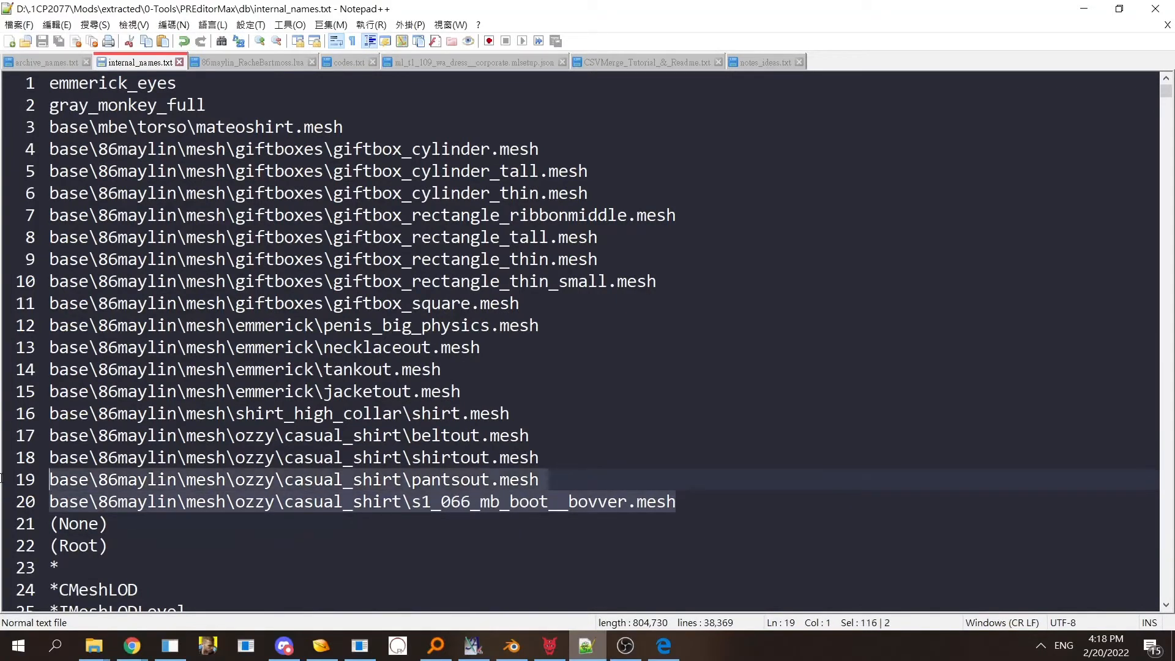
click(926, 475)
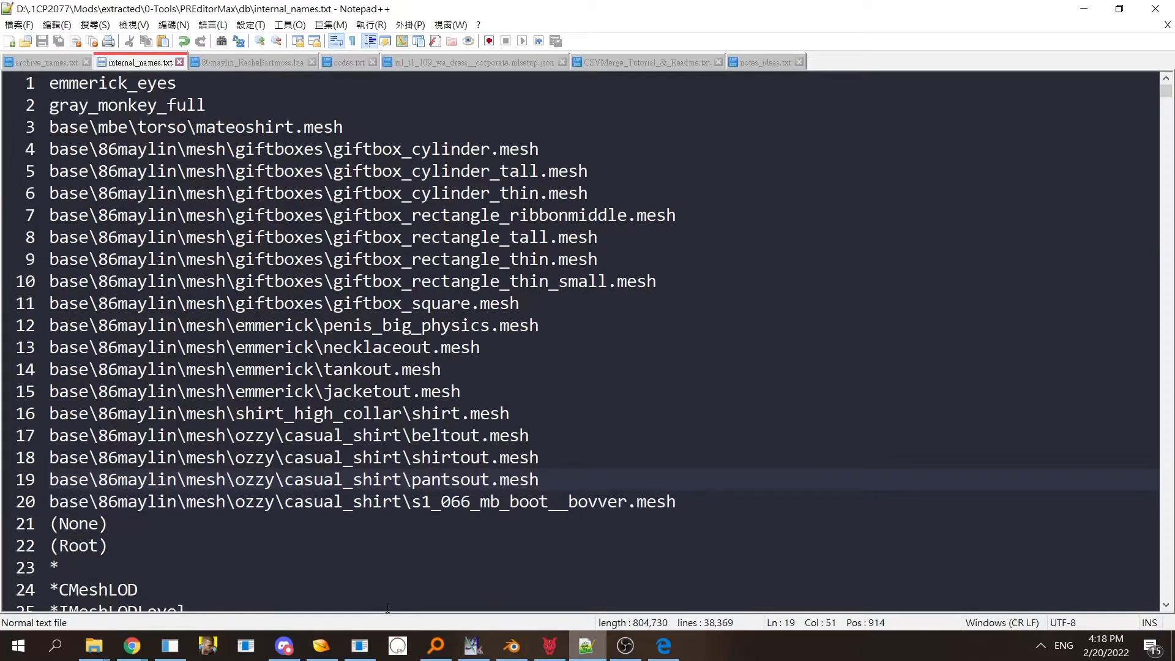
- Switch back to the Cyberpunk 2077 Save Editor and maximize its window
key(alt+Tab)
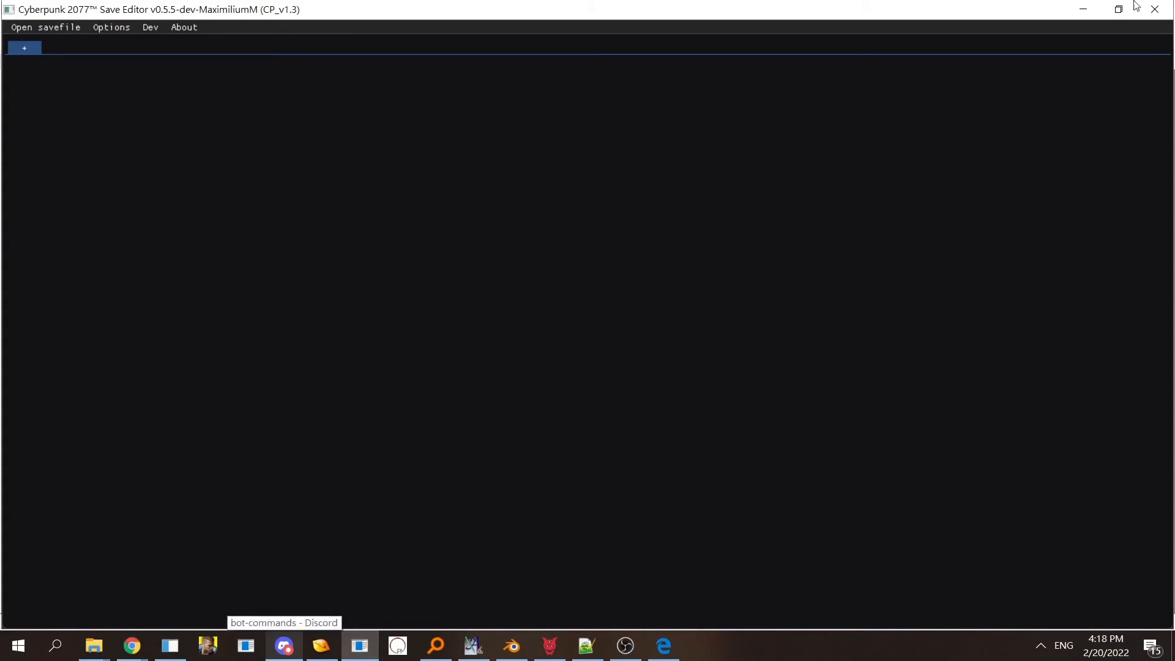
key(alt+Tab)
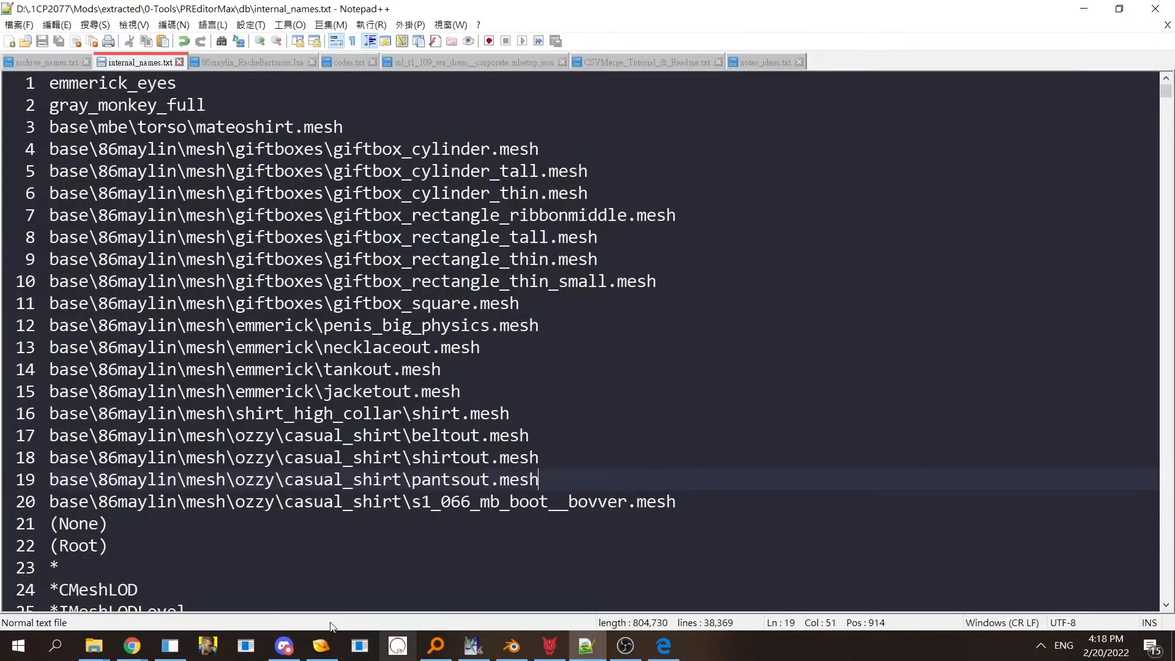
click(359, 645)
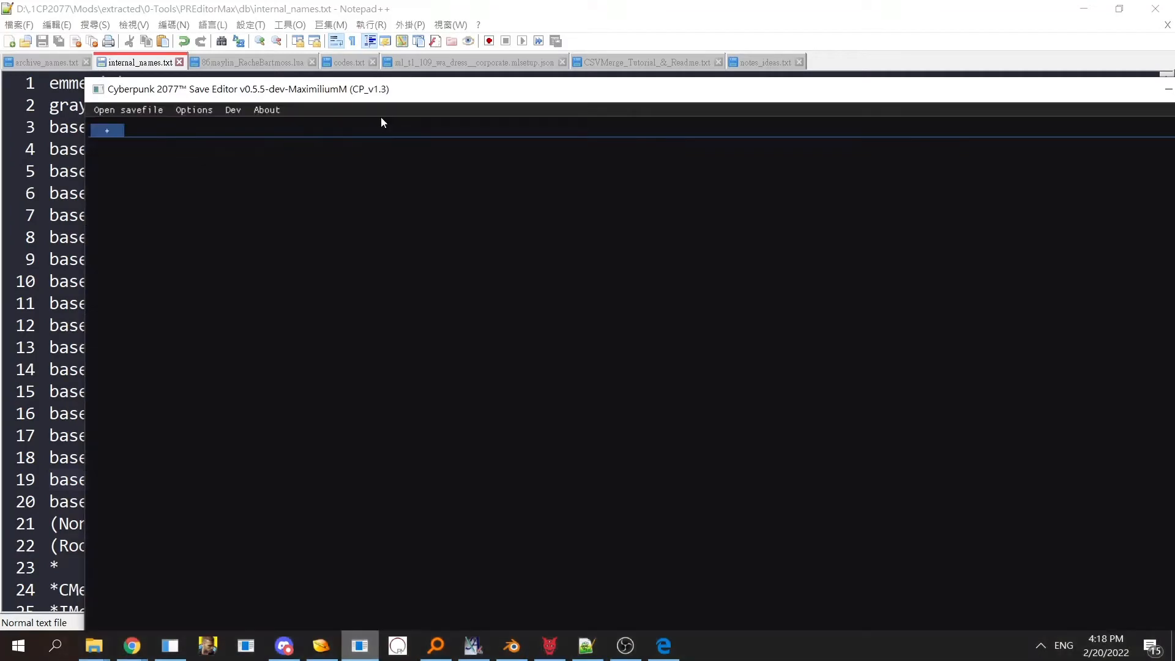
double_click(370, 86)
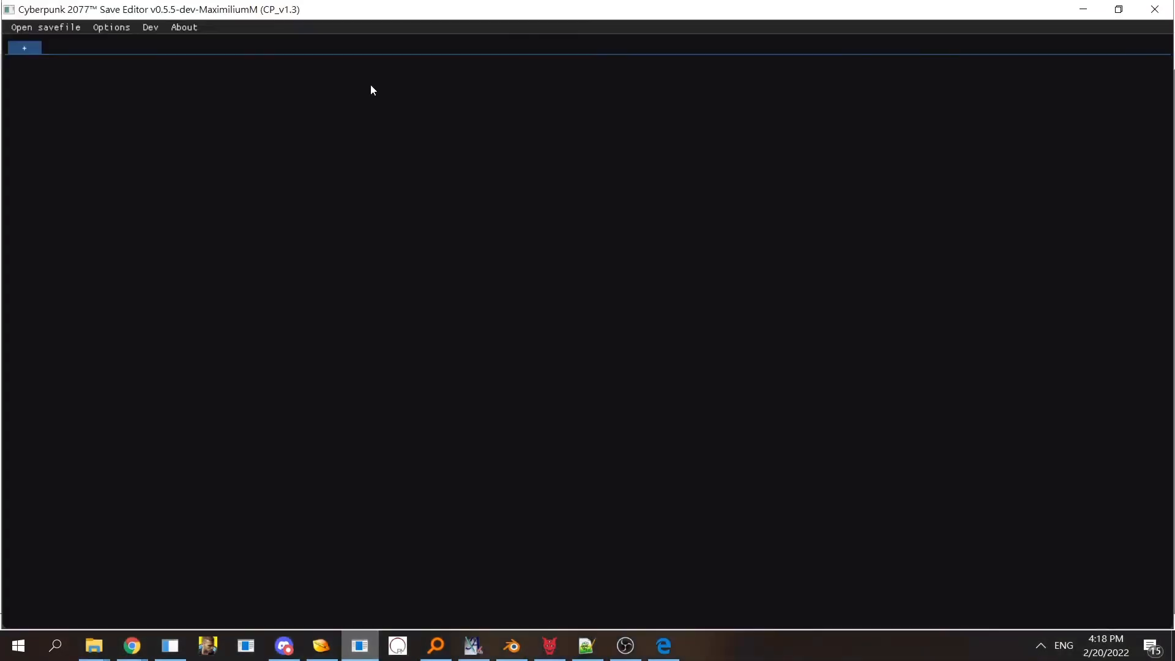
- Load ozob.app.7.buffer from the main_npc folder into the Cyberpunk 2077 Save Editor
click(95, 645)
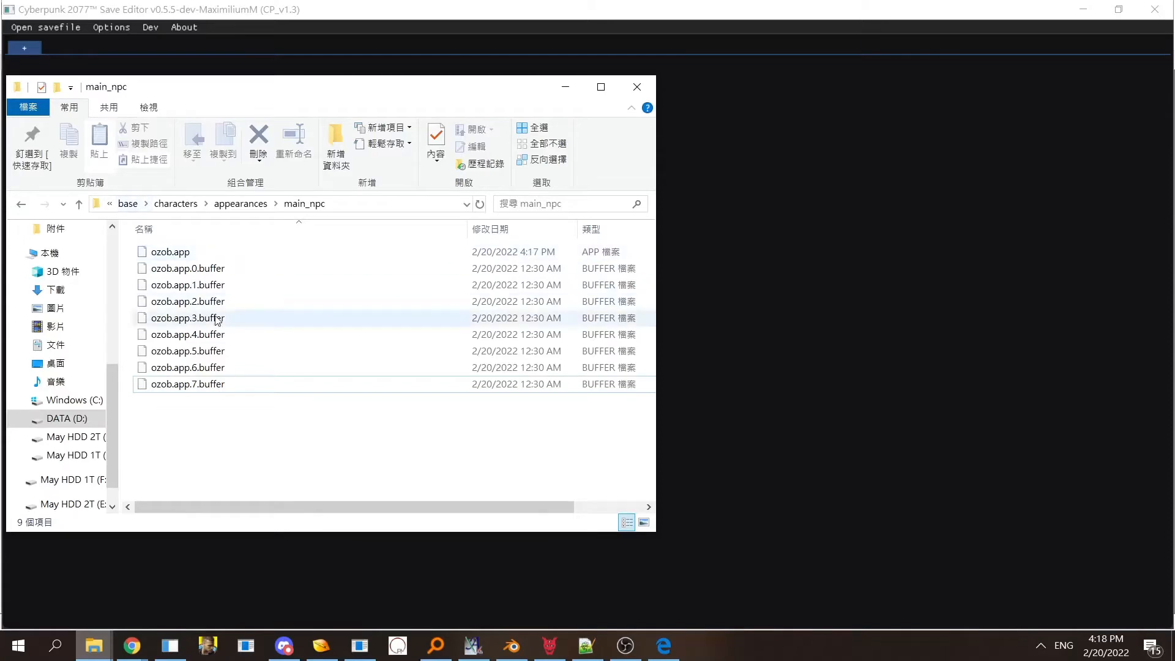
click(199, 385)
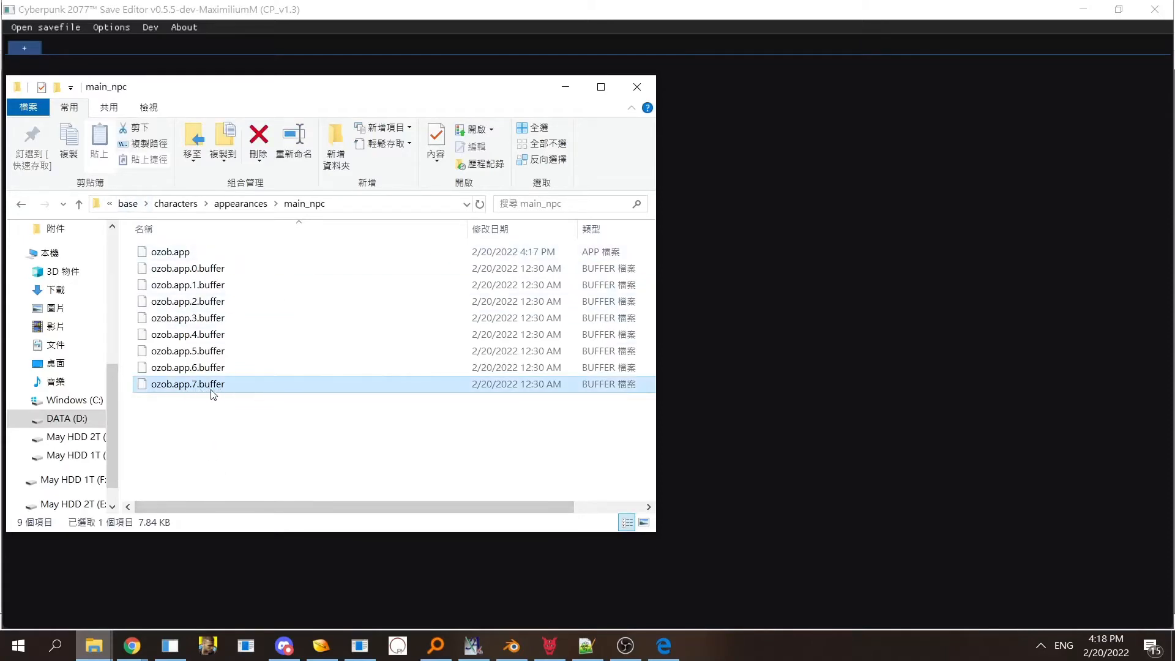
drag(213, 395, 865, 403)
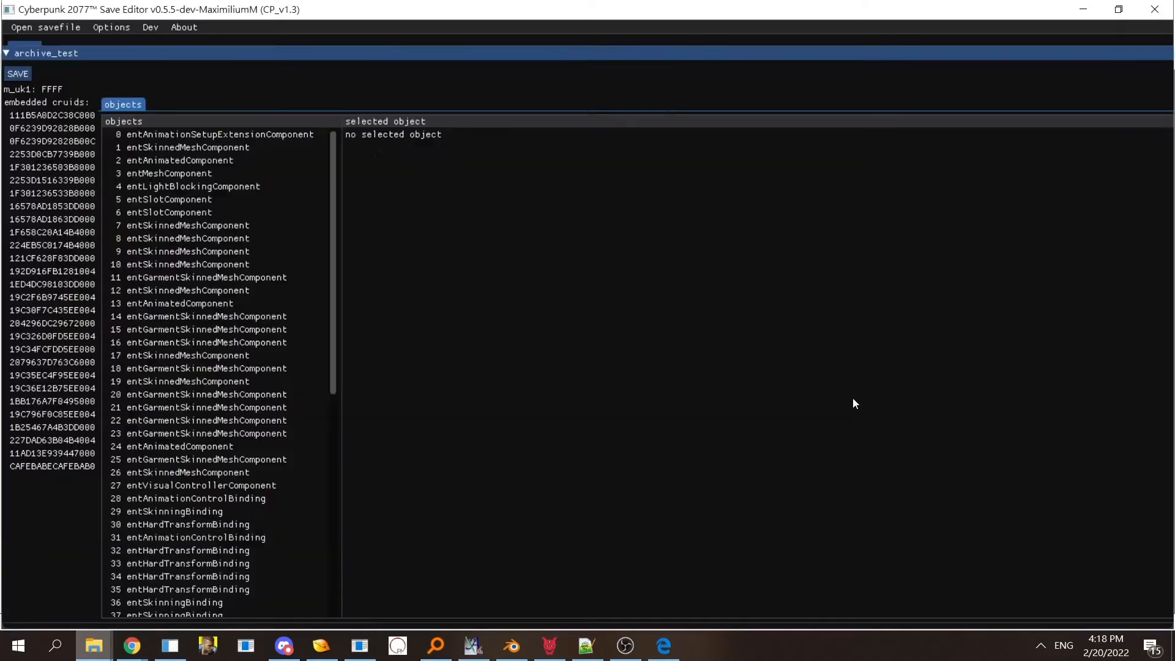
scroll(266, 62, down, 1)
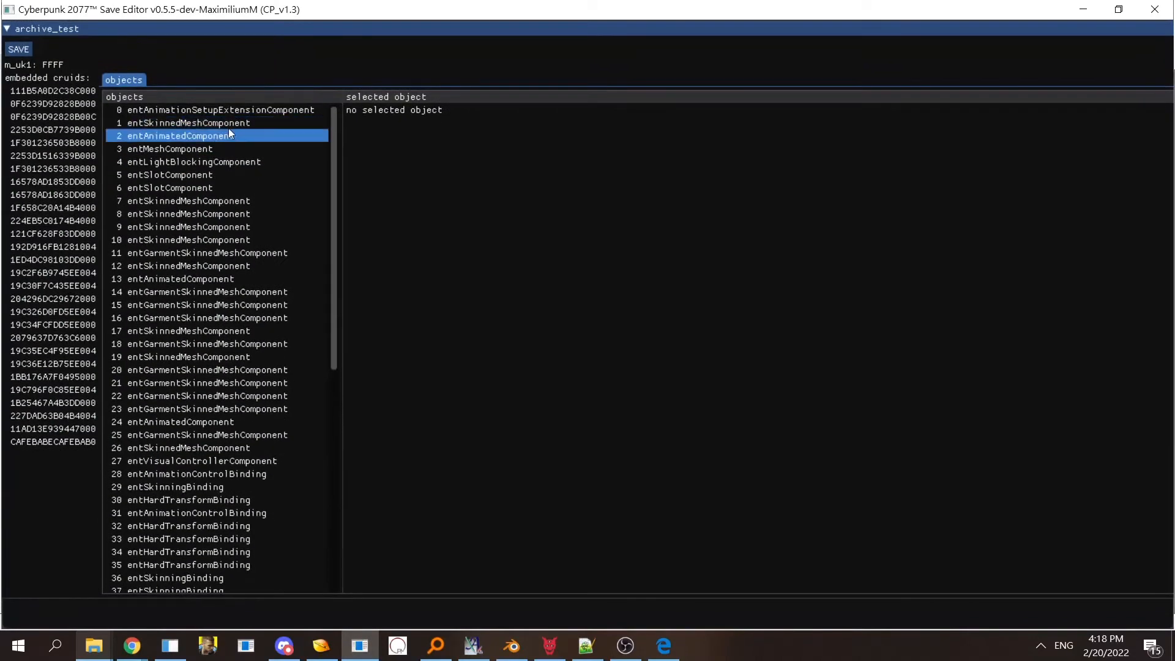
- Examine the fields and mesh path of the h0_000_mb_c__basehead component and the neighbouring animation components
click(212, 124)
scroll(451, 405, down, 1)
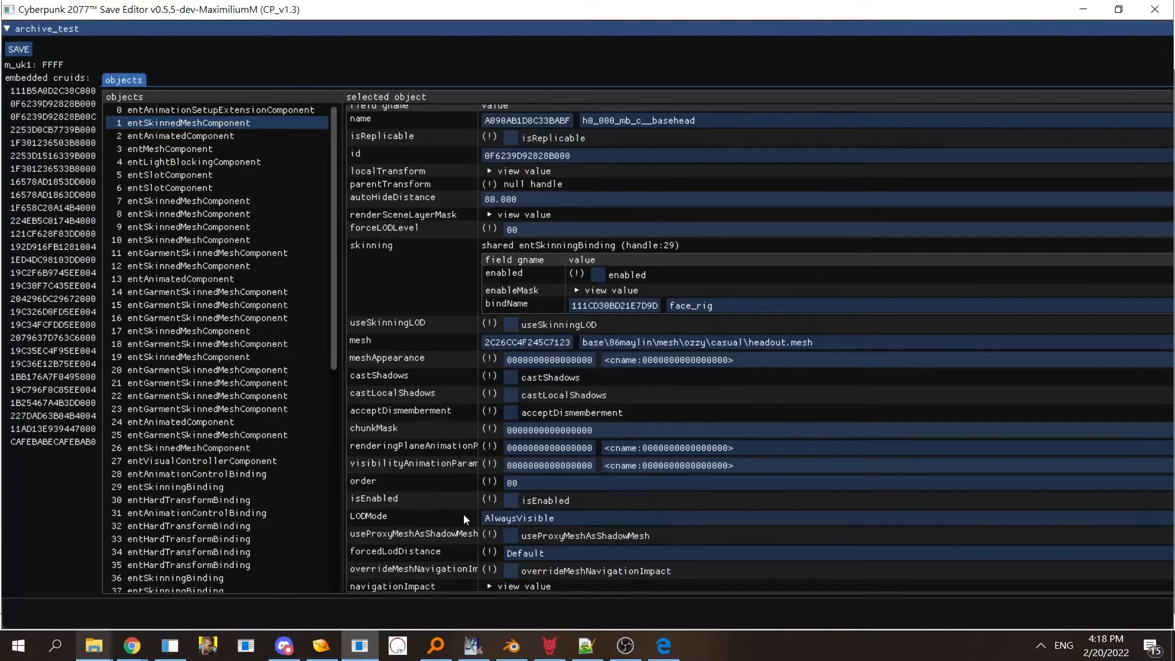
scroll(464, 514, up, 1)
scroll(520, 522, down, 1)
scroll(367, 450, up, 1)
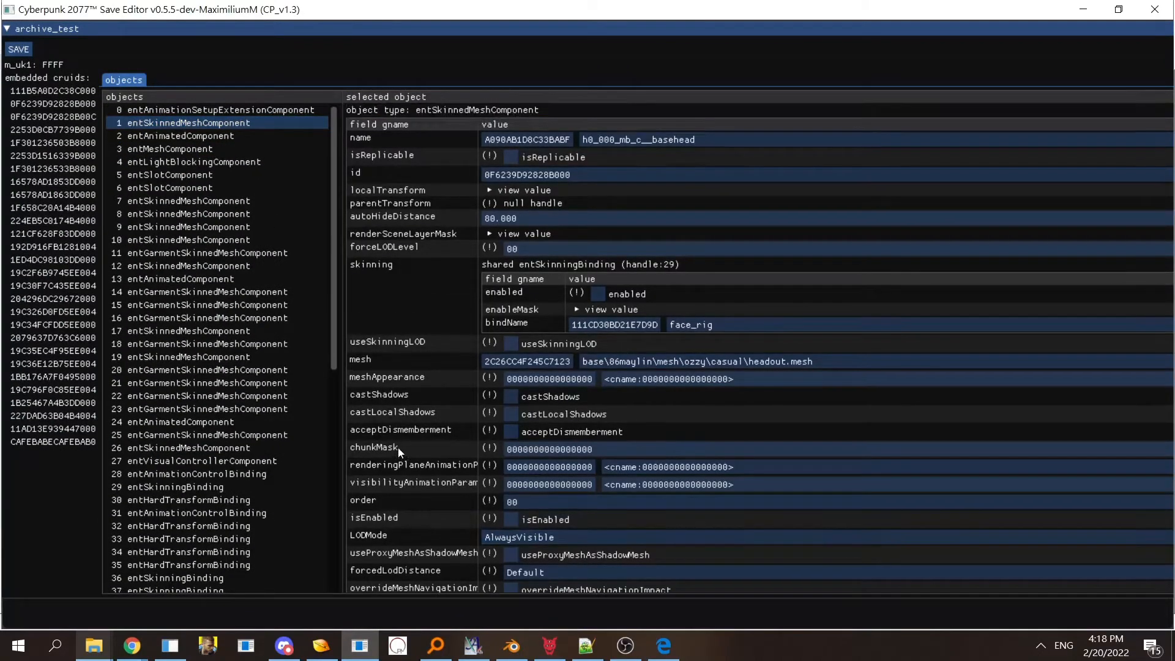
click(211, 132)
click(211, 113)
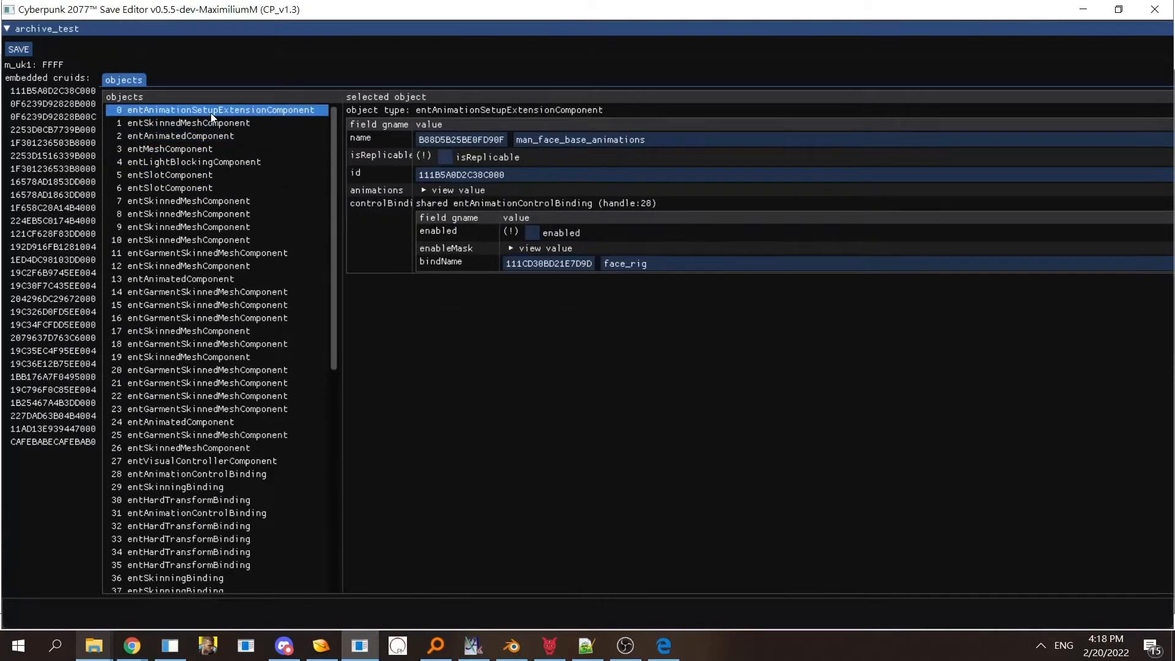
click(208, 131)
click(202, 122)
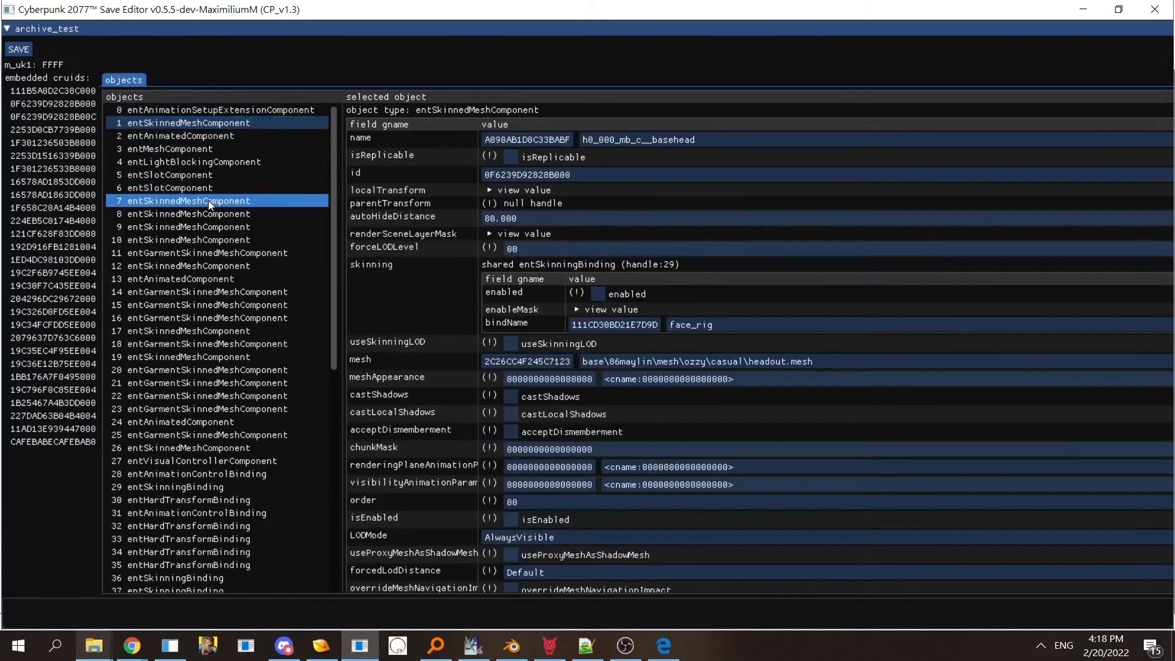
- Inspect the skinned and garment mesh components 8 through 14, ending on the vest harness component
click(211, 215)
click(212, 222)
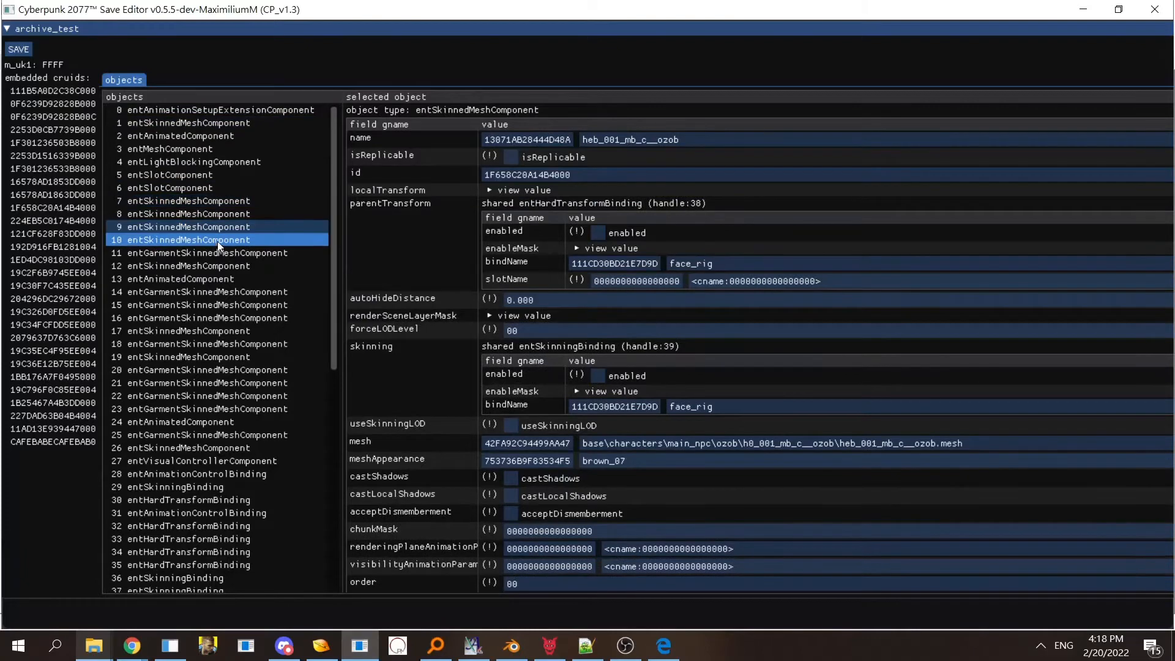
click(218, 240)
click(219, 252)
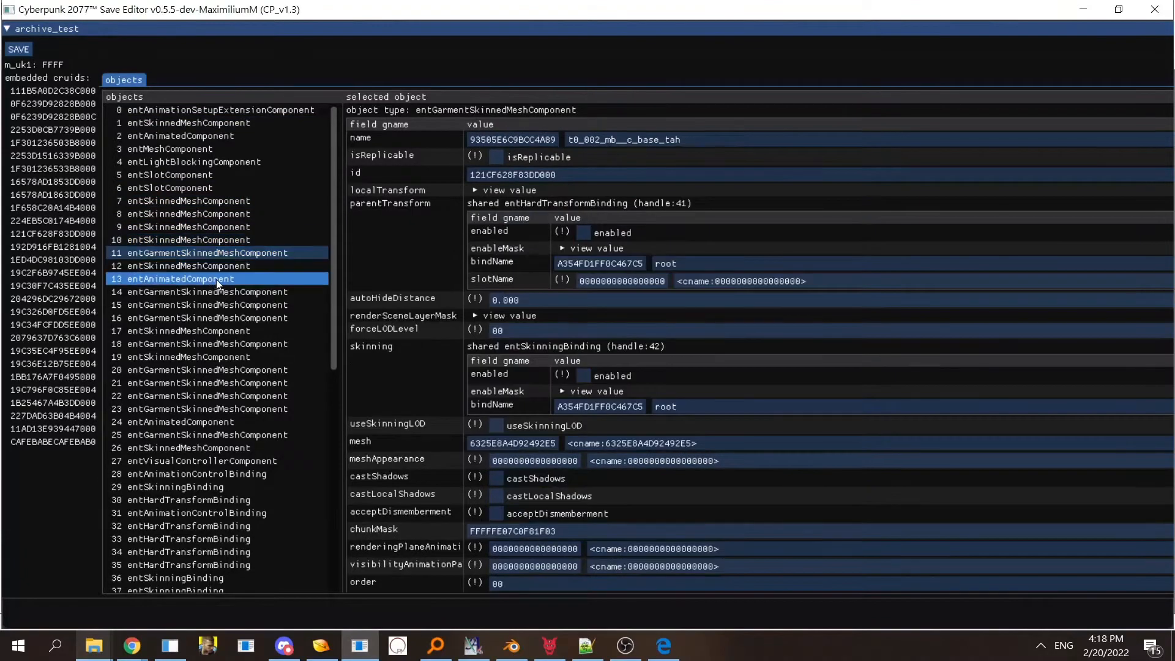
click(214, 268)
click(215, 290)
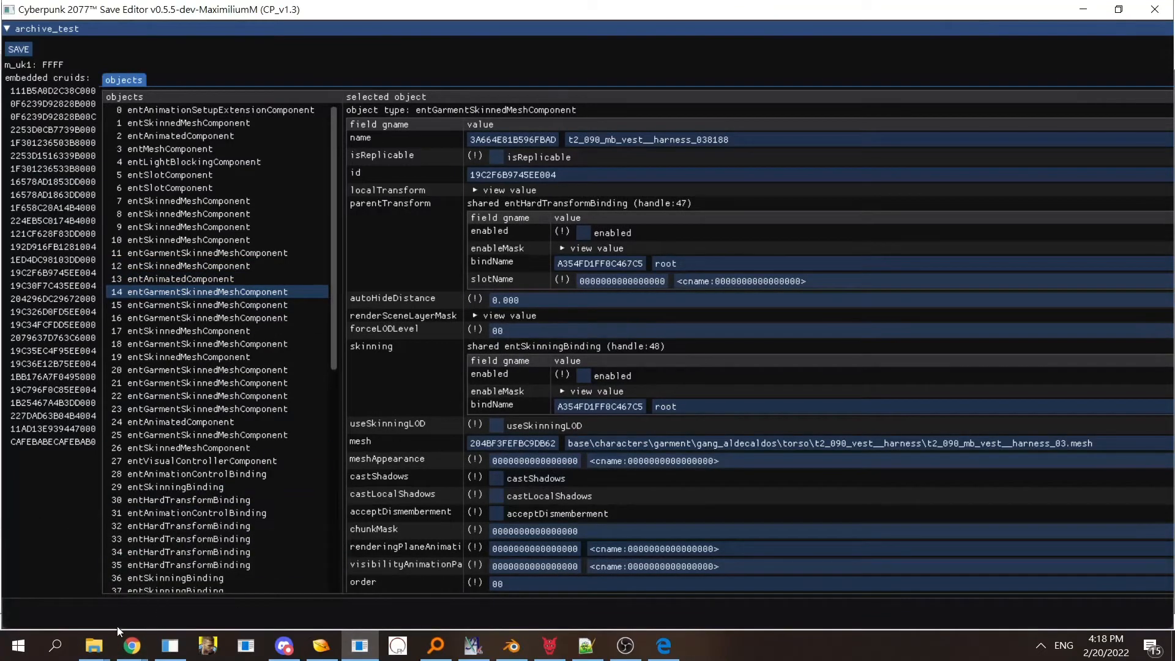
- Switch to File Explorer and open base\86maylin\mesh\ozzy\casual_shirt, moving its window clear of the component list
mouse_move(94, 643)
click(65, 575)
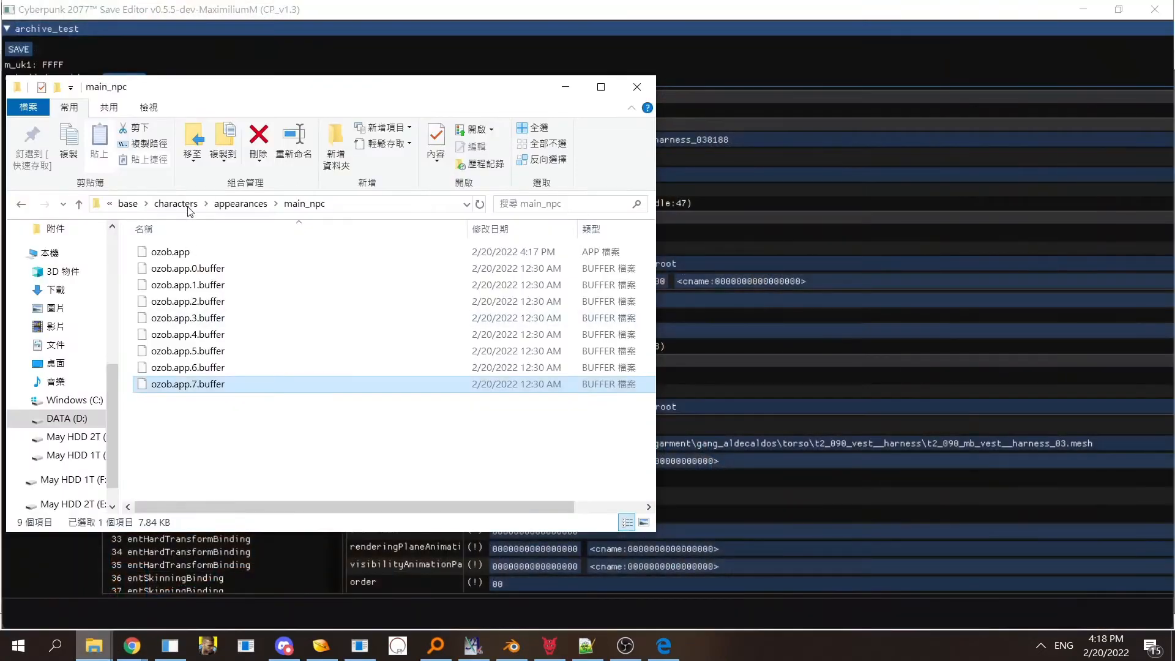
click(183, 204)
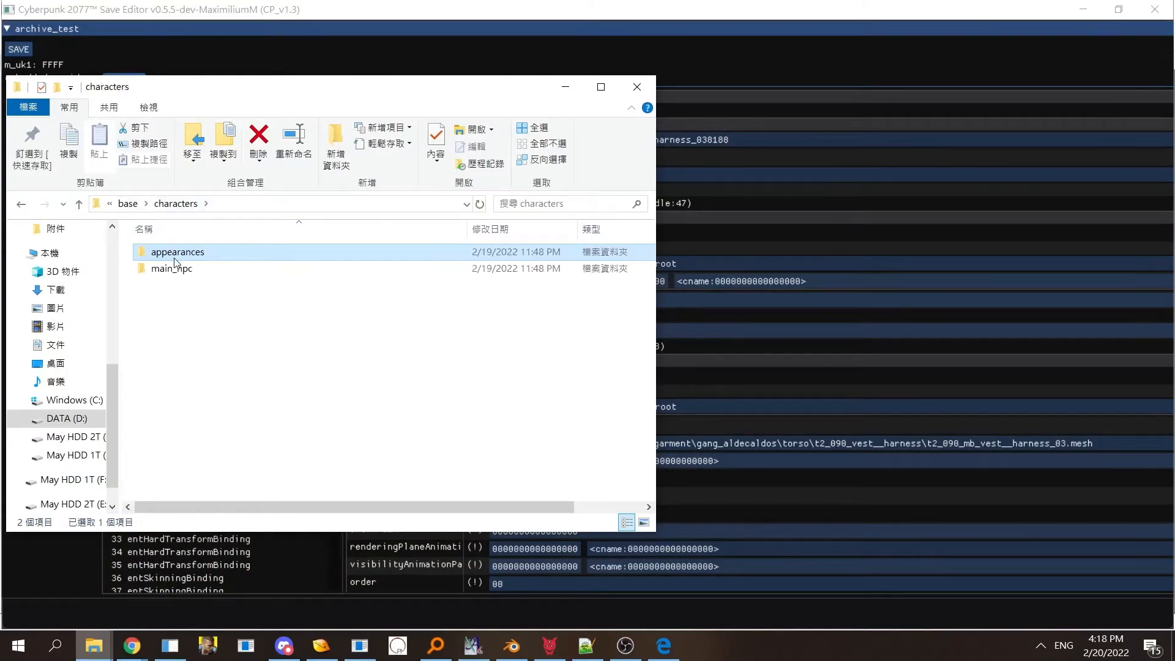
click(128, 203)
double_click(186, 252)
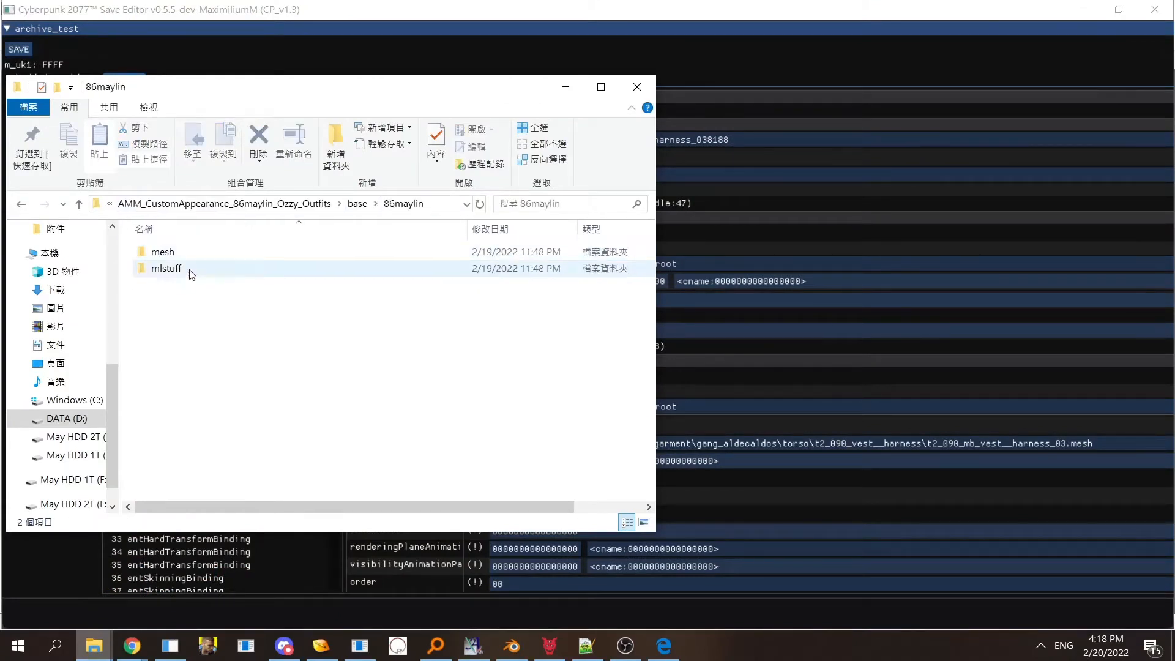
double_click(187, 253)
double_click(187, 253)
click(188, 253)
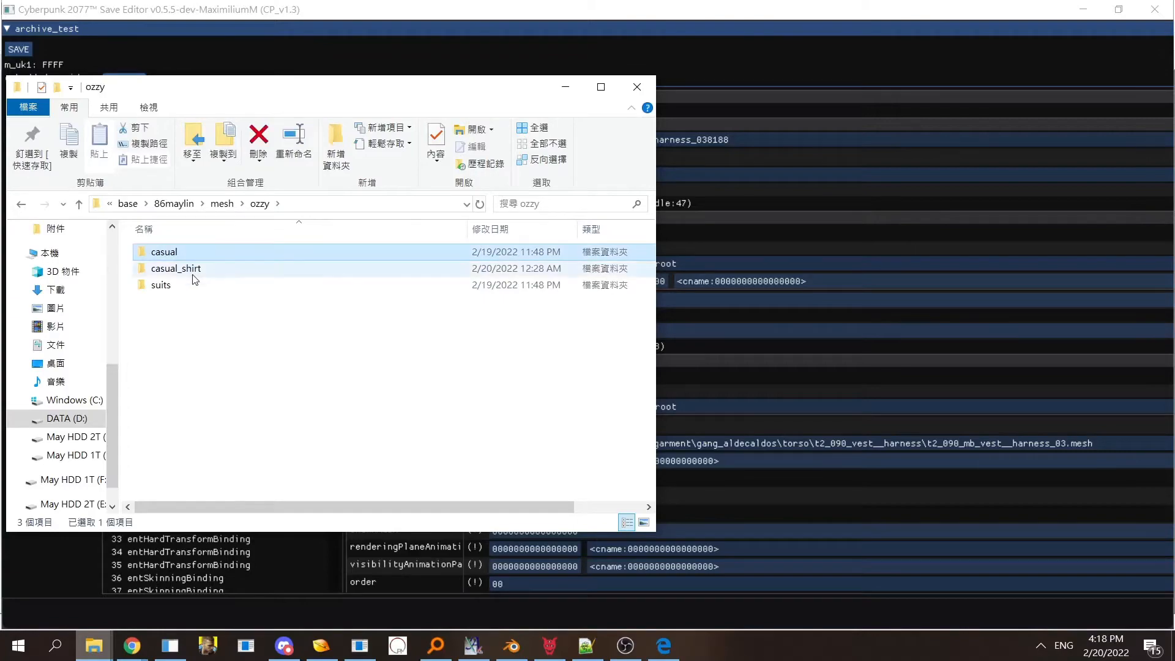
double_click(194, 272)
drag(232, 95, 834, 150)
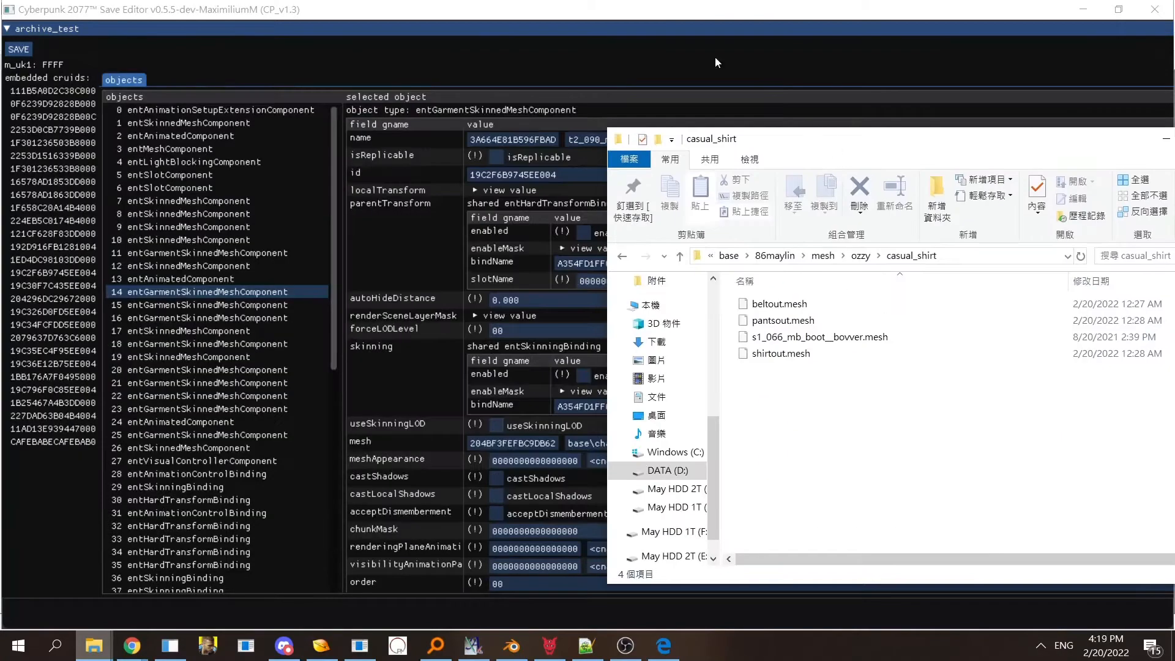
- Fit the save editor to half of the screen and arrange the casual_shirt folder window beside it
drag(568, 4, 0, 105)
click(715, 86)
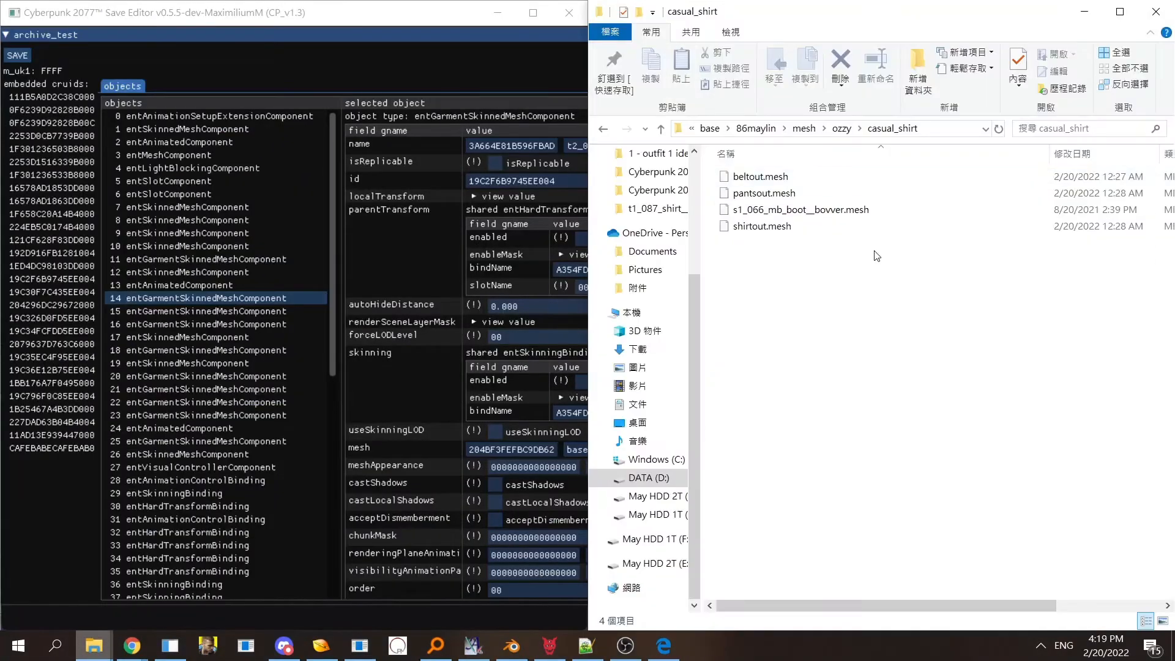
drag(931, 16, 839, 117)
click(1007, 112)
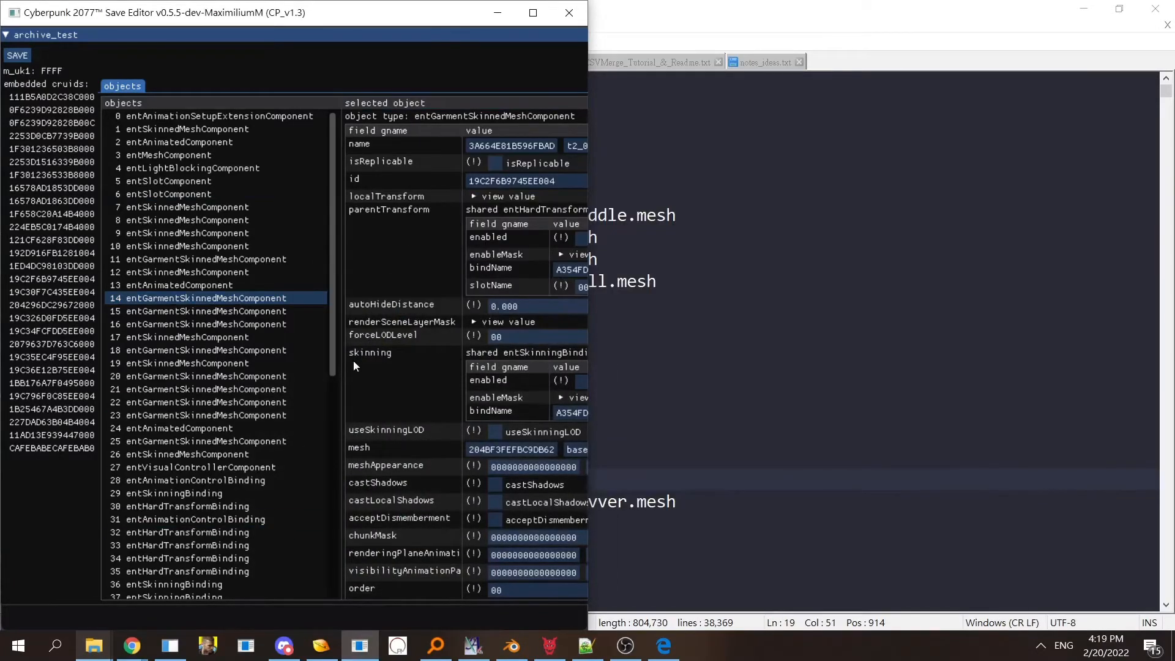
- Switch to the v0.5.4-alpha.12 save editor and arrange it side by side with the v0.5.5 editor
click(245, 646)
drag(306, 85, 183, 370)
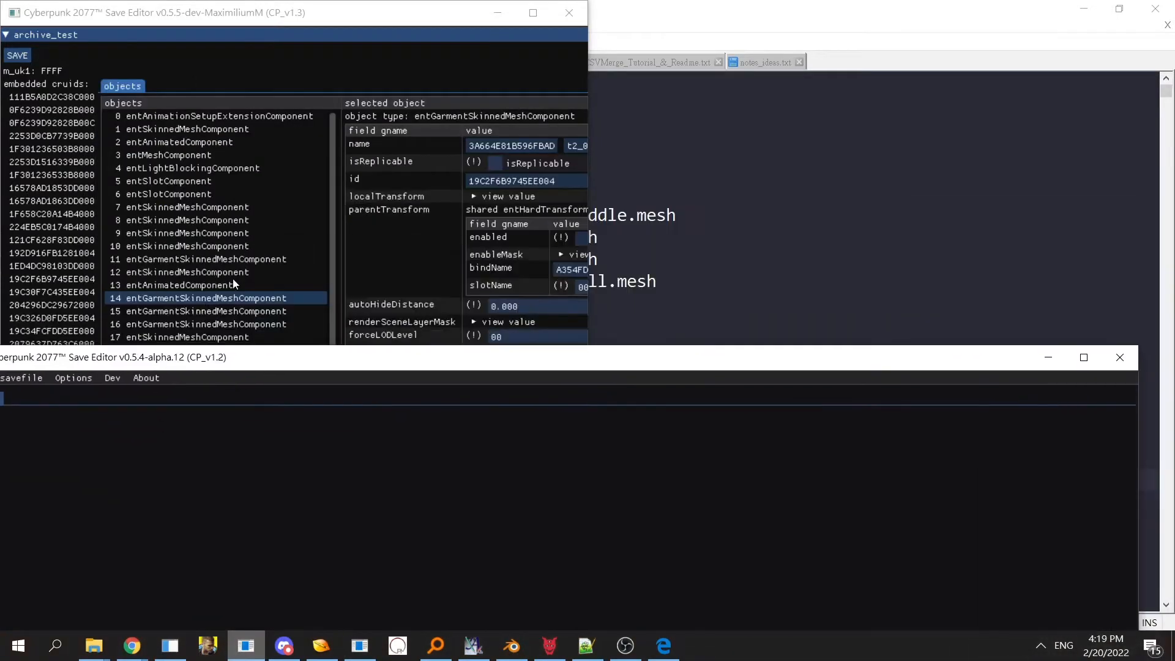
drag(324, 359, 754, 376)
click(454, 237)
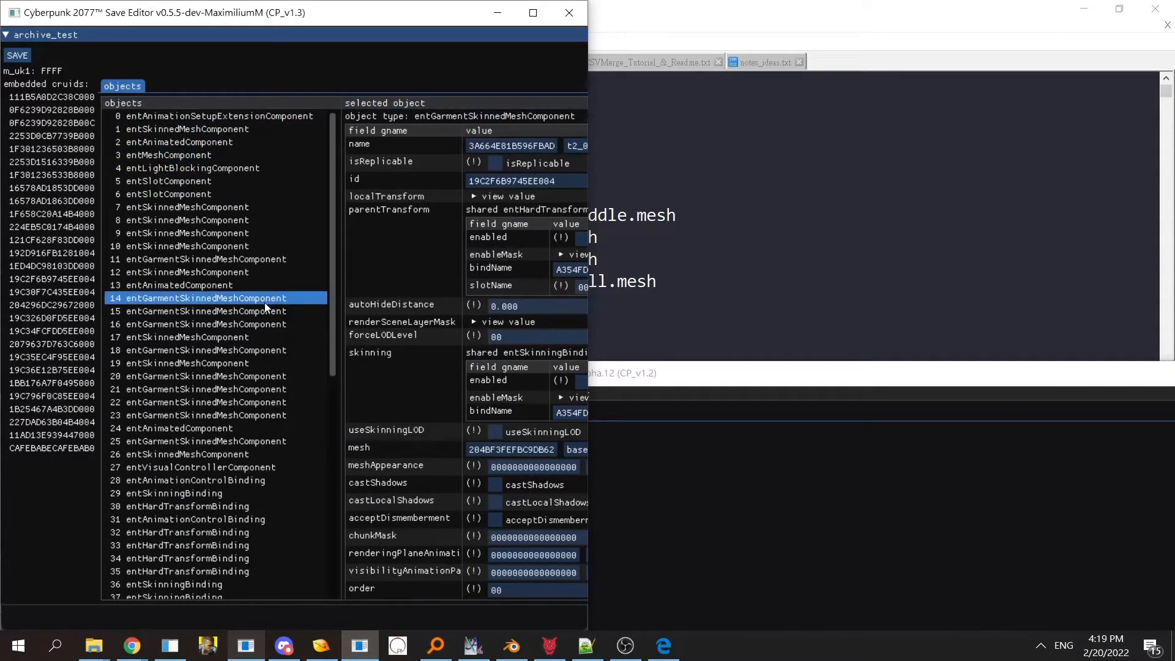
drag(772, 380, 554, 198)
drag(482, 188, 1173, 163)
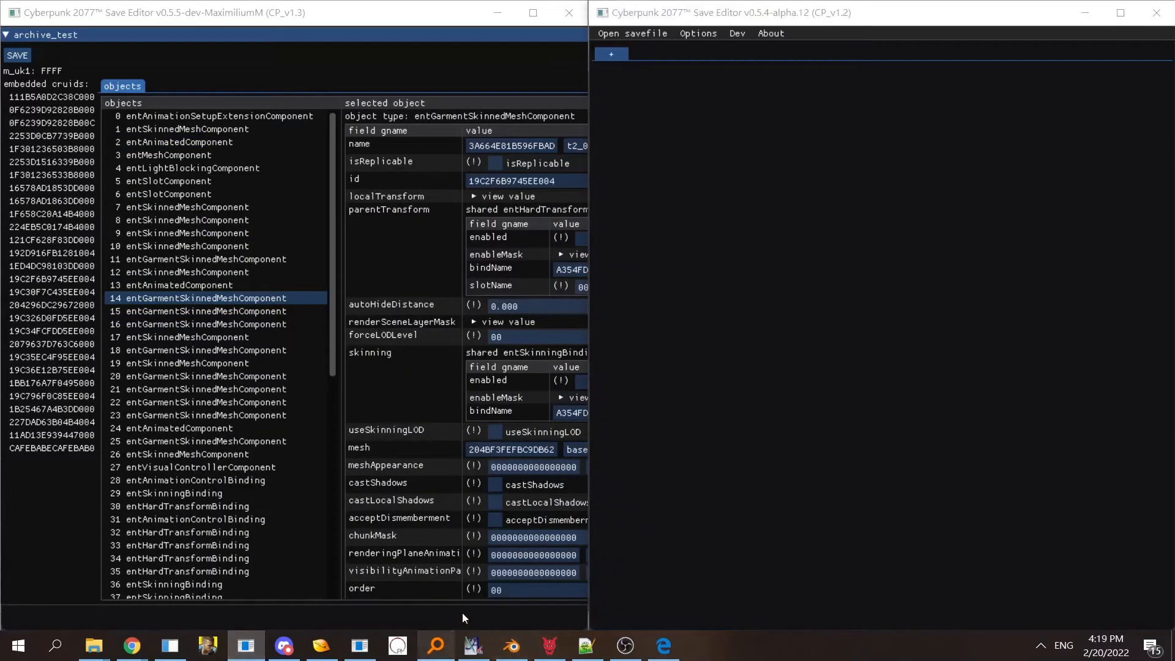
- Search Everything for haru_kasai.app and load the extracted haru_kasai.app.0.buffer into the v0.5.4 save editor
click(436, 645)
double_click(712, 173)
text(haru)
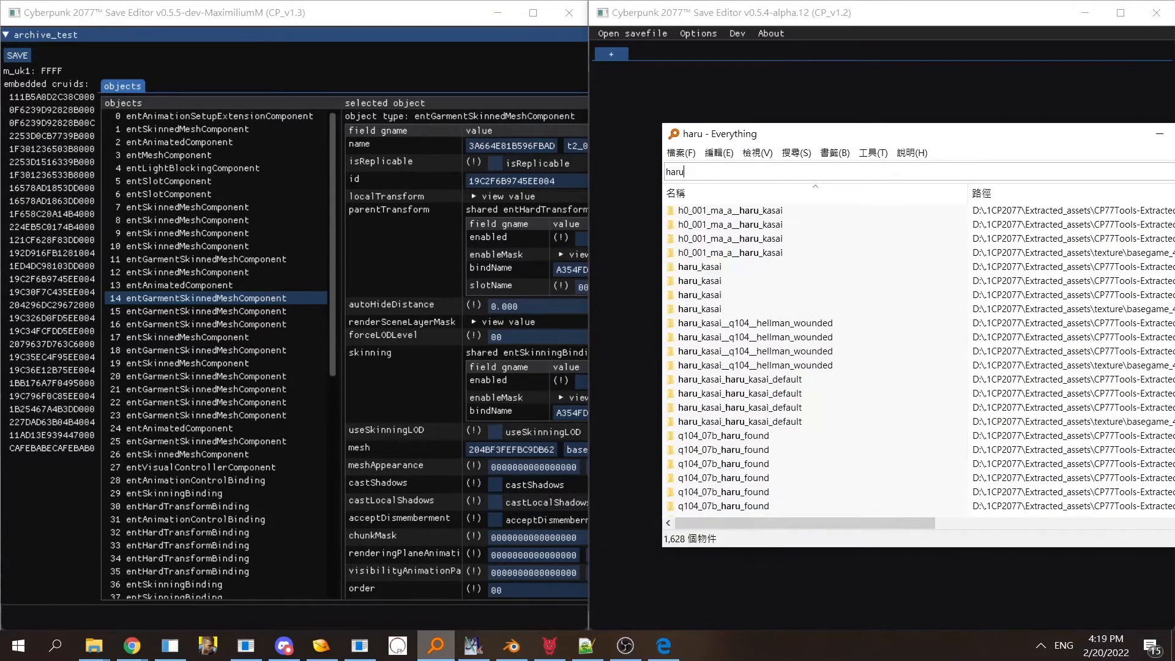
text(_kasai)
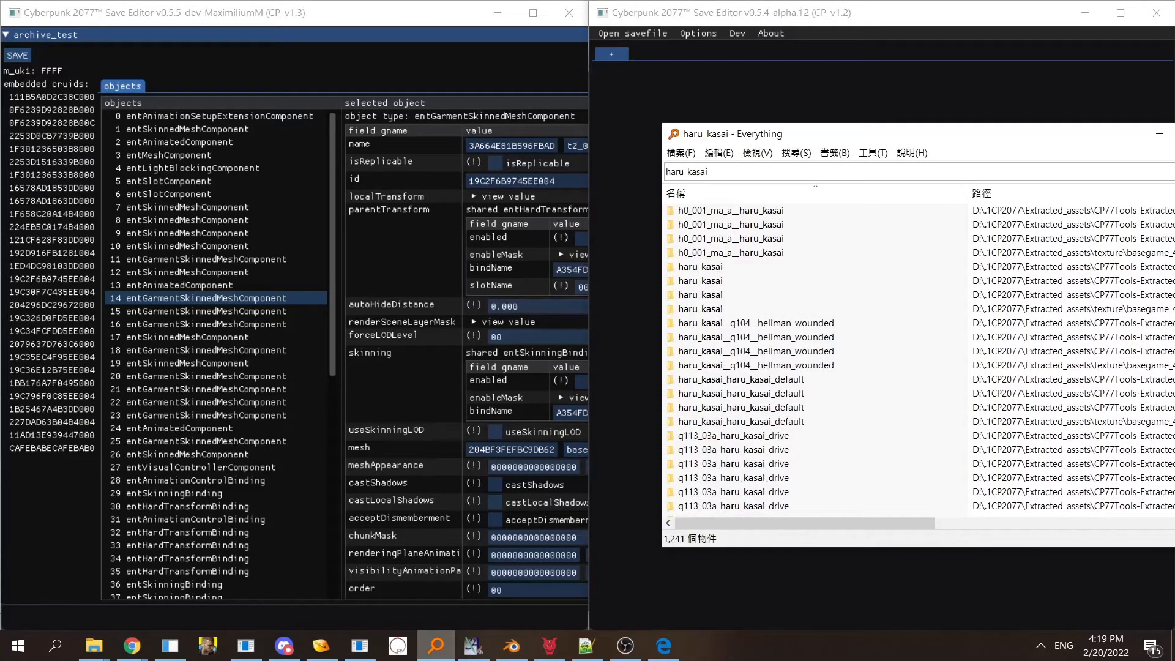
text(.app)
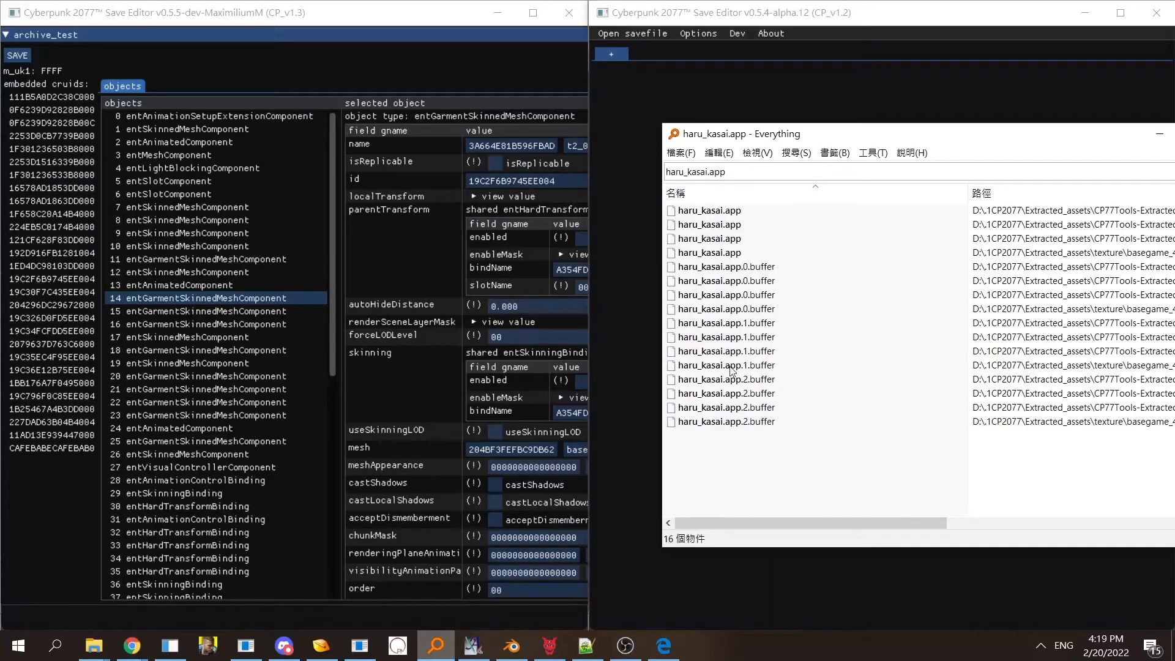
click(730, 297)
click(748, 283)
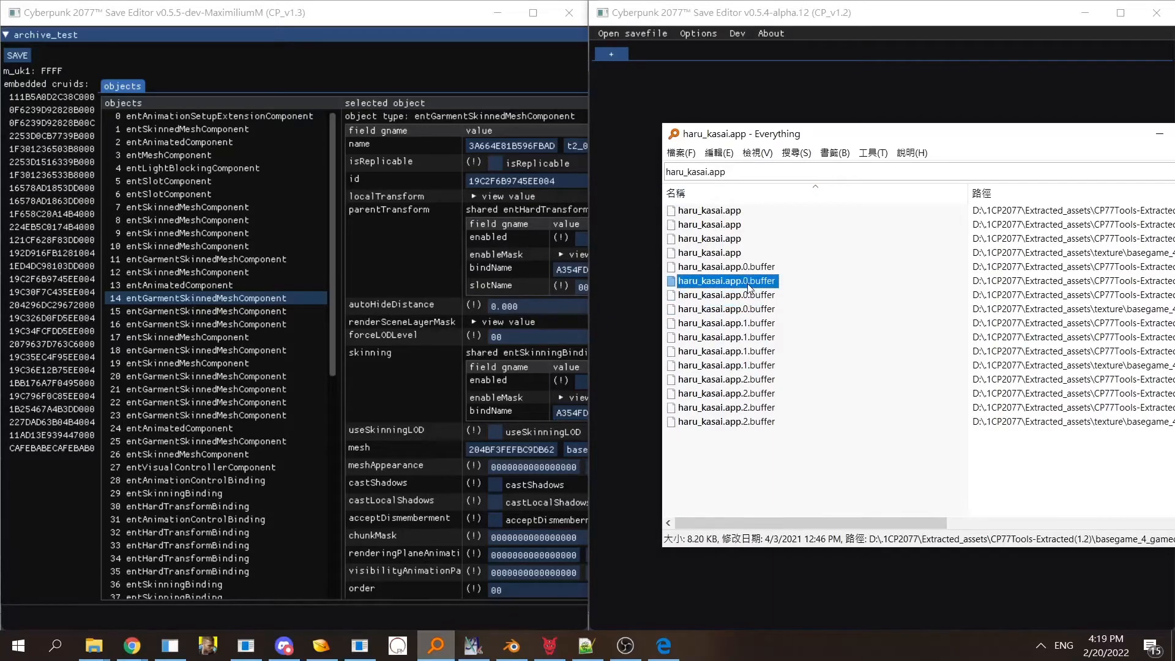
drag(723, 293, 617, 315)
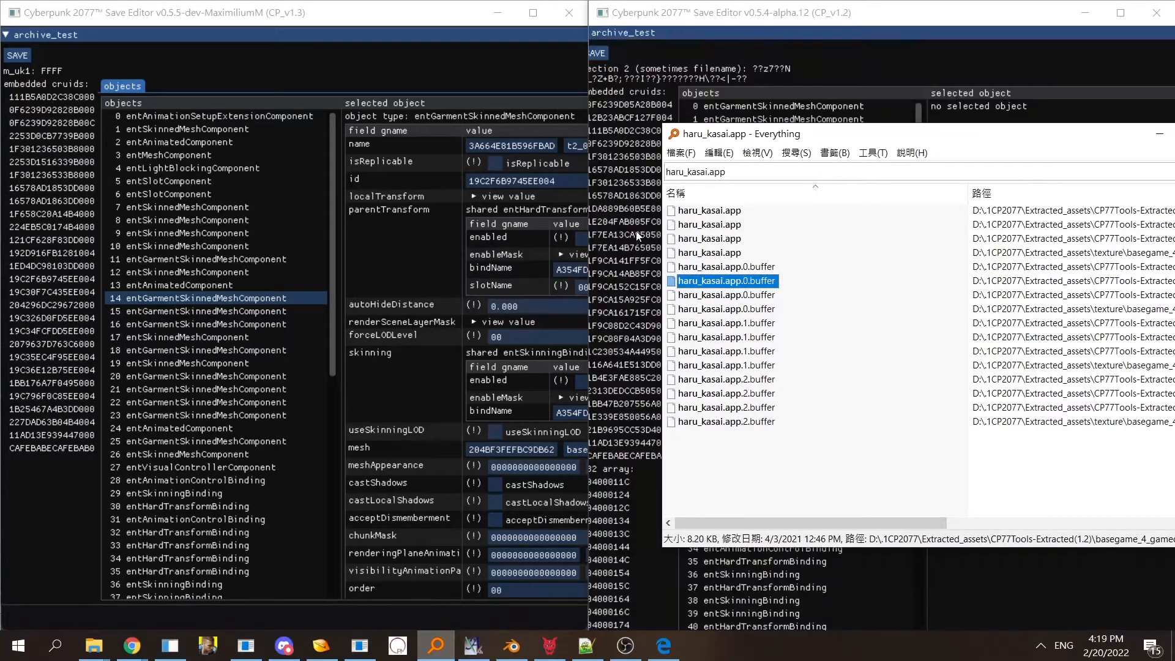
- Examine the first garment component's fields in the v0.5.4 save editor, and close that editor
click(805, 111)
drag(998, 333, 928, 367)
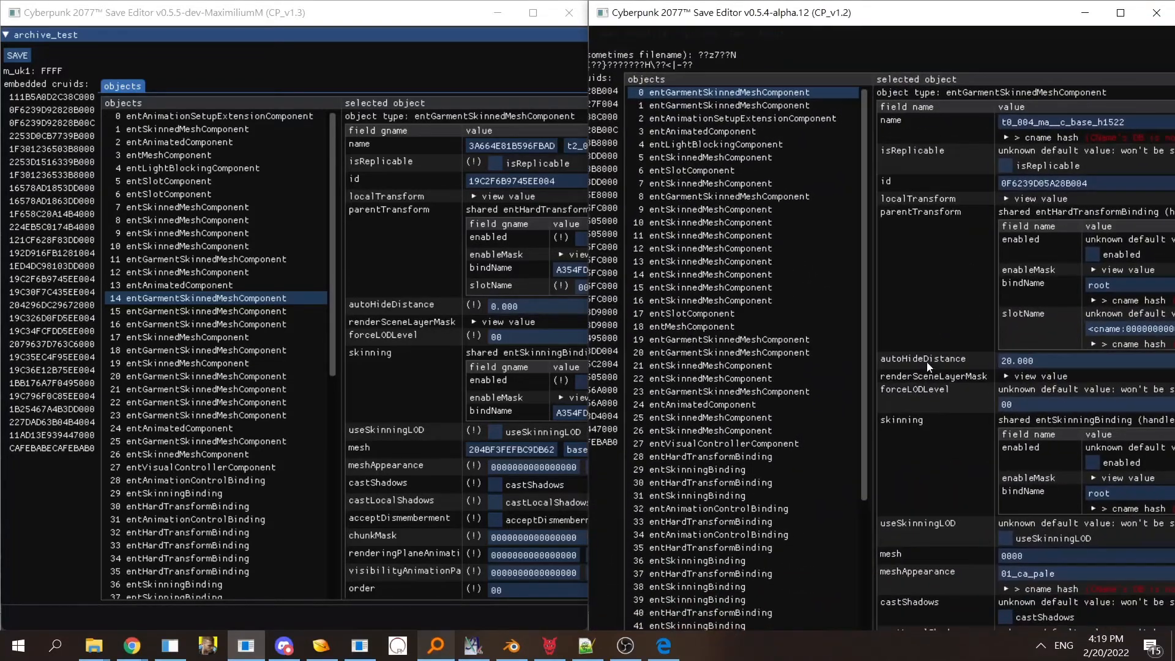
click(1157, 12)
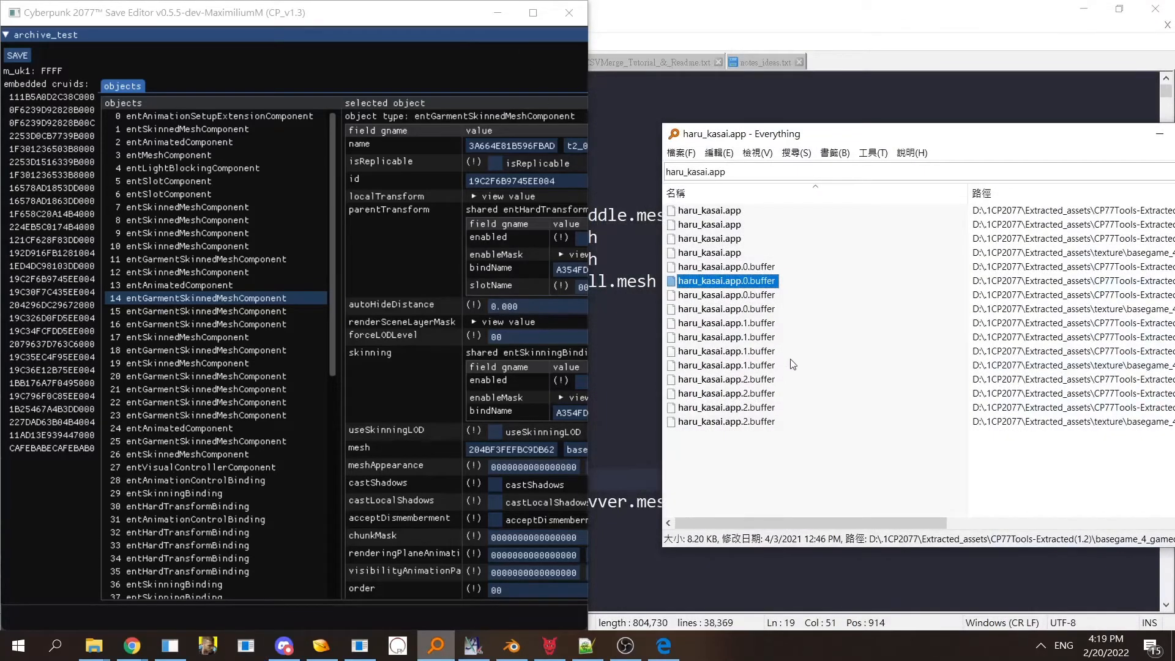
- Bring back the casual_shirt folder window and place it beside the v0.5.5 save editor
click(89, 651)
click(84, 616)
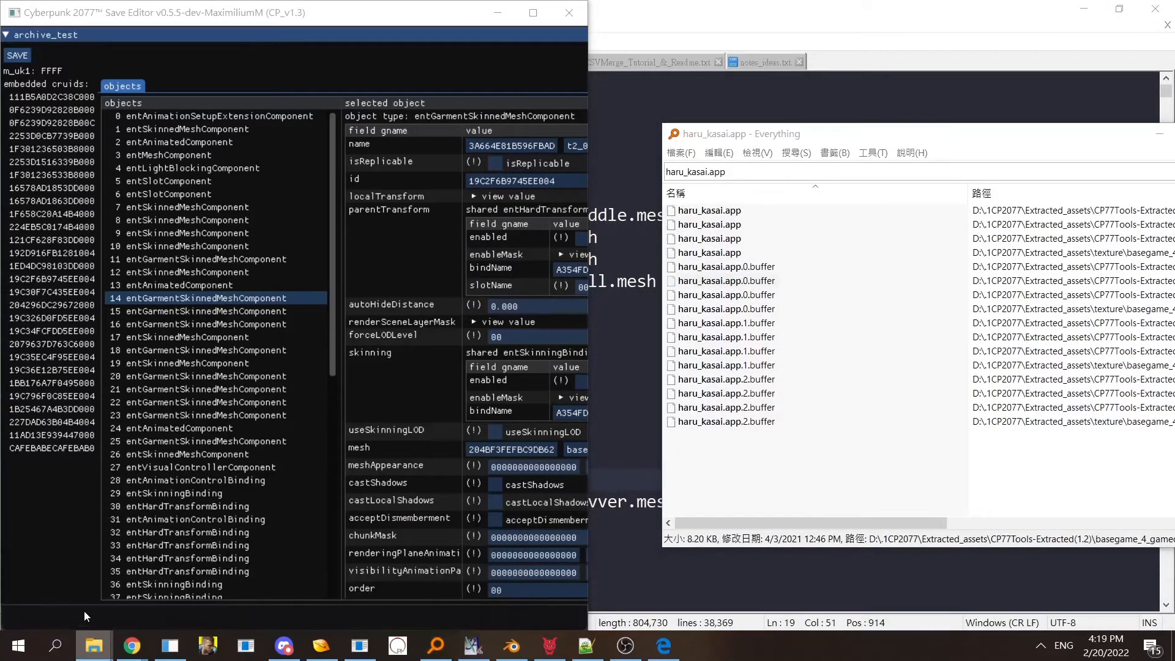
drag(659, 114, 857, 116)
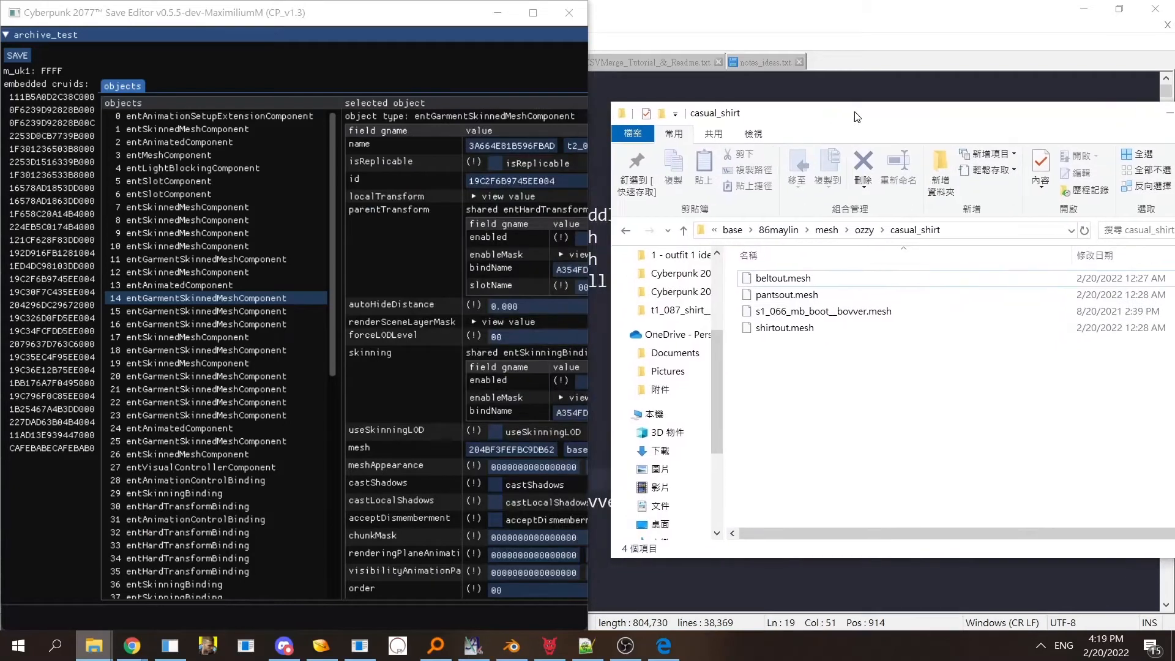
- Set the mesh of the vest harness component 14 to base\86maylin\mesh\ozzy\casual_shirt\beltout.mesh
drag(413, 337, 159, 311)
click(368, 424)
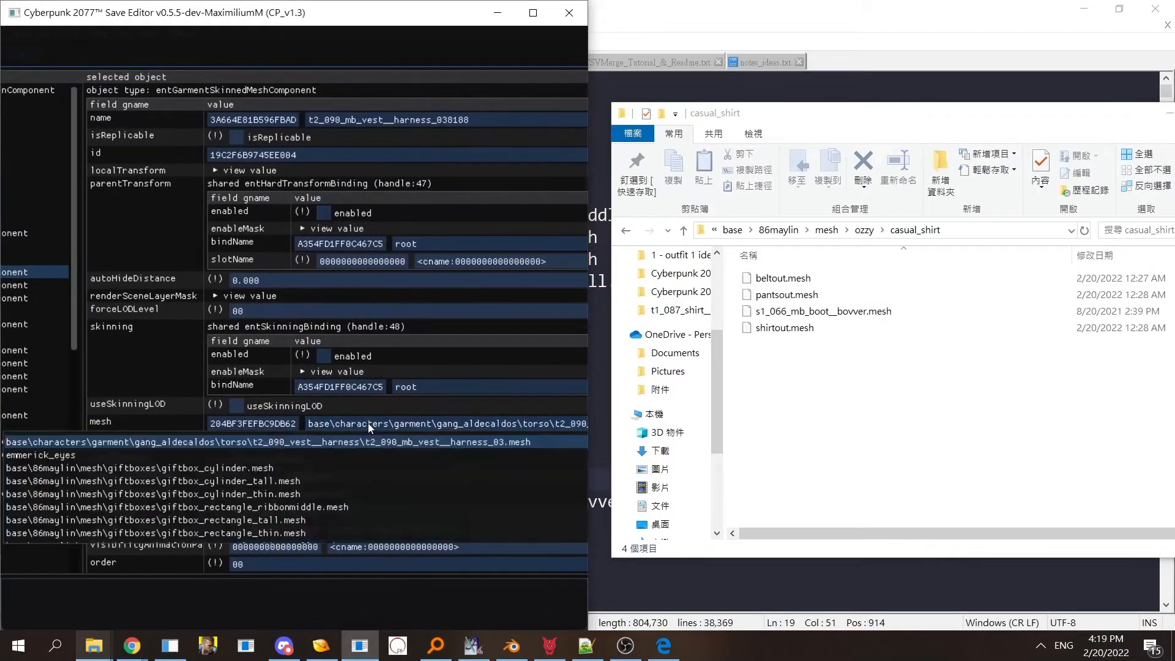
text(beltout)
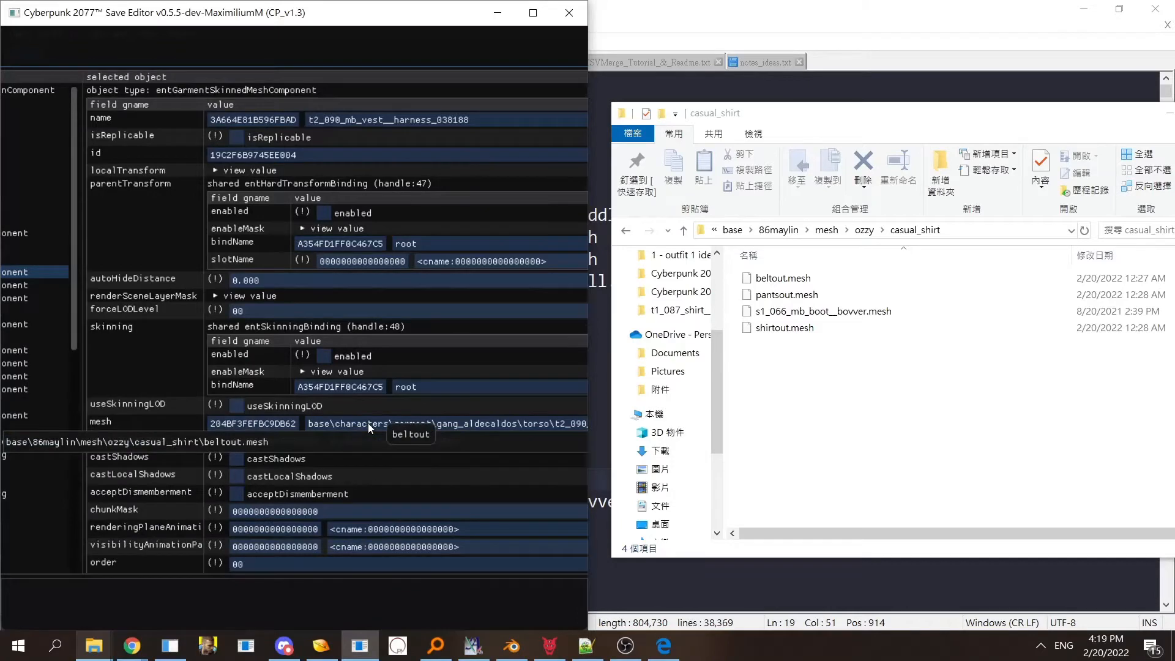
click(310, 437)
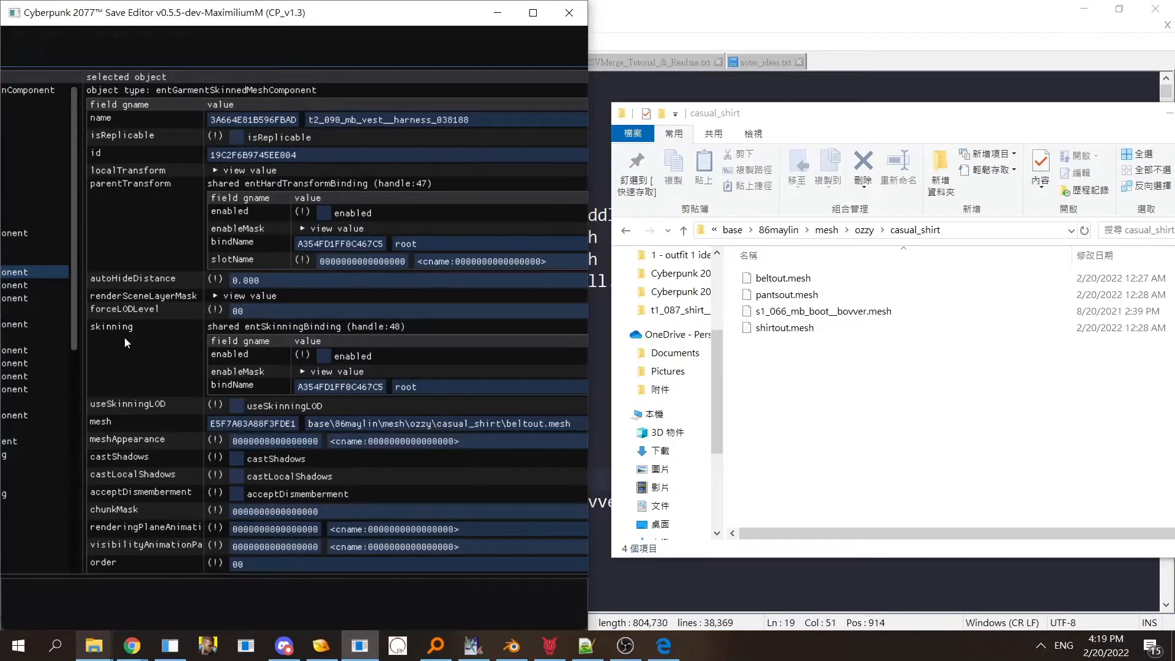
- Set the mesh of the t1_071_mb_tank__basic5045 component to base\86maylin\mesh\ozzy\casual_shirt\pantsout.mesh
drag(124, 337, 58, 370)
click(176, 314)
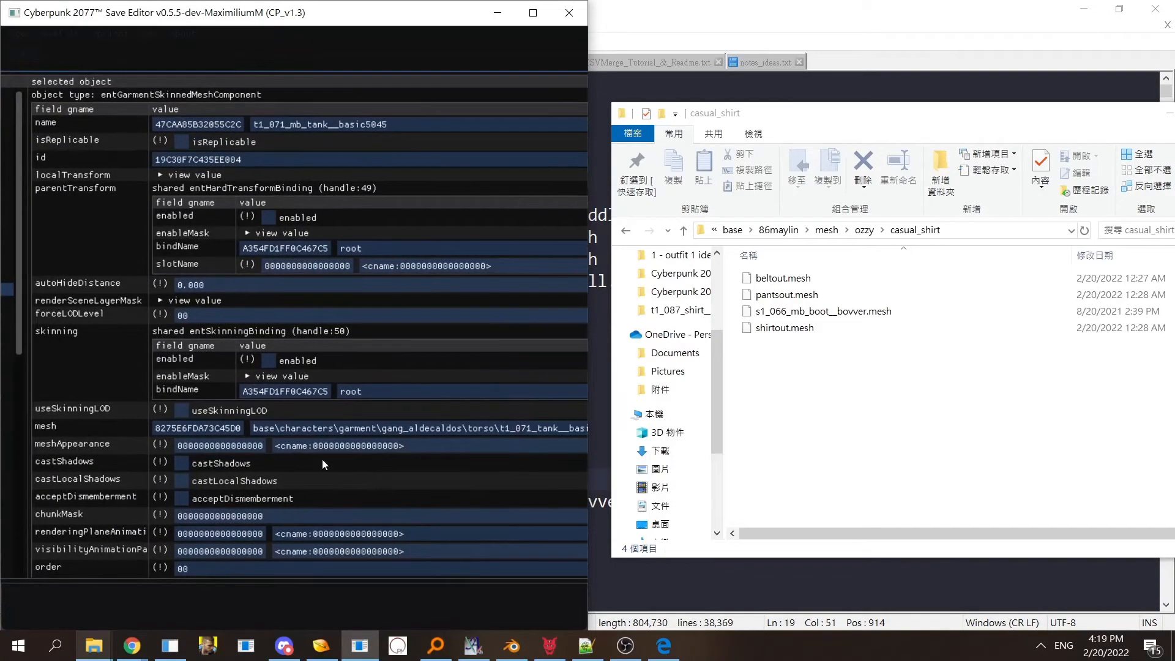
click(313, 430)
text(pantsout)
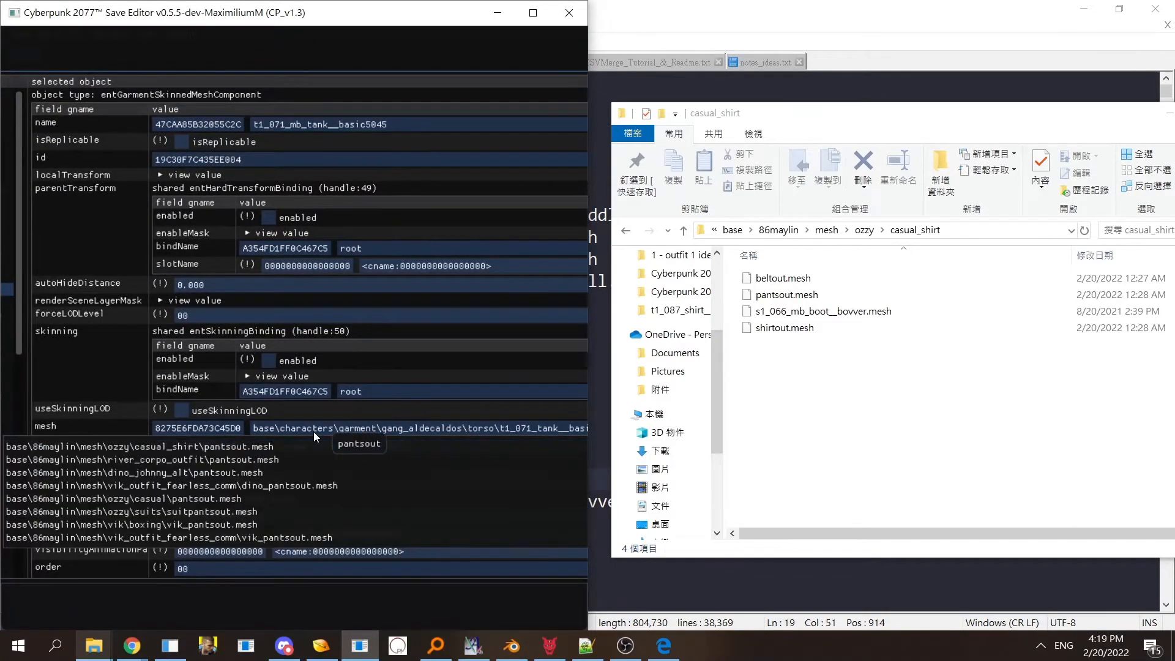
click(264, 447)
- Set the mesh of the t1_071_mb_tank__basic_dec_samurai component to base\86maylin\mesh\ozzy\casual_shirt\shirtout.mesh
drag(97, 369, 277, 383)
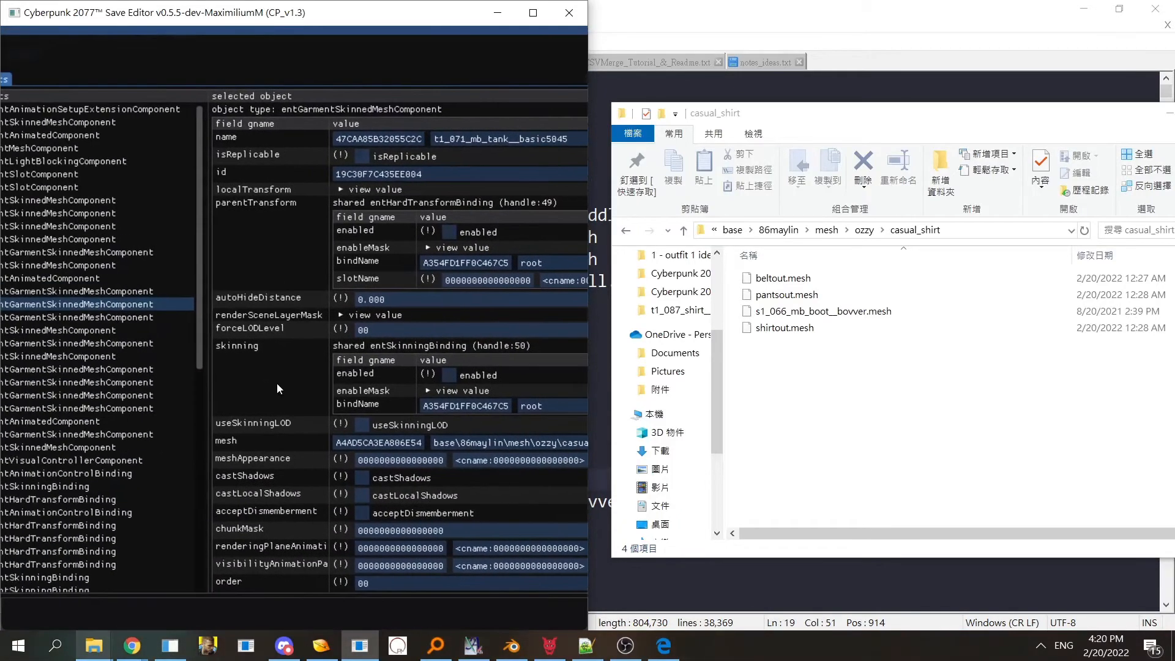
drag(304, 366, 106, 374)
mouse_move(662, 649)
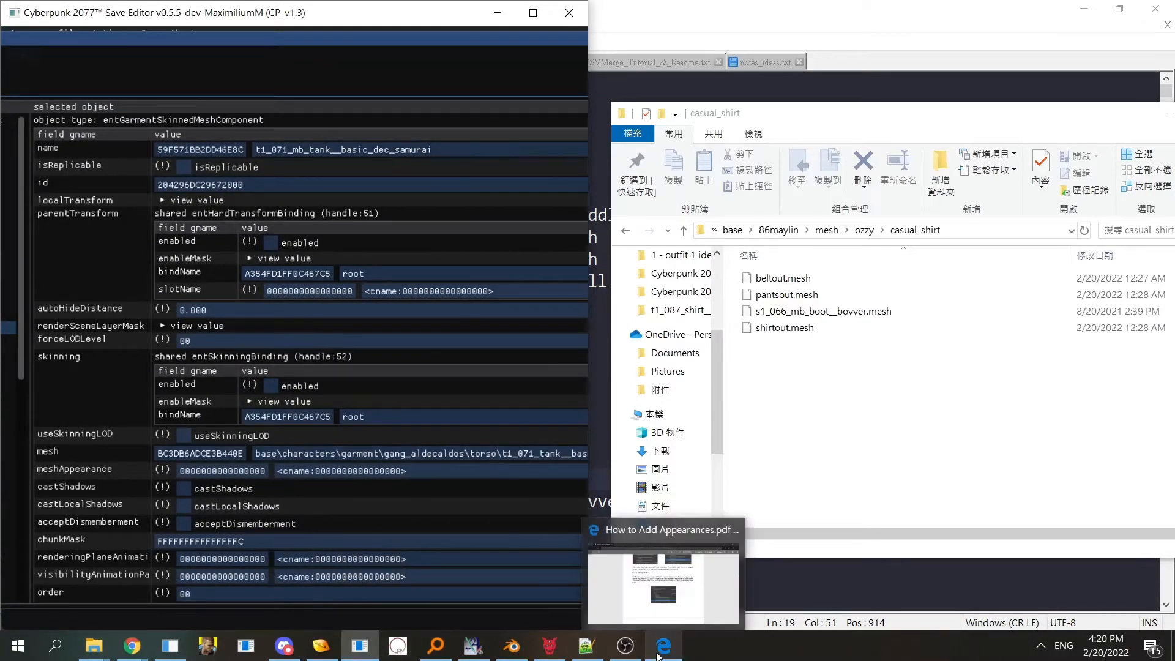
click(862, 383)
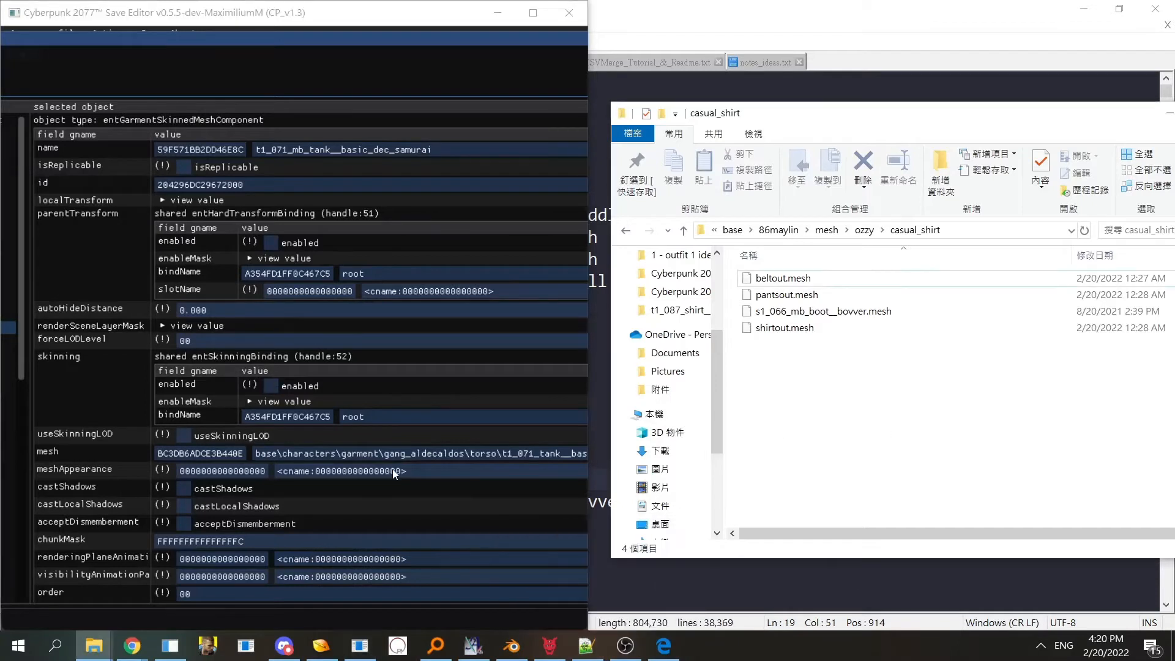
click(392, 453)
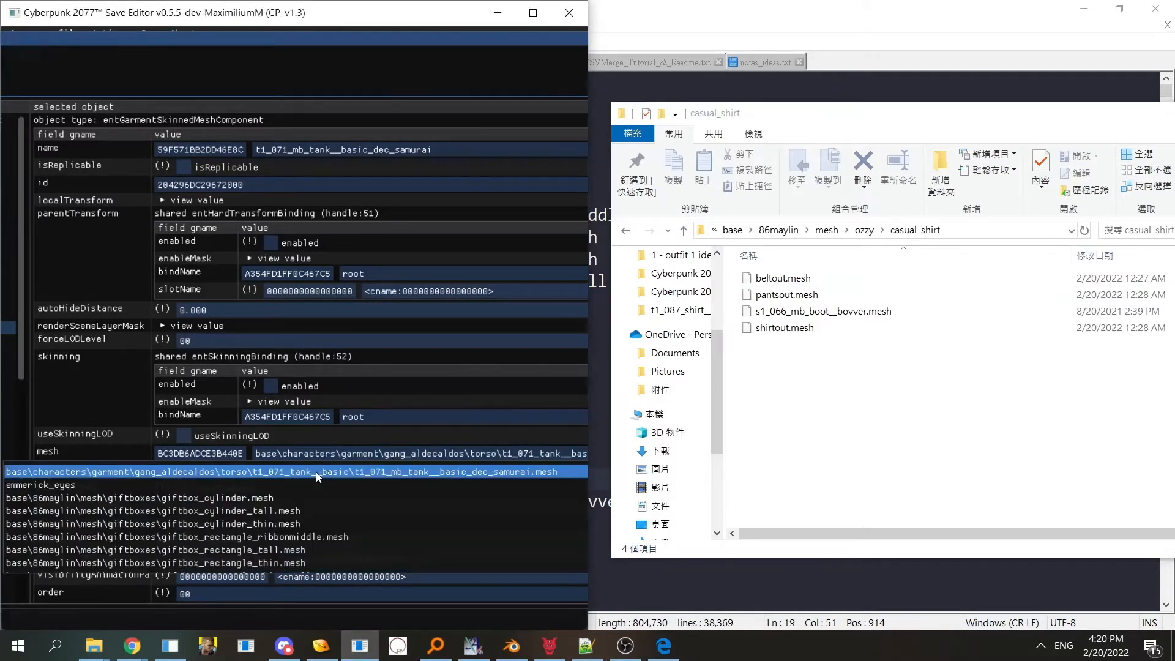
text(shirtout)
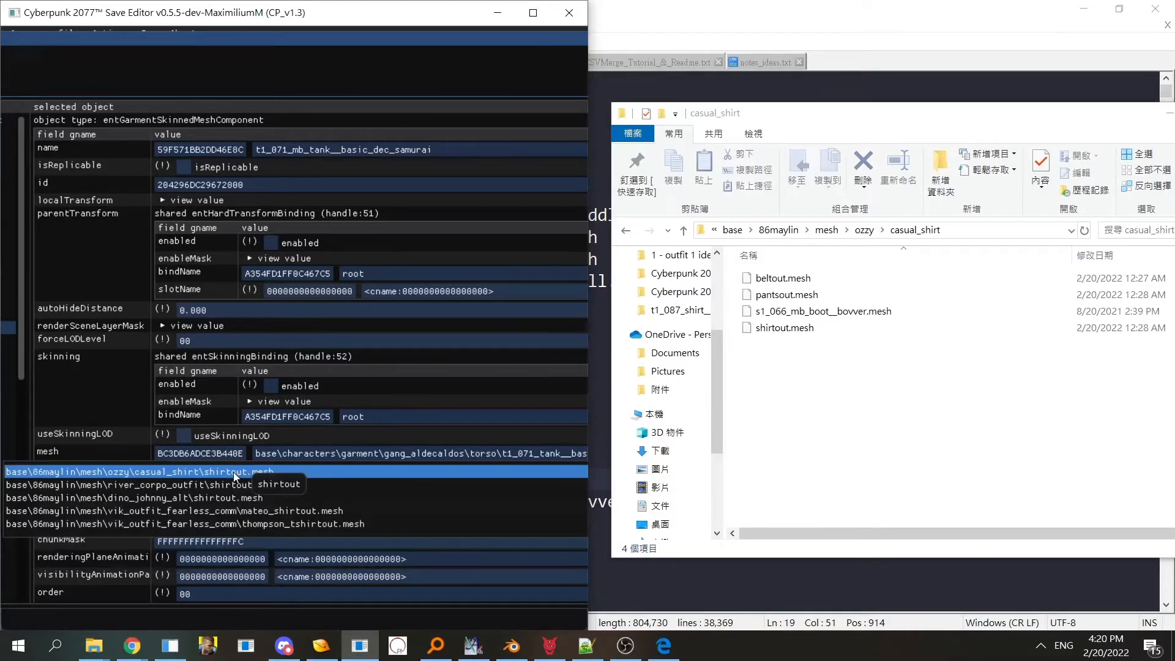
click(233, 472)
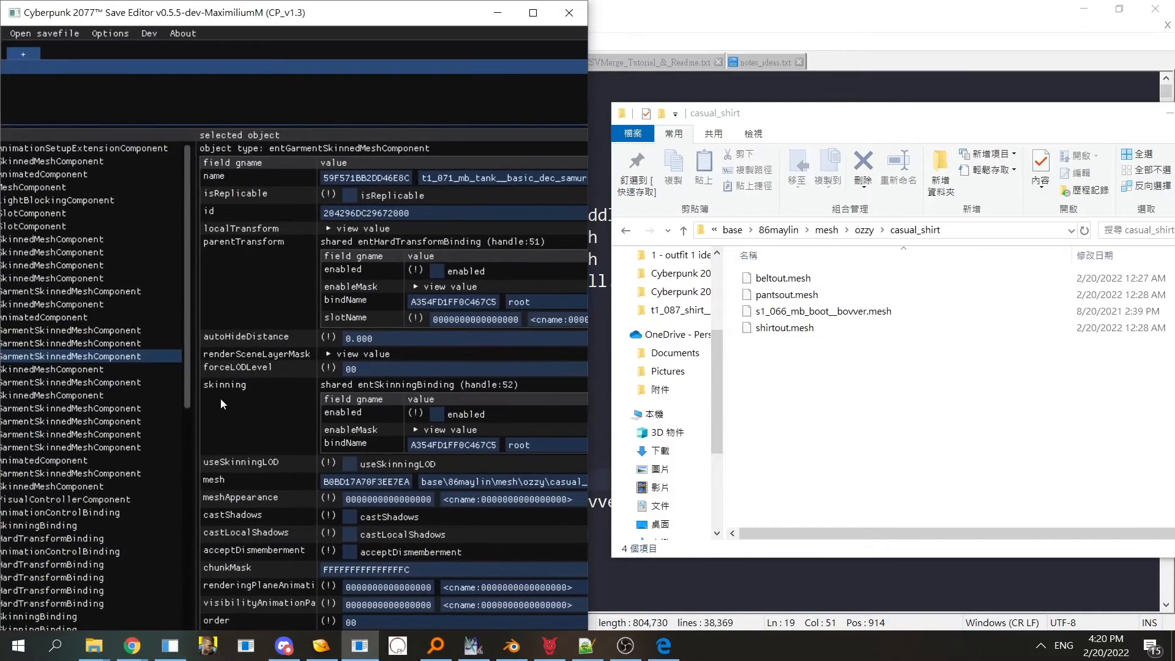
- Set the mesh of the l1_077_mb_pants__trauma7254 component to the casual_shirt folder's s1_066_mb_boot__bovver.mesh
click(140, 371)
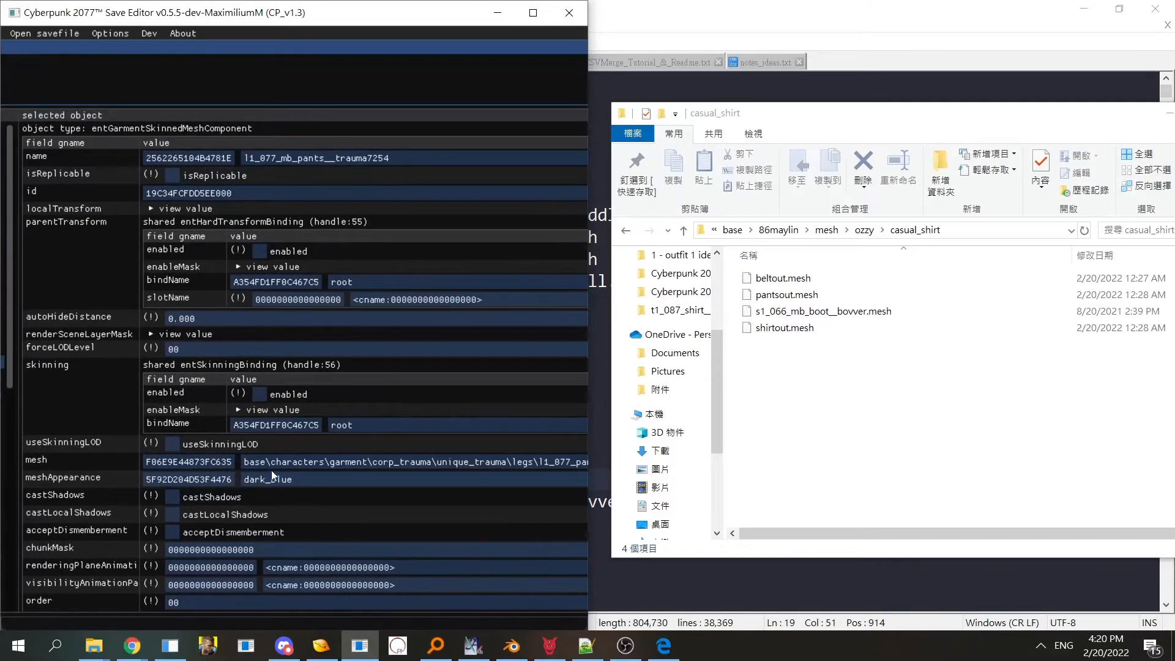
click(278, 464)
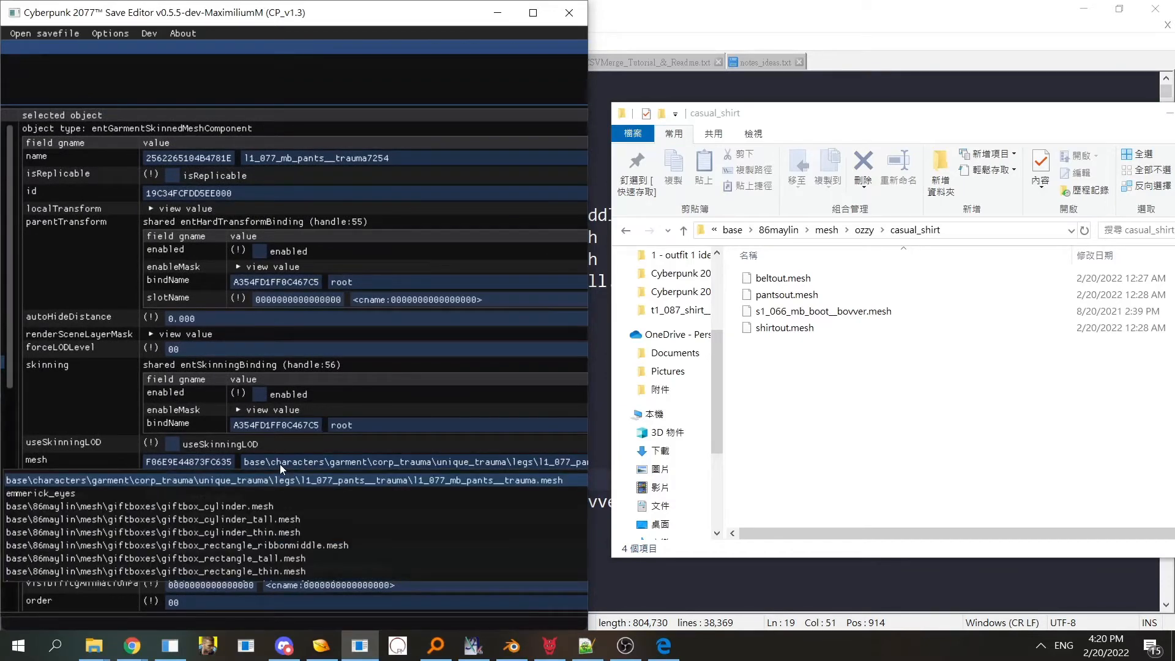
text(boot__bovver)
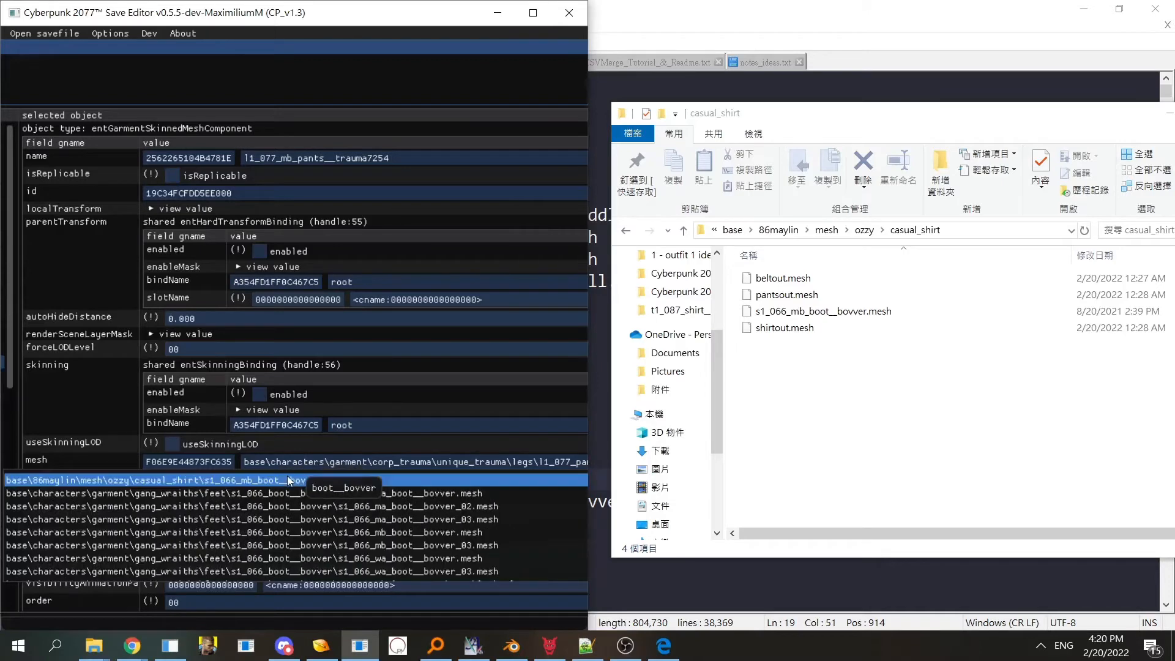
click(255, 481)
- Select the l1_077_mb_pants__trauma_dec_logo component and set its chunkMask to 0 to hide that mesh
drag(93, 393, 143, 355)
click(150, 366)
click(149, 357)
drag(181, 417, 161, 464)
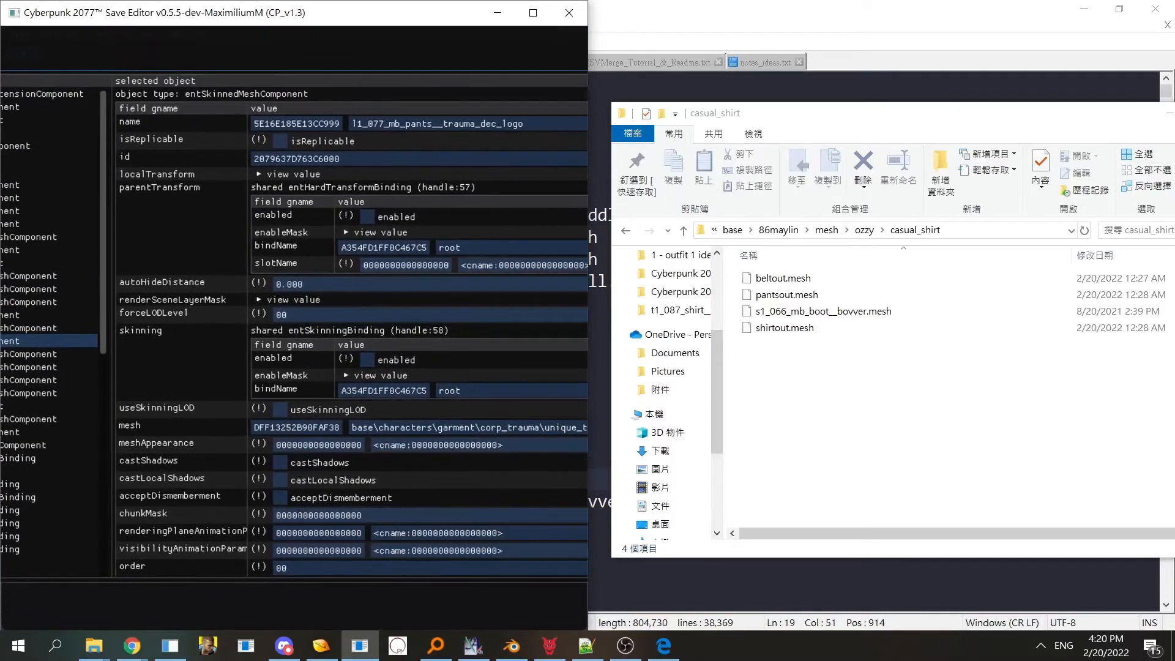
scroll(206, 502, down, 1)
scroll(335, 473, up, 1)
scroll(326, 517, down, 1)
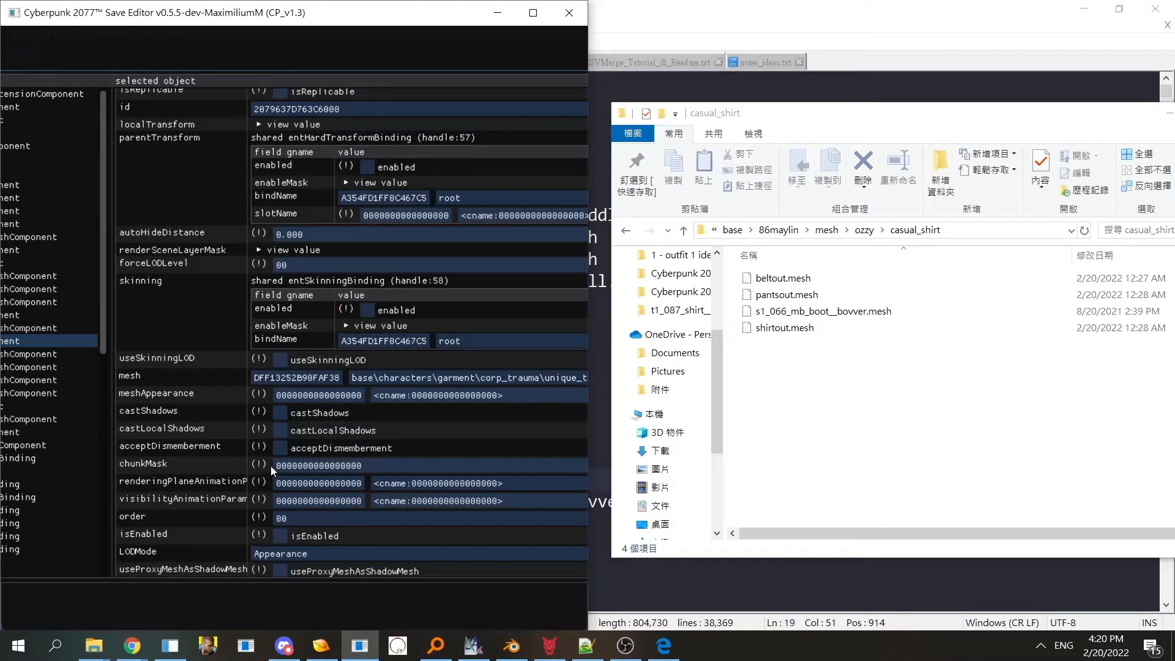
click(313, 466)
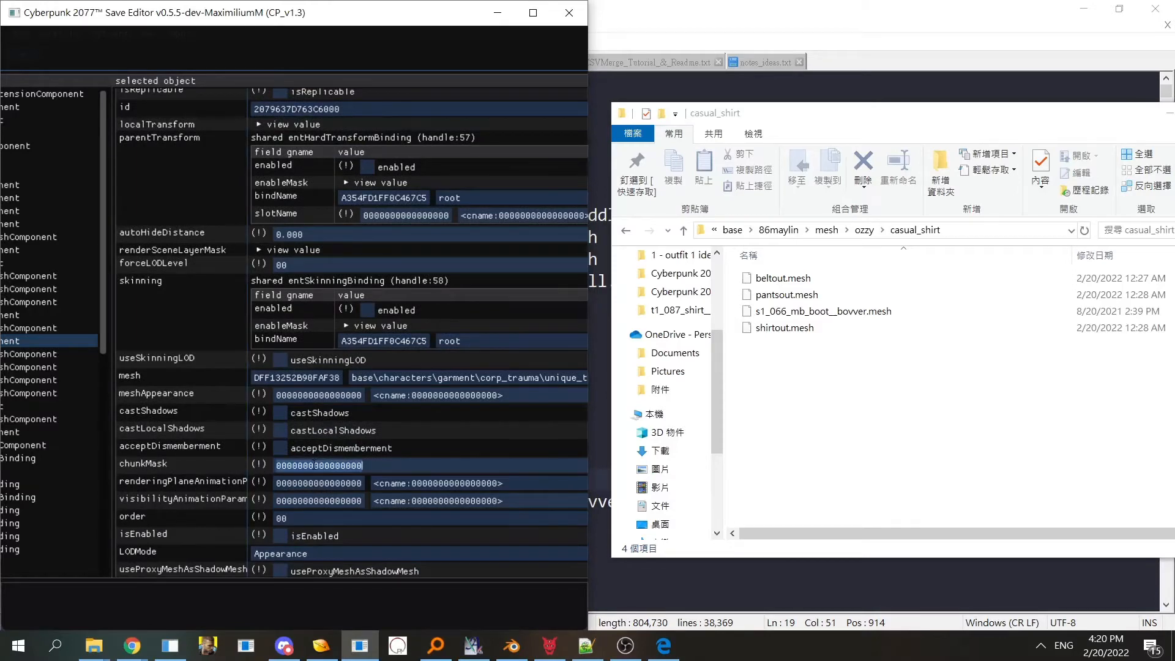
key(Return)
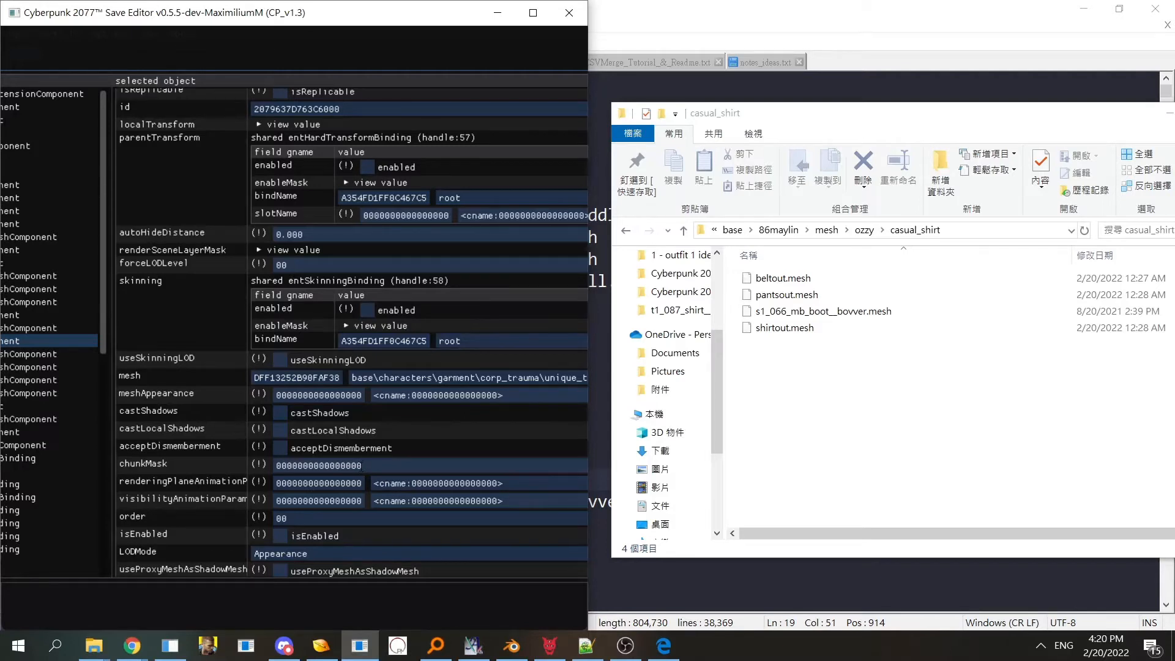
click(327, 467)
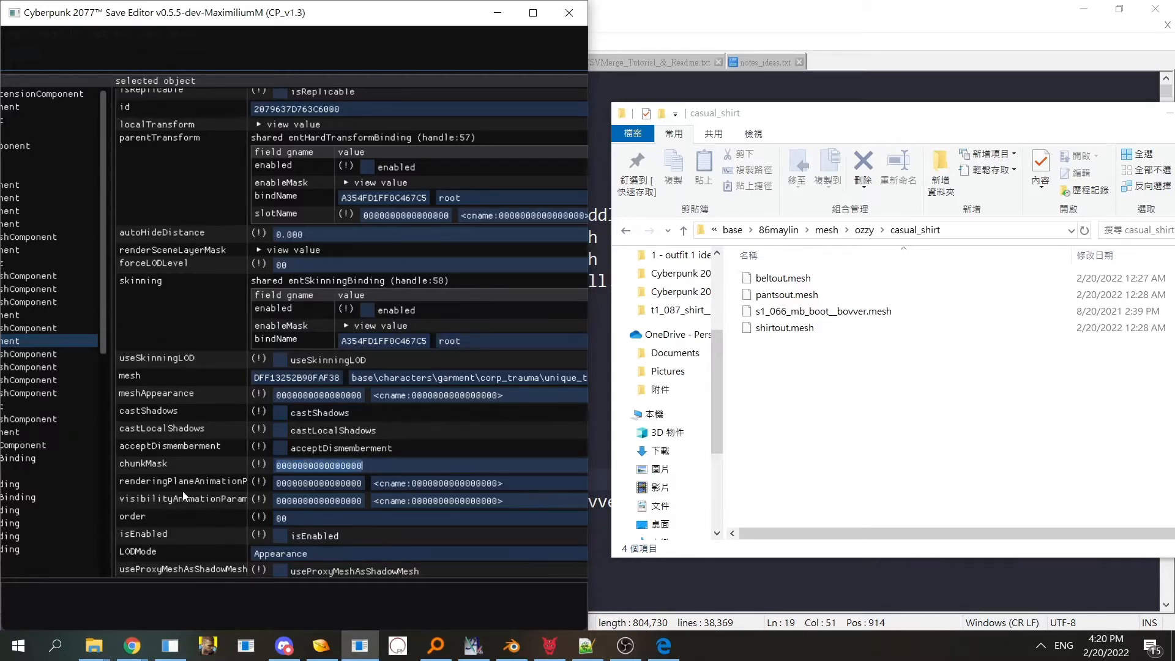
text(0)
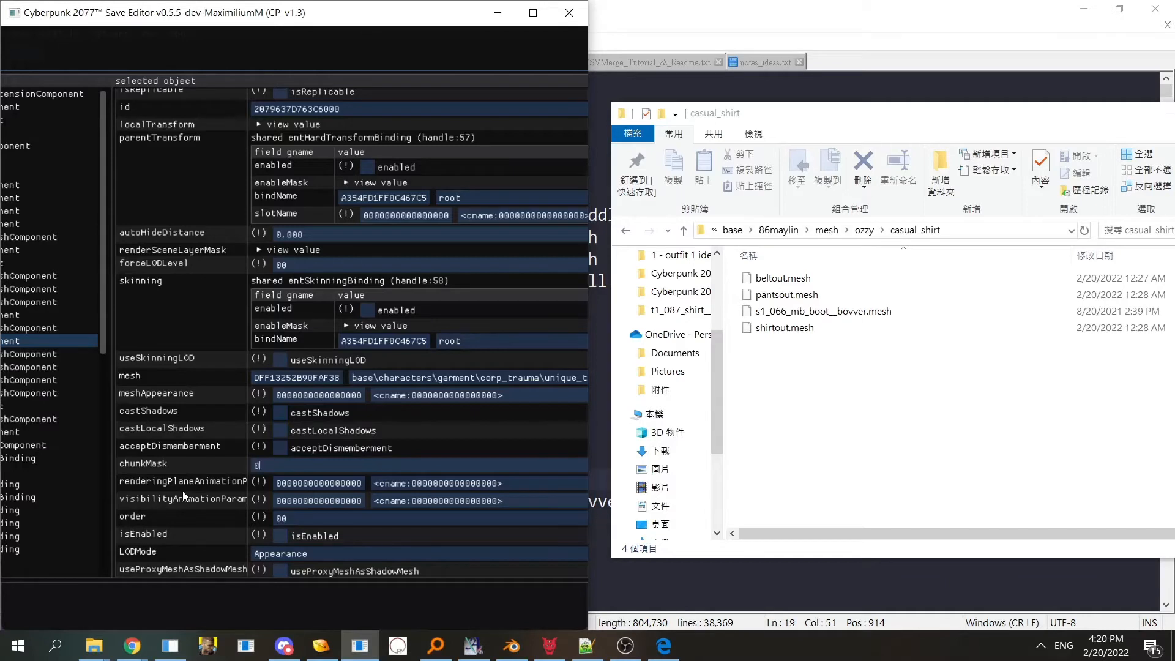
key(Return)
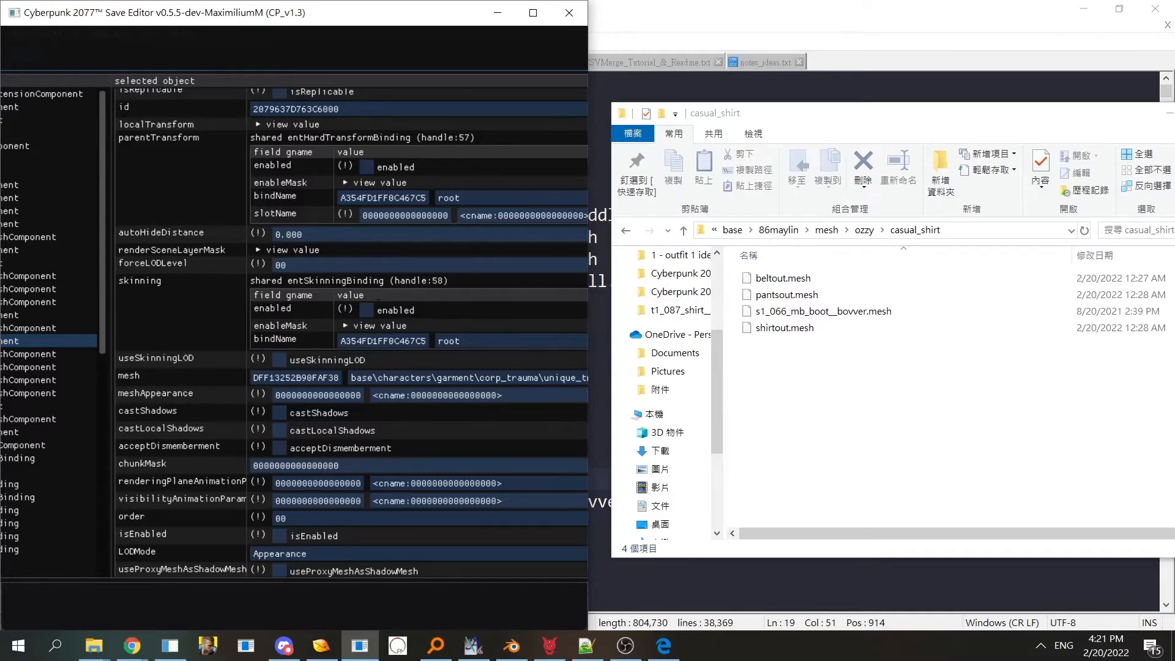
- Examine the mesh and chunkMask fields of the components around the trauma pants logo, ending with the trauma gloves component
click(87, 322)
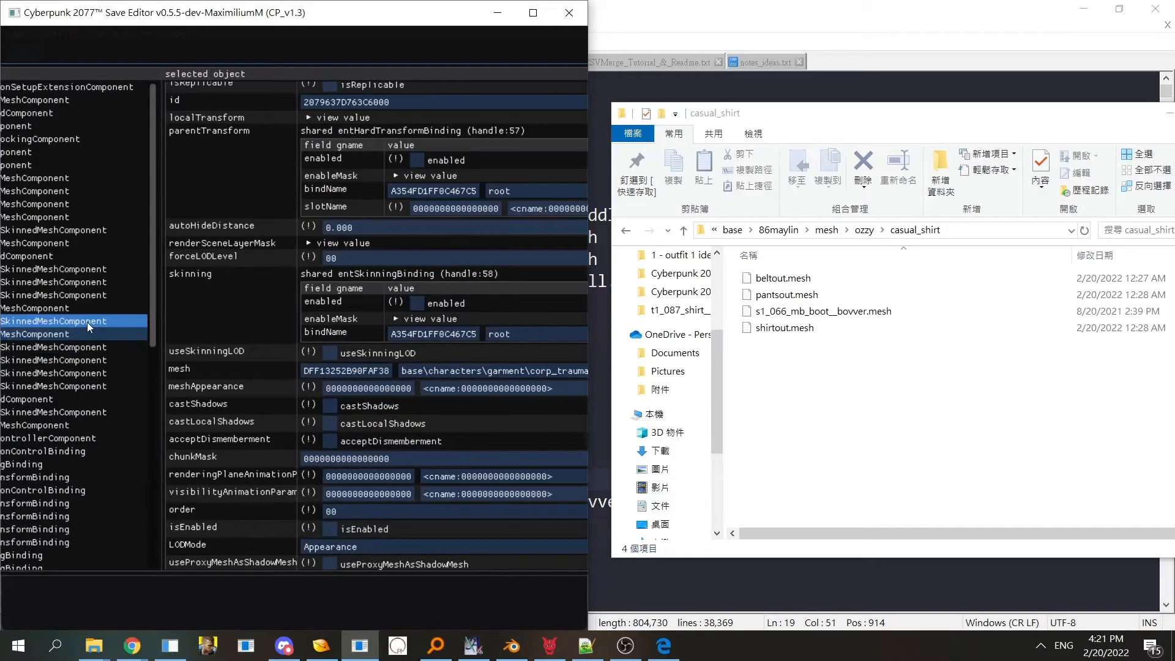
click(86, 332)
click(82, 311)
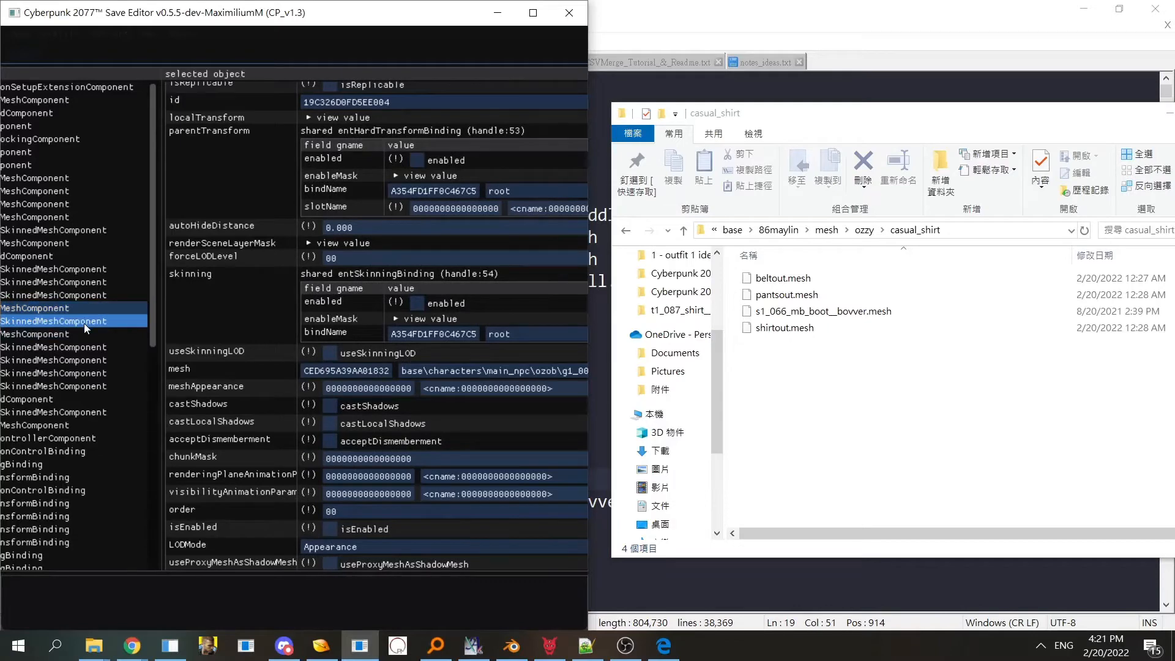
click(84, 323)
click(84, 333)
click(87, 356)
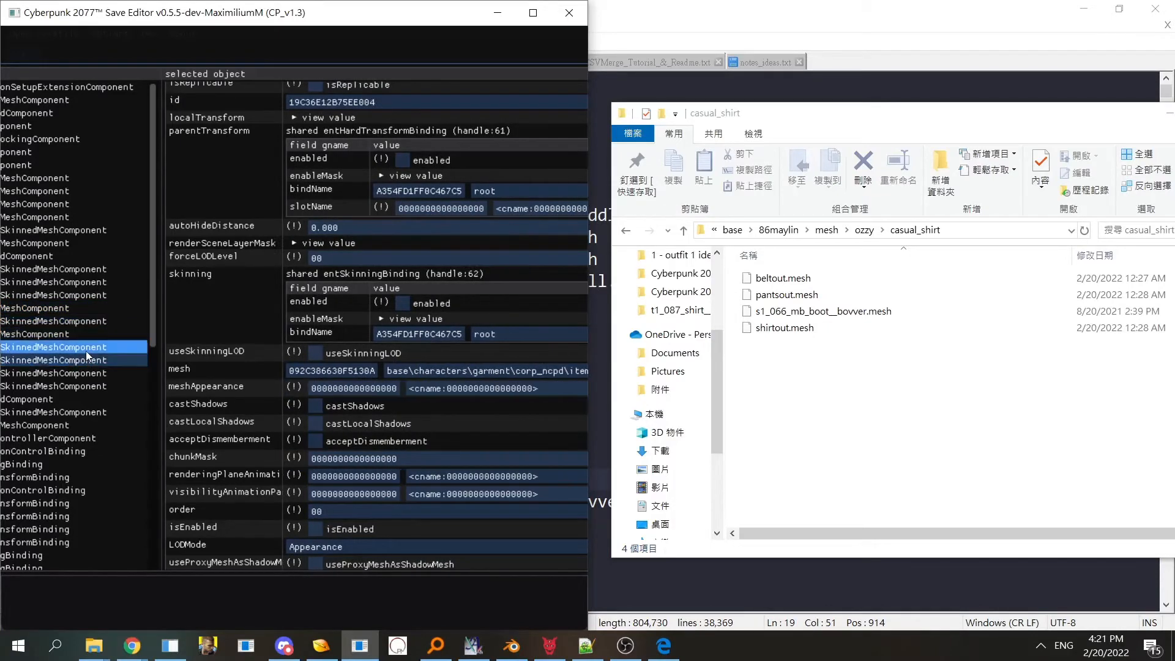
click(86, 351)
scroll(197, 376, up, 2)
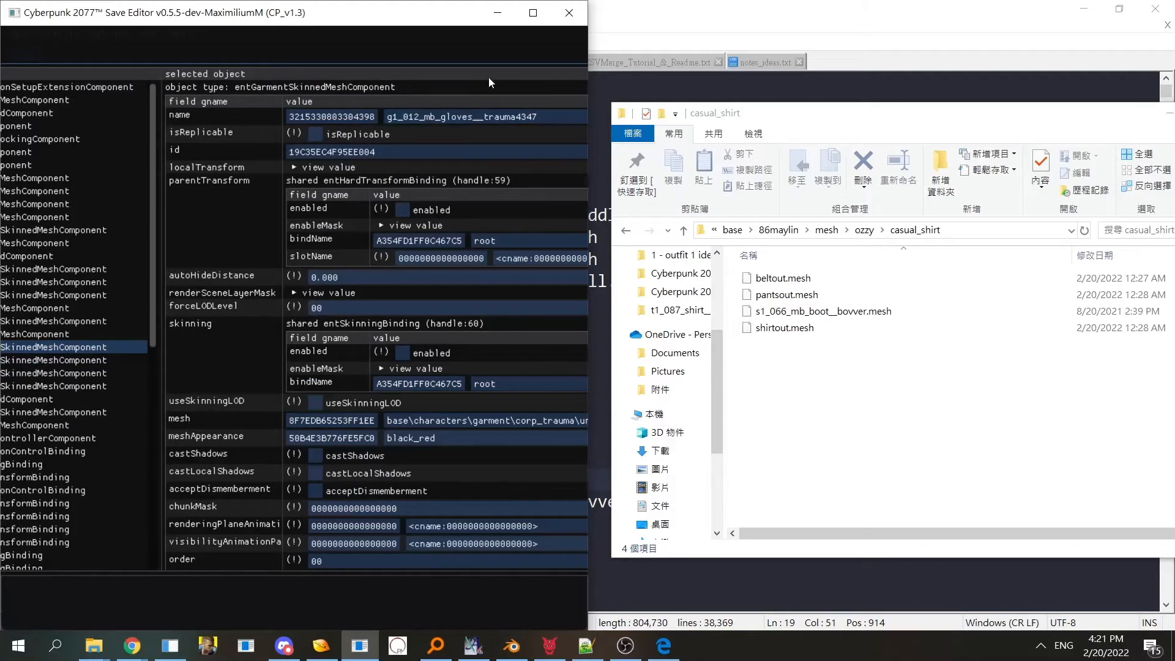
- Maximize the save editor and close the opened app buffer's window
drag(489, 76, 57, 77)
click(532, 12)
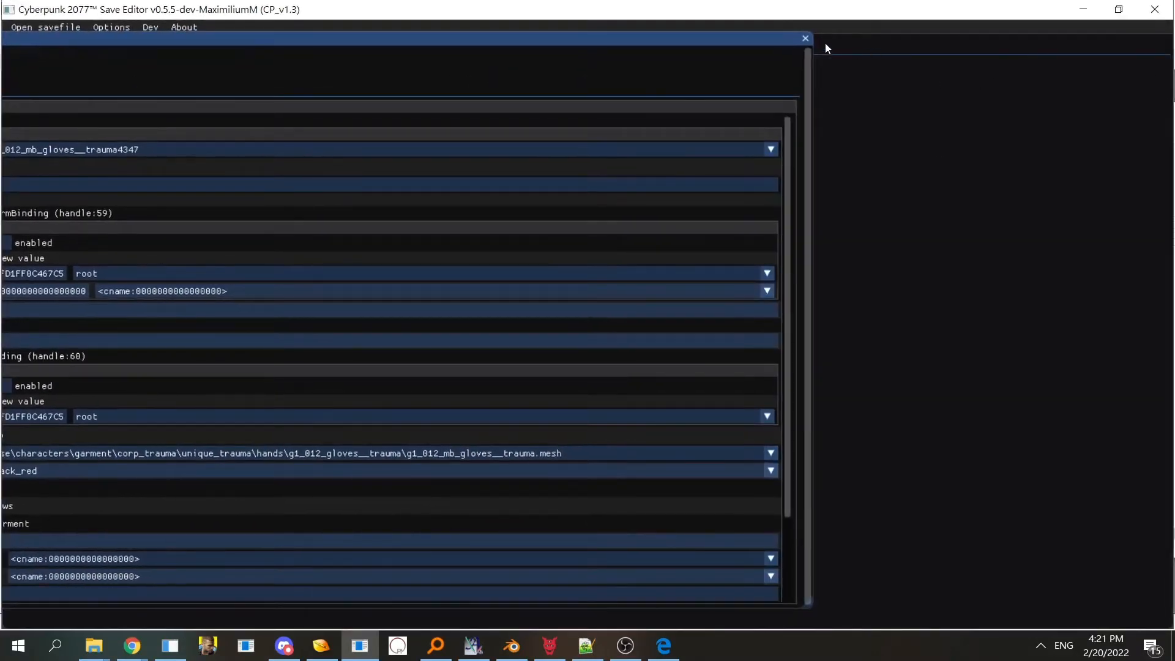
click(805, 39)
- Bring back the casual_shirt folder window, go to base\characters\appearances\main_npc and select ozob.app.7.buffer
mouse_move(94, 644)
click(68, 588)
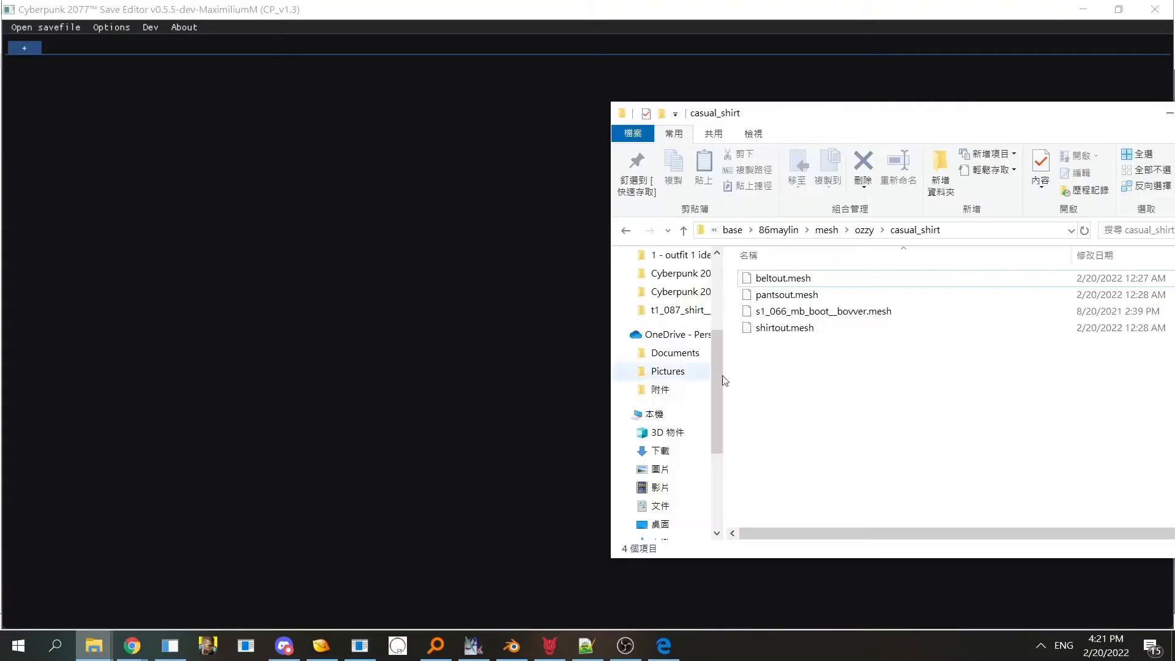
drag(887, 101, 366, 111)
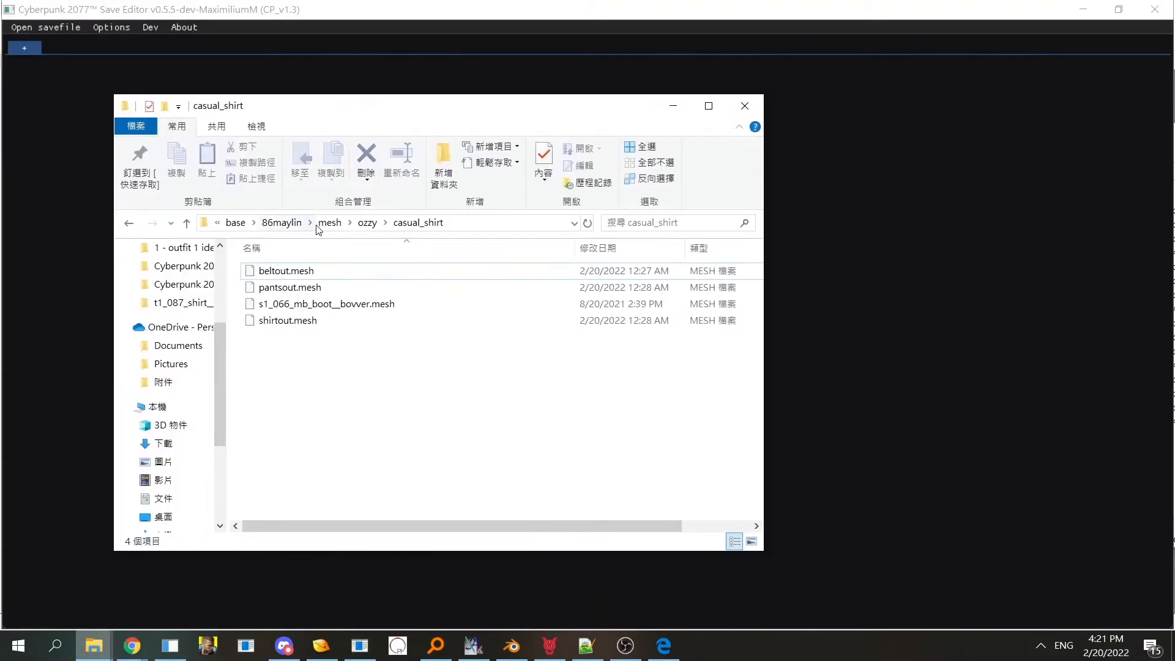
click(295, 226)
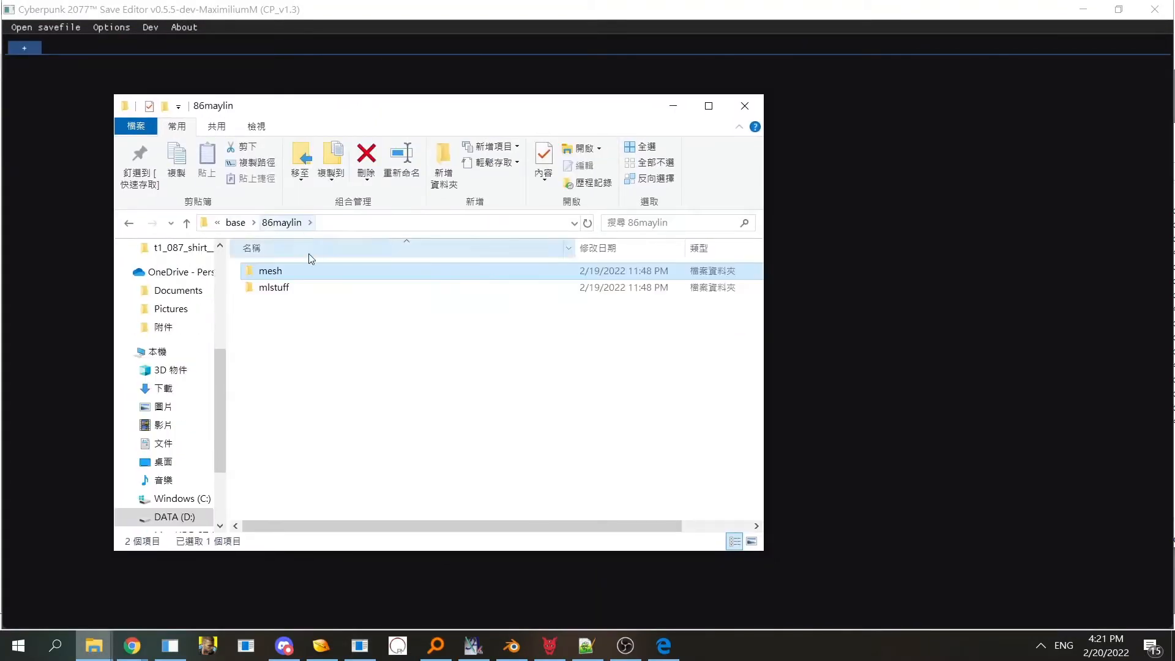
click(235, 223)
double_click(279, 289)
double_click(269, 270)
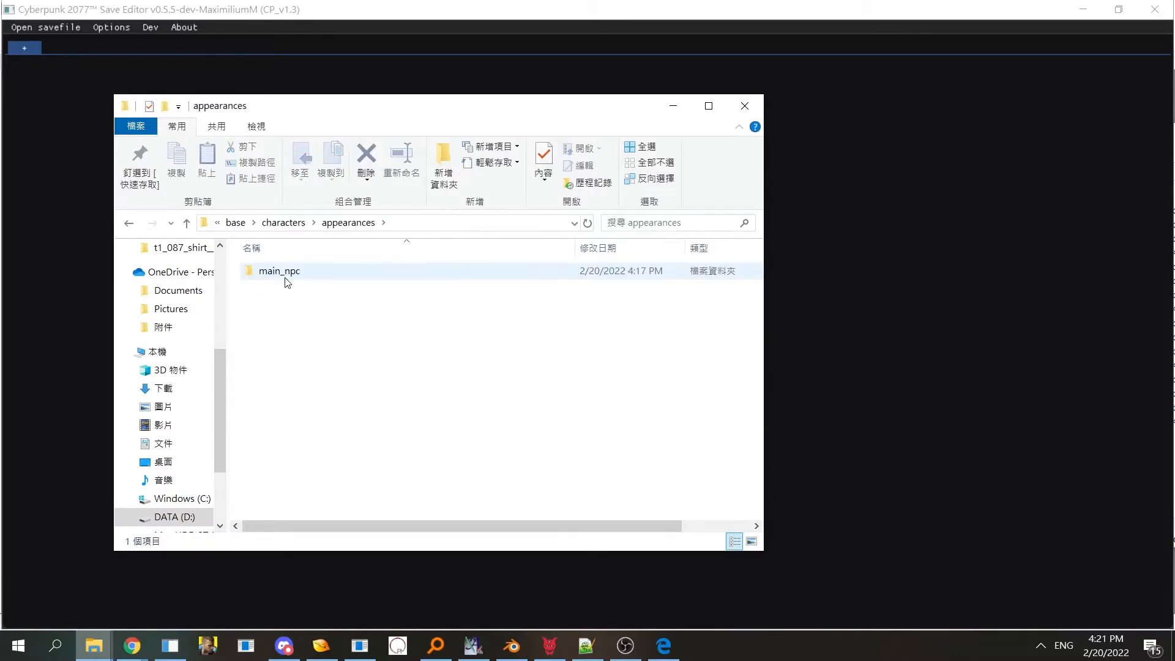
double_click(285, 271)
click(325, 404)
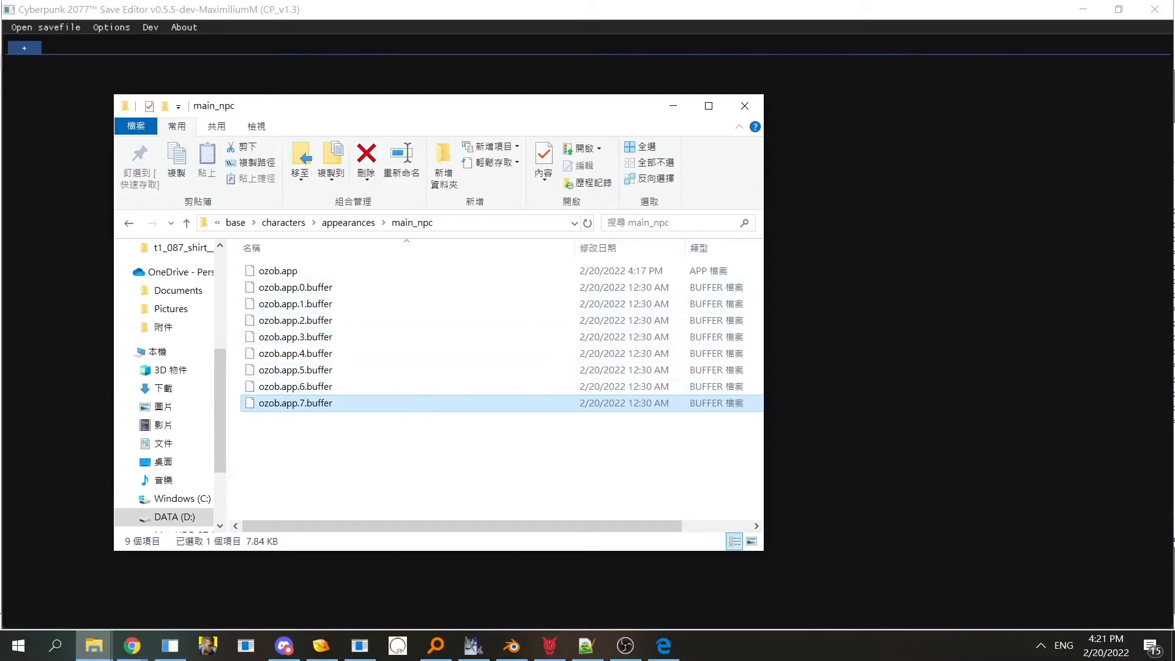
- Switch to 010 Editor and check the compiledData buffer number of the casual appearance definition in ozob.app
click(325, 647)
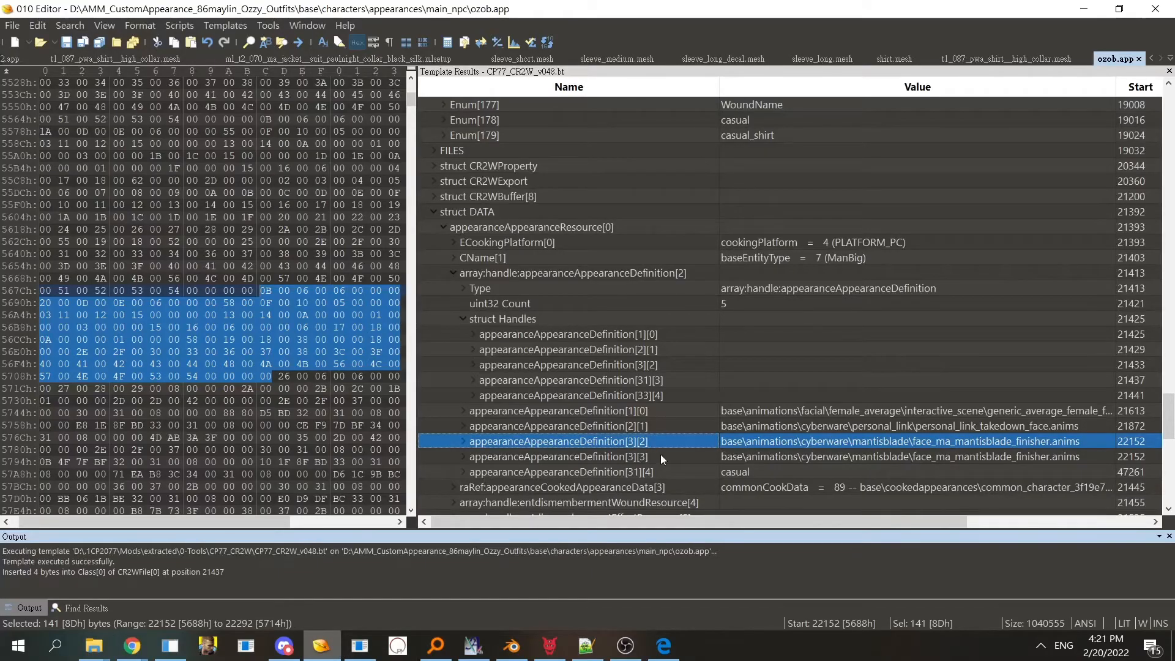
drag(1169, 416, 1169, 469)
scroll(643, 458, down, 2)
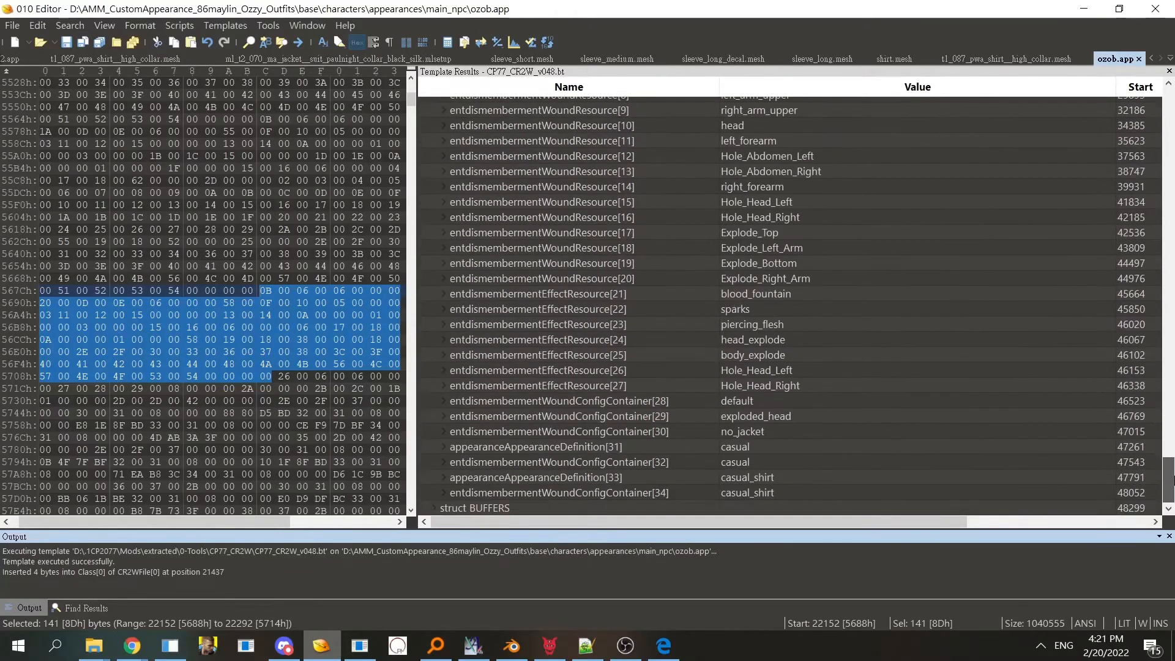
double_click(655, 451)
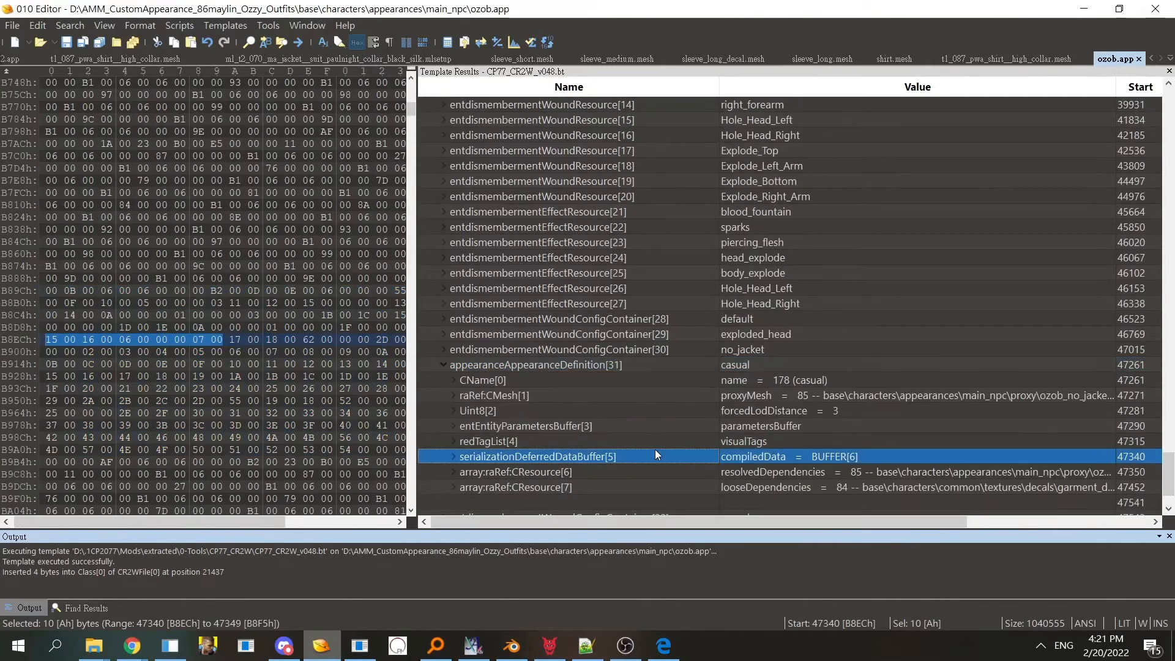
click(656, 441)
double_click(659, 455)
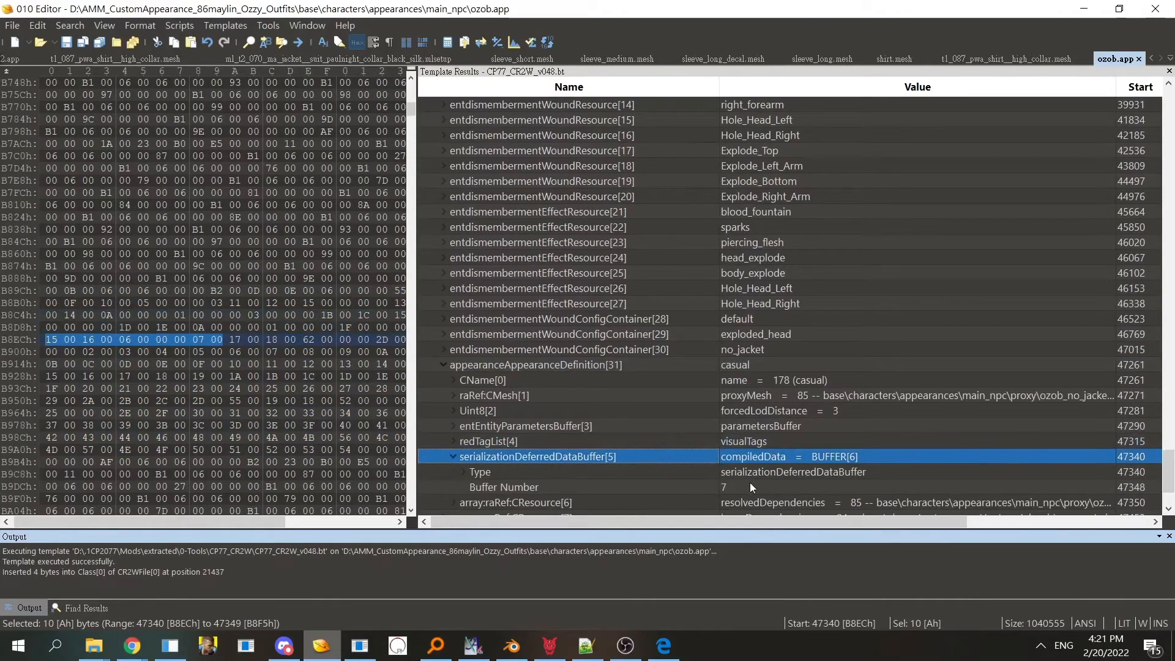
- Bring up the main_npc folder, duplicate ozob.app.6.buffer and delete the existing ozob.app.7.buffer
mouse_move(94, 646)
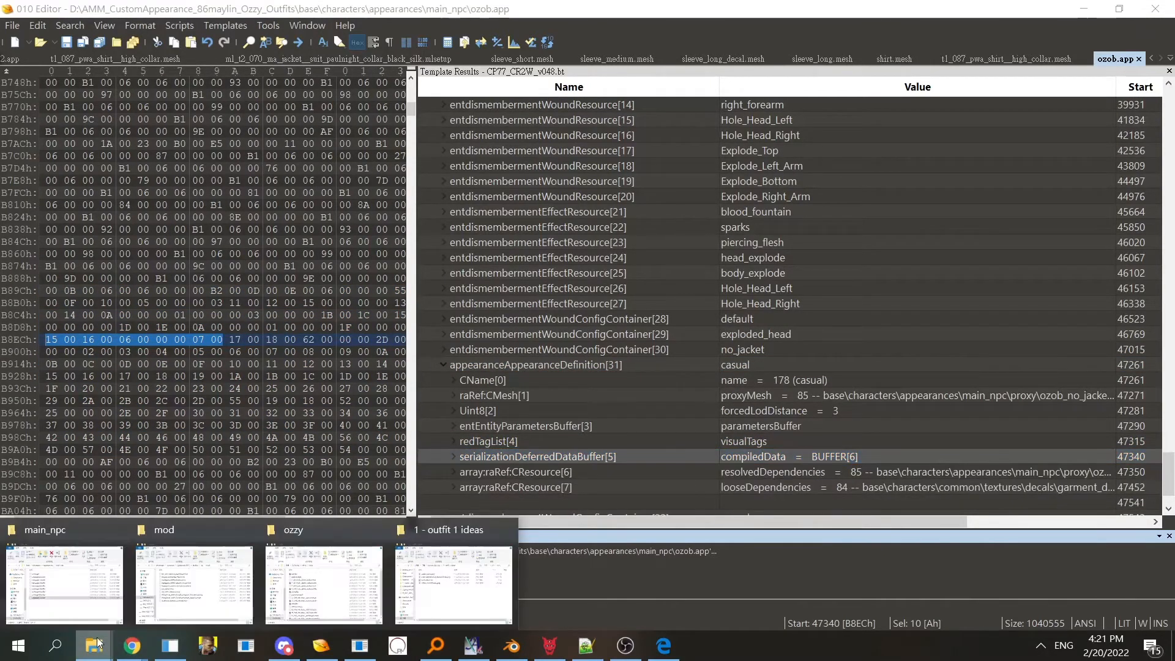
click(66, 585)
click(311, 386)
key(ctrl+c)
key(ctrl+v)
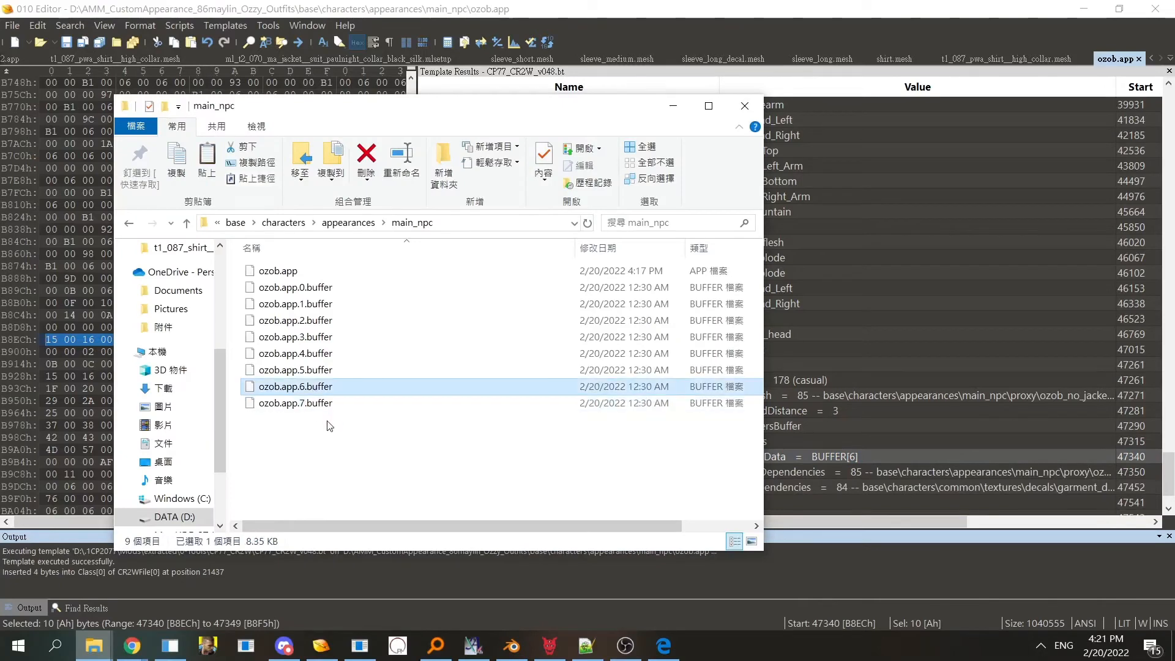
click(329, 421)
key(Delete)
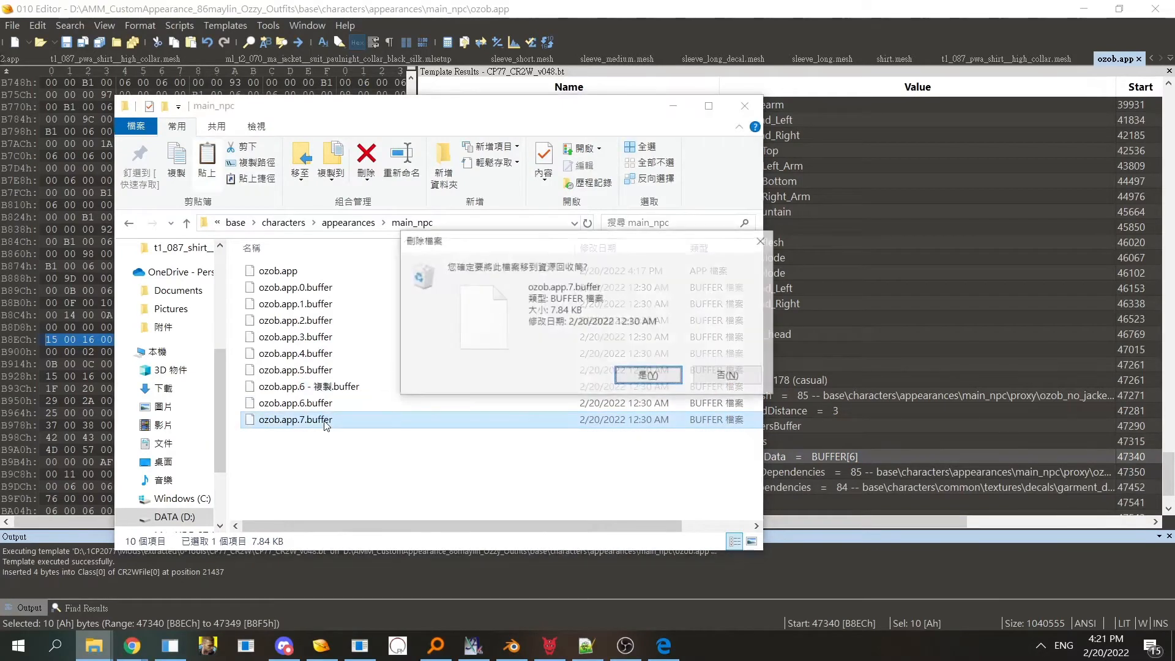
key(Return)
- Rename the copy of ozob.app.6.buffer as ozob.app.7.buffer
click(326, 390)
key(F2)
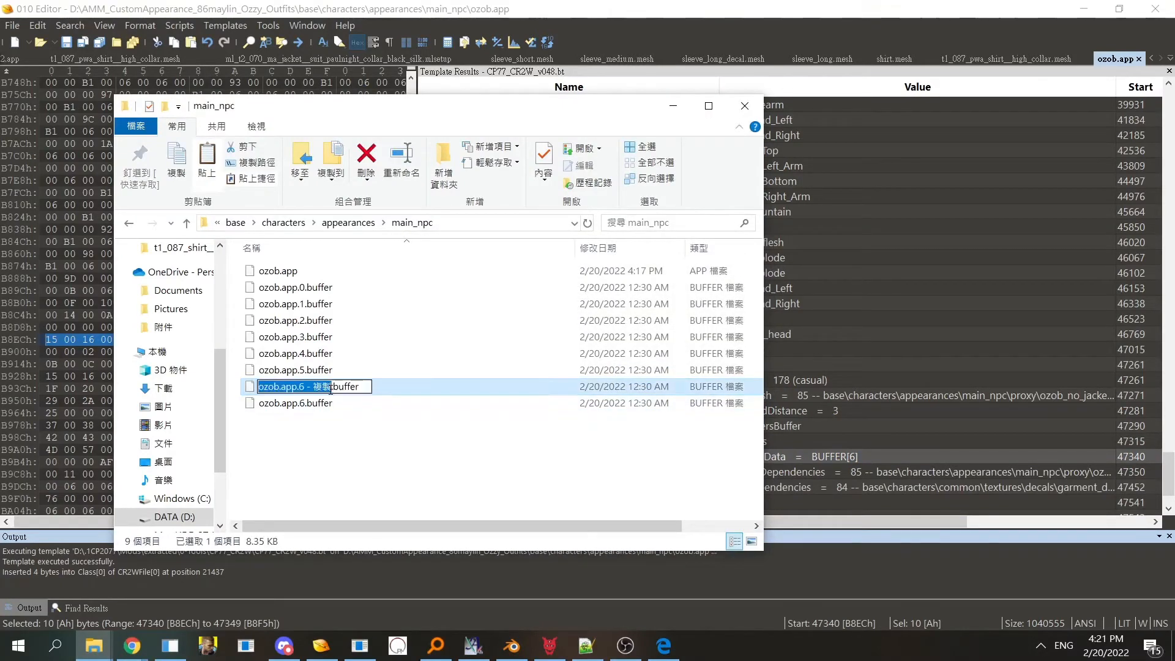
drag(332, 387, 298, 387)
text(7)
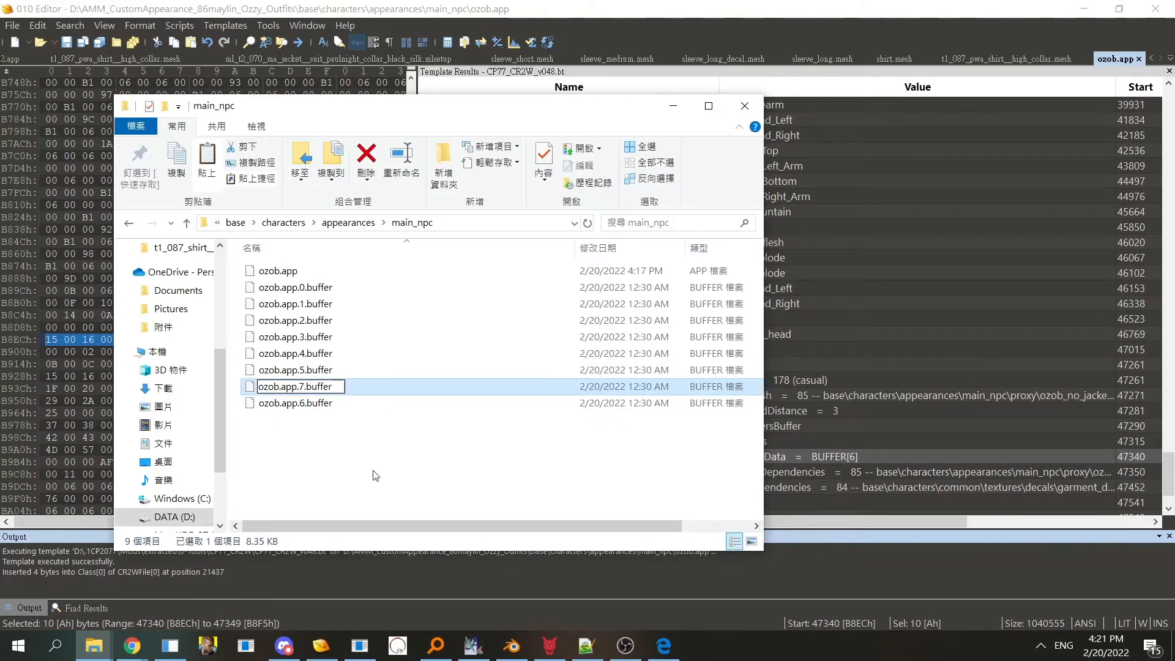
click(375, 475)
click(330, 408)
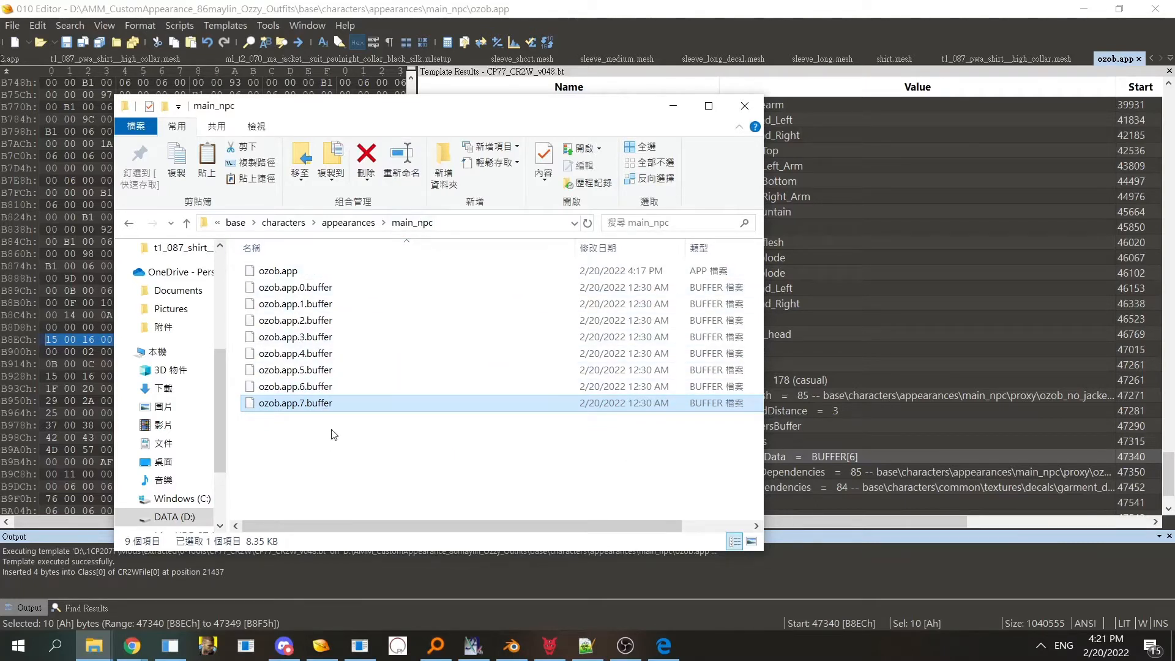
- Switch to the save editor and look through objects 20 to 24, returning to the trauma gloves component
click(360, 646)
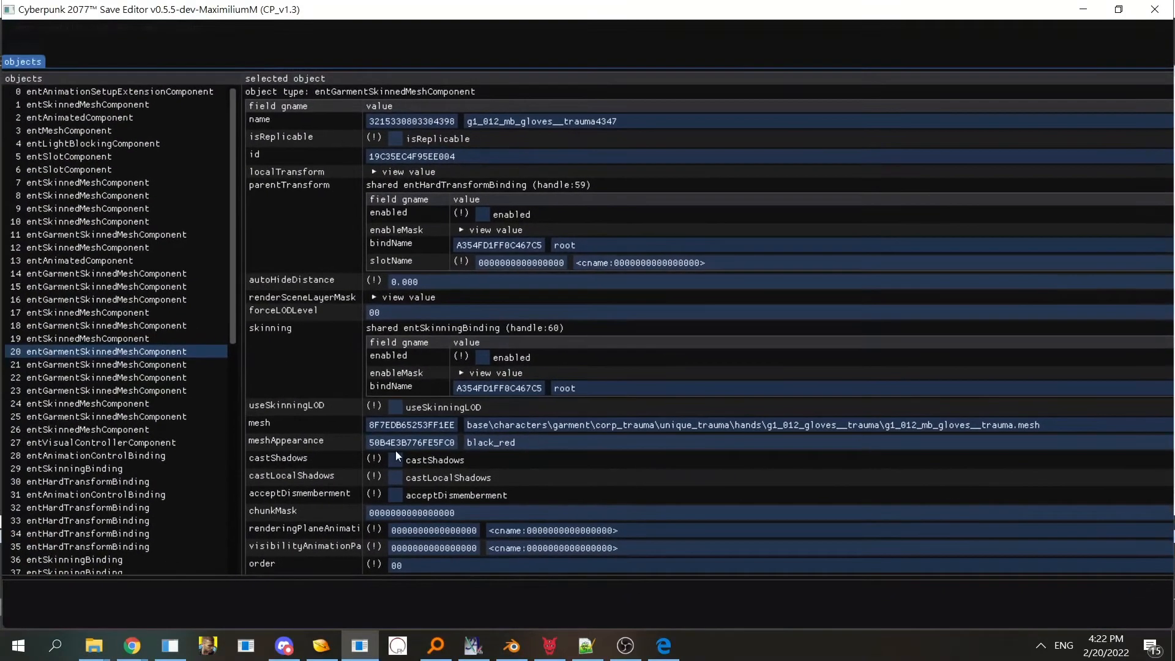
scroll(473, 484, down, 3)
click(104, 404)
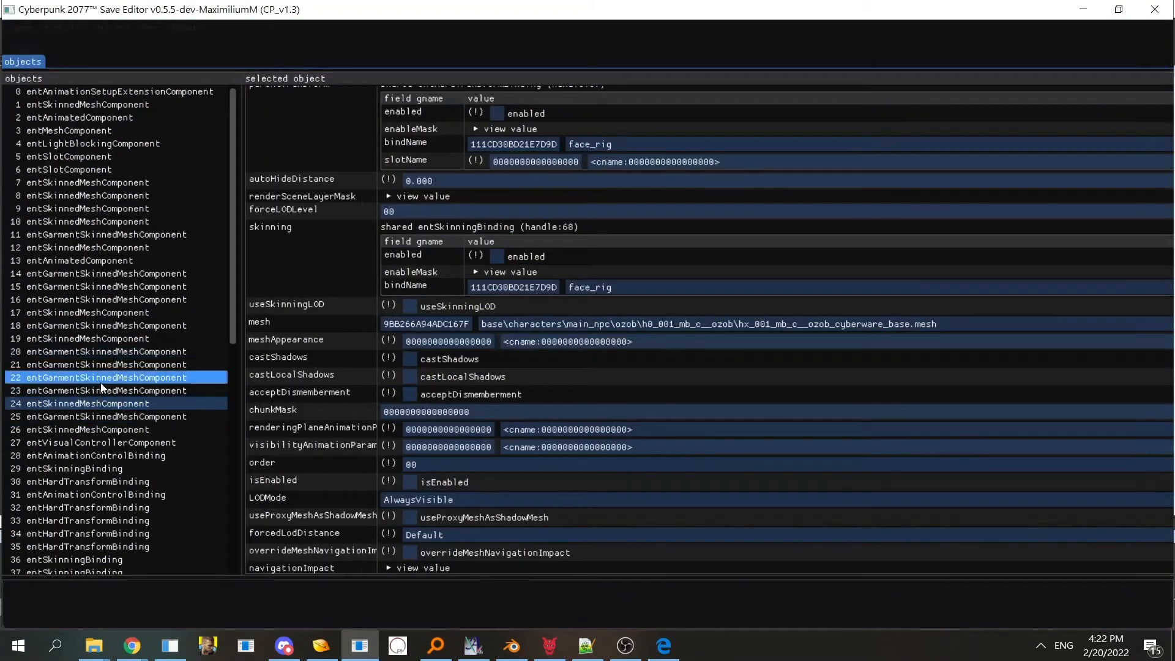
click(101, 381)
click(114, 354)
click(151, 389)
click(134, 354)
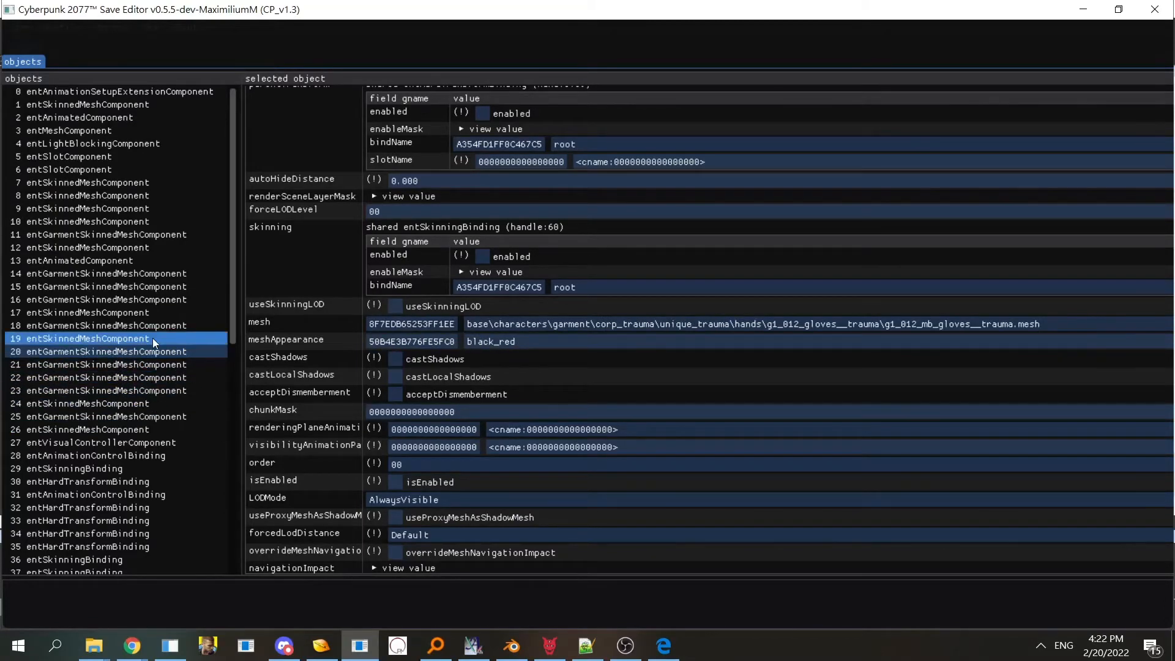
scroll(436, 326, up, 3)
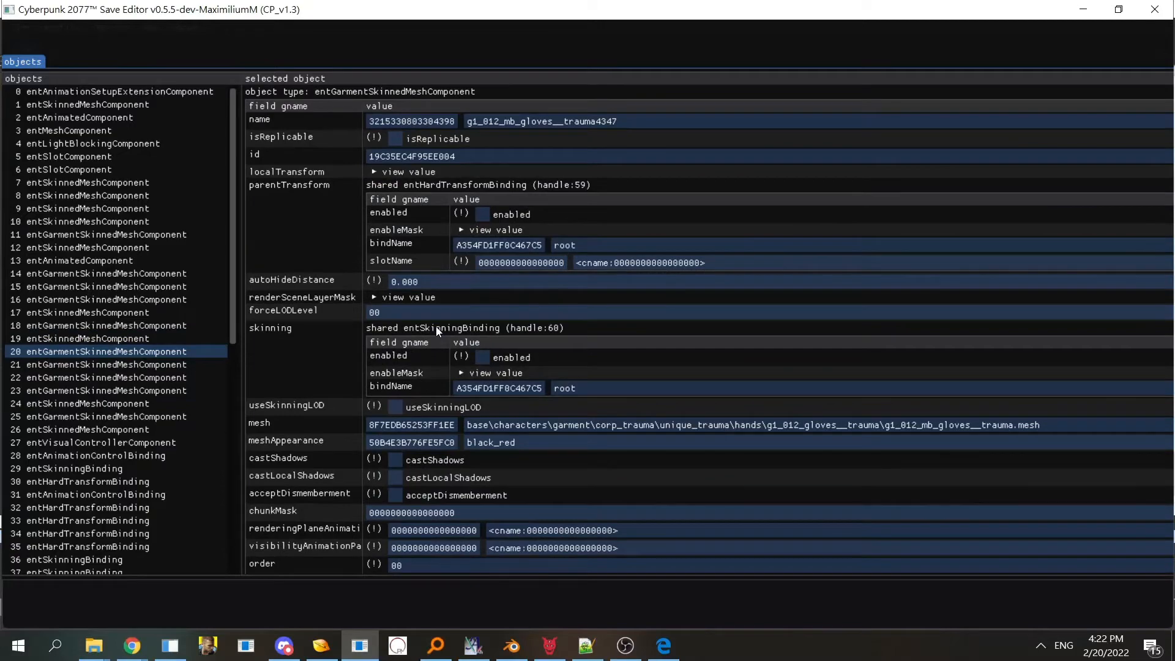
key(alt+Tab)
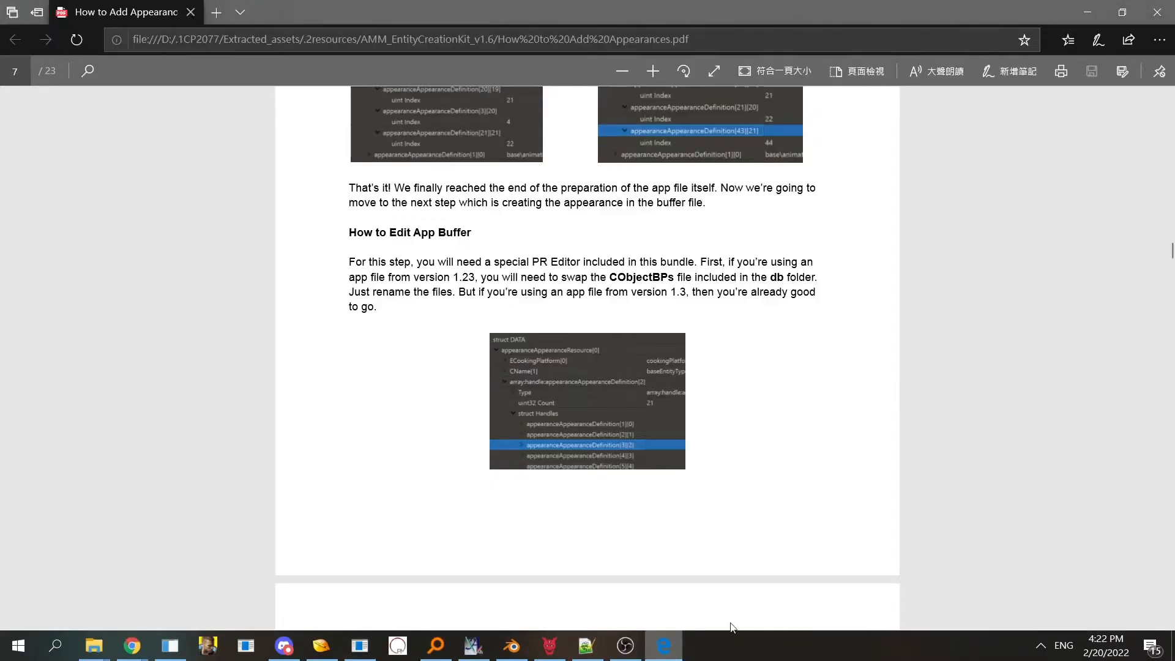
click(630, 648)
click(634, 651)
key(alt+Tab)
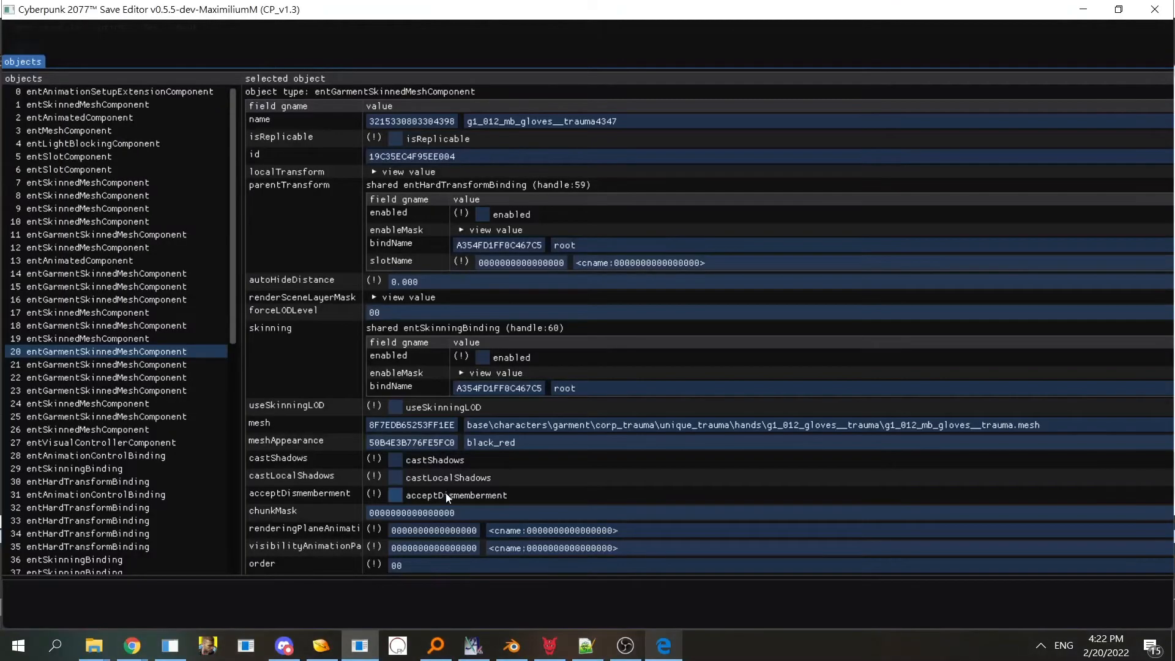
- Examine the fields of the trauma gloves component, especially the options available for LODMode
scroll(366, 482, down, 2)
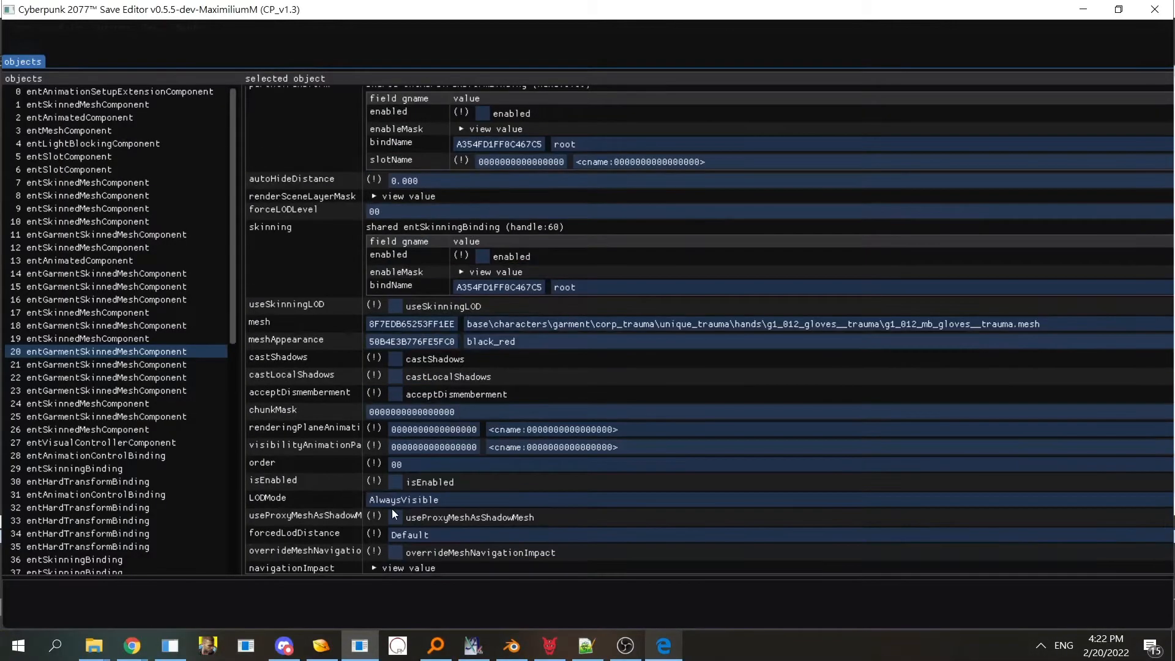
click(423, 499)
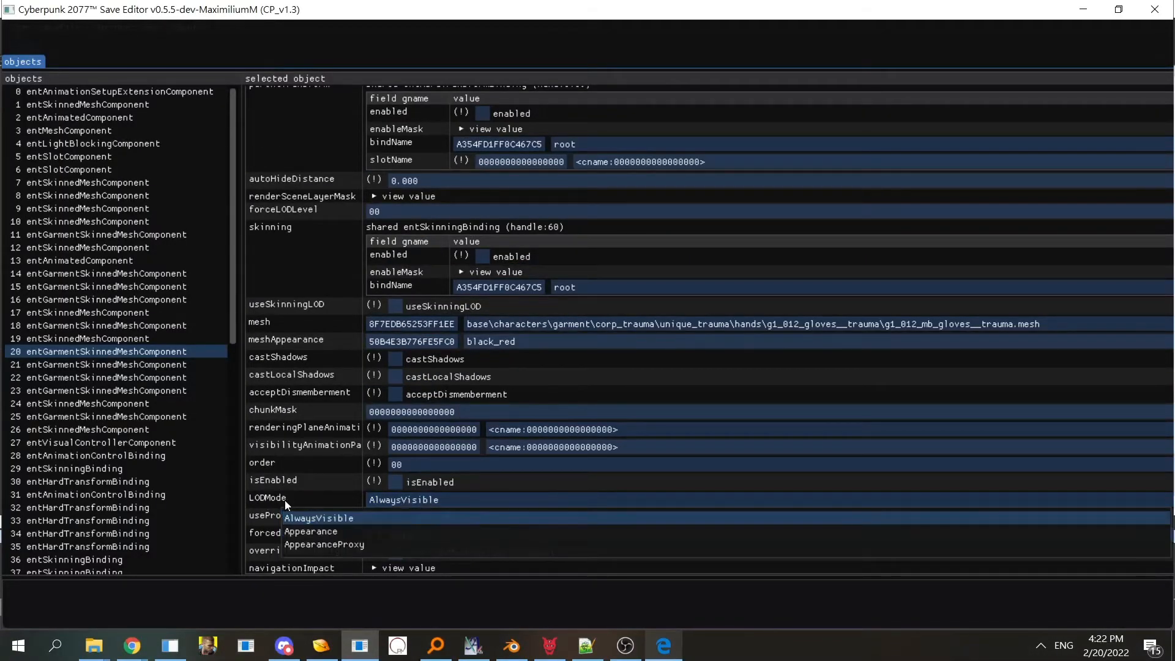
click(326, 522)
click(388, 501)
click(388, 501)
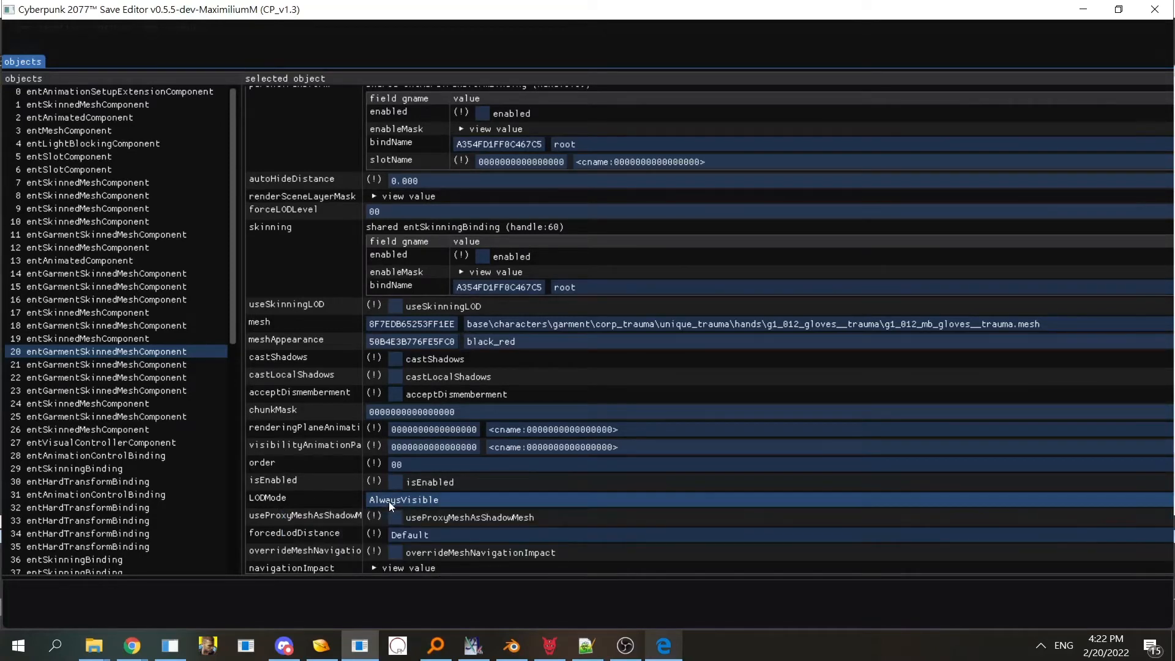
click(388, 502)
click(388, 501)
scroll(306, 421, up, 3)
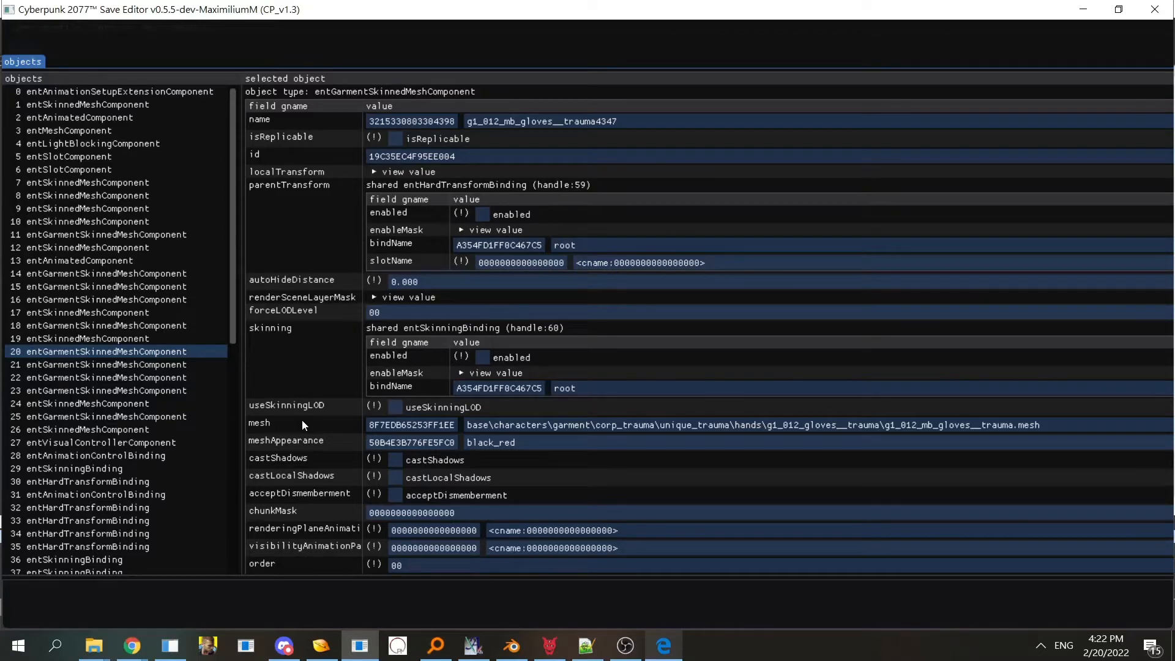
scroll(208, 374, down, 3)
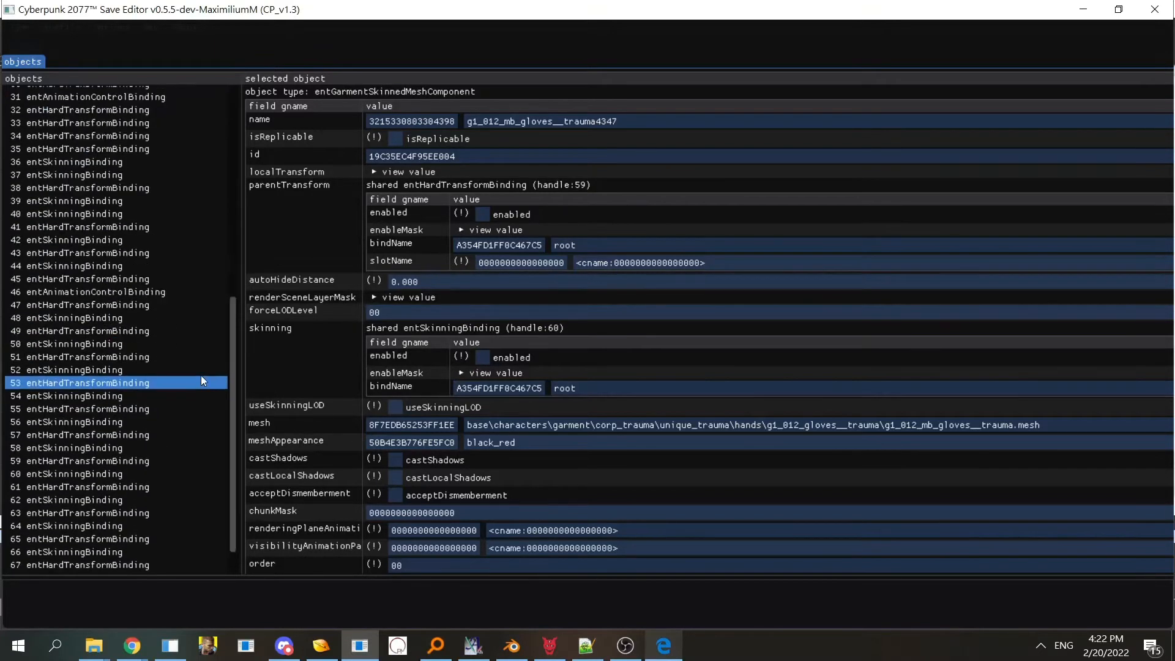
scroll(123, 392, up, 2)
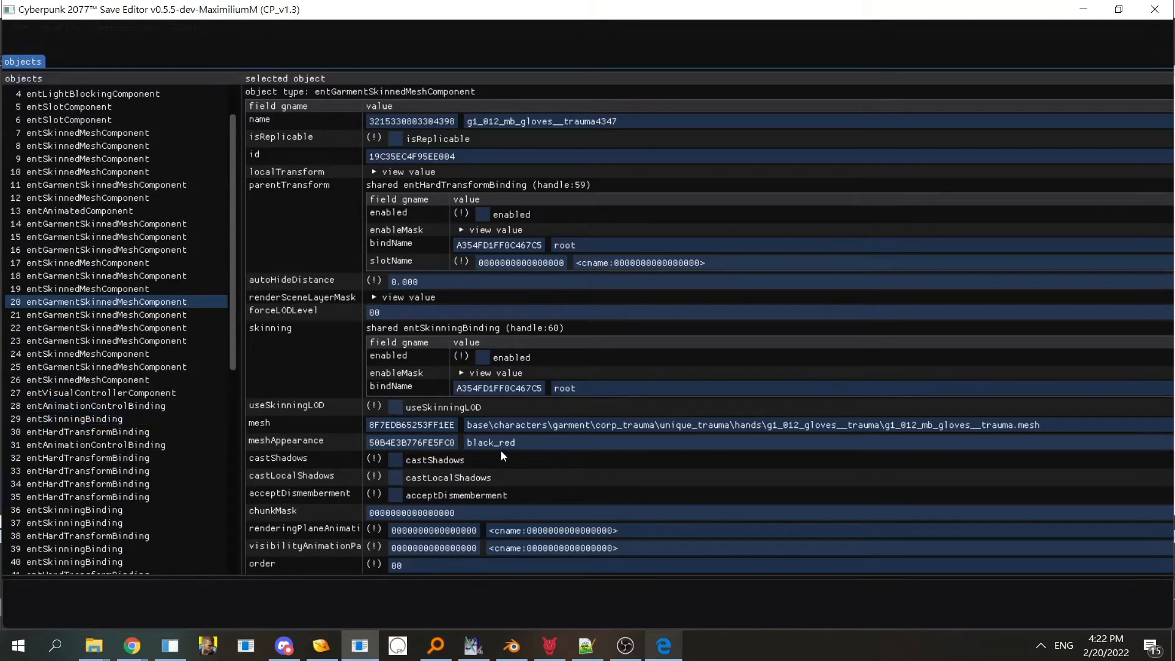
scroll(546, 441, down, 3)
click(447, 499)
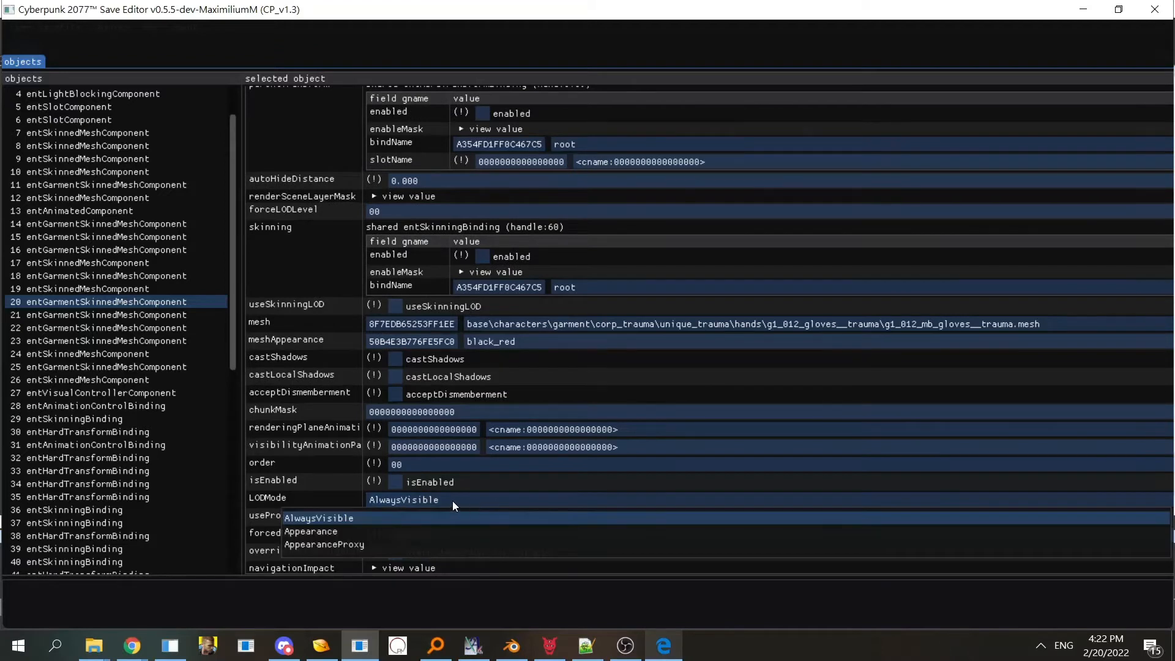
click(458, 499)
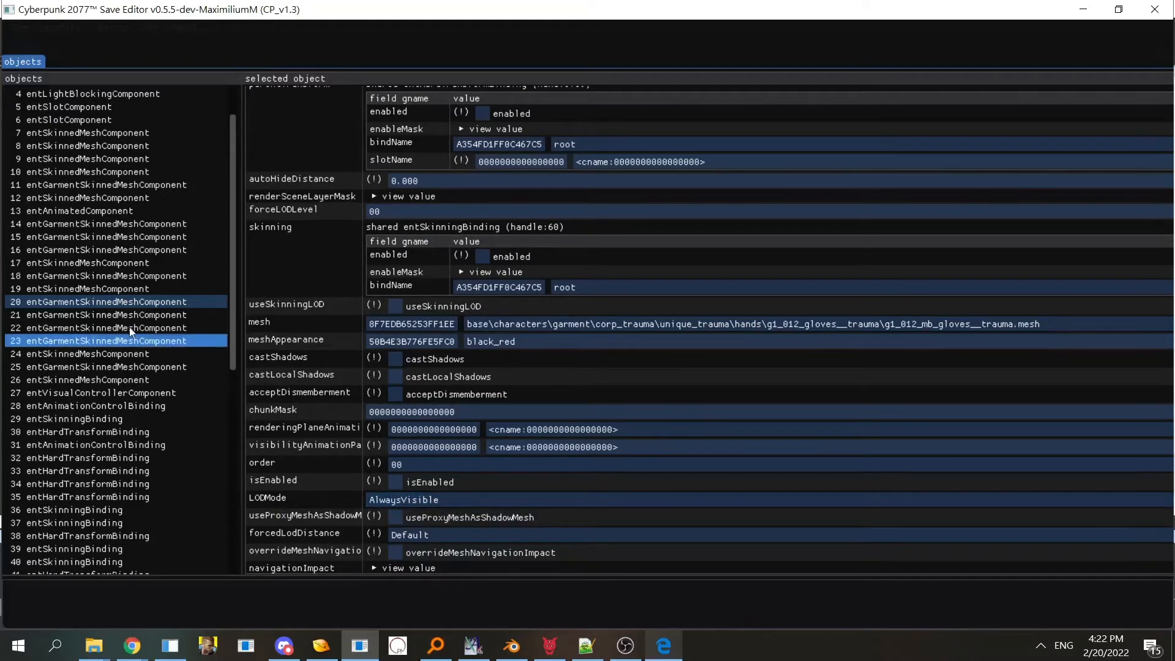
- Open the entVisualControllerComponent and review the mesh, appearanceName and componentName entries in its appearance dependency list
click(132, 392)
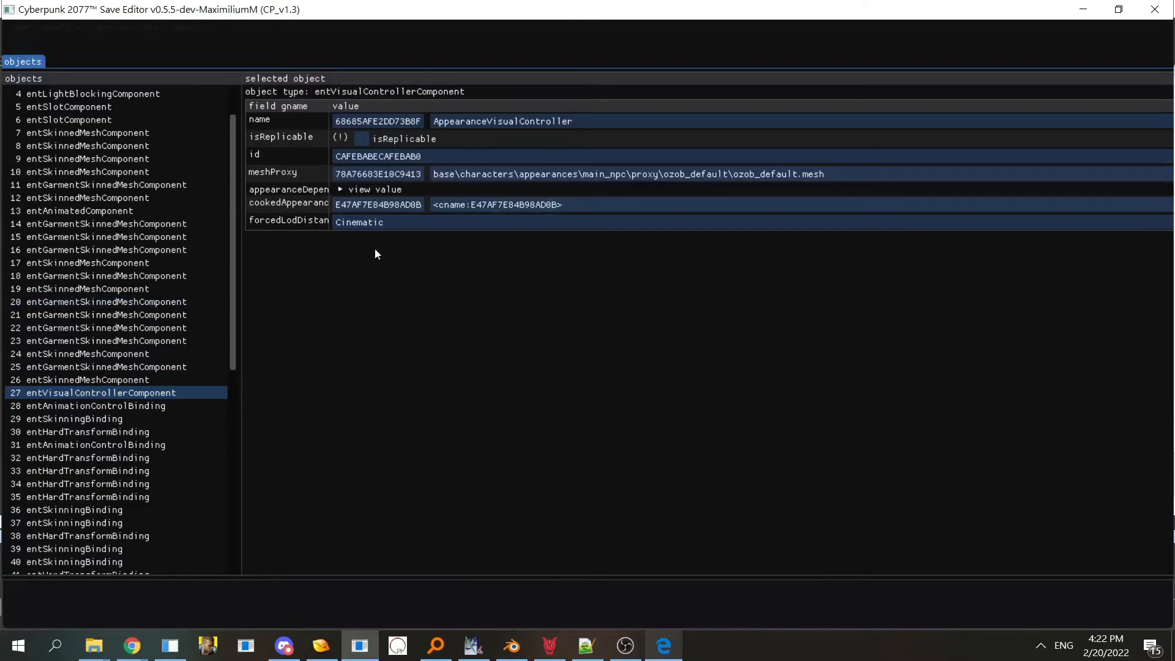
click(356, 190)
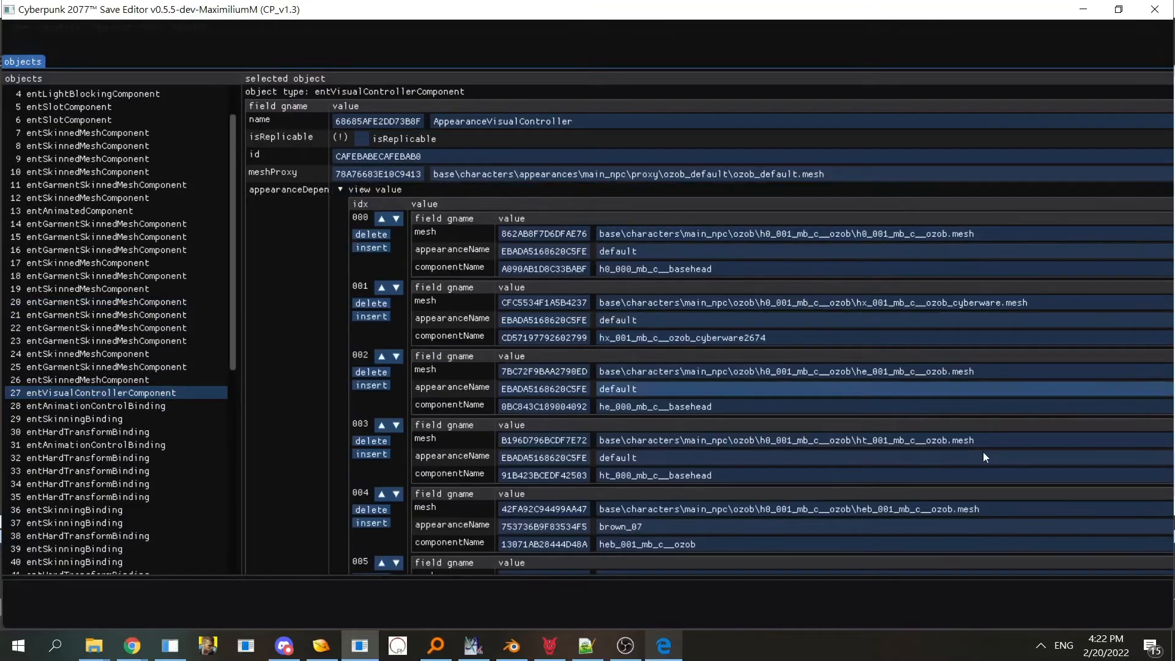
scroll(795, 404, down, 15)
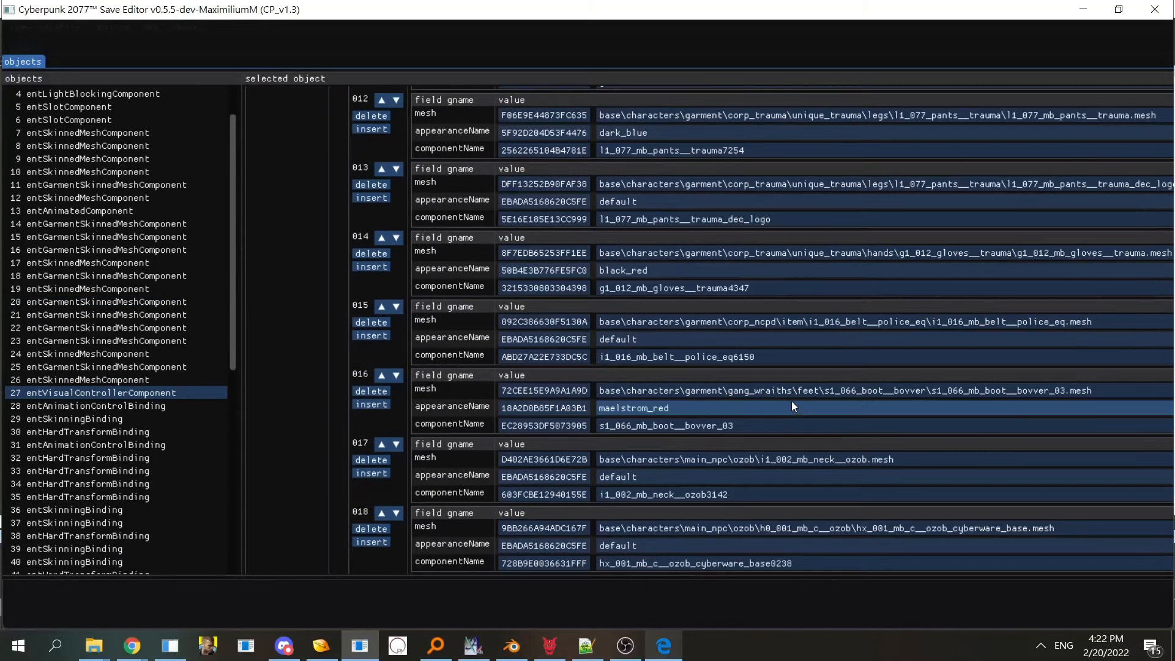
scroll(786, 398, up, 10)
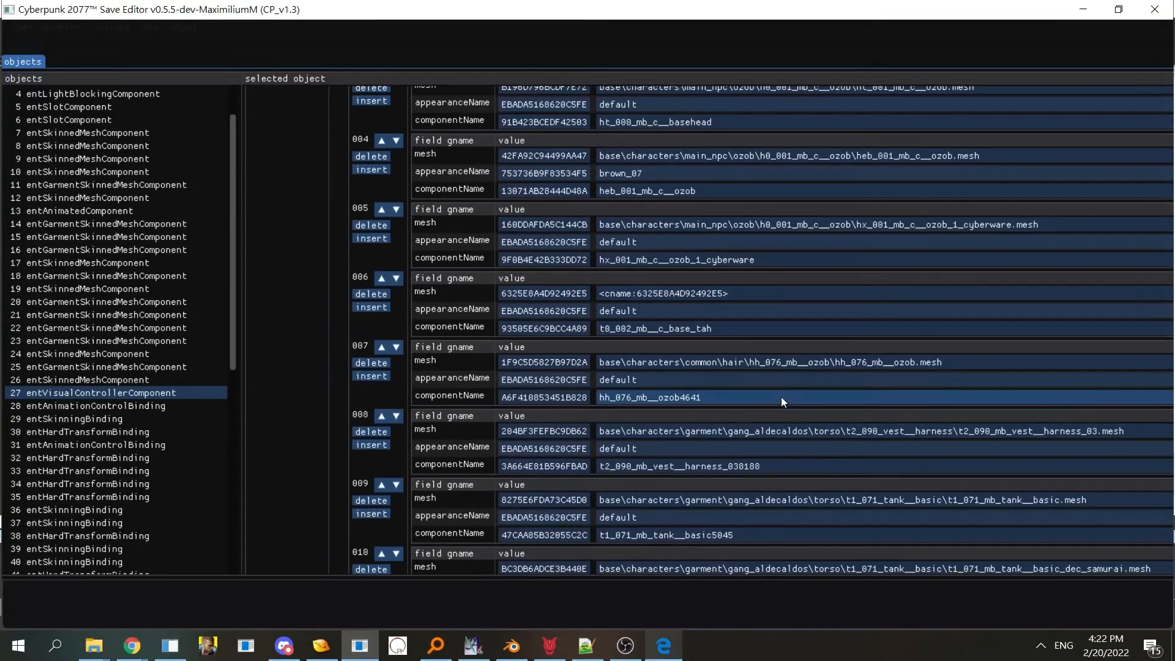
scroll(658, 450, up, 5)
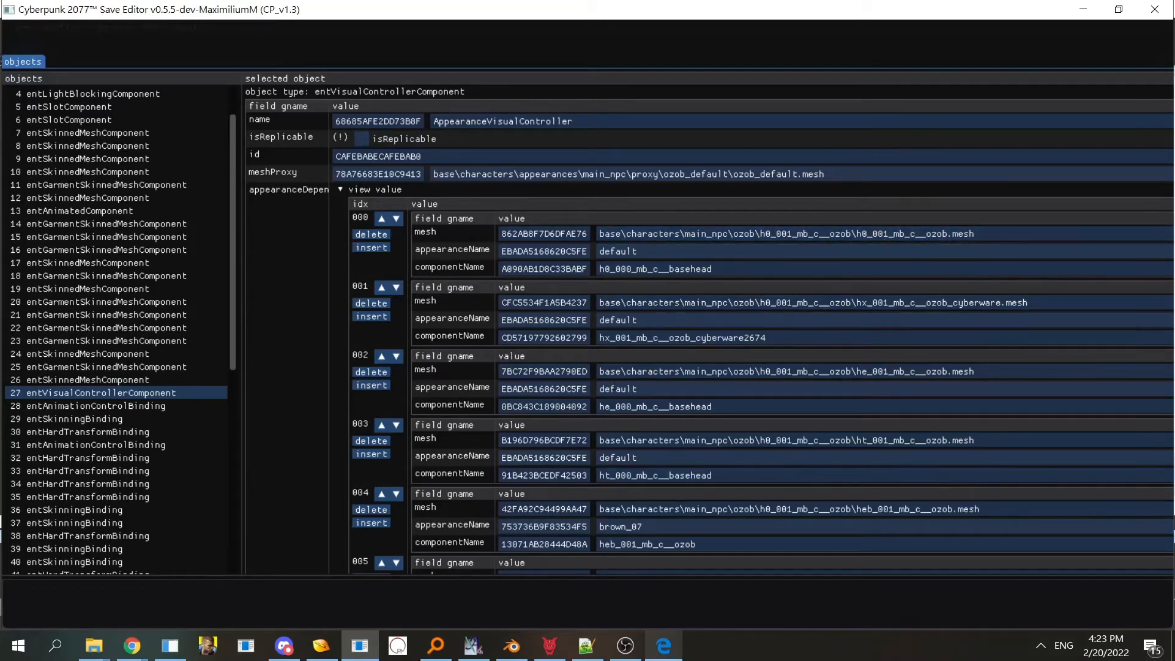
scroll(732, 431, down, 4)
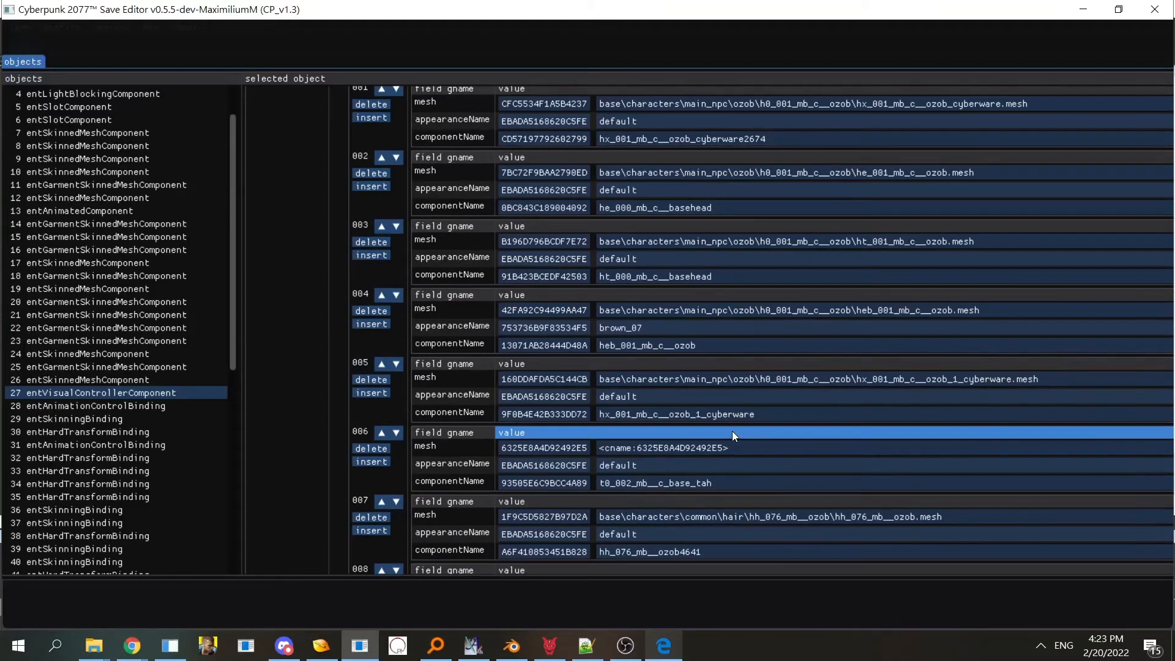
scroll(732, 431, down, 5)
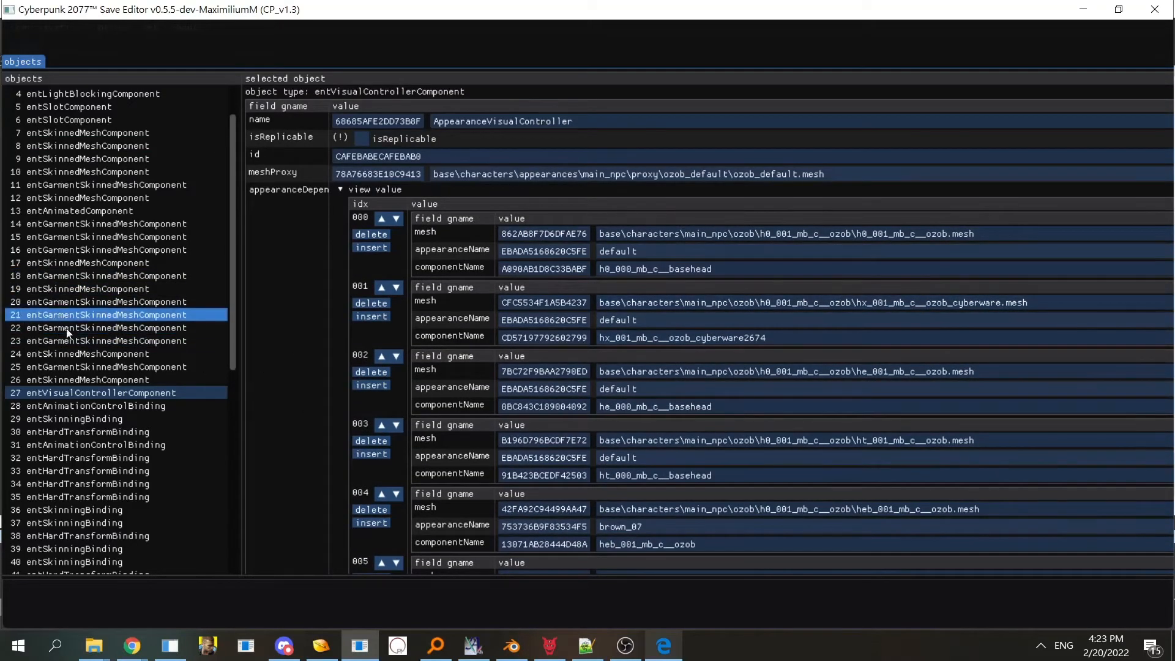
- Examine the neck component and the bovver boot component, checking the boot's LODMode options
click(83, 340)
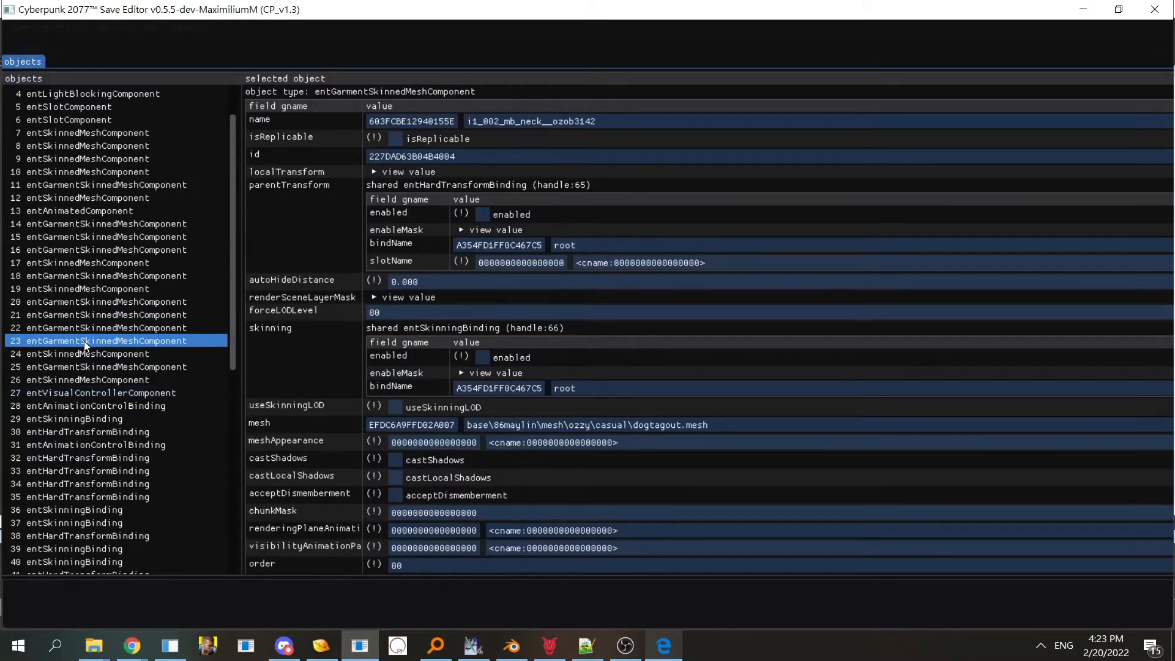
click(144, 326)
scroll(484, 465, down, 1)
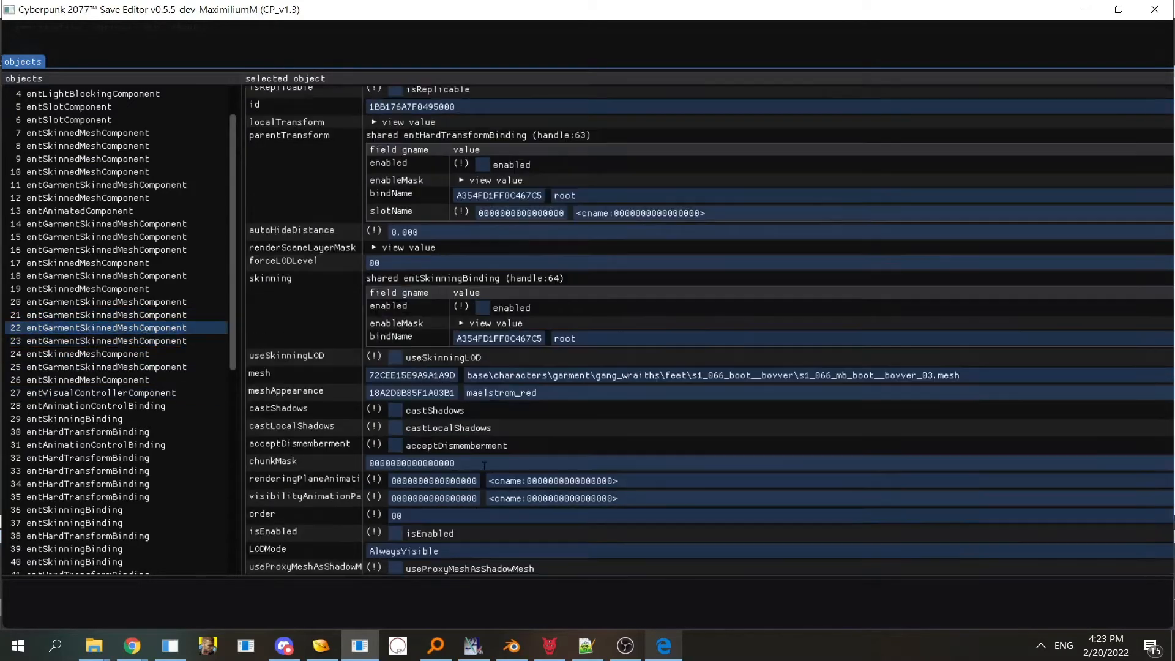
scroll(484, 465, down, 1)
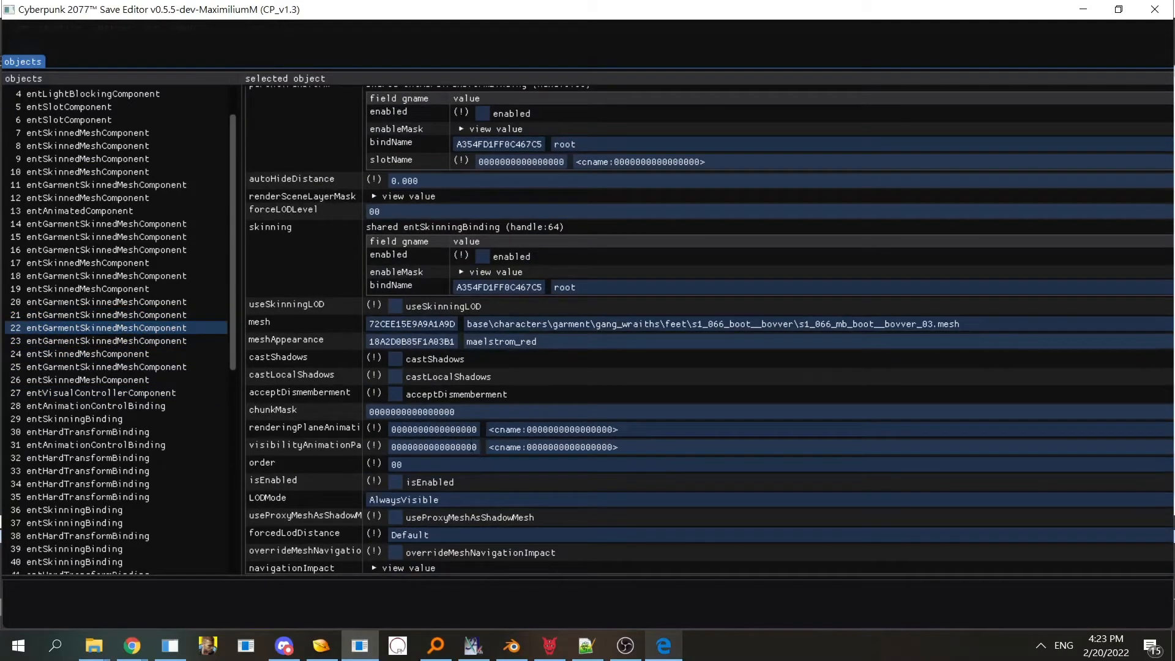
click(432, 497)
click(432, 497)
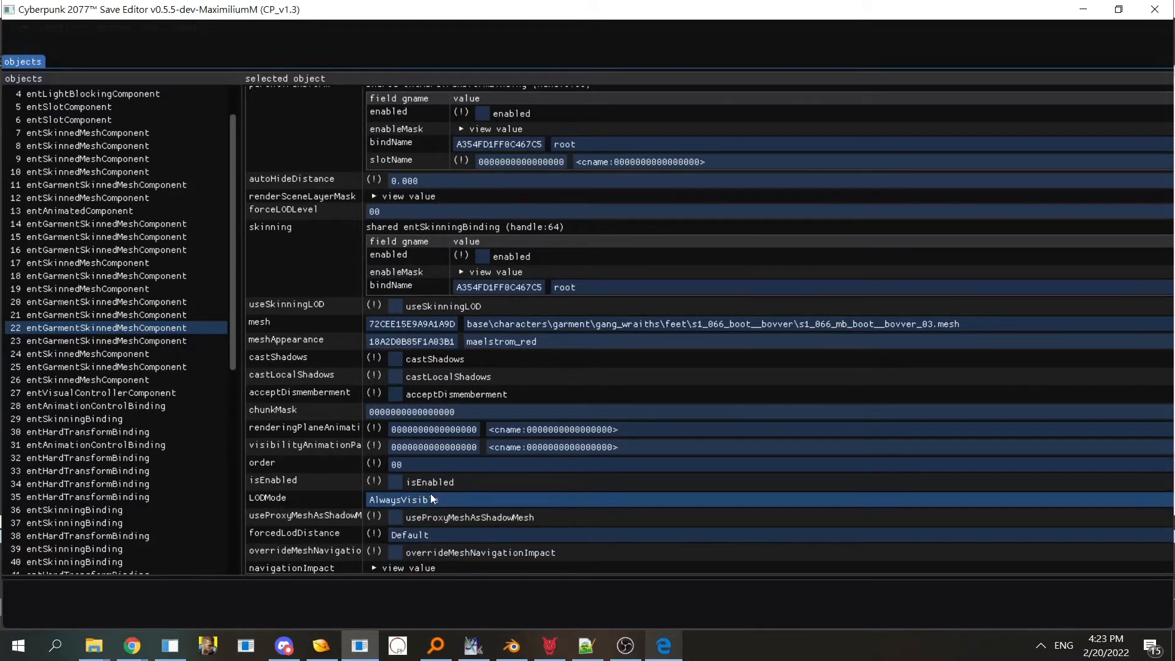
click(431, 494)
click(328, 494)
click(392, 501)
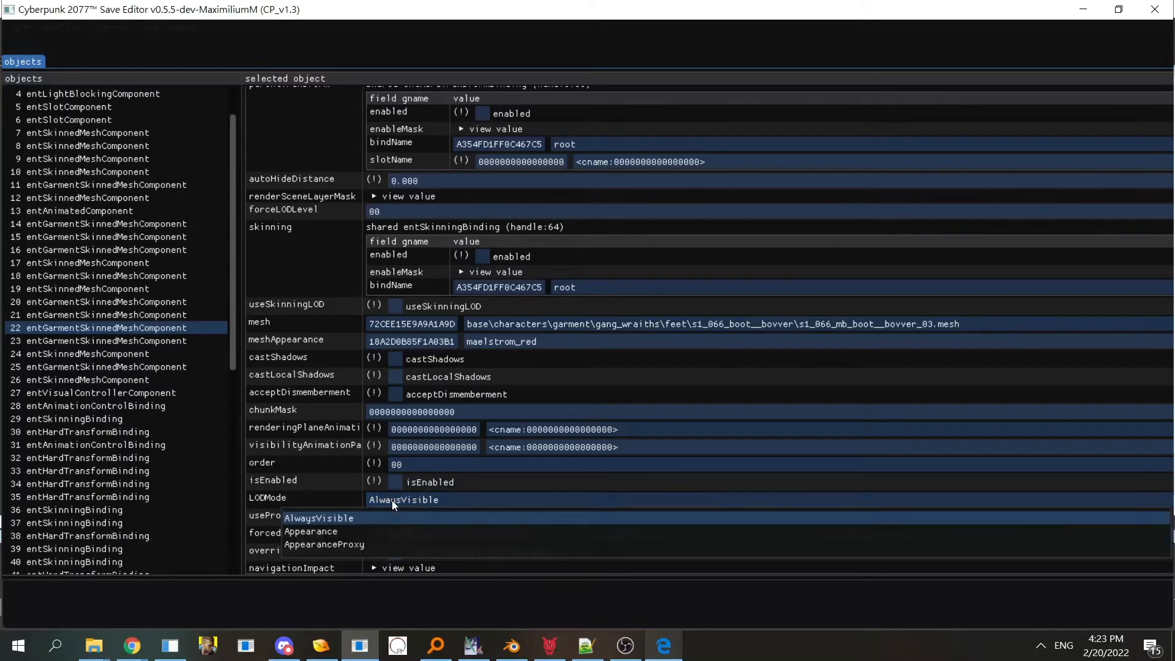
click(391, 501)
click(381, 502)
click(360, 514)
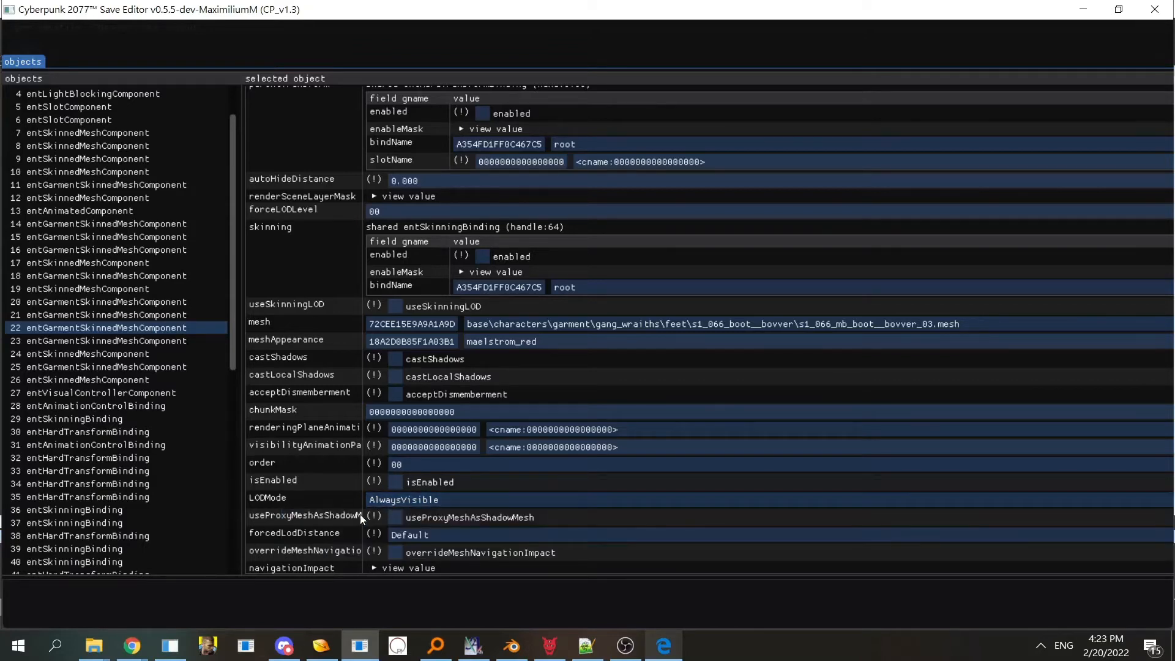
click(392, 501)
click(449, 497)
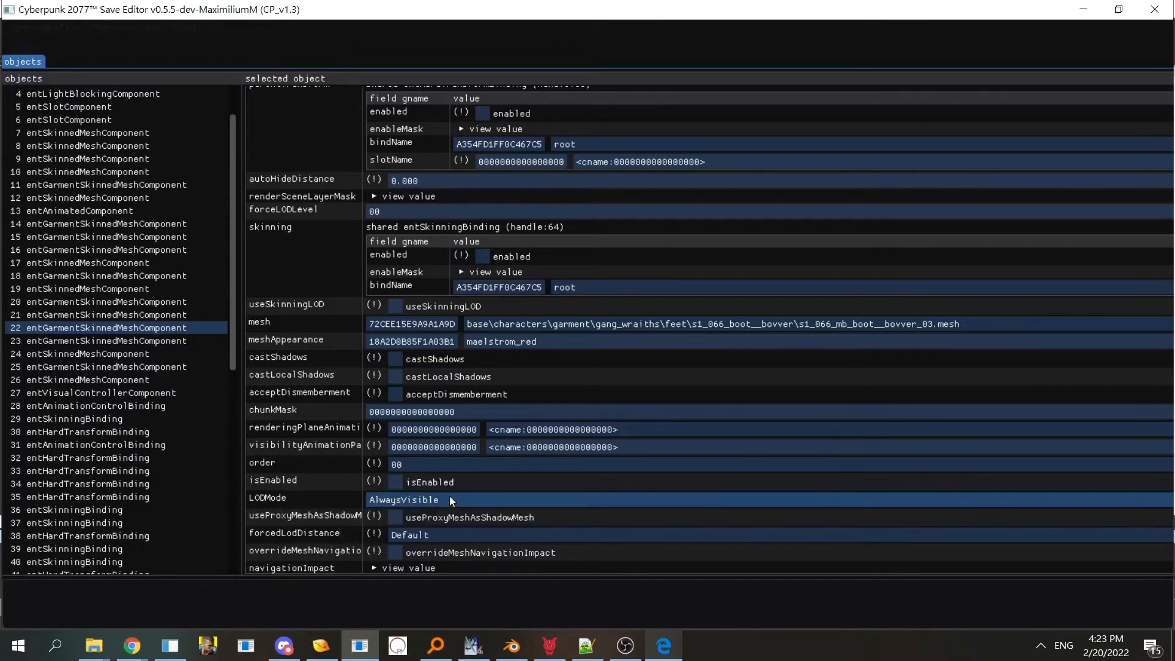
scroll(366, 306, up, 3)
scroll(193, 328, up, 2)
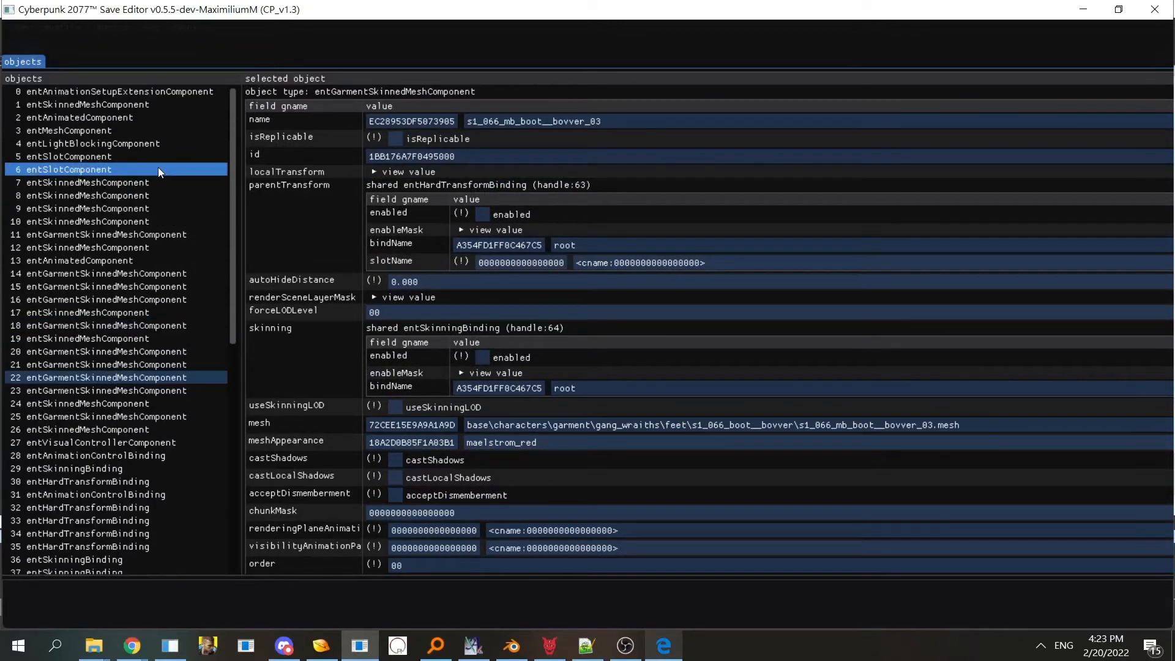
- Look through the components from entLightBlockingComponent (object 4) up to the vest harness component (object 14)
click(150, 145)
click(145, 184)
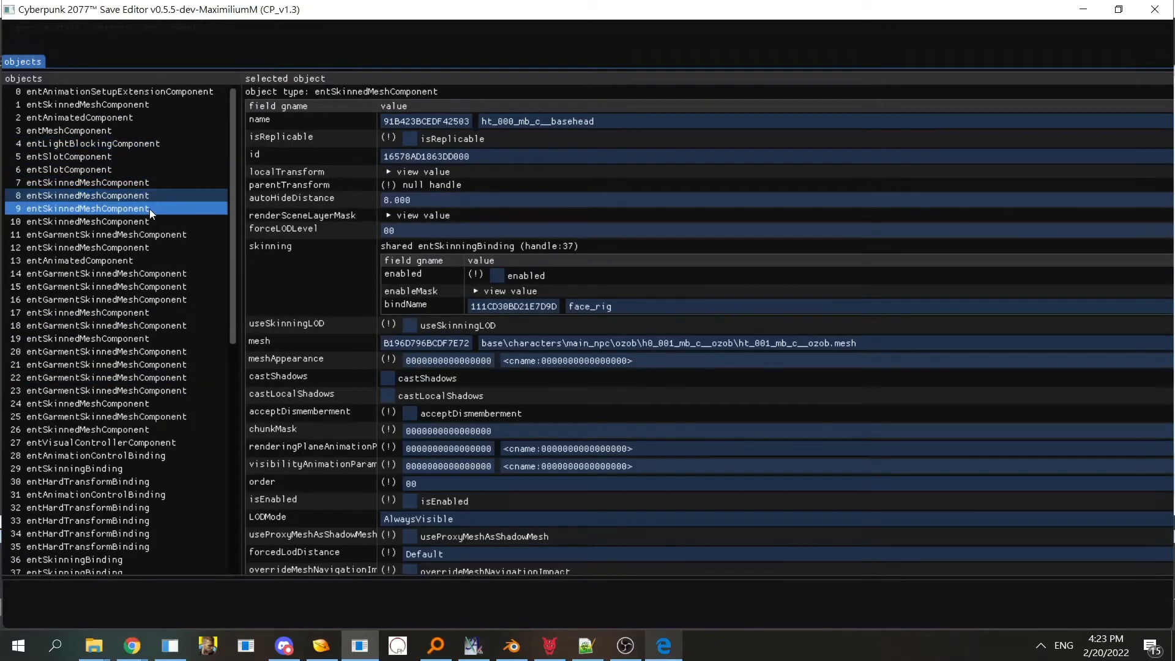
click(149, 209)
click(151, 221)
click(139, 235)
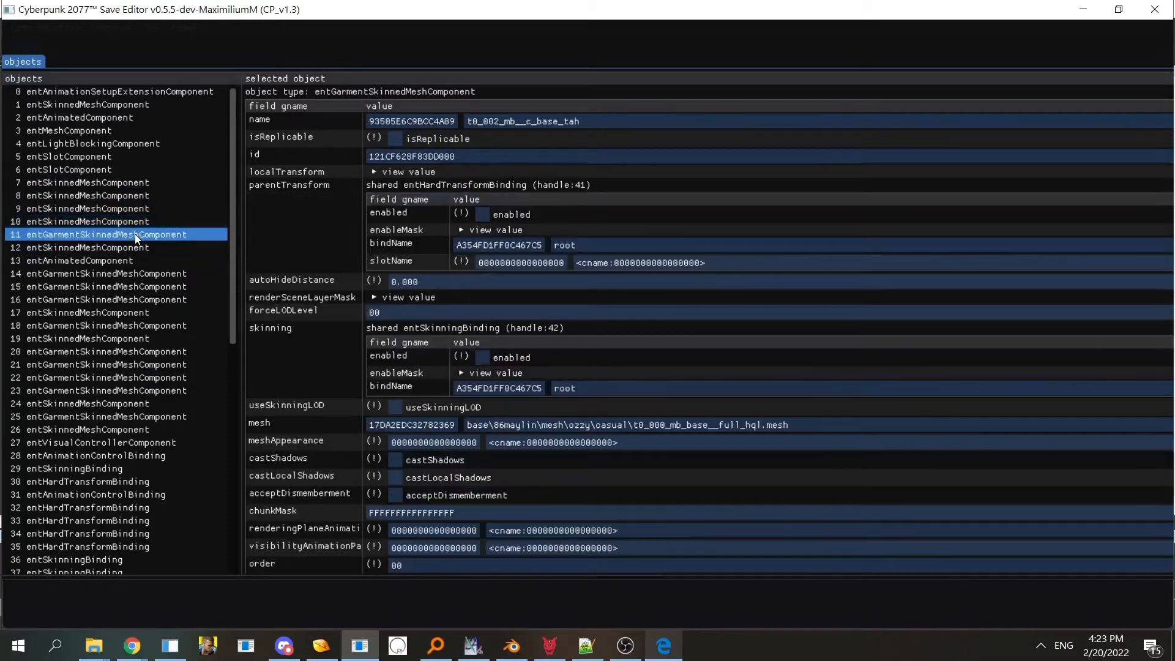
click(137, 247)
click(137, 270)
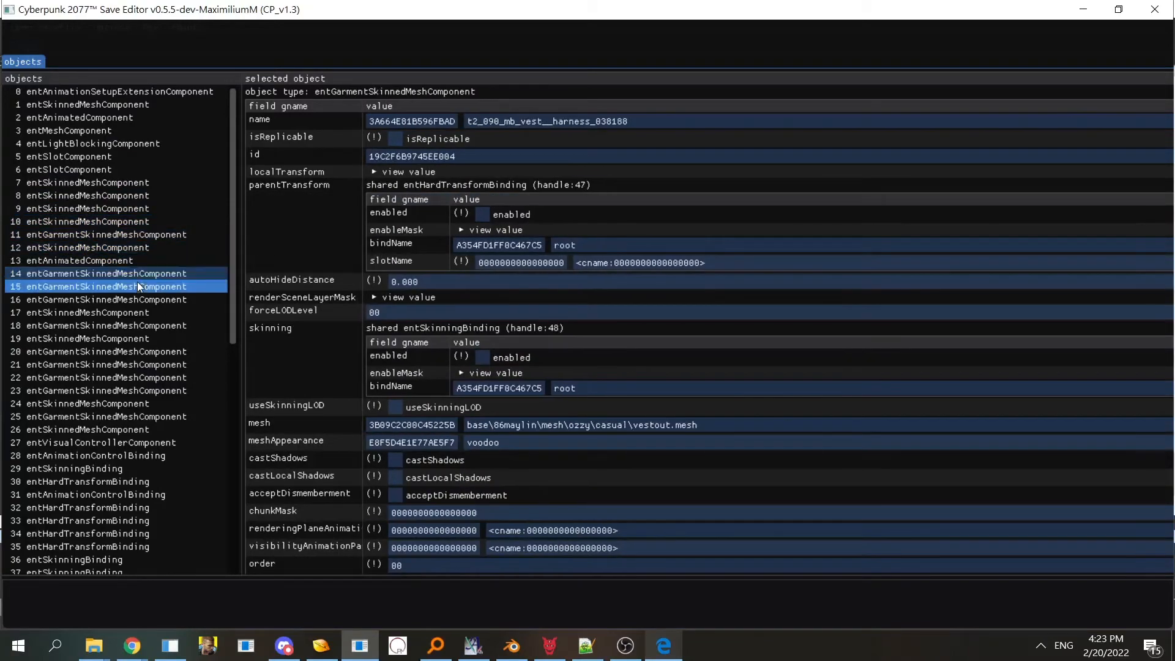
- Fit the save editor to half the screen and browse to the base\86maylin\mesh\ozzy folder of AMM_CustomAppearance_86maylin_Ozzy_Outfits in File Explorer
key(super+Left)
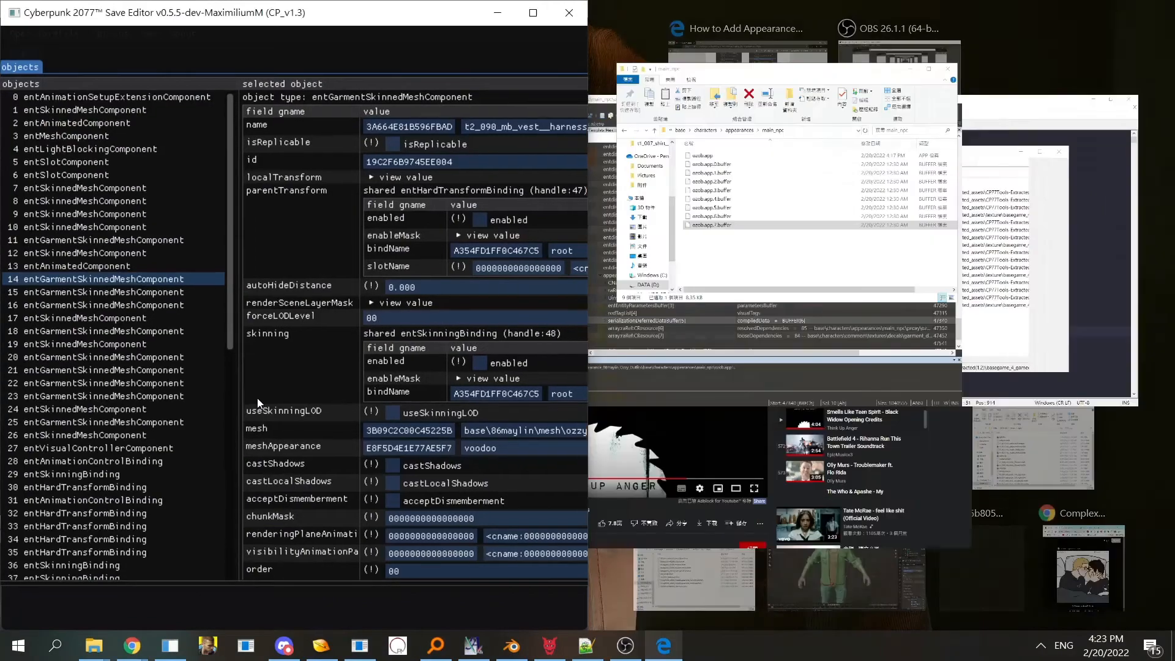
drag(258, 399, 100, 398)
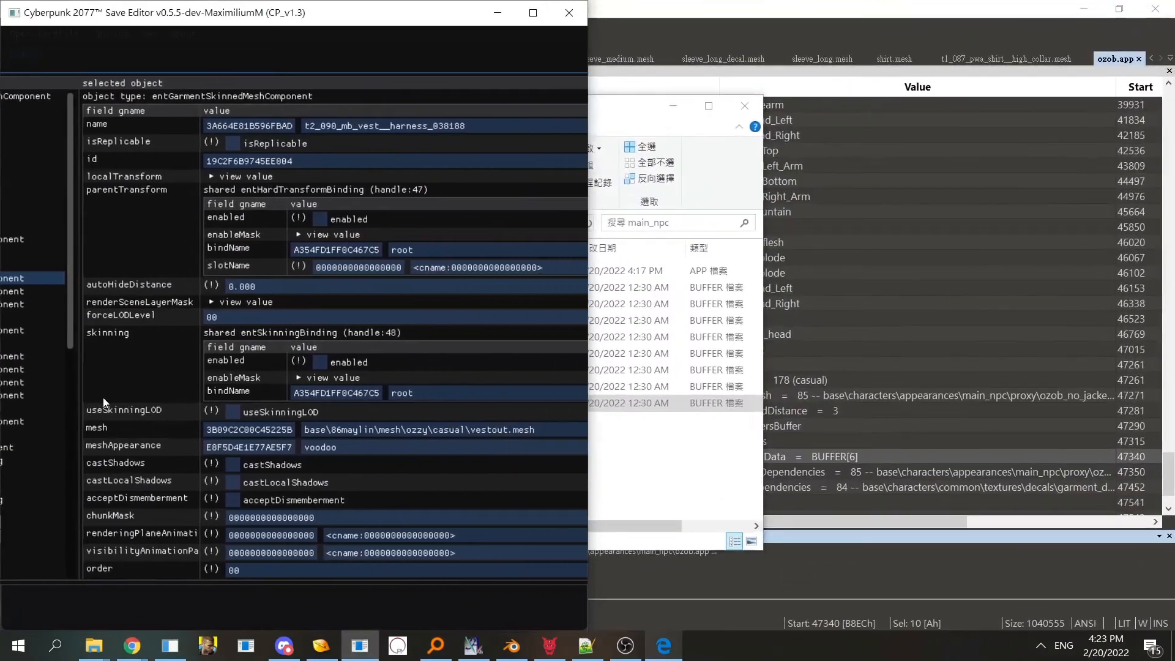
click(712, 448)
click(247, 224)
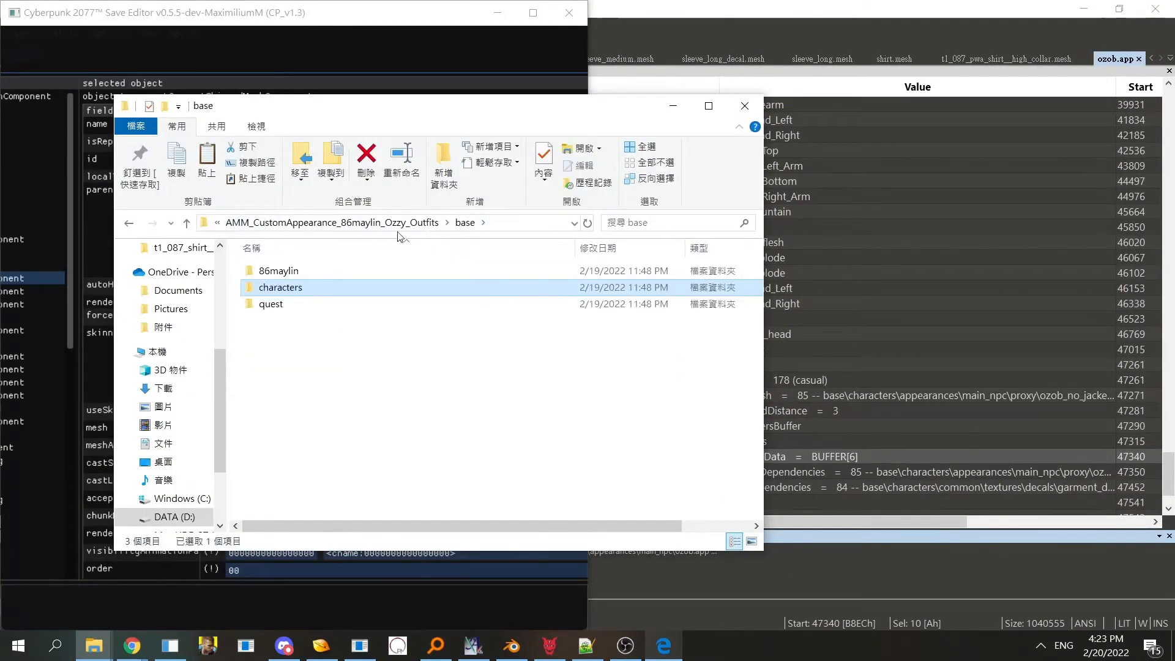
click(342, 222)
double_click(294, 274)
double_click(294, 273)
double_click(294, 274)
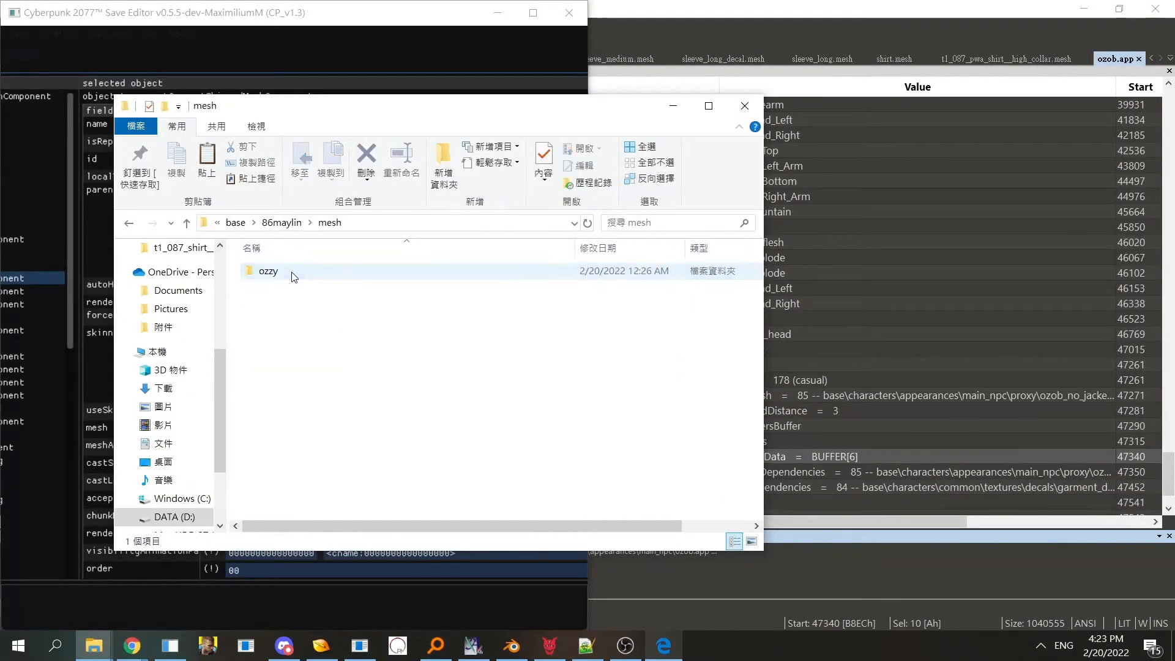
double_click(294, 273)
- Open the casual_shirt folder and place its window beside the save editor as a reference for mesh names
click(293, 273)
double_click(288, 304)
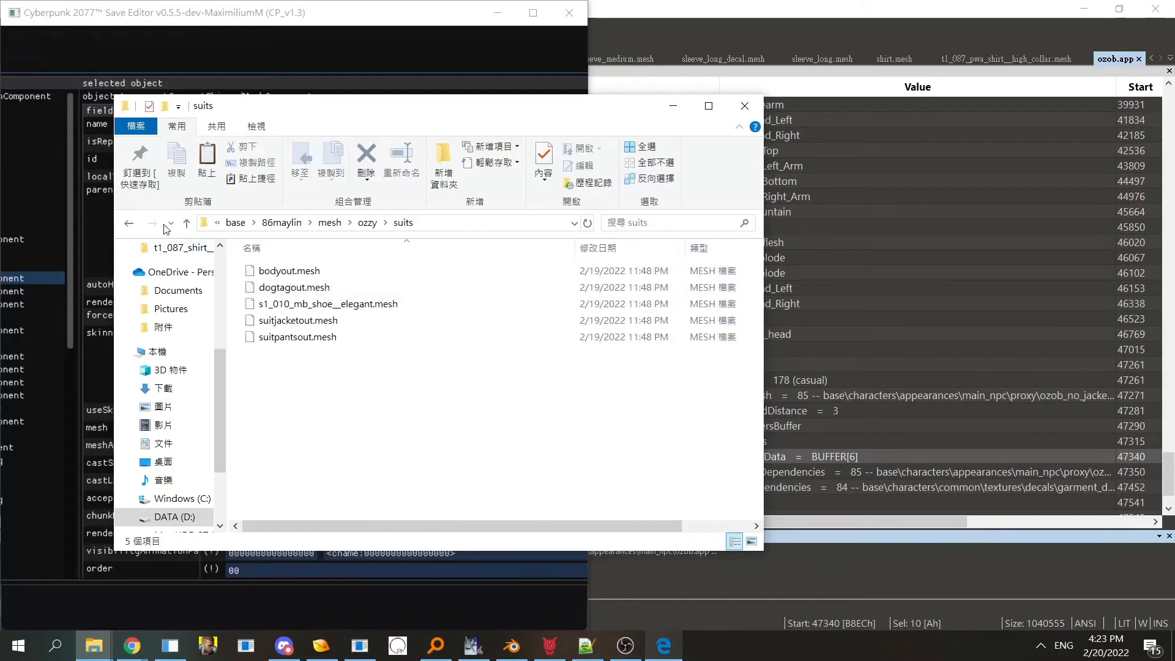
click(130, 223)
click(313, 294)
double_click(312, 292)
drag(429, 105, 893, 97)
- Set the vest harness component's mesh to base\86maylin\mesh\ozzy\casual_shirt\beltout.mesh and its meshAppearance to default
click(373, 427)
text(belt)
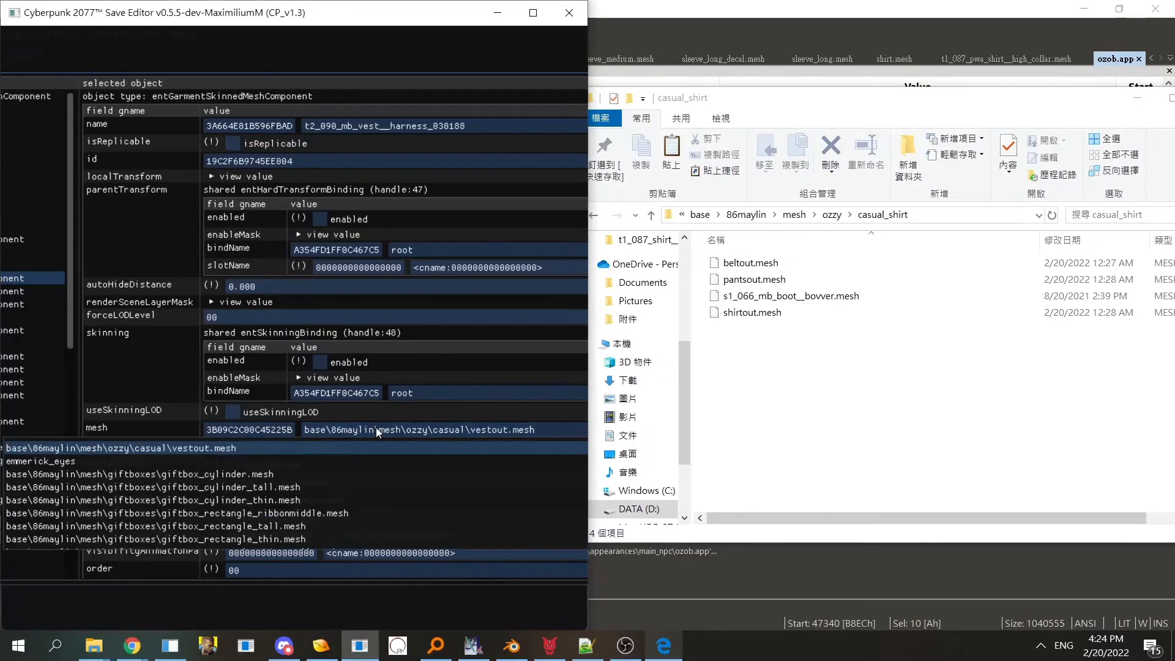
key(Return)
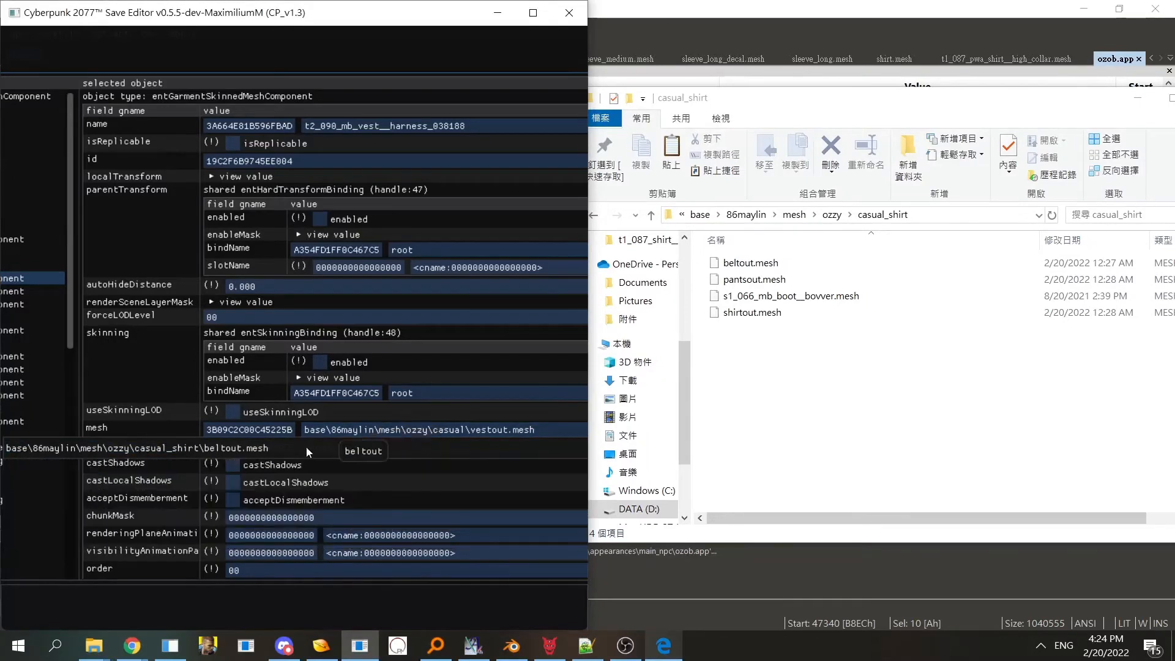
drag(132, 414, 259, 428)
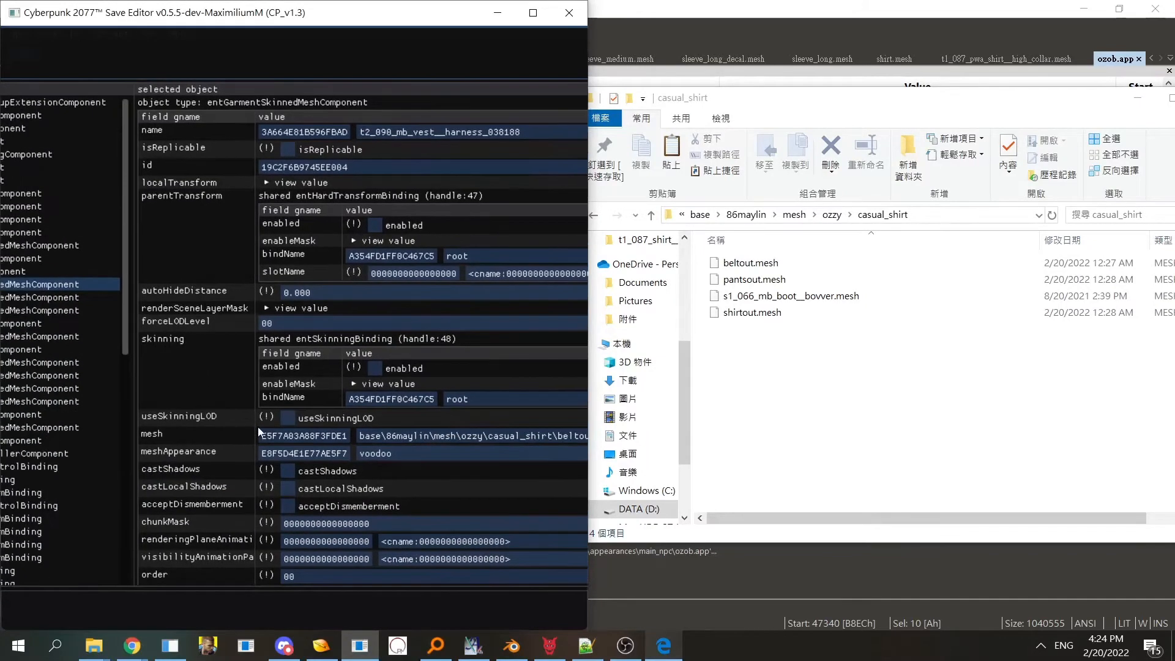
click(392, 459)
text(default)
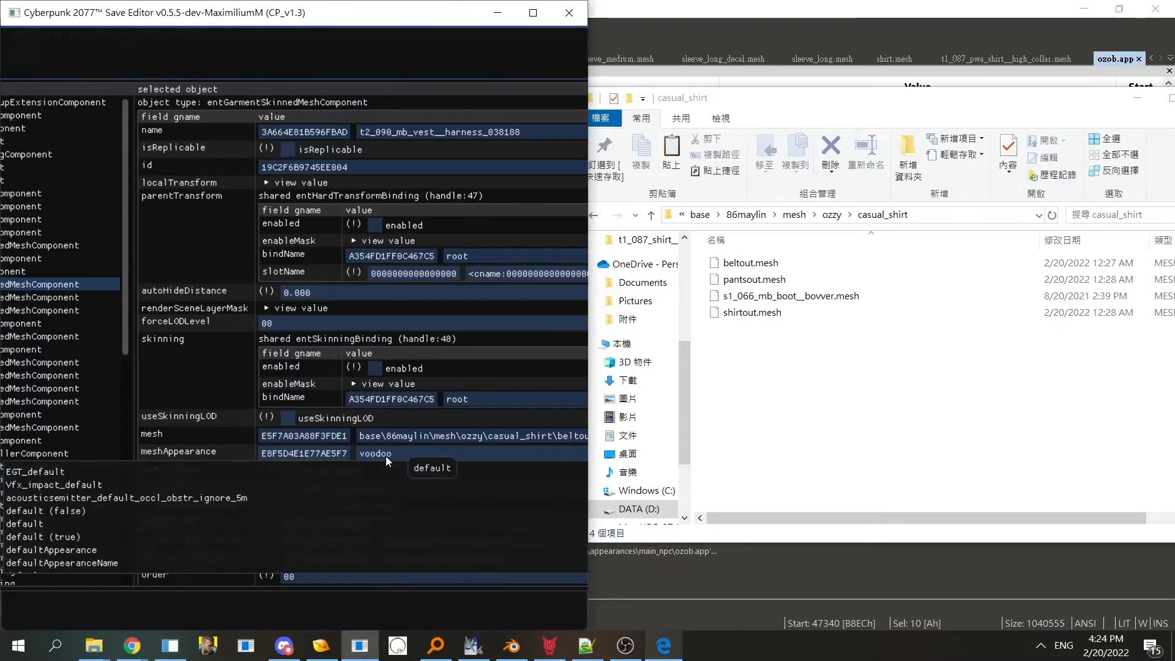
click(82, 522)
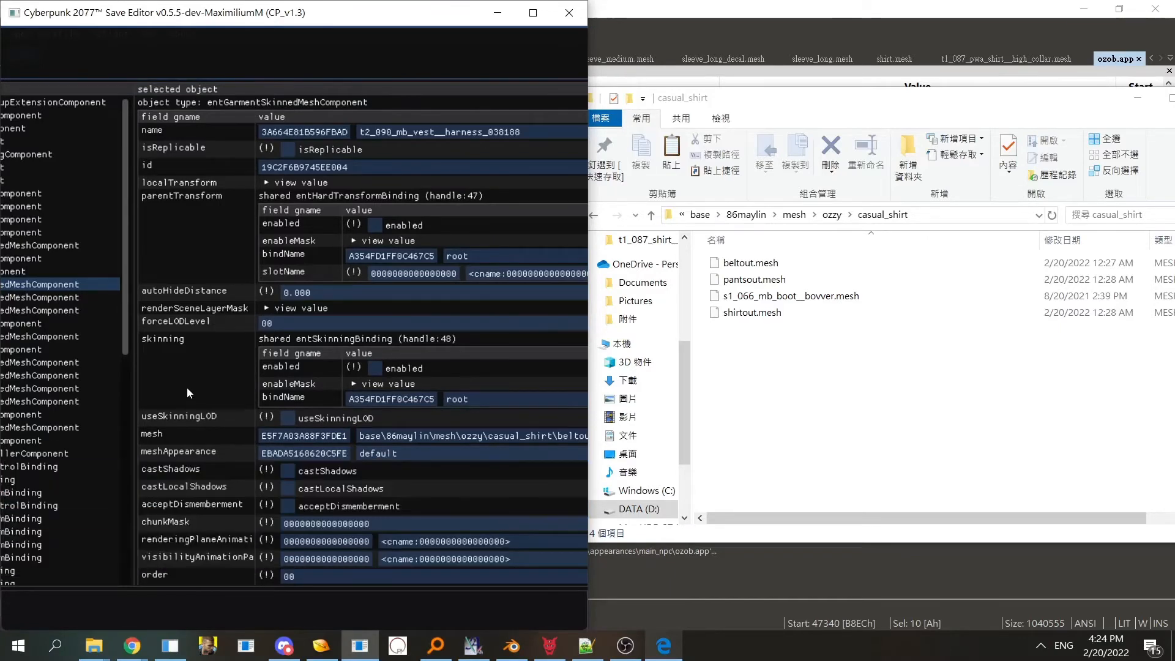
- Set the t1_071_mb_tank__basic5045 component's mesh to base\86maylin\mesh\ozzy\casual_shirt\pantsout.mesh and its meshAppearance to default
click(105, 300)
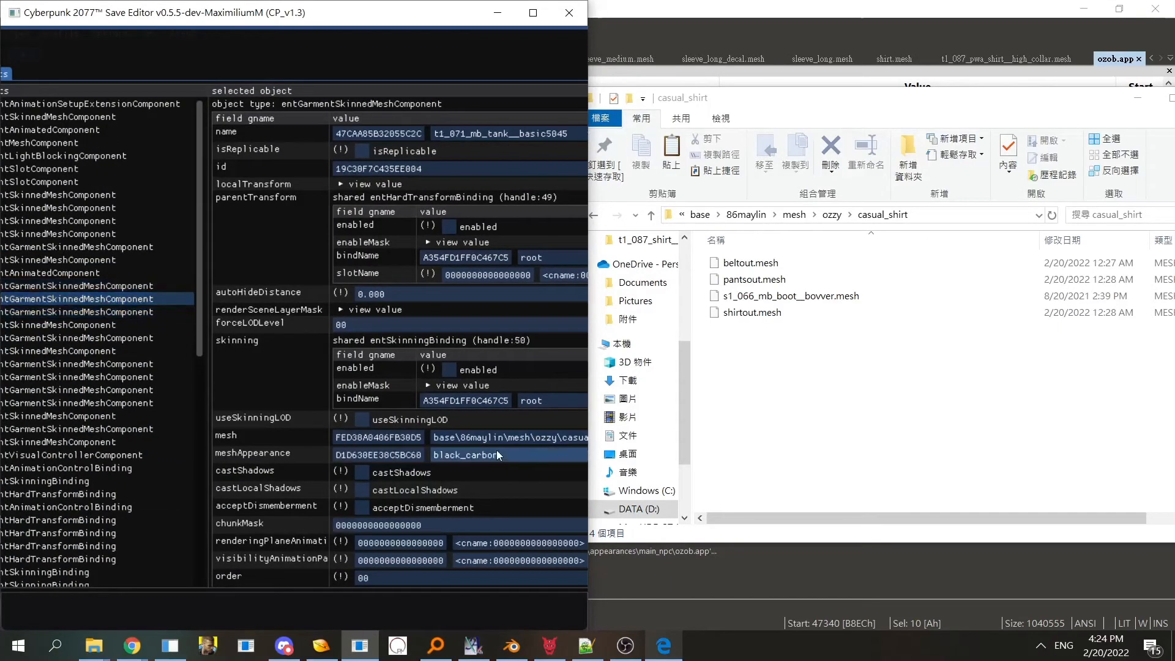
drag(315, 374, 284, 390)
click(431, 457)
text(pant)
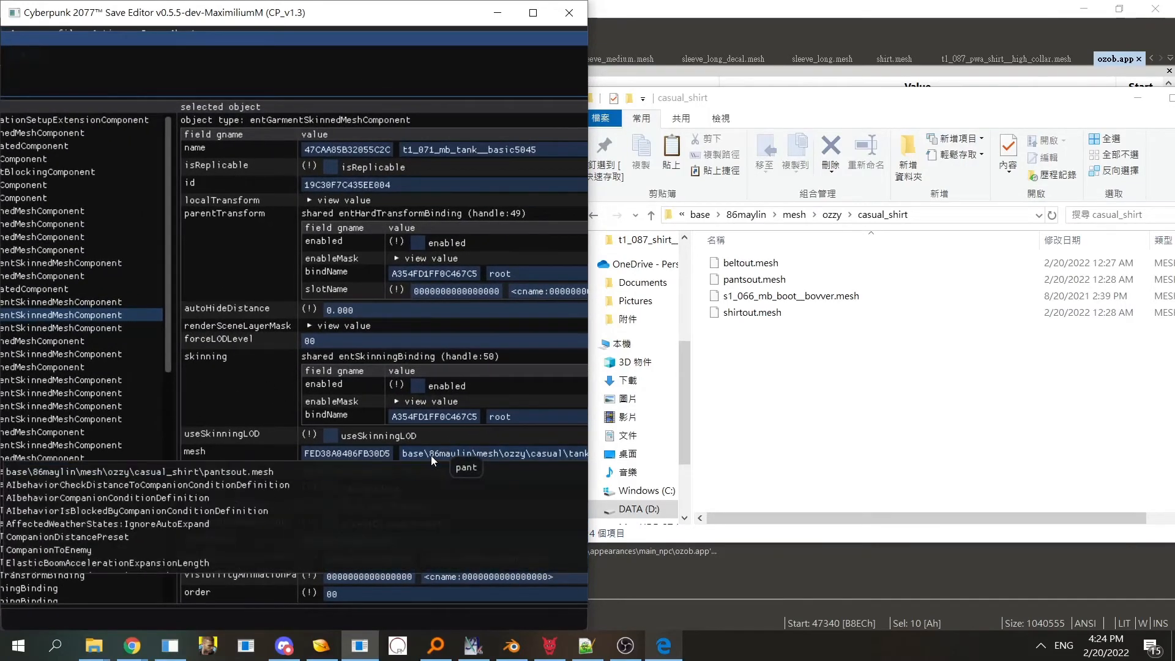
text(sout)
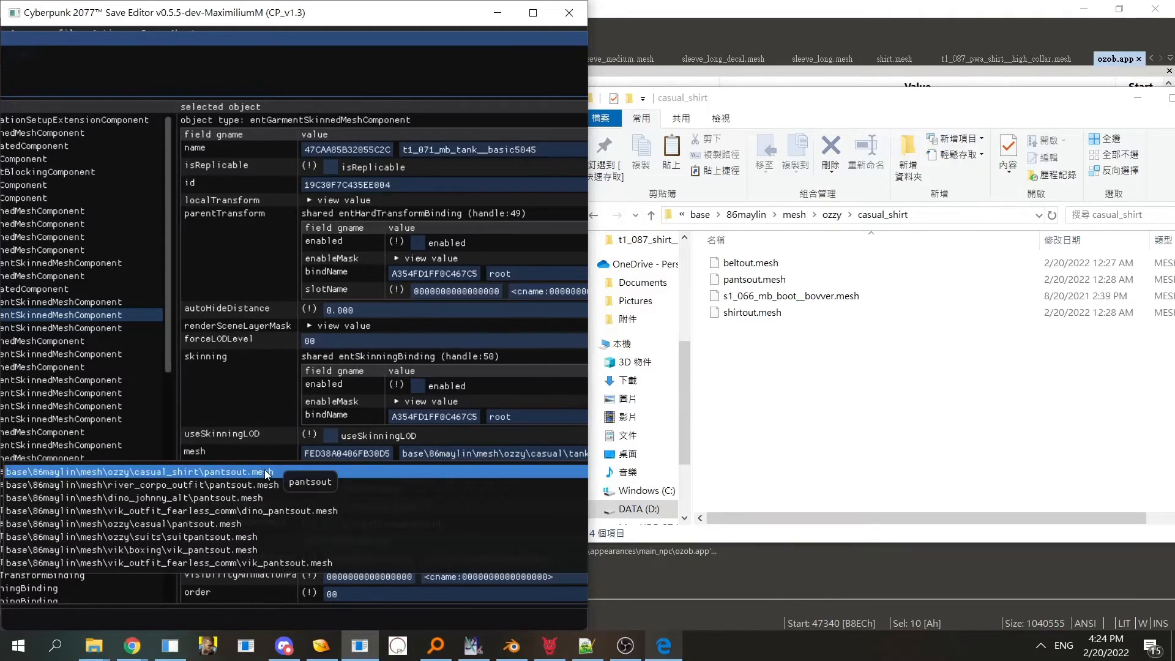
click(264, 471)
click(427, 471)
text(defaul)
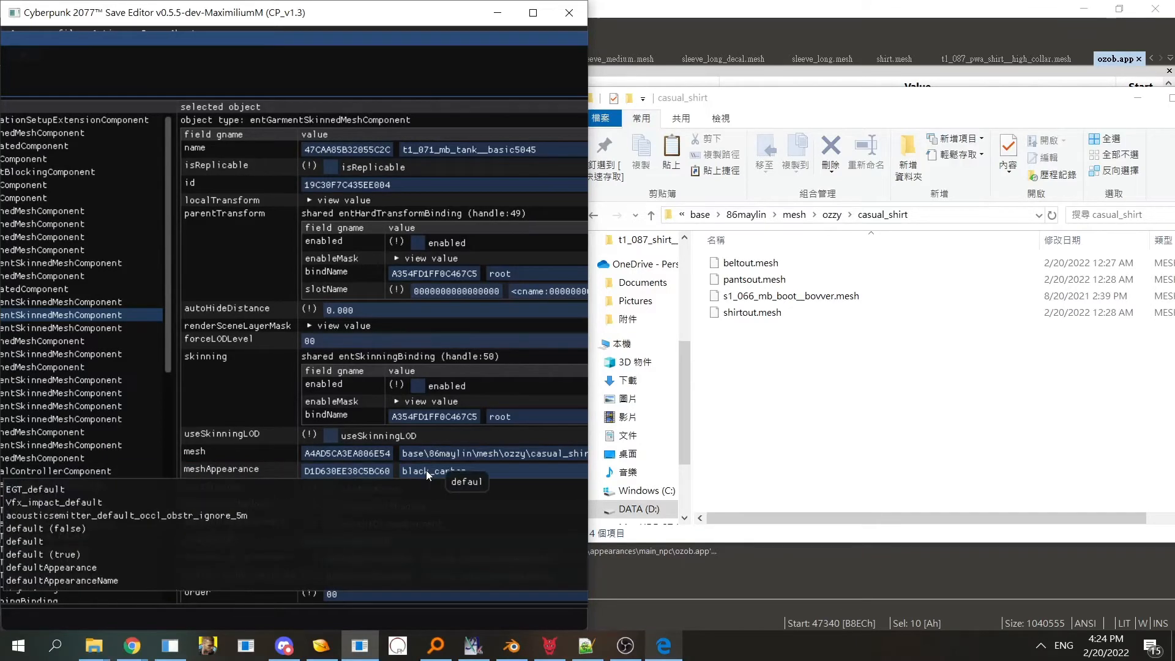
text(t)
click(71, 542)
- Point the t1_071_mb_tank__basic_dec_samurai component's mesh to a mesh from the casual_shirt folder
click(92, 327)
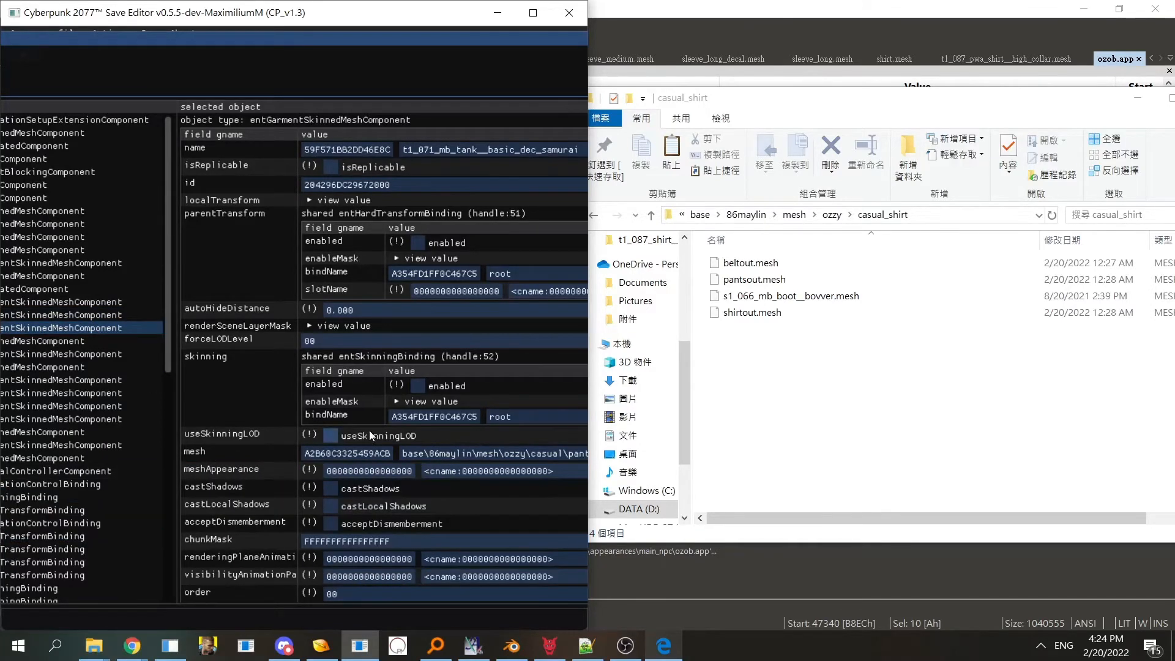
click(407, 452)
click(428, 453)
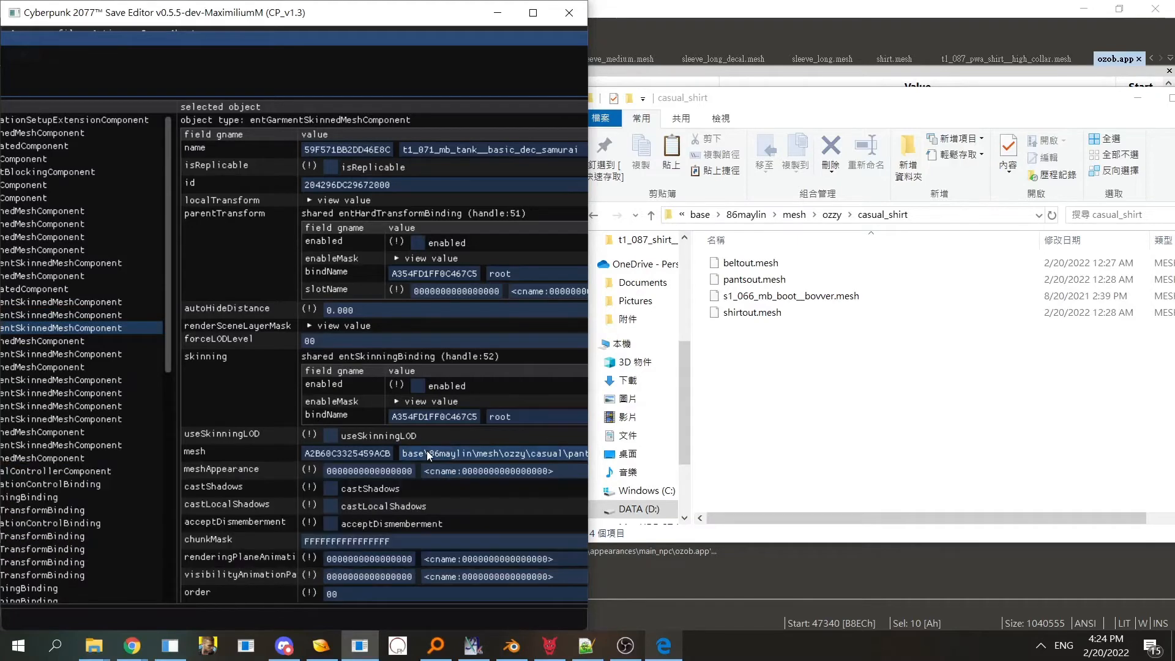
click(65, 315)
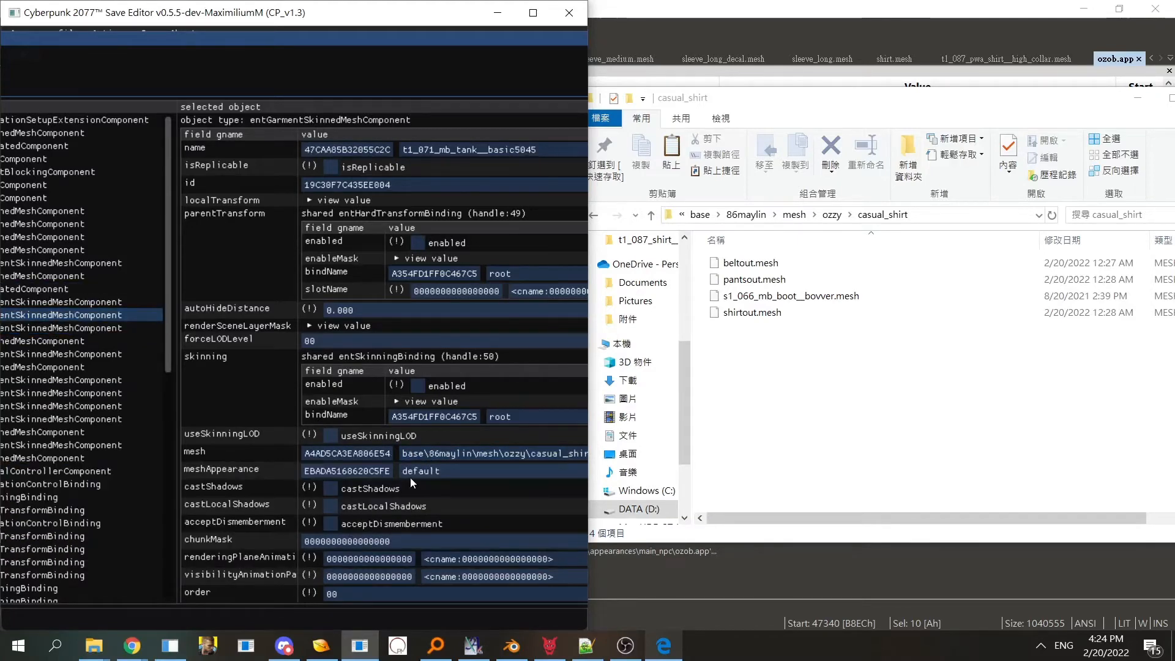
click(120, 325)
click(457, 450)
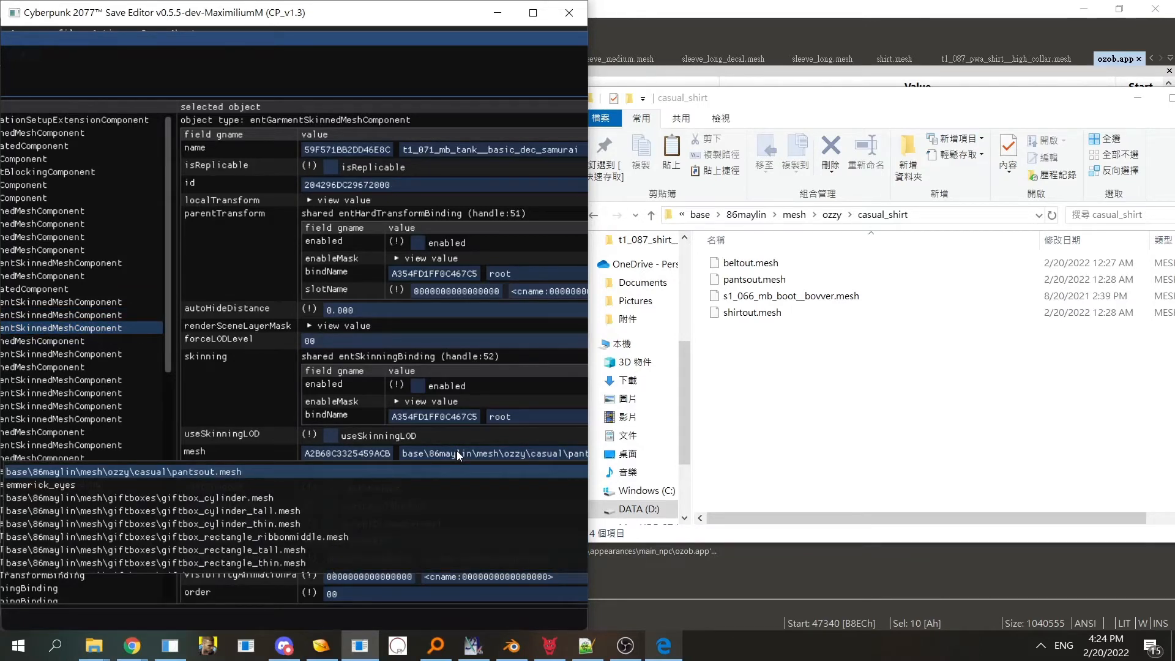
click(256, 473)
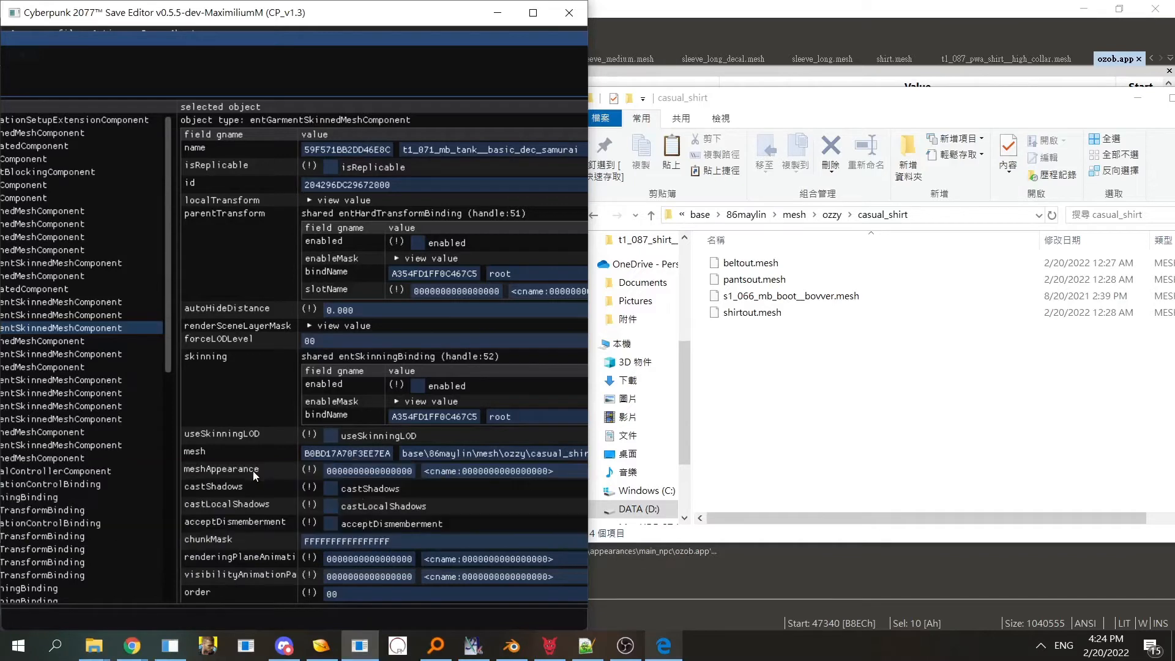
- Compare the mesh path of the g1_001_mb_bracer__ozob8345 component with that of the basic5045 tank component
click(83, 342)
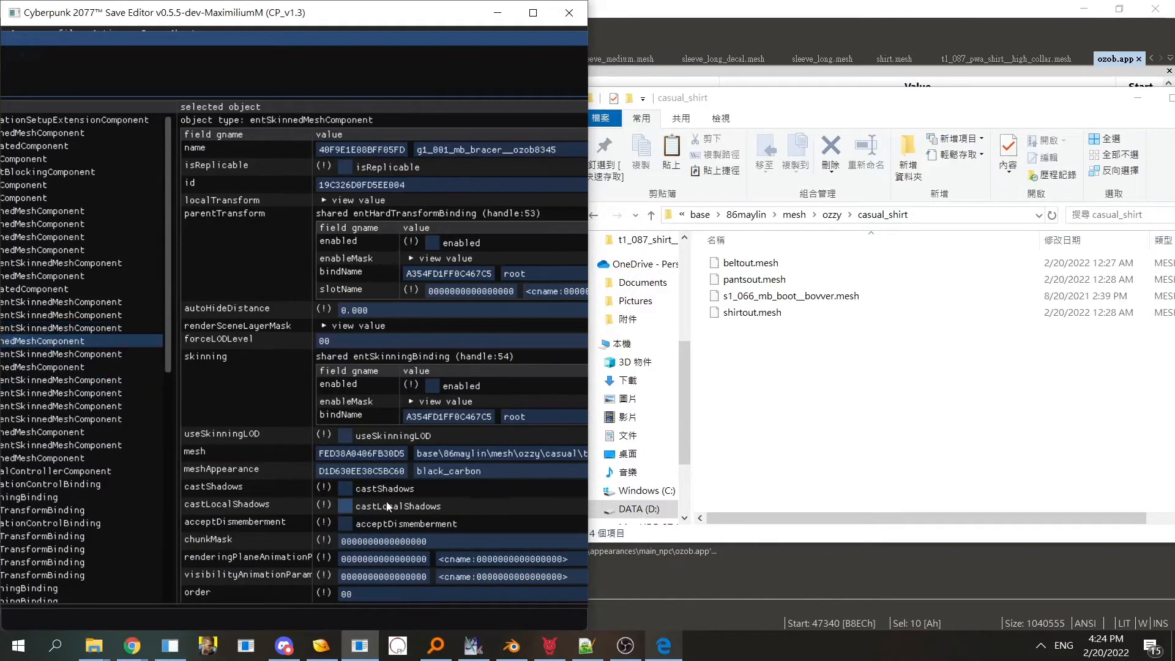
click(435, 451)
mouse_move(279, 415)
mouse_down()
mouse_move(226, 413)
mouse_move(279, 421)
mouse_move(278, 431)
mouse_up()
click(468, 473)
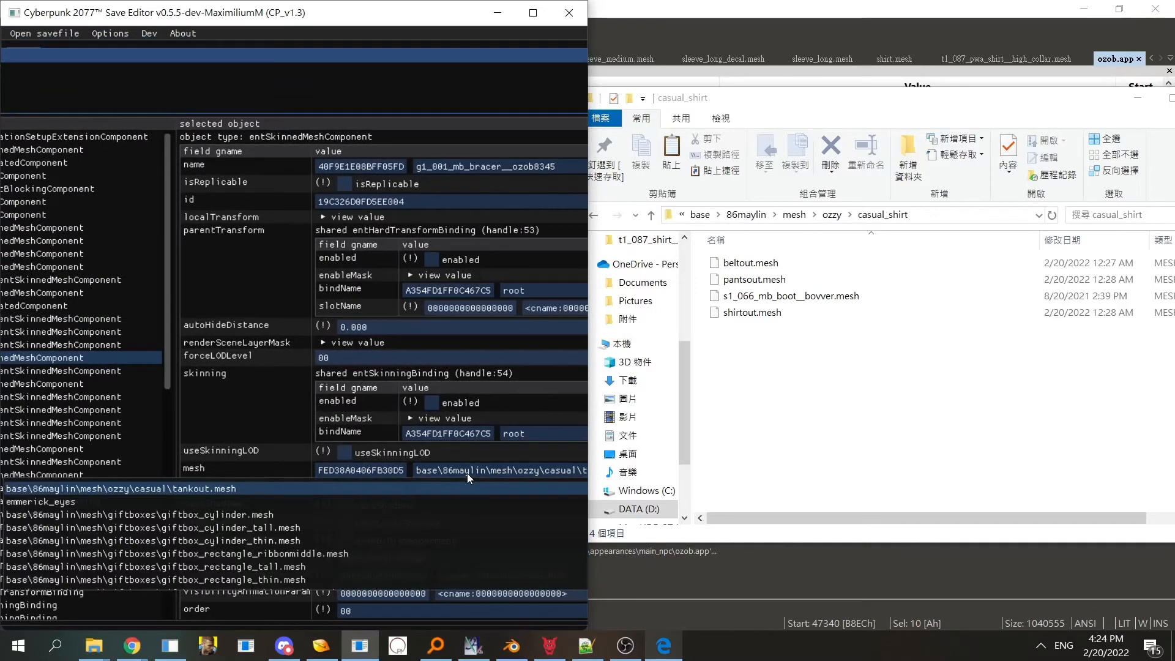
click(193, 350)
click(106, 334)
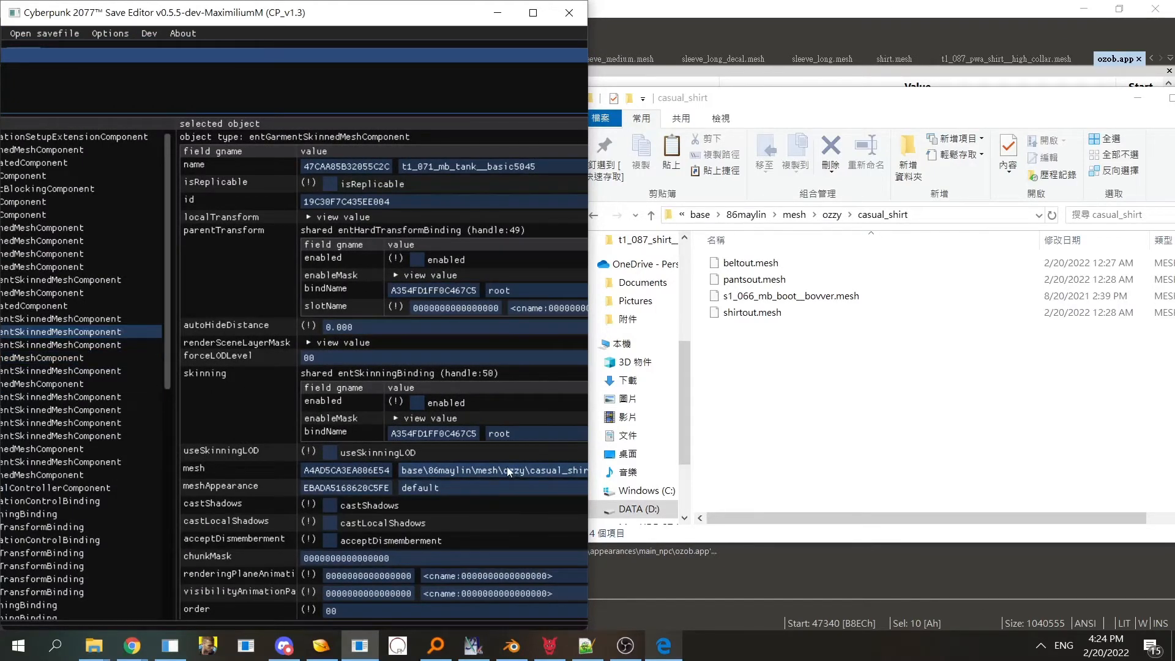
drag(212, 415, 190, 424)
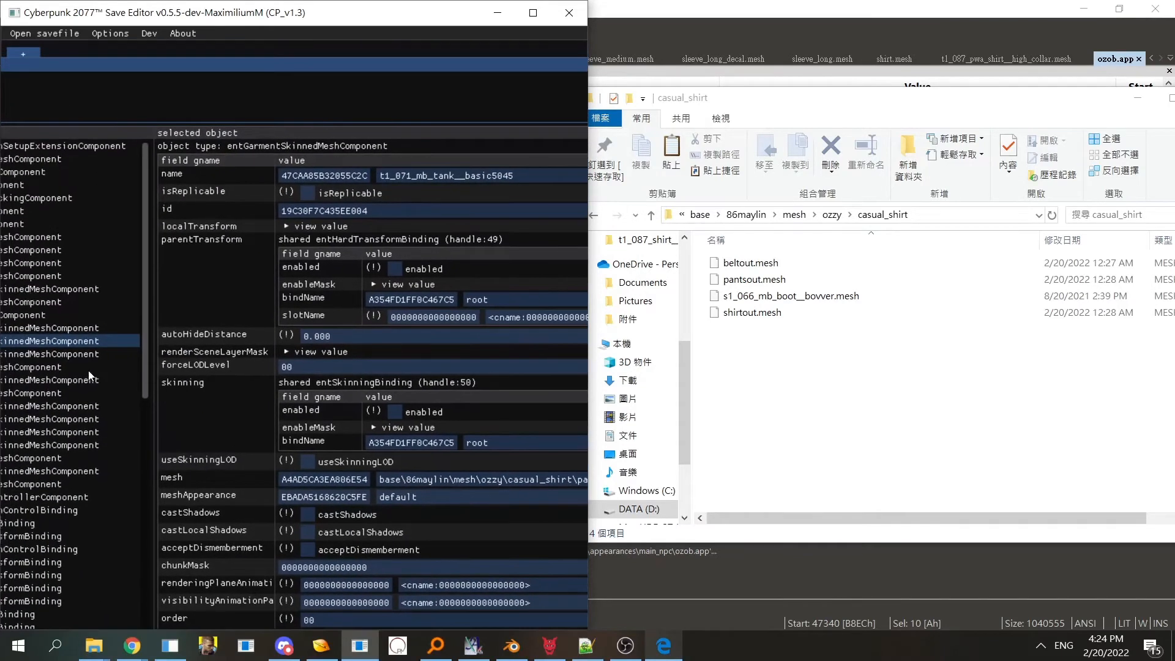
click(69, 351)
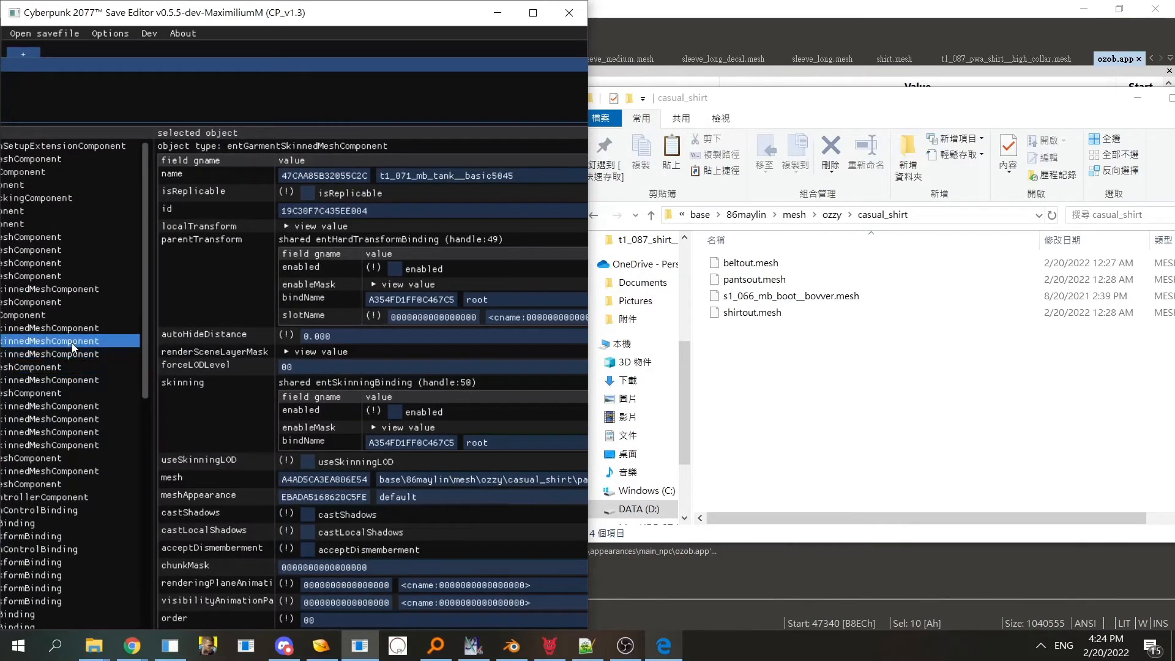
- Set the g1_001_mb_bracer__ozob8345 component's mesh to base\86maylin\mesh\ozzy\casual_shirt\pantsout.mesh
click(70, 365)
drag(246, 460, 215, 458)
click(435, 476)
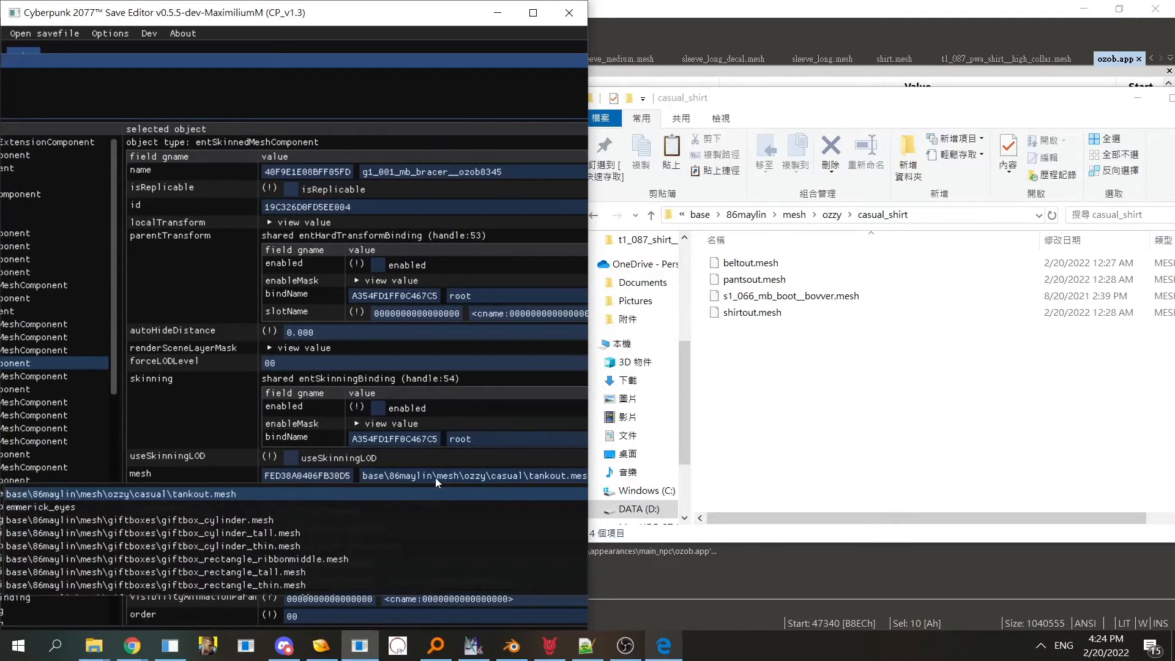
text(pantsout)
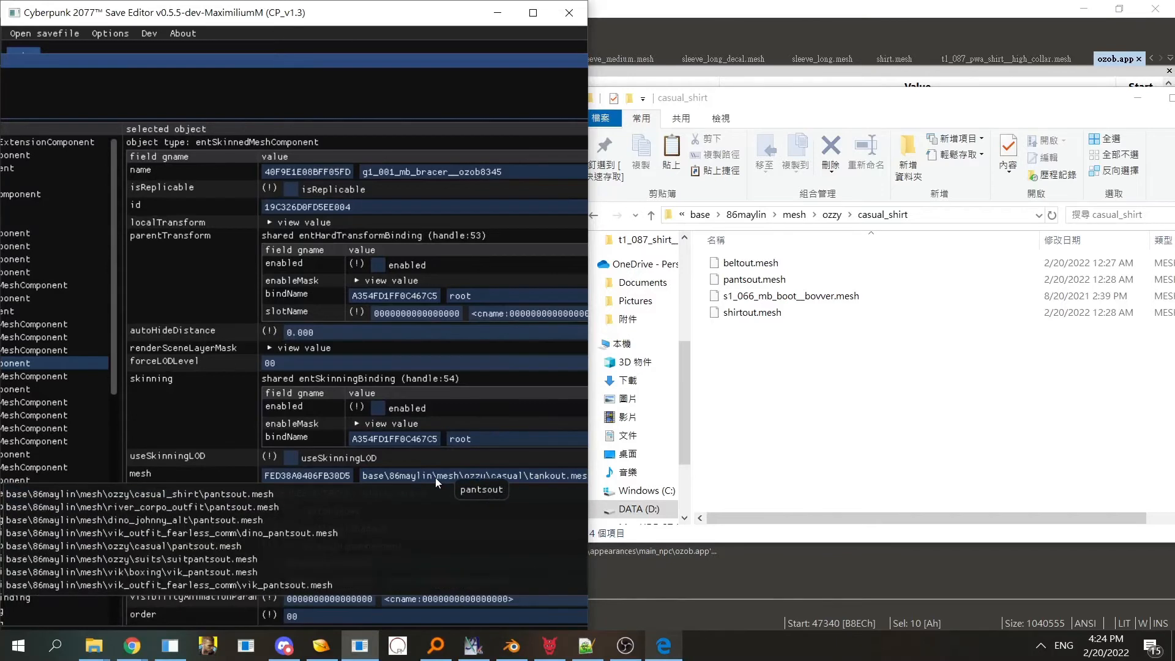
text(.mesh)
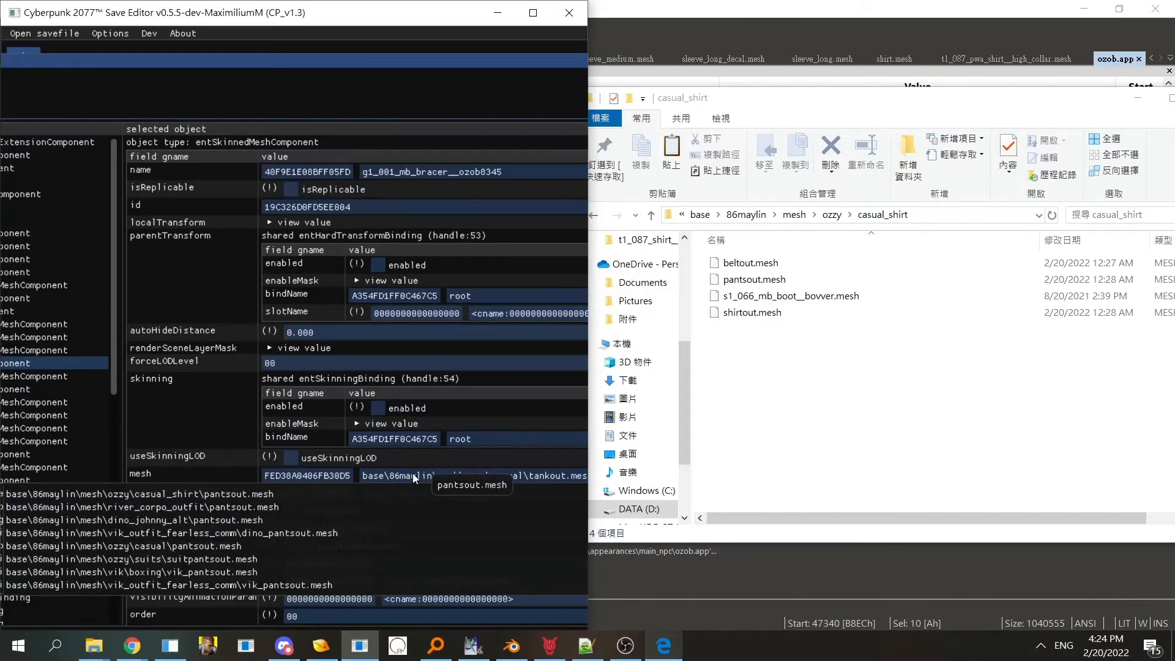
click(240, 492)
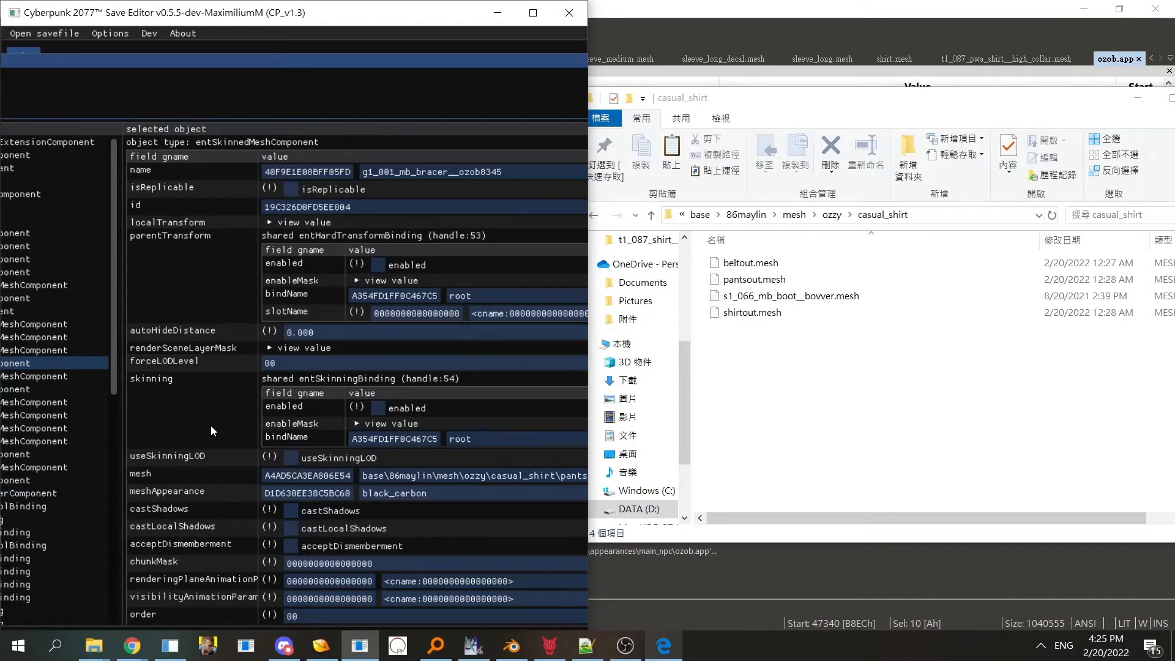
- Set the ozob bracer component's meshAppearance to default
drag(194, 430, 276, 399)
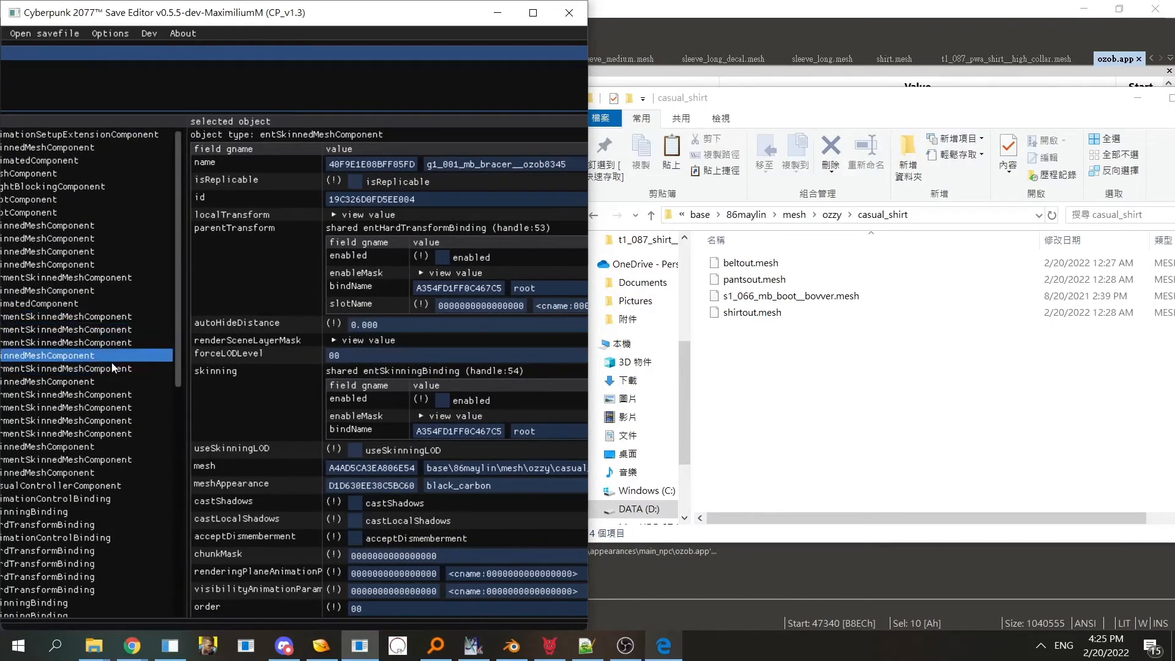
drag(214, 407, 215, 398)
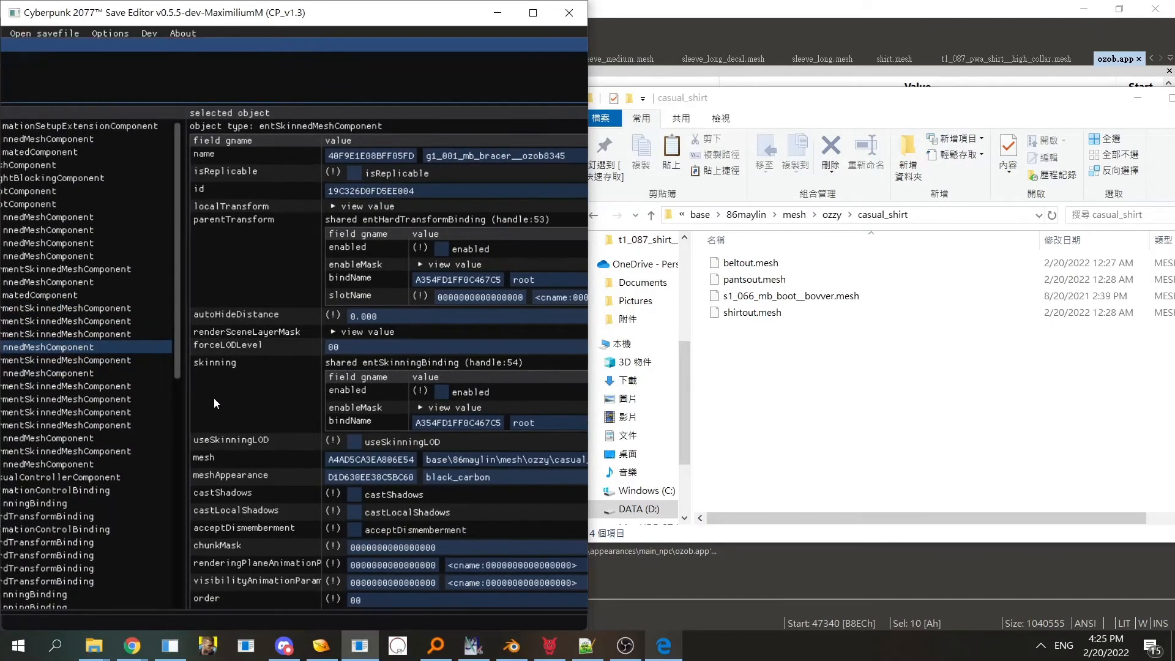
drag(238, 482, 137, 480)
click(350, 479)
text(default)
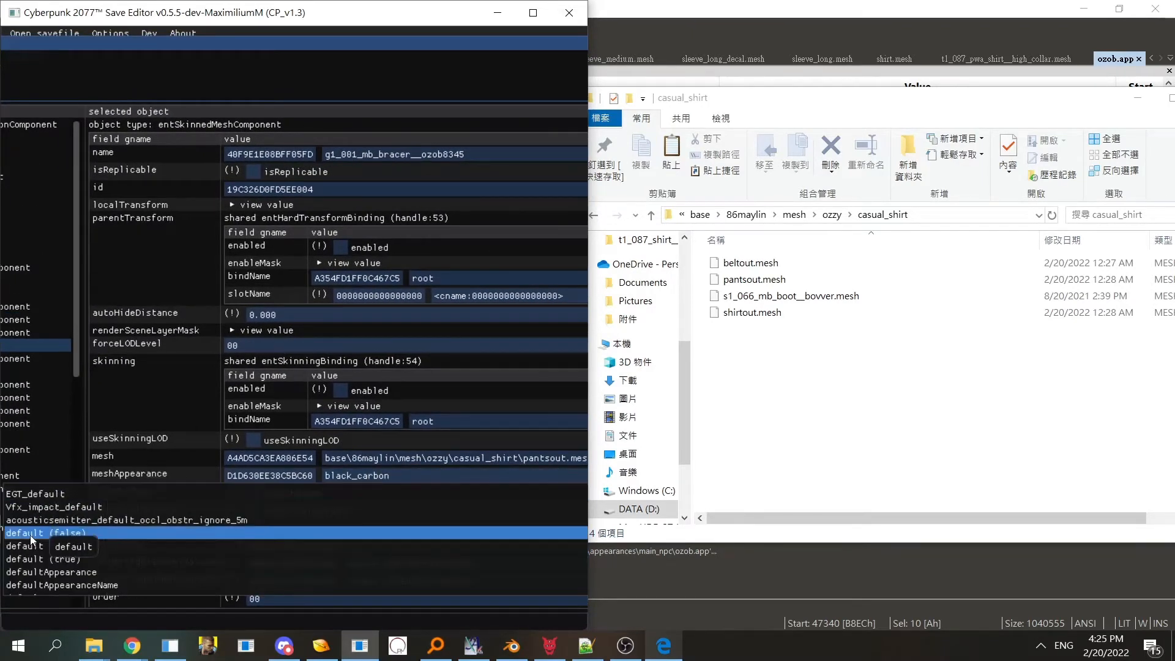
click(31, 535)
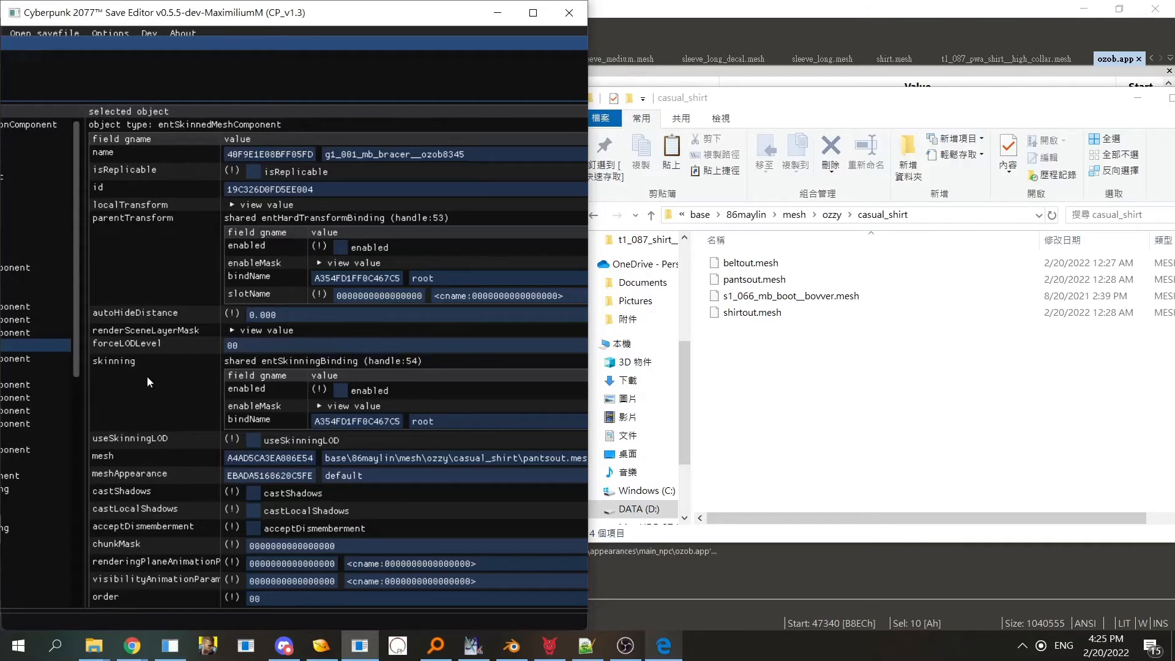
- Set the l1_077_mb_pants__trauma7254 component's mesh to base\86maylin\mesh\ozzy\casual_shirt\s1_066_mb_boot__bovver.mesh
drag(150, 362, 202, 358)
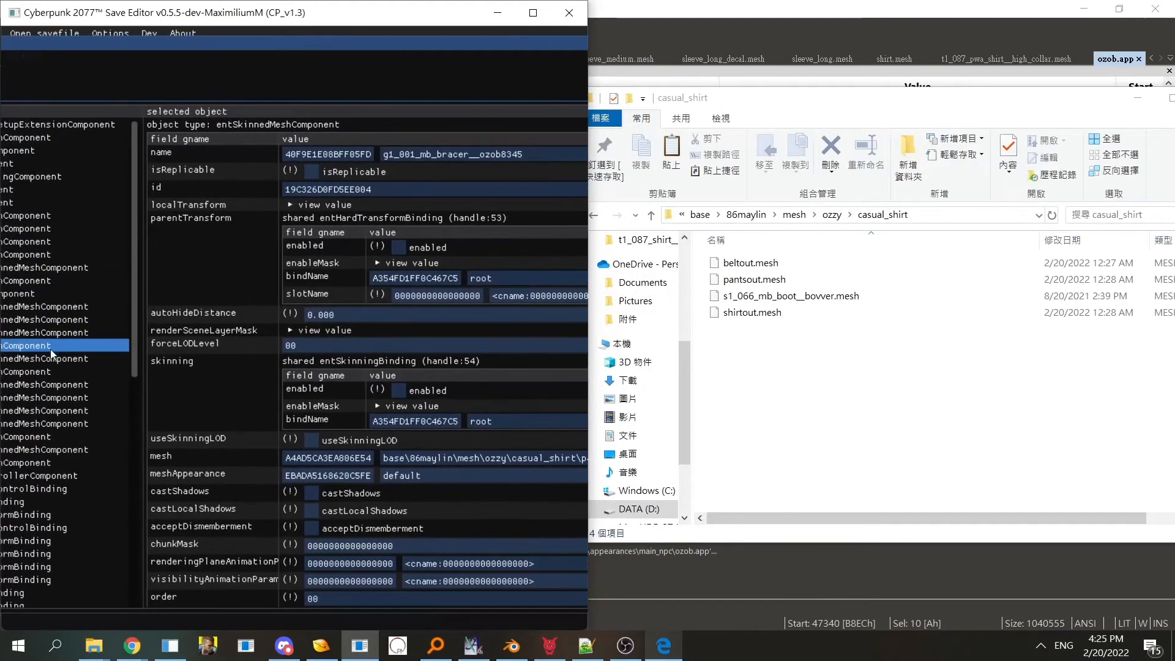
click(52, 358)
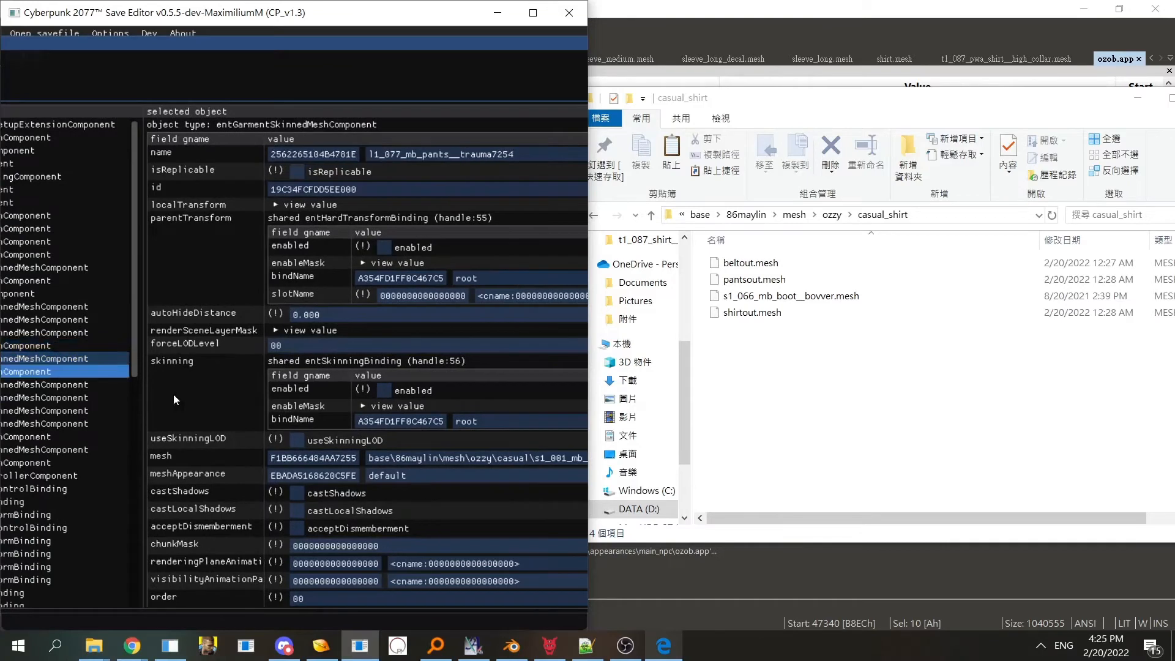
click(451, 460)
text(boot__bovv)
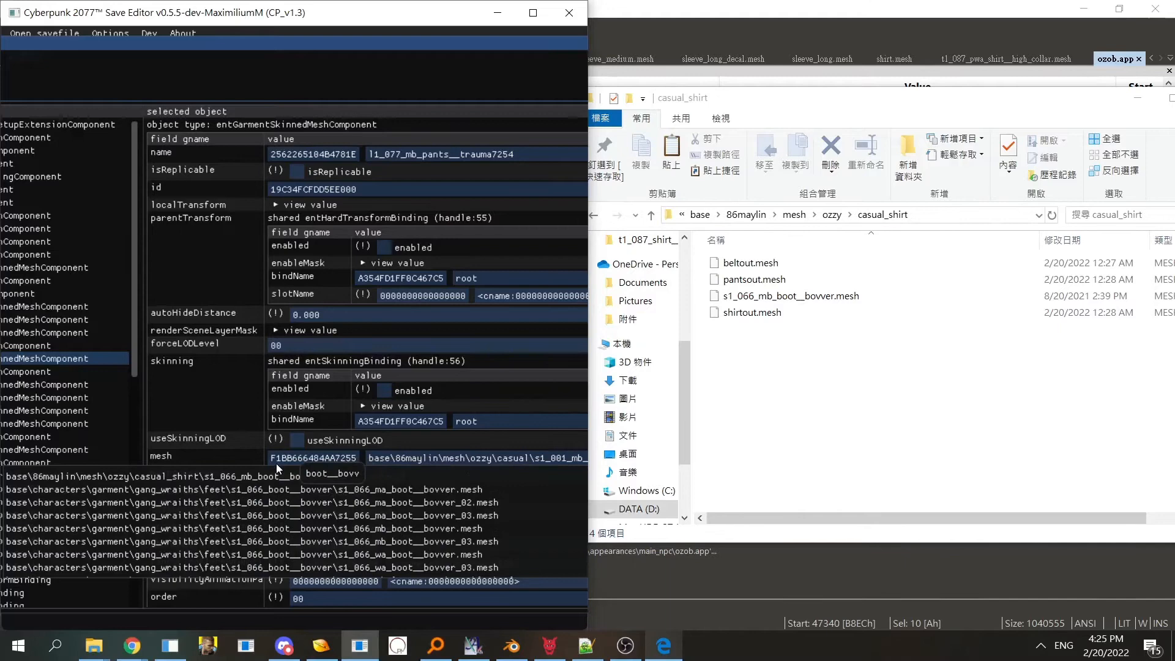
click(294, 477)
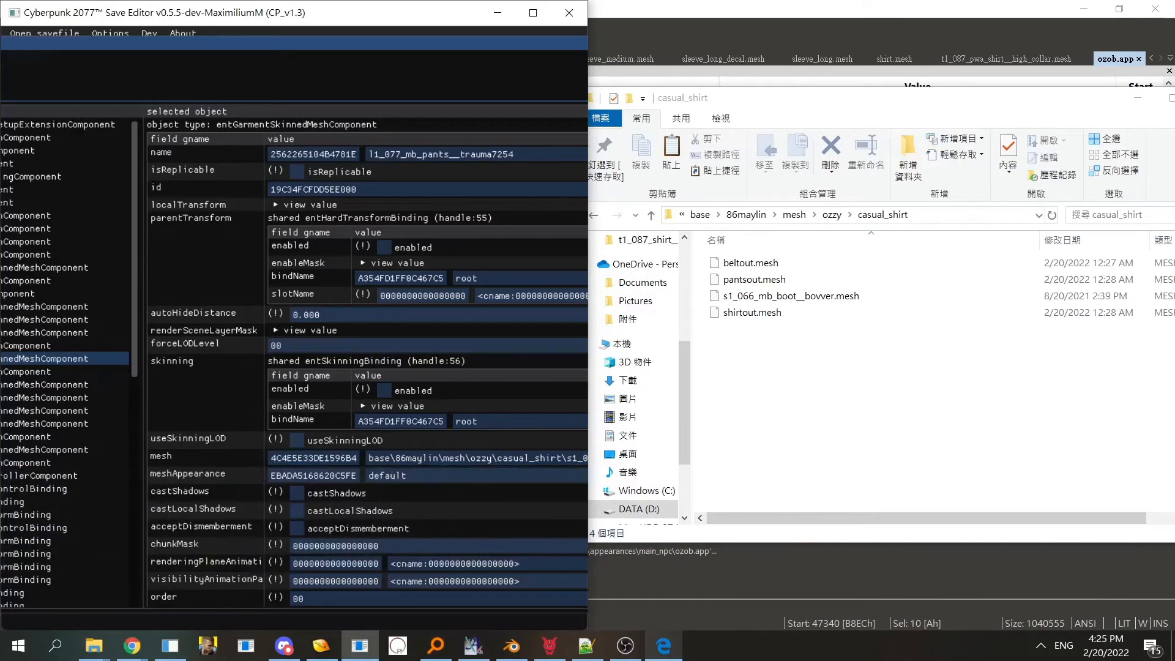
- Review the mesh and meshAppearance fields of the skinned and garment mesh components in the buffer
drag(314, 442, 266, 448)
click(199, 374)
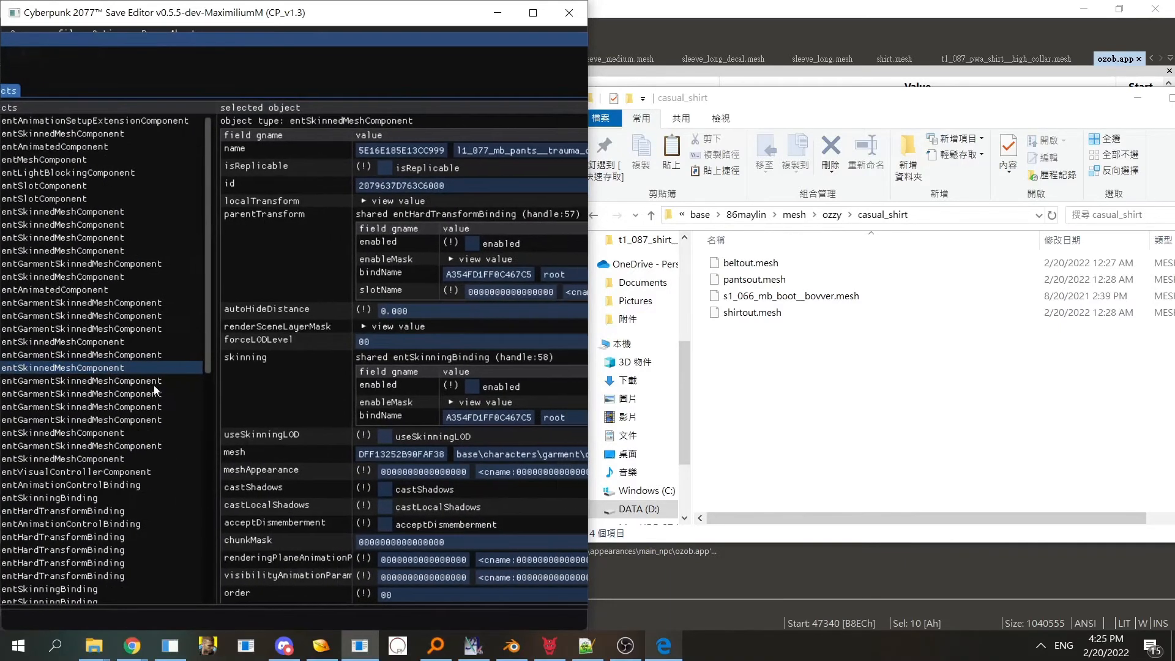
click(123, 358)
click(121, 344)
click(123, 355)
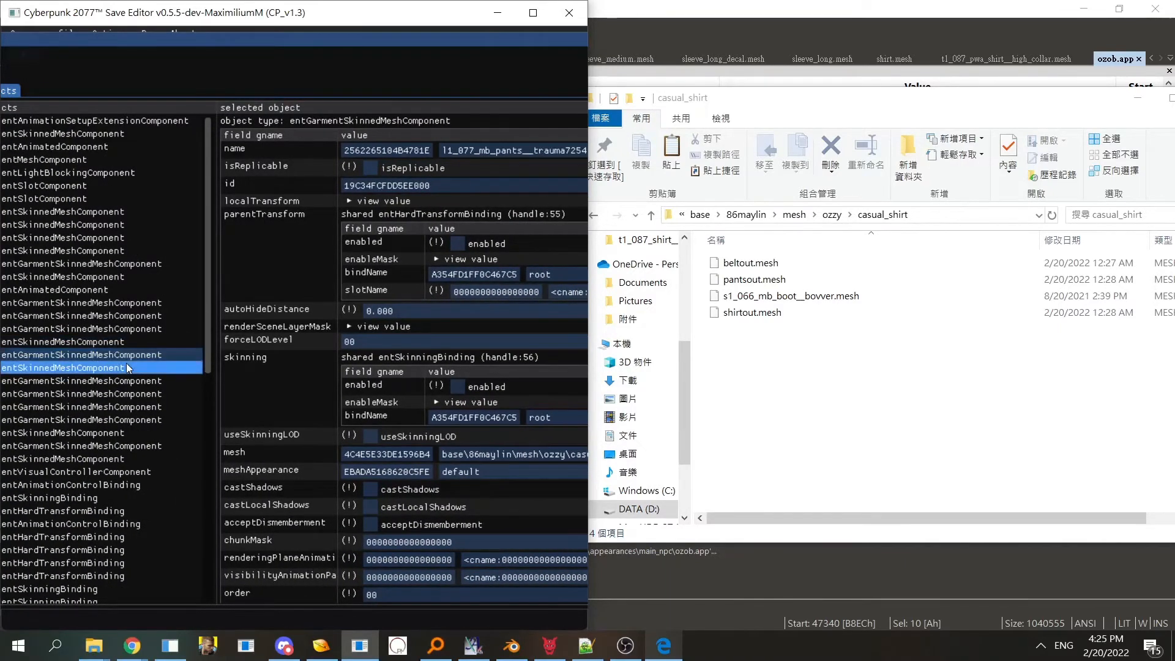
click(127, 368)
click(130, 380)
click(132, 394)
click(134, 407)
click(132, 420)
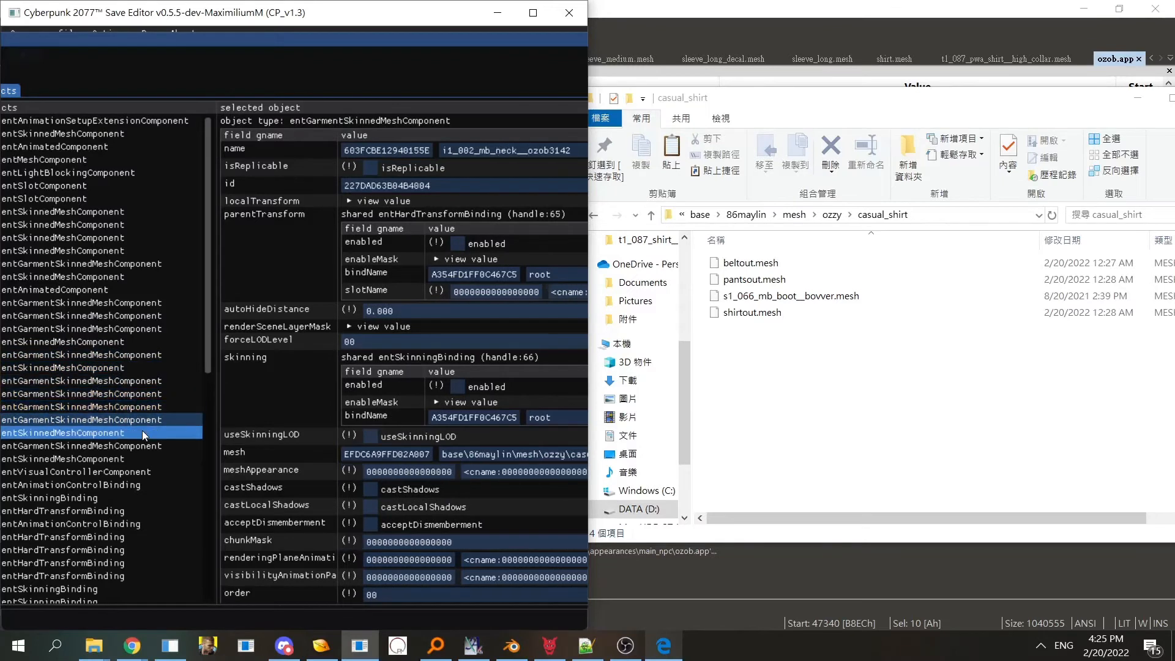
click(131, 433)
click(121, 369)
click(120, 356)
click(121, 342)
click(122, 328)
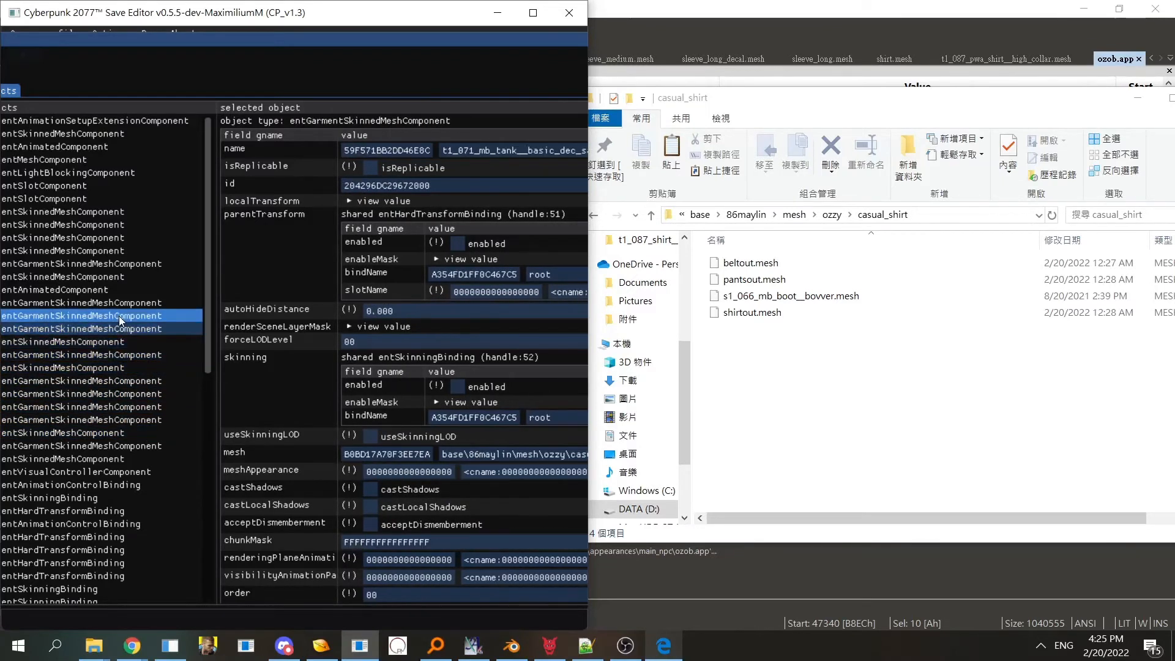
click(122, 316)
click(123, 303)
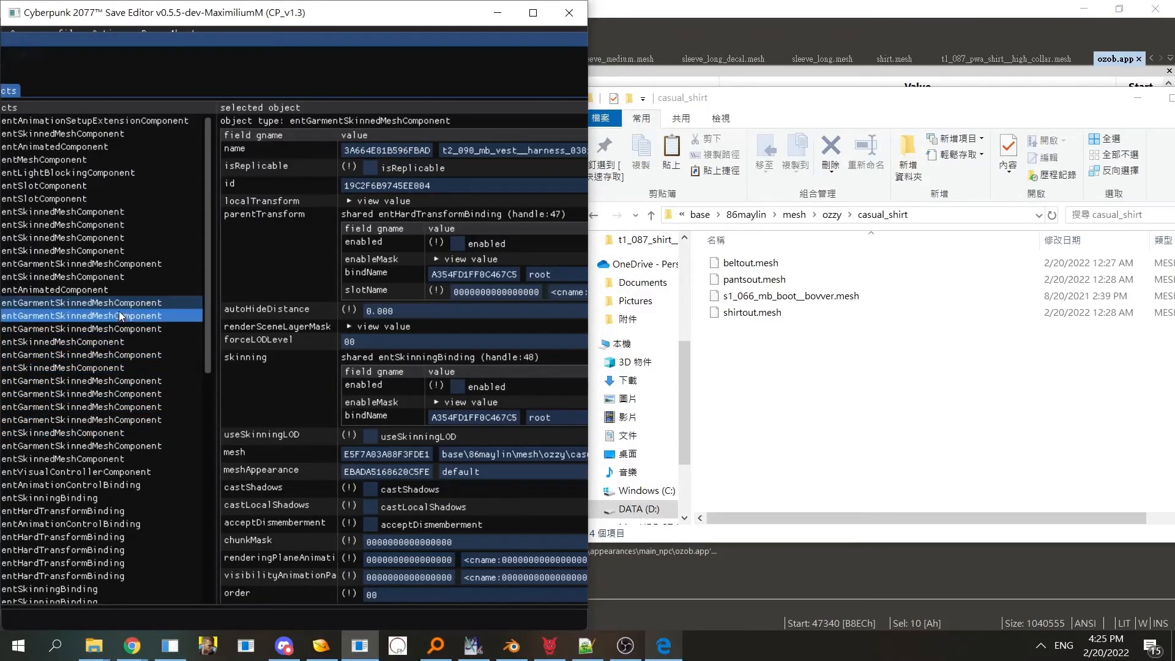
click(114, 289)
click(114, 280)
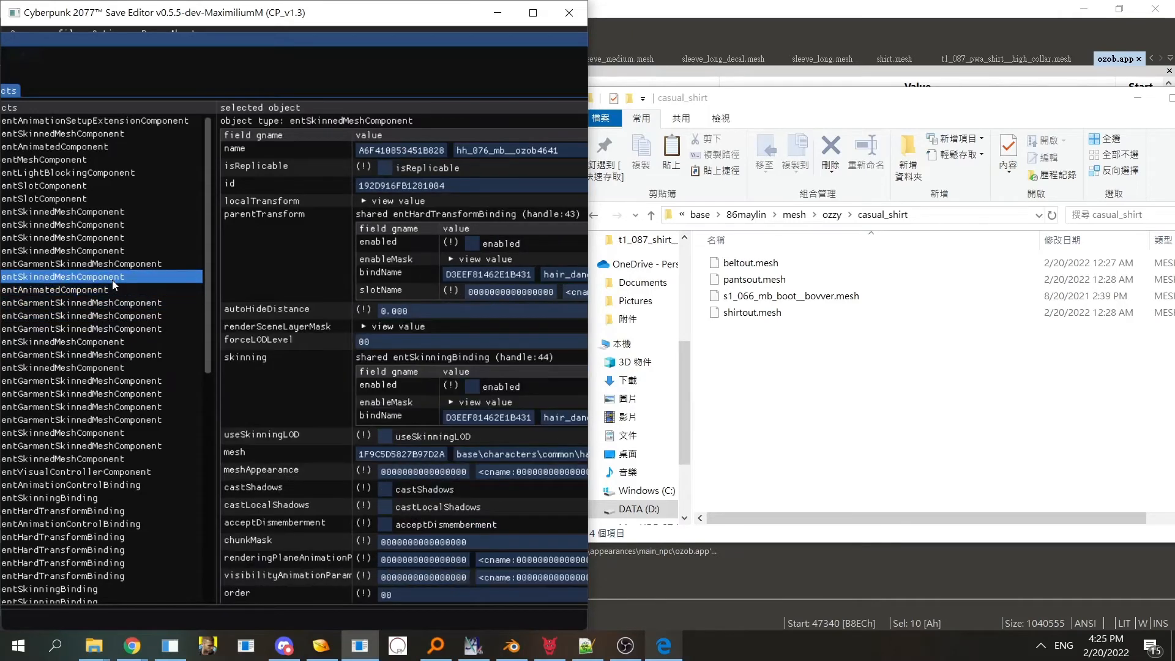
drag(296, 345, 343, 364)
click(104, 290)
- Save the edited app buffer and close the save editor
drag(12, 148, 77, 160)
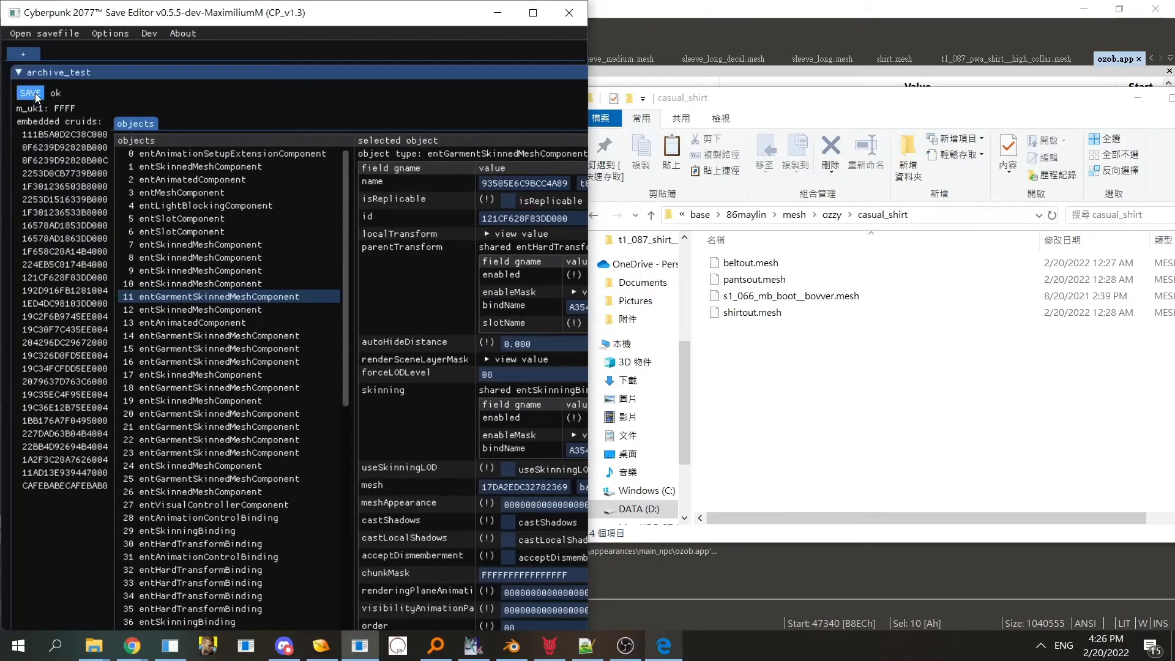
drag(37, 72, 26, 31)
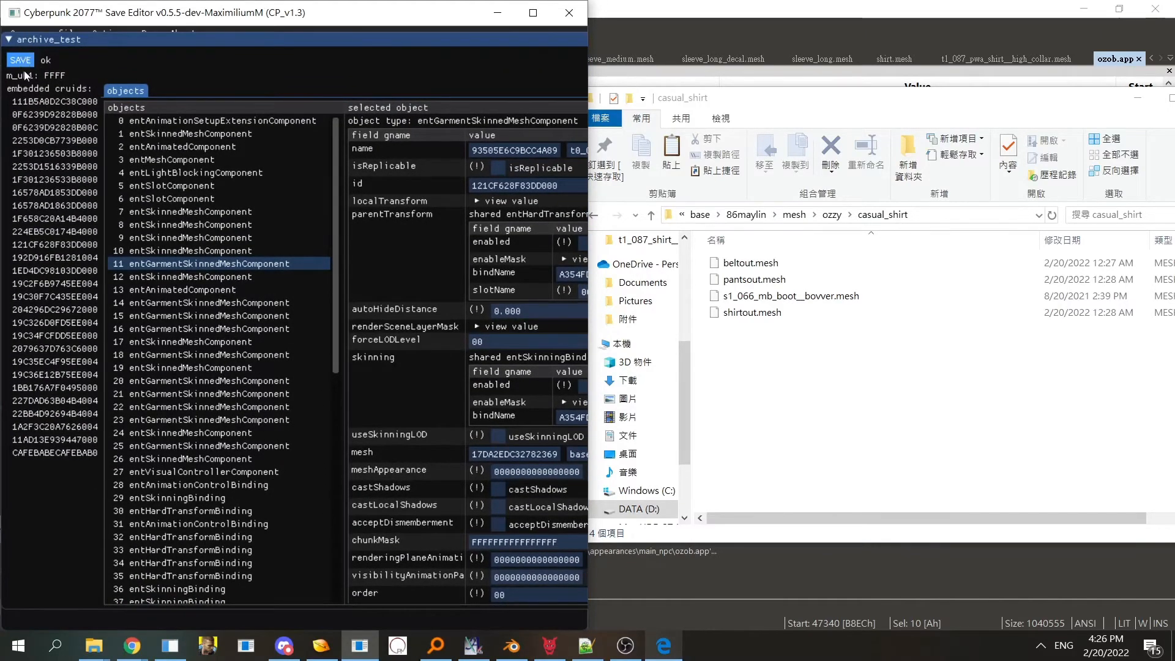
click(569, 12)
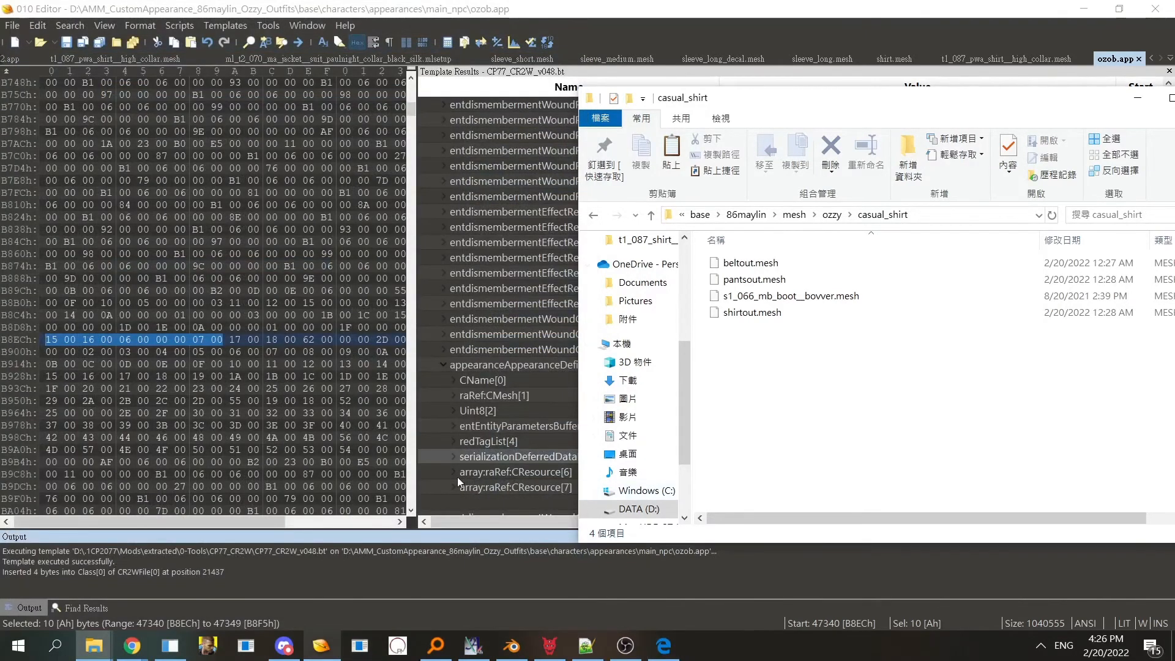
- Browse to the base\characters\appearances\main_npc folder of the Ozzy outfits mod in File Explorer
click(700, 214)
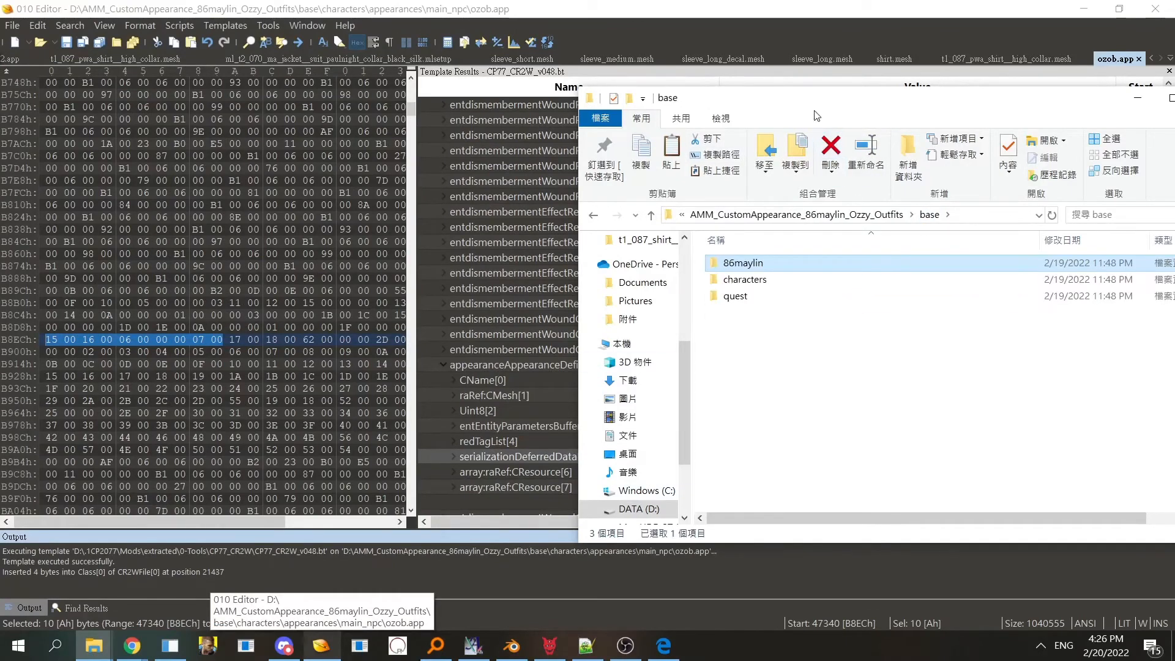
drag(817, 115, 514, 141)
double_click(441, 287)
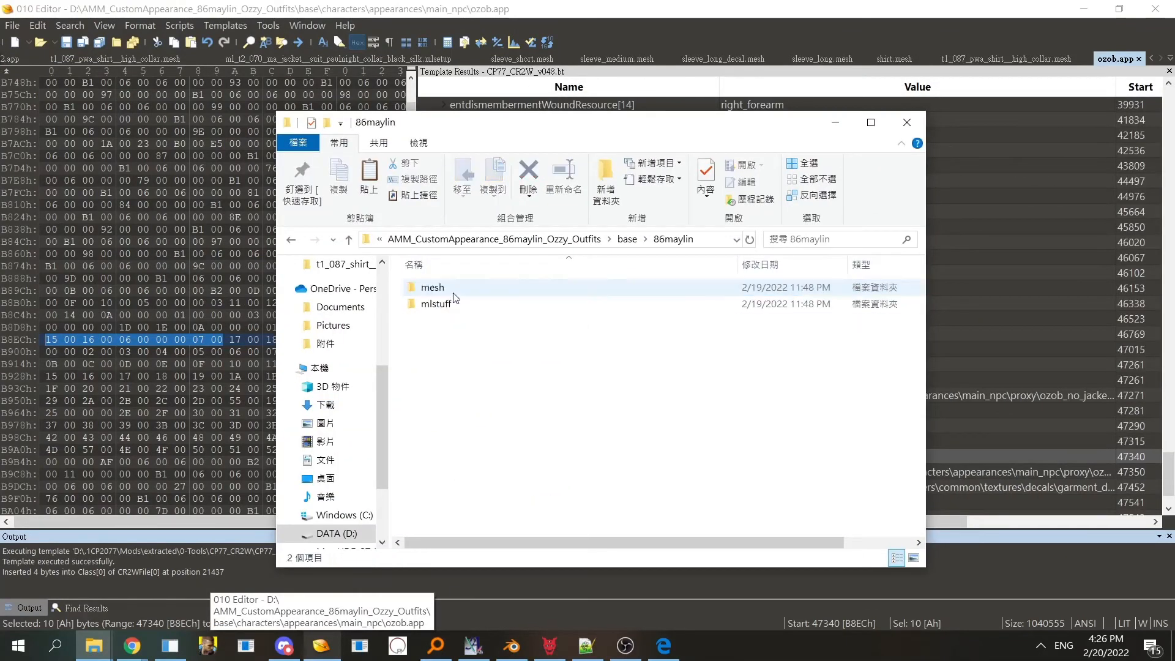
click(291, 240)
double_click(450, 304)
double_click(453, 287)
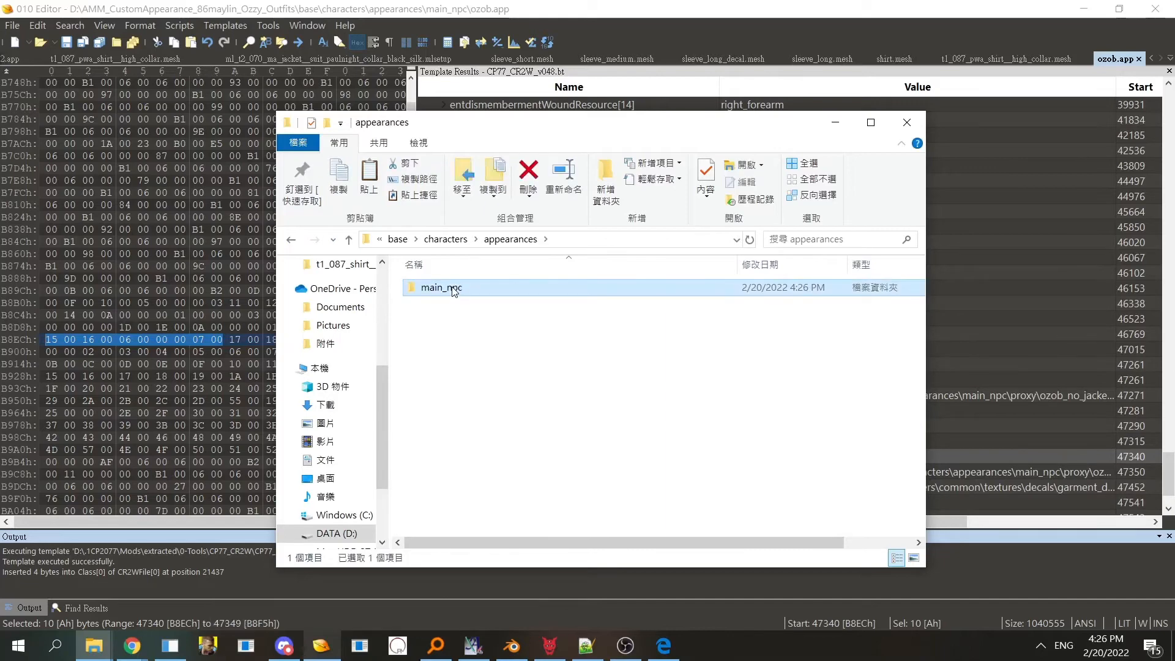
double_click(451, 289)
drag(560, 122, 428, 121)
click(496, 238)
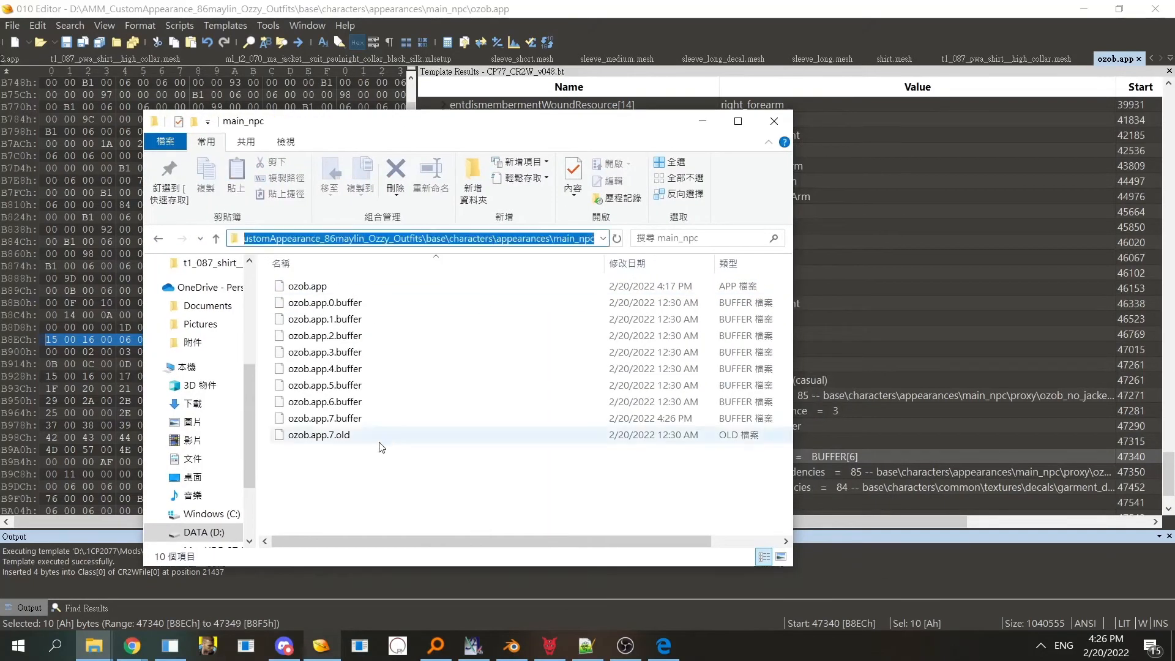
- Compare the file sizes of ozob.app.7.buffer and its backup ozob.app.7.old
click(343, 437)
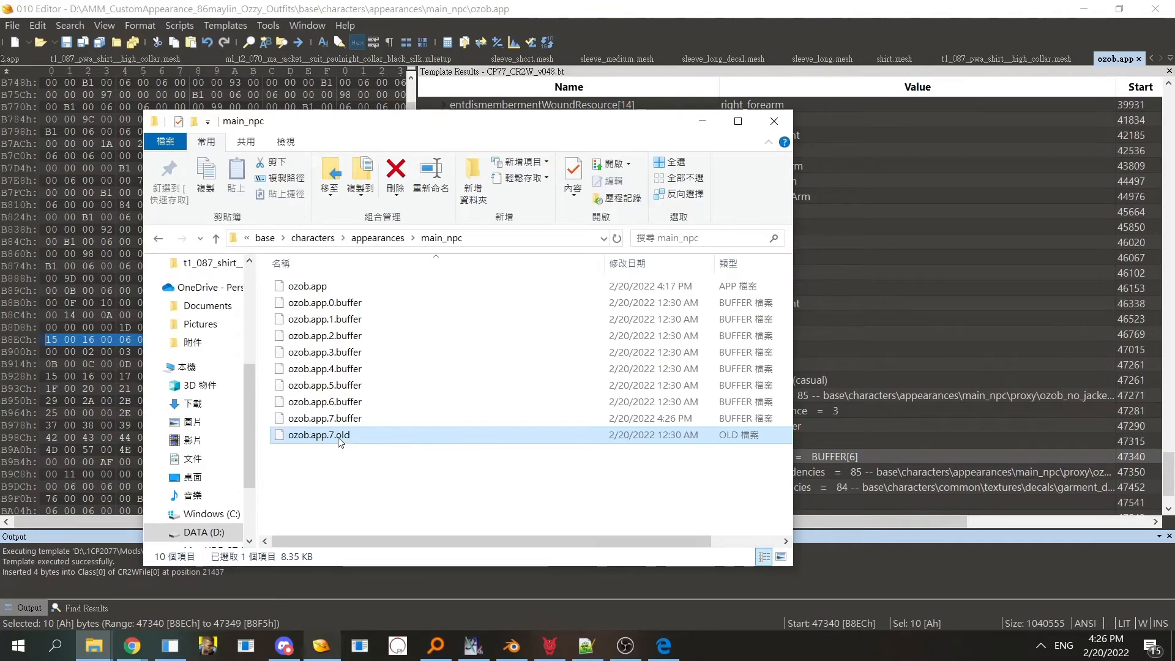
click(363, 655)
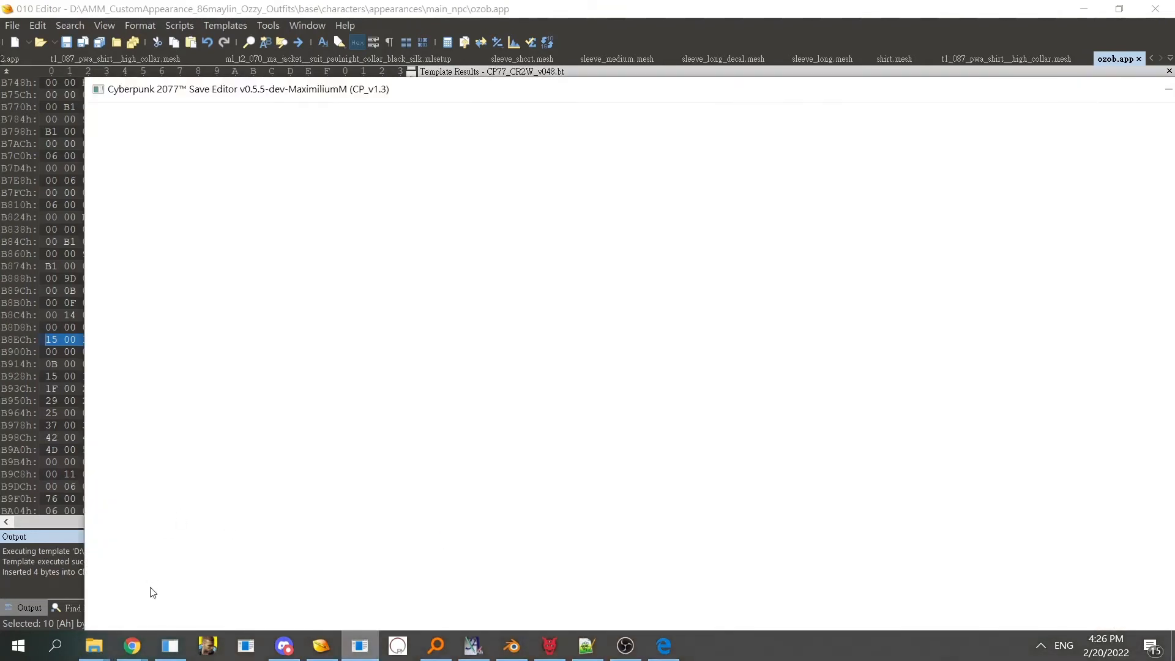
click(103, 649)
click(224, 595)
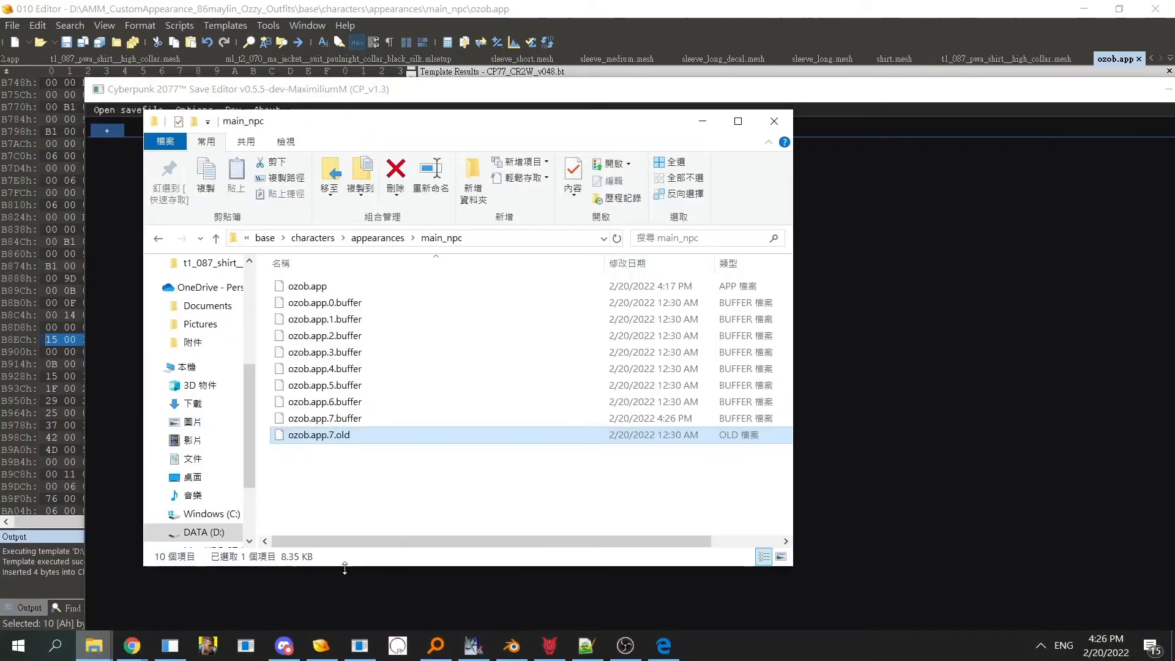
click(341, 422)
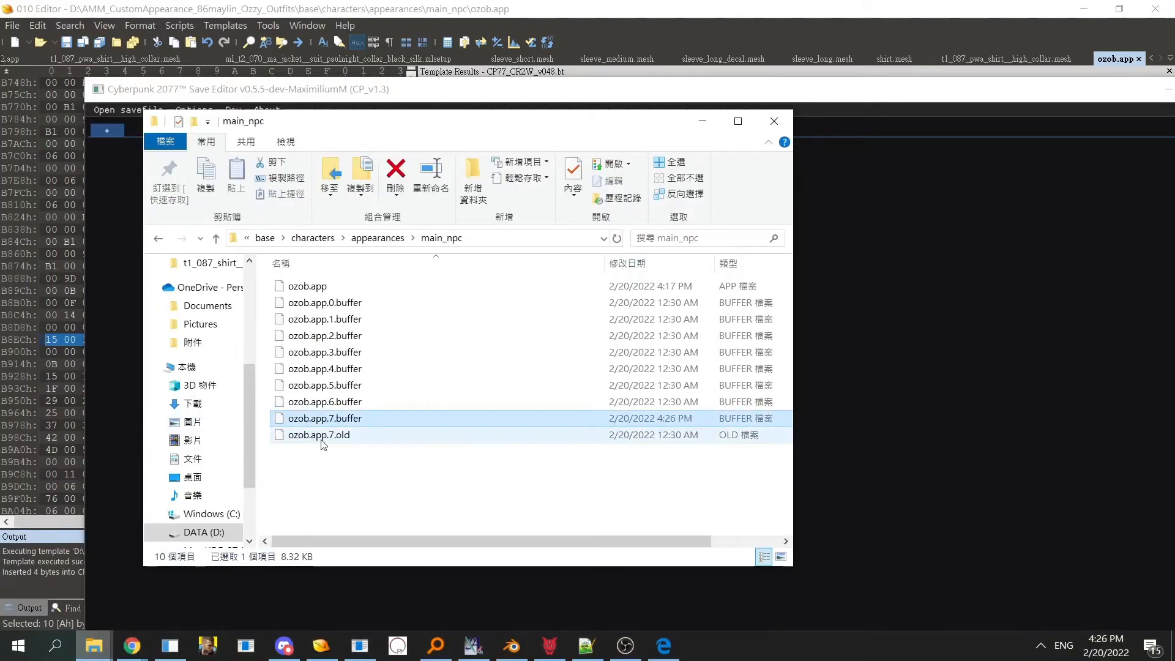
click(325, 436)
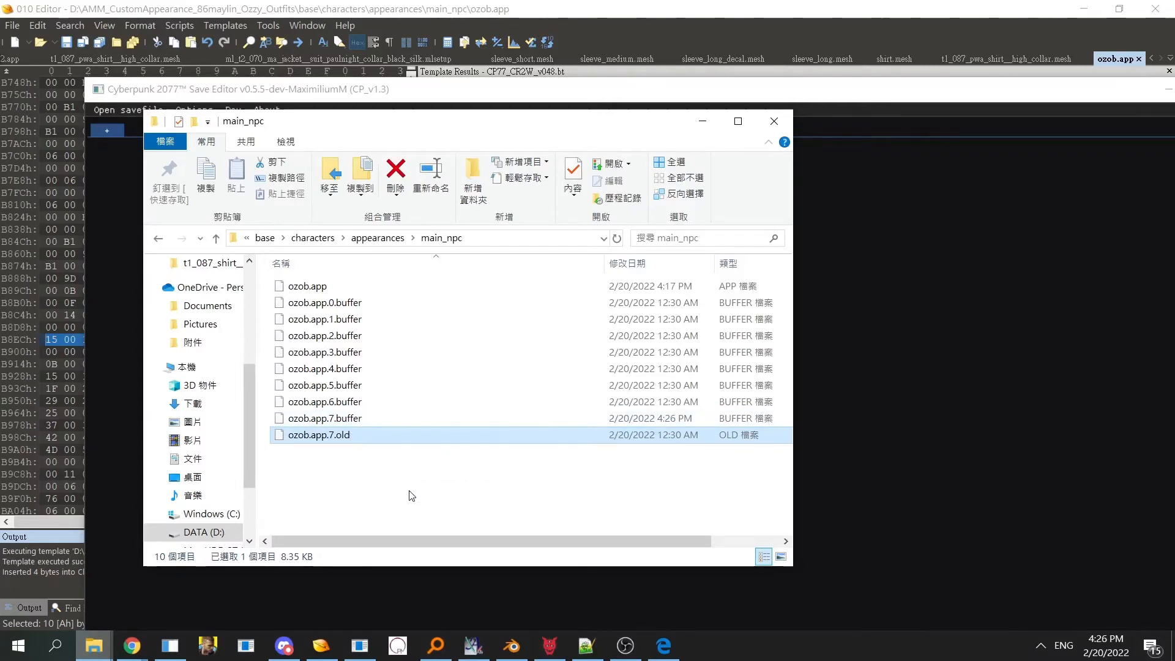
- Close the save editor and rebuild ozob.app with its buffers in CP77Tools by running import -k -p on the main_npc folder path
click(502, 241)
key(ctrl+c)
double_click(905, 95)
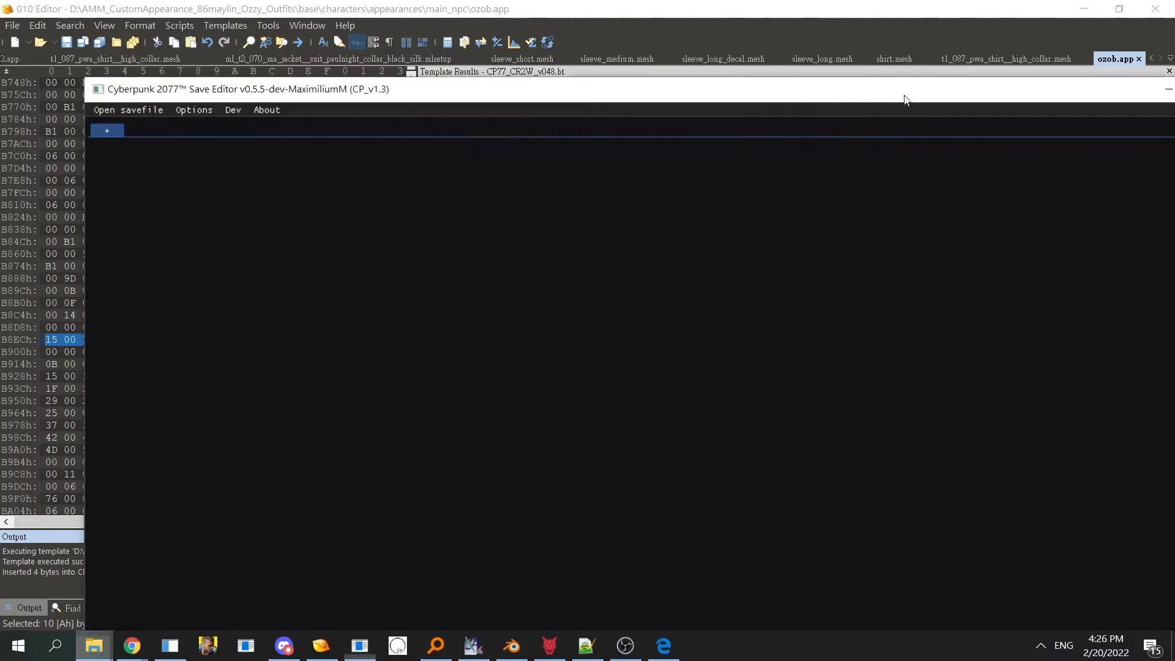
click(1159, 18)
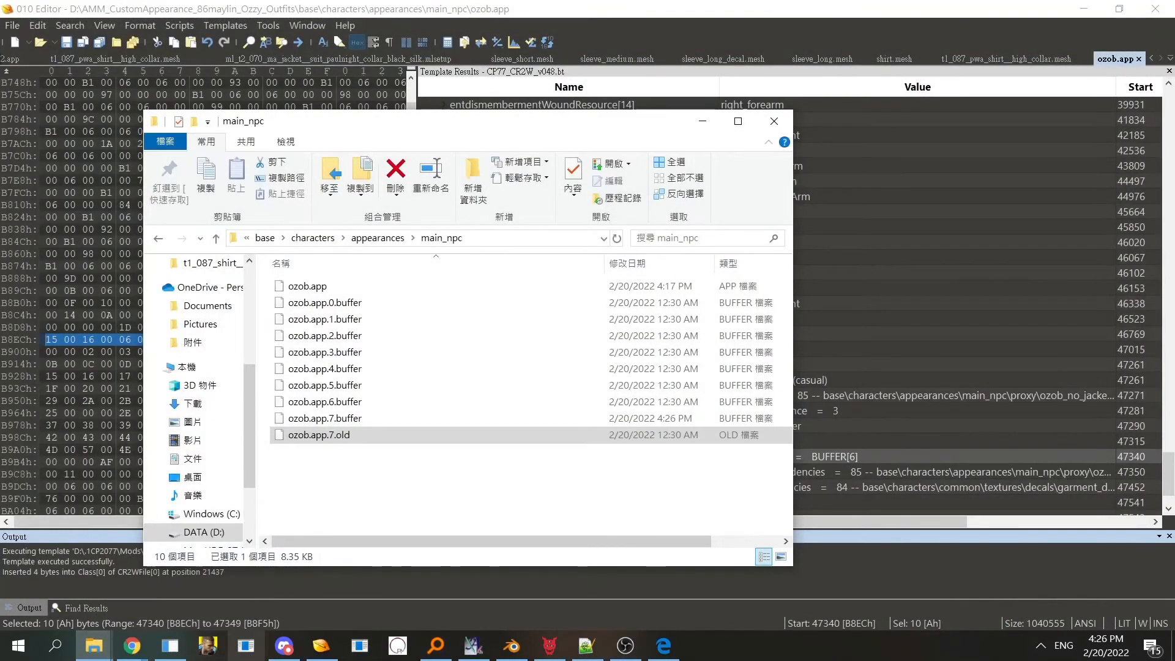
click(170, 646)
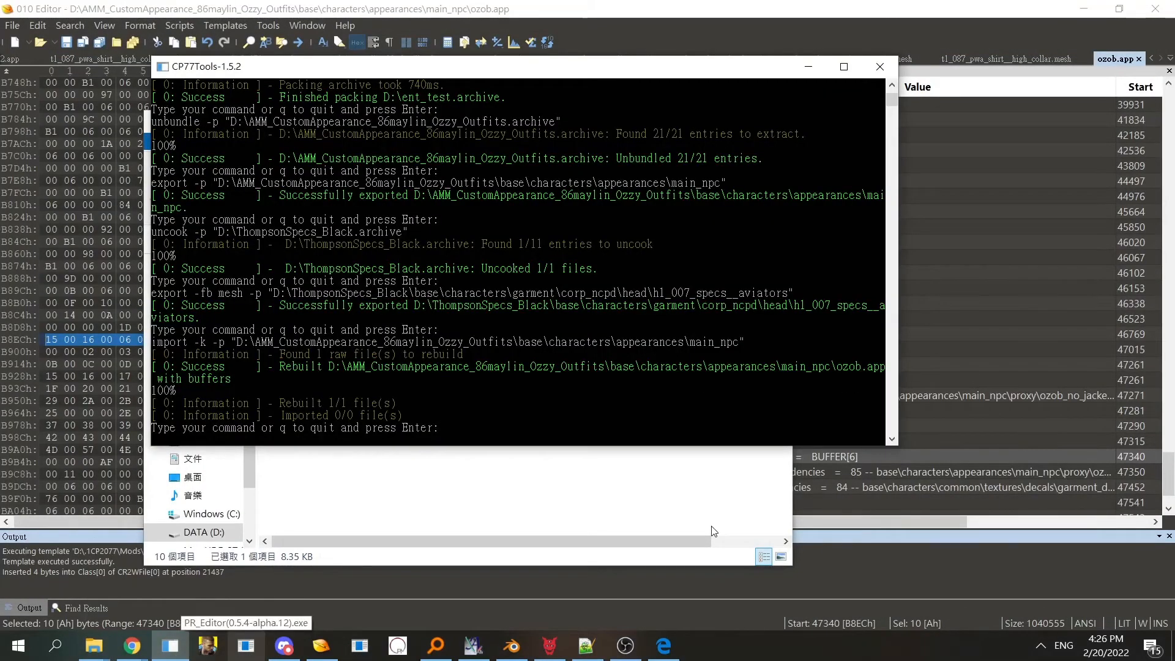
text(p ")
key(ctrl+v)
key(Return)
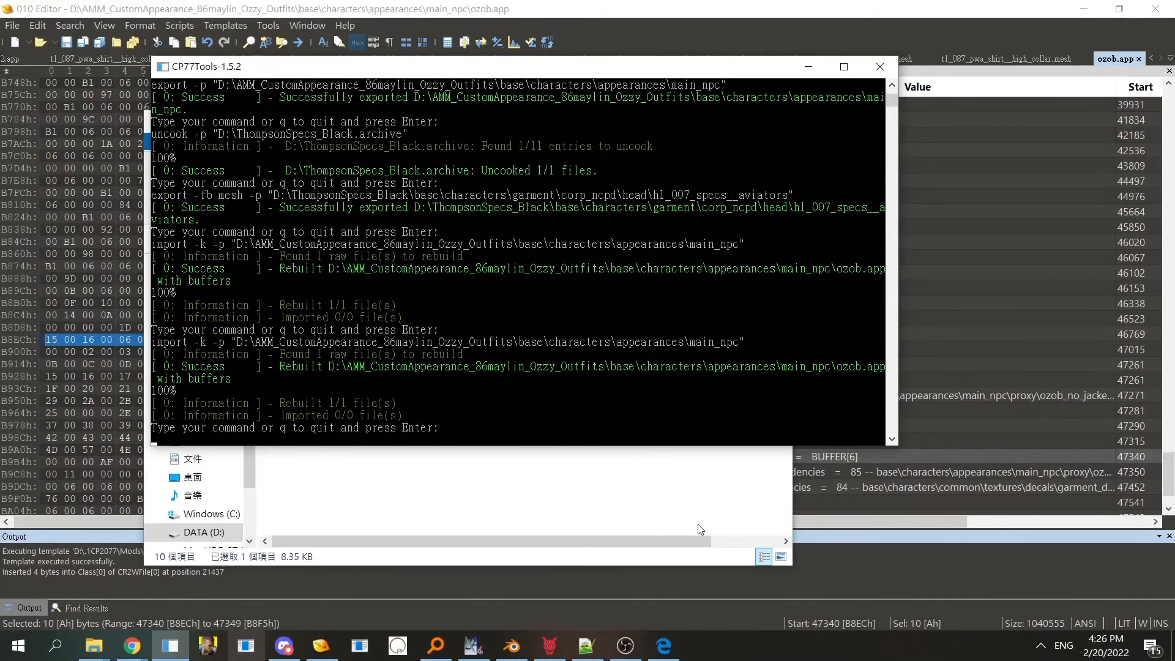
click(701, 529)
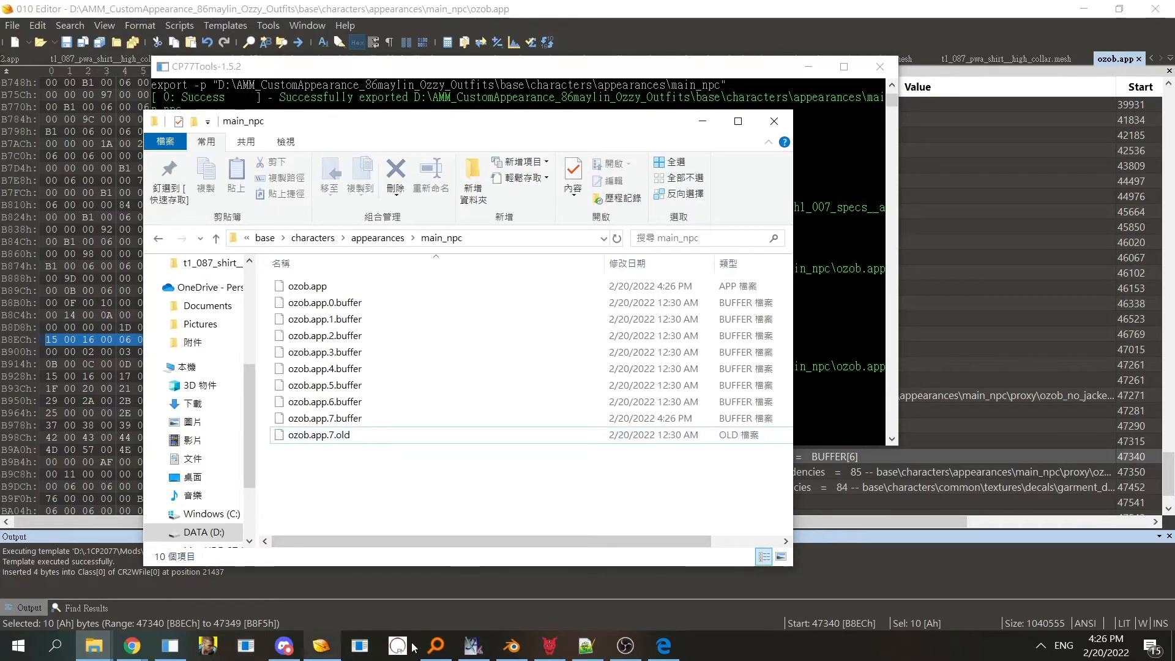
- Switch to the How to Add Appearances PDF guide in Edge and find the Preparing the Ent File section
click(664, 646)
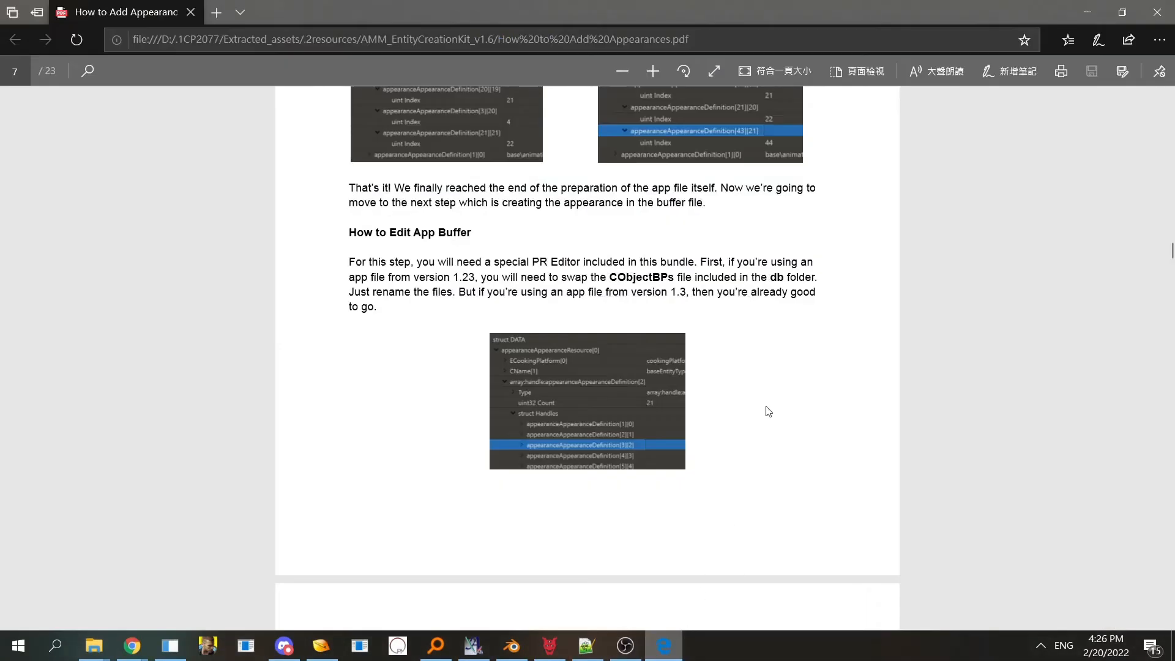
scroll(742, 420, down, 10)
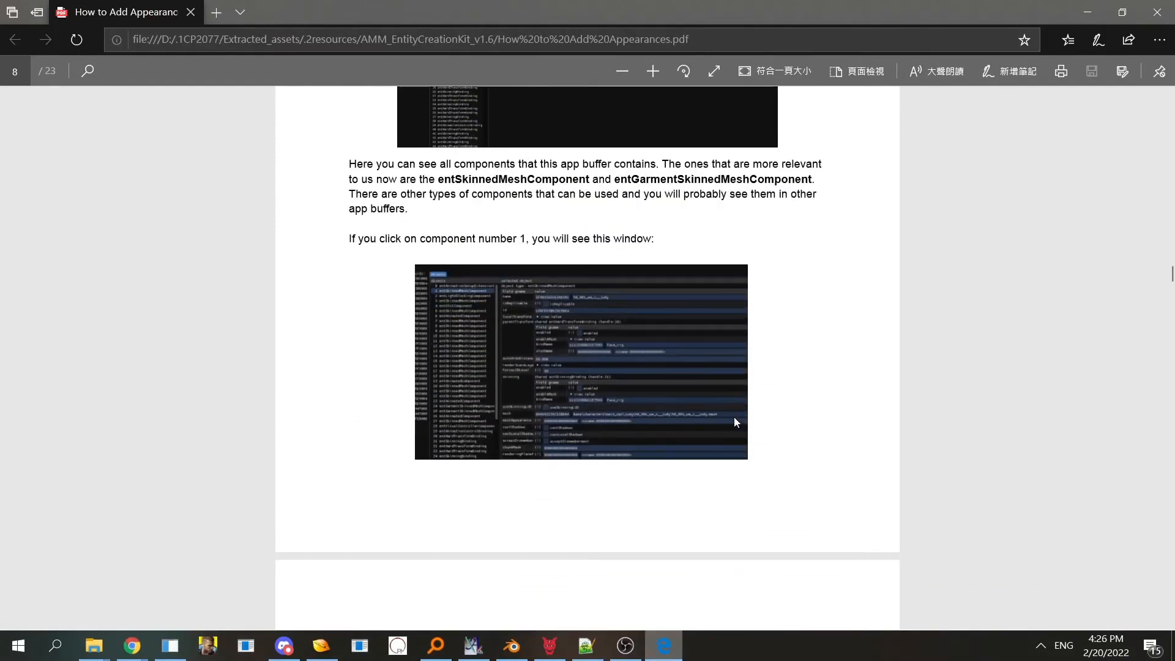
scroll(737, 422, down, 15)
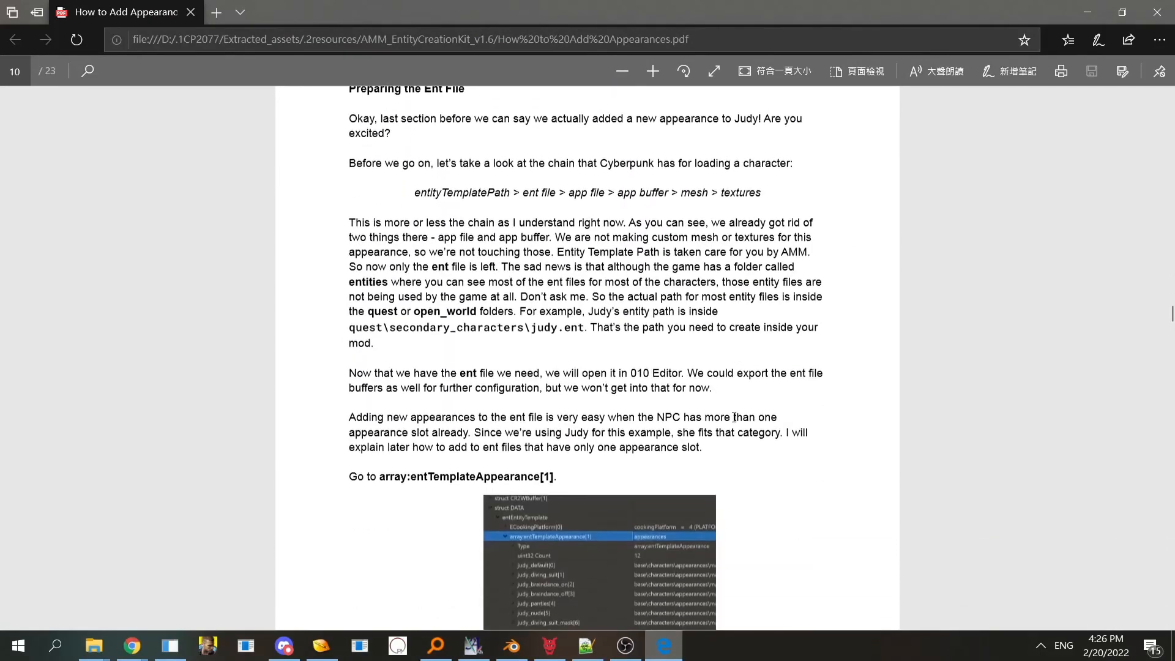
scroll(734, 418, up, 2)
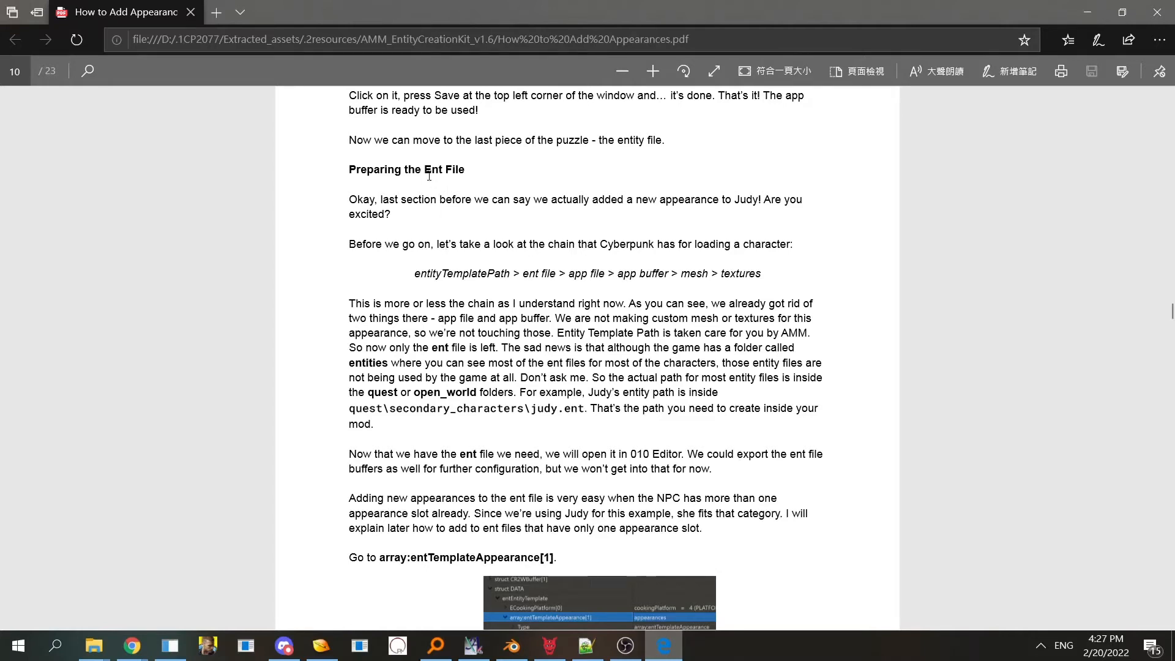
mouse_move(425, 169)
mouse_down()
mouse_move(466, 170)
mouse_move(445, 170)
mouse_up()
click(467, 174)
click(471, 175)
- Read the guide's explanation of the file chain Cyberpunk follows when loading a character
mouse_move(115, 653)
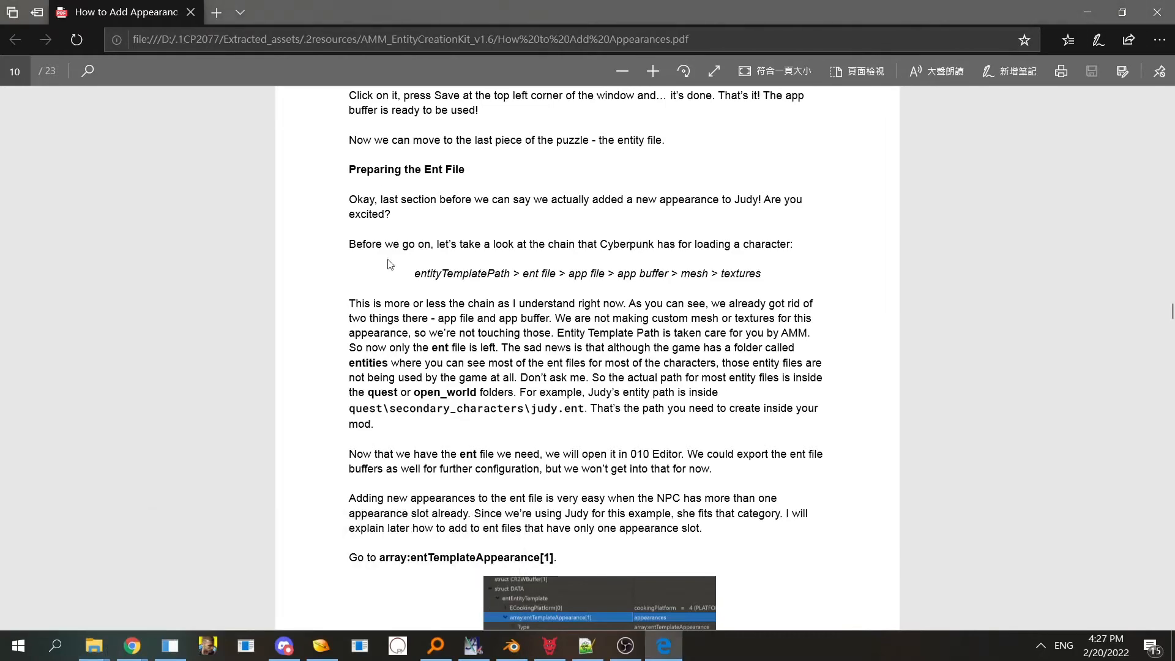
click(88, 645)
click(83, 624)
drag(430, 121, 185, 218)
click(732, 333)
scroll(592, 283, down, 1)
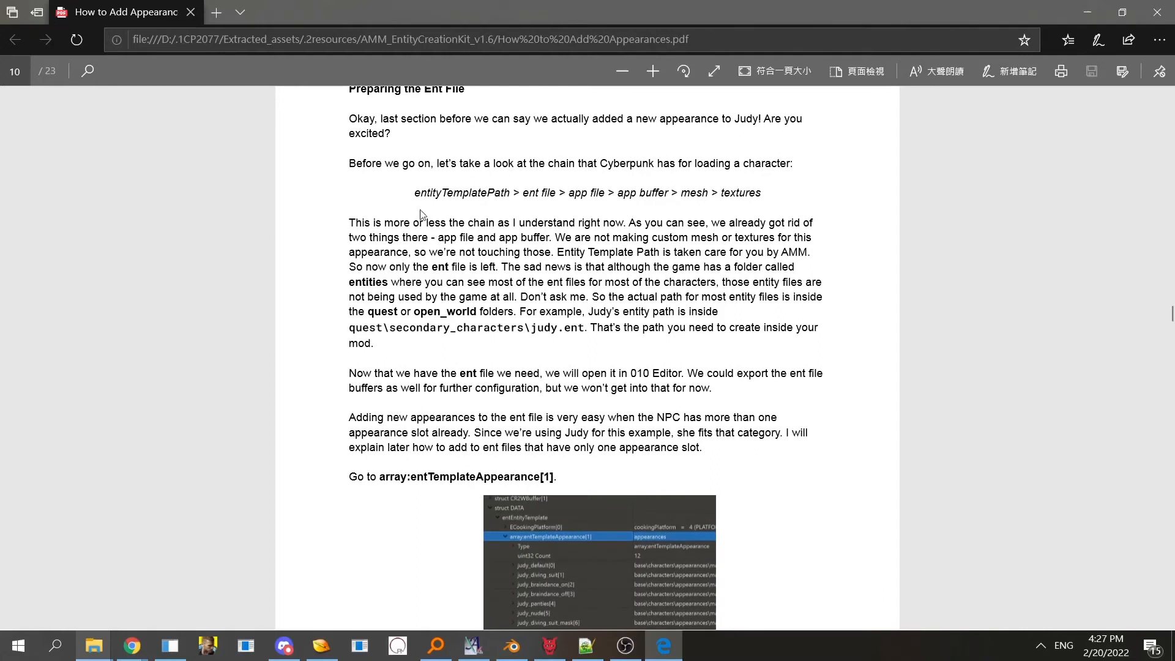
drag(348, 163, 794, 198)
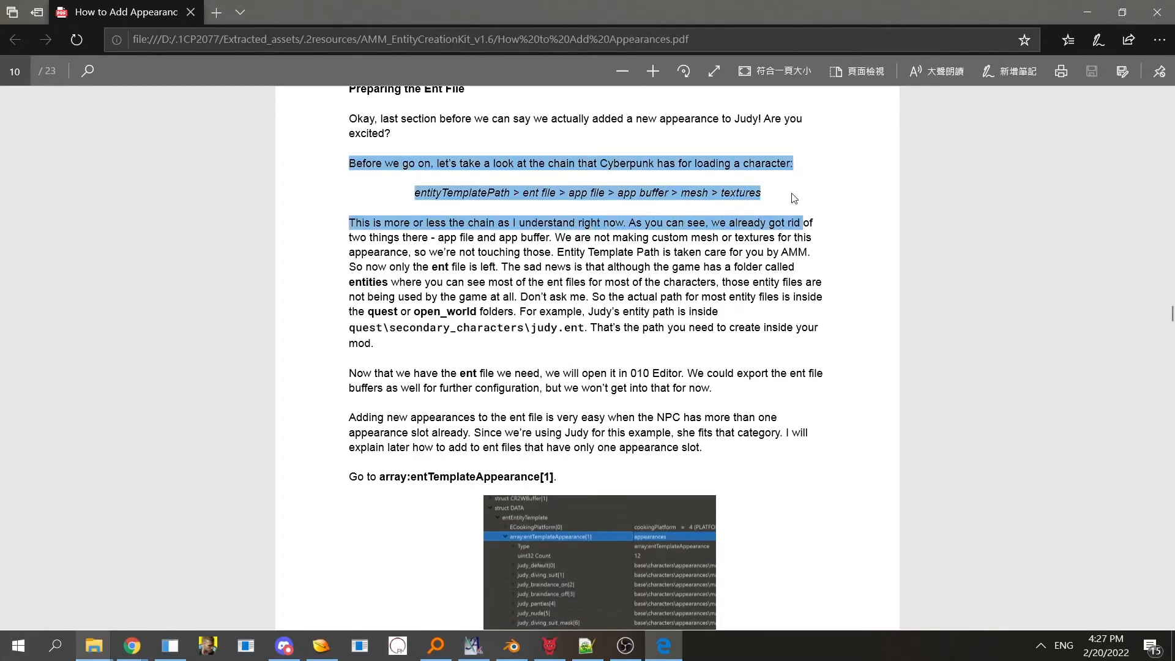
click(794, 198)
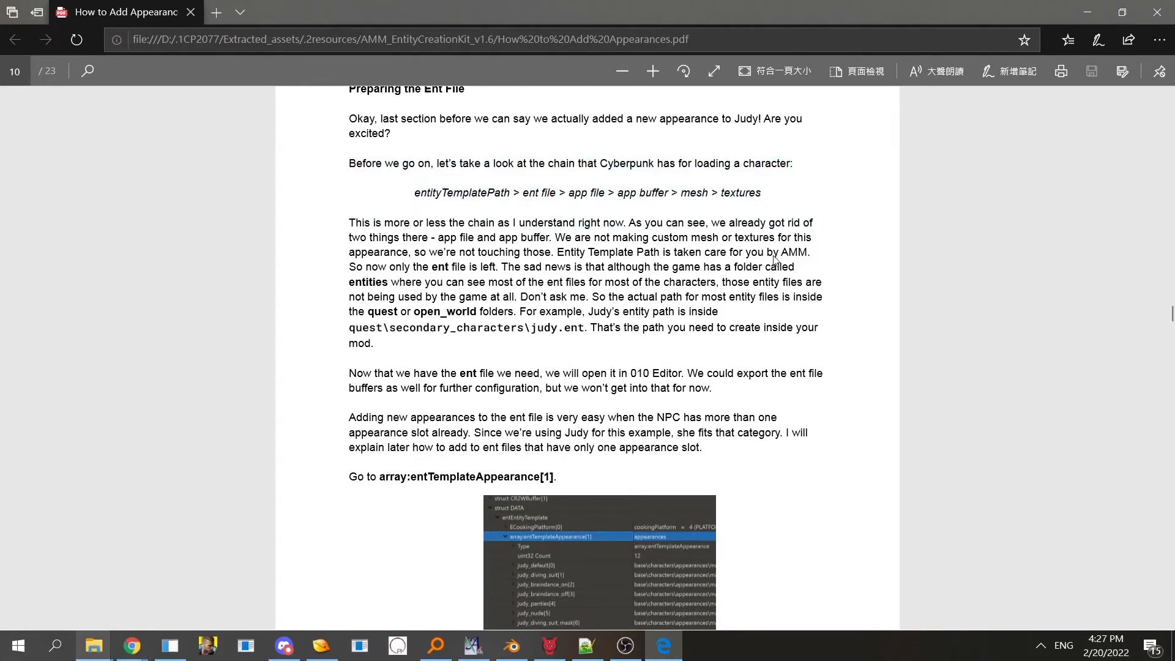
- Highlight the entityTemplatePath, ent file and app file parts of the character loading chain in the guide
drag(415, 193, 513, 195)
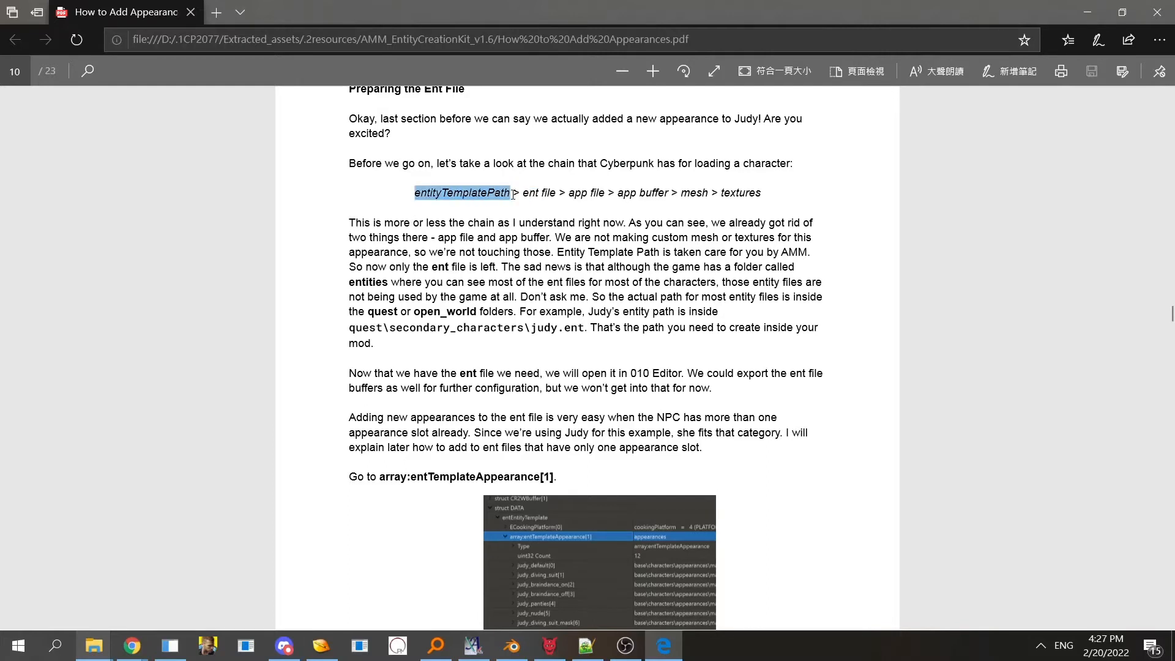
click(466, 202)
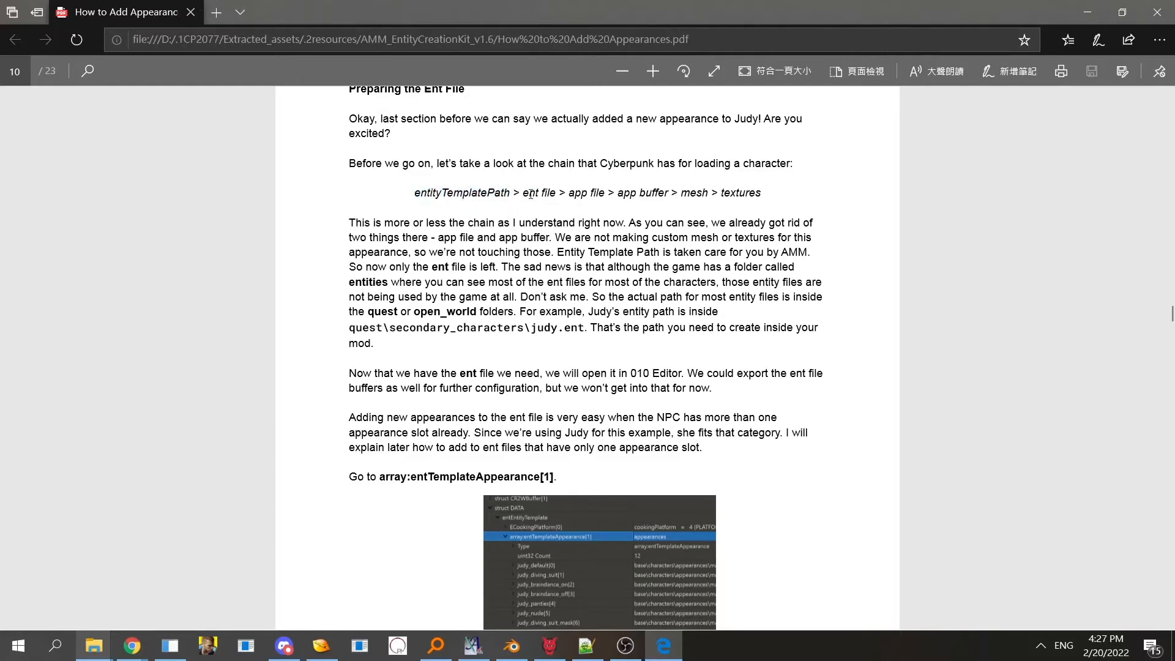
drag(524, 195, 559, 195)
click(573, 205)
drag(572, 194, 606, 195)
drag(521, 194, 554, 199)
click(579, 198)
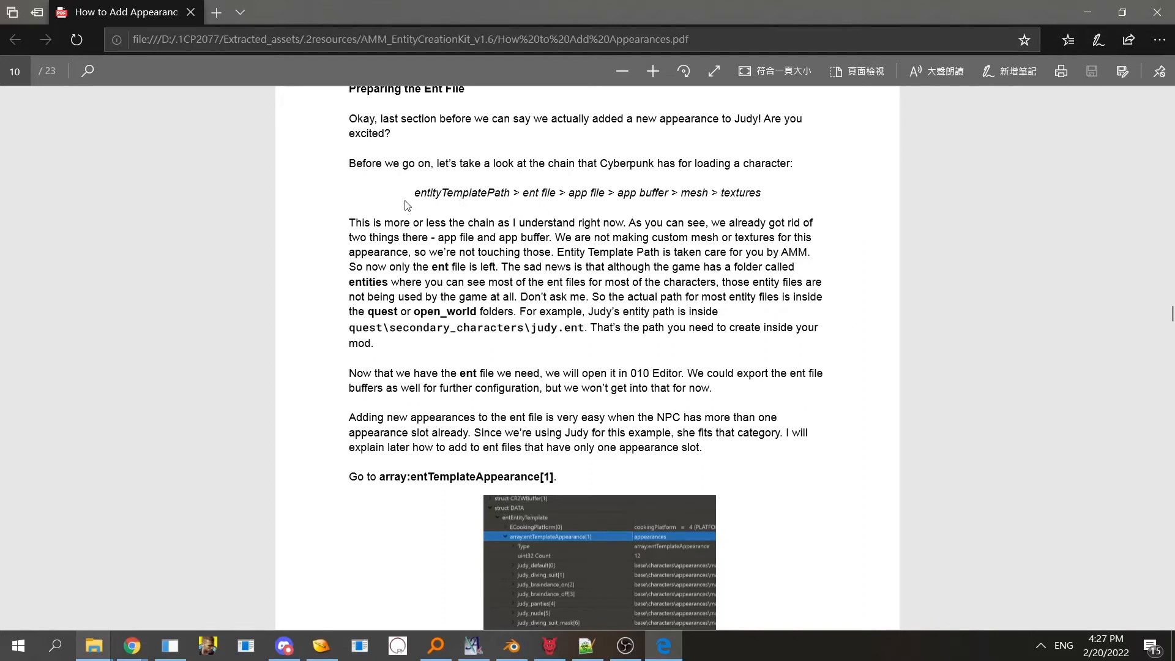
drag(558, 191, 414, 193)
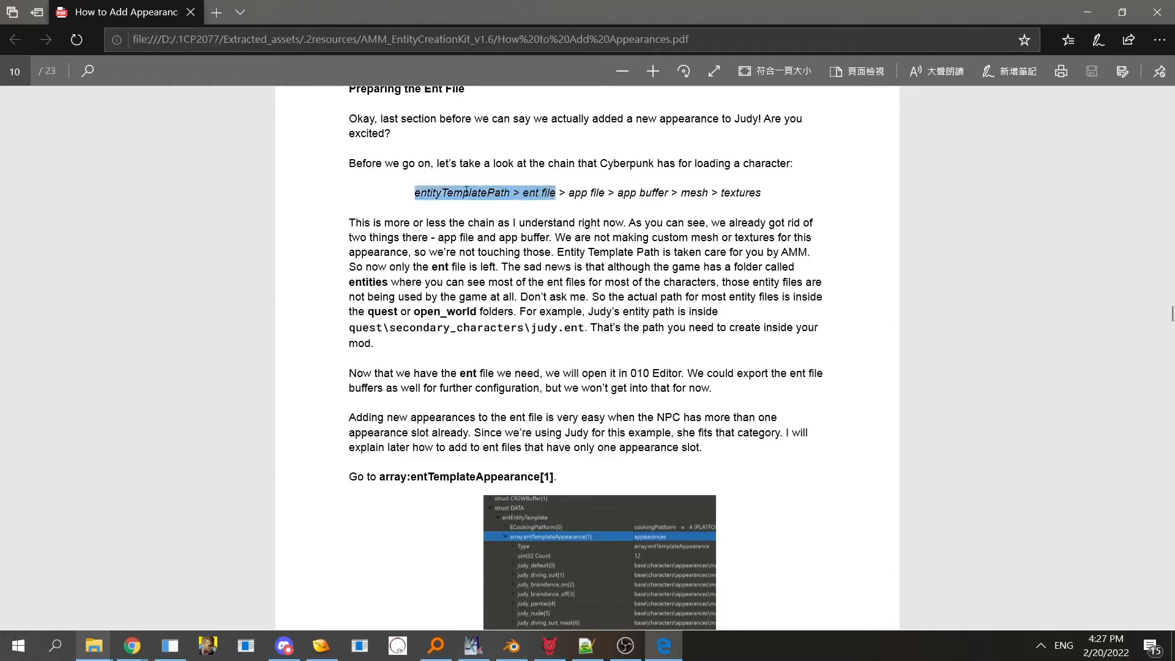
click(467, 204)
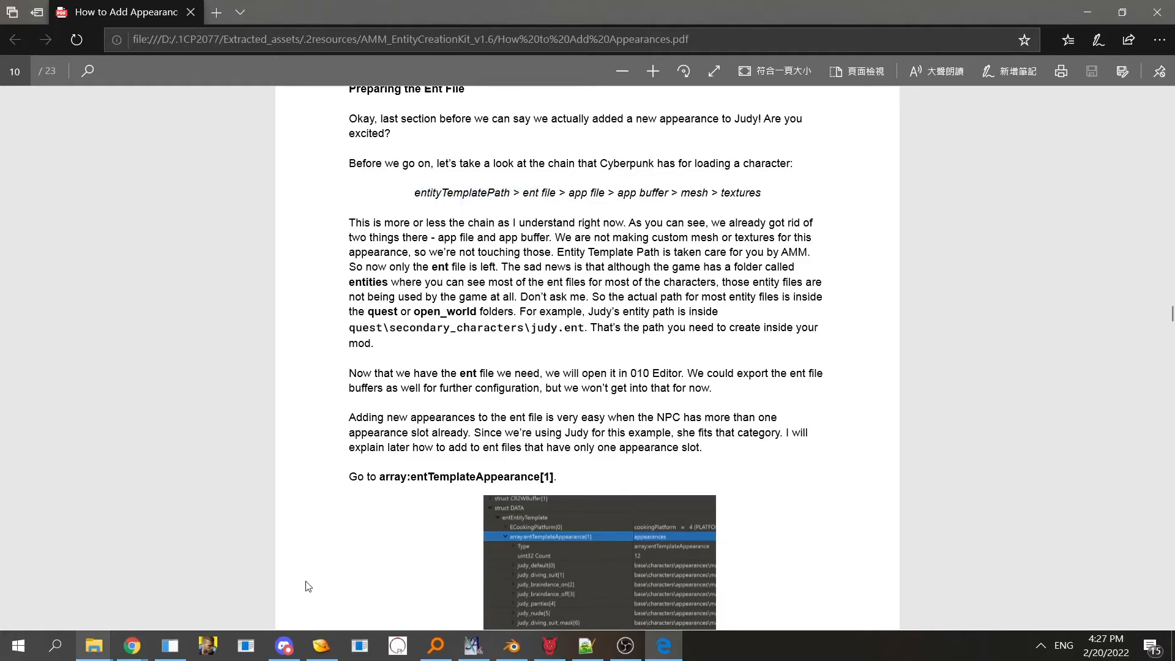
- Switch to Discord and find the pinned AMM Community modding-talk message on finding the entity any NPC uses
click(293, 646)
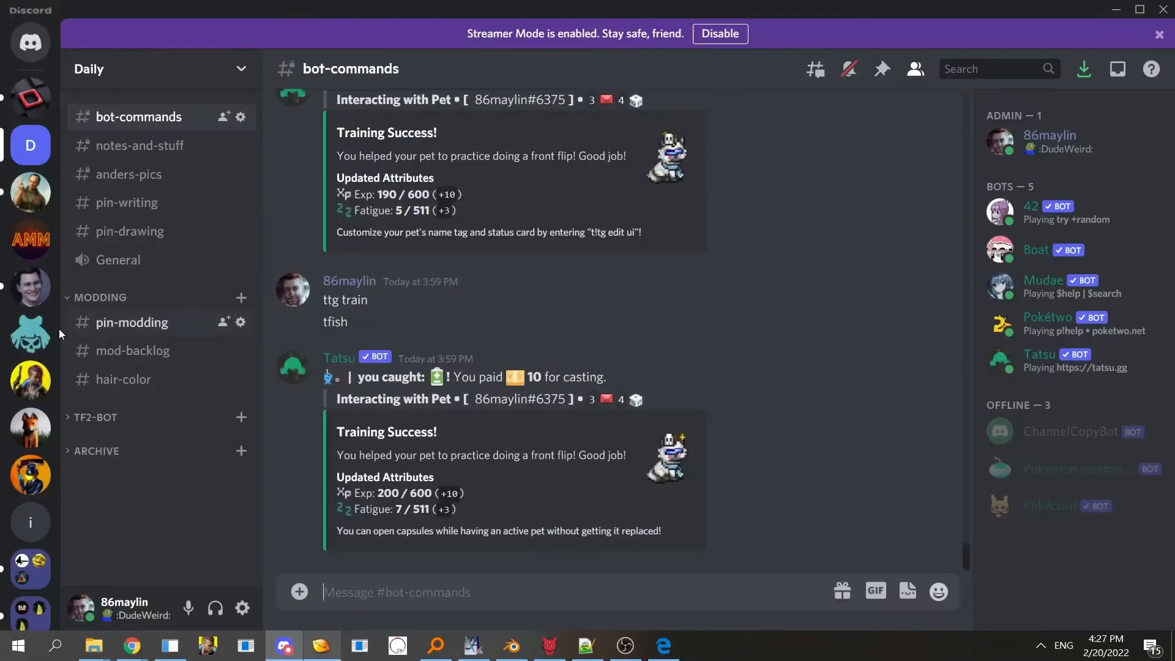
click(31, 238)
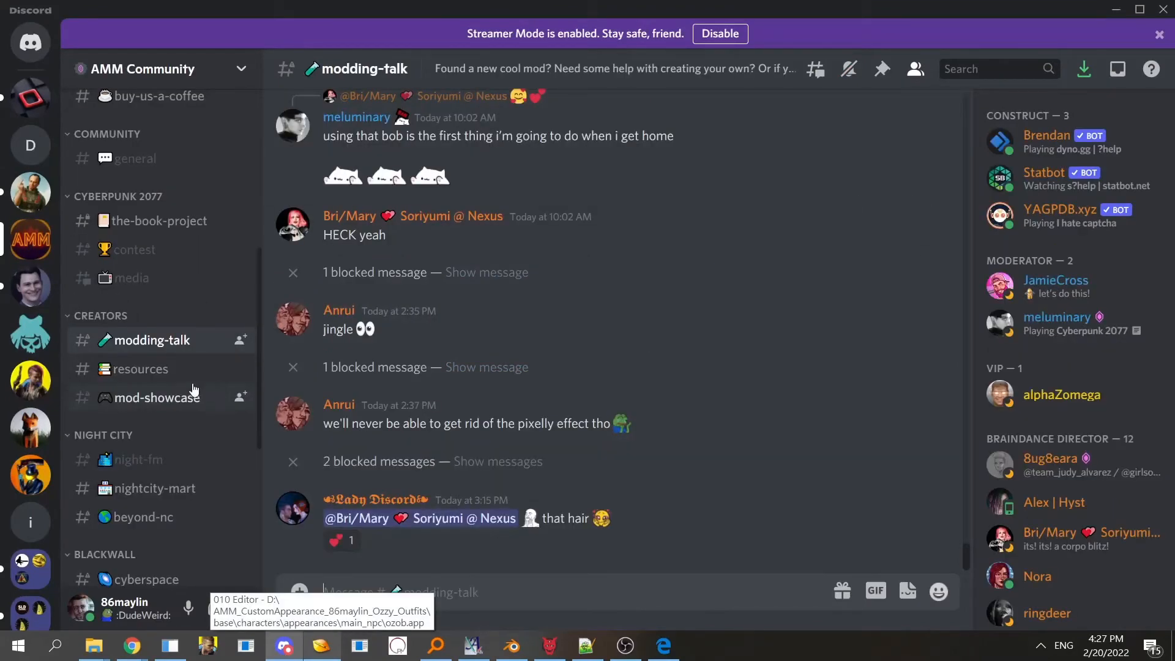
click(883, 72)
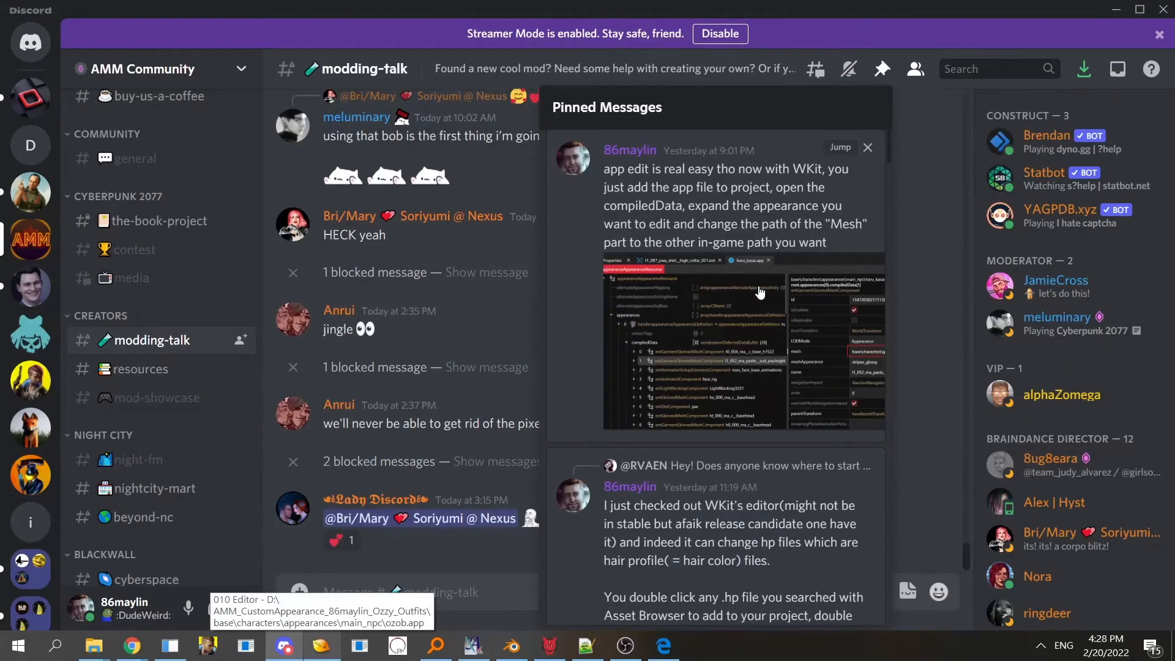
scroll(755, 304, down, 2)
scroll(756, 304, down, 10)
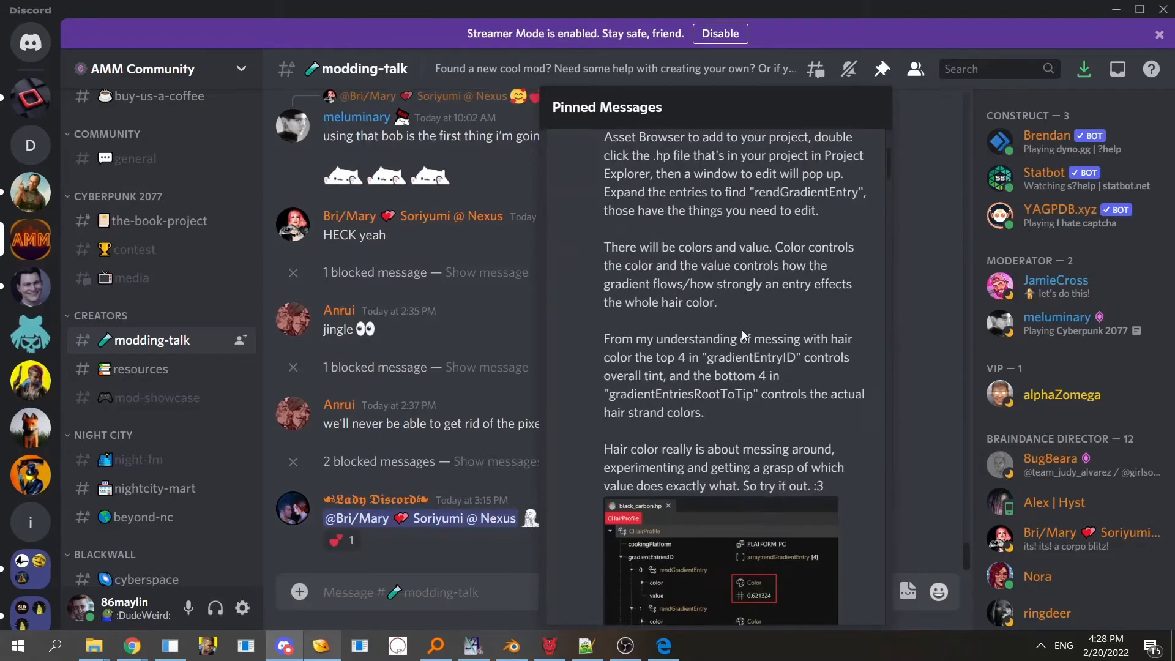
scroll(743, 332, down, 12)
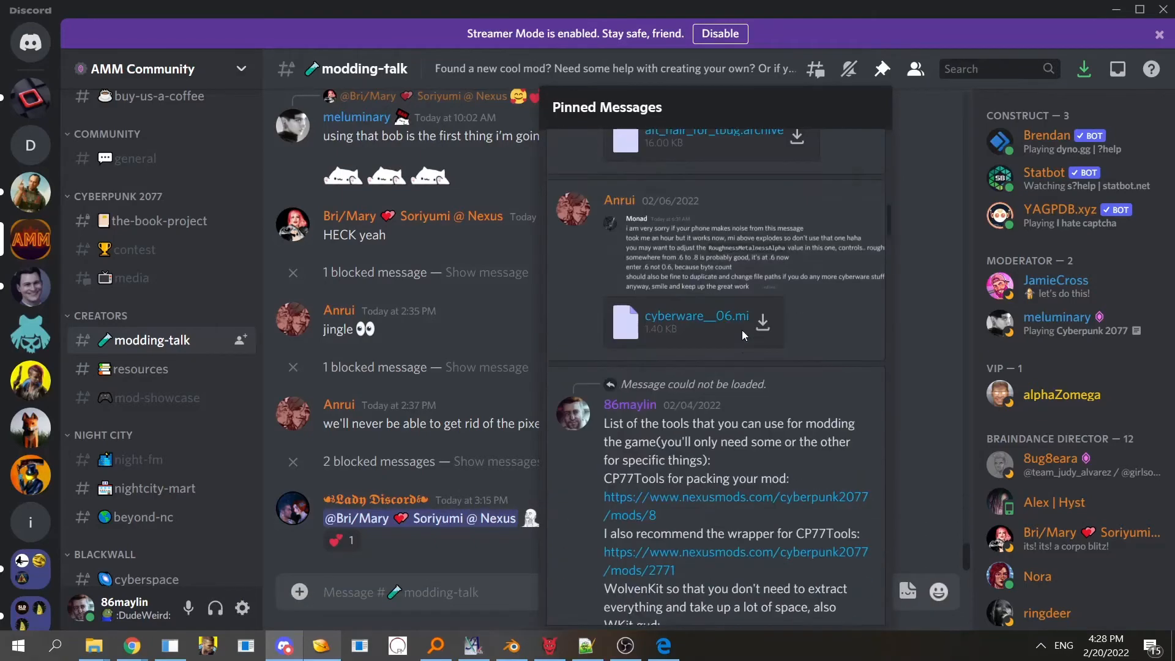
scroll(742, 329, up, 12)
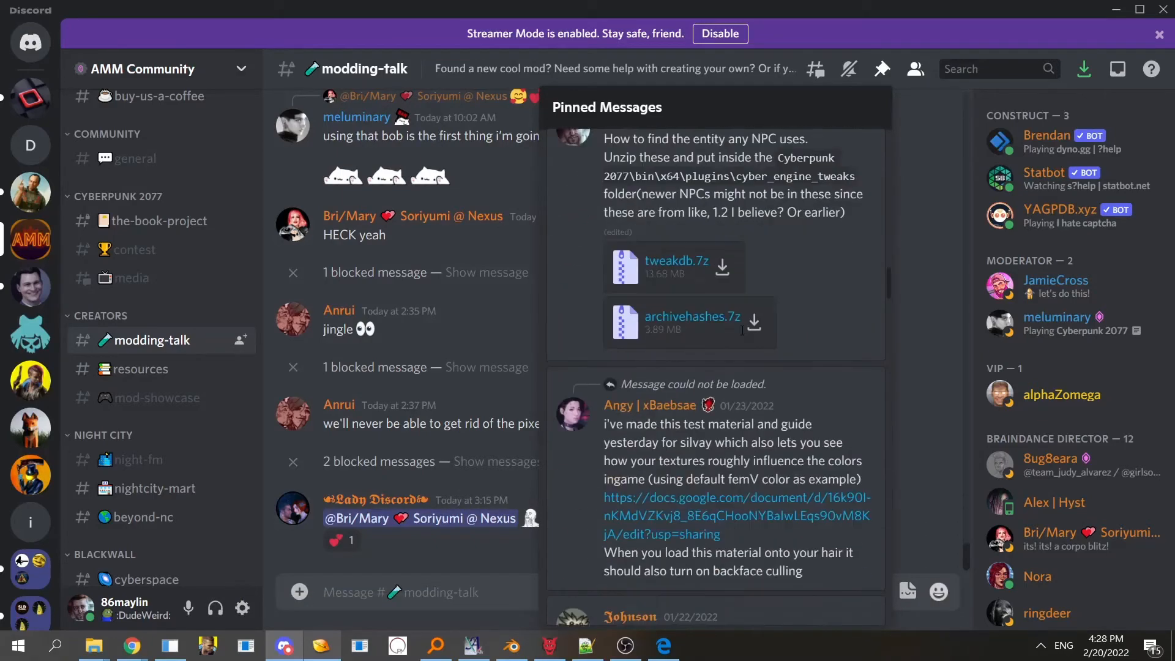
click(830, 254)
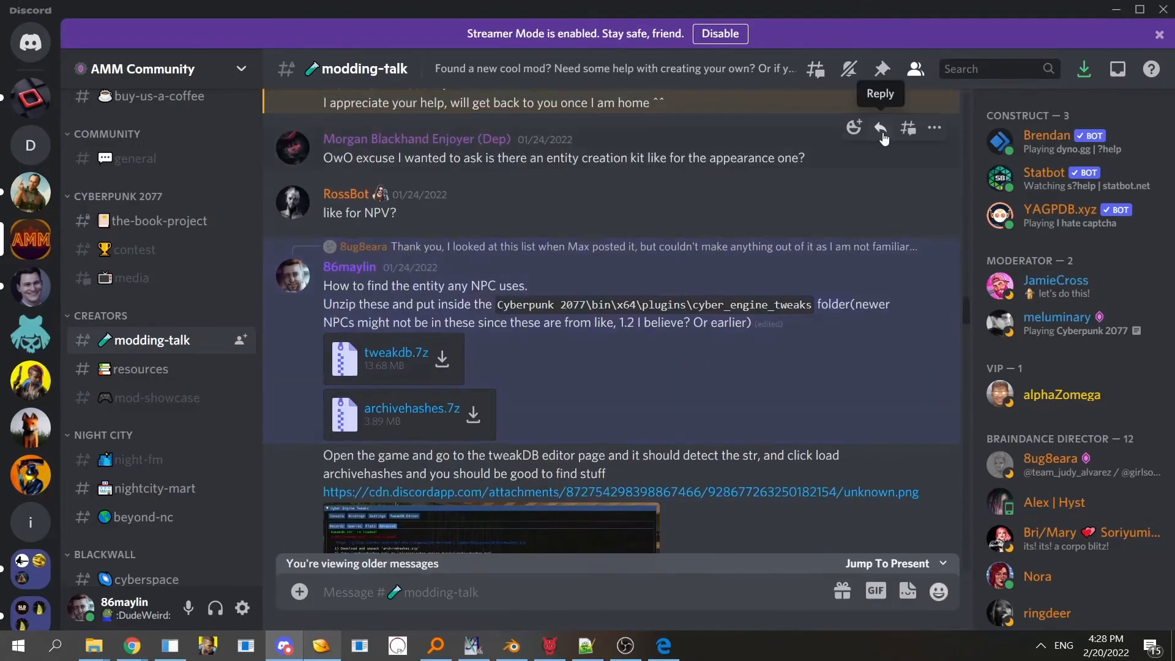
- Review the message's tweakdb.7z and archivehashes.7z instructions for finding ent paths, return to the latest messages, and minimize Discord
click(882, 69)
click(557, 341)
scroll(557, 341, down, 1)
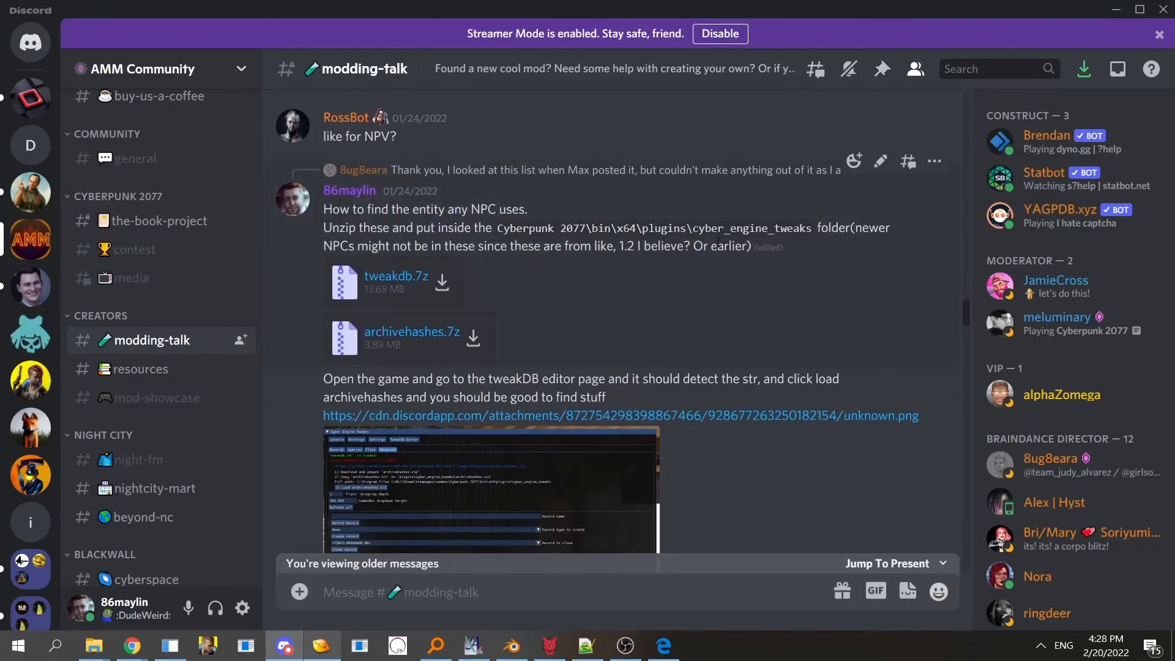
scroll(723, 251, down, 5)
scroll(752, 371, up, 4)
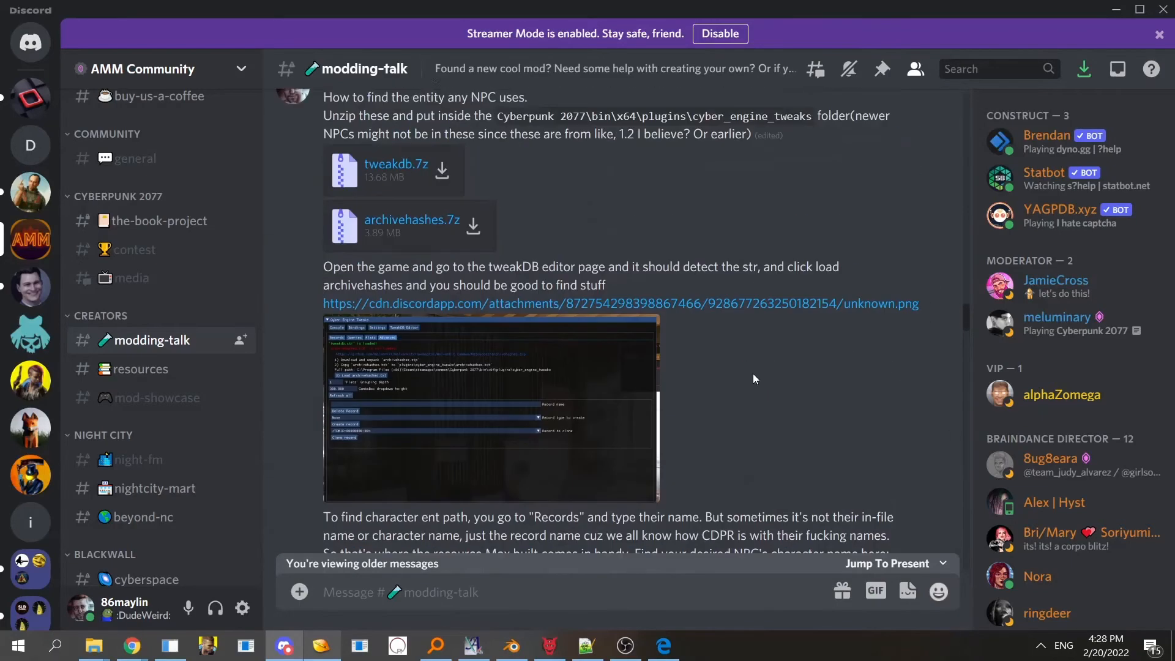
click(769, 560)
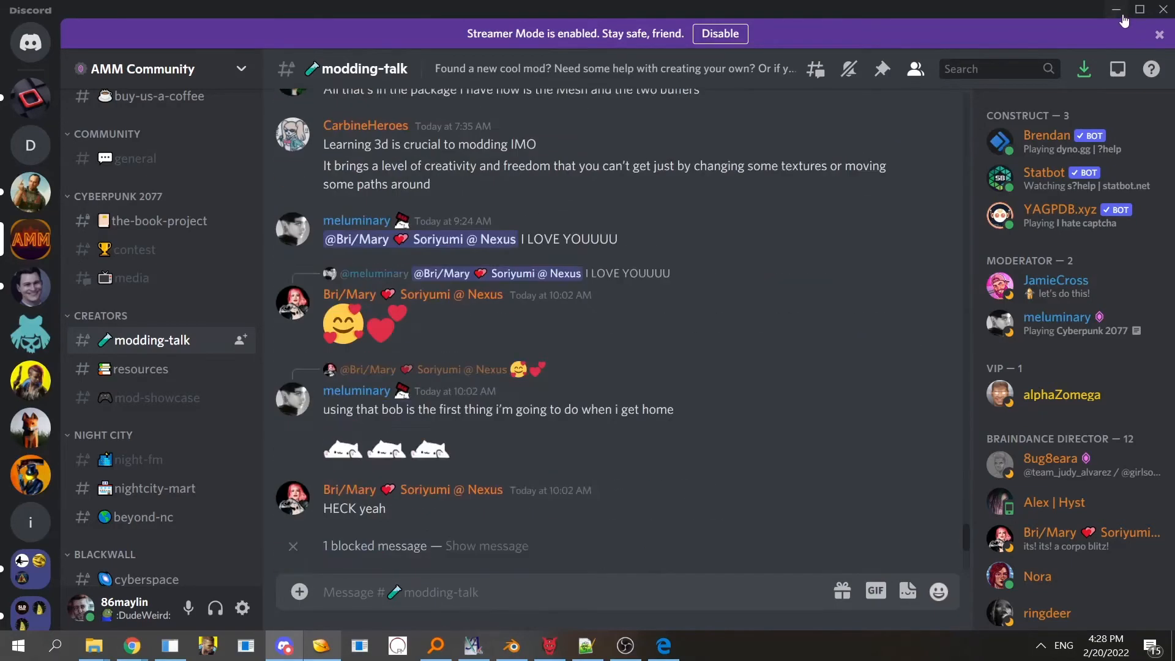
click(1117, 13)
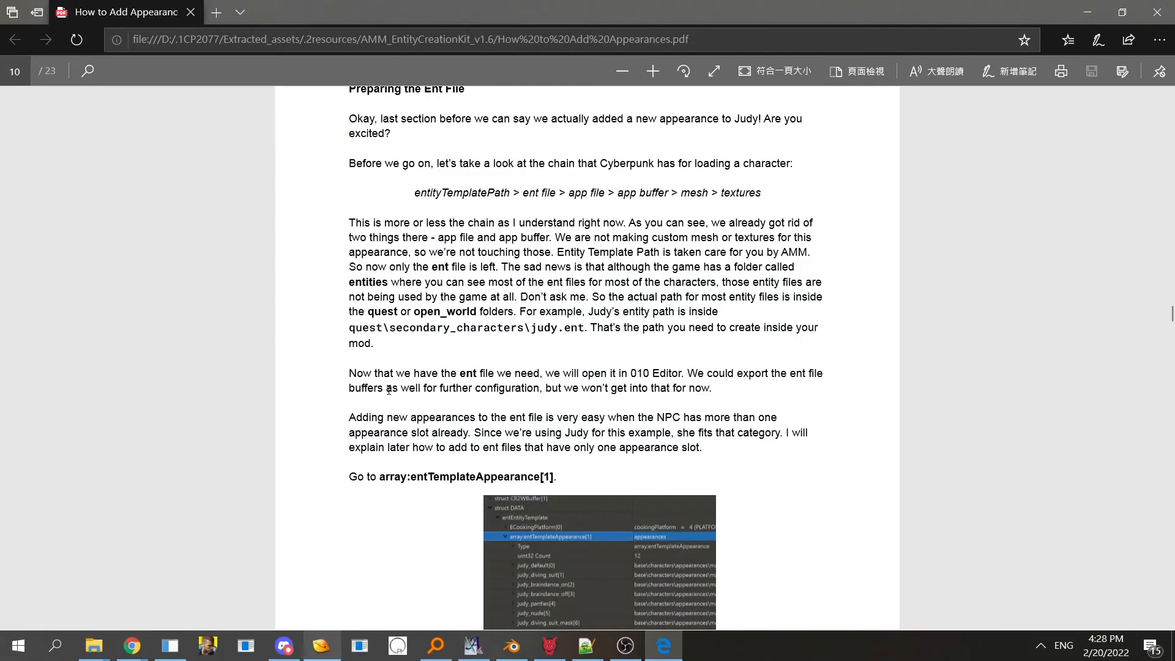
- Read the guide's passage on ent file paths and adding appearances, through the array:entTemplateAppearance[1] example
scroll(389, 390, down, 2)
scroll(457, 364, up, 1)
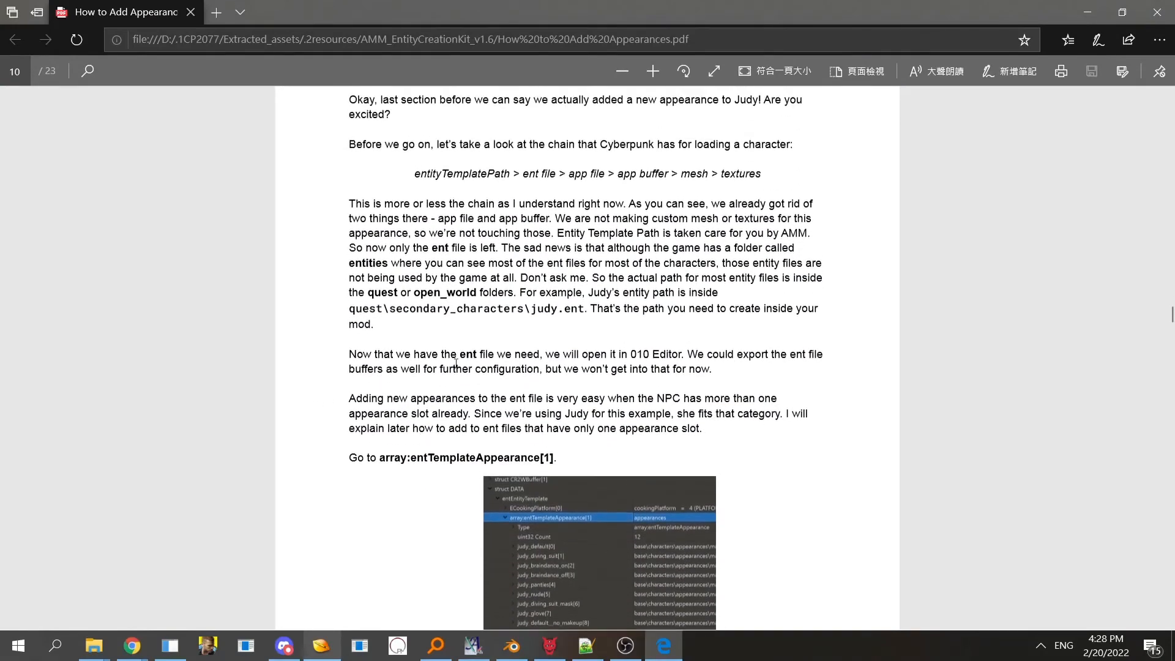
scroll(429, 306, down, 5)
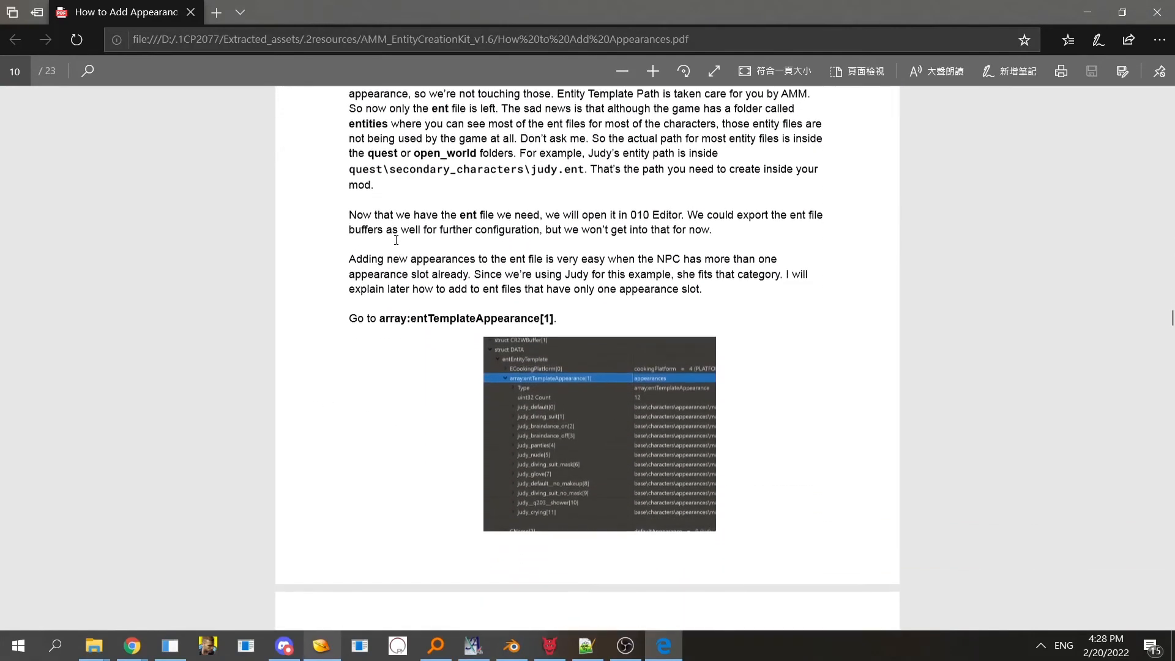
scroll(638, 318, down, 2)
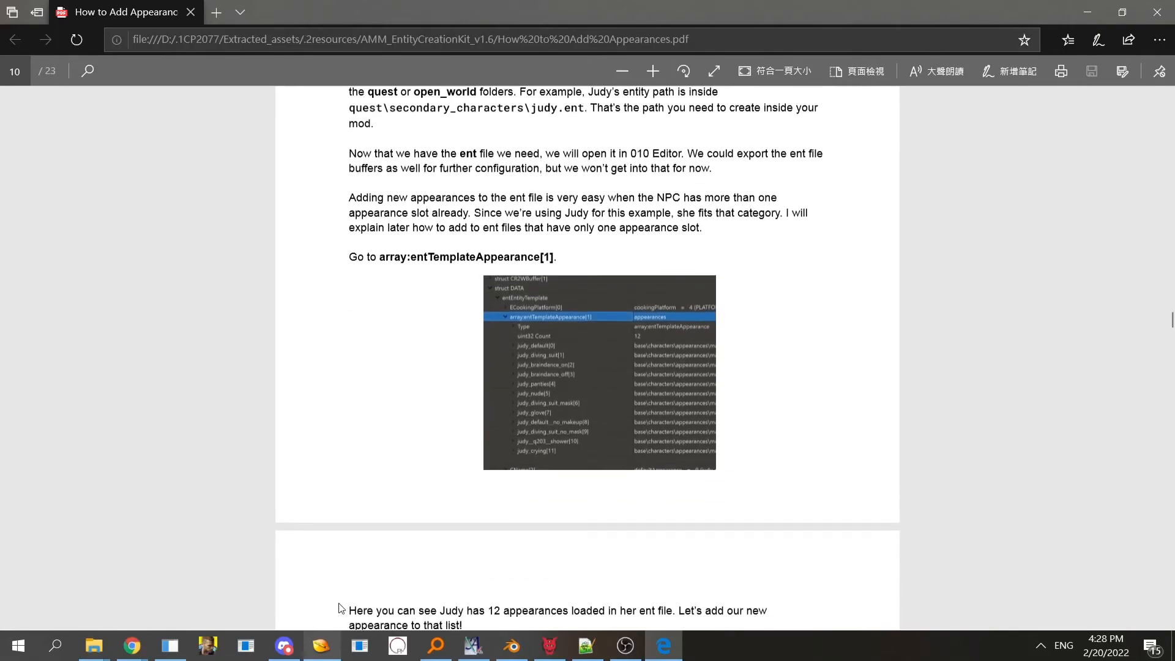
- Switch to 010 Editor, reload ozob.app, and open ozob.ent from the mod's base\quest\tertiary_characters folder
key(alt+Tab)
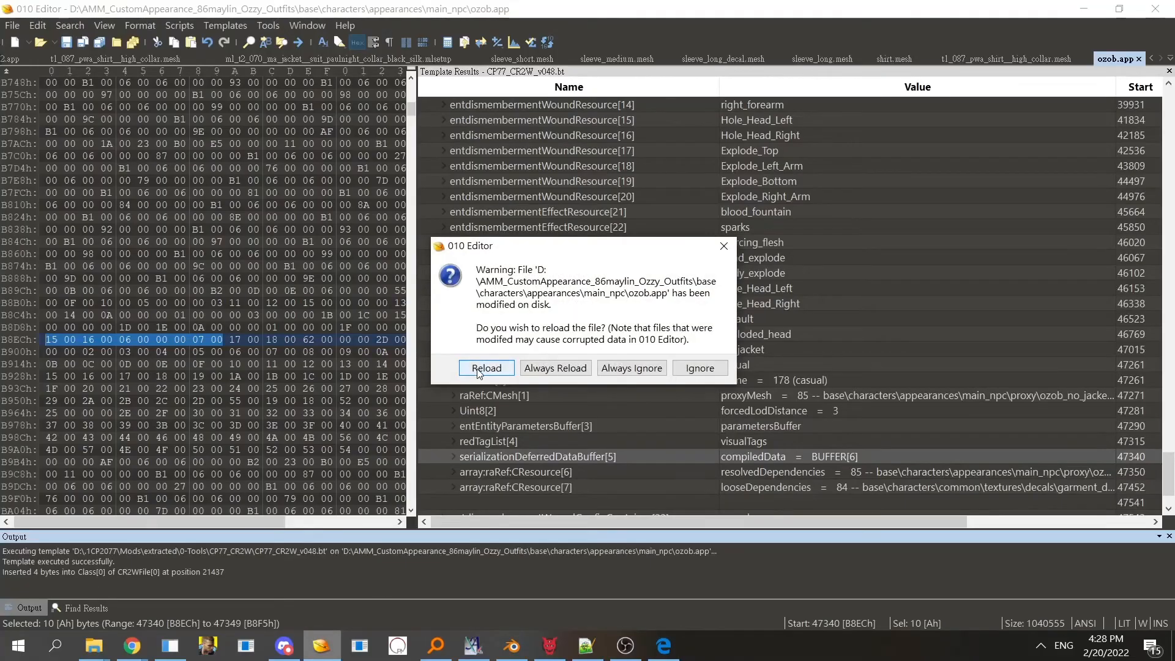
click(480, 370)
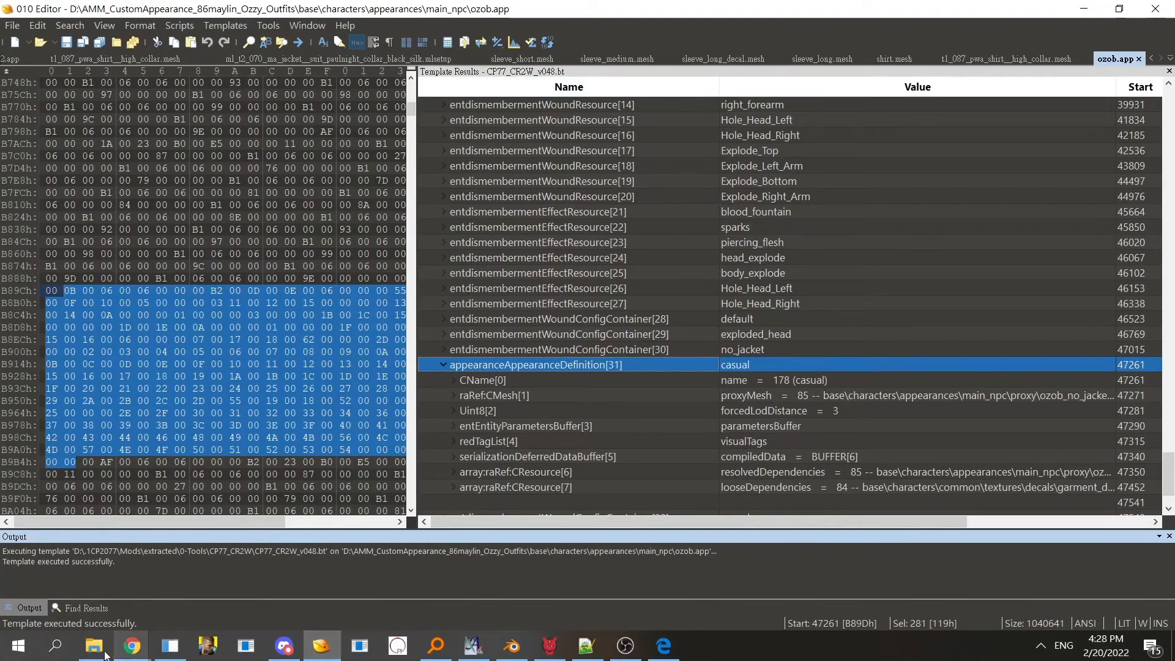
mouse_move(93, 645)
click(91, 600)
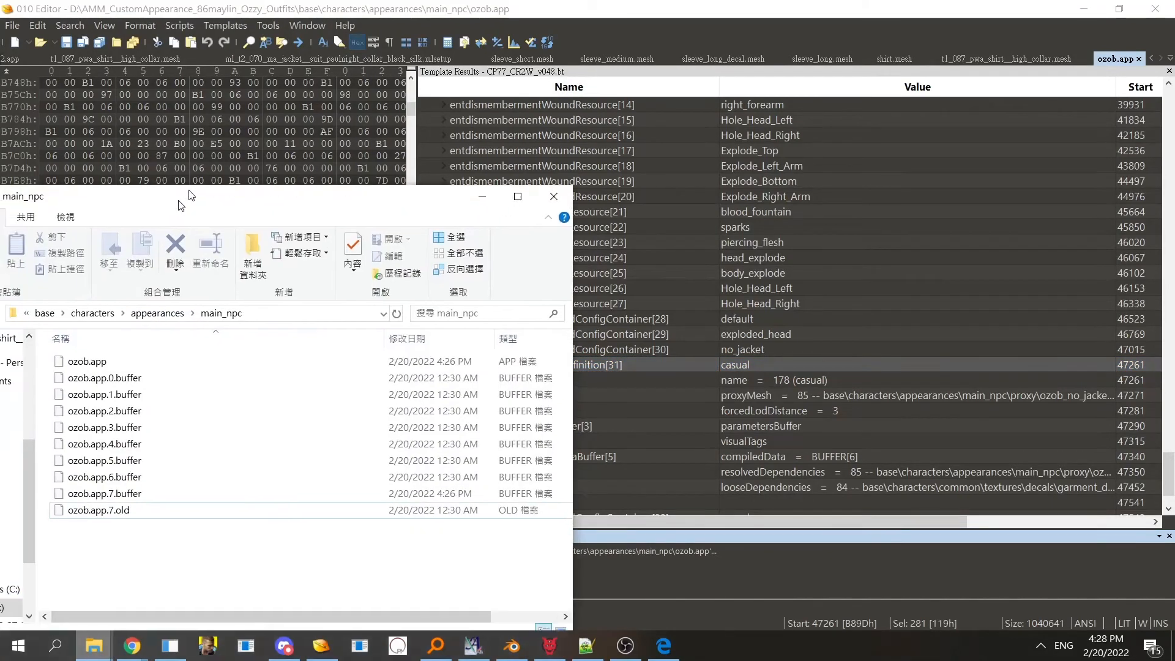
click(55, 302)
drag(250, 189, 251, 173)
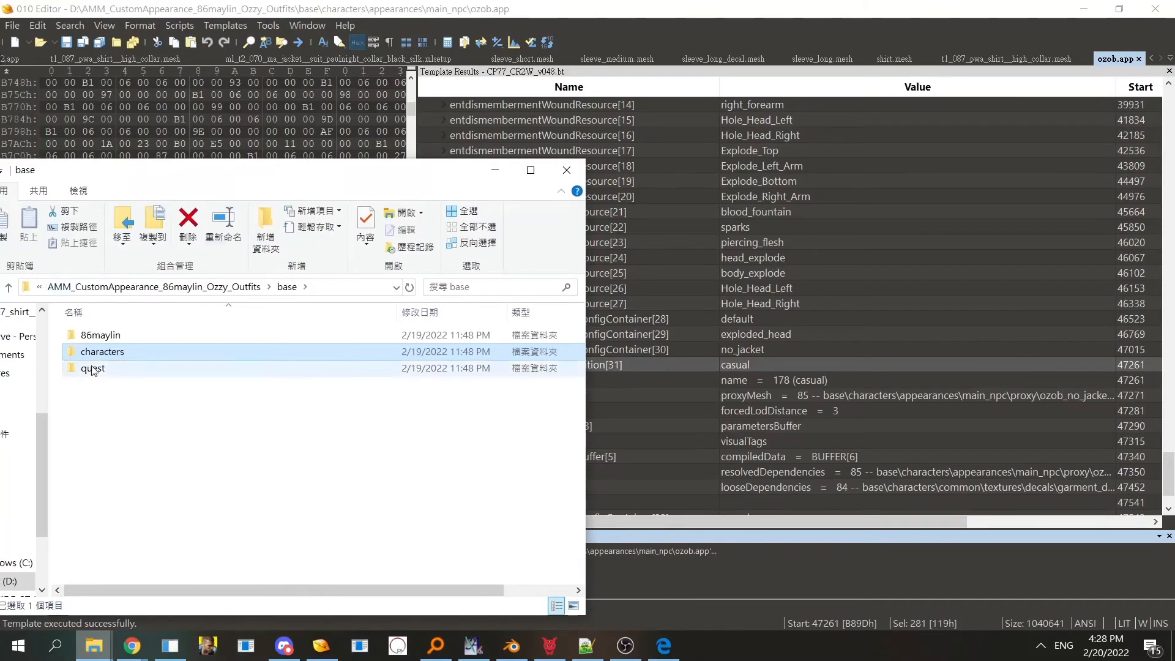
double_click(98, 369)
double_click(117, 336)
double_click(135, 341)
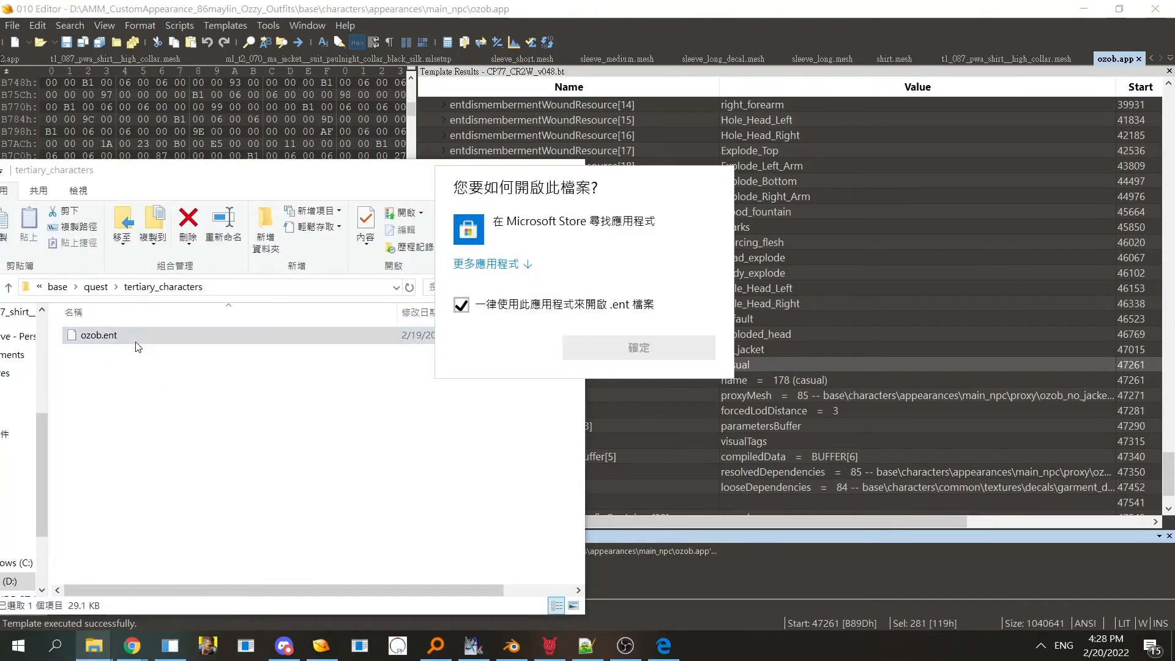
click(129, 337)
drag(130, 341, 951, 309)
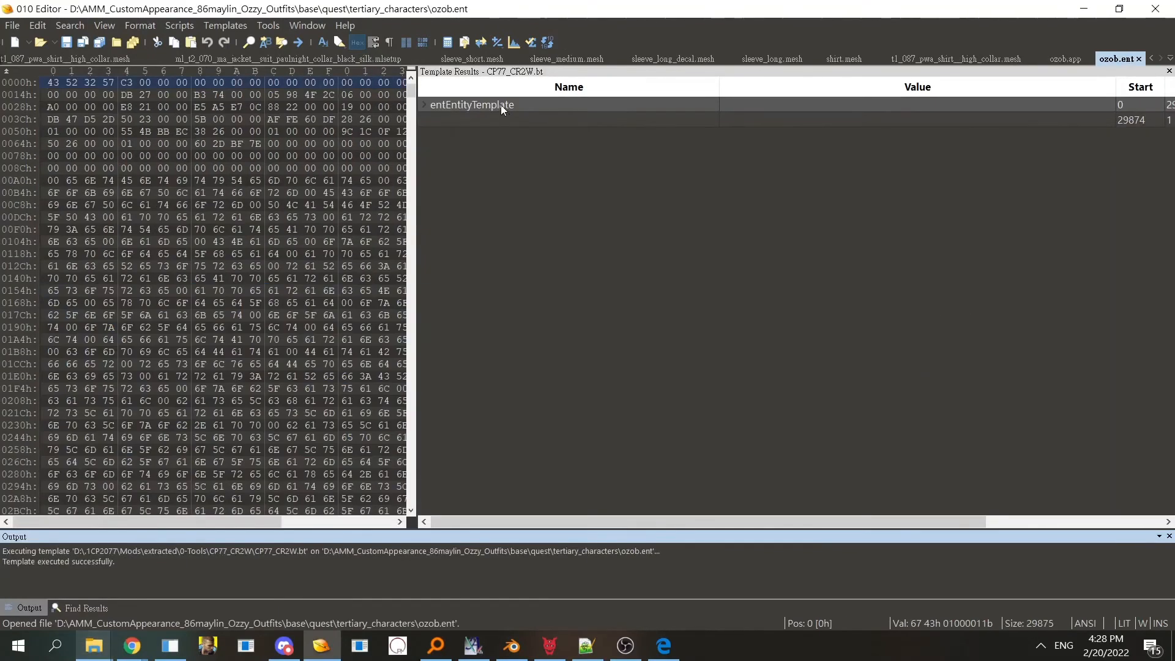
- Expand ozob.ent's DATA structure down to array:entTemplateAppearance[1] and go through its appearance entries
double_click(501, 105)
double_click(477, 227)
double_click(491, 243)
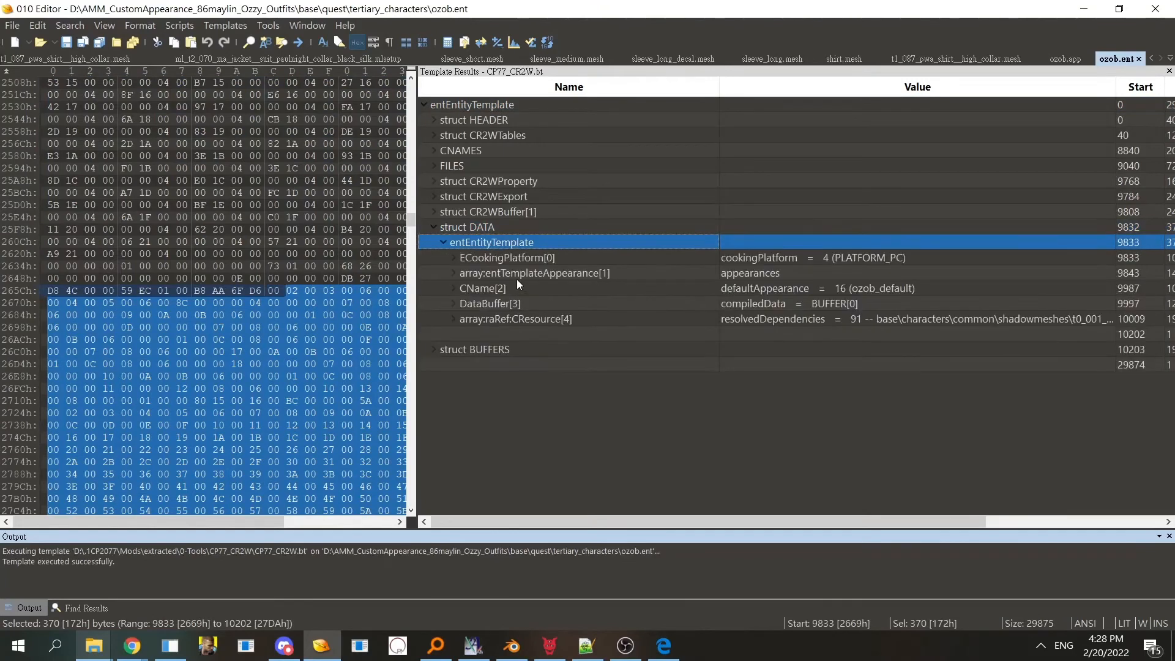
click(516, 276)
double_click(517, 275)
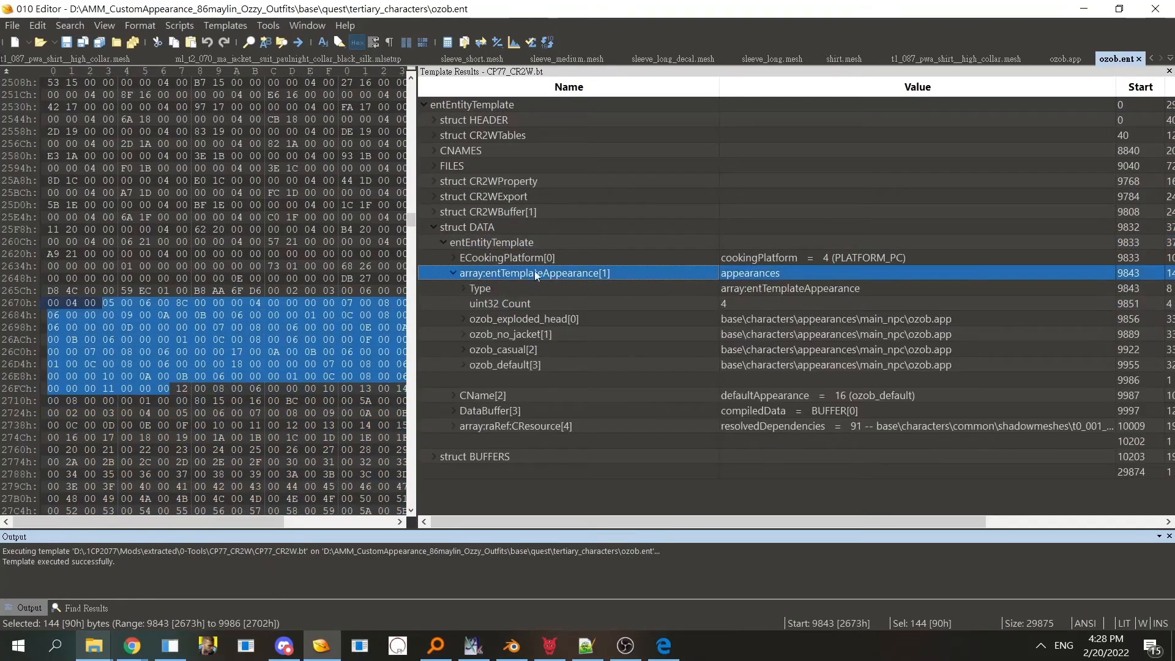
click(571, 357)
key(Up)
key(Up)
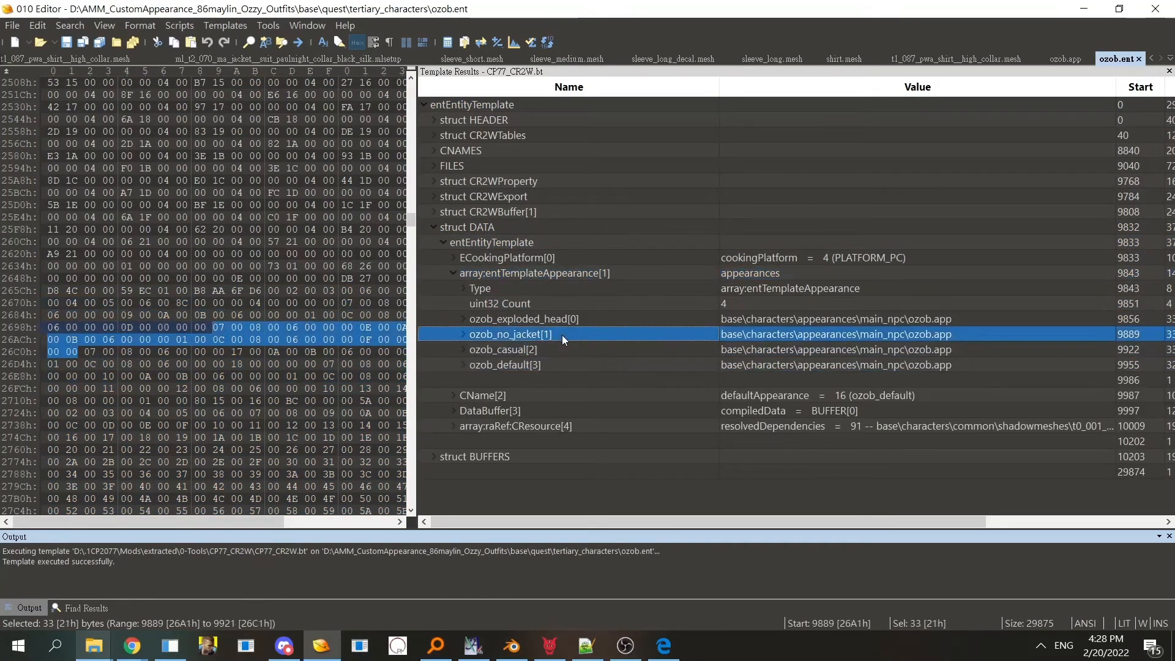
key(Up)
key(Down)
key(Down)
key(Down)
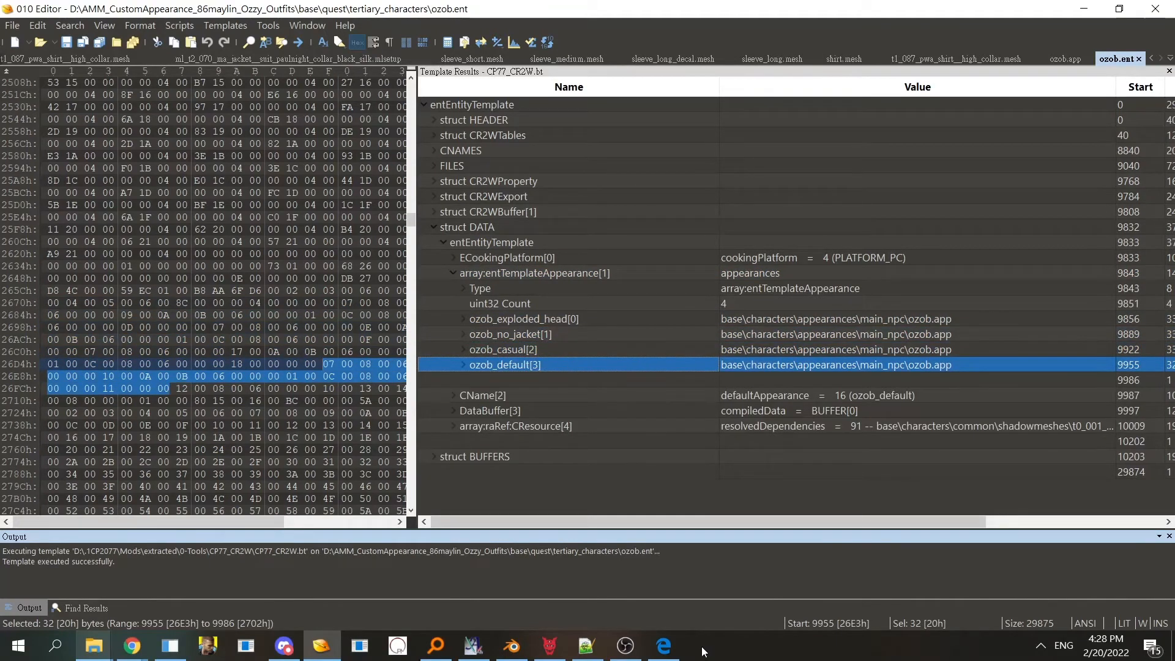
- Read in the Edge PDF guide how to duplicate an ent appearance entry, including the warning about the last one
click(664, 646)
scroll(593, 447, down, 4)
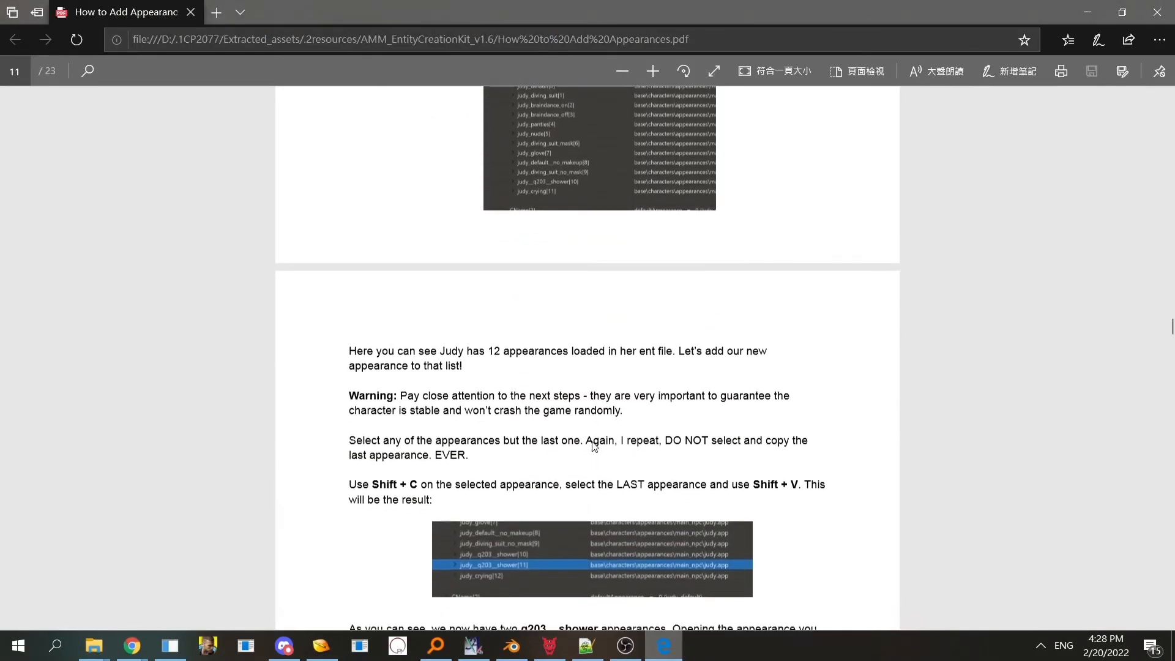
scroll(593, 446, down, 4)
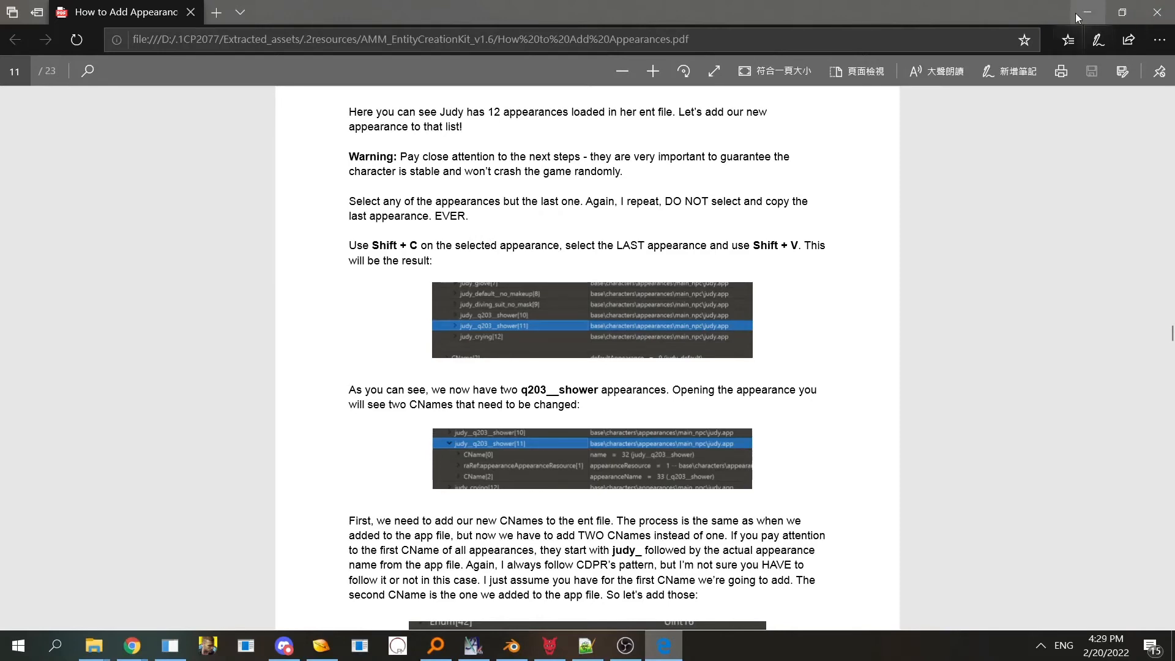
drag(920, 13, 672, 7)
drag(372, 244, 417, 246)
click(528, 333)
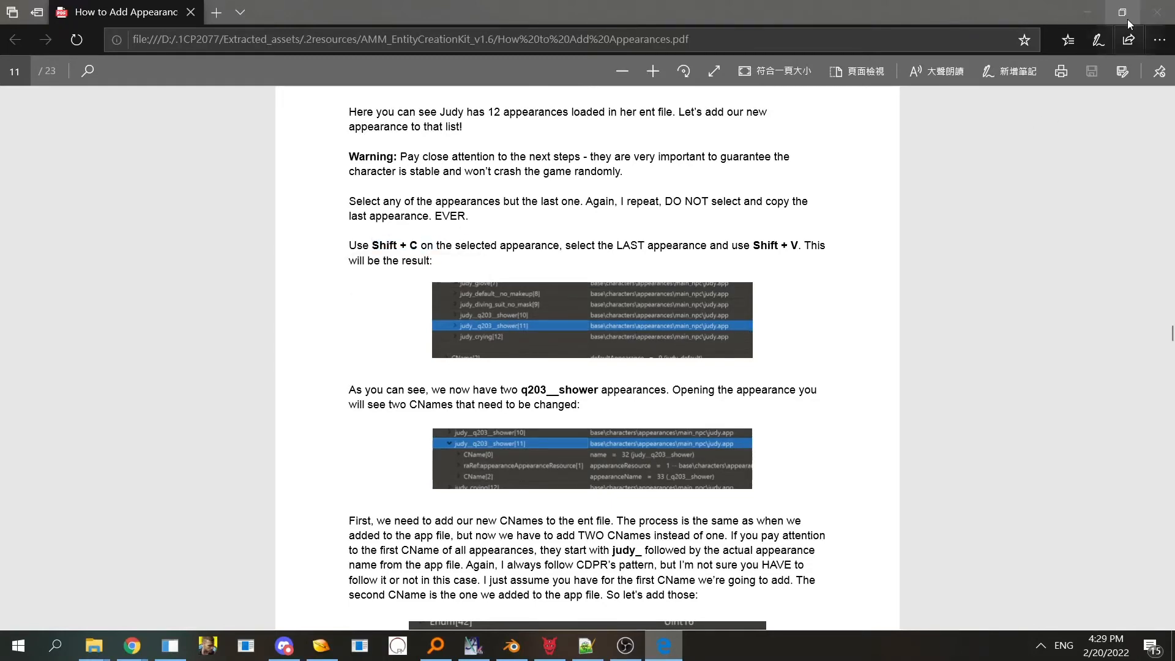
- Return to ozob.ent in 010 Editor and copy the bytes of the ozob_no_jacket[1] appearance entry
click(1087, 13)
click(561, 349)
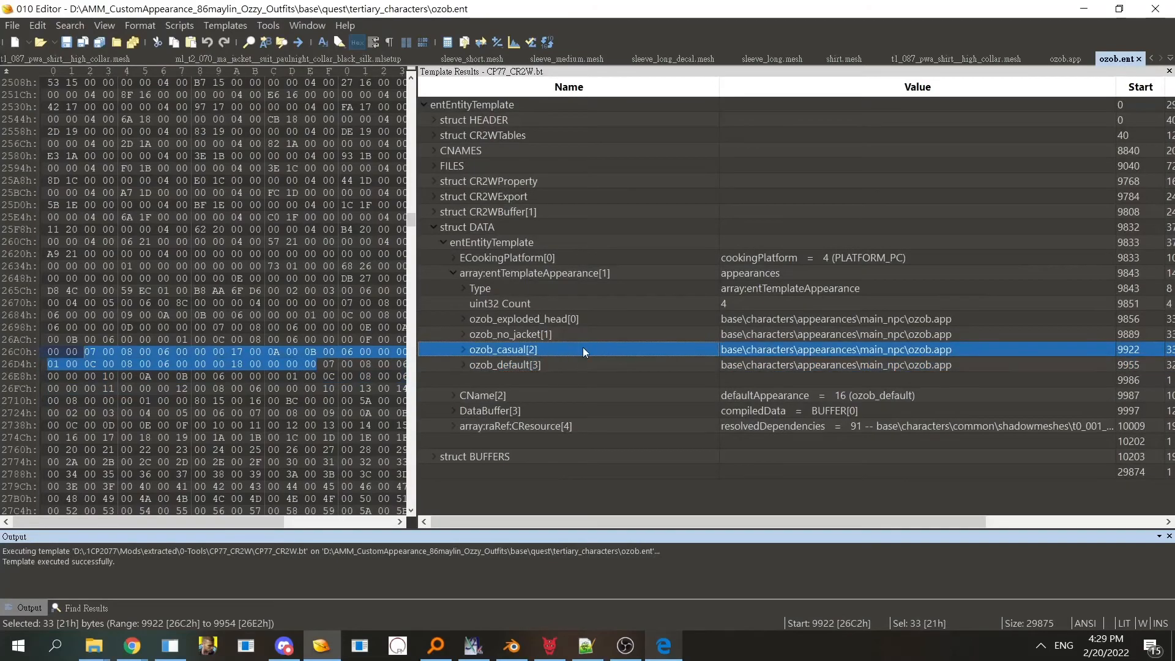
click(579, 336)
click(577, 347)
click(577, 336)
click(575, 347)
click(570, 335)
key(ctrl+shift+c)
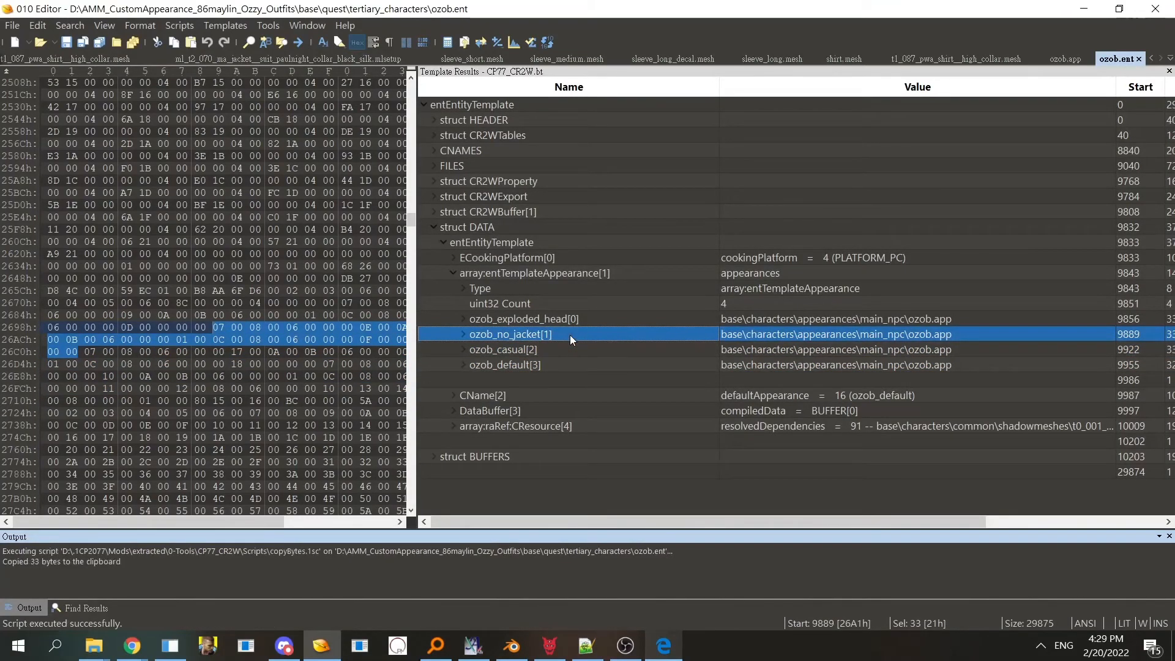
- Recheck the guide's copying rule and paste the copied ozob_no_jacket entry at the last appearance entry, ozob_default[3], in ozob.ent
click(659, 653)
scroll(556, 271, down, 3)
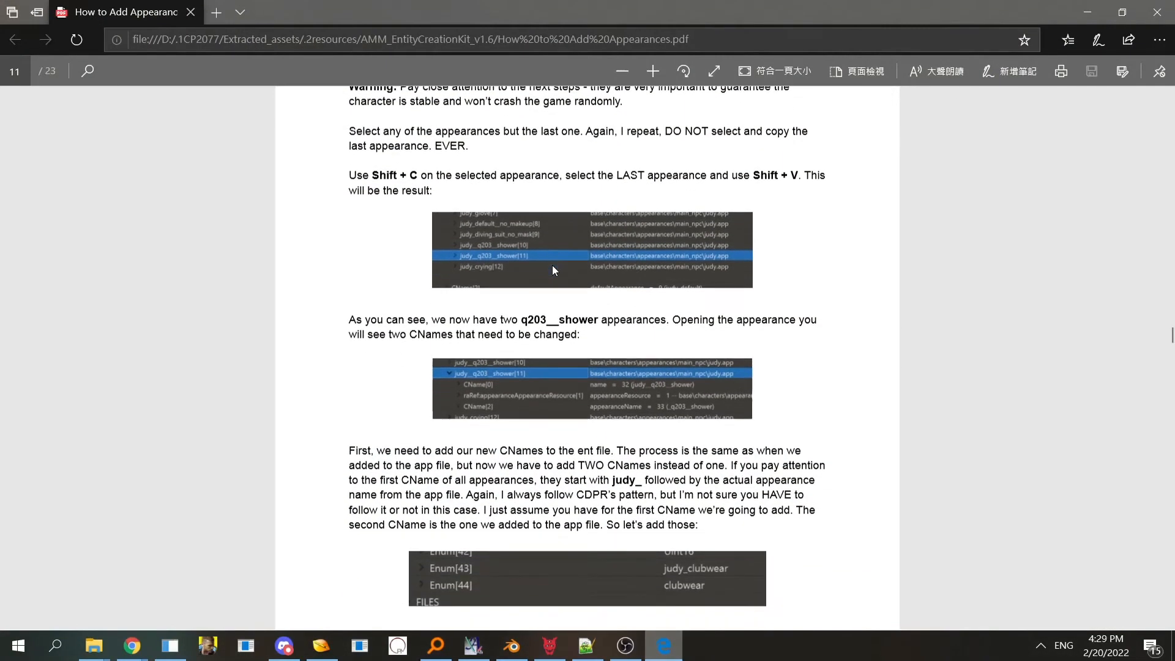
scroll(608, 325, up, 3)
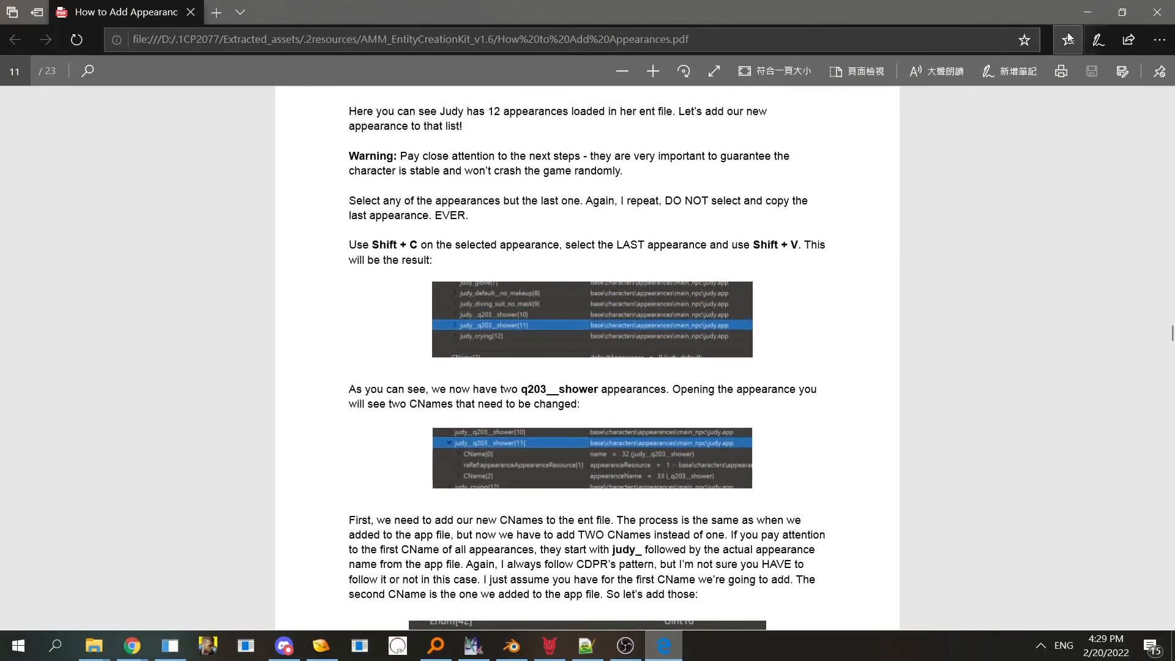
click(1088, 13)
click(546, 366)
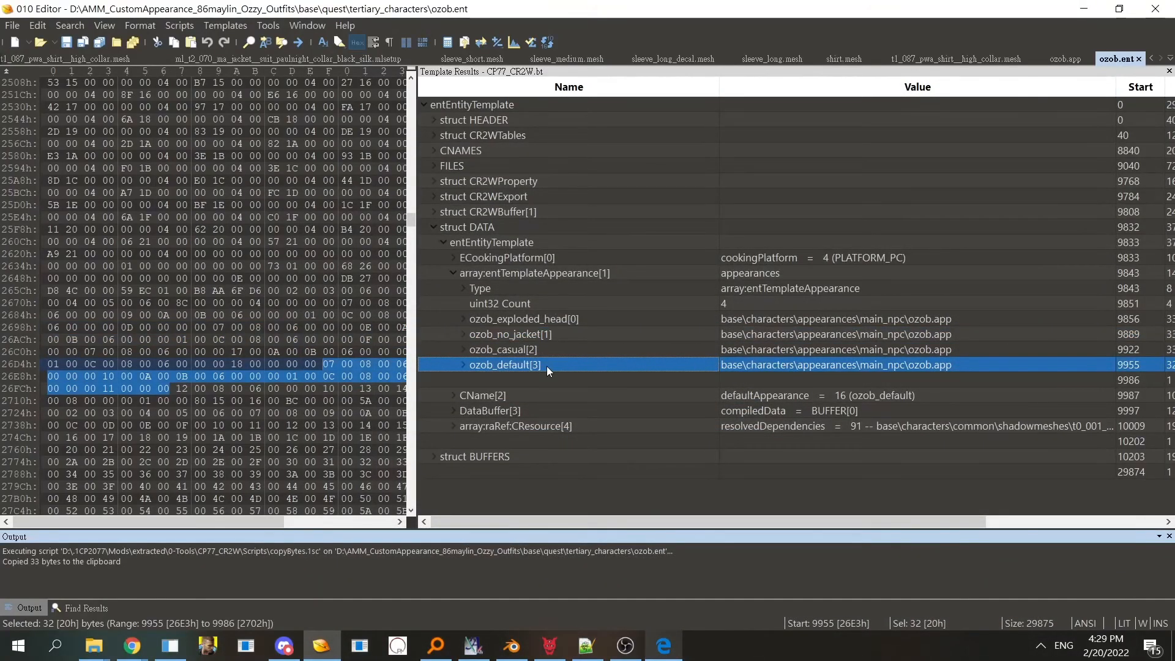
key(ctrl+v)
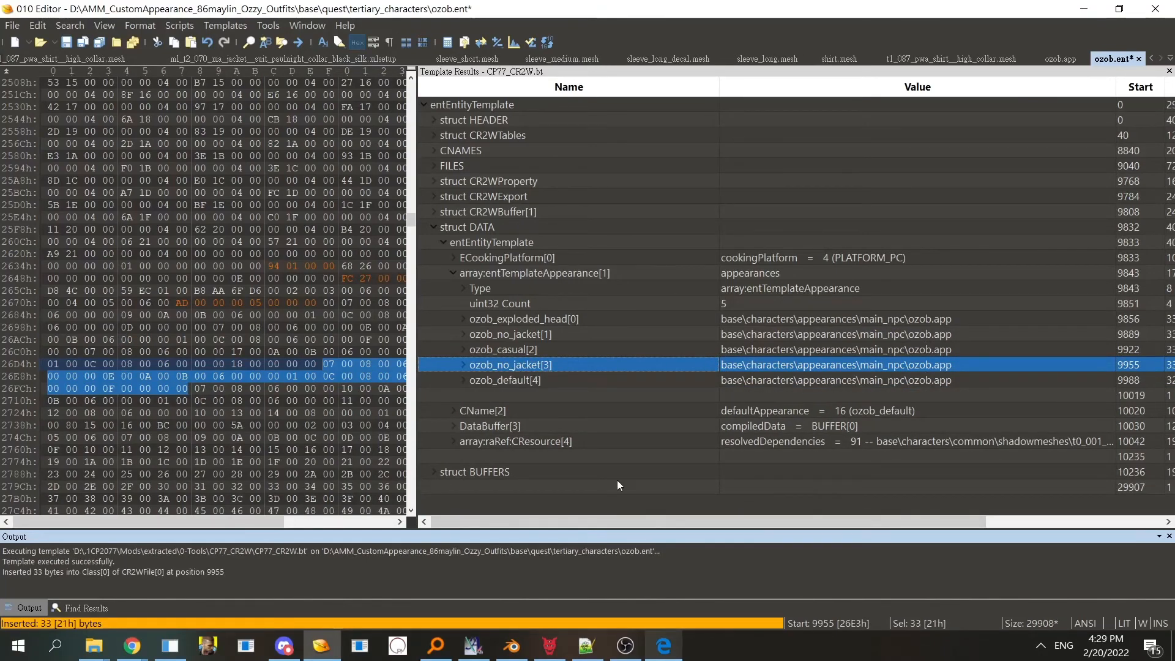
- Read the Edge PDF guide's section on adding two CNames for a new ent appearance
key(alt+Tab)
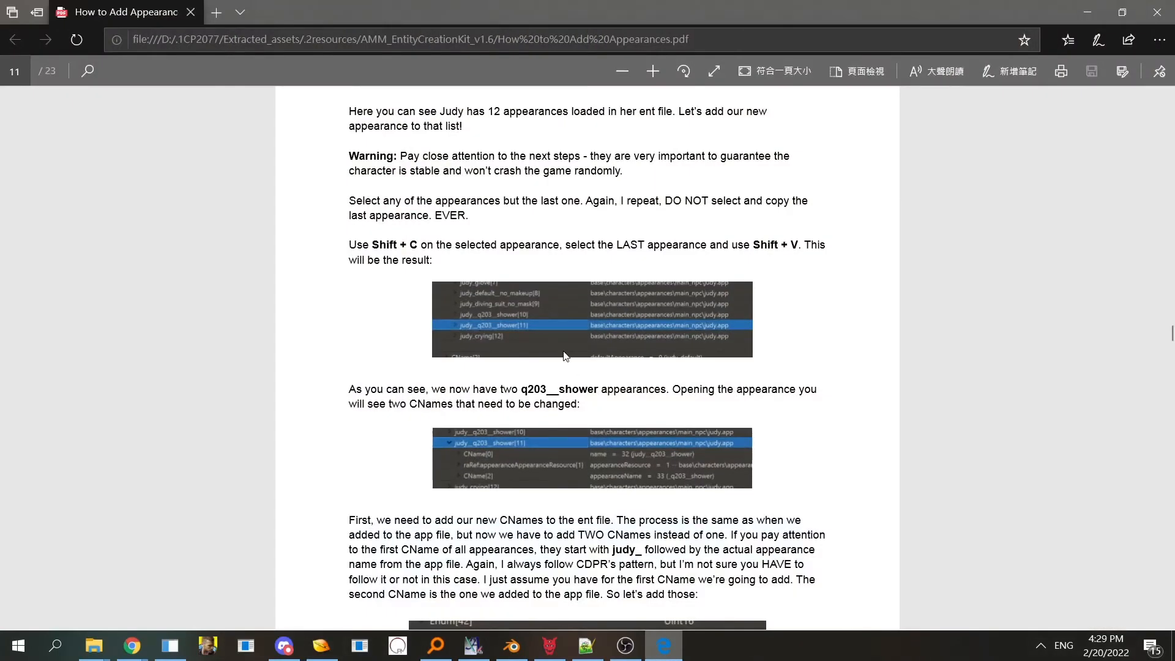
scroll(566, 347, down, 1)
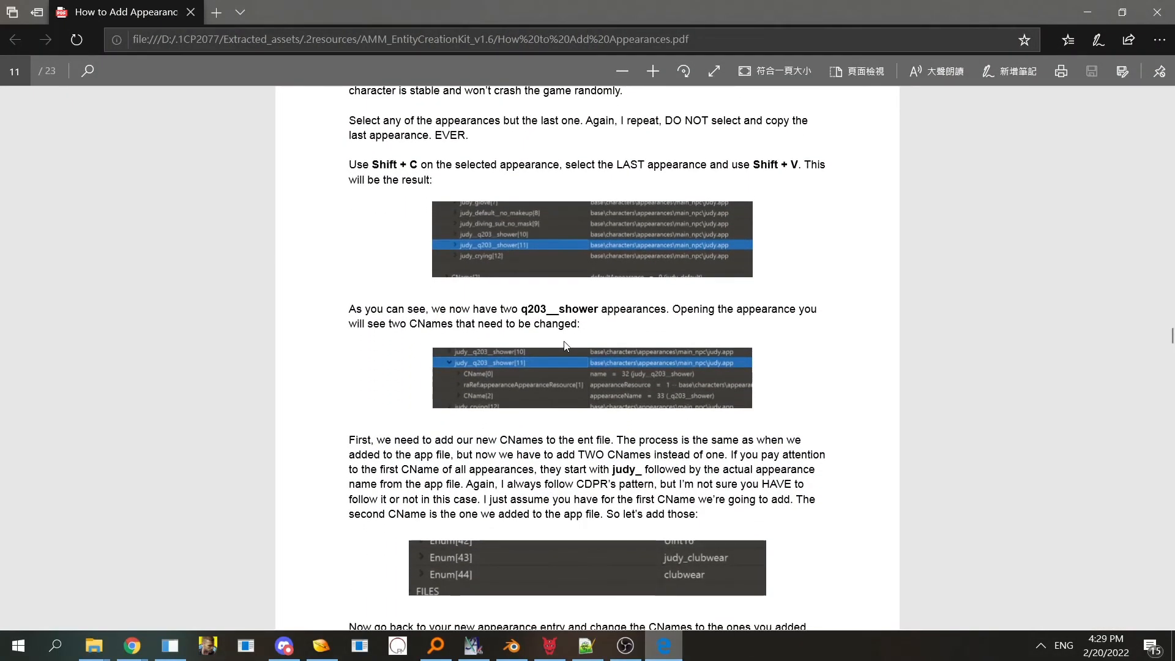
scroll(564, 343, down, 1)
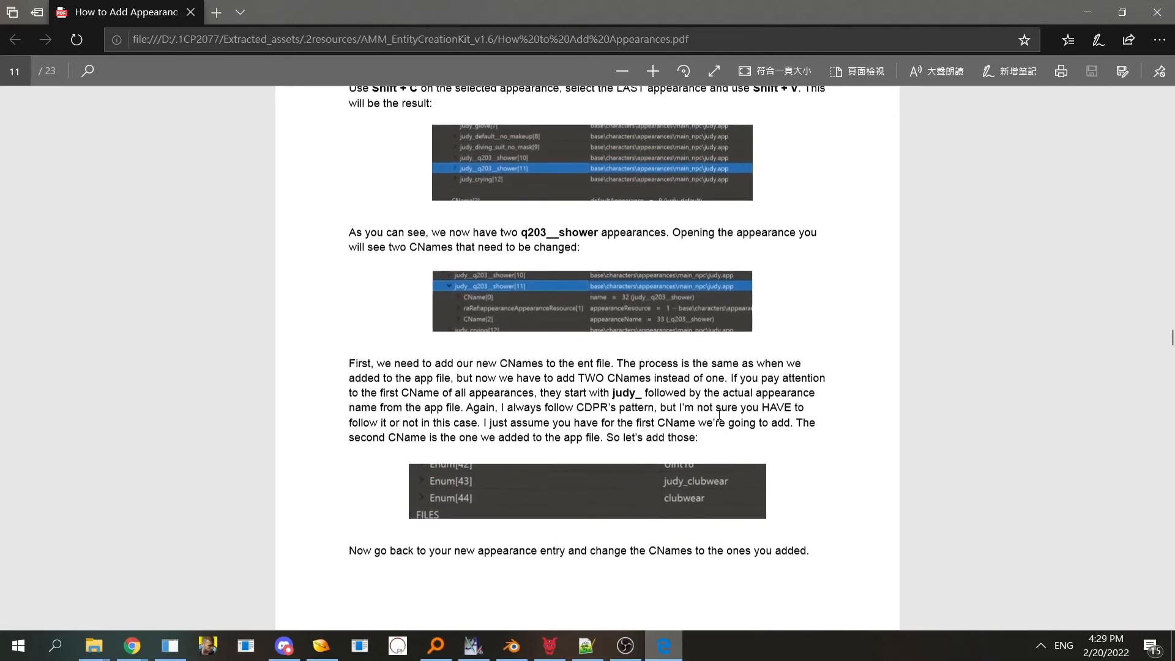
scroll(706, 399, down, 1)
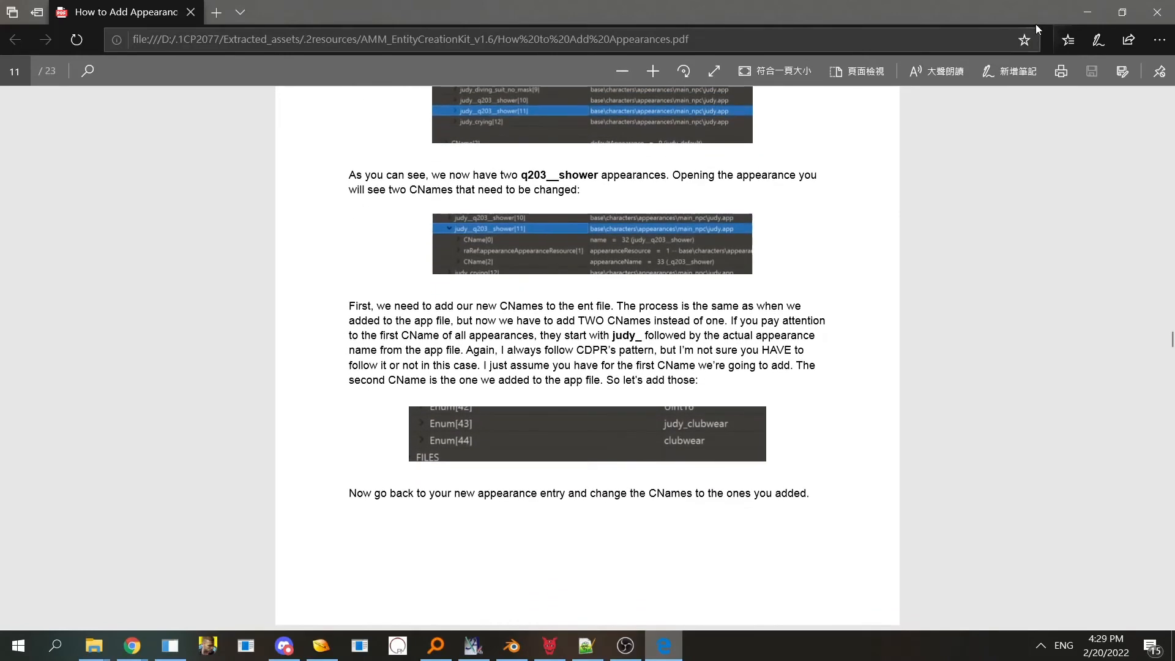
click(1087, 12)
- Look up the shirt appearance definition's name in ozob.app and insert a casual_shirt CName into ozob.ent in 010 Editor
click(548, 381)
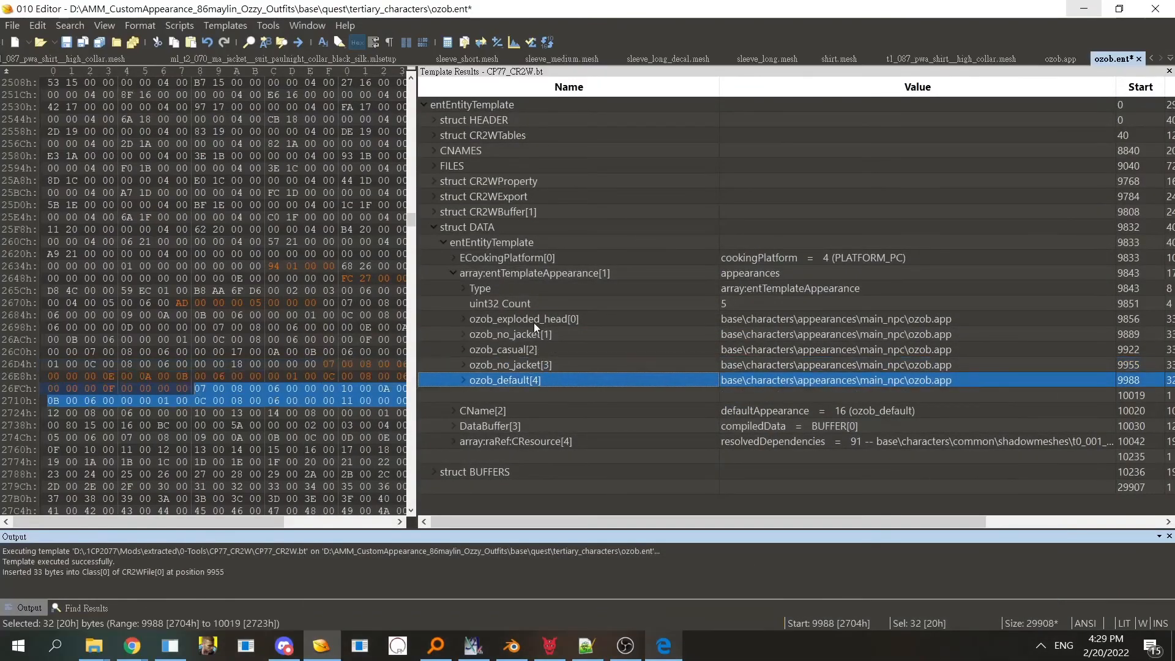
click(496, 154)
click(1082, 58)
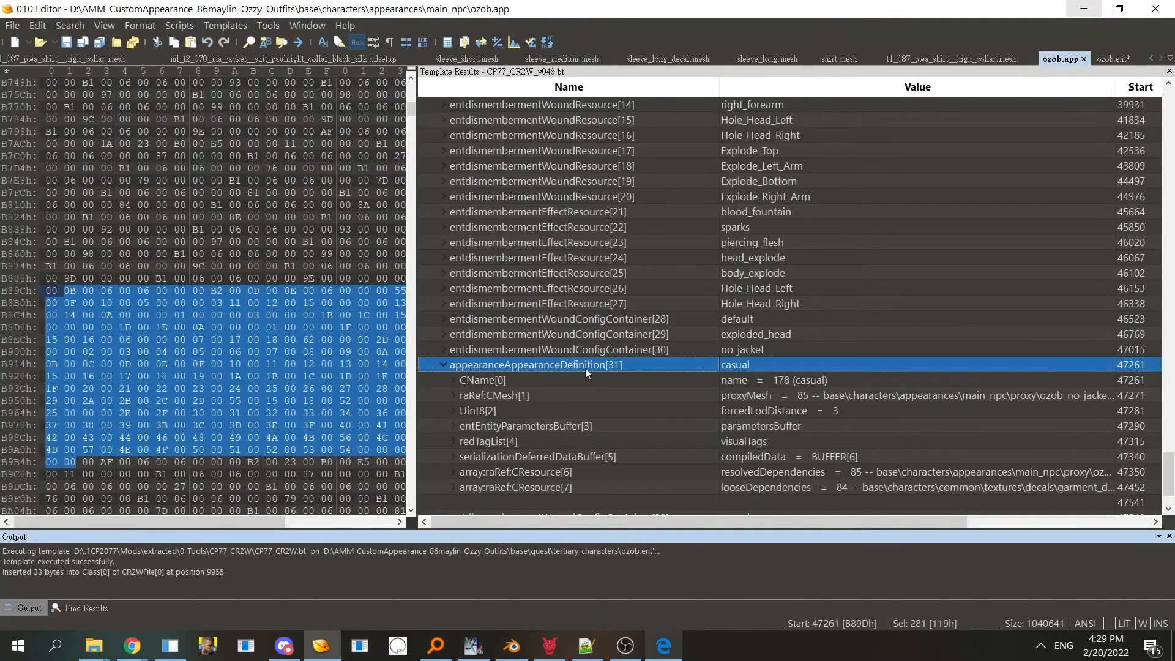
double_click(656, 362)
click(769, 482)
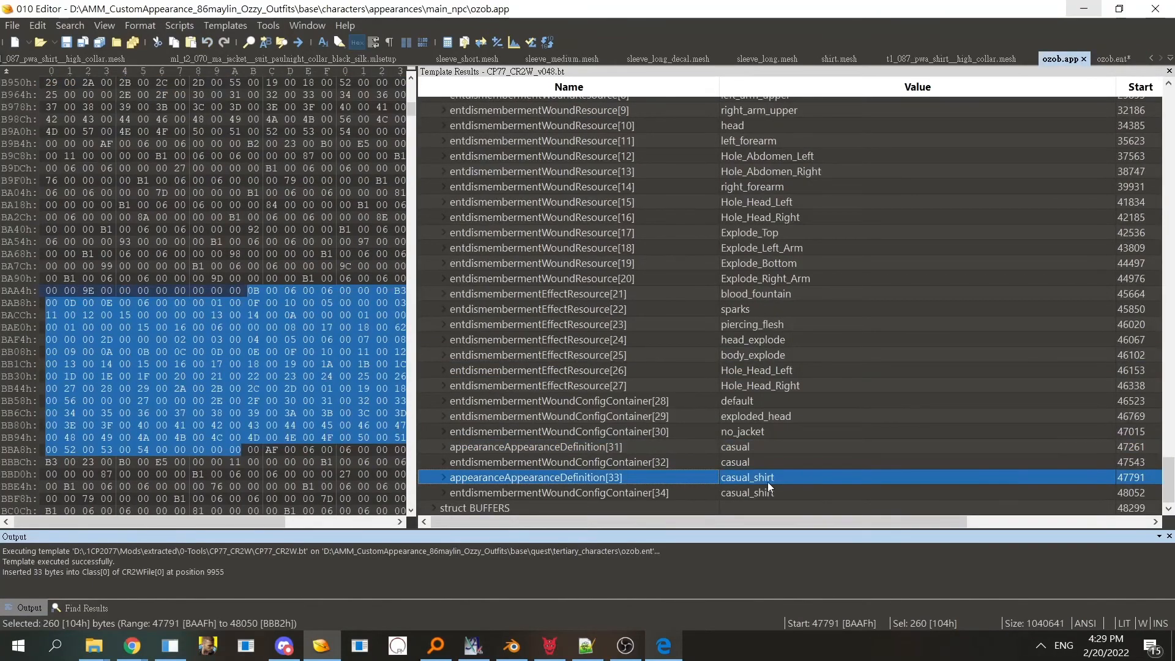
click(1112, 59)
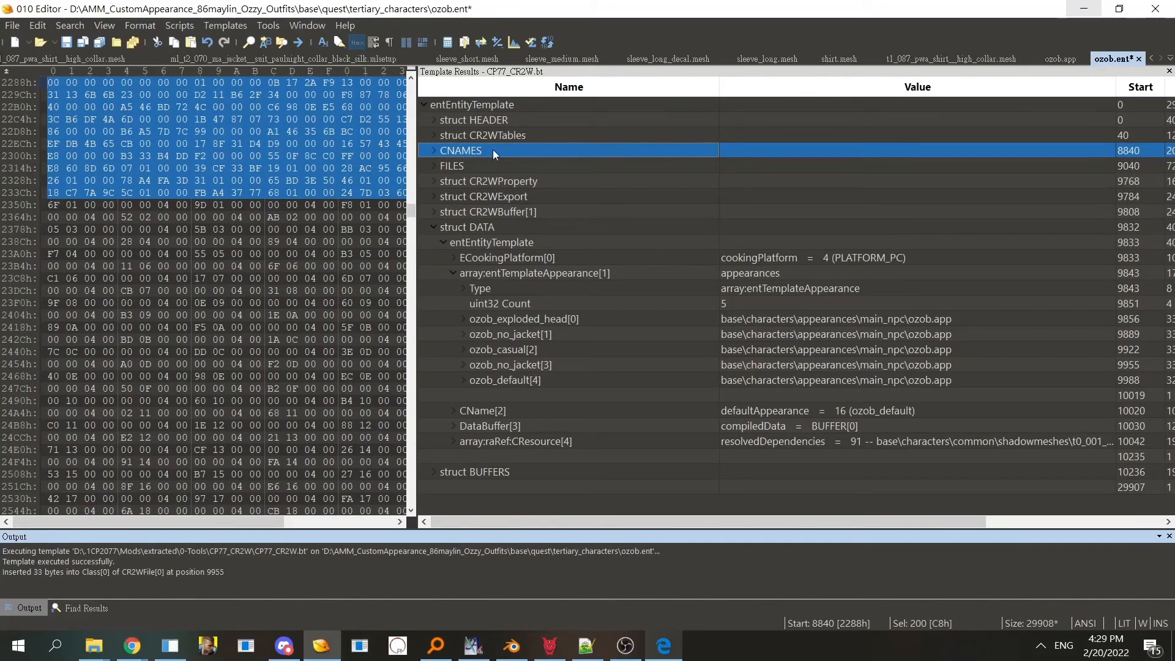
key(ctrl+shift+v)
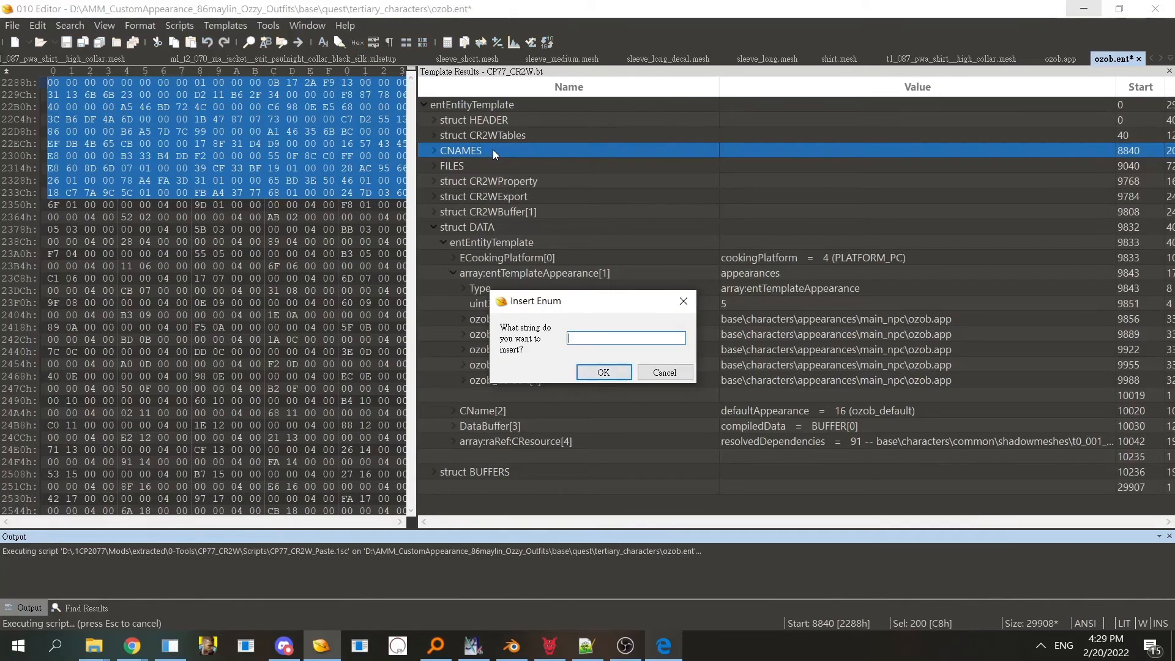
text(casual_shirt)
key(Return)
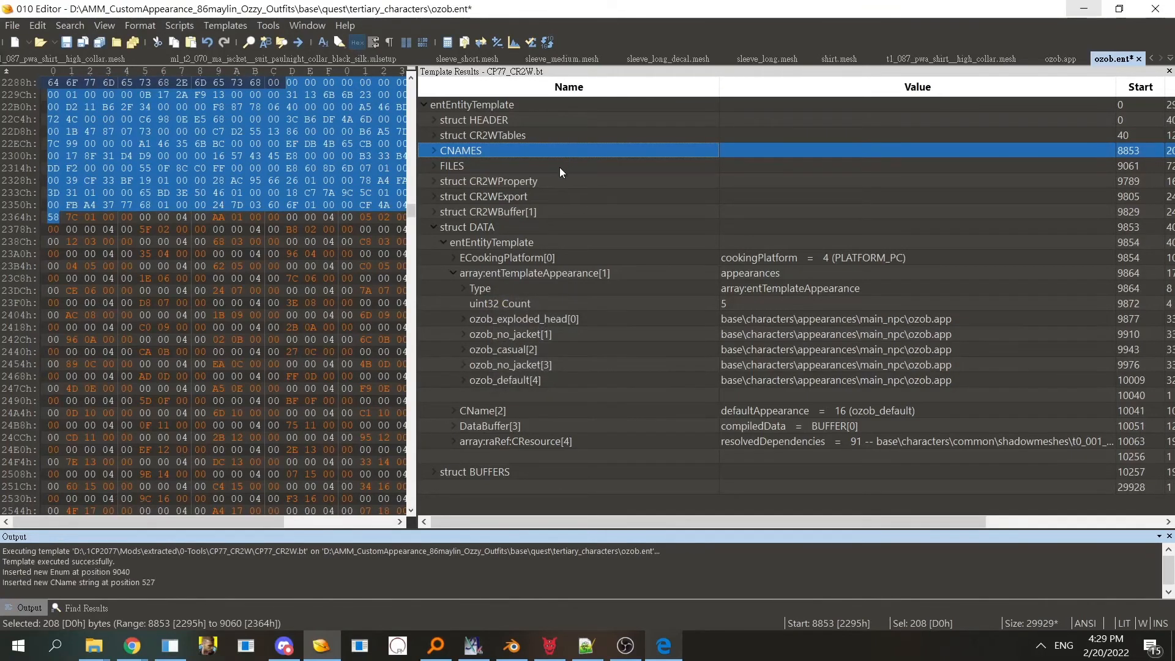
- Expand the ozob_default[4] appearance entry in ozob.ent and examine its name and appearanceName fields
double_click(612, 376)
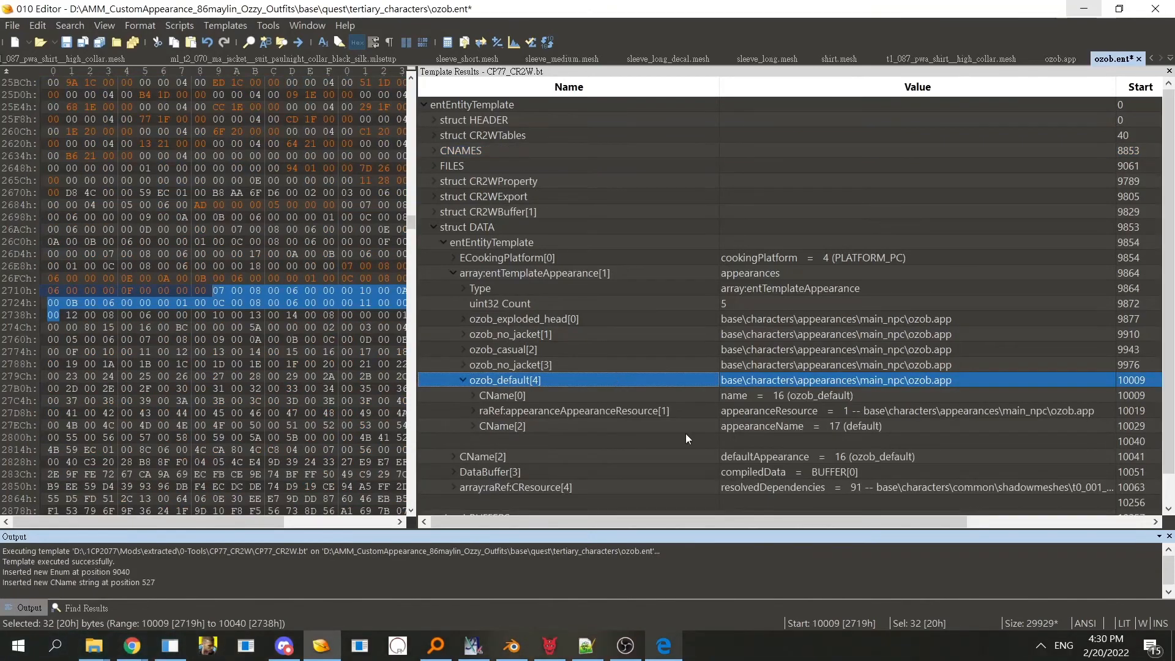
click(769, 421)
click(801, 424)
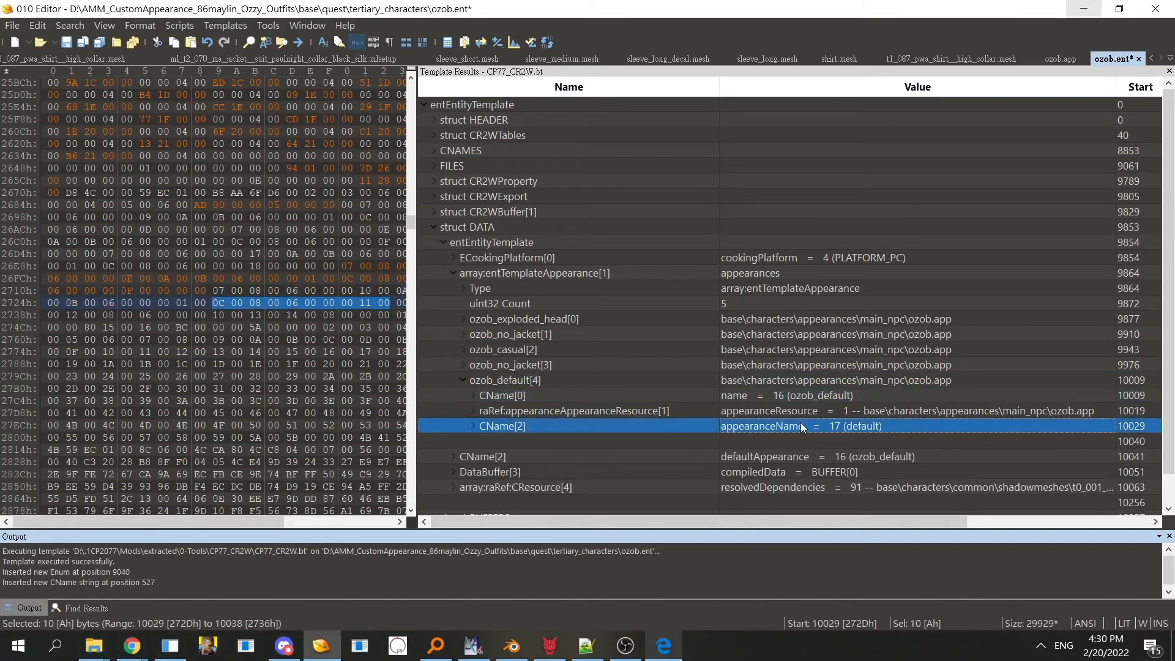
click(810, 394)
click(815, 425)
click(814, 398)
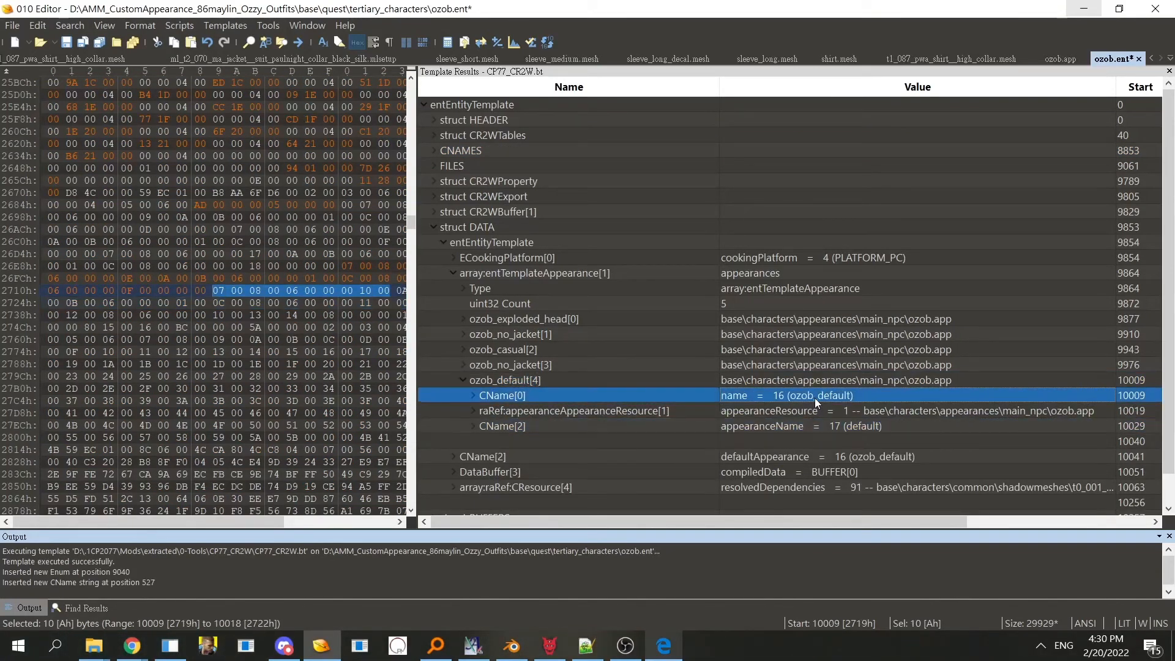
double_click(649, 381)
double_click(657, 383)
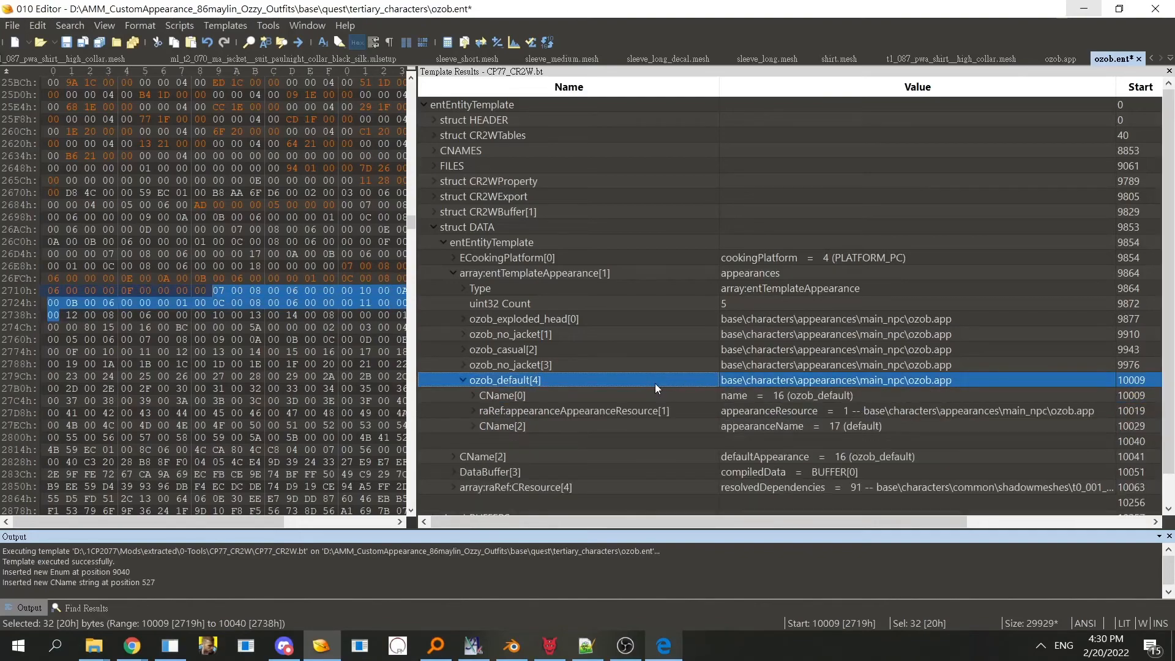
- Recheck the guide's CName naming pattern and insert an ozob_casual_shirt CName into ozob.ent
click(670, 651)
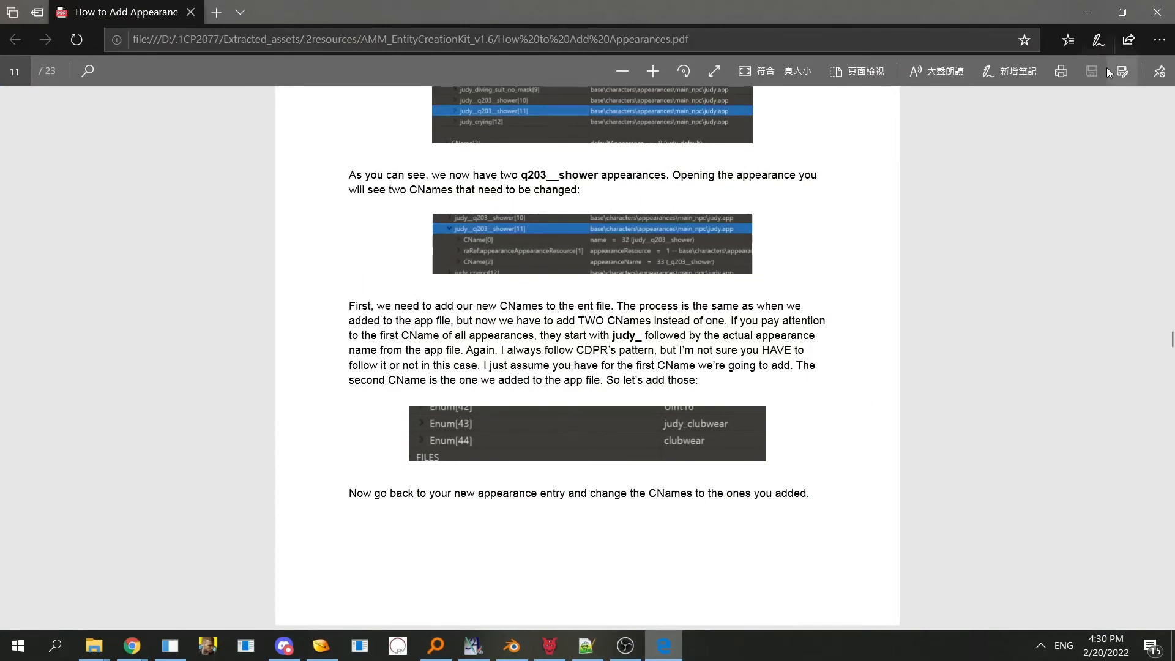
click(1088, 17)
click(494, 349)
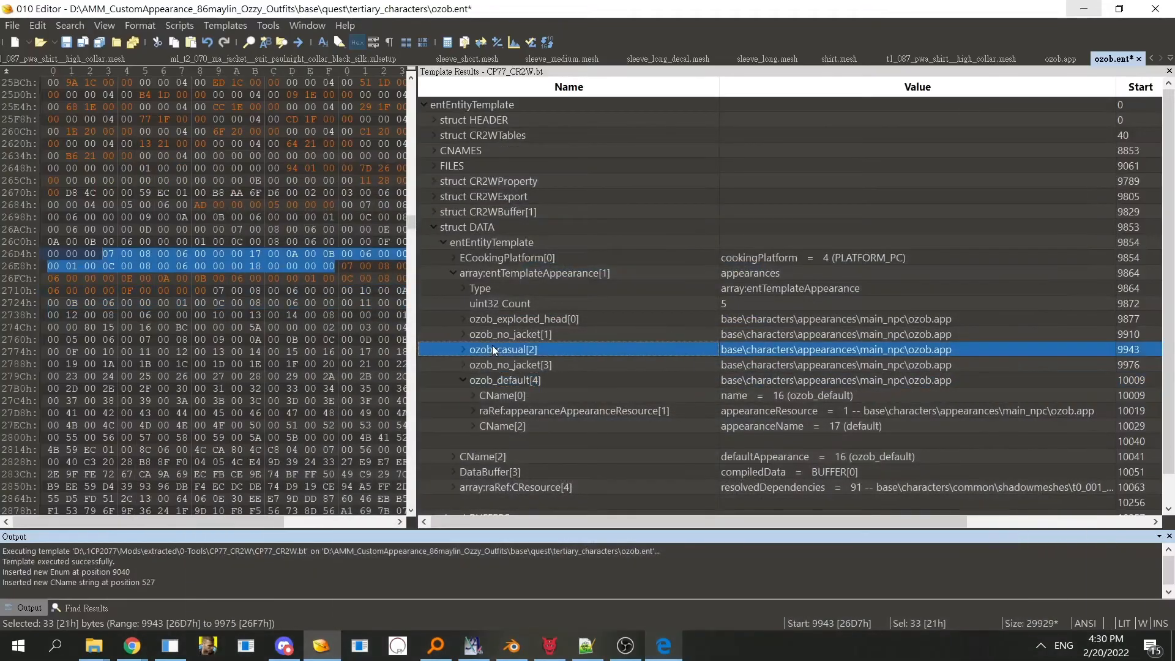
click(571, 399)
click(502, 152)
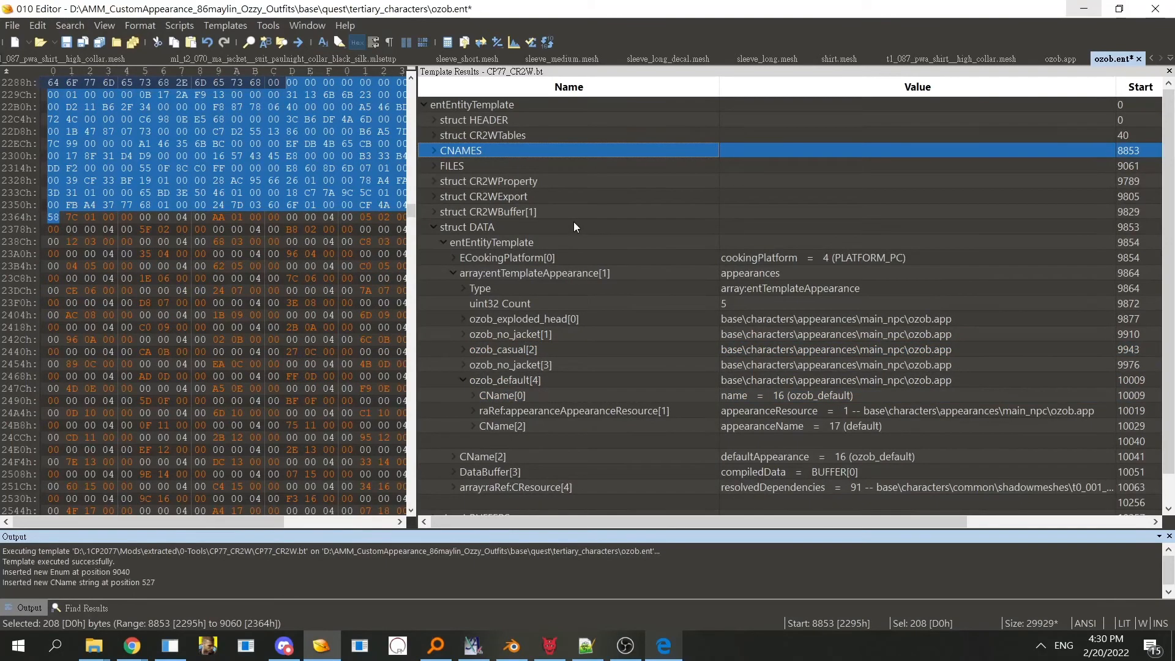
key(ctrl+shift+v)
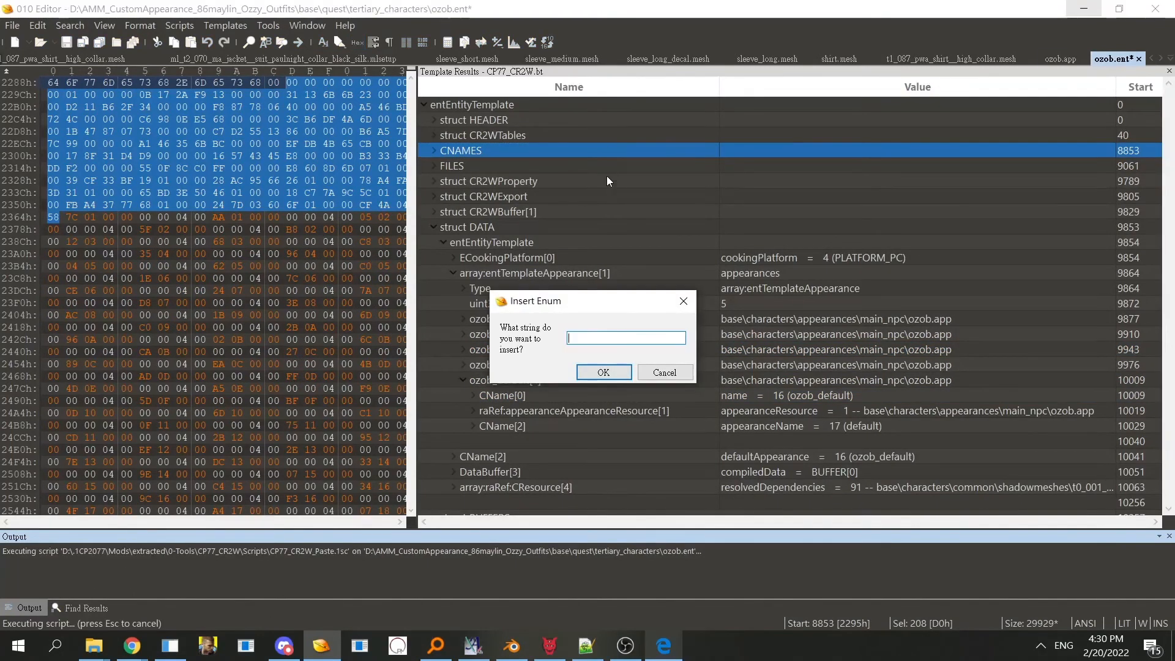
text(ozob_casual_shirt)
click(602, 372)
- Expand the CNAMES list and look up the Enum index numbers of casual_shirt and ozob_casual_shirt
double_click(528, 151)
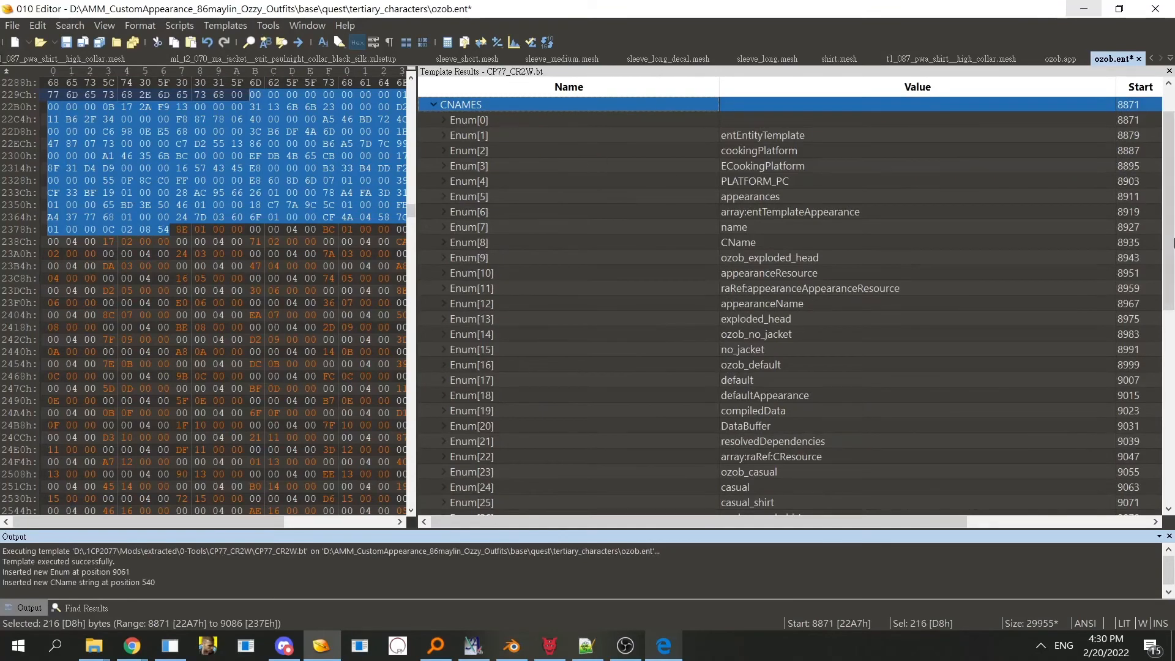
drag(1171, 184, 1170, 300)
click(672, 306)
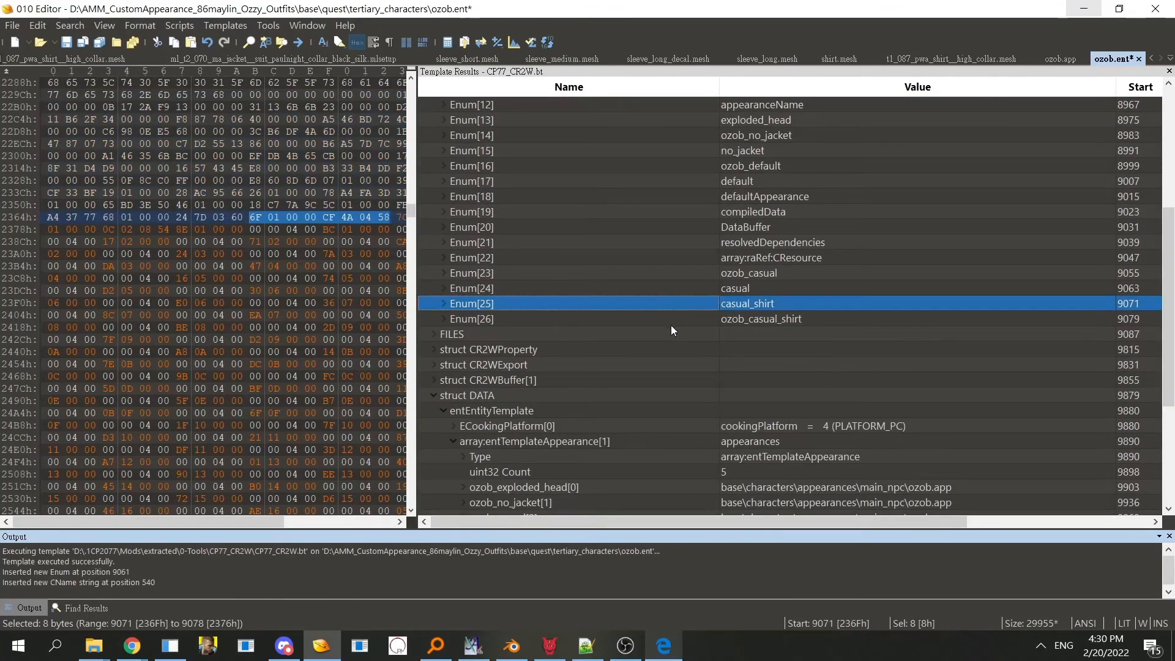
click(671, 321)
click(550, 303)
click(563, 318)
scroll(613, 368, down, 4)
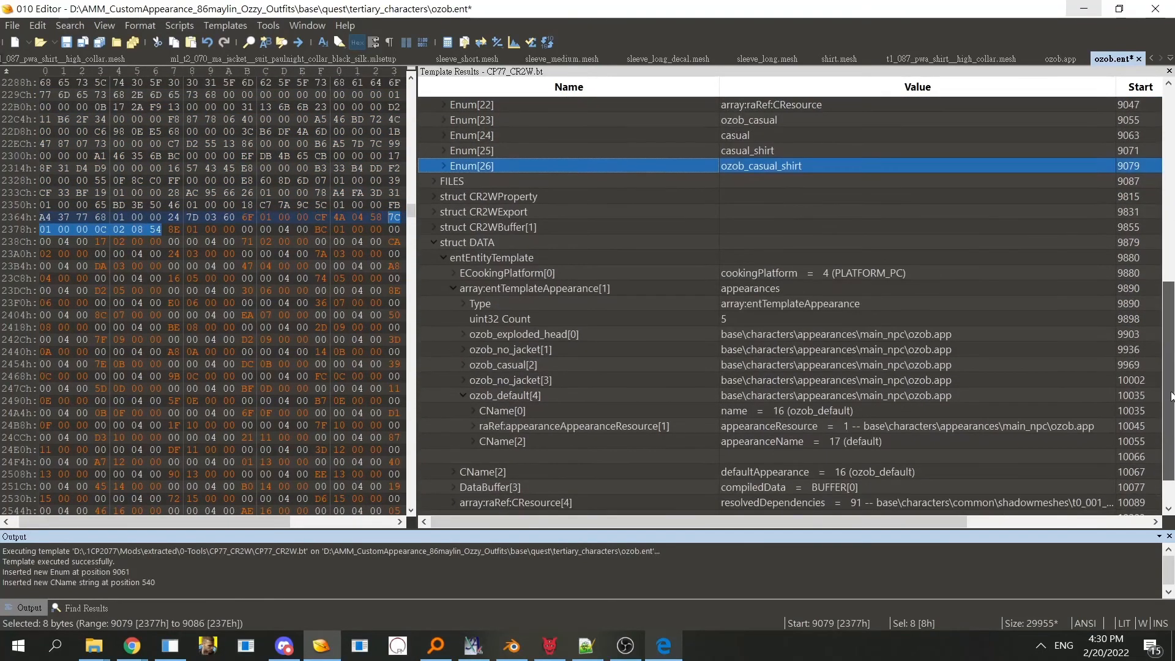
- Expand the duplicated ozob_no_jacket[3] entry and set its name CName to 26 (ozob_casual_shirt)
click(578, 380)
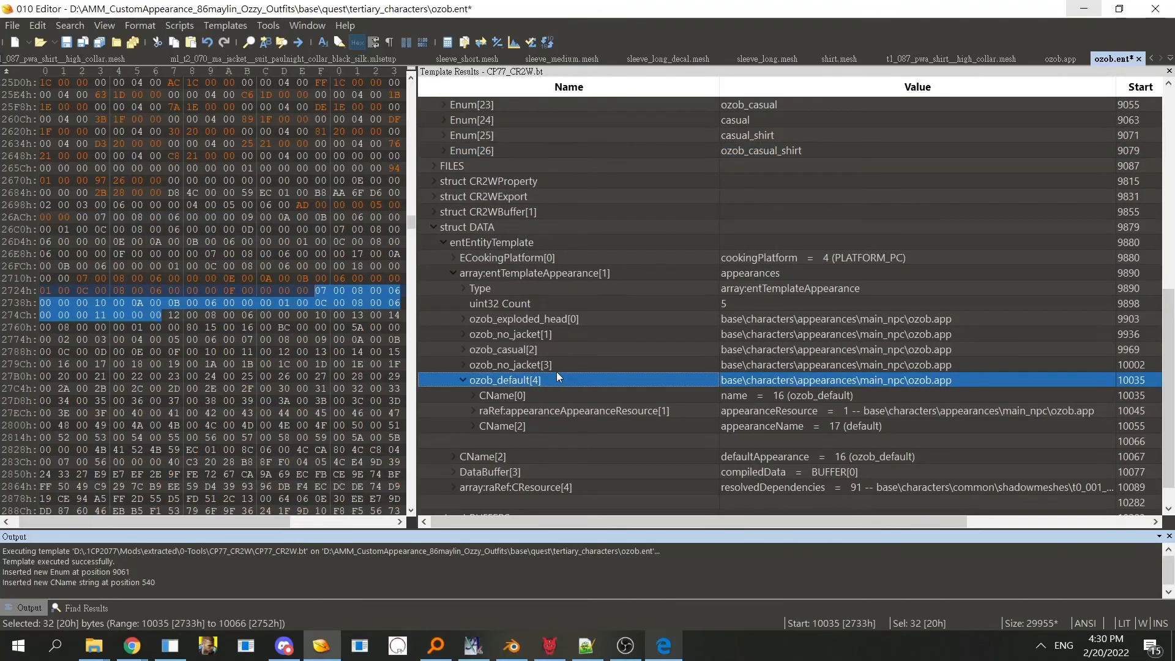
click(557, 370)
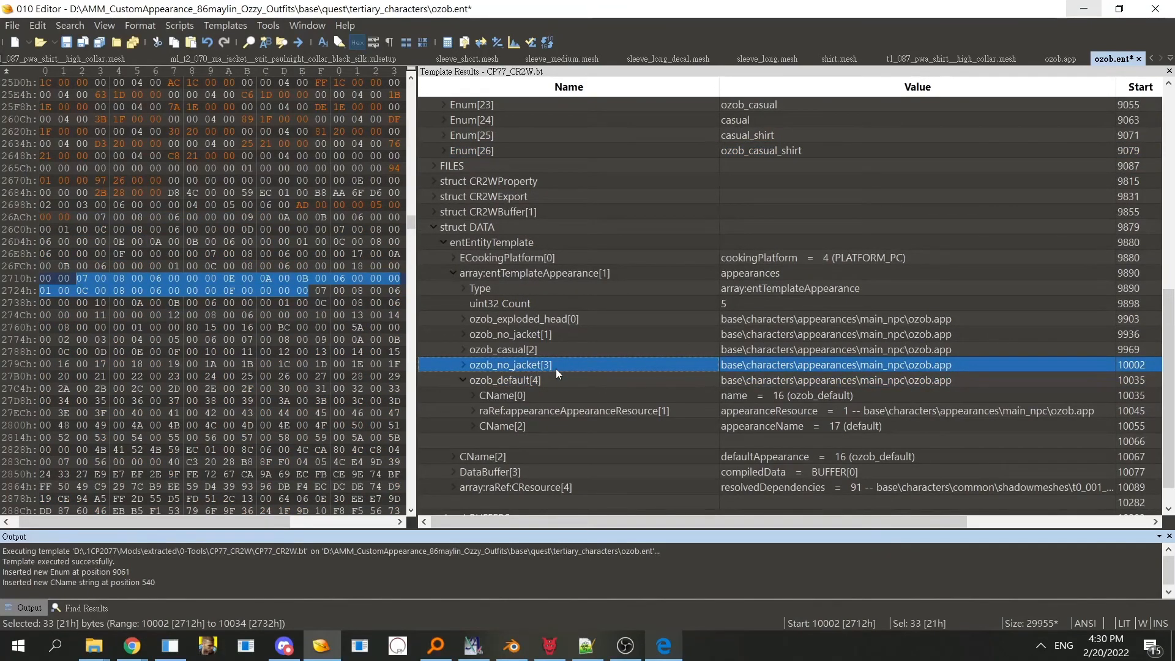
double_click(550, 380)
double_click(546, 384)
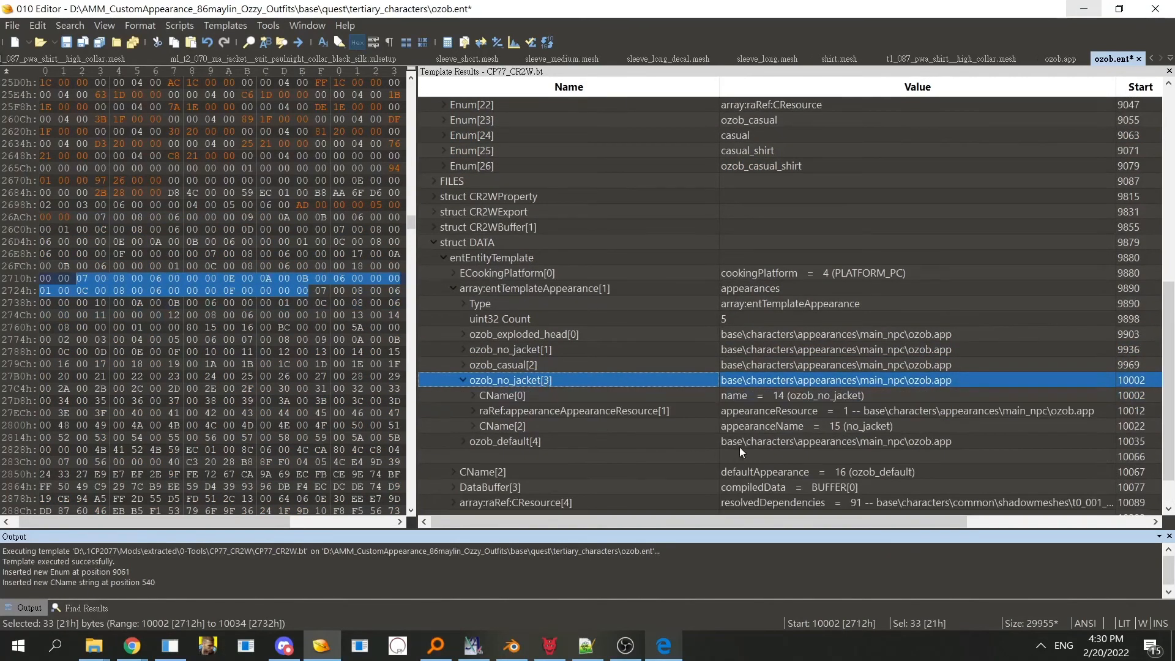
click(829, 398)
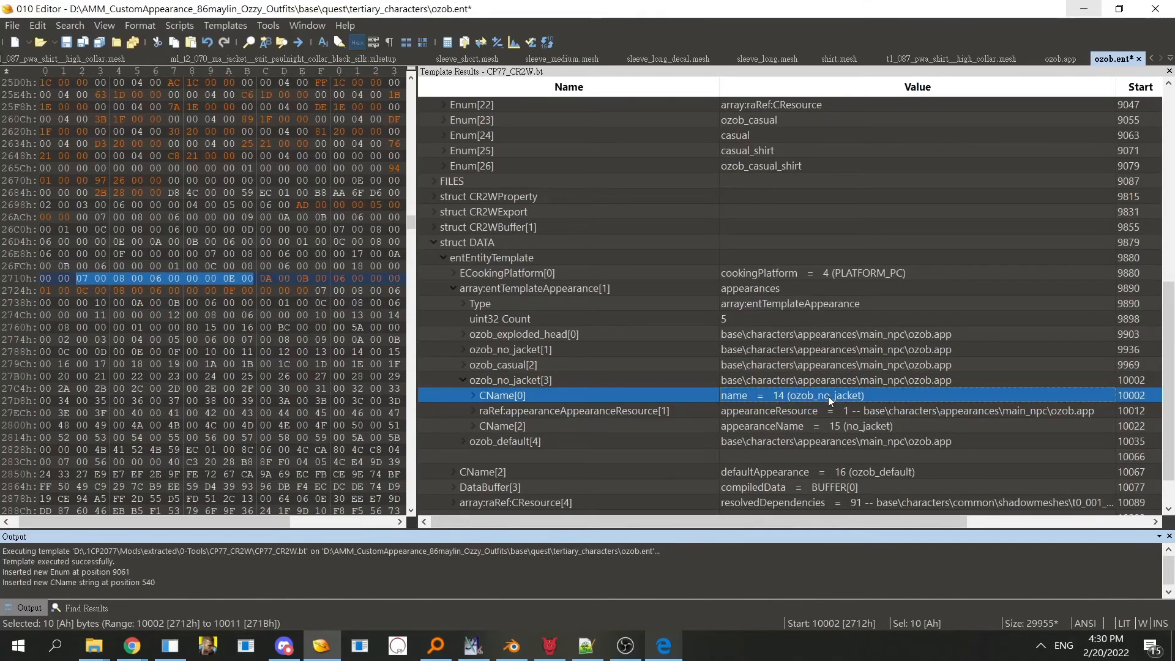
text(26)
click(823, 412)
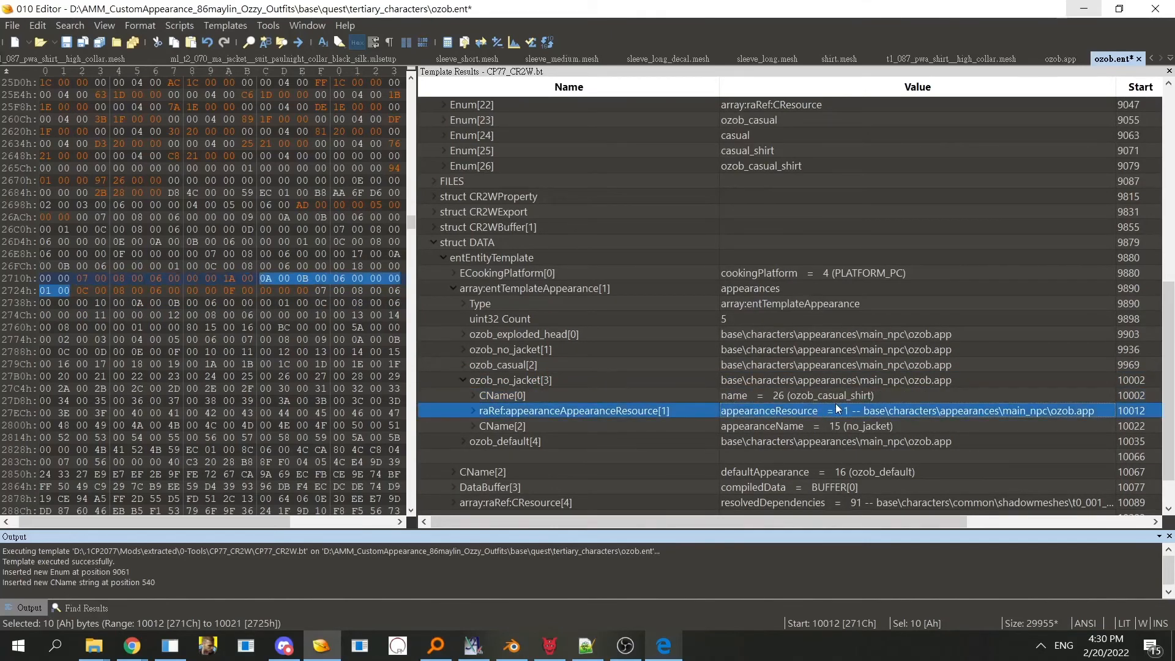
key(ctrl+z)
key(ctrl+y)
- Set the duplicated entry's appearanceName to 25 (casual_shirt) and save ozob.ent
click(867, 428)
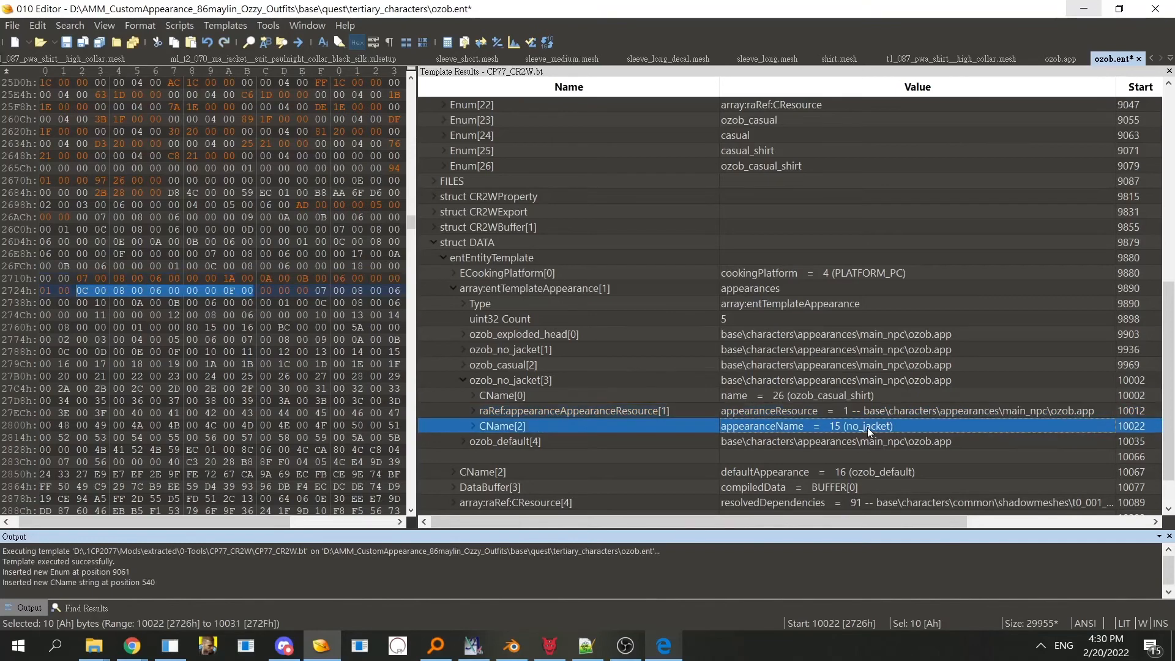
text(25)
key(Return)
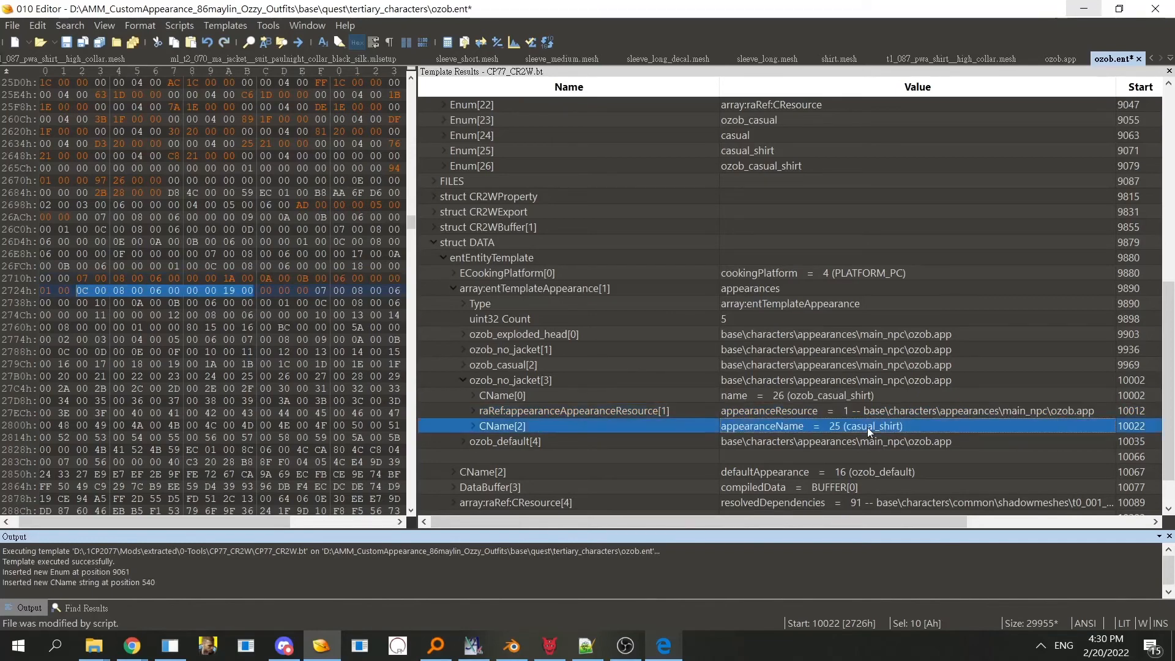
key(ctrl+s)
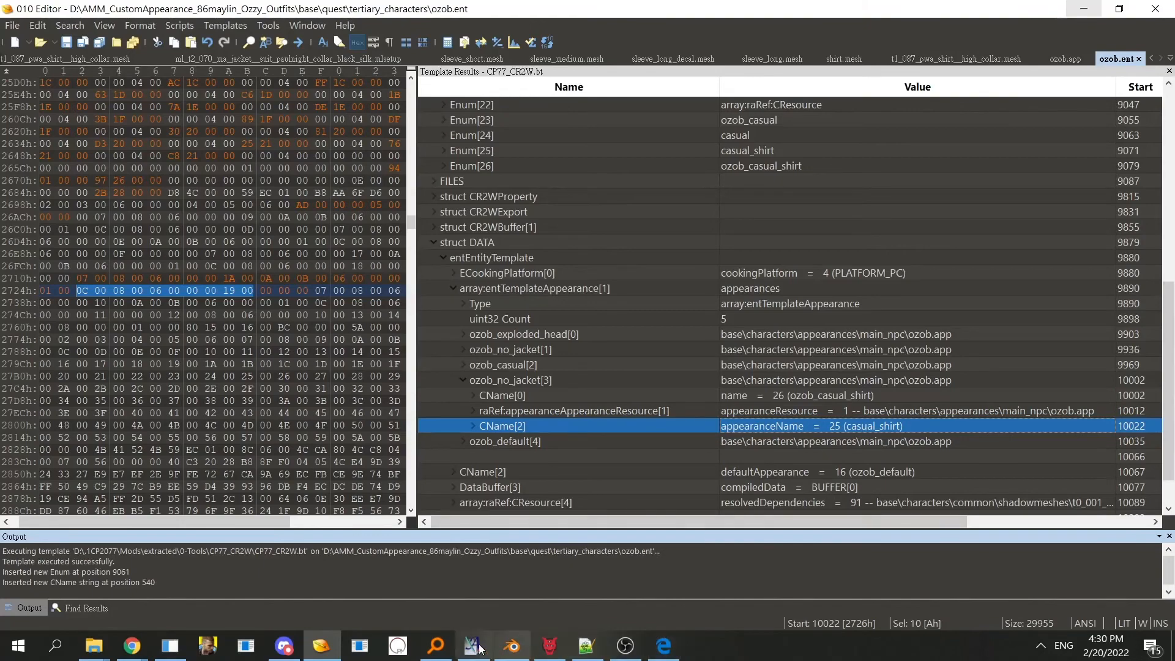
- Read on in the Edge PDF guide about finishing the ent file and adding appearances to AMM
click(664, 646)
scroll(539, 404, down, 10)
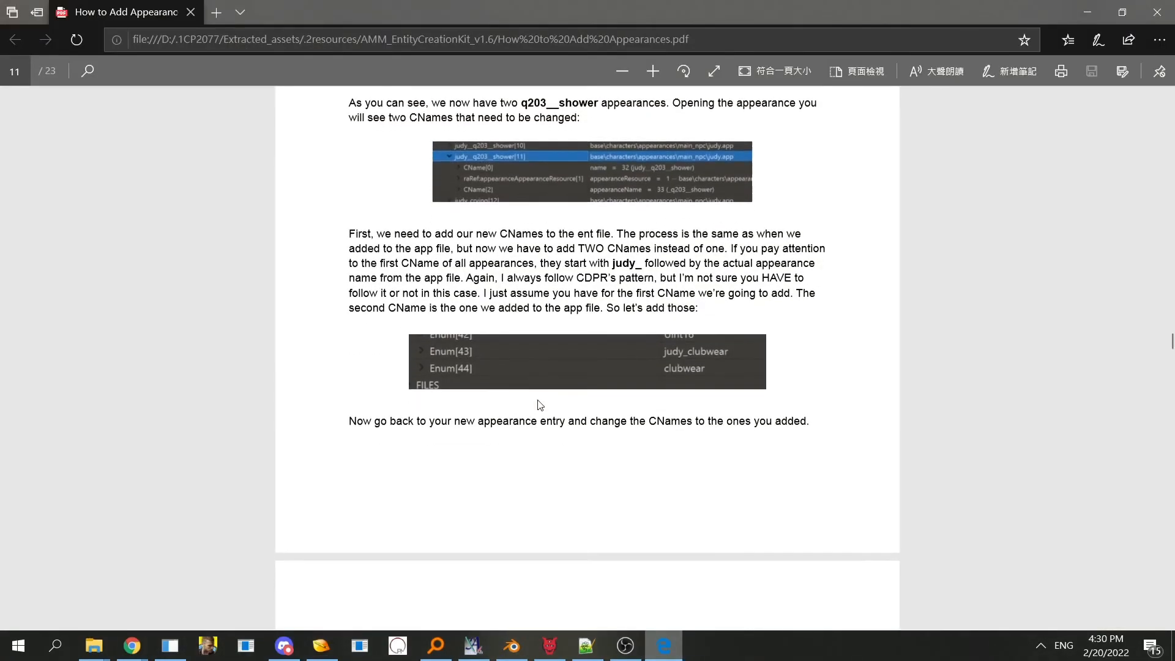
scroll(539, 401, down, 1)
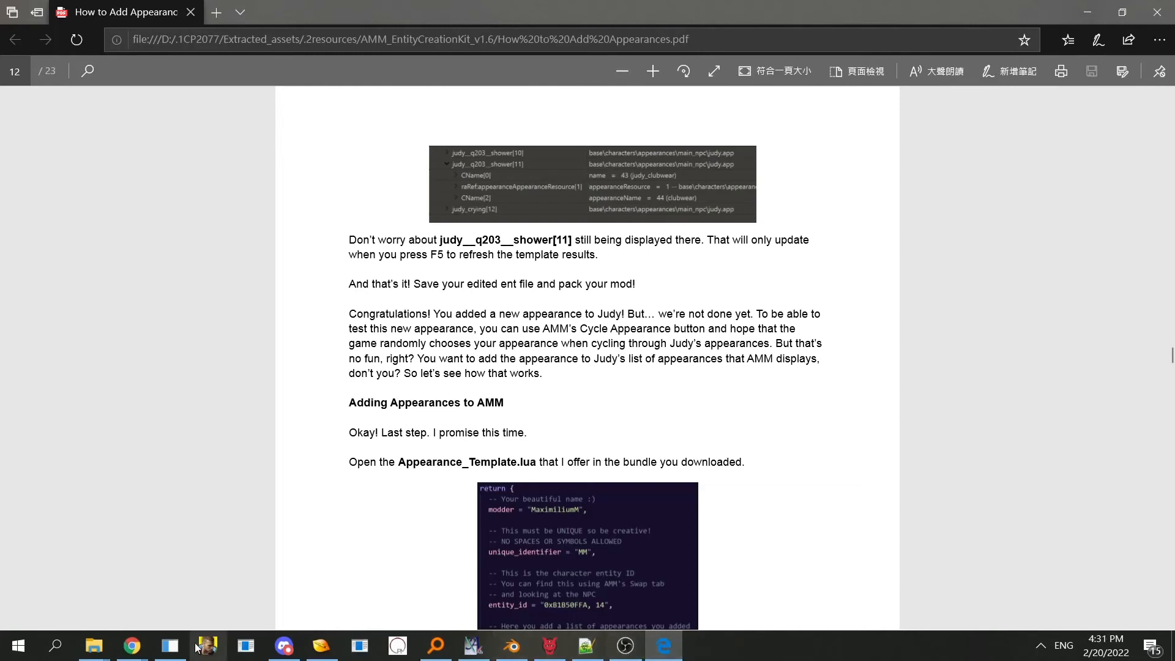
- Switch to 010 Editor, refresh the ozob.ent template results and select the renamed ozob_casual_shirt[3] entry
click(321, 646)
click(617, 395)
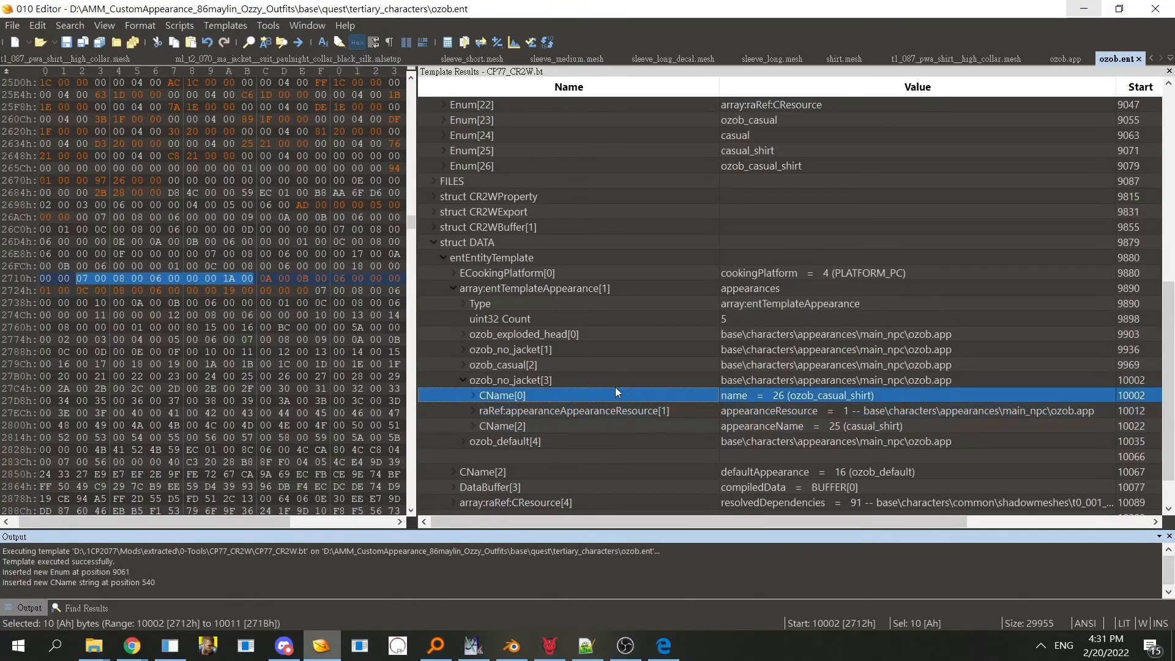
key(F5)
click(620, 384)
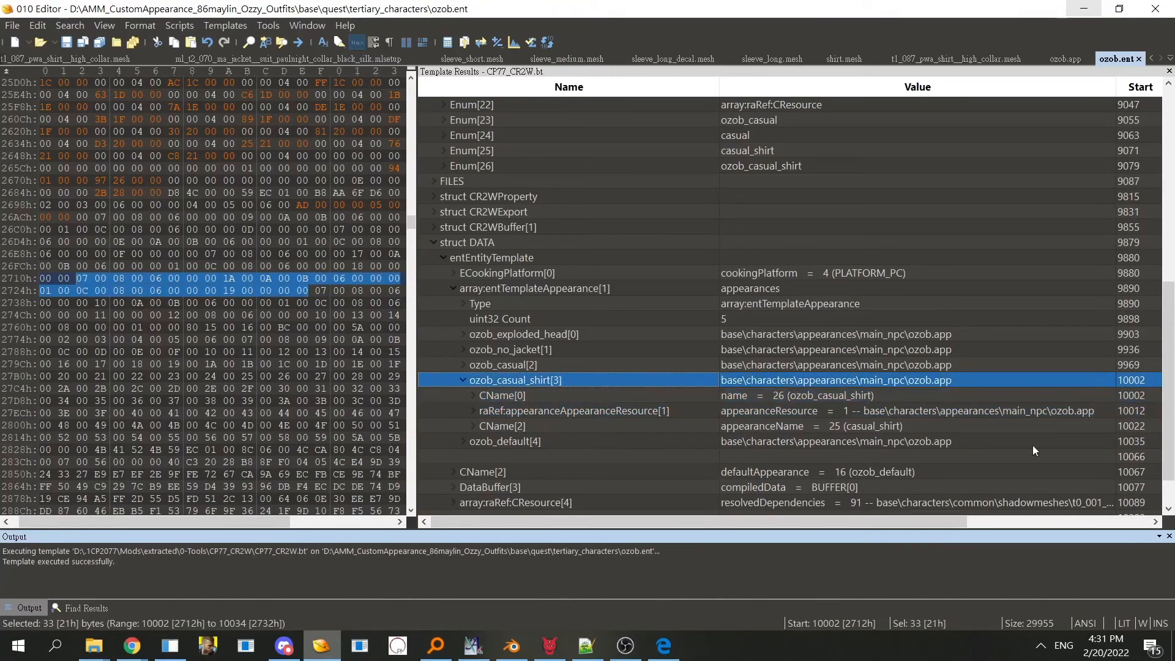
- Return to the Edge PDF guide and read the Adding Appearances to AMM section about Appearance_Template.lua
click(665, 646)
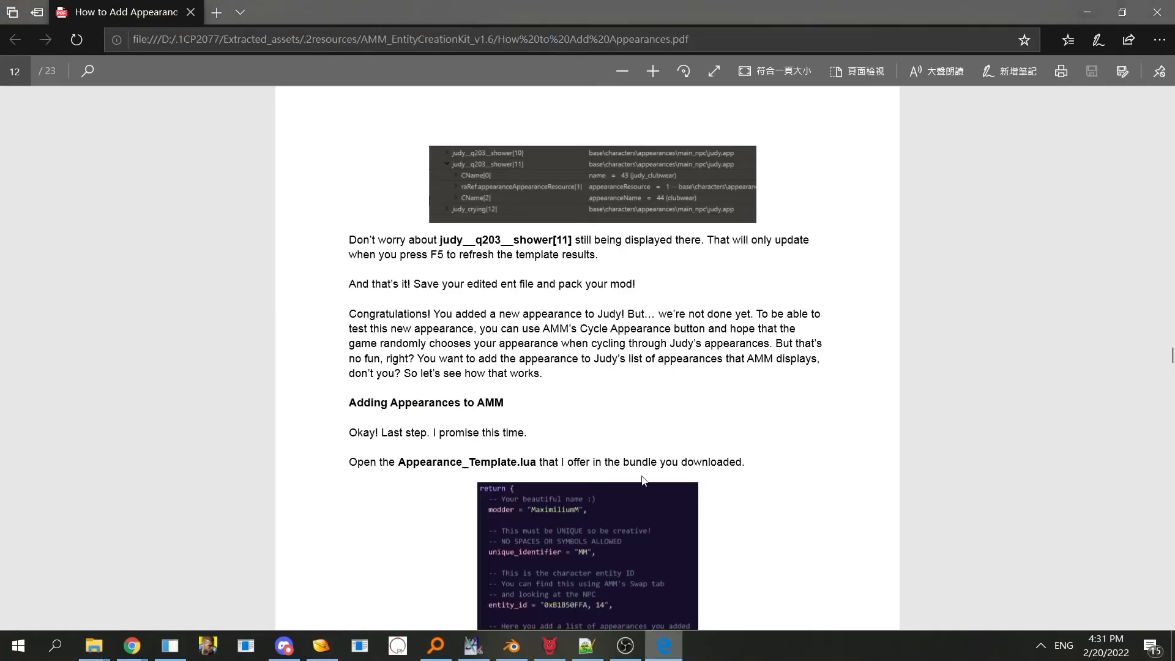
scroll(604, 423, down, 2)
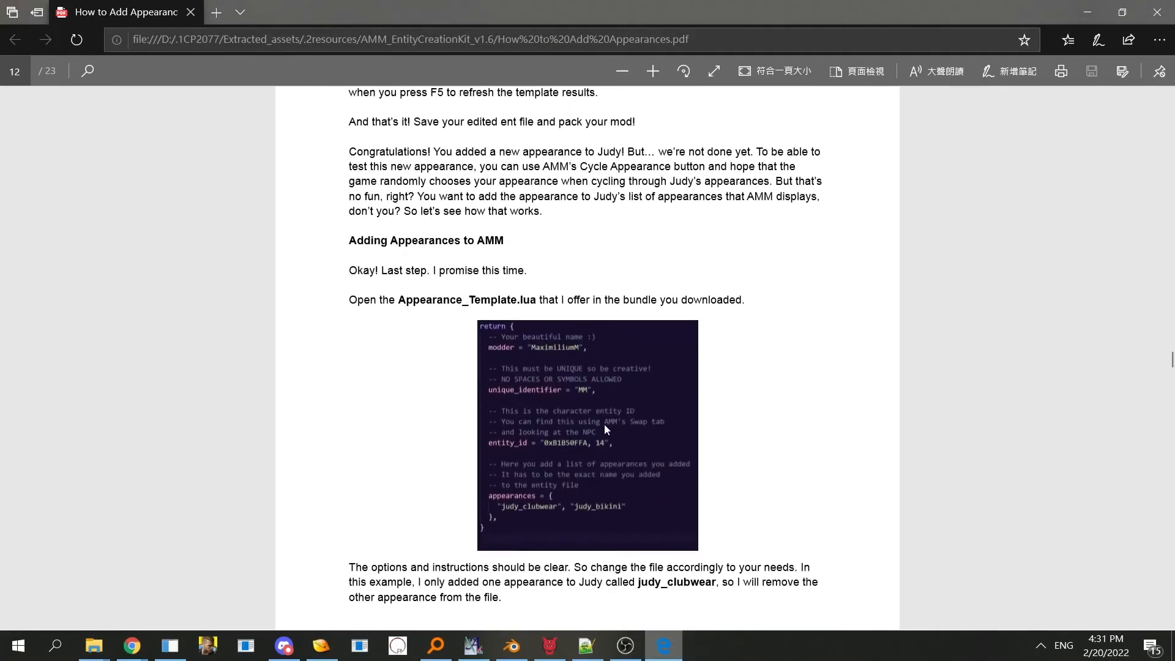
scroll(362, 429, up, 3)
scroll(362, 428, down, 3)
- Browse in File Explorer to the bin folder of Ozzy_Outfits, inside Mine\.2In-House projects\.3DLA\Ozzy
mouse_move(94, 646)
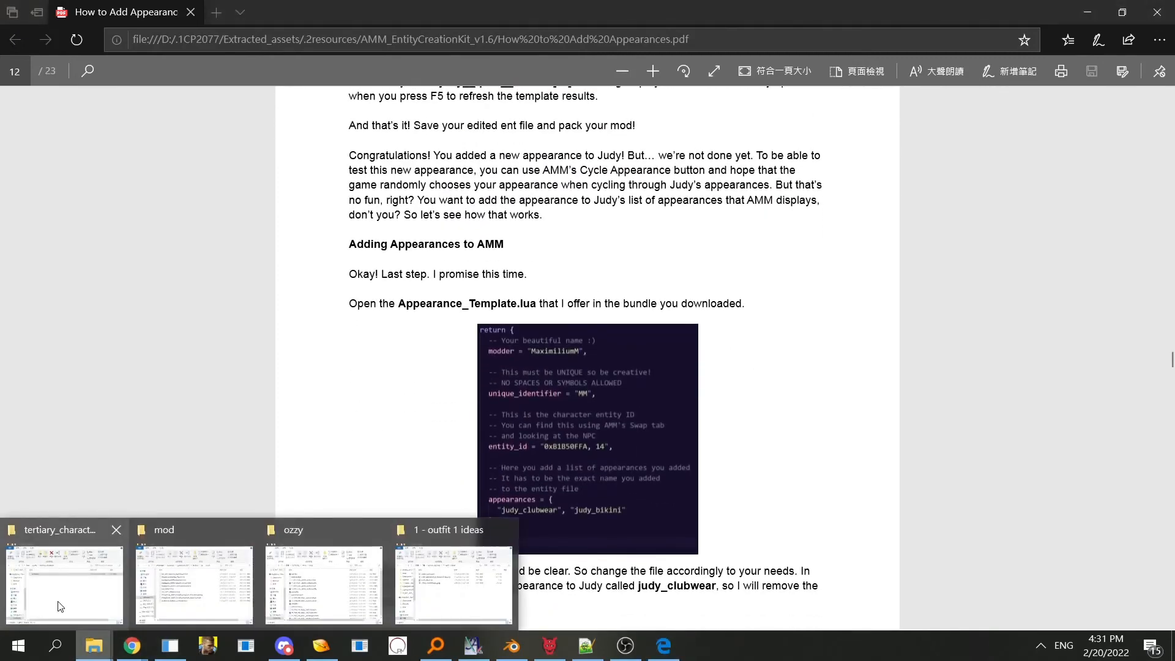
click(74, 581)
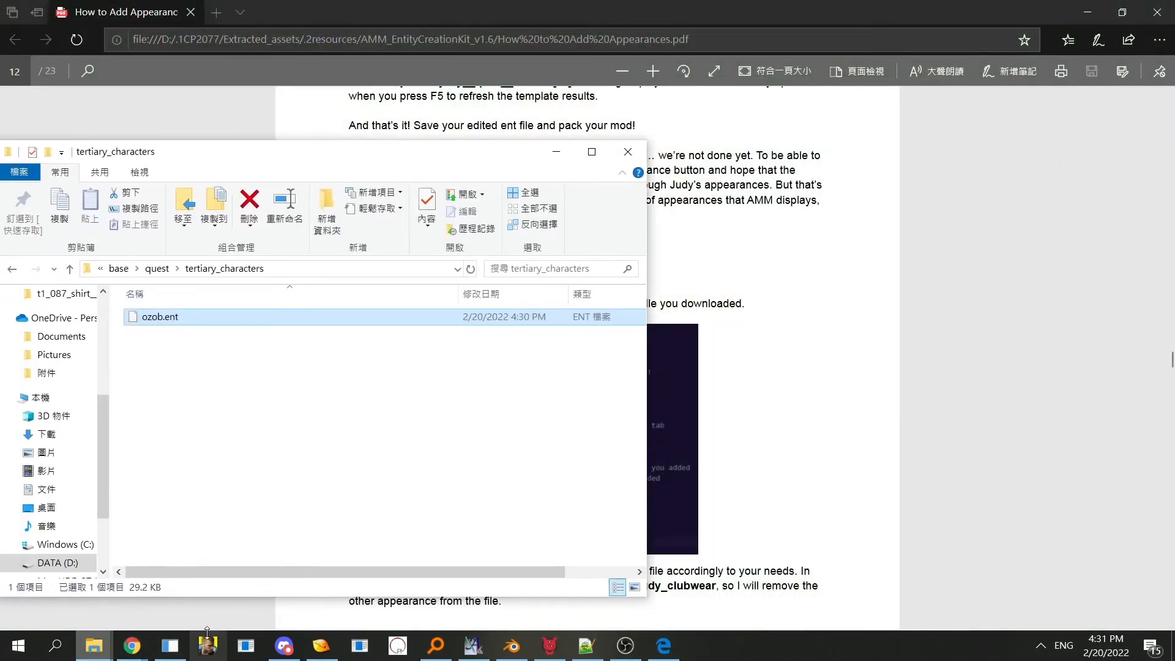
click(100, 651)
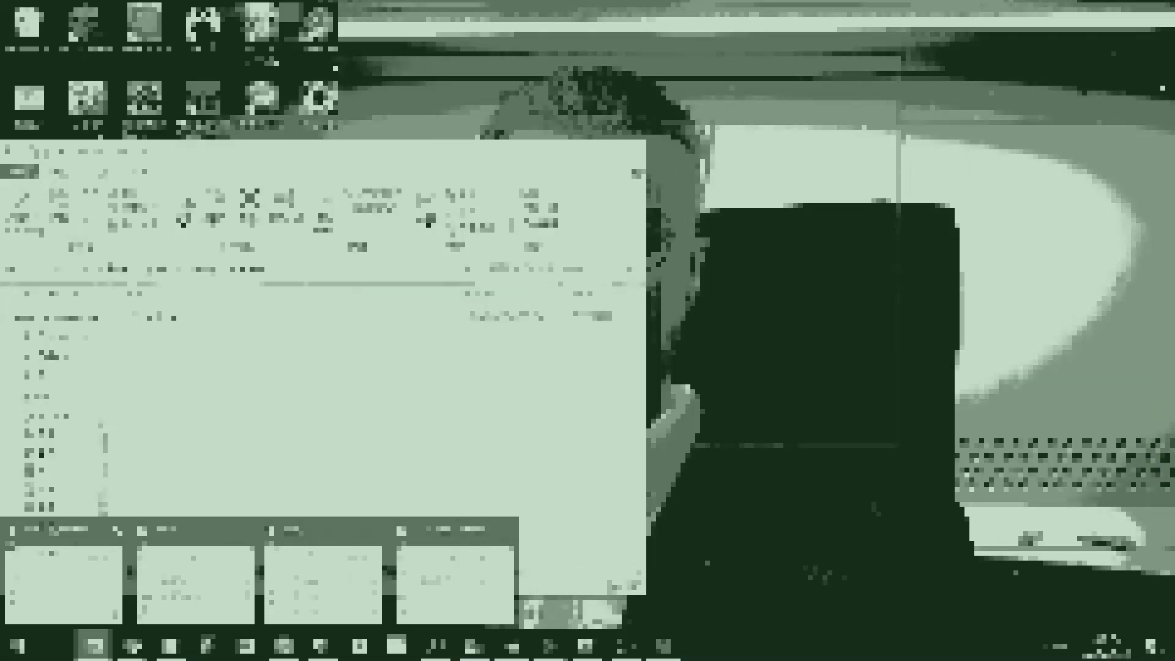
click(97, 598)
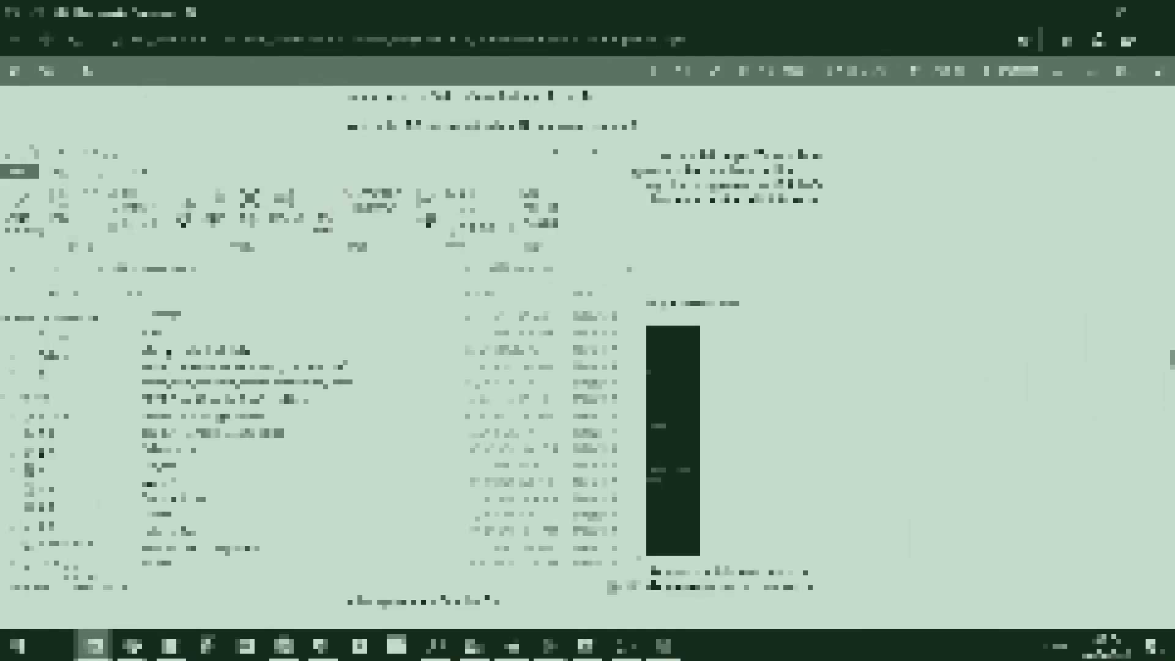
double_click(187, 323)
double_click(184, 345)
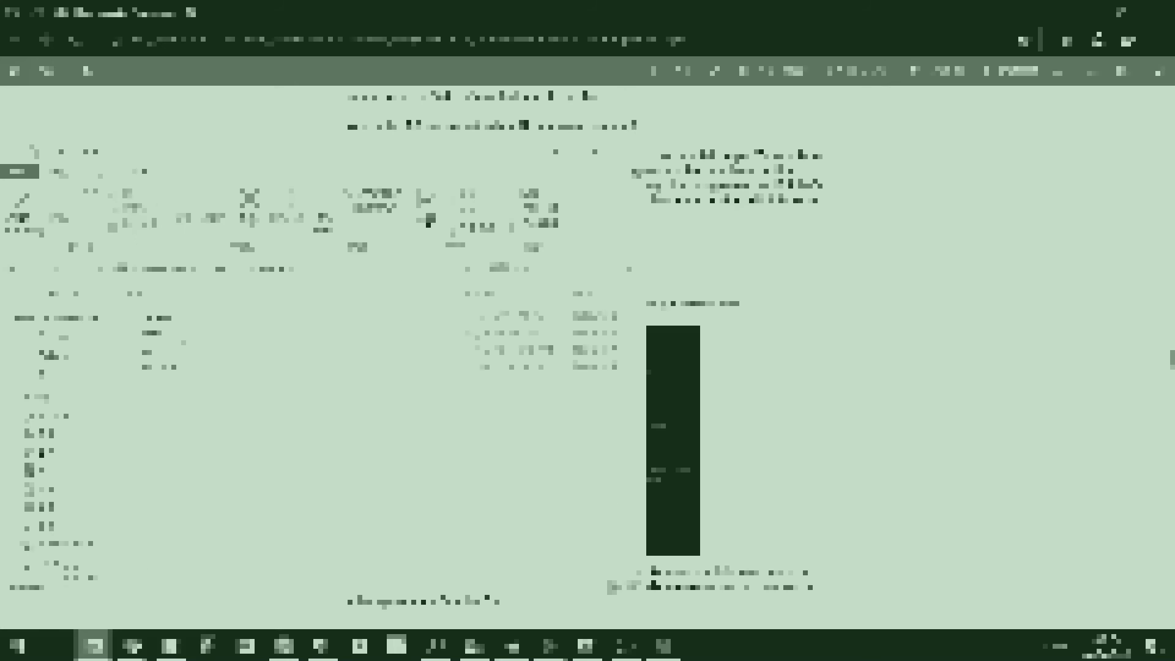
double_click(184, 347)
double_click(188, 353)
scroll(212, 392, up, 1)
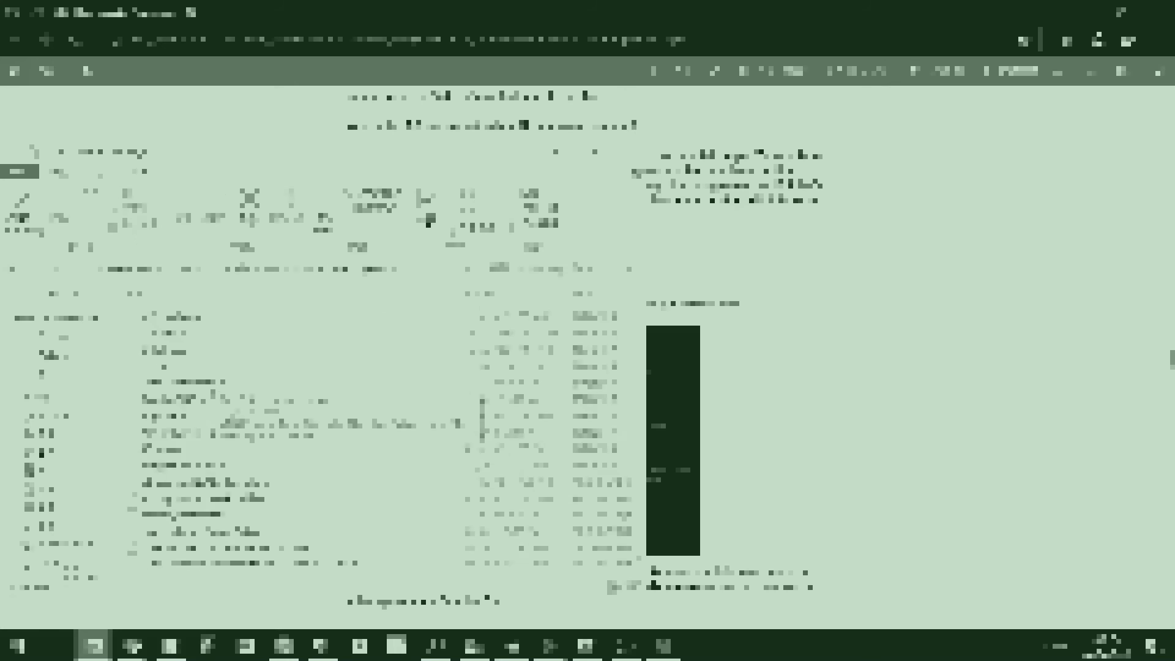
click(201, 401)
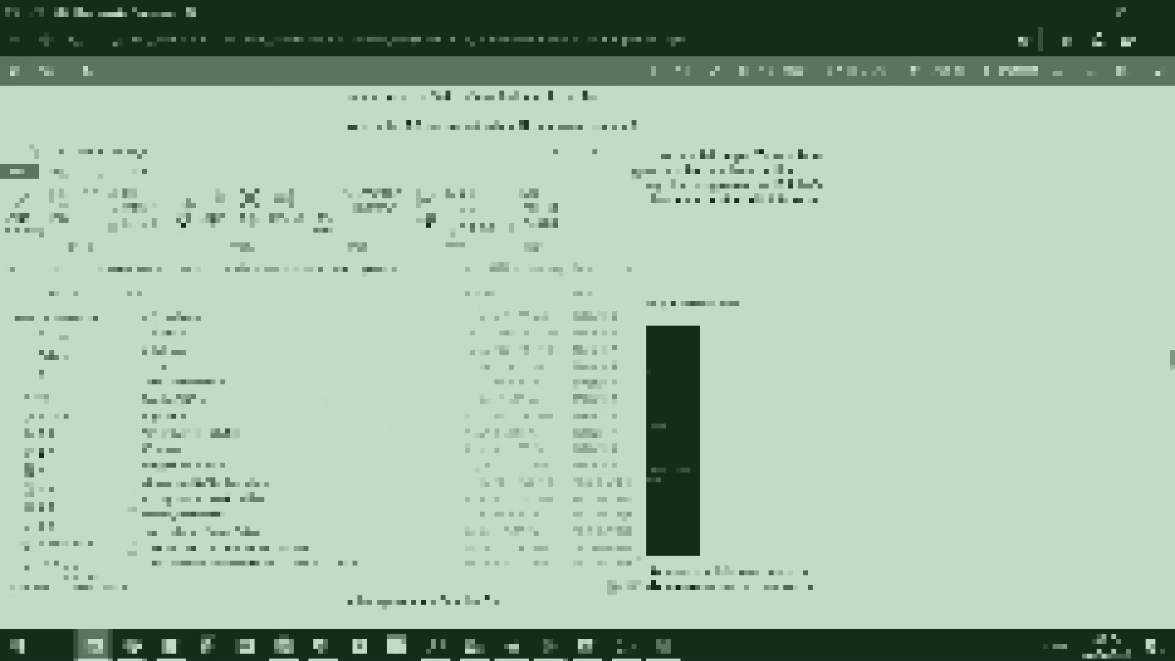
double_click(197, 397)
click(178, 431)
double_click(178, 431)
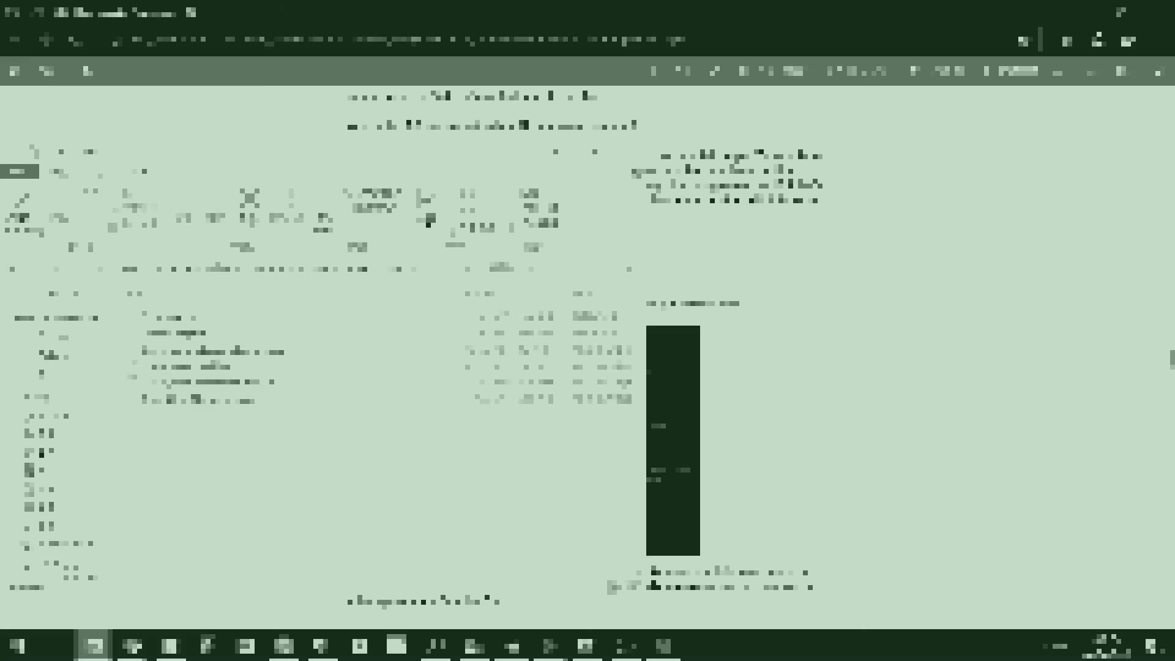
double_click(183, 318)
click(184, 319)
double_click(186, 329)
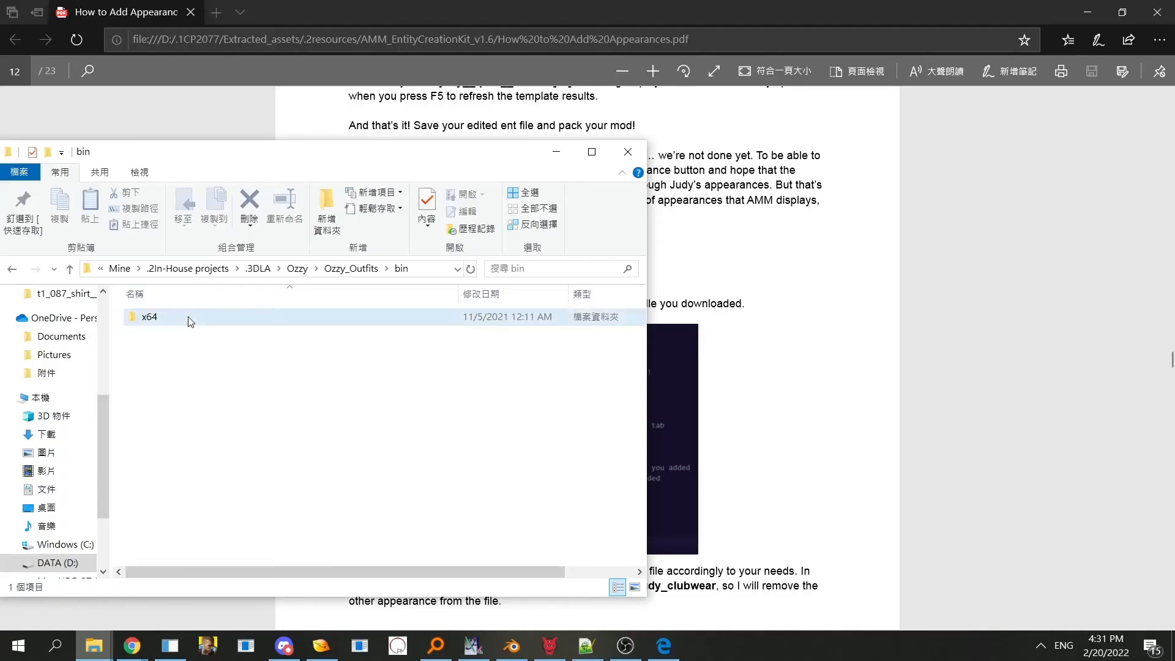
- Go down to AppearanceMenuMod\Collabs\Custom Appearances under x64 and open 86maylin_Ozzy_Outfits.lua in Notepad++
double_click(188, 318)
double_click(188, 318)
double_click(188, 318)
double_click(188, 318)
double_click(188, 318)
double_click(190, 319)
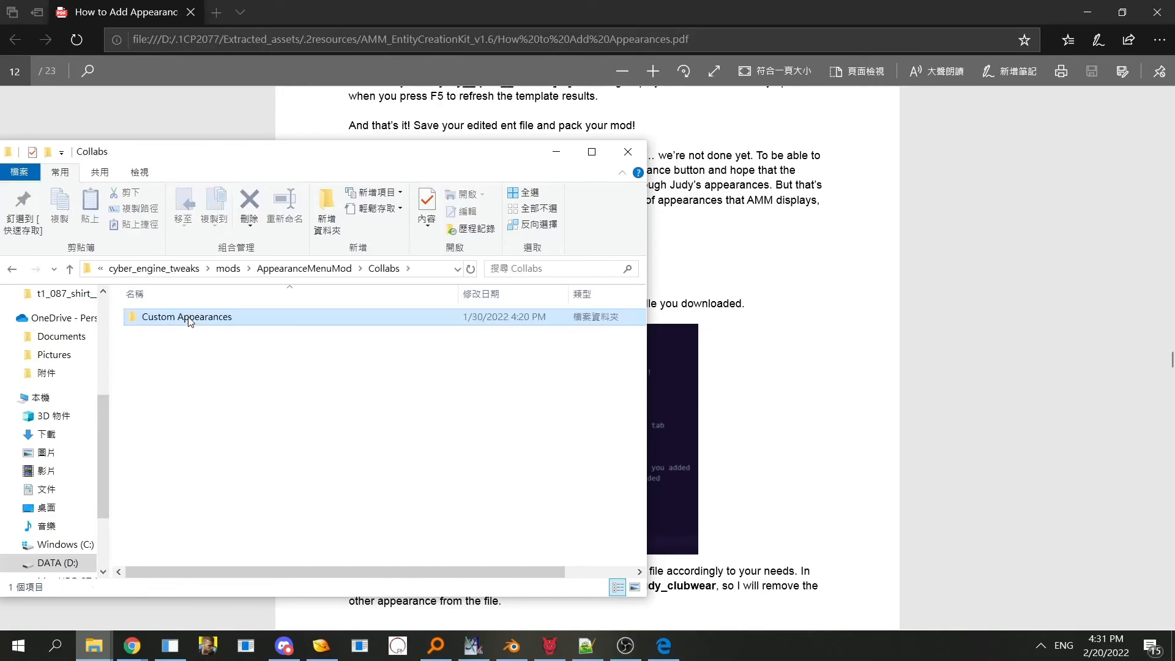
double_click(190, 320)
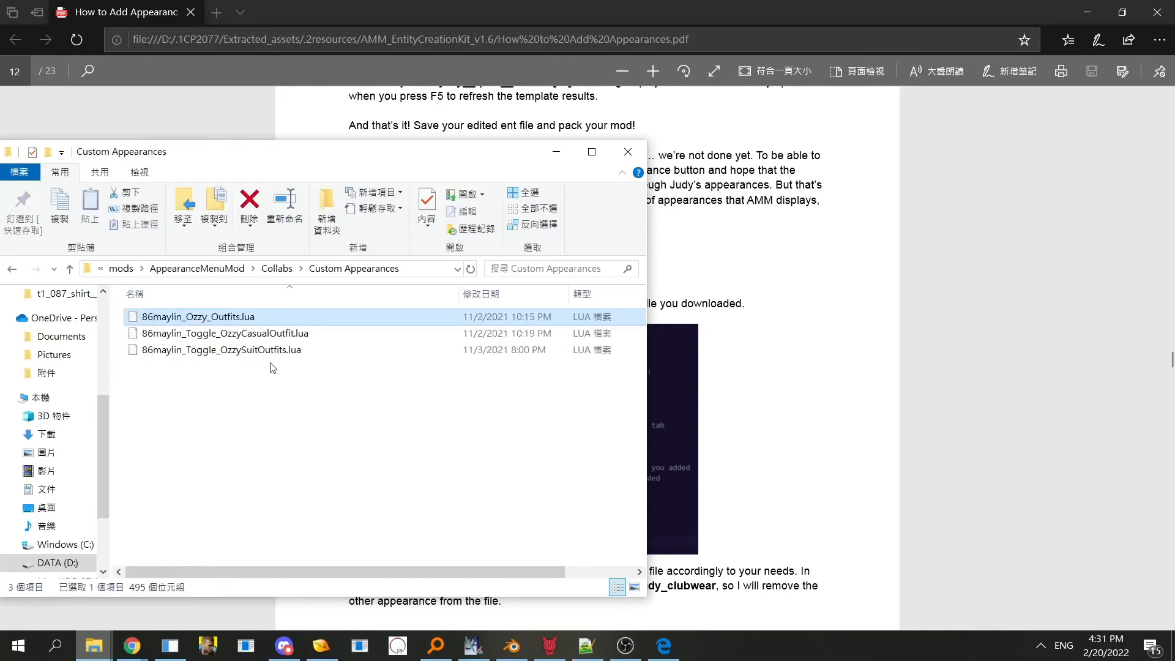
right_click(243, 319)
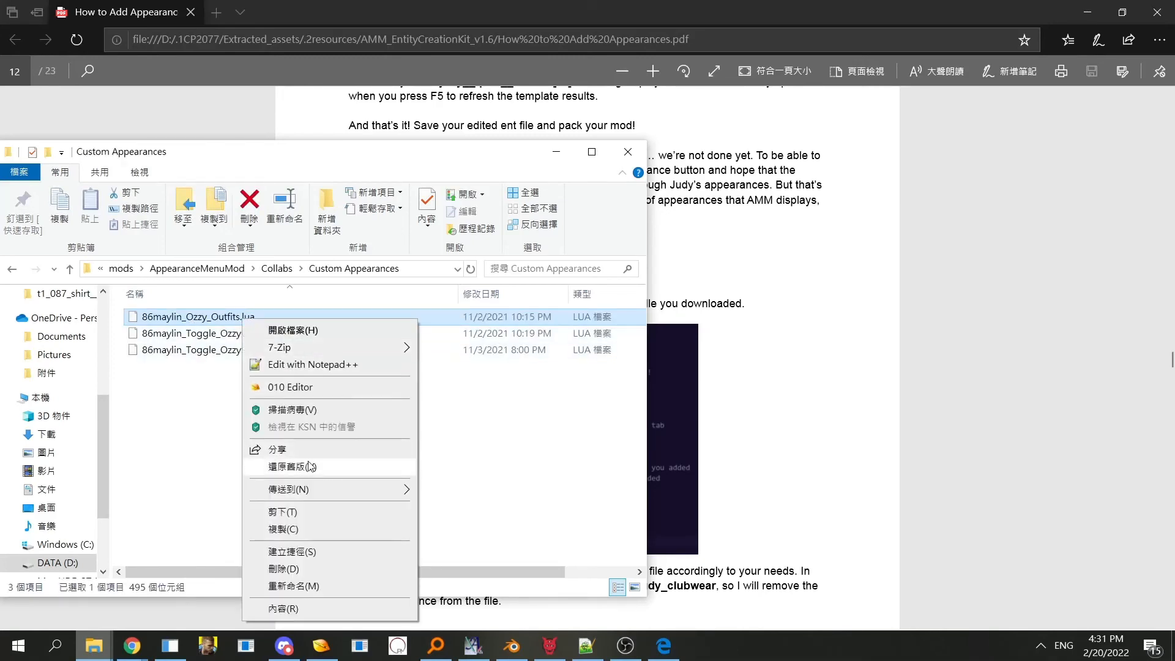
click(300, 364)
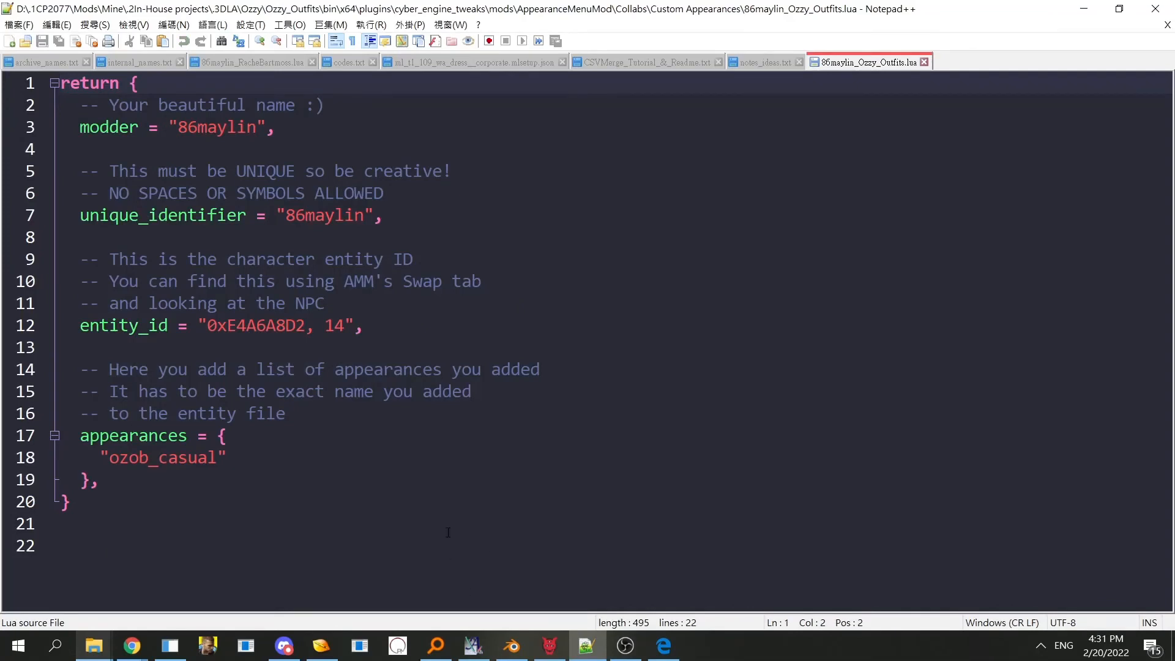
- Examine the entity_id line and the appearances list in 86maylin_Ozzy_Outfits.lua
drag(208, 325, 343, 329)
click(371, 328)
click(391, 342)
click(401, 329)
click(378, 328)
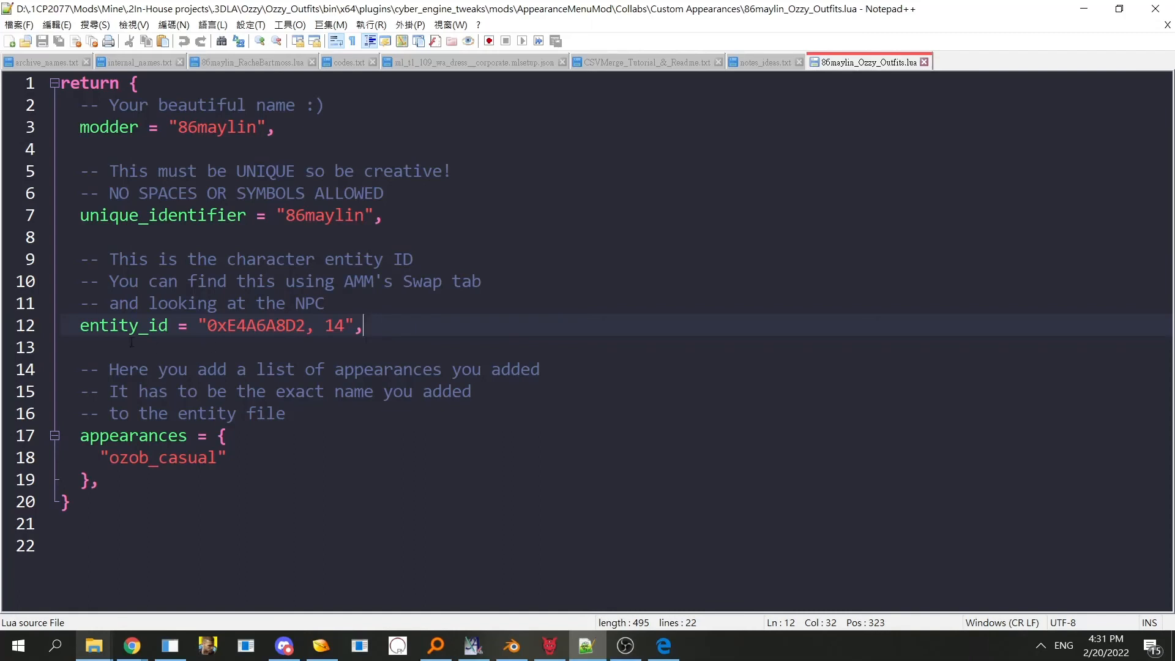
click(331, 453)
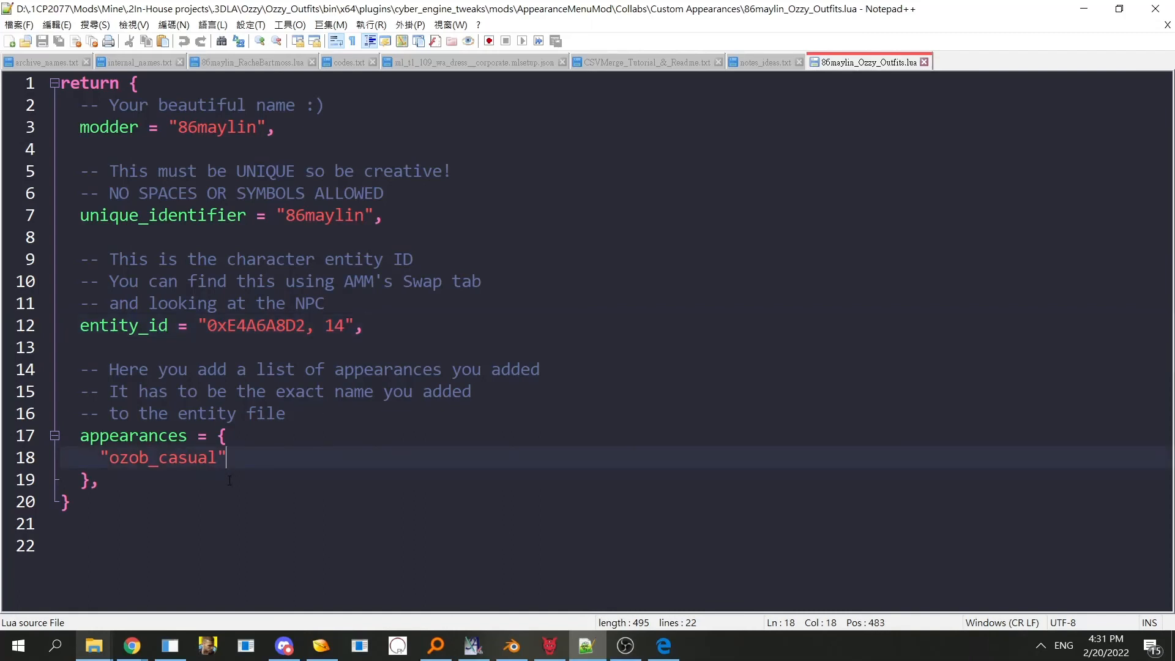
drag(228, 459, 101, 460)
click(330, 455)
- Switch to 010 Editor and look up the exact name under CName[0] of the ozob_casual_shirt[3] entry
click(321, 645)
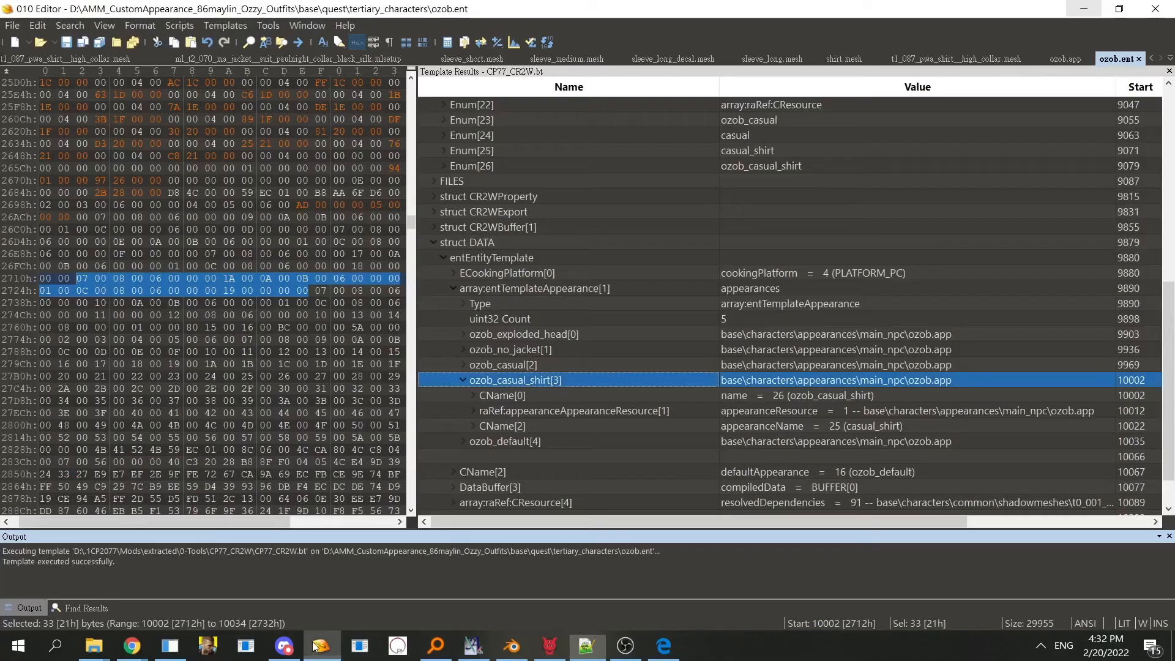
click(847, 396)
click(846, 396)
double_click(815, 399)
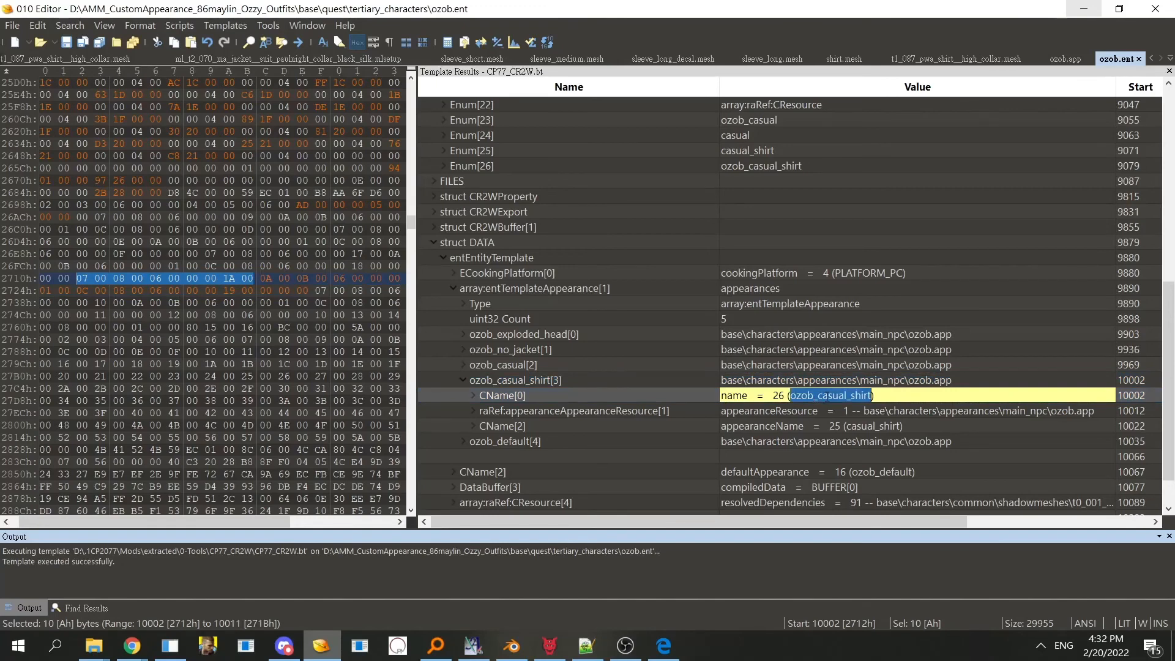
click(828, 413)
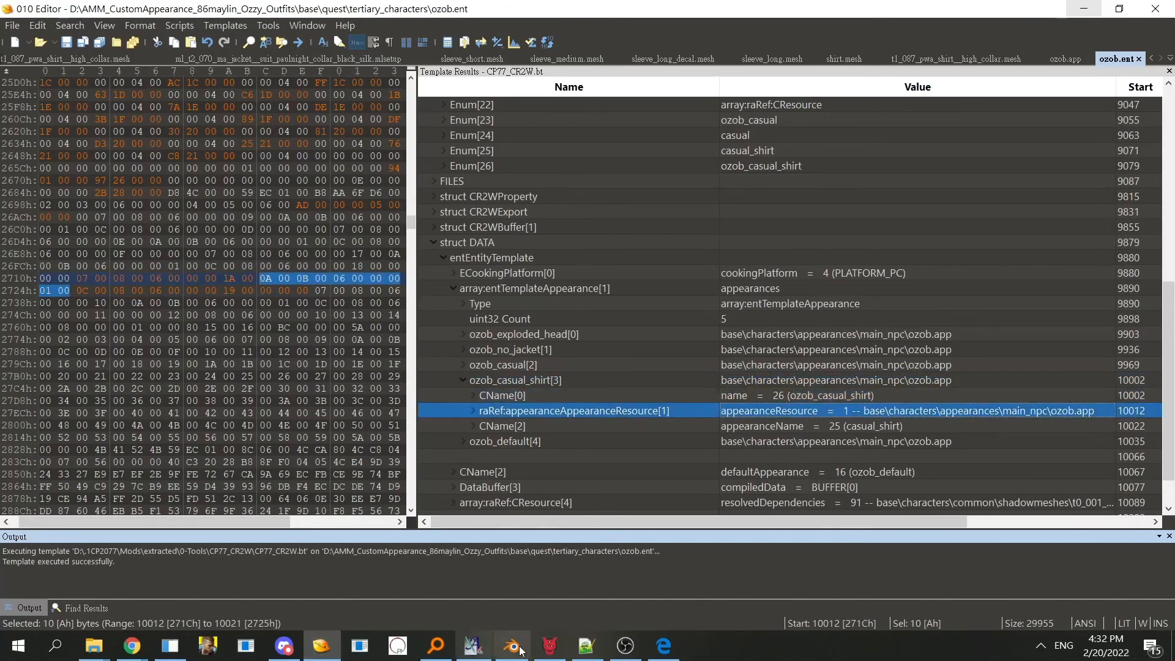
- Back in Notepad++, add "ozob_casual_shirt" after "ozob_casual" in the appearances list and save the lua file
click(587, 646)
text(, )
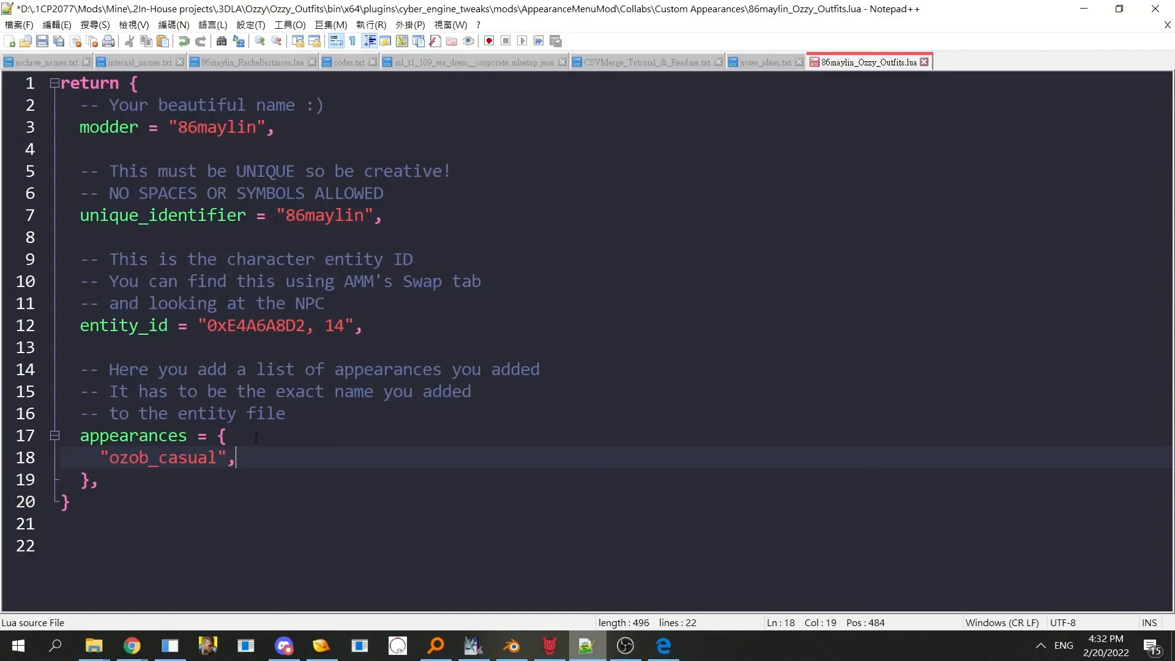
text("ozob_casual_shirt")
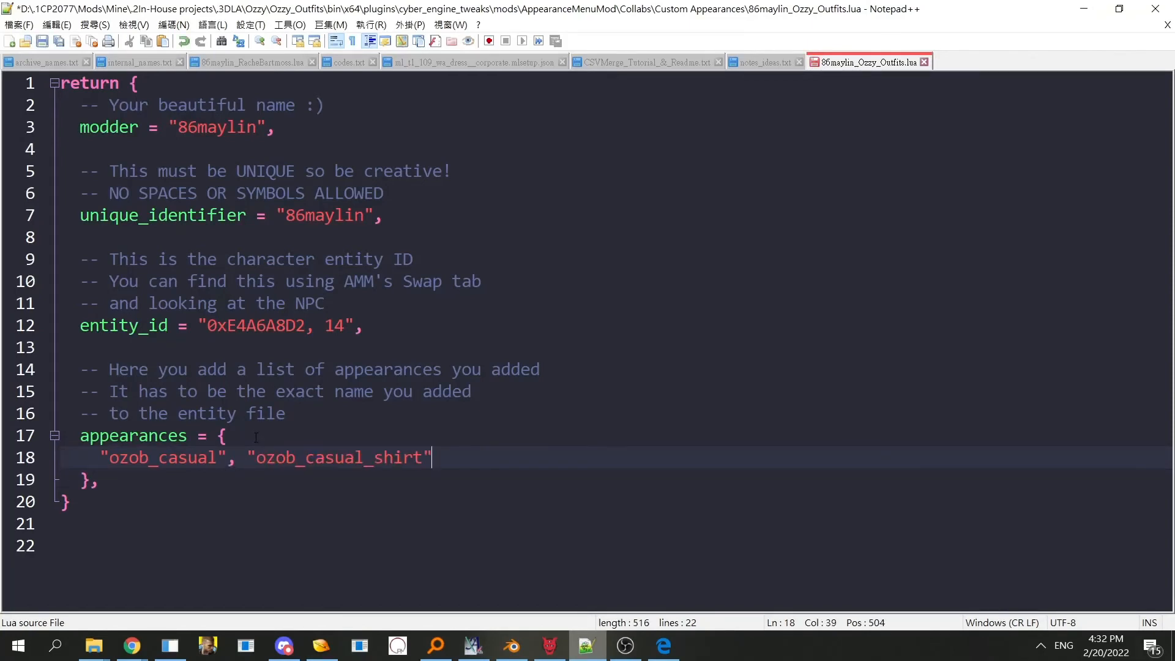
key(ctrl+s)
click(429, 460)
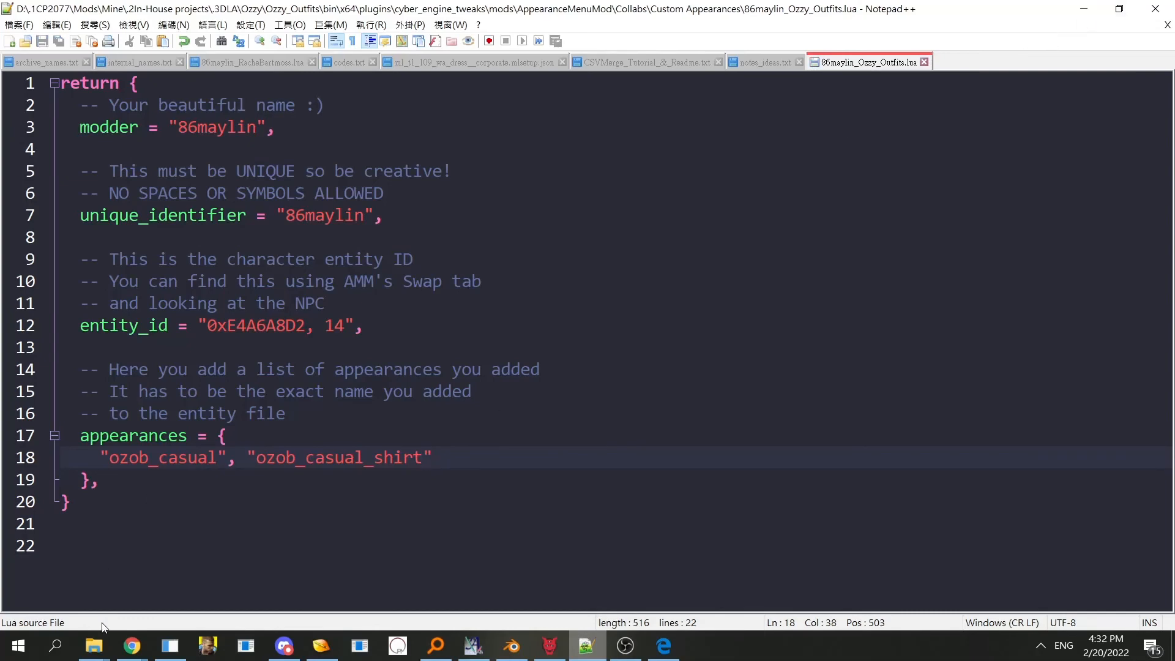
- Open 86maylin_Toggle_OzzyCasualOutfit.lua from the Custom Appearances folder in Notepad++ and look through its code
mouse_move(94, 646)
click(84, 609)
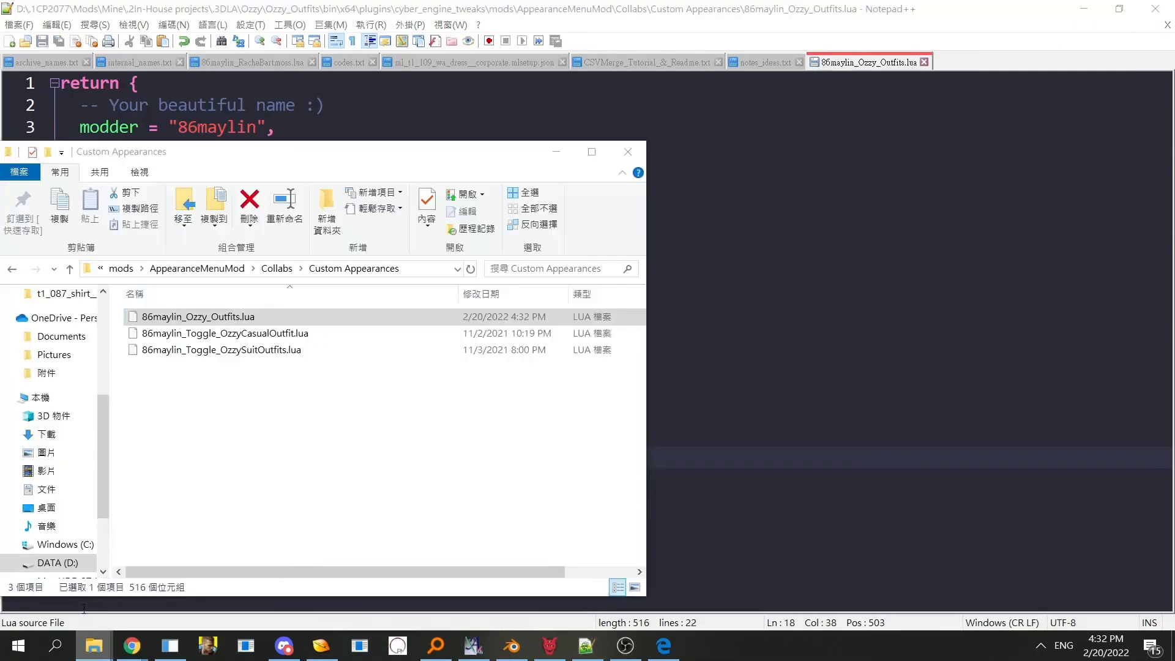
click(317, 337)
right_click(276, 337)
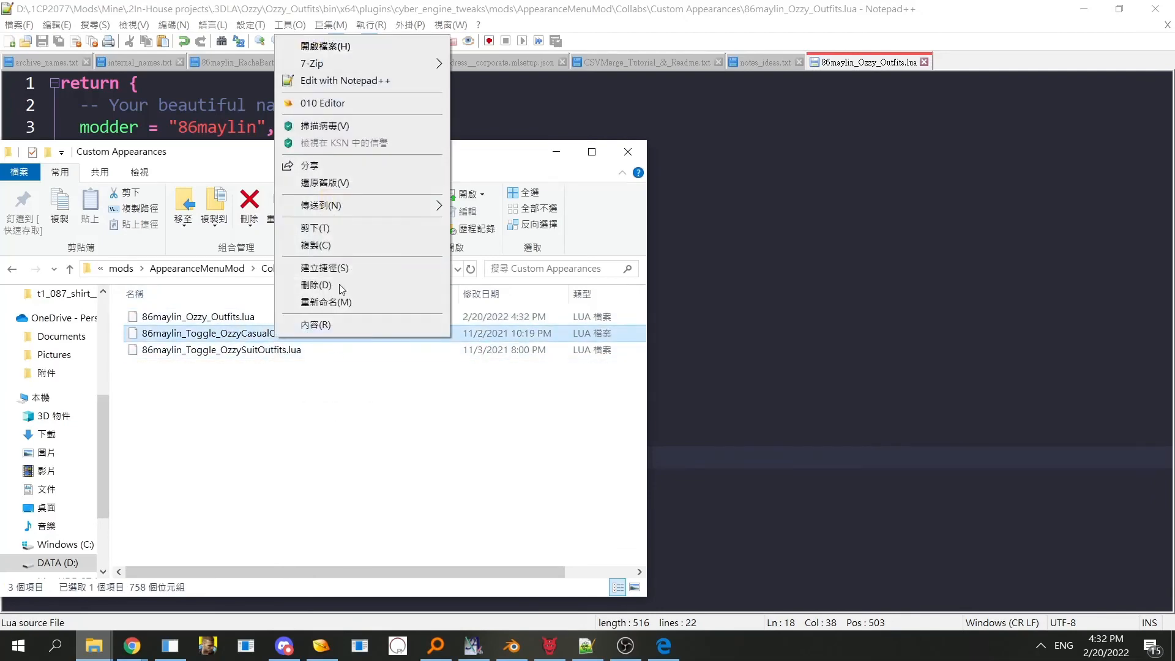
click(293, 82)
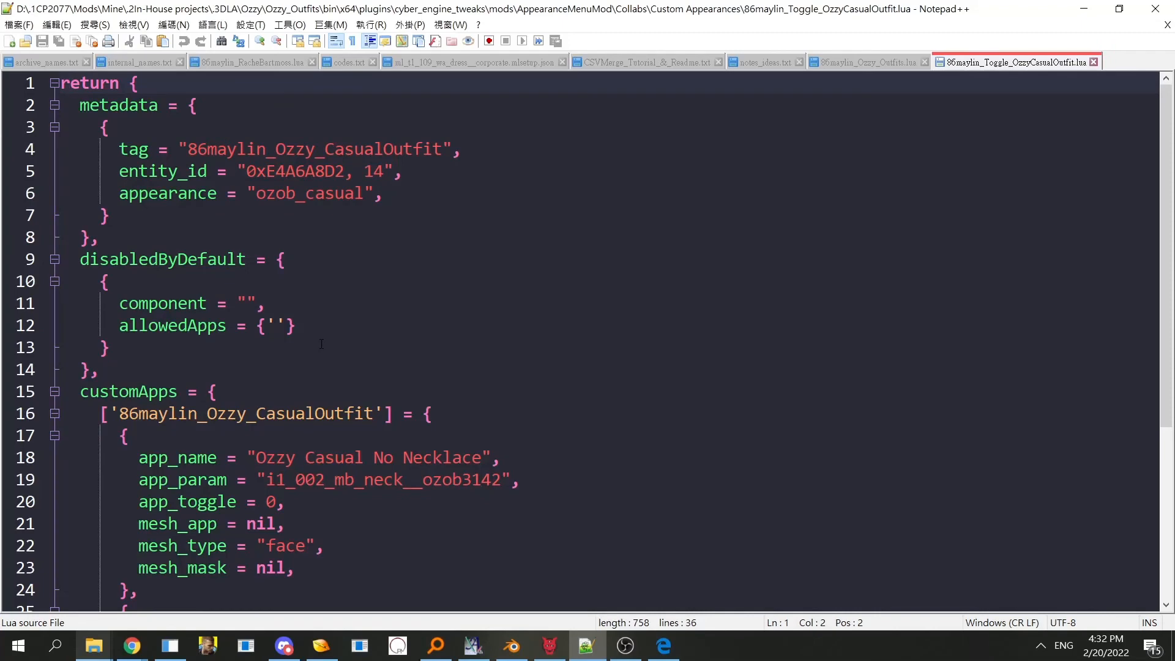
scroll(321, 344, down, 4)
scroll(287, 133, up, 4)
- Switch to Discord, search the AMM Community resources channel for lua and jump to the Custom Appearance Toggle Lua explanation post
click(285, 646)
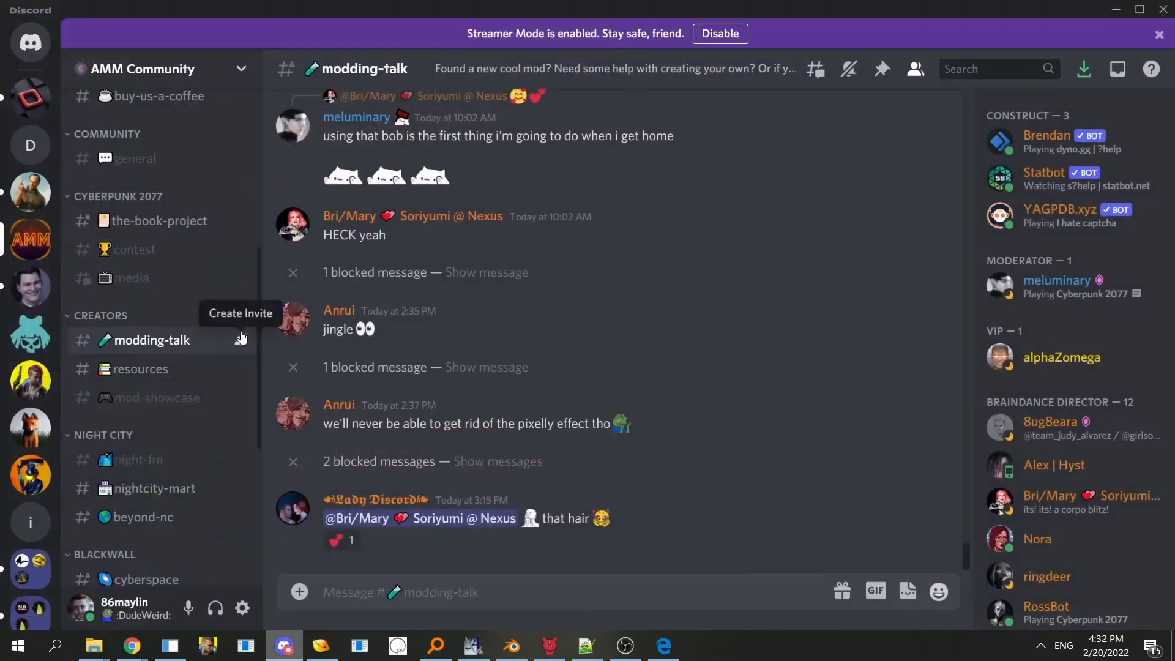
click(153, 369)
scroll(729, 380, down, 6)
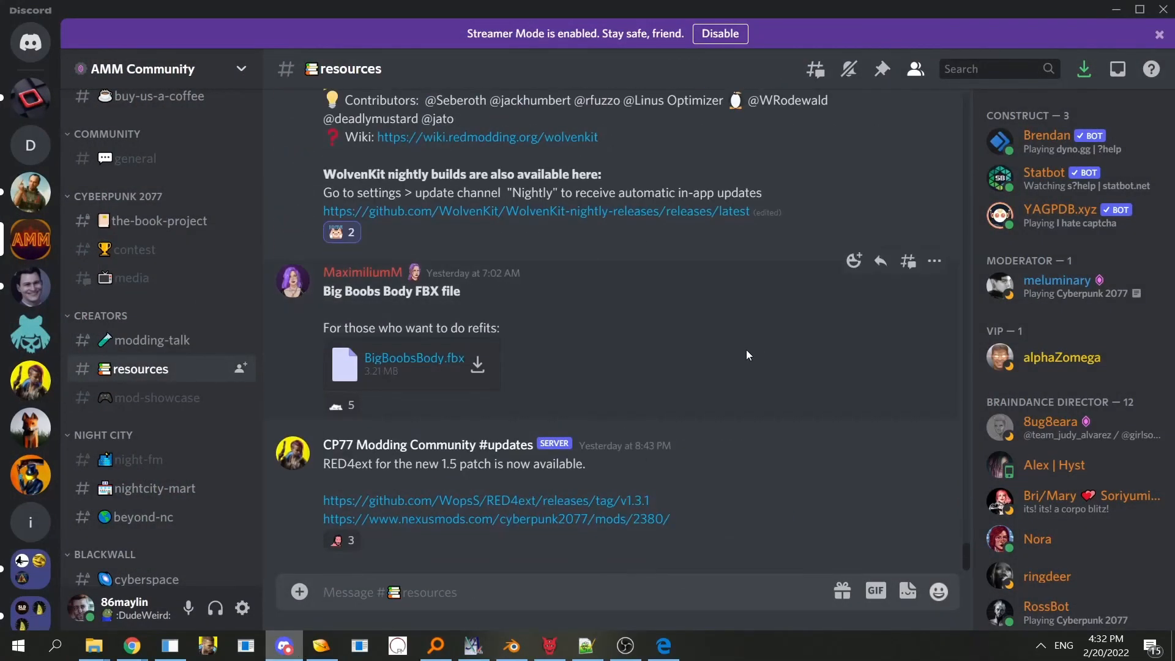
key(ctrl+f)
text(tl)
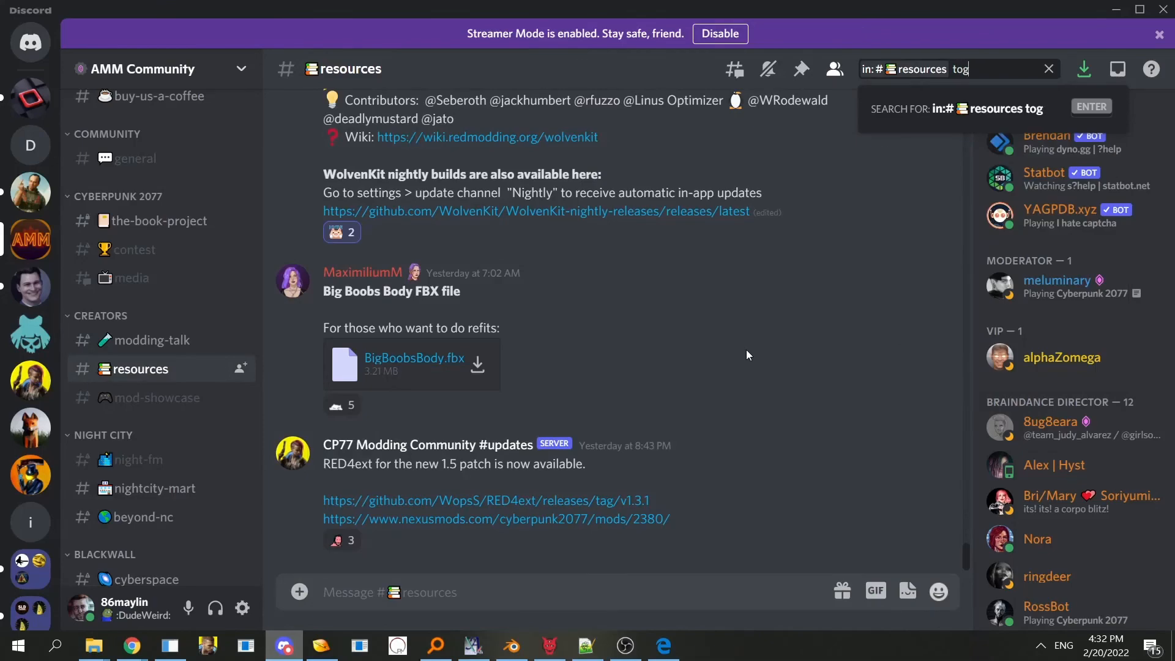
key(BackSpace)
key(BackSpace)
text(lua)
key(Return)
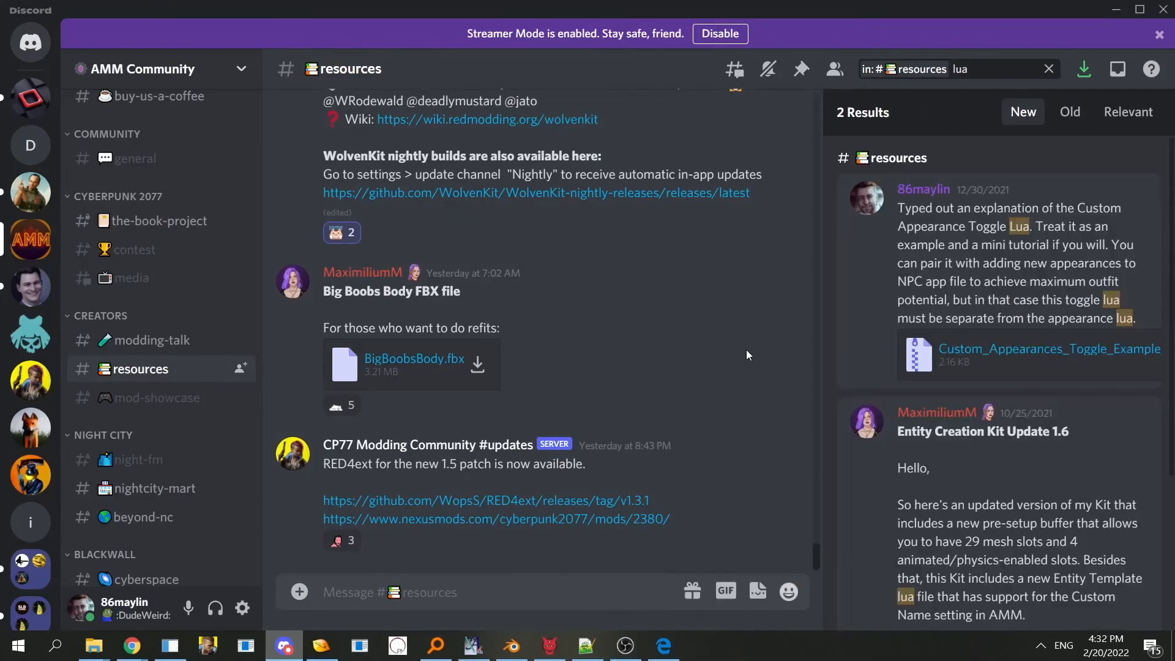
click(1140, 190)
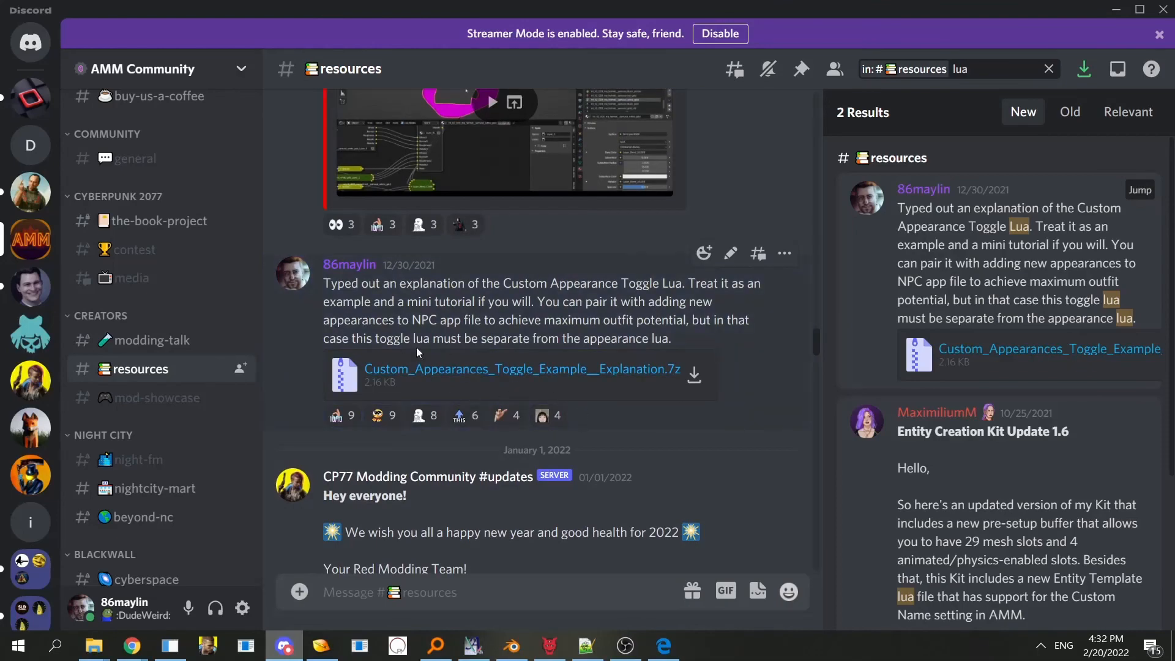
- Minimize Discord and review the metadata, disabledByDefault and customApps blocks of the toggle lua file
click(1122, 13)
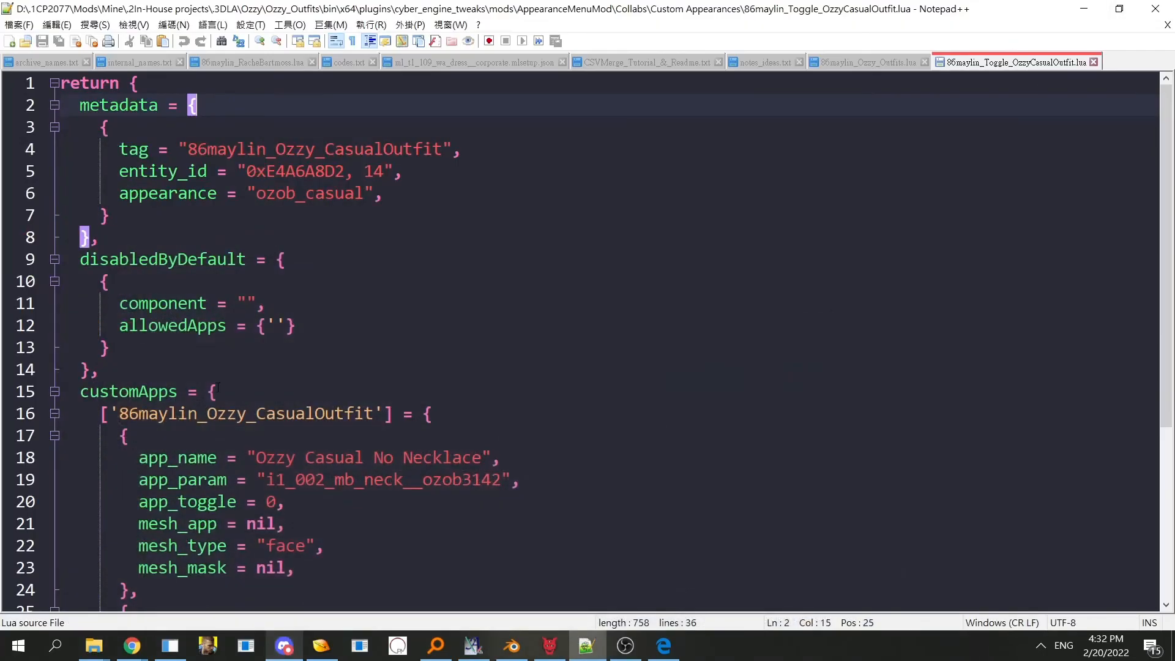
scroll(348, 432, down, 4)
scroll(381, 384, up, 4)
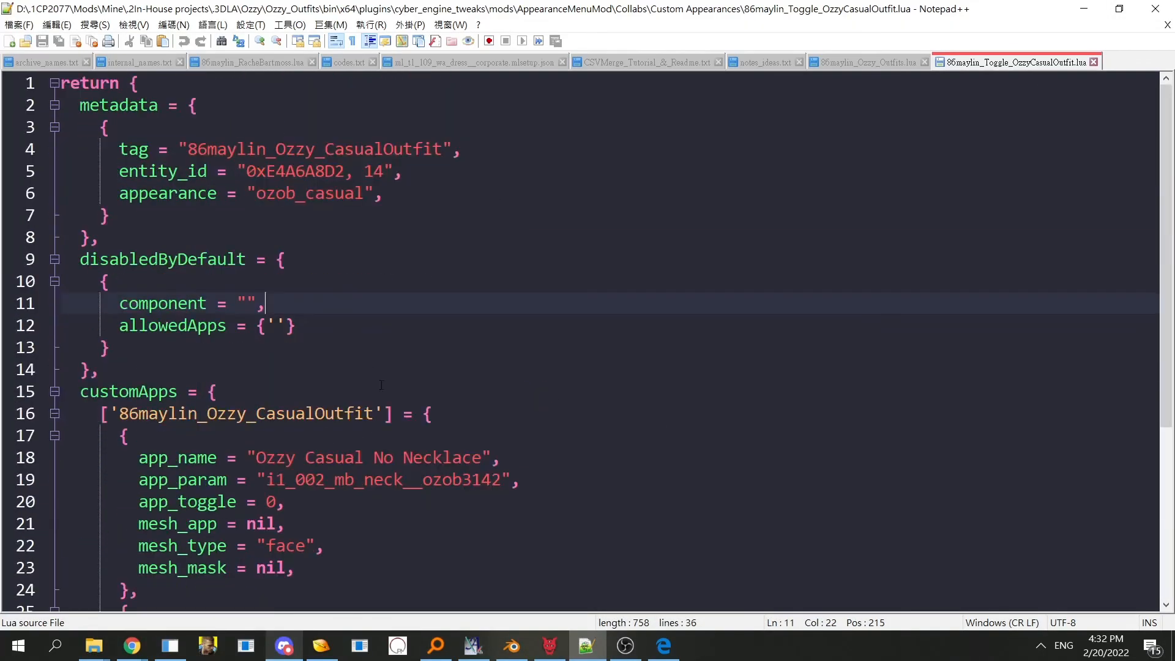
- Compare 86maylin_Ozzy_Outfits.lua with 86maylin_Toggle_OzzyCasualOutfit.lua, and read through the toggle file's customApps block
click(870, 64)
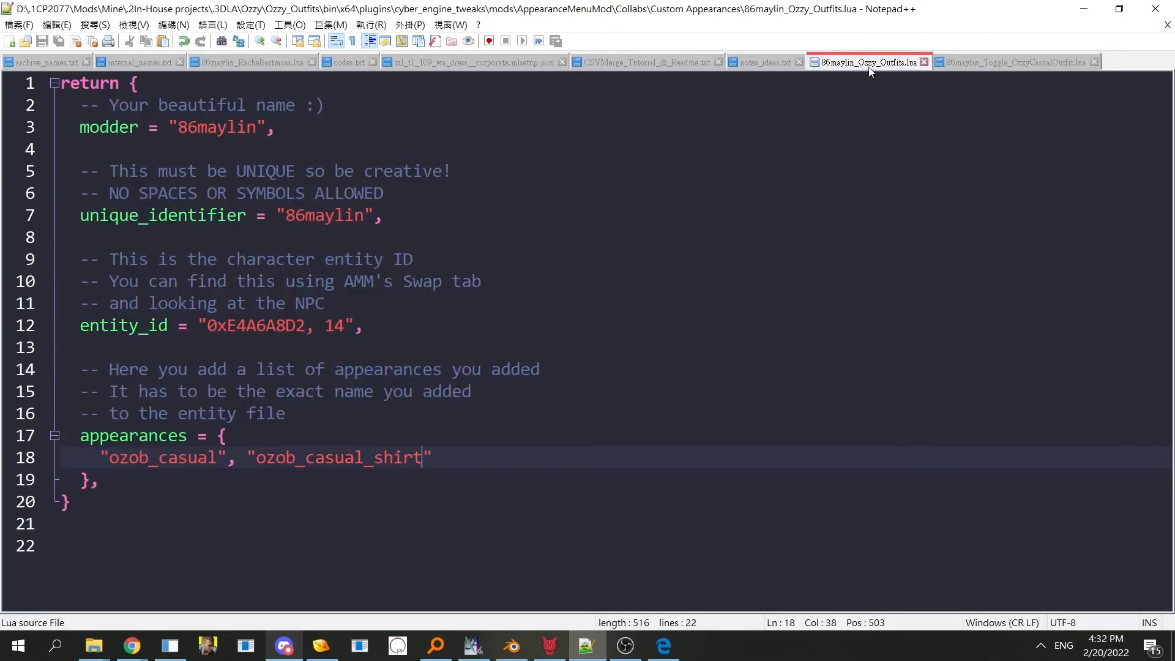
click(955, 63)
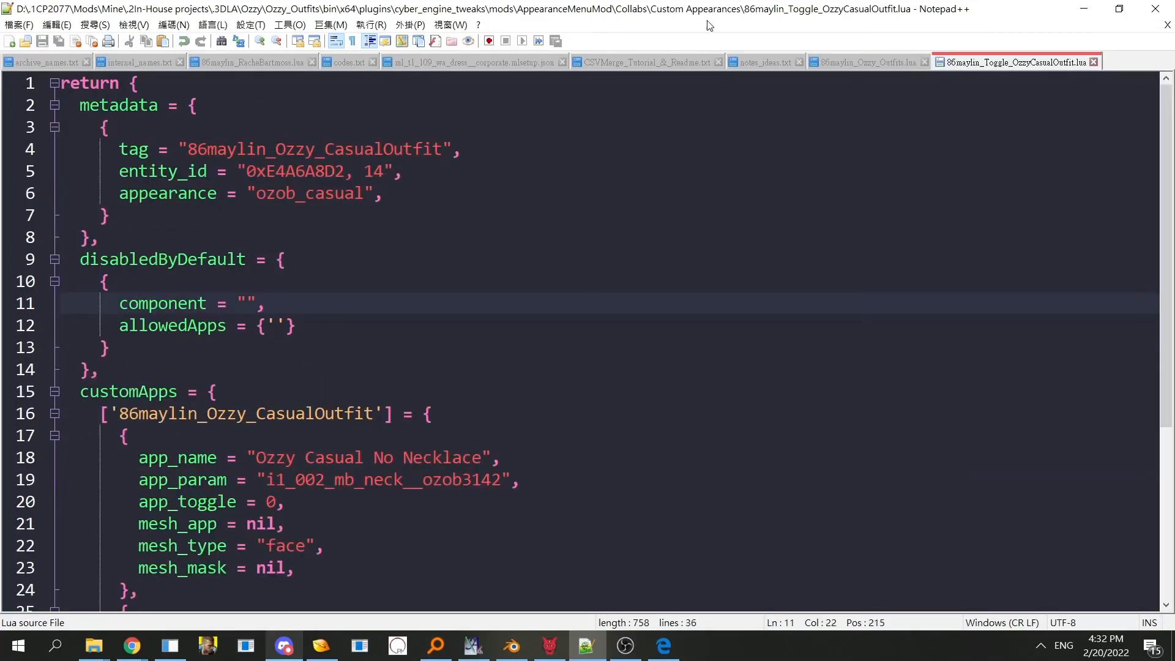
click(888, 64)
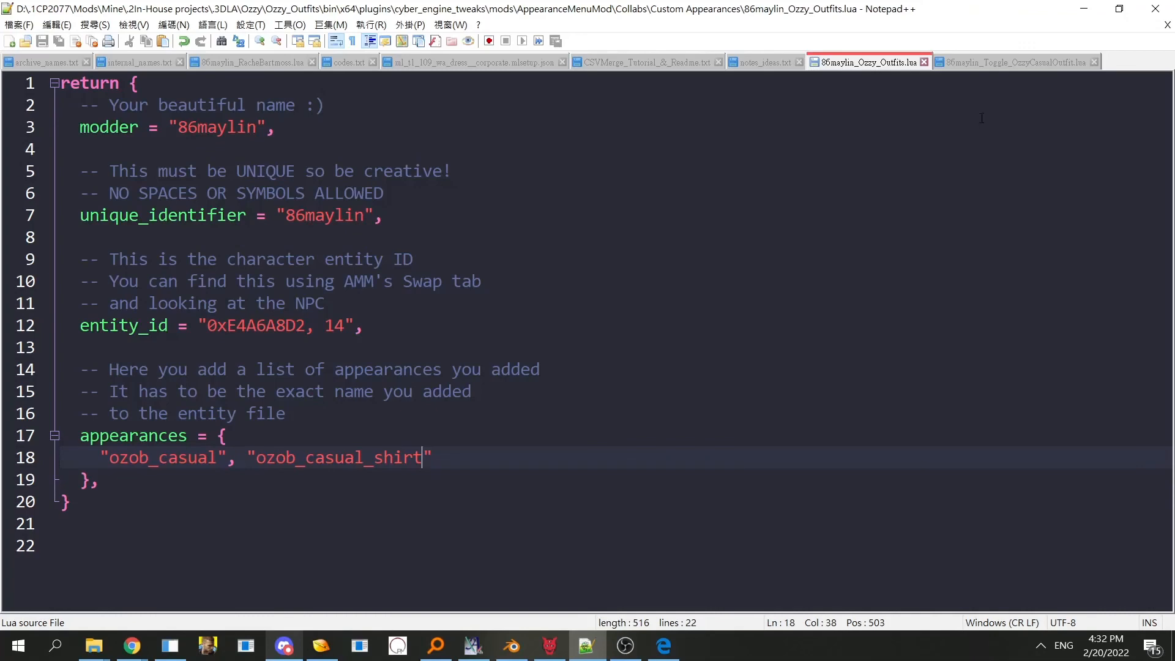
click(954, 63)
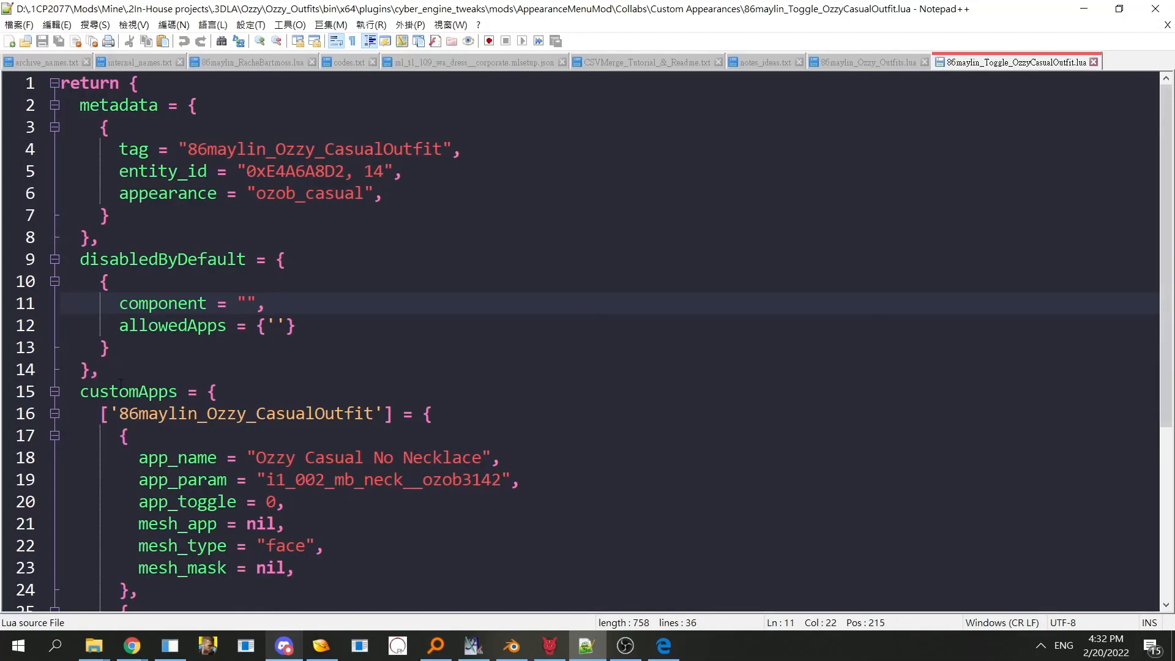
scroll(447, 339, down, 3)
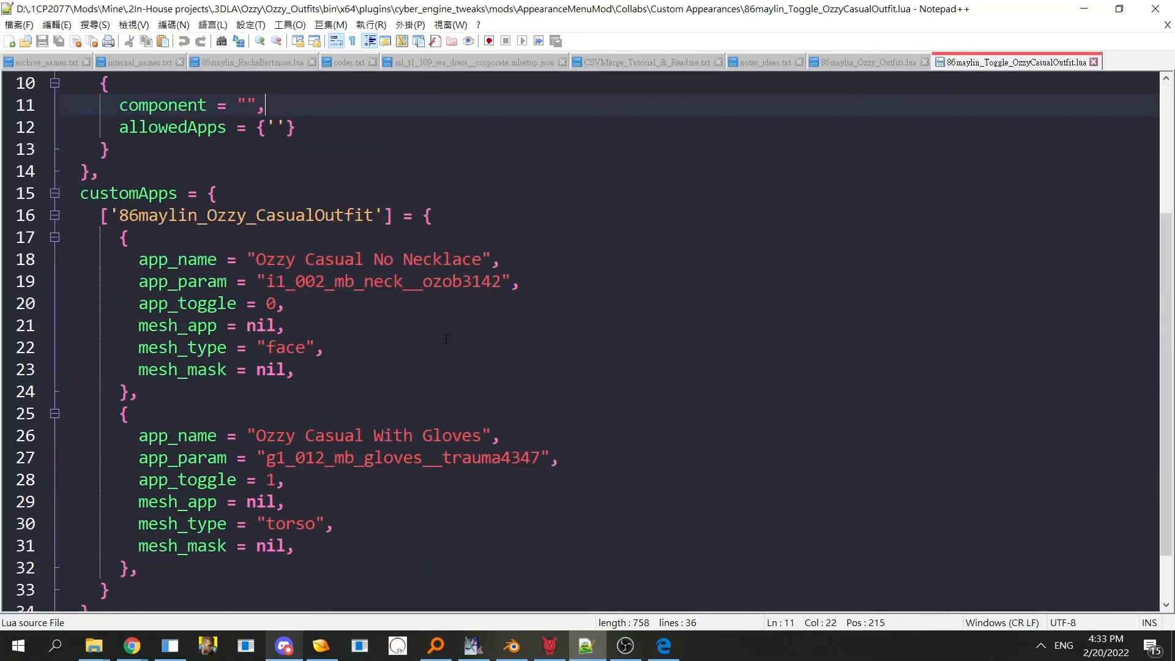
scroll(470, 419, down, 1)
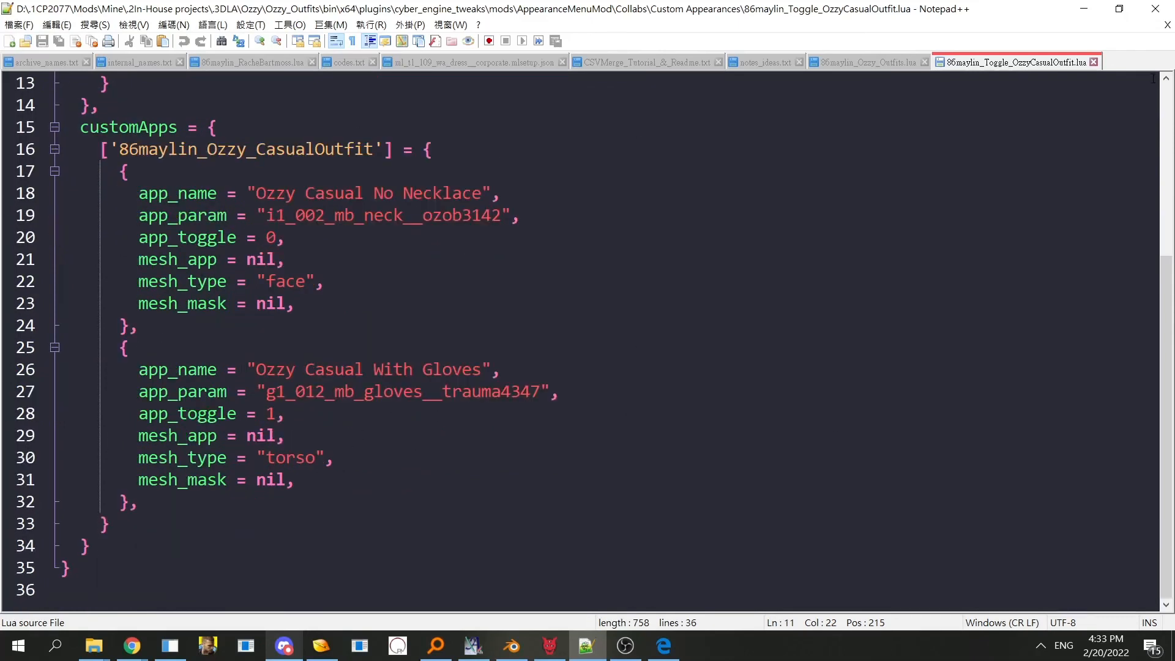
- Minimize Notepad++, switch to Edge and read the How to Add Appearances guide on where to place the lua file and packed archive
click(1084, 9)
click(814, 365)
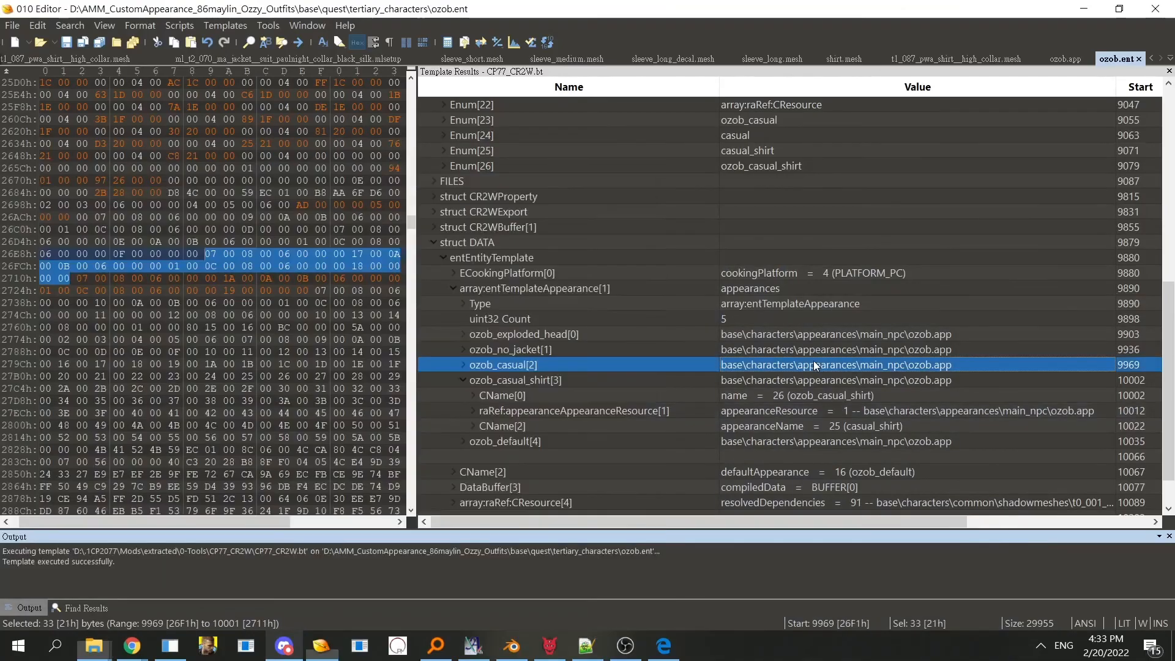
click(664, 646)
scroll(622, 406, down, 5)
scroll(627, 418, up, 1)
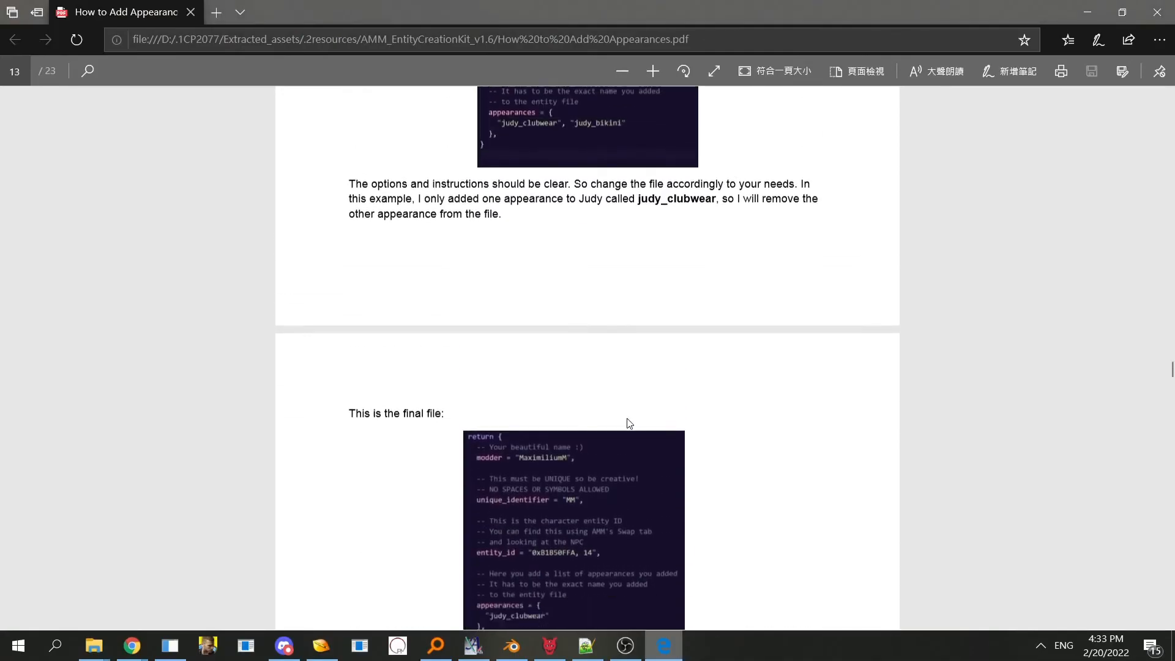
scroll(629, 423, down, 6)
scroll(629, 423, up, 2)
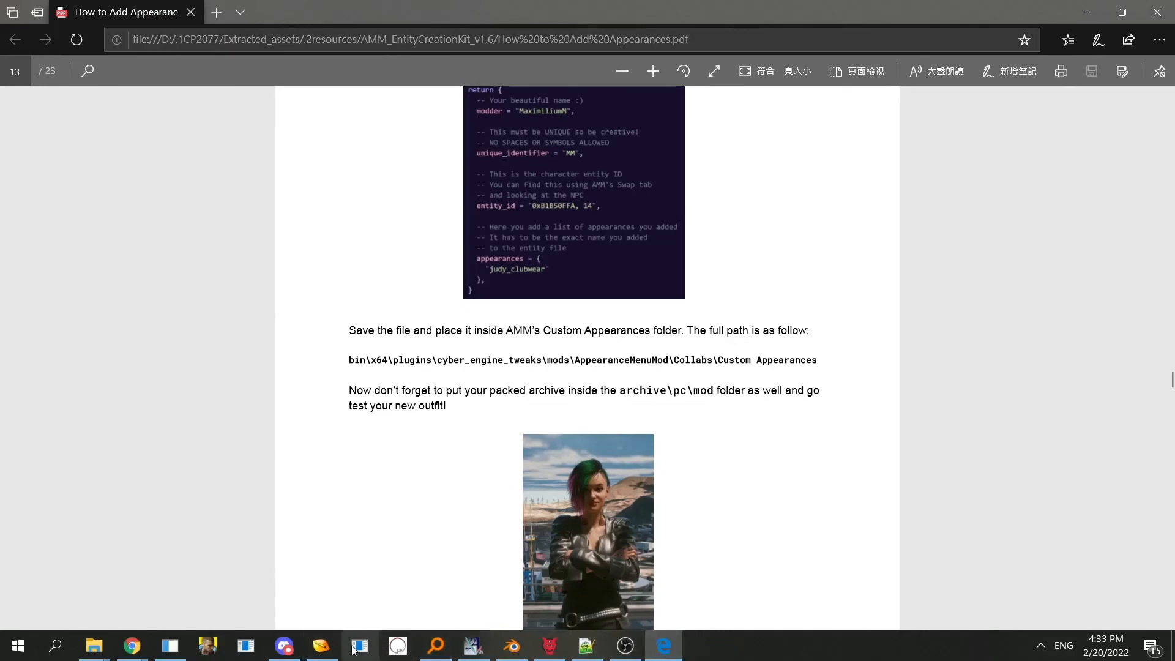
- Switch to 010 Editor, collapse ozob_casual_shirt and review the appearance entries of the entTemplateAppearance array in ozob.ent
click(321, 646)
click(569, 385)
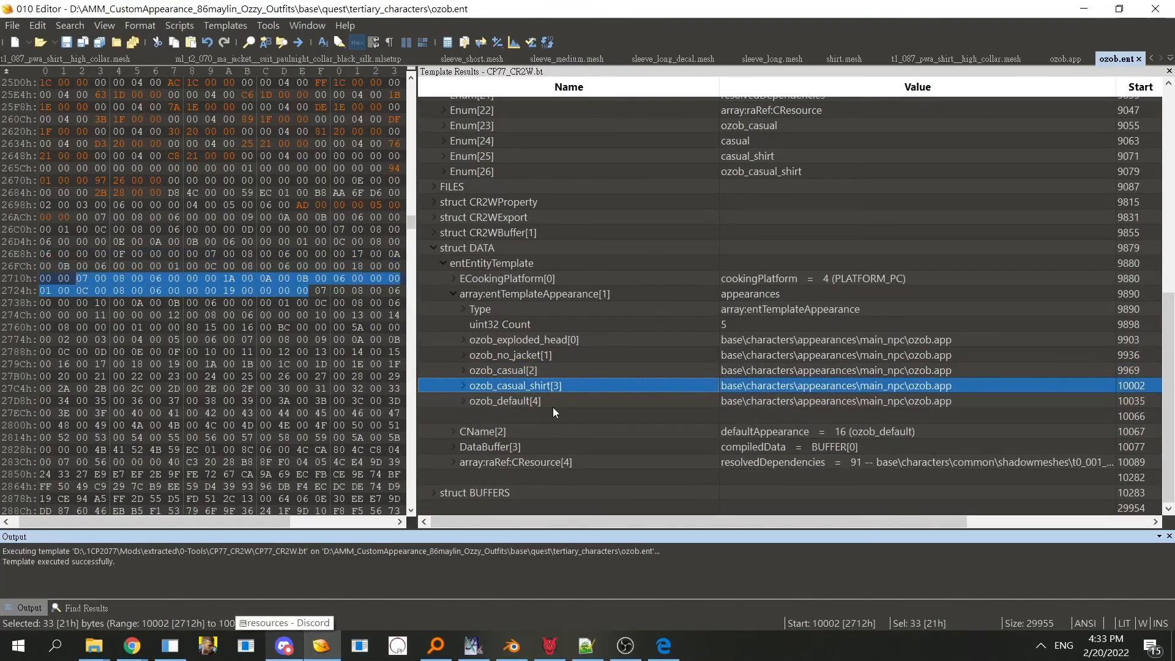
click(580, 412)
click(582, 400)
click(579, 386)
click(574, 371)
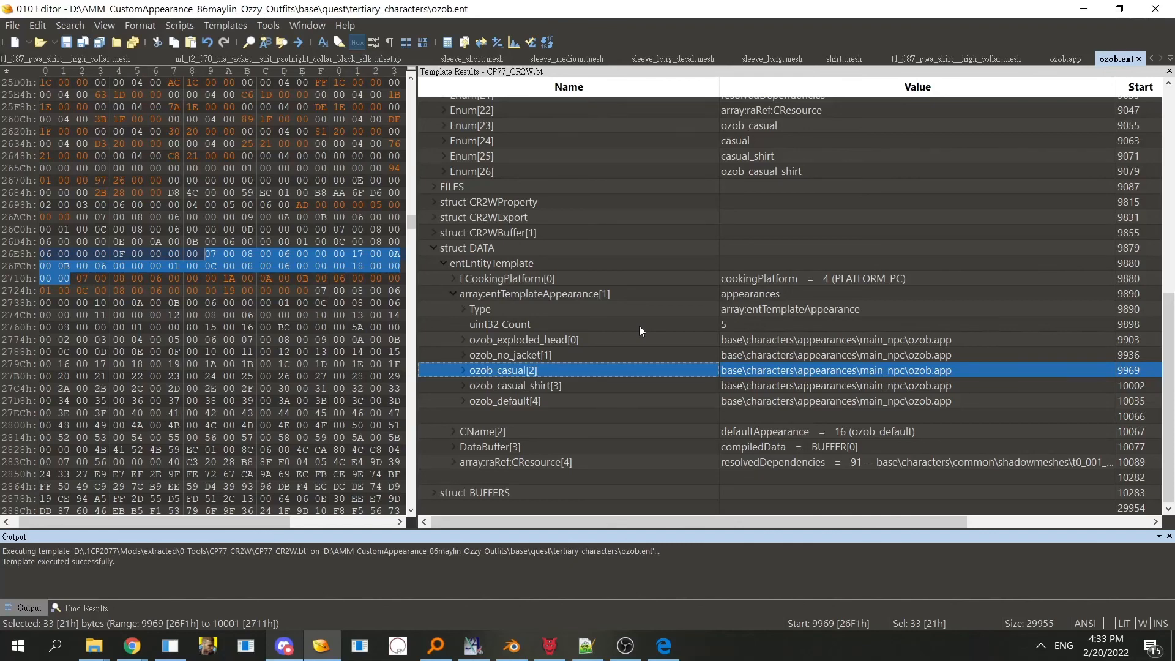
click(585, 289)
click(612, 350)
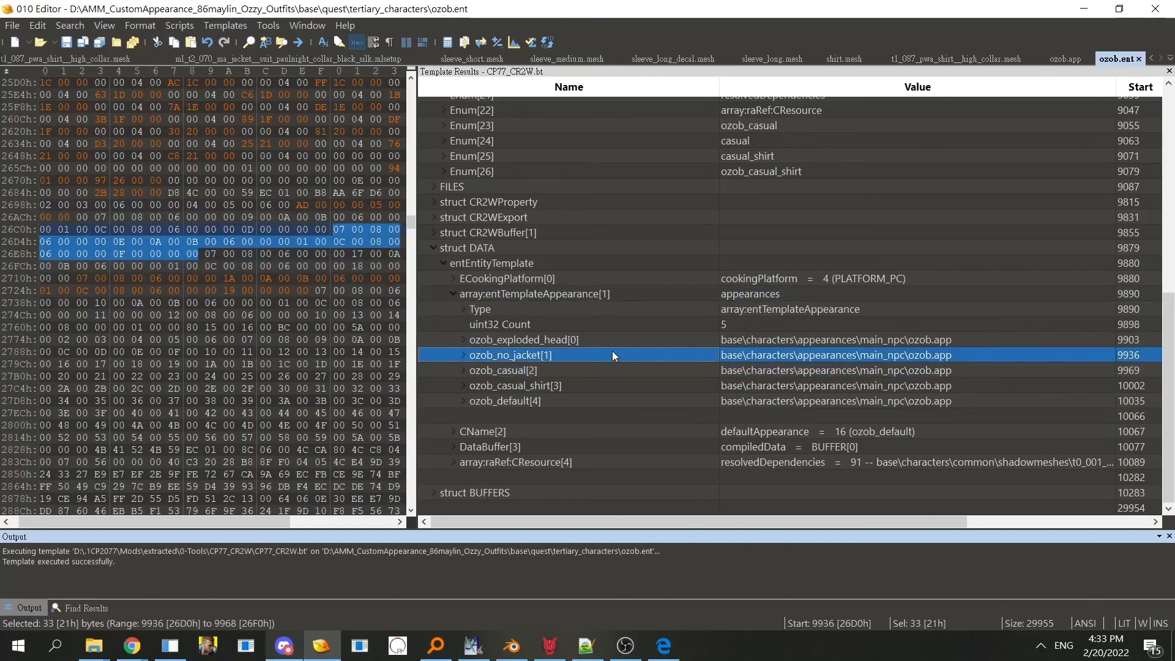
click(603, 340)
click(586, 292)
click(602, 356)
double_click(596, 344)
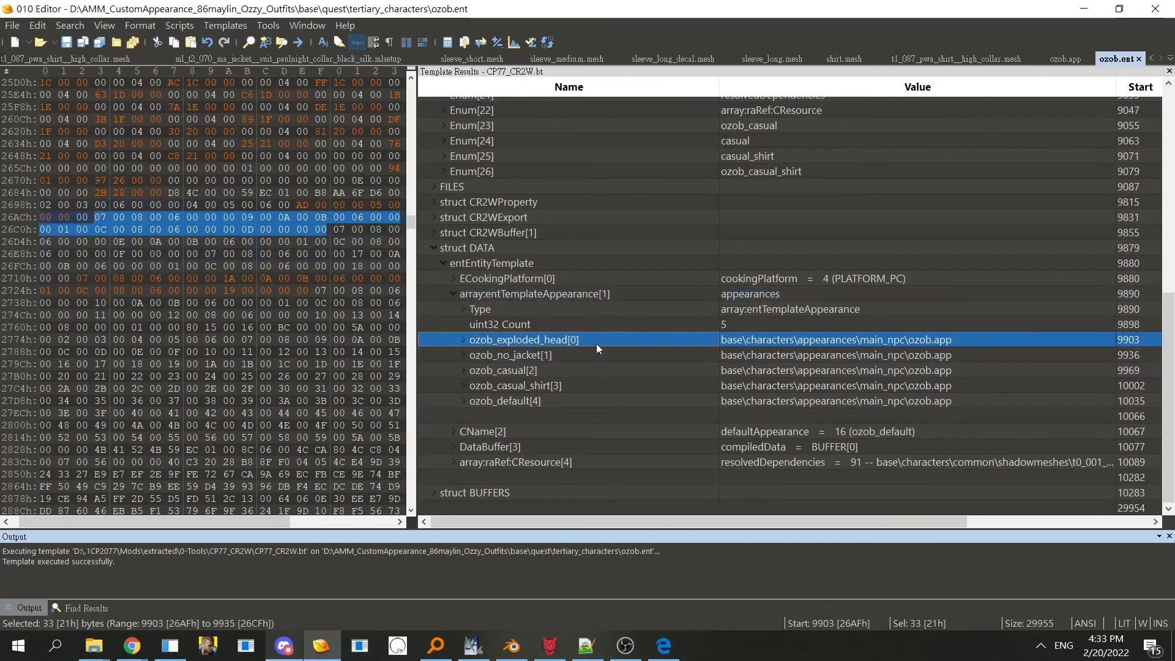
double_click(596, 343)
double_click(595, 337)
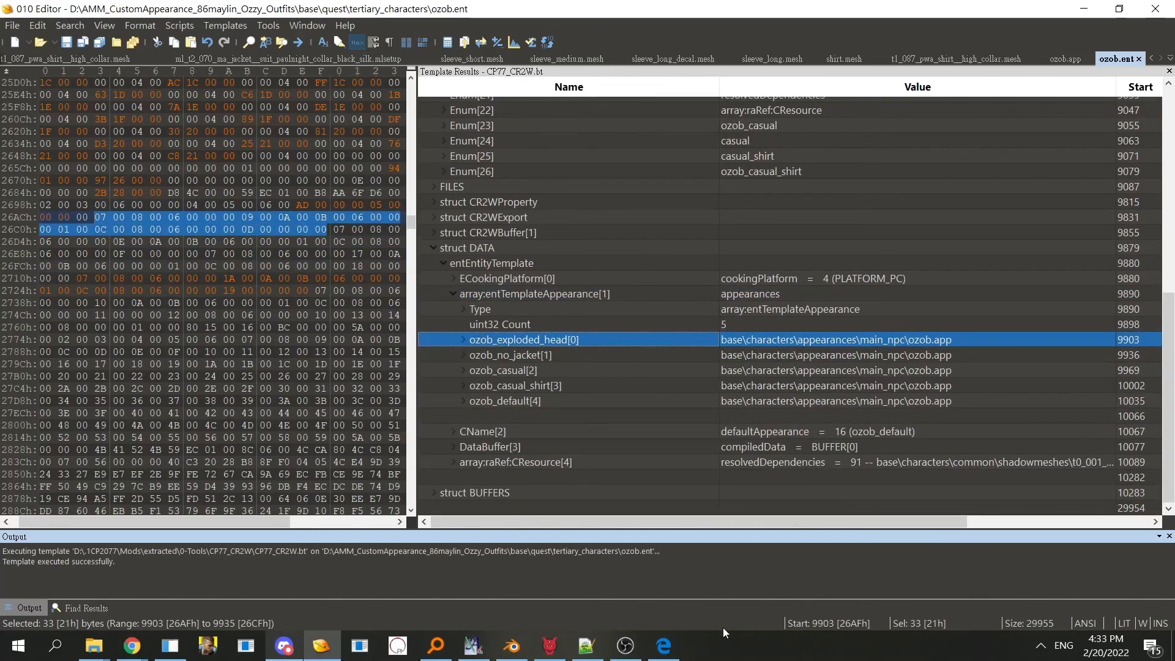